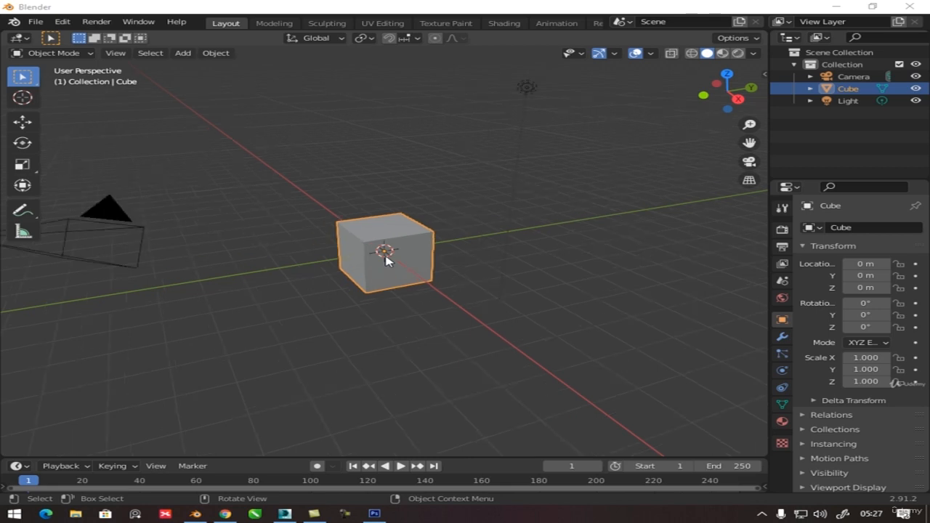
Delete the default camera and light, keeping only the cube in the scene.
scroll(385, 260, down, 2)
scroll(385, 260, up, 1)
click(190, 240)
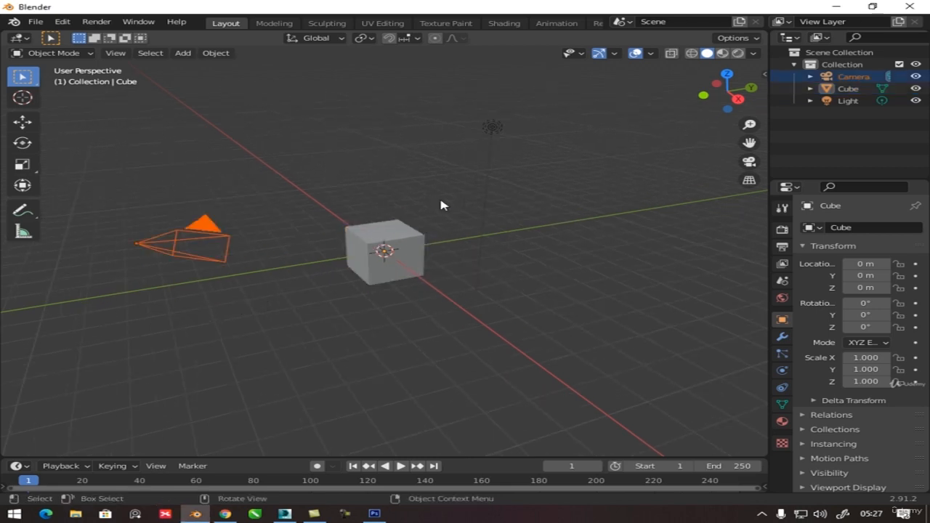
shift+drag(455, 166, 585, 240)
key(Delete)
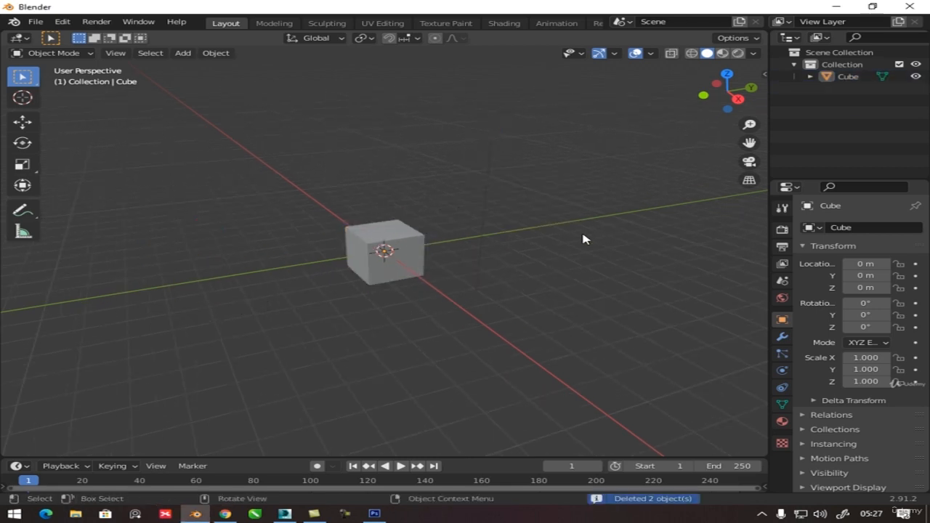
Select the cube and stretch it along the global Y axis to a scale of about 2.28.
drag(290, 180, 491, 306)
scroll(424, 301, up, 5)
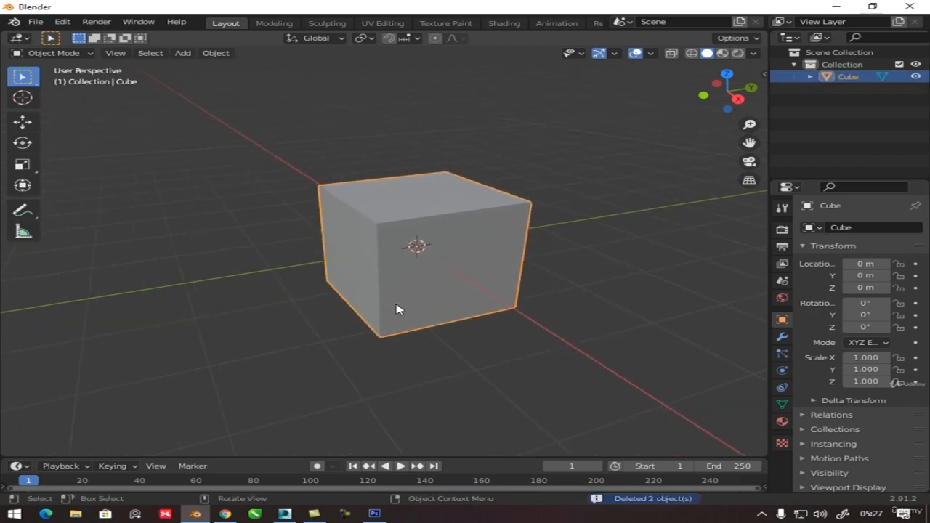
mouse_move(399, 309)
middle_down()
mouse_move(442, 239)
mouse_move(315, 260)
mouse_move(429, 259)
mouse_move(445, 250)
middle_up()
scroll(443, 251, up, 1)
mouse_move(287, 138)
mouse_down()
mouse_move(545, 345)
mouse_move(537, 340)
mouse_up()
middle_drag(498, 332, 430, 351)
middle_drag(450, 318, 477, 326)
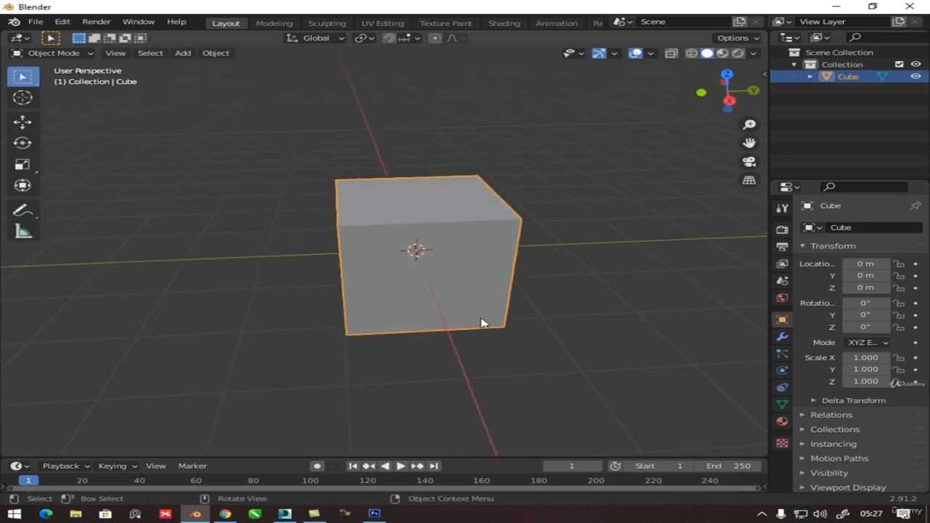
key(s)
key(y)
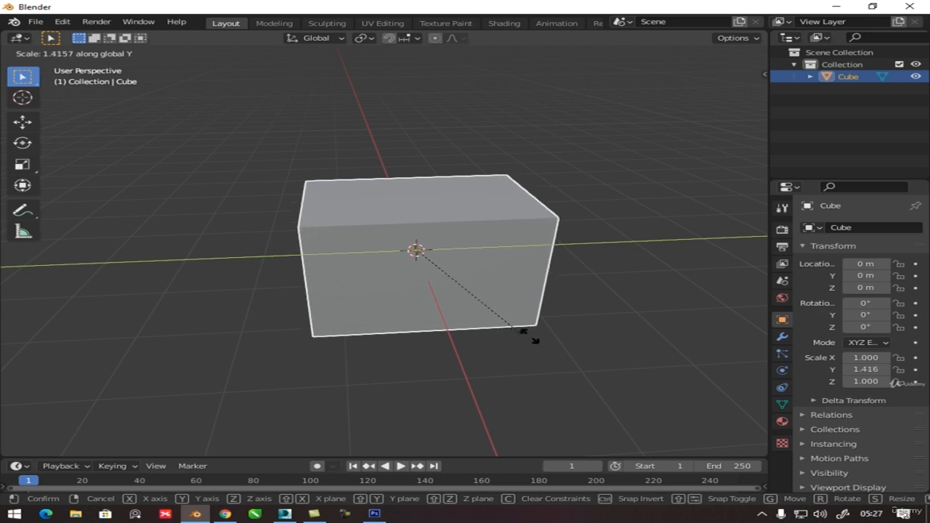
click(610, 358)
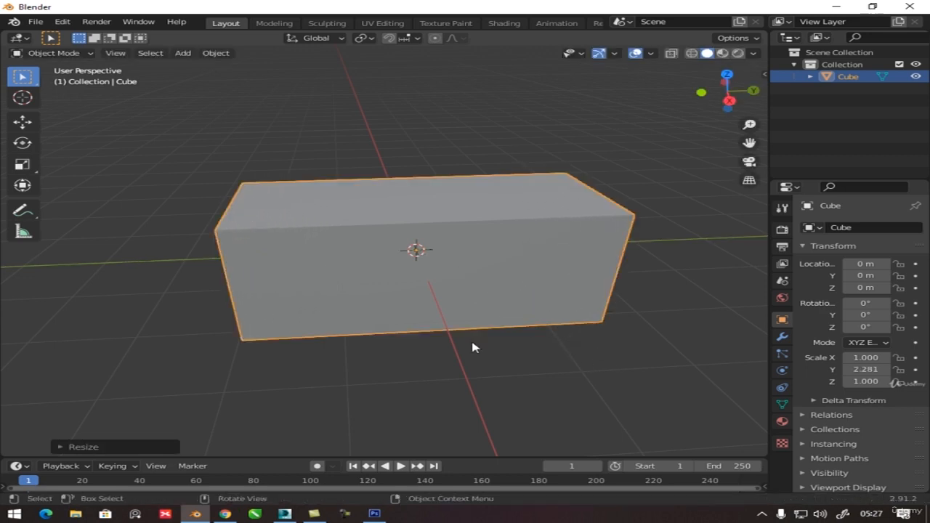
Scale the box to about 1.35 along the X axis and about 1.26 along the Z axis.
middle_drag(473, 346, 467, 316)
key(s)
key(x)
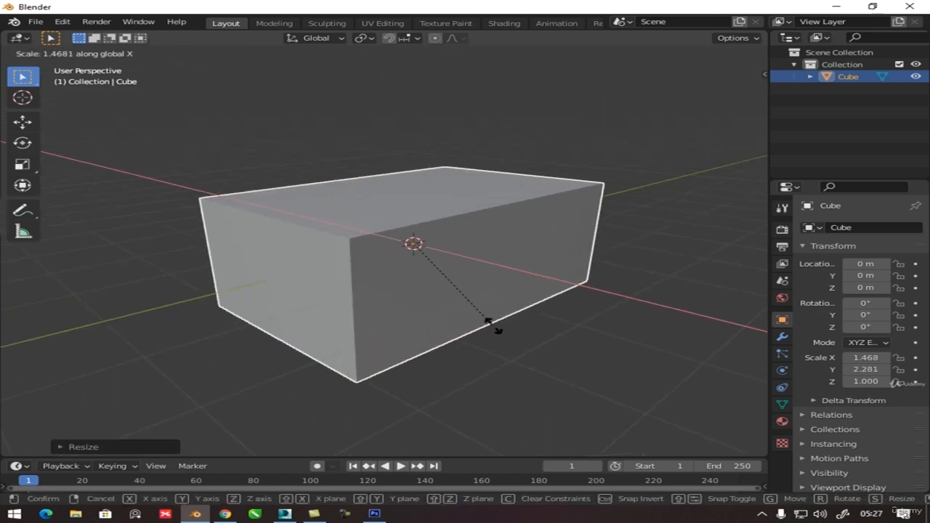
click(472, 341)
middle_drag(472, 342, 484, 312)
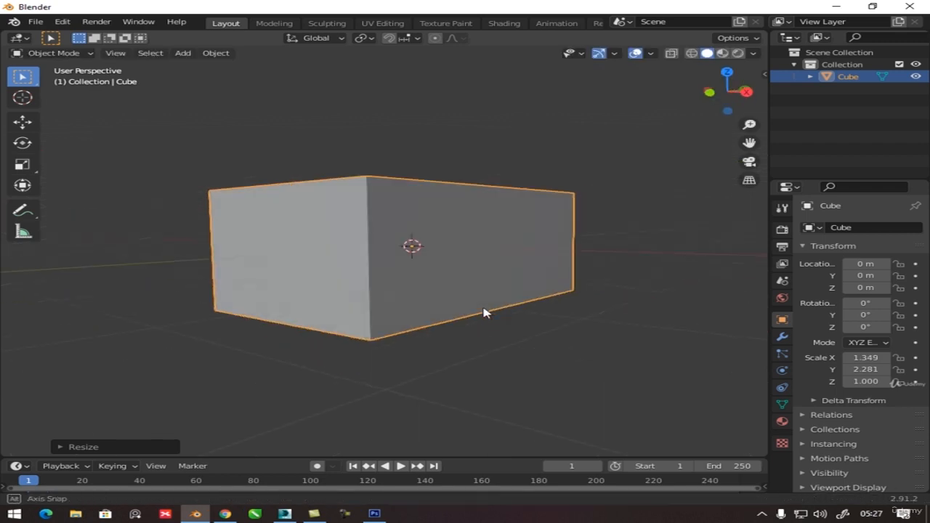
key(s)
key(z)
click(477, 347)
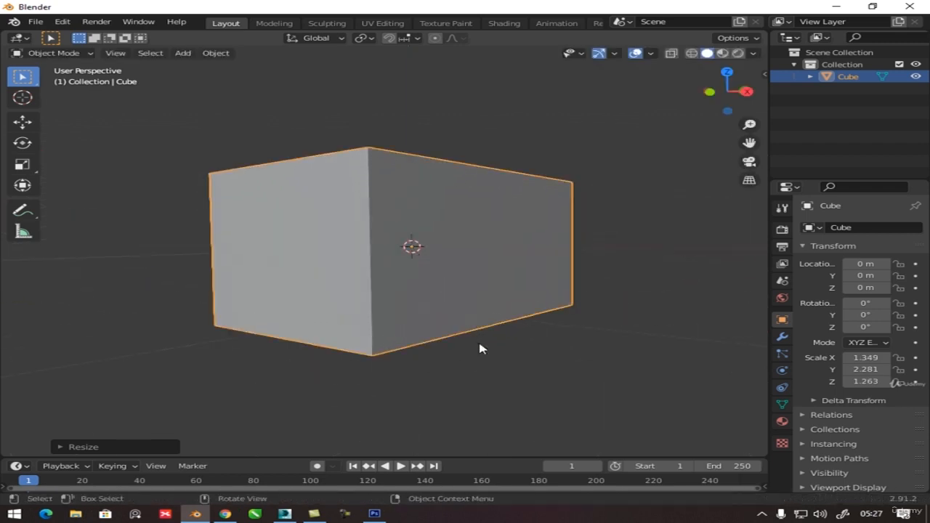
Rotate the box 90° about the global Z axis so its long side shows in front view.
middle_drag(478, 347, 494, 297)
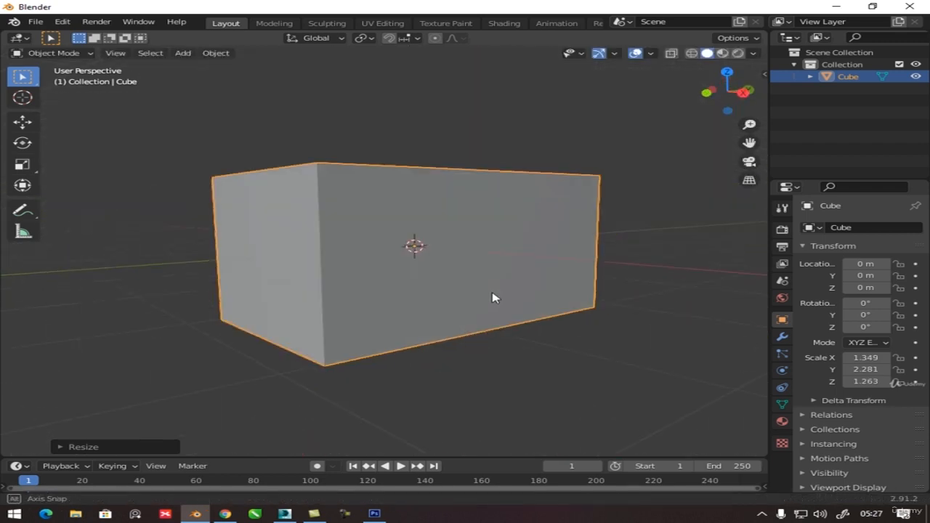
key(KP_1)
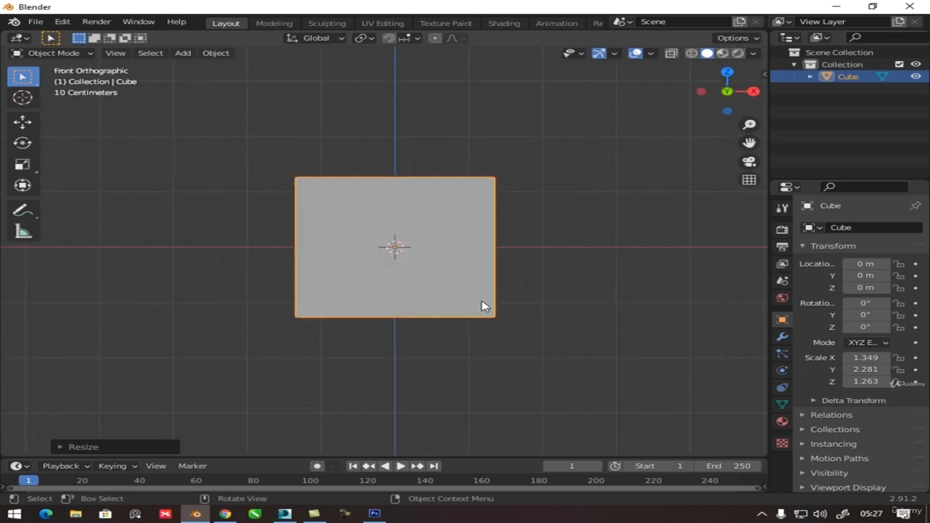
text(rz)
text(90)
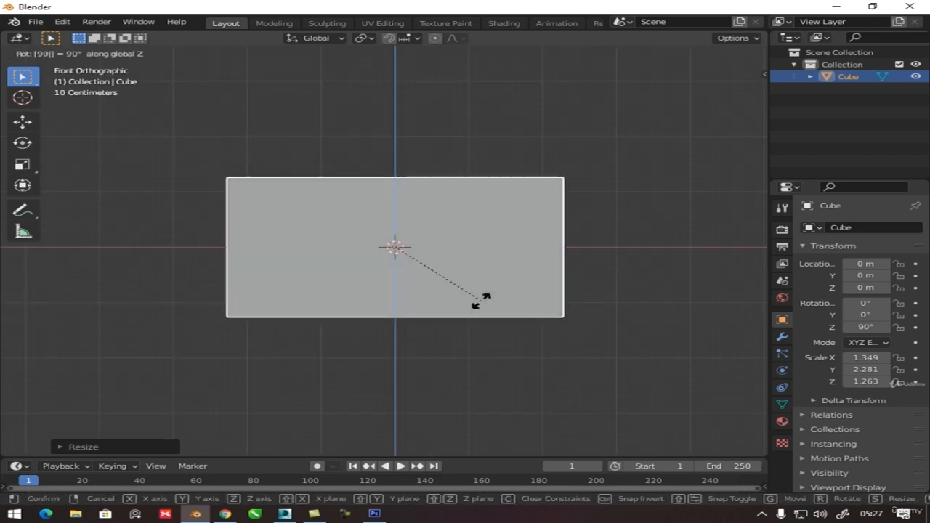
key(Return)
Raise the box about 1.28 m along Z so its base rests on the ground line.
key(g)
key(z)
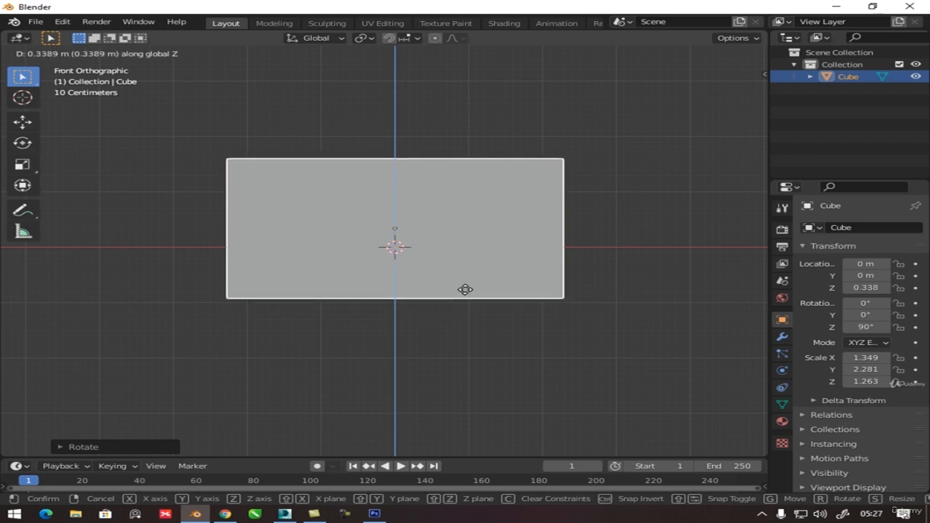
click(466, 266)
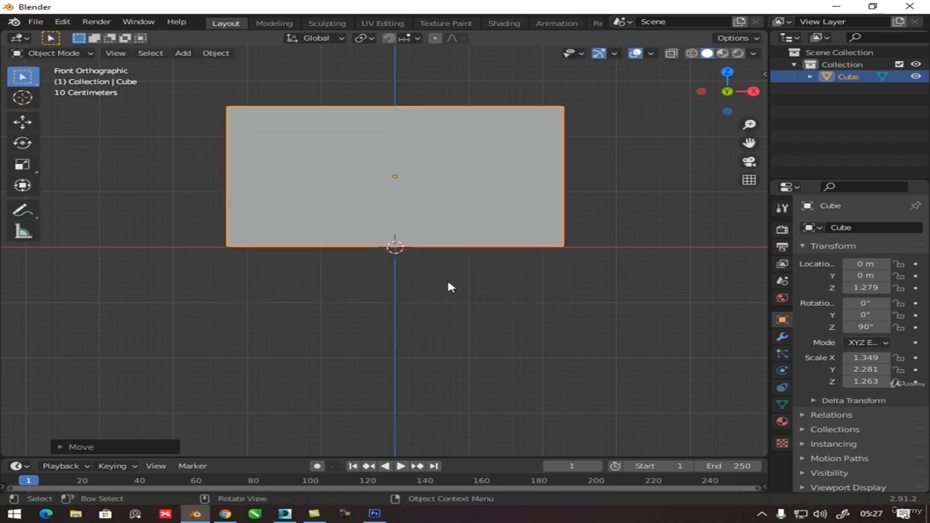
Apply the box's scale transform.
scroll(429, 283, down, 3)
middle_drag(406, 295, 443, 347)
key(ctrl+a)
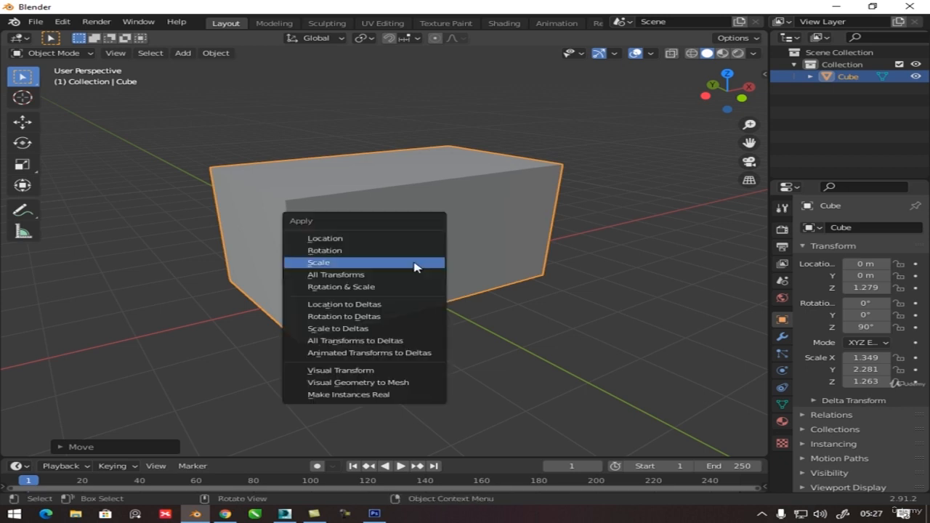
click(371, 264)
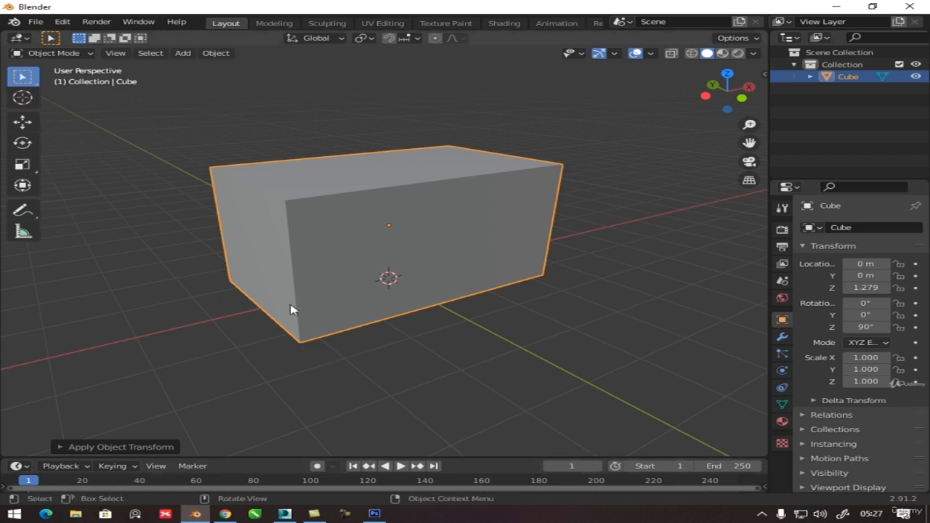
scroll(318, 268, up, 2)
shift+middle_drag(320, 279, 363, 293)
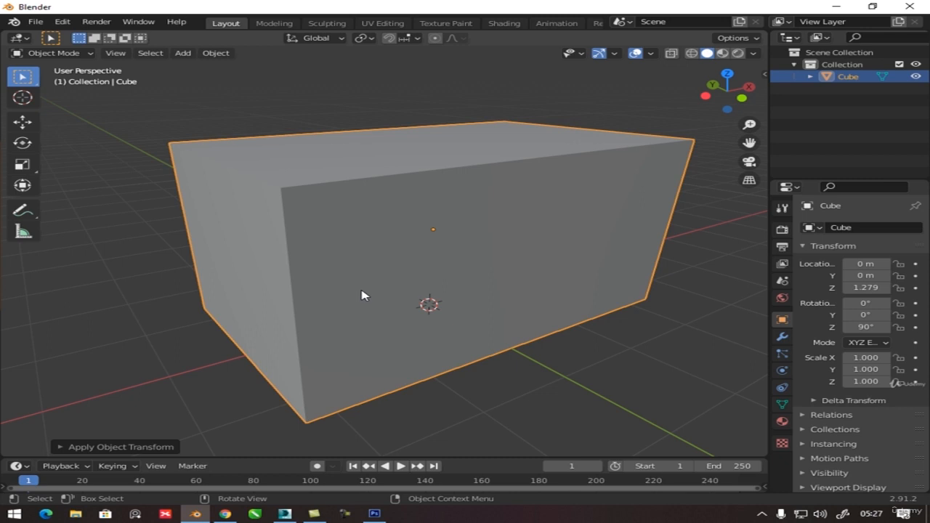
middle_drag(363, 294, 394, 293)
scroll(403, 285, up, 1)
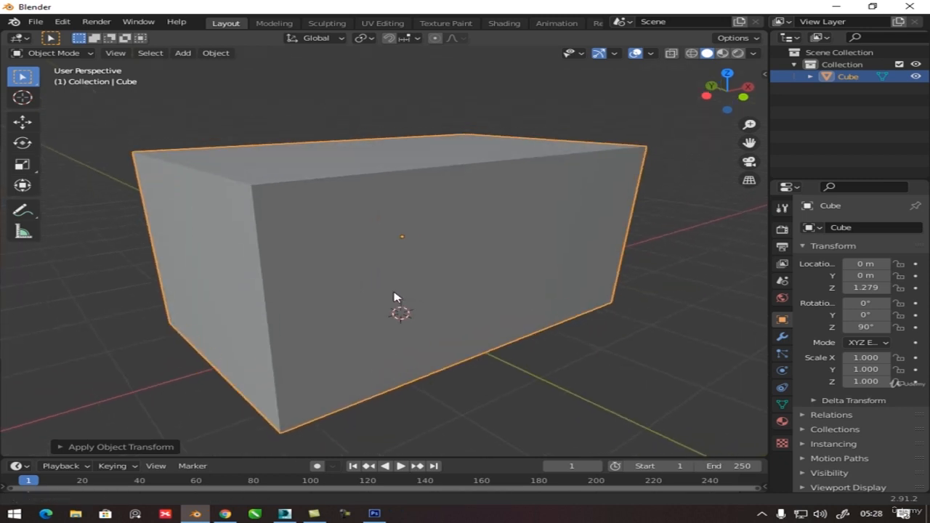
scroll(390, 296, down, 1)
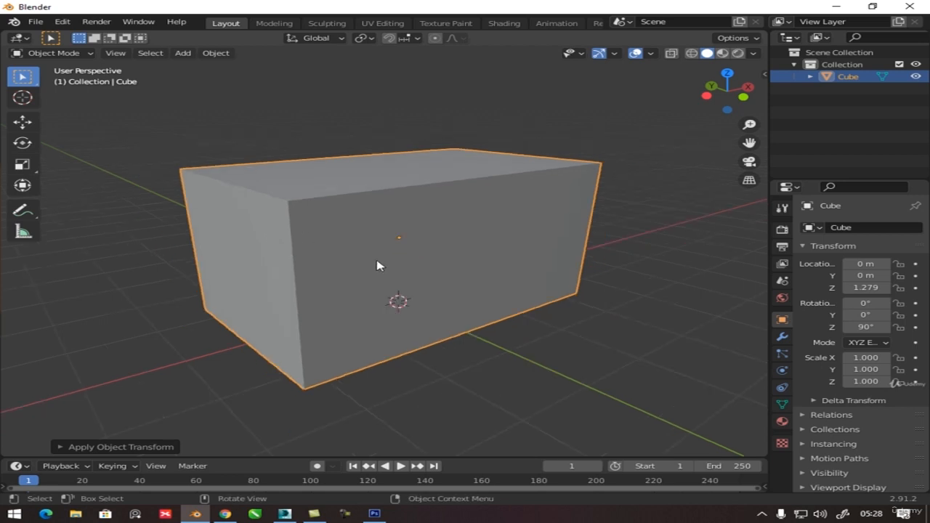
mouse_move(384, 283)
middle_down()
mouse_move(371, 289)
mouse_move(403, 282)
mouse_move(395, 288)
middle_up()
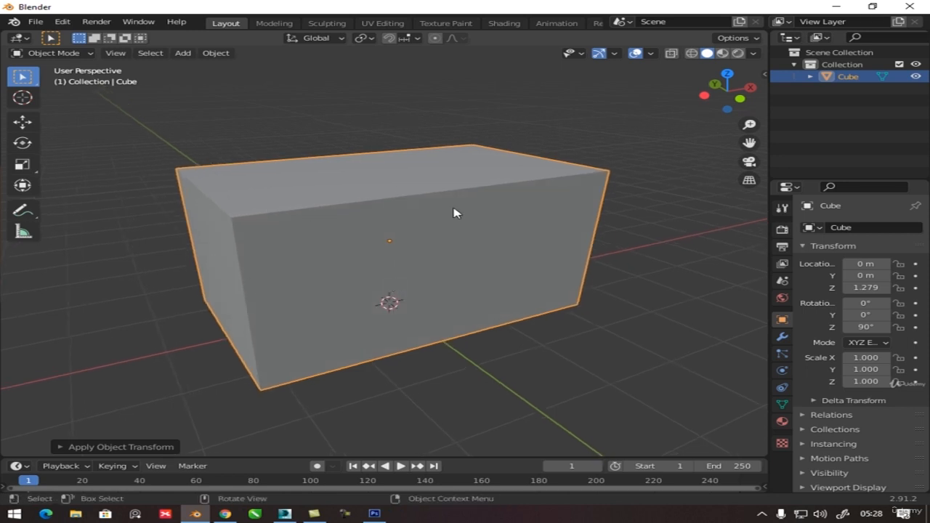
middle_drag(420, 241, 430, 287)
scroll(457, 264, up, 1)
scroll(457, 264, down, 1)
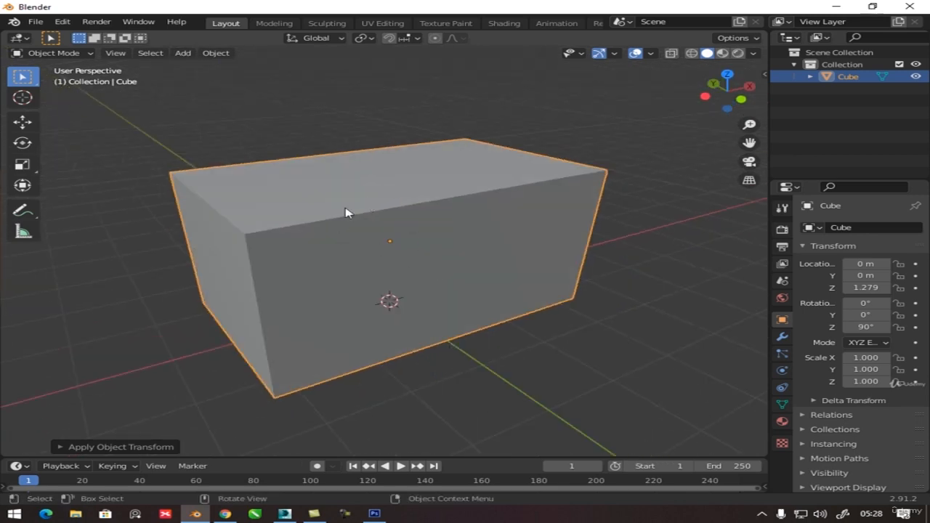
Enter Edit Mode with edge selection and select the long rear edge of the box's top face.
middle_drag(345, 212, 386, 210)
key(Tab)
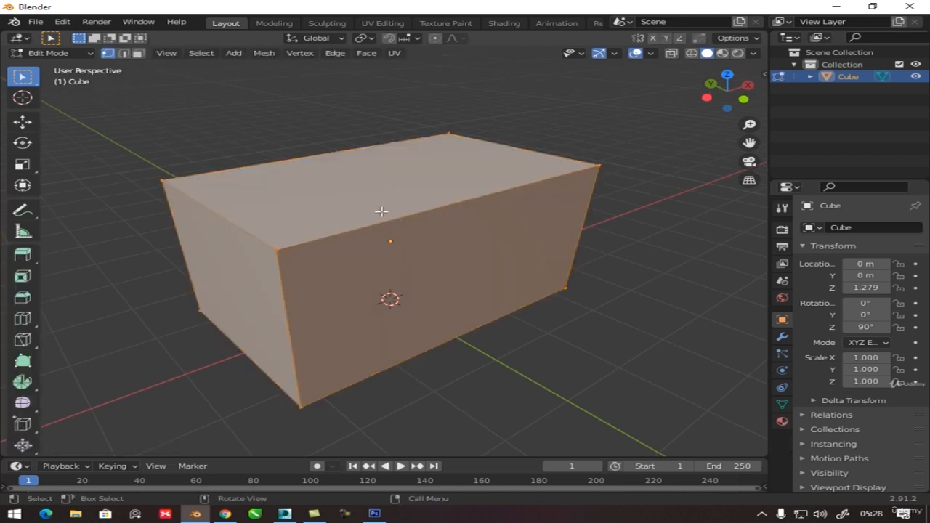
click(123, 53)
drag(272, 110, 330, 169)
middle_drag(368, 172, 369, 172)
key(g)
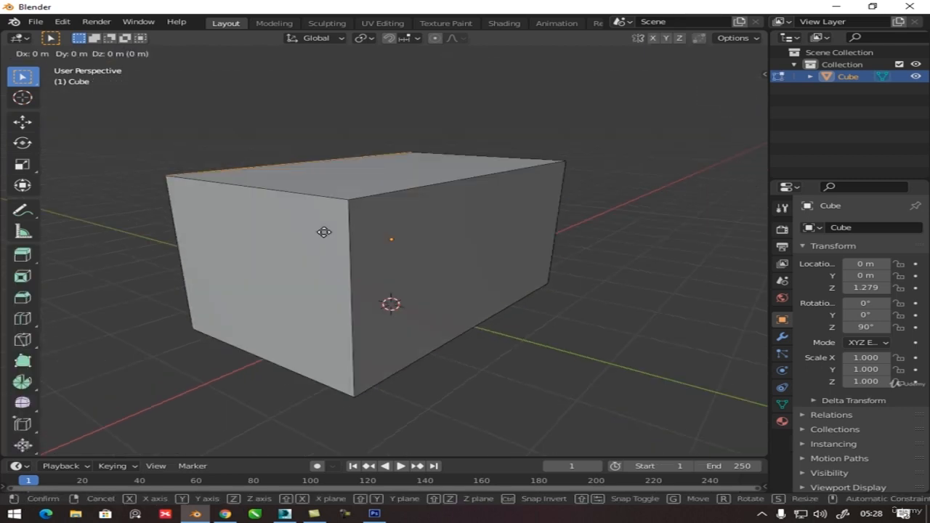
key(z)
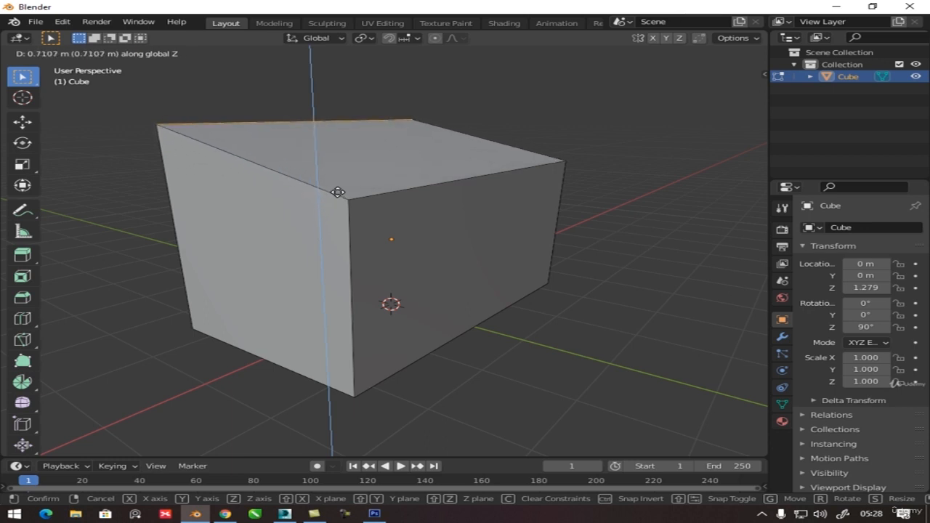
right_click(337, 192)
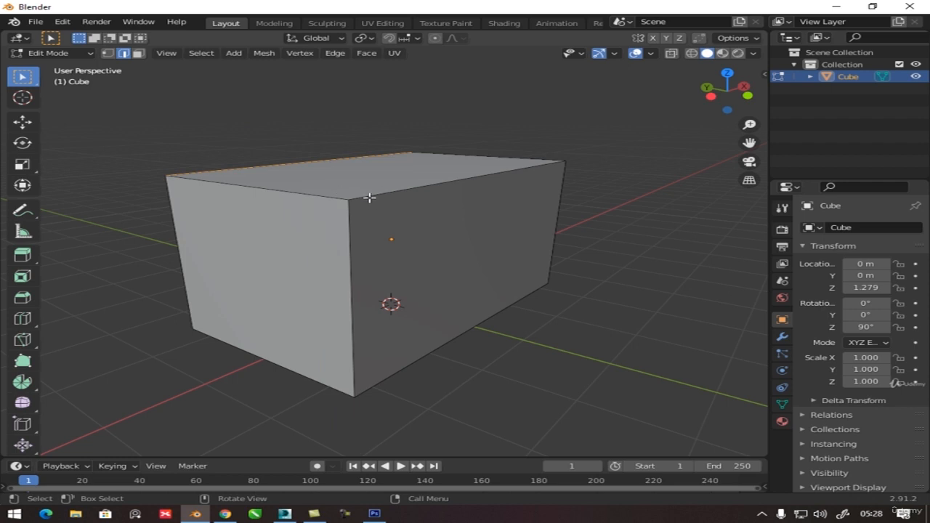
key(Tab)
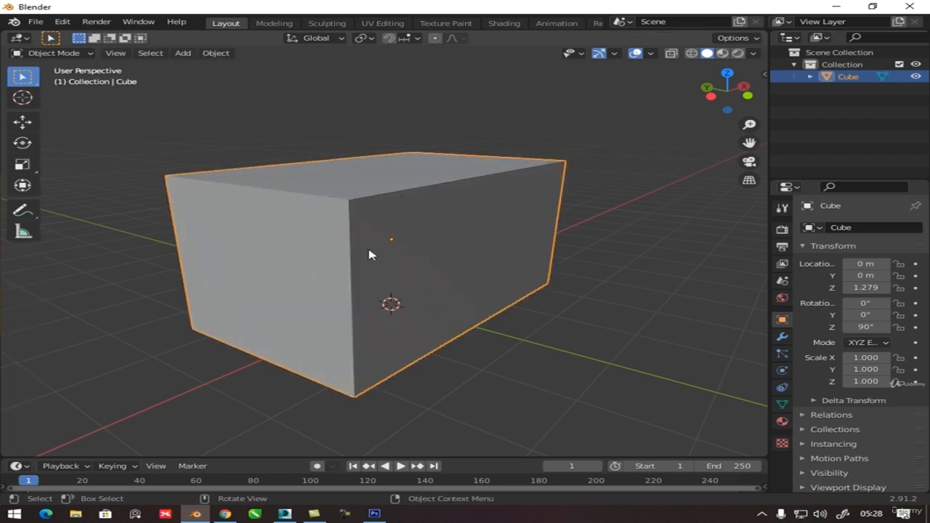
key(Tab)
Add one centred horizontal loop cut around the box at mid-height.
key(ctrl+r)
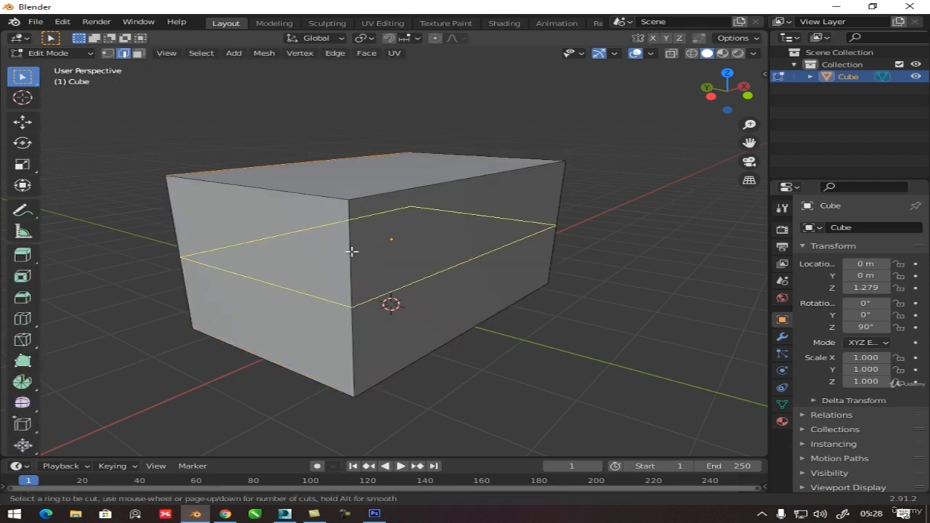
click(351, 251)
right_click(396, 265)
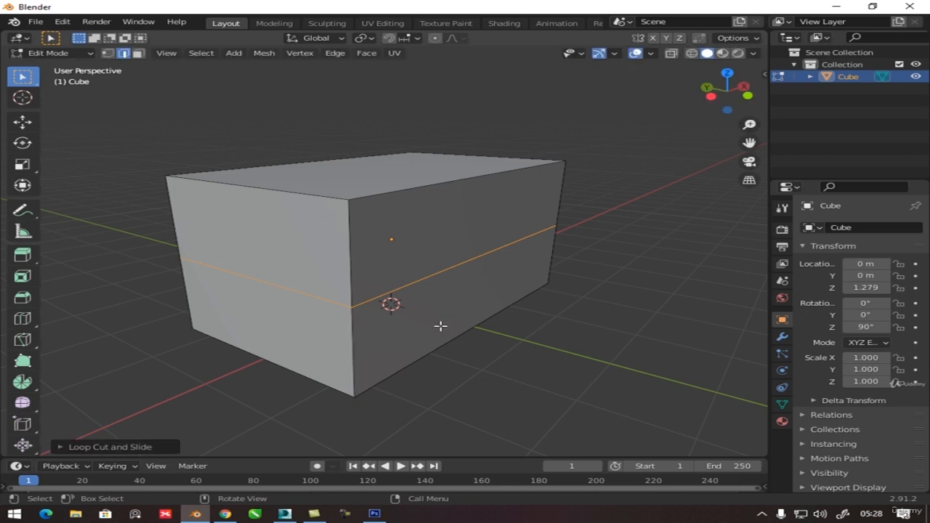
Raise the long rear edge of the top face about 0.69 m along Z to slope the top.
click(304, 176)
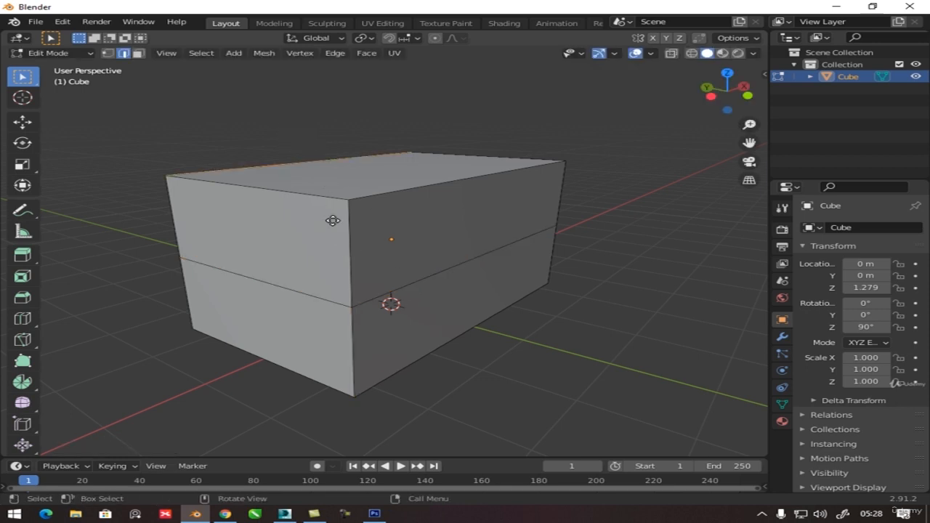
key(g)
key(z)
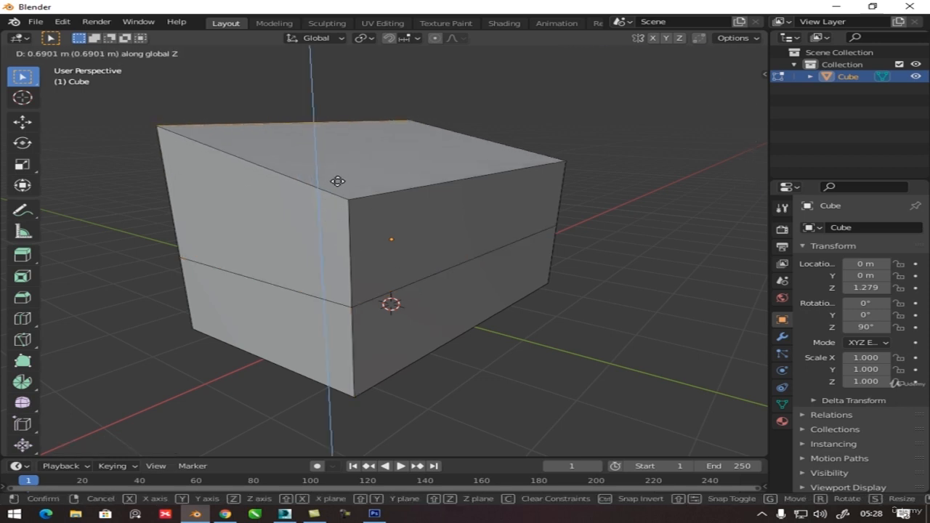
click(337, 180)
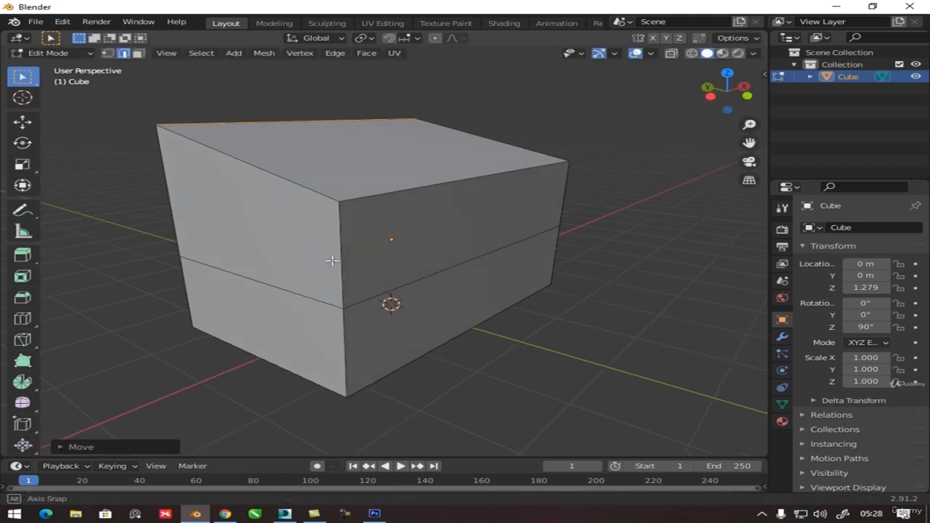
mouse_move(331, 259)
middle_down()
mouse_move(390, 245)
mouse_move(344, 268)
middle_up()
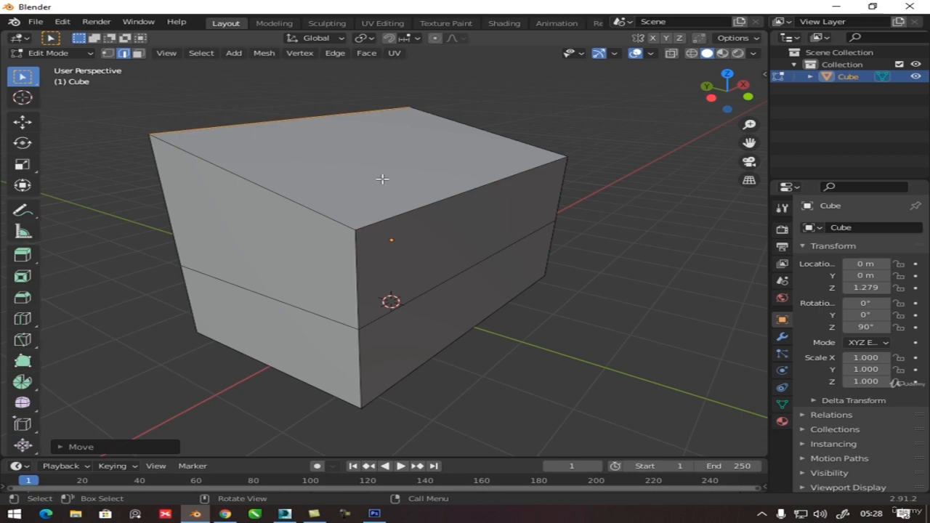
Switch to Chrome and save the dumpster picture from the Pluralsight page to the Desktop as Referencia-container in JPEG format.
click(225, 514)
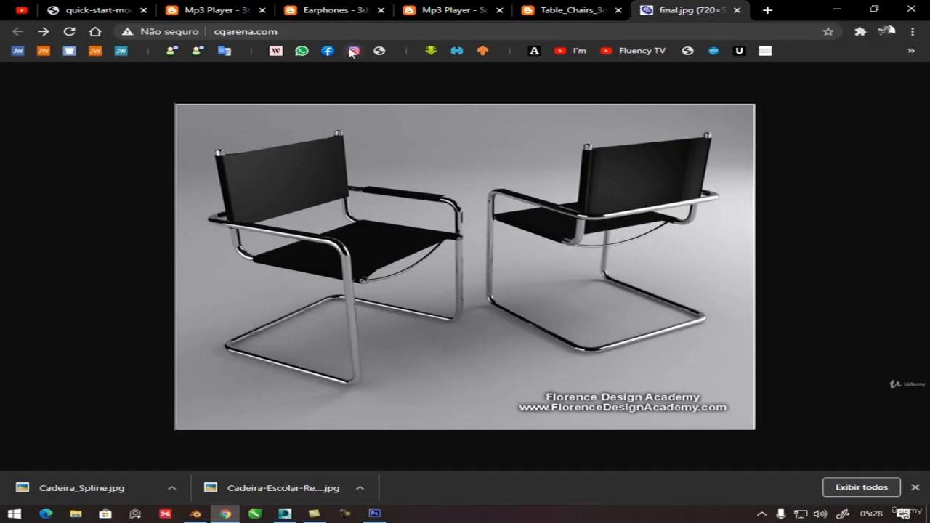
click(104, 12)
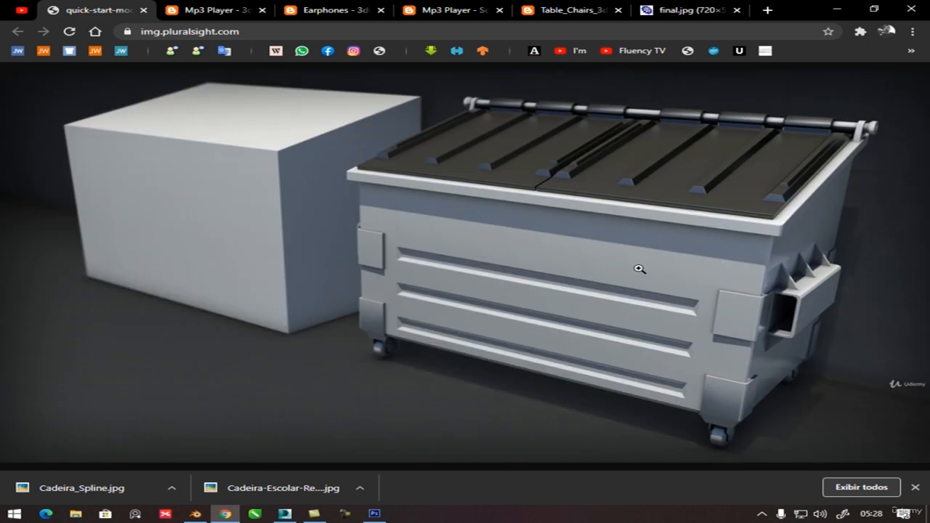
right_click(473, 222)
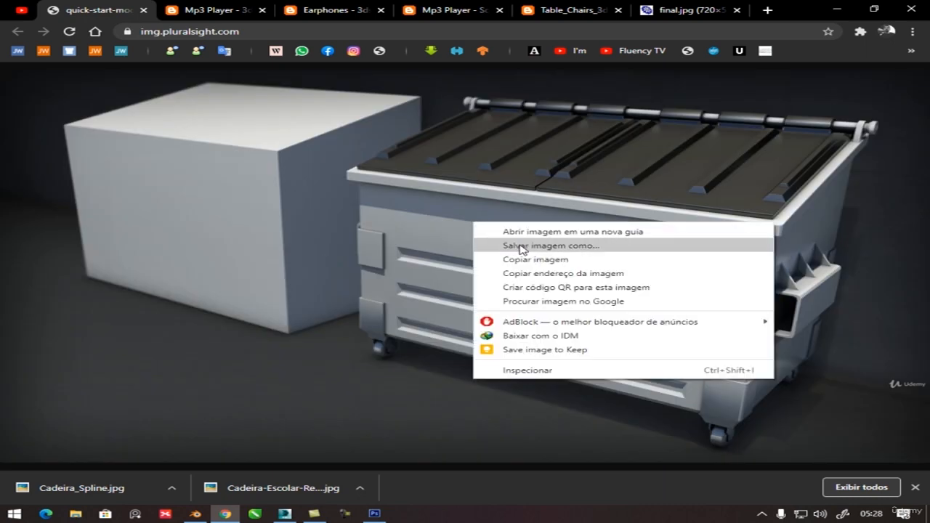
click(522, 243)
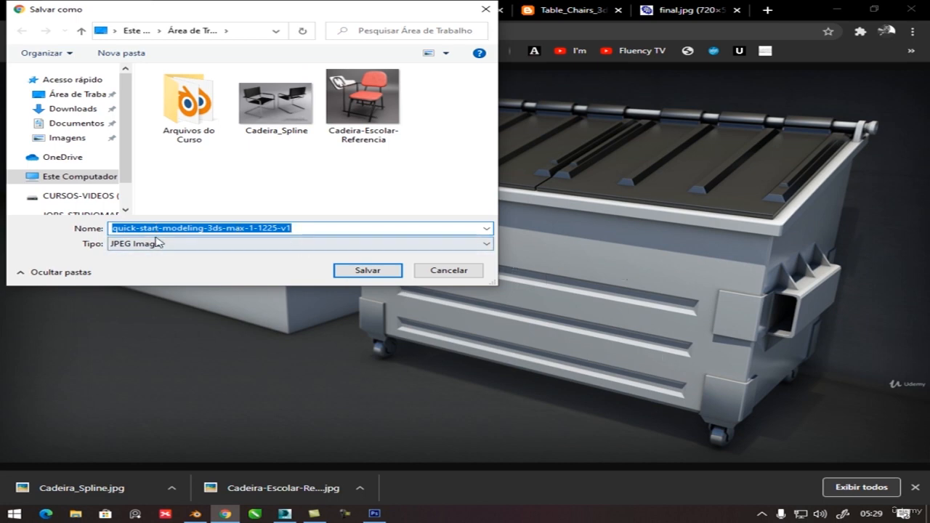
click(240, 231)
drag(312, 229, 67, 233)
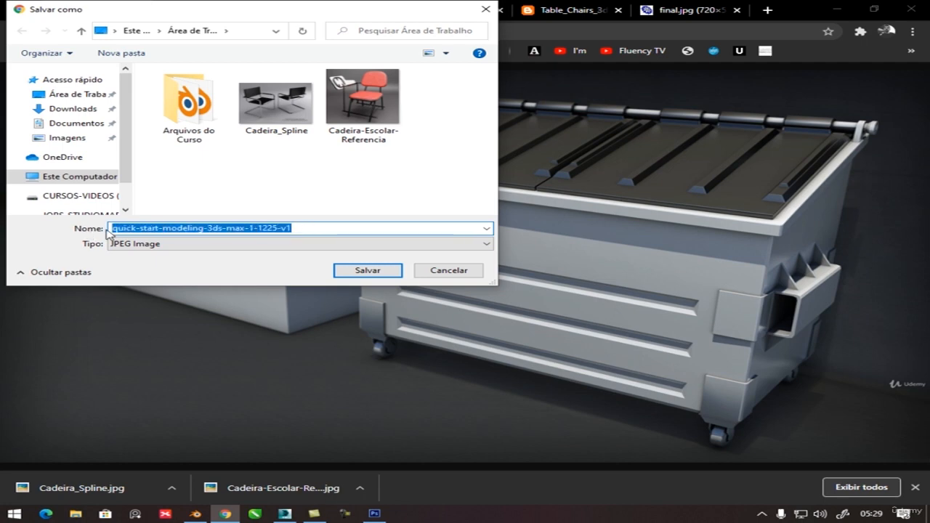
text(Referencia-container)
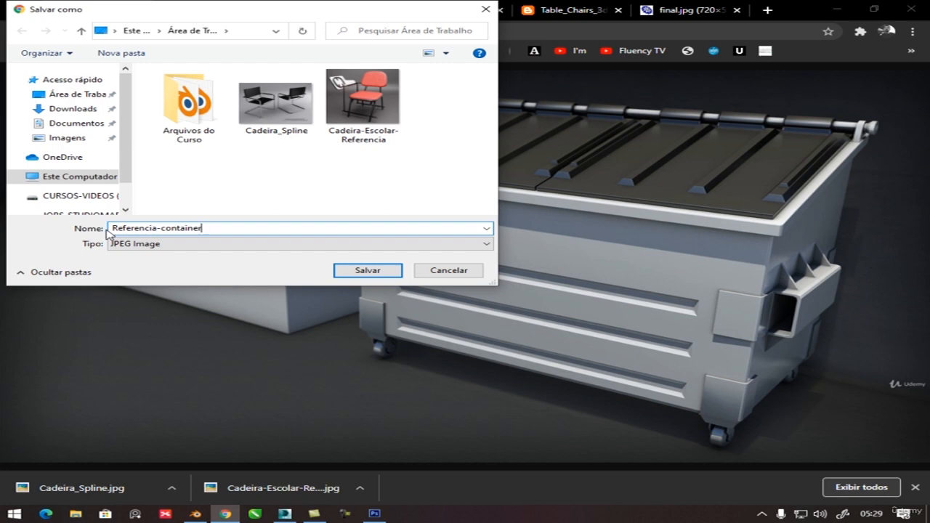
key(Return)
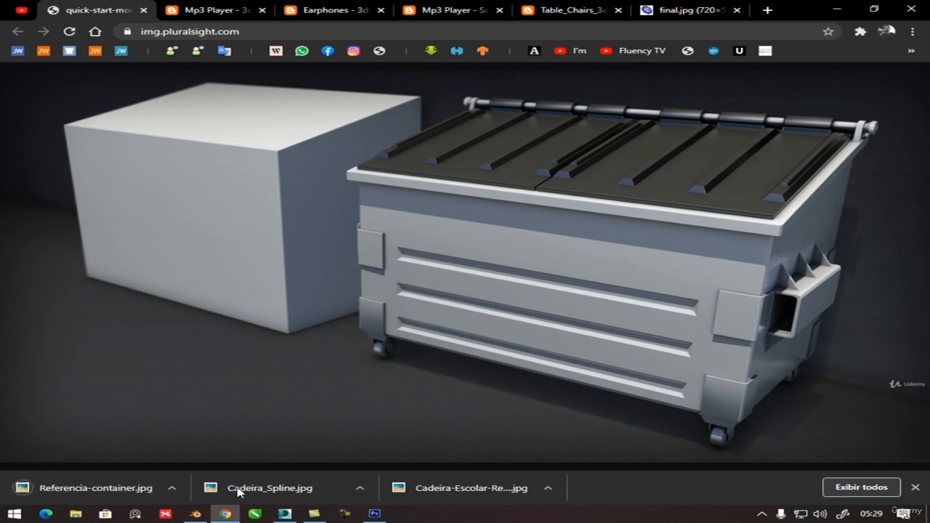
Switch back to Blender, return the box to Object Mode and widen the Outliner and Properties areas.
mouse_move(197, 518)
click(197, 516)
middle_drag(390, 233, 465, 326)
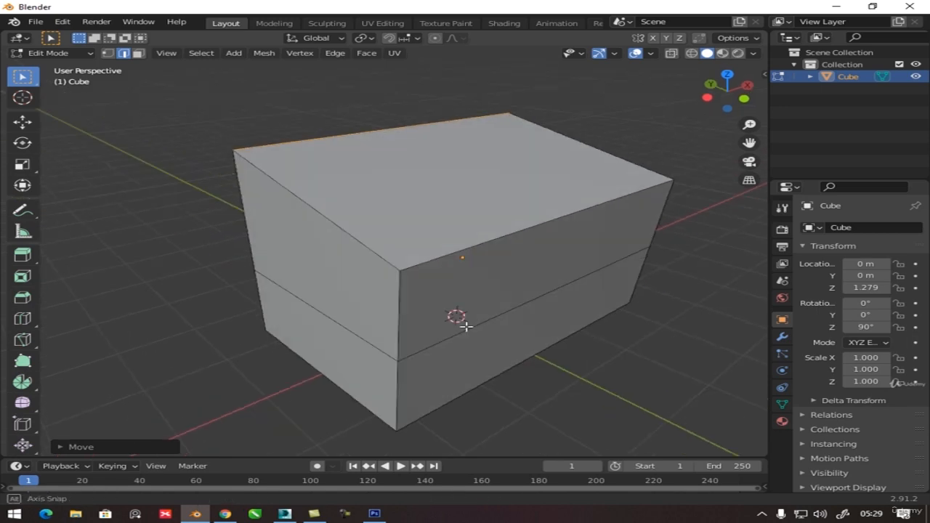
middle_drag(429, 257, 473, 257)
key(Tab)
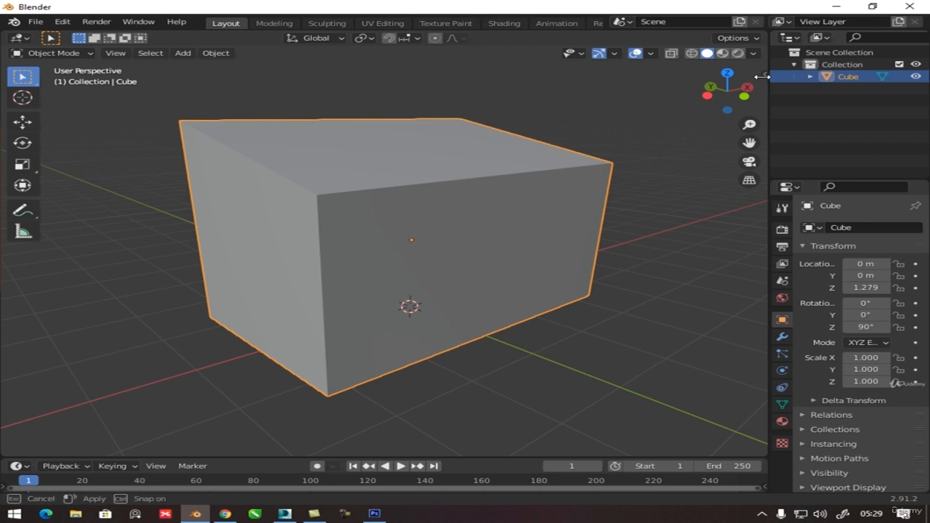
drag(767, 74, 723, 75)
Change the Outliner area into an Image Editor.
click(742, 38)
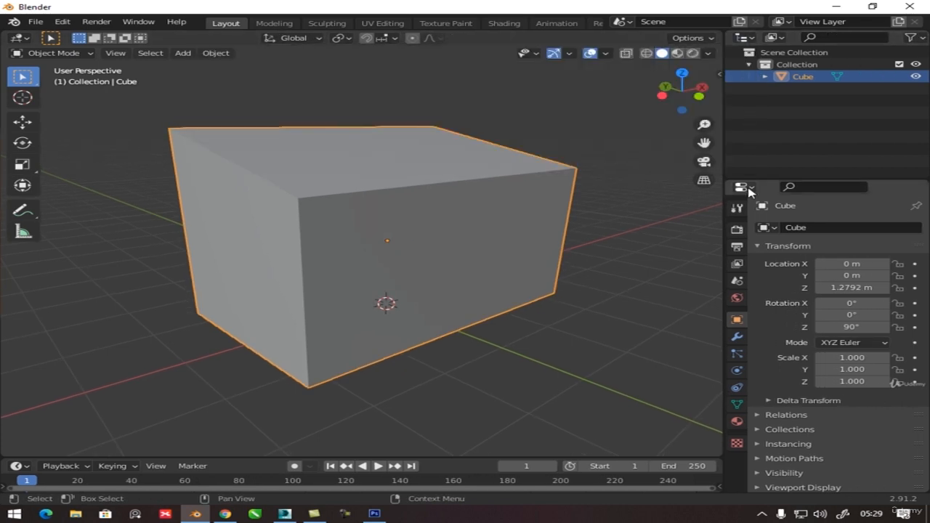
click(748, 189)
click(748, 39)
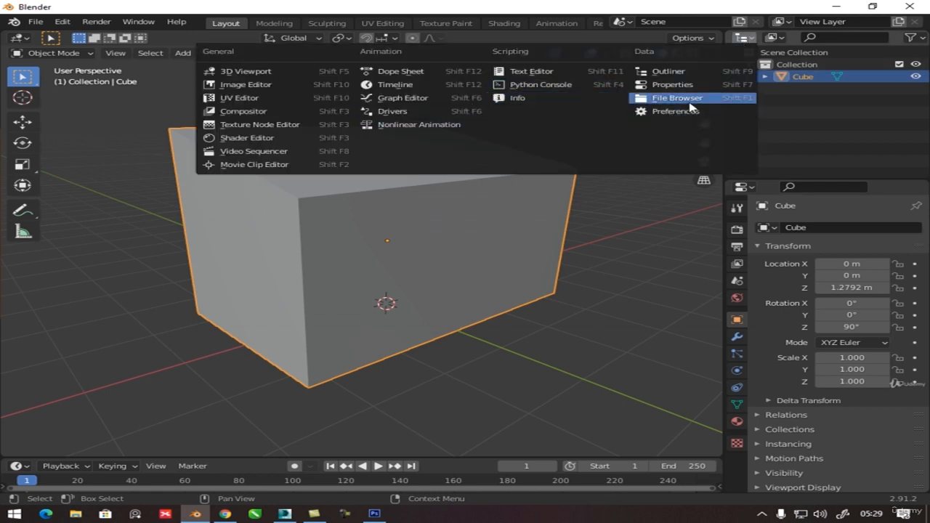
click(749, 39)
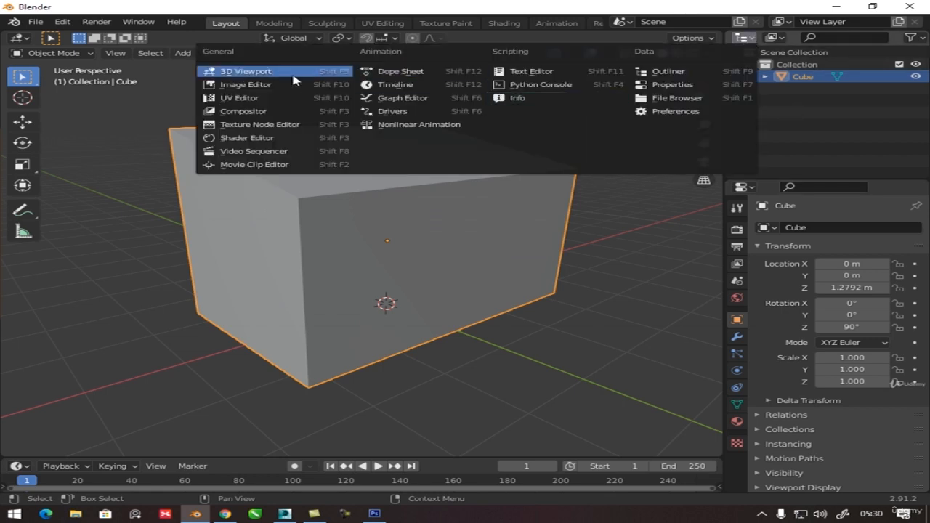
click(246, 85)
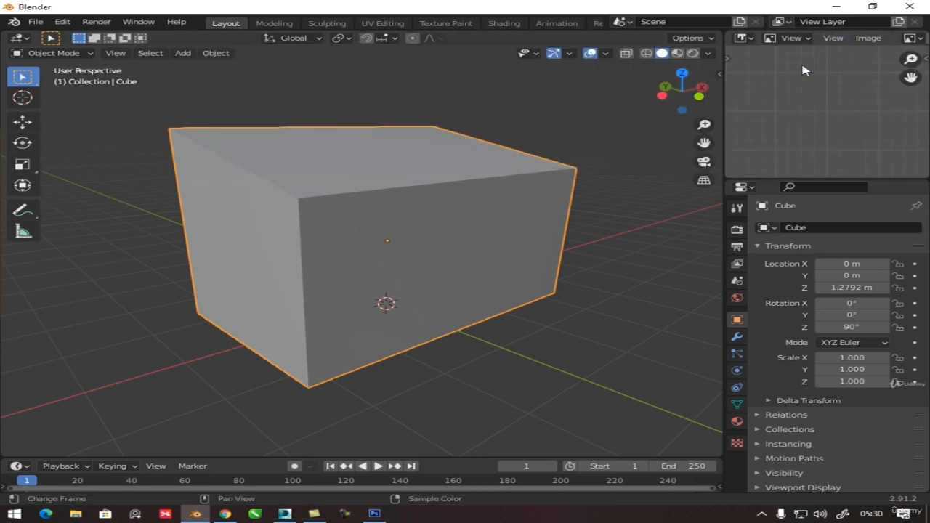
Start opening an image in the Image Editor and browse to the Desktop folder.
scroll(851, 40, down, 5)
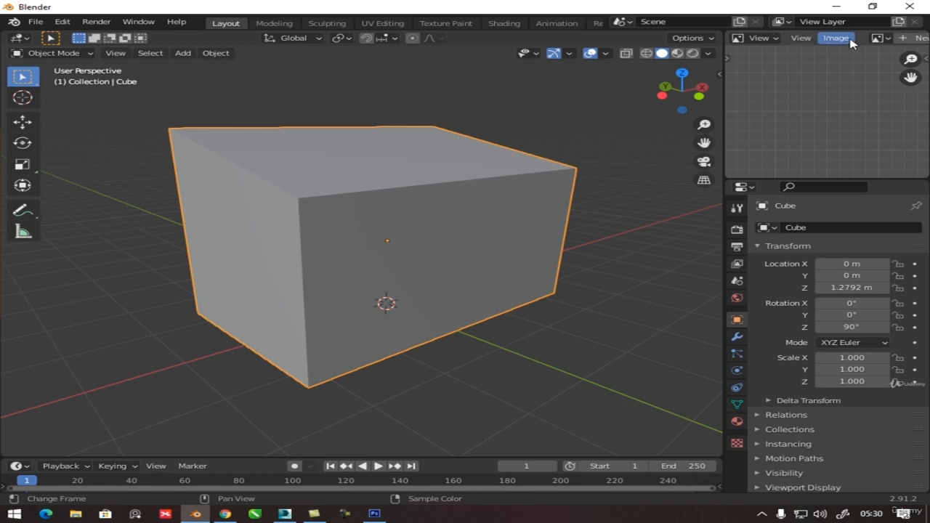
scroll(850, 40, up, 5)
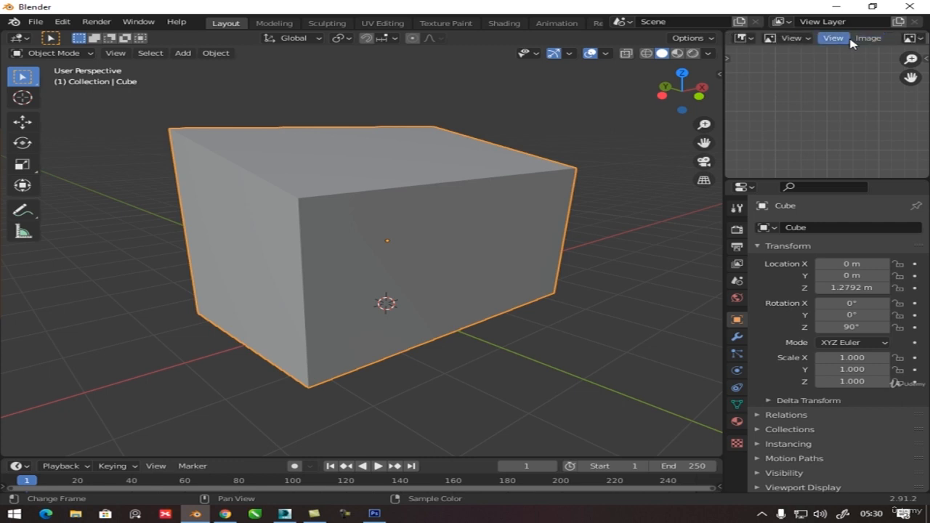
scroll(840, 38, down, 5)
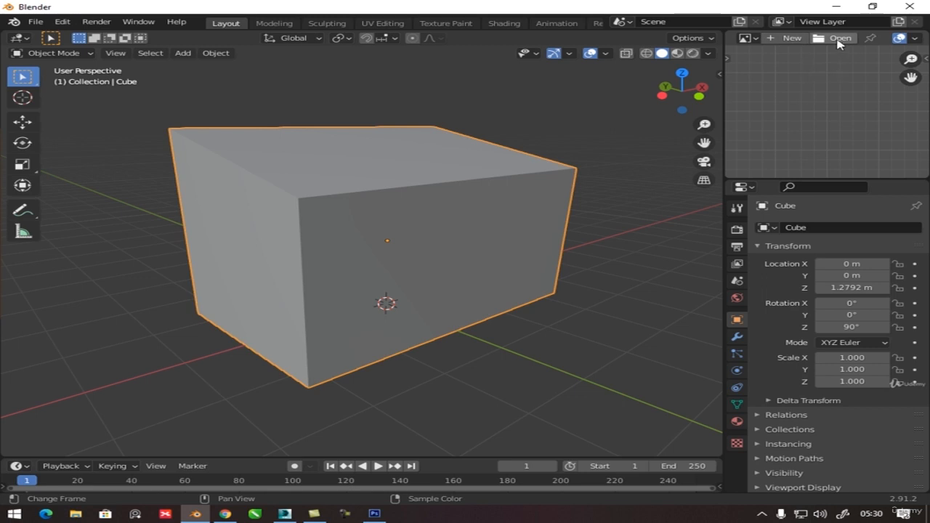
click(839, 41)
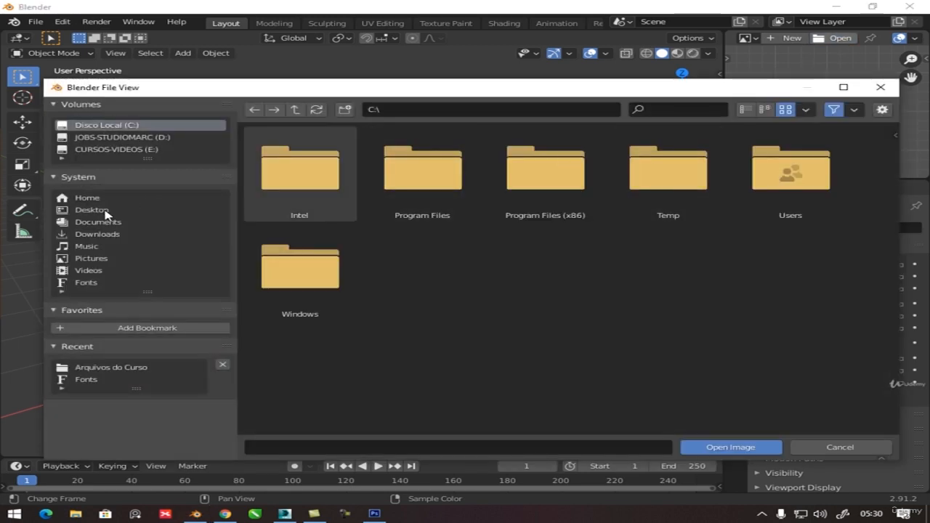
click(106, 212)
double_click(296, 166)
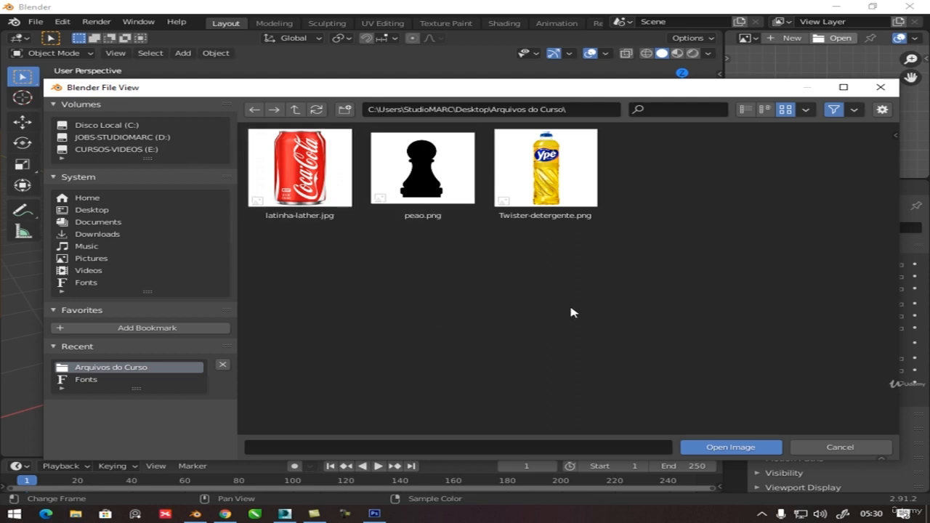
click(295, 110)
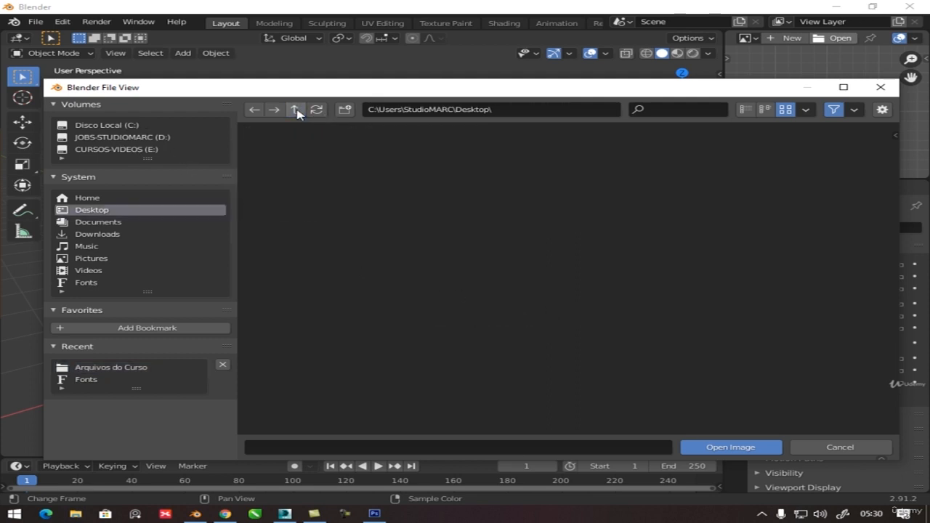
drag(382, 252, 623, 204)
click(422, 193)
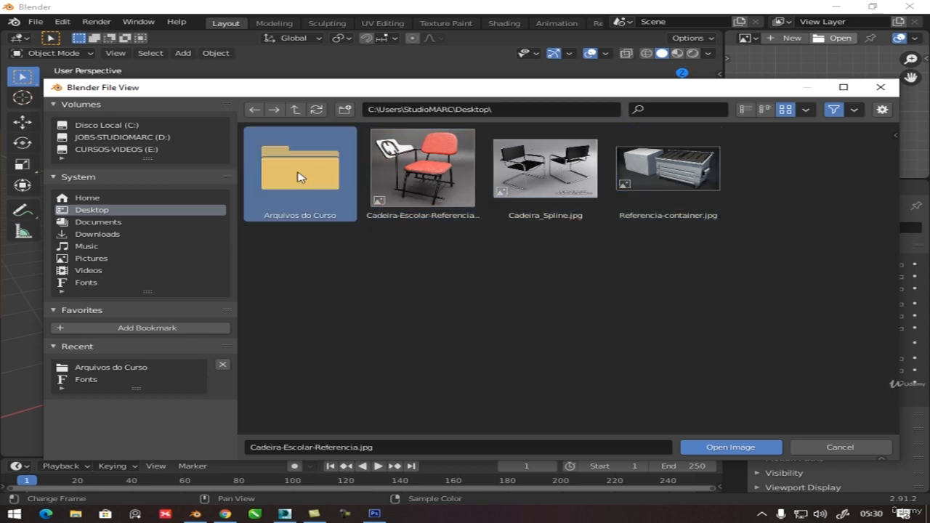
double_click(301, 176)
click(295, 109)
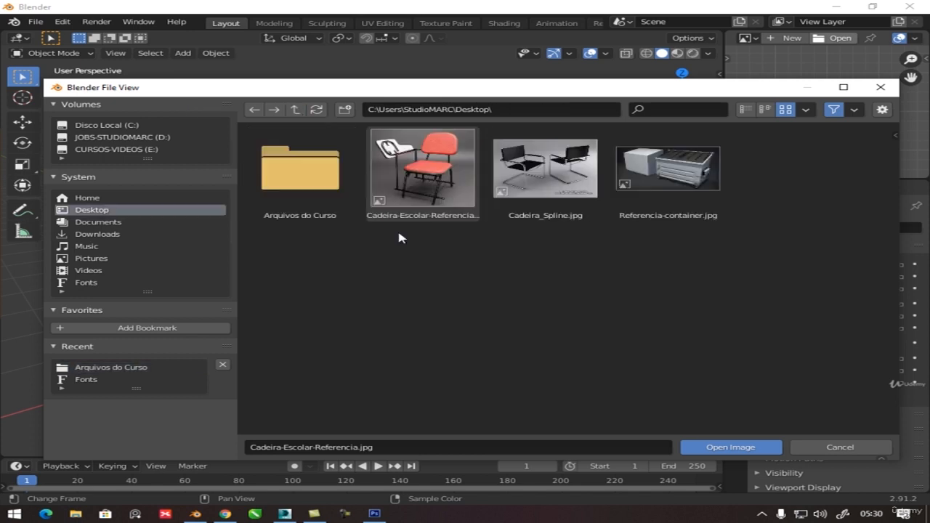
drag(401, 266, 682, 172)
drag(428, 189, 316, 173)
click(425, 253)
drag(425, 253, 695, 127)
double_click(343, 224)
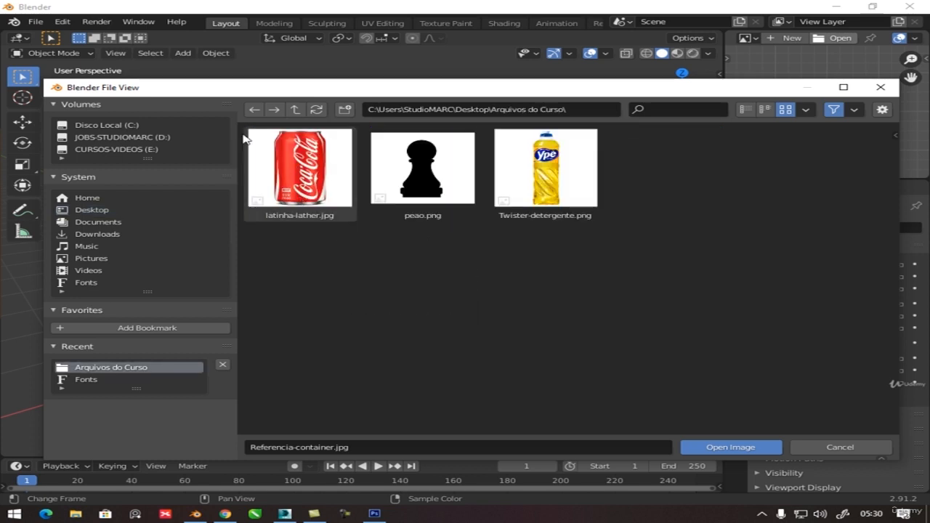
click(296, 110)
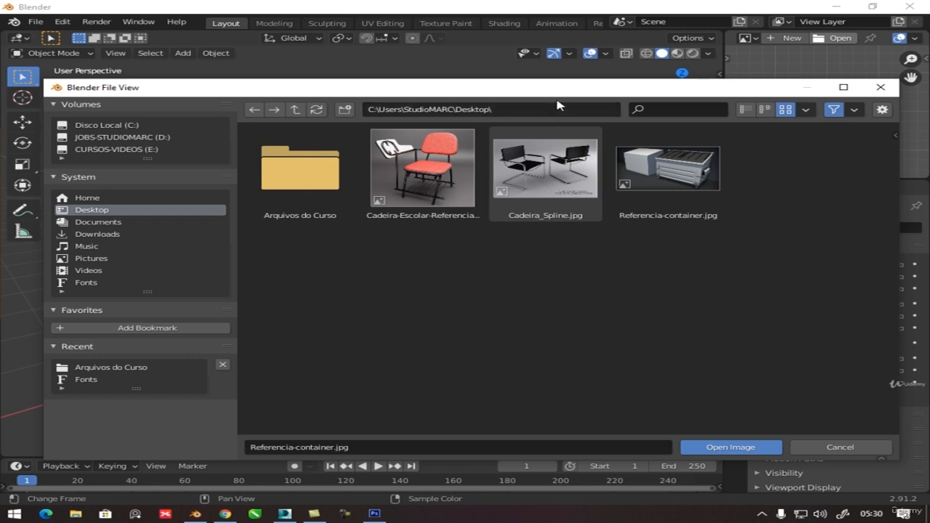
Load Referencia-container.jpg from the Desktop into the Image Editor as the dumpster reference.
click(630, 168)
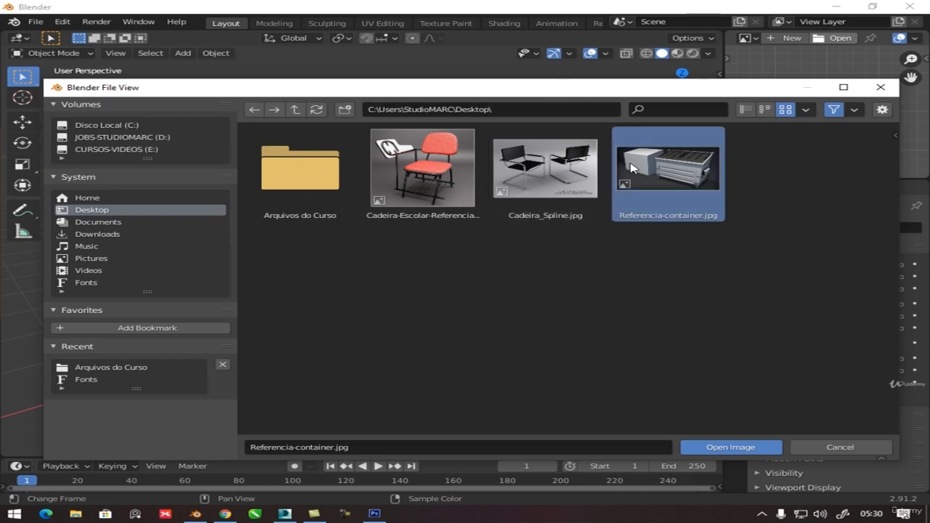
double_click(669, 173)
scroll(814, 120, down, 3)
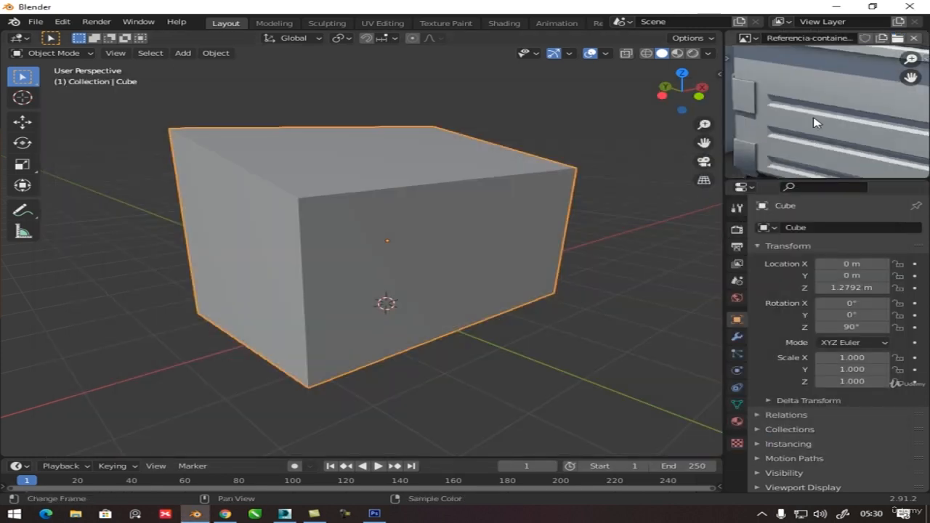
scroll(813, 125, down, 1)
middle_drag(824, 122, 777, 128)
scroll(854, 131, up, 1)
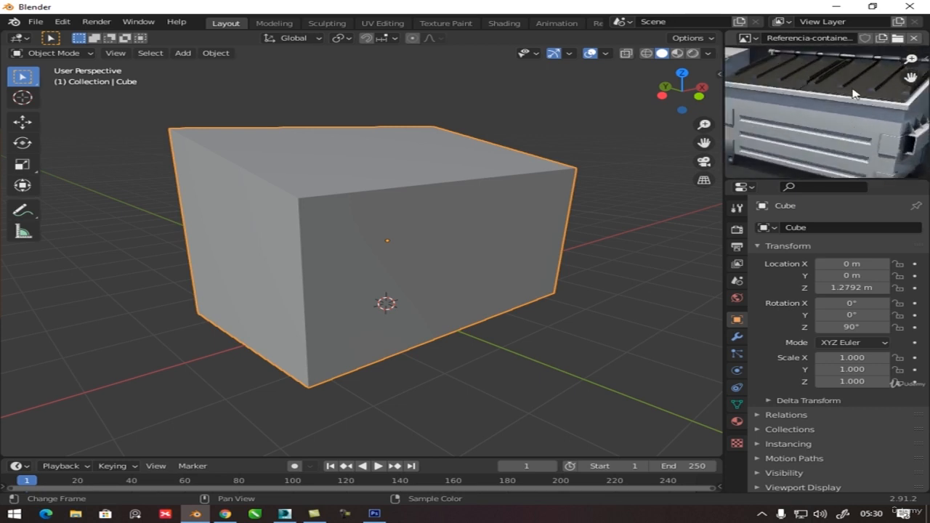
scroll(878, 41, down, 3)
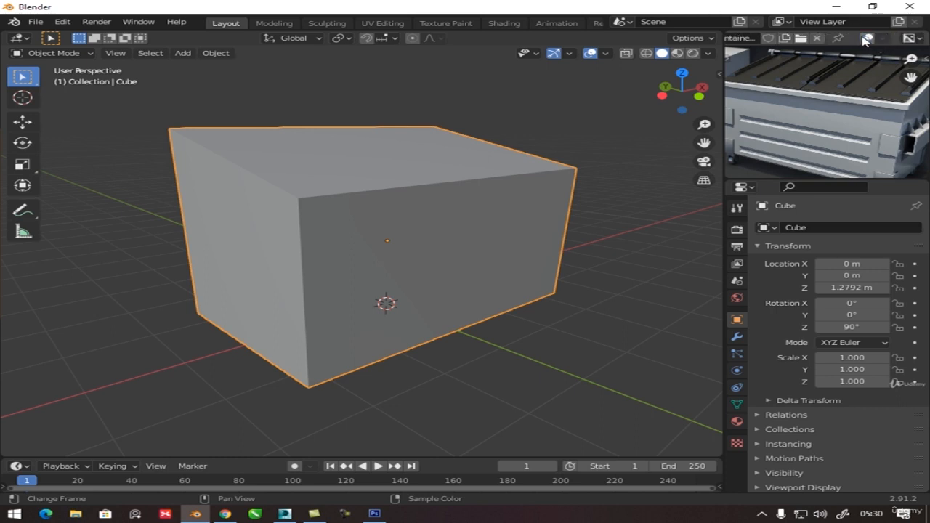
scroll(869, 41, up, 5)
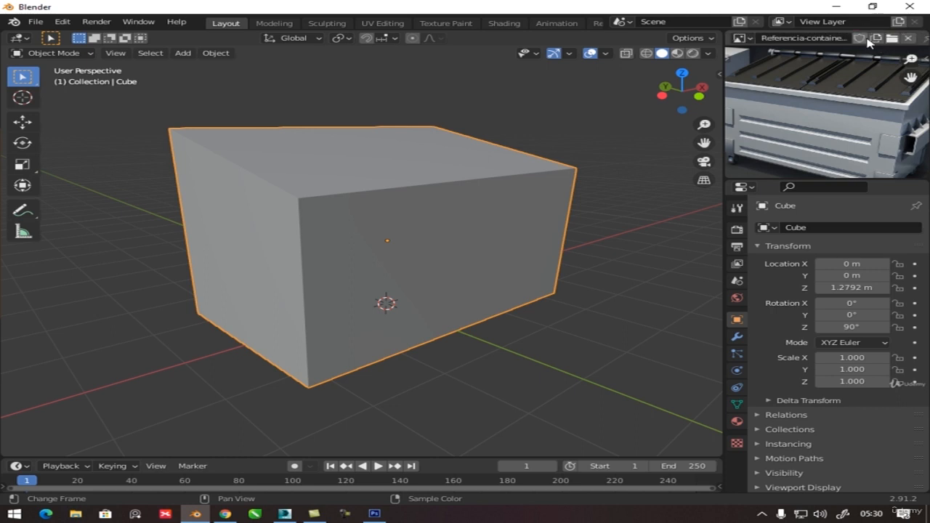
scroll(869, 41, down, 4)
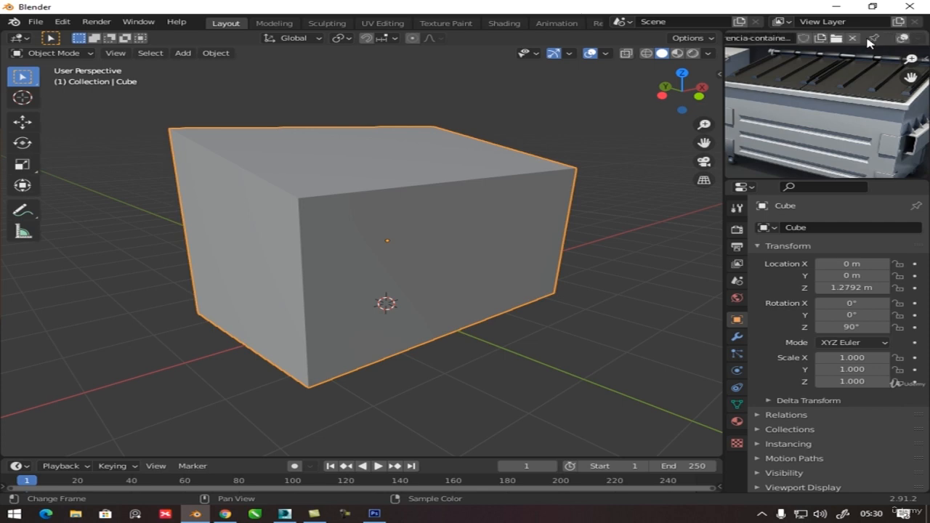
scroll(888, 41, up, 4)
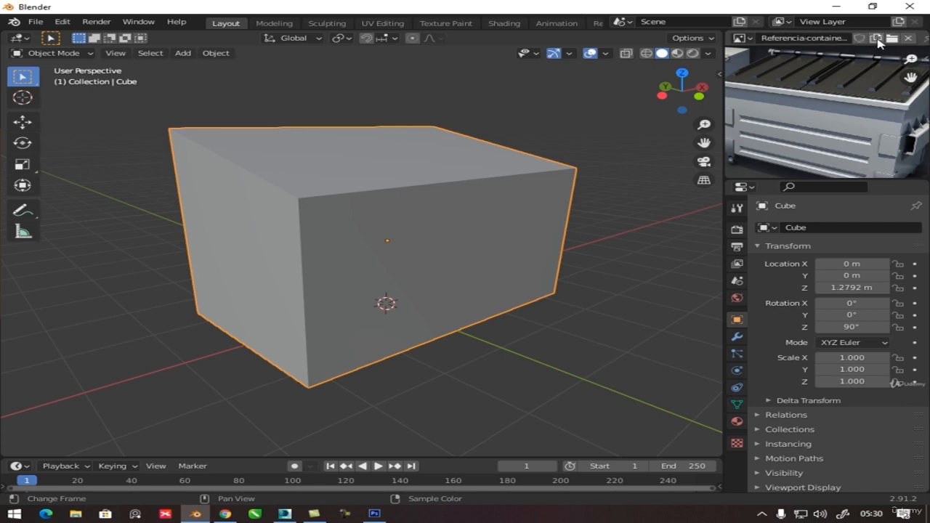
scroll(868, 124, down, 3)
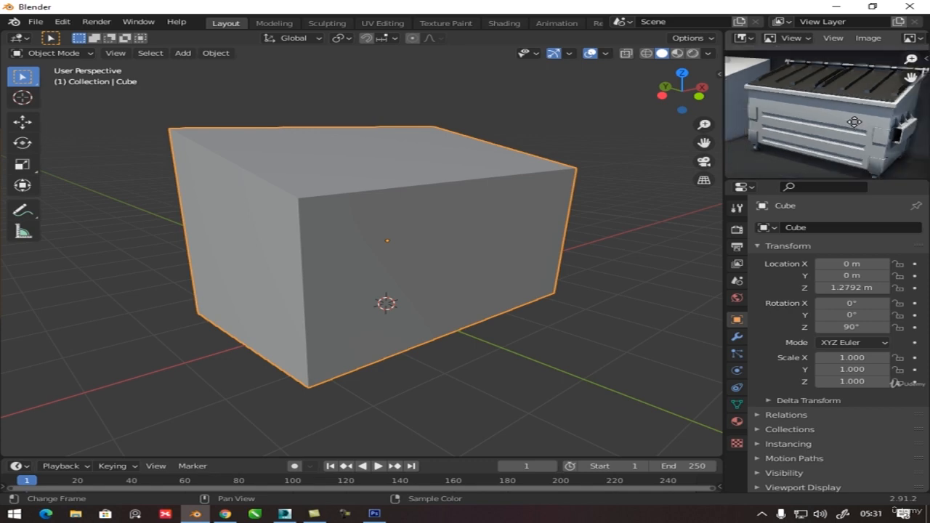
mouse_move(555, 252)
middle_down()
mouse_move(509, 232)
mouse_move(516, 266)
mouse_move(557, 257)
middle_up()
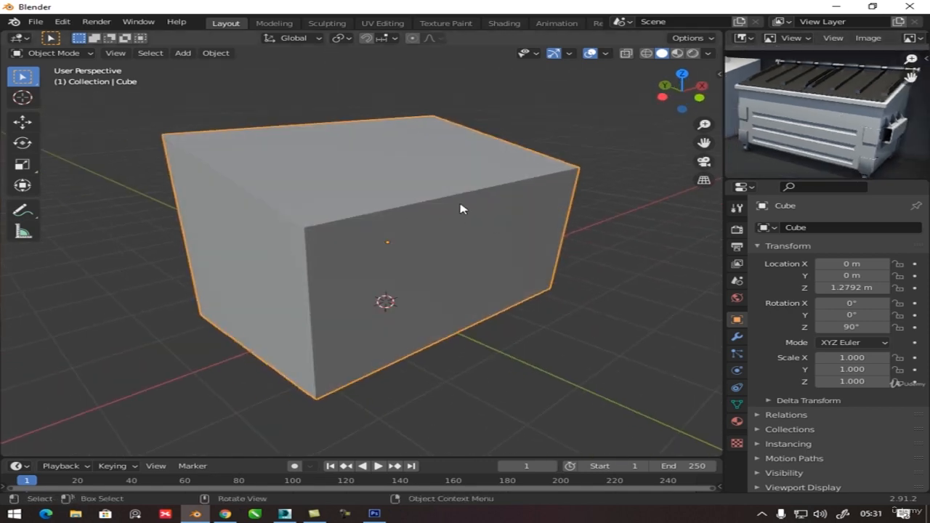
middle_drag(418, 262, 330, 254)
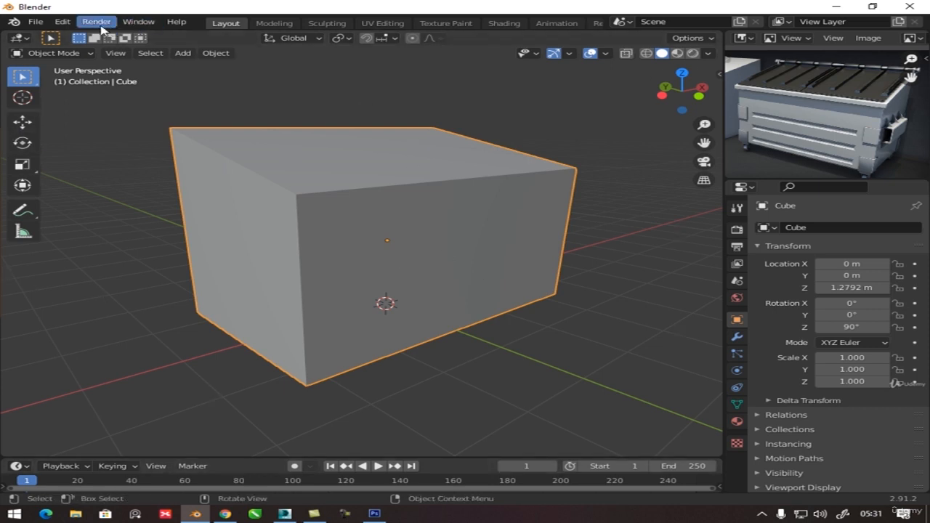
Open a new Blender window and move it so that it is offset from the main window.
click(148, 26)
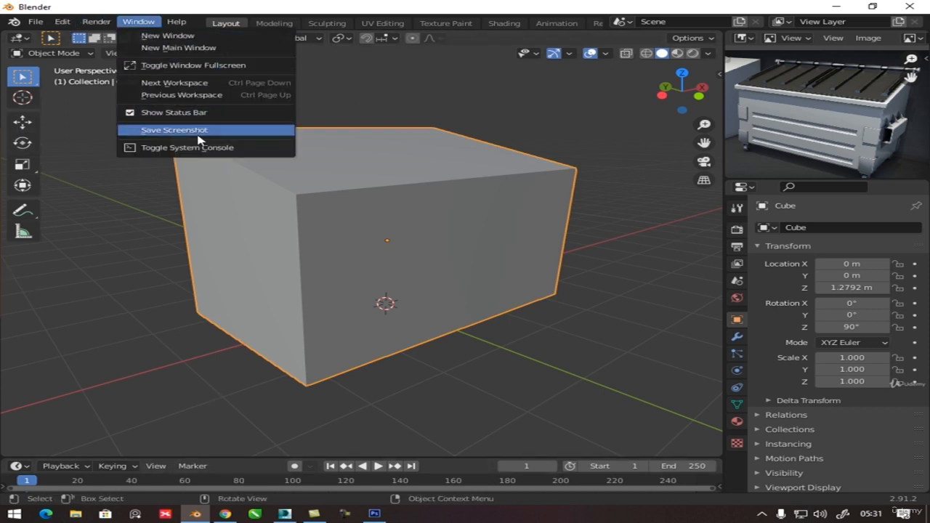
click(186, 40)
drag(307, 17, 478, 85)
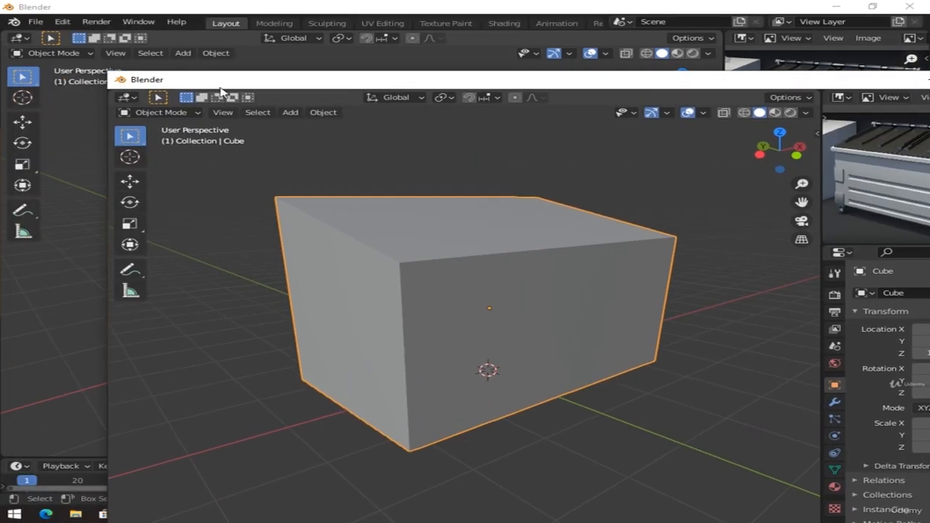
Change the new window's 3D Viewport into an Image Editor and move the window so its other areas are within reach.
click(128, 97)
click(156, 150)
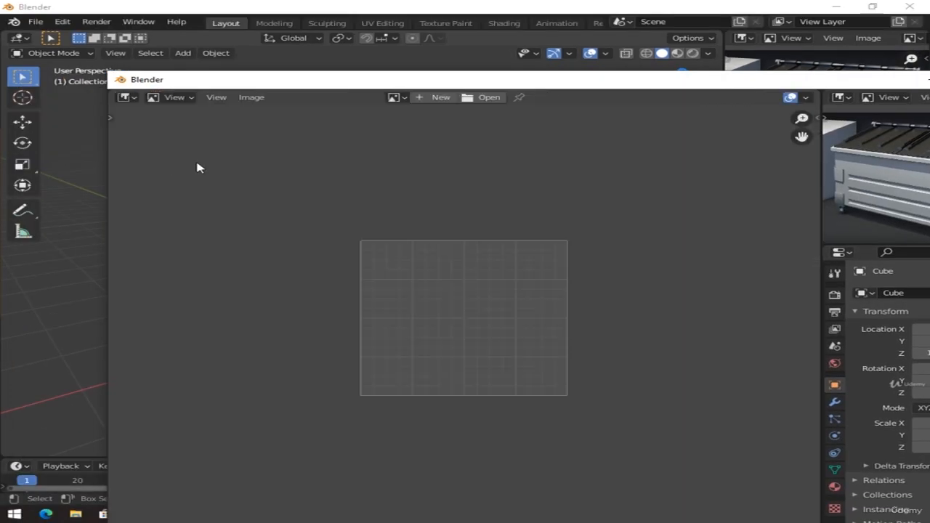
drag(730, 82, 571, 79)
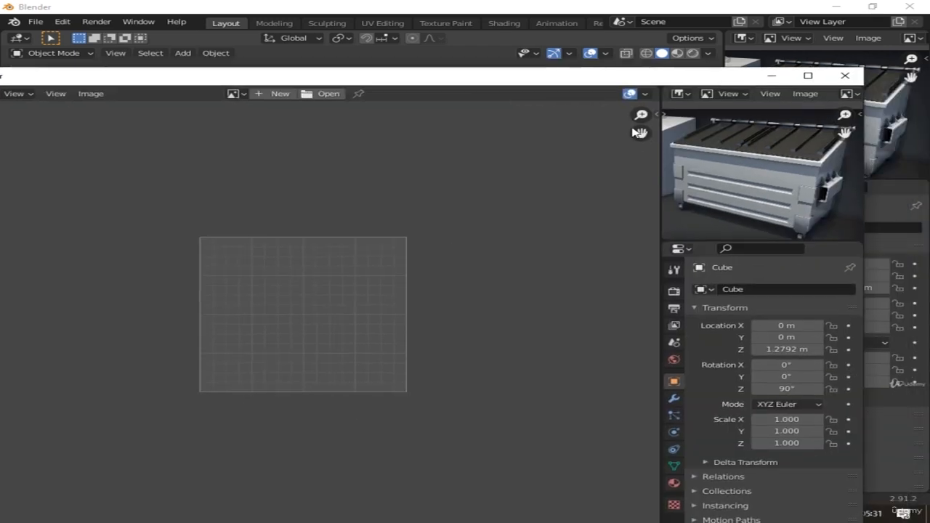
Join the new window's small reference image area into Properties, and narrow Properties so the Image Editor fills most of the window.
right_click(692, 242)
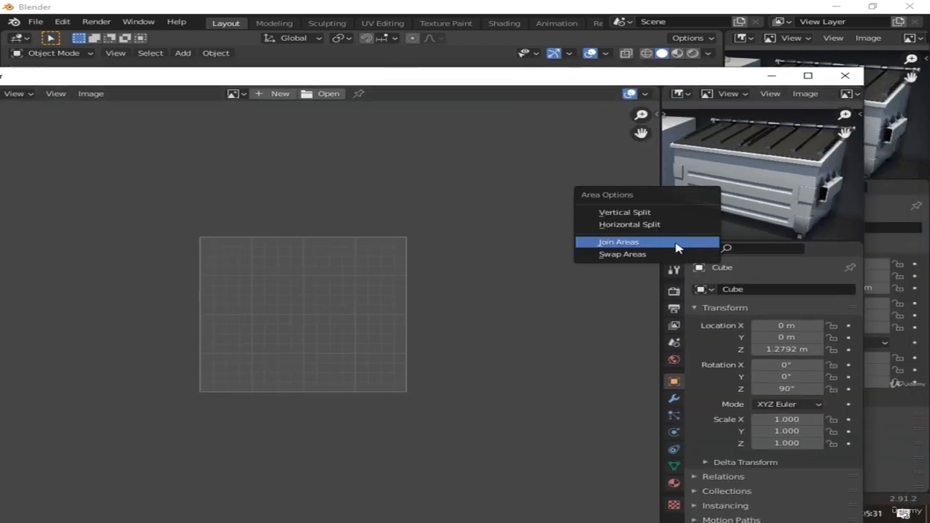
click(675, 242)
click(665, 218)
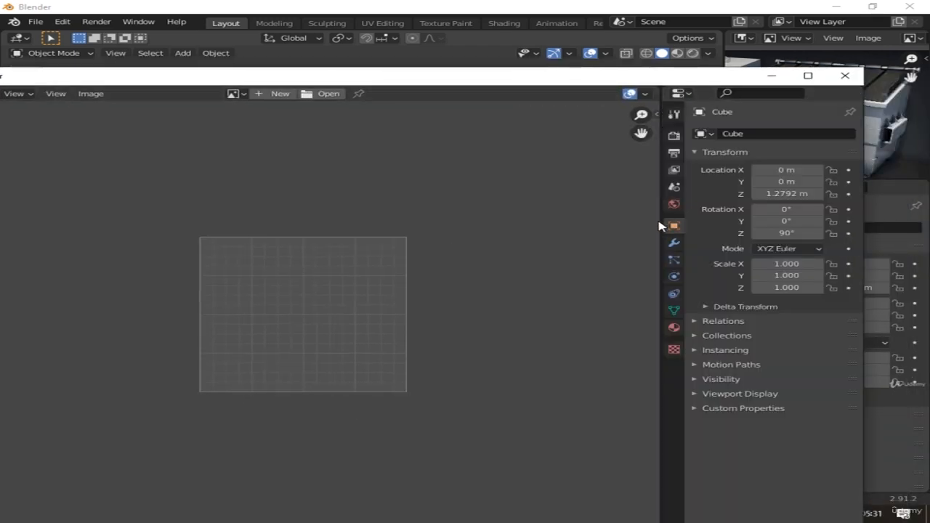
drag(659, 224, 846, 225)
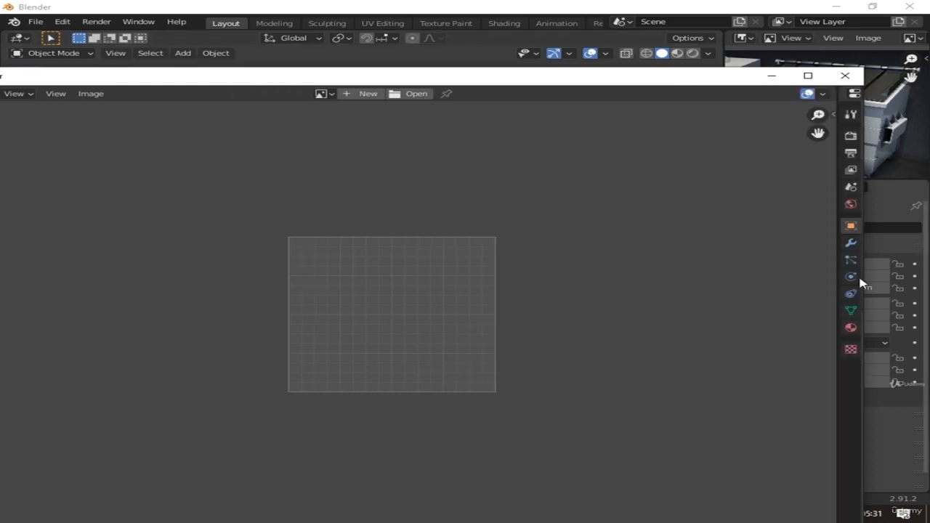
drag(367, 81, 434, 69)
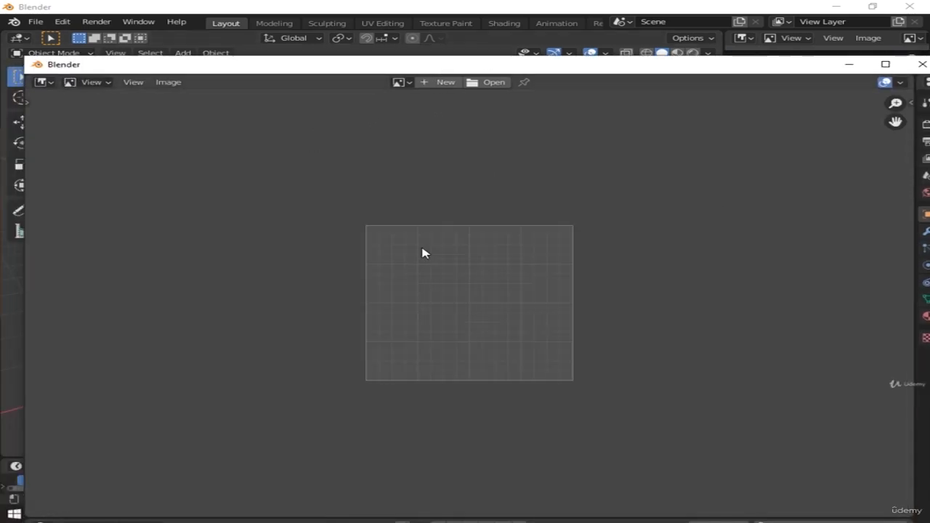
Display the already loaded Referencia-container.jpg in the new window's large Image Editor and fit the picture to the area.
scroll(425, 254, up, 1)
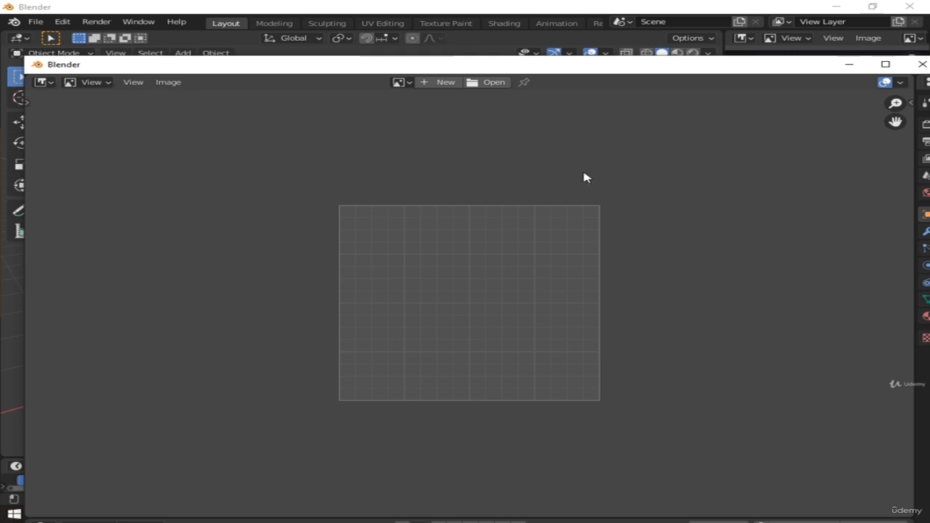
click(404, 82)
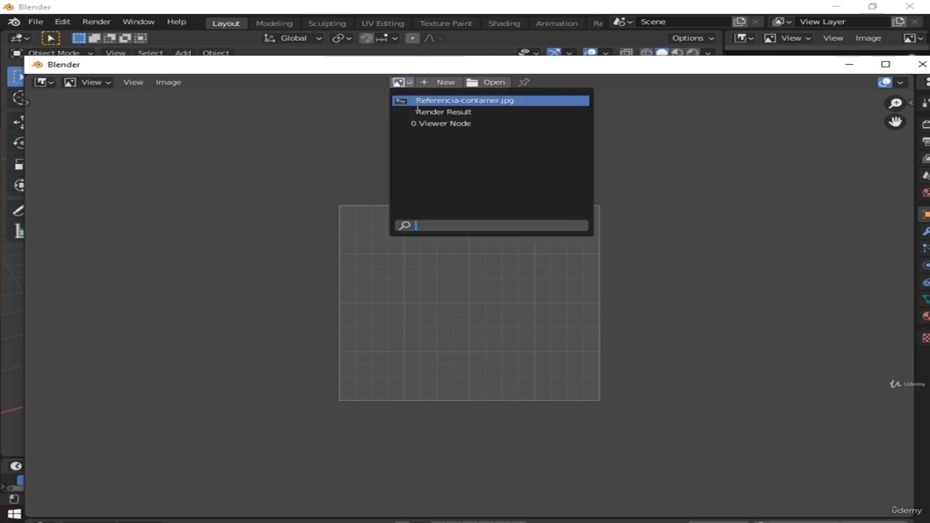
click(421, 103)
scroll(435, 255, down, 3)
scroll(465, 270, up, 2)
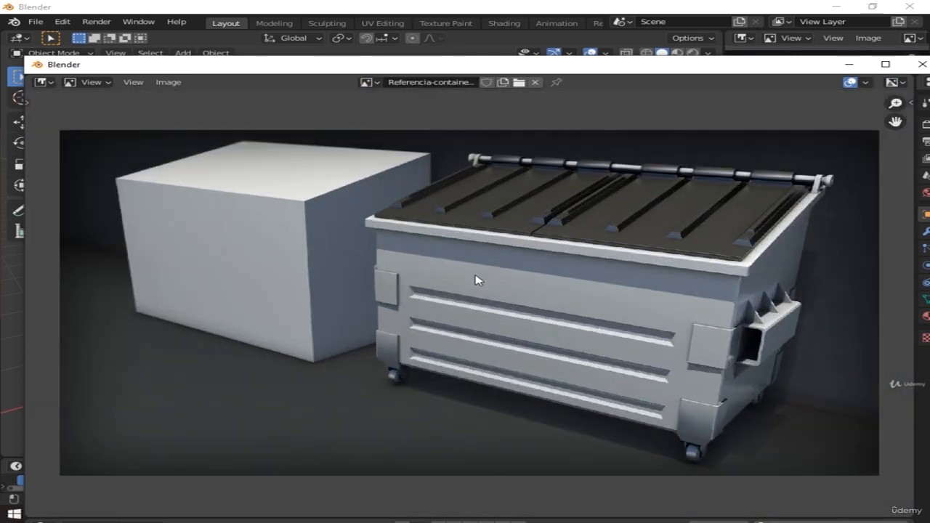
Shrink the reference window to a small floating window over the viewport, with the whole dumpster framed inside it.
drag(25, 58, 523, 231)
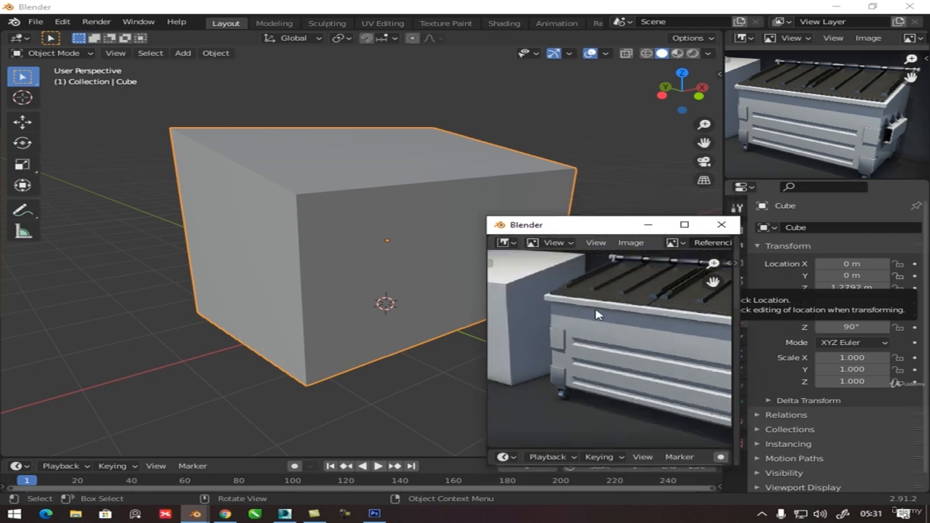
middle_drag(598, 313, 544, 313)
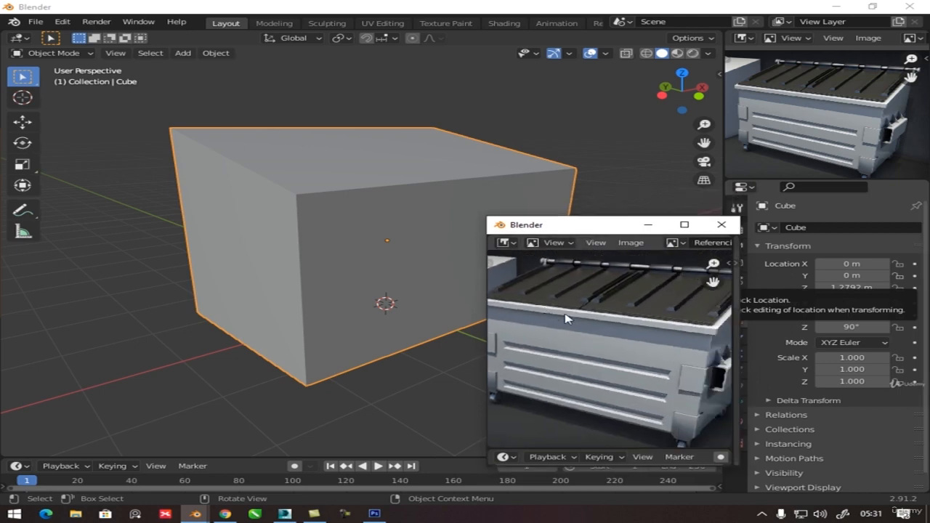
scroll(566, 318, down, 2)
drag(596, 228, 586, 216)
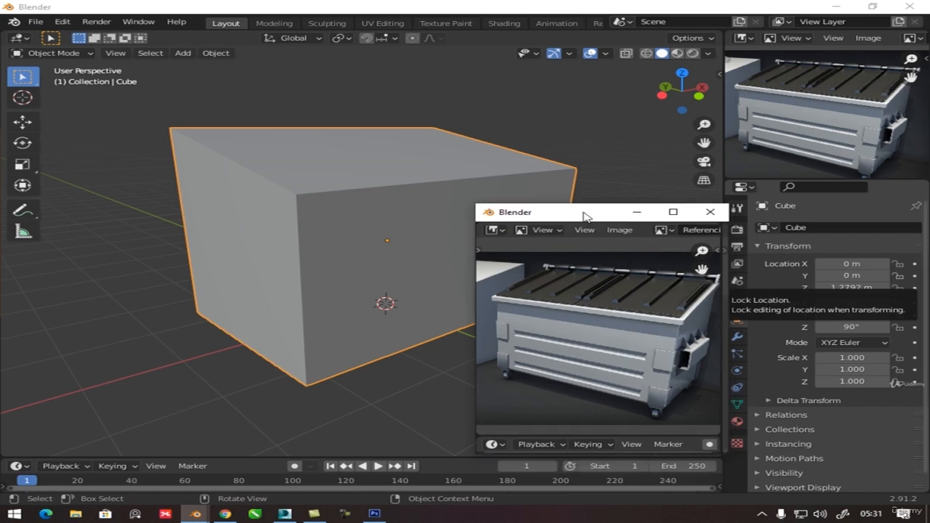
Bring the floating reference window back in front of the main Blender window, and return to the main window.
right_click(584, 214)
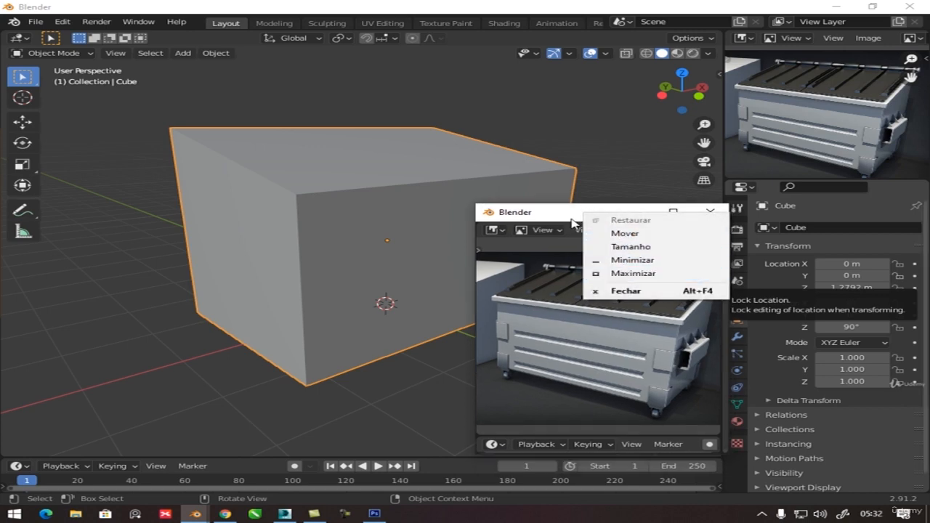
click(566, 215)
click(603, 138)
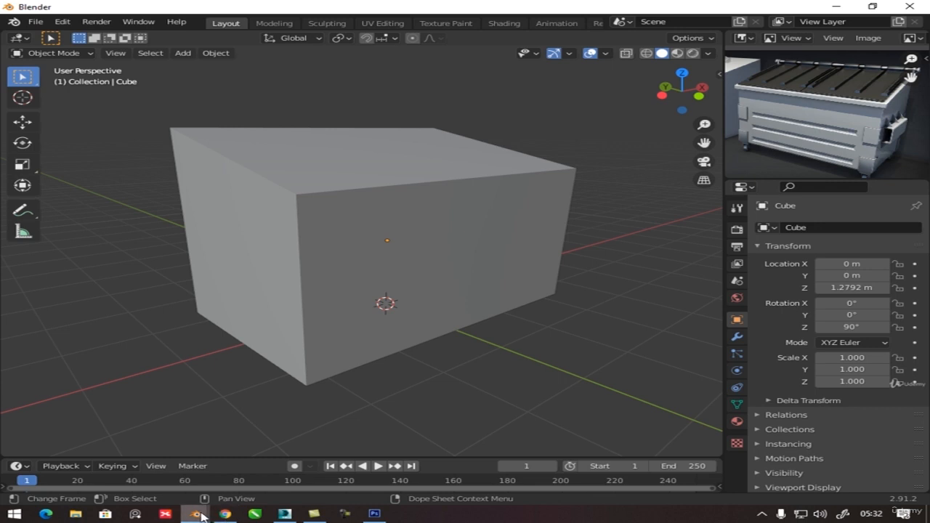
mouse_move(195, 515)
click(270, 456)
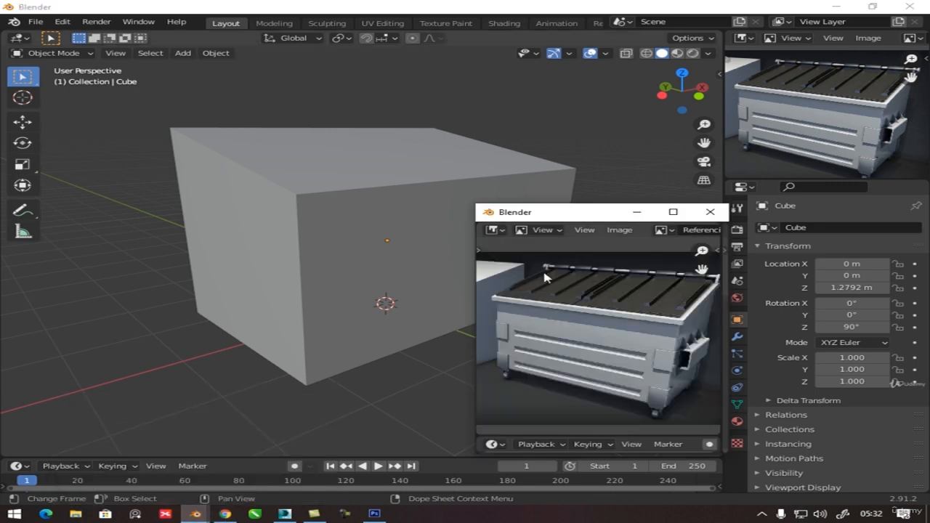
drag(585, 217, 462, 210)
click(595, 202)
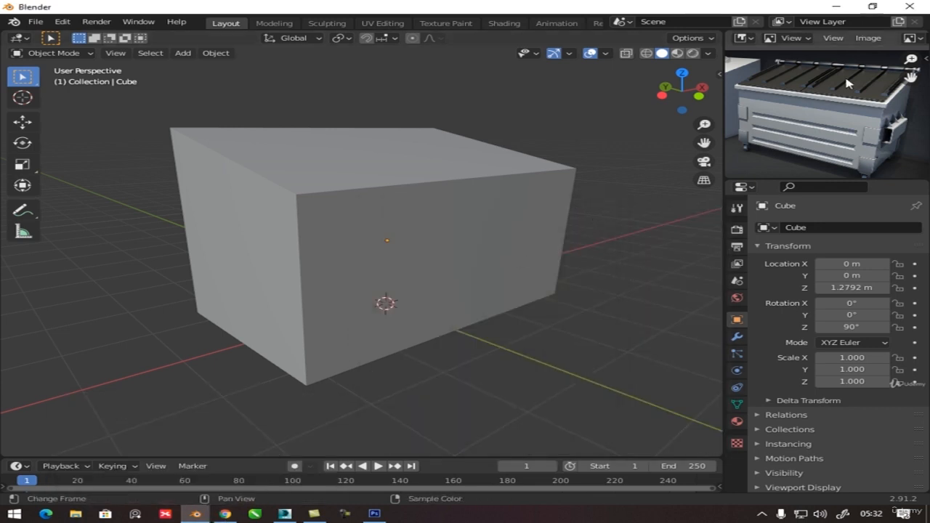
Select the sloped-top box in Object Mode and apply its scale.
click(406, 233)
key(Tab)
middle_drag(417, 191, 425, 210)
key(Tab)
key(ctrl+a)
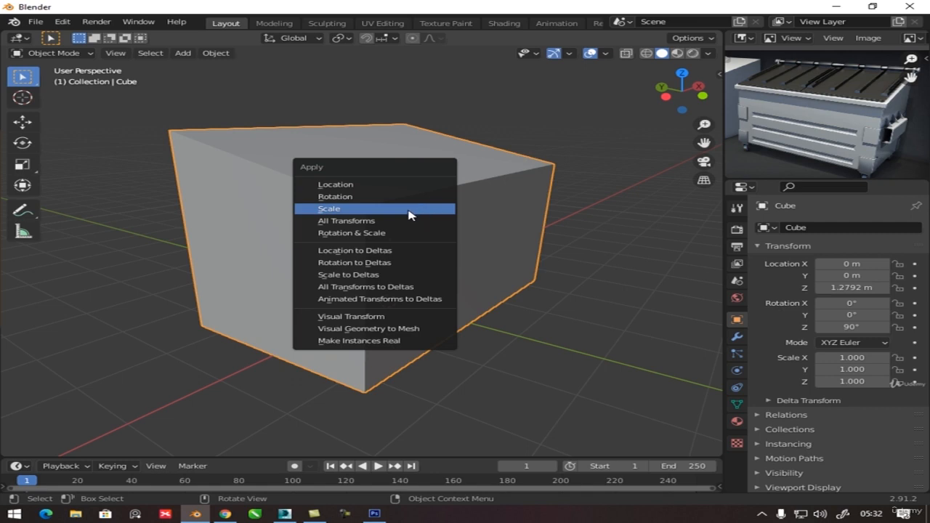
click(411, 211)
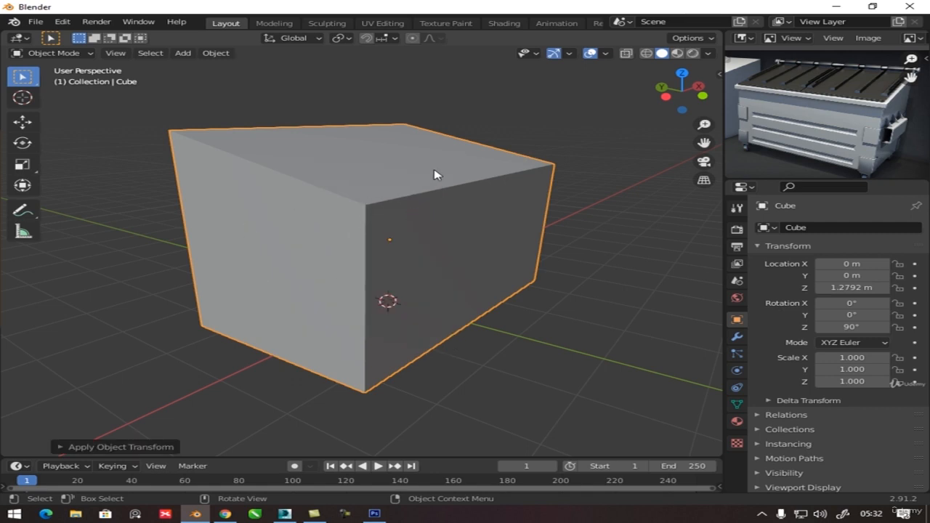
In Edit Mode, select the horizontal edge loop around the box's middle and raise it about 0.88 m along Z.
middle_drag(434, 183, 394, 247)
key(Tab)
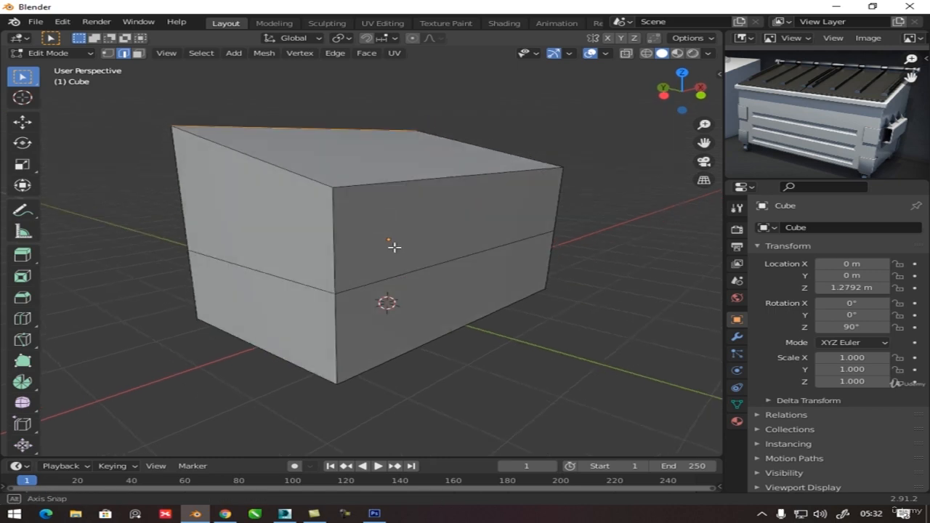
alt+click(355, 287)
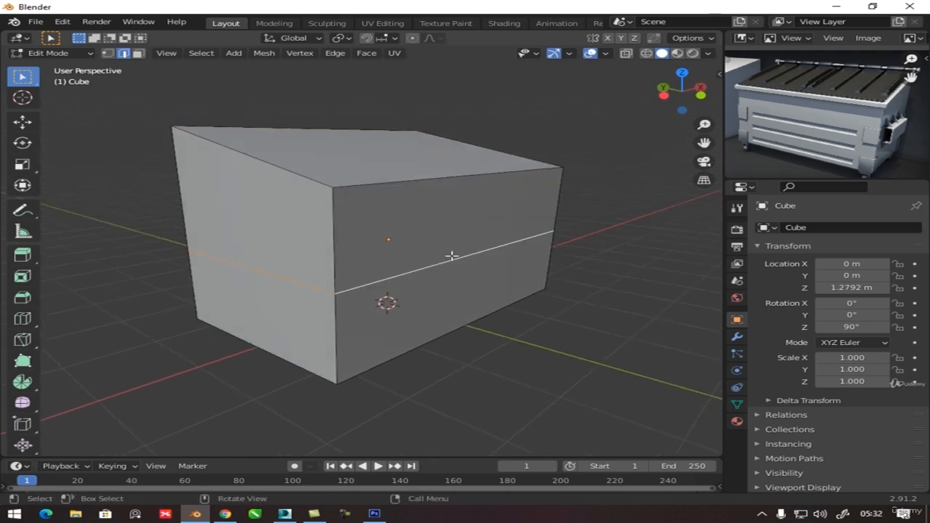
key(g)
key(z)
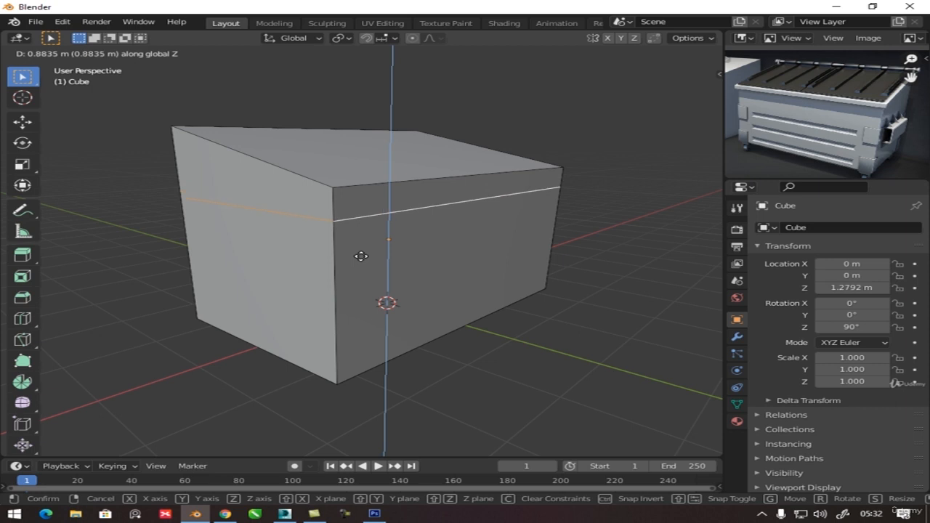
click(358, 254)
Add a horizontal loop cut midway between the raised edge loop and the box's sloped top.
middle_drag(359, 254, 394, 211)
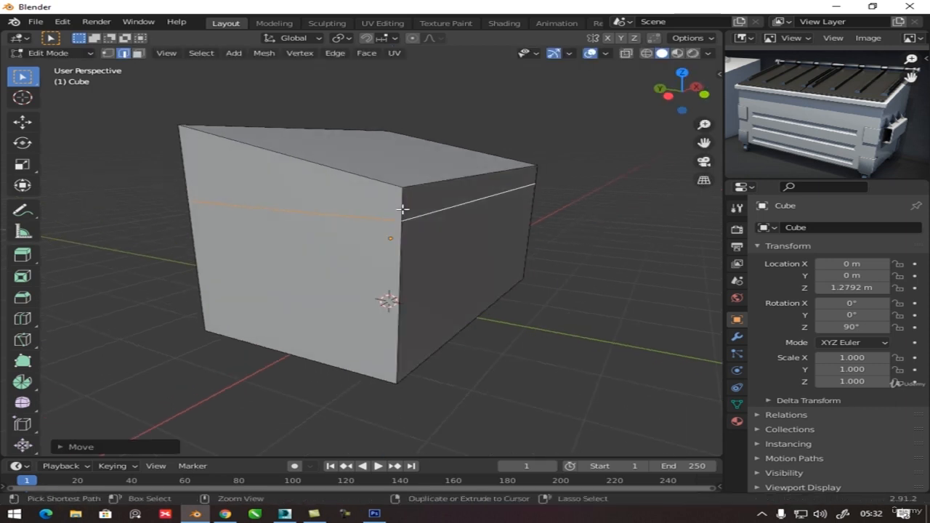
key(ctrl+r)
click(402, 209)
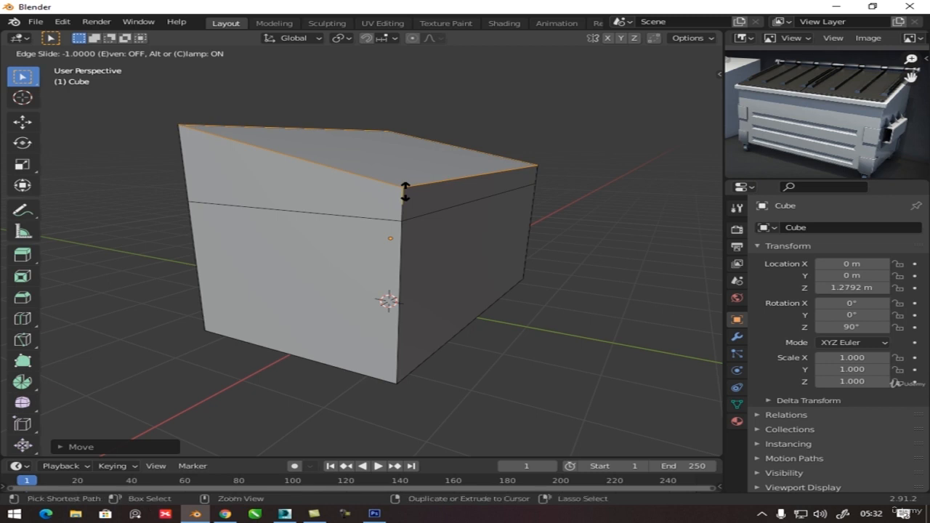
click(416, 218)
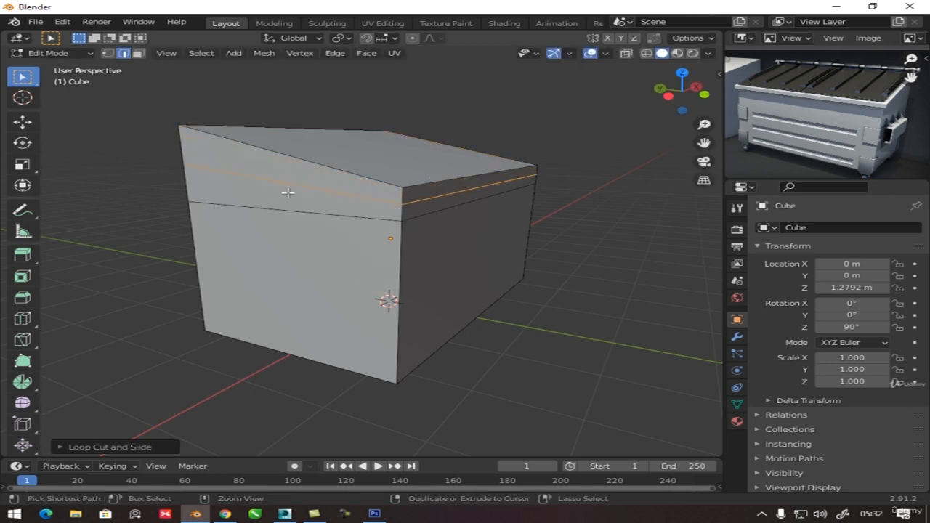
Set snapping to Vertex and raise the new edge loop along Z until its front meets the top's lower front corners.
key(ctrl+shift+Tab)
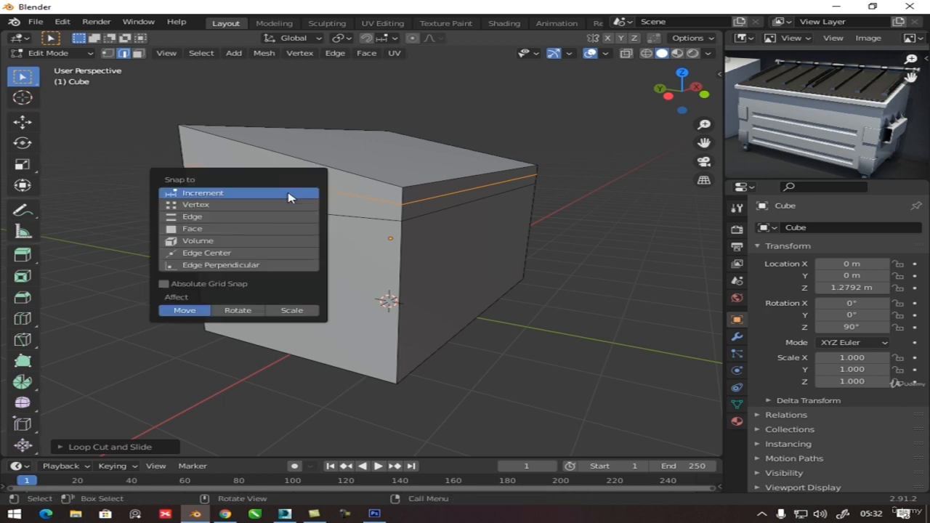
click(193, 206)
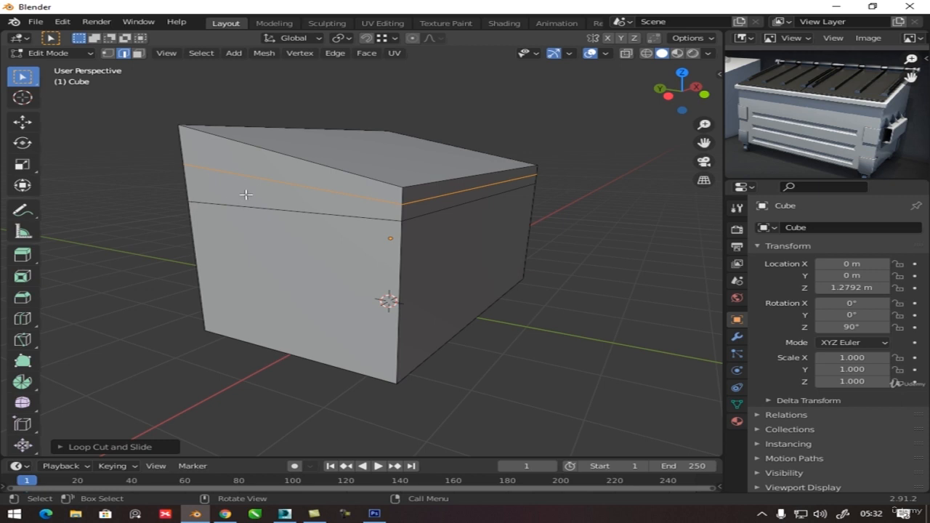
key(g)
key(z)
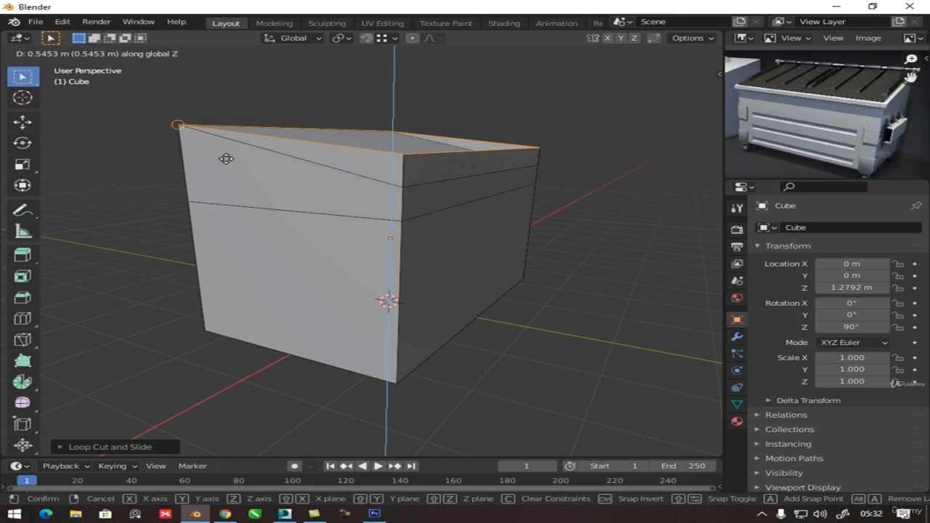
click(333, 217)
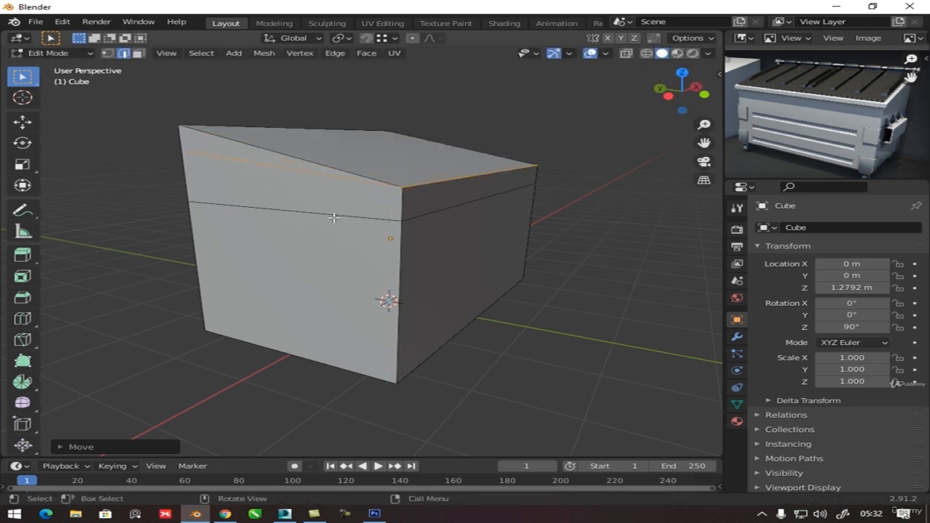
Select the upper loop's two rear vertices in vertex mode and raise them about 0.36 m along Z to the high rear corners.
middle_drag(334, 218, 424, 237)
middle_drag(536, 235, 544, 231)
drag(295, 184, 373, 216)
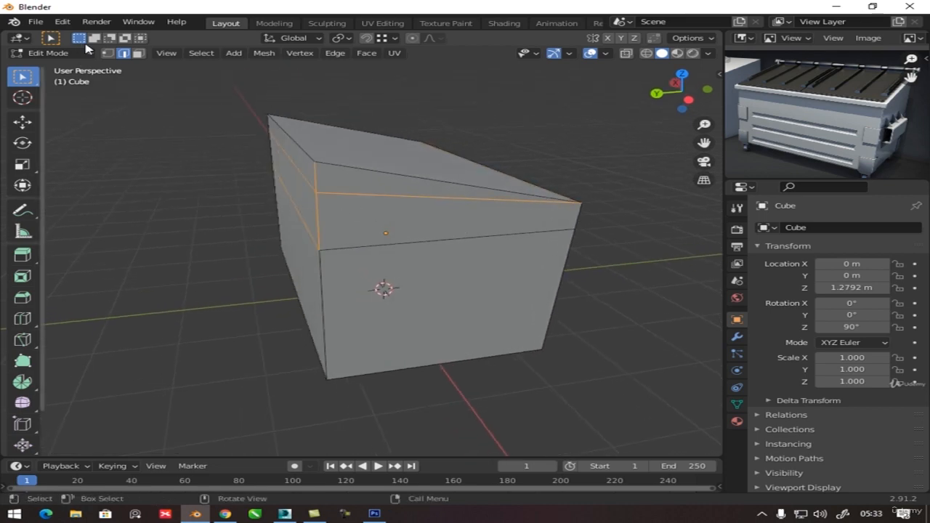
click(108, 53)
click(315, 192)
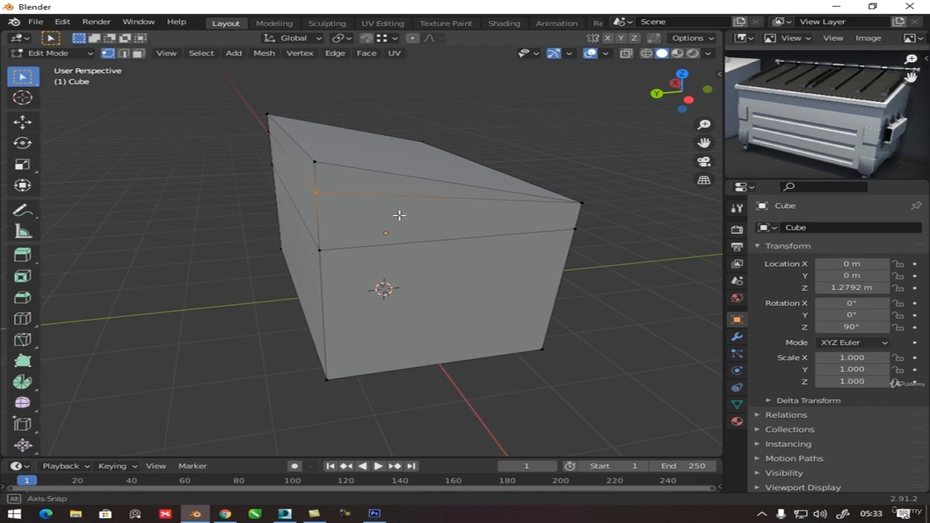
middle_drag(399, 215, 444, 216)
drag(169, 132, 237, 167)
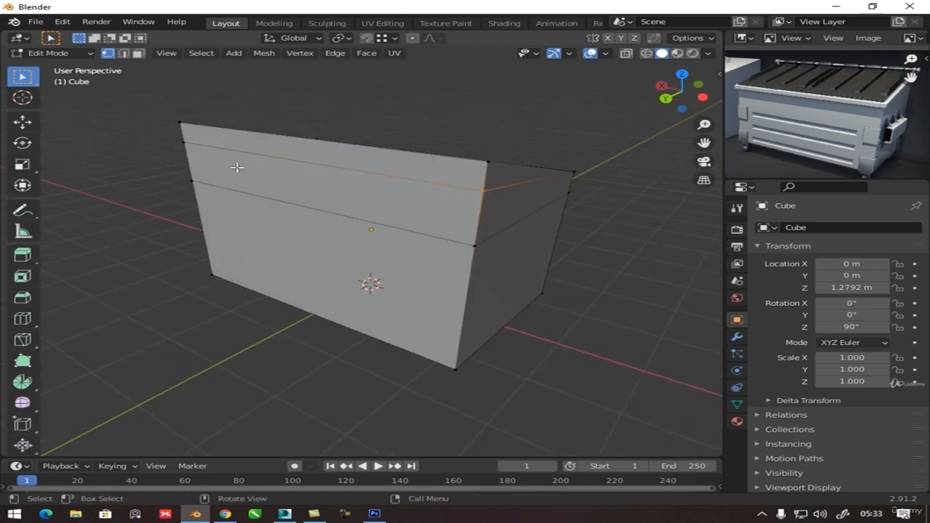
drag(177, 141, 208, 156)
key(g)
key(z)
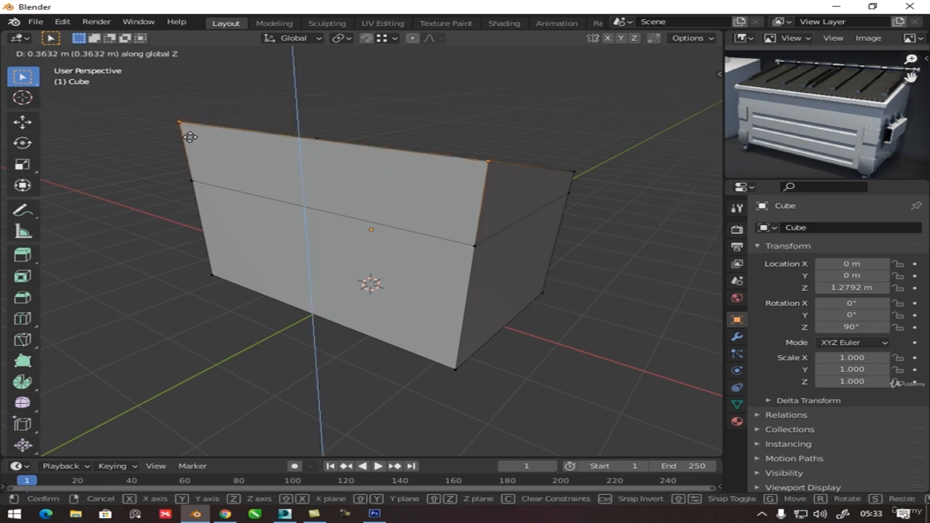
click(181, 124)
In edge mode, select the upper slanted edge loop and slide it down by a factor of about 0.13 from the sloped rim.
middle_drag(467, 214, 405, 201)
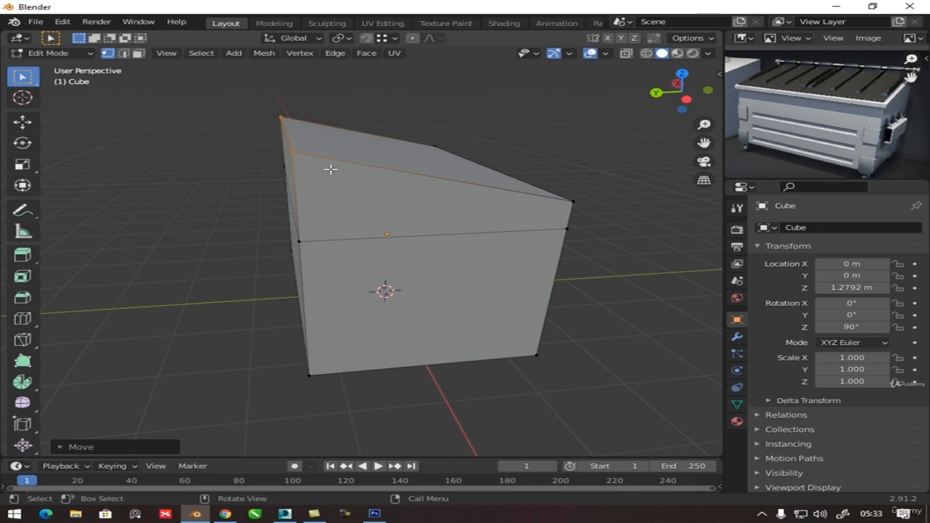
click(123, 53)
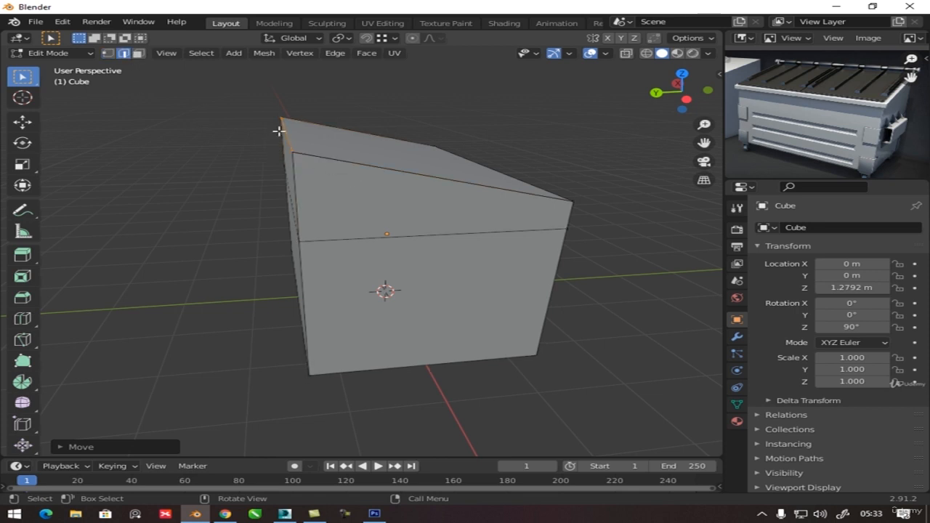
click(308, 155)
key(g)
key(g)
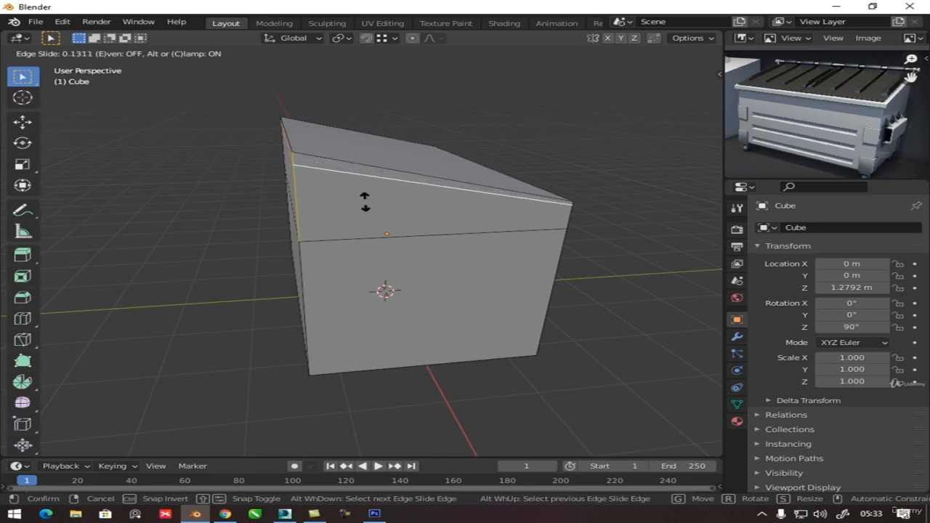
click(366, 203)
middle_drag(308, 228, 355, 188)
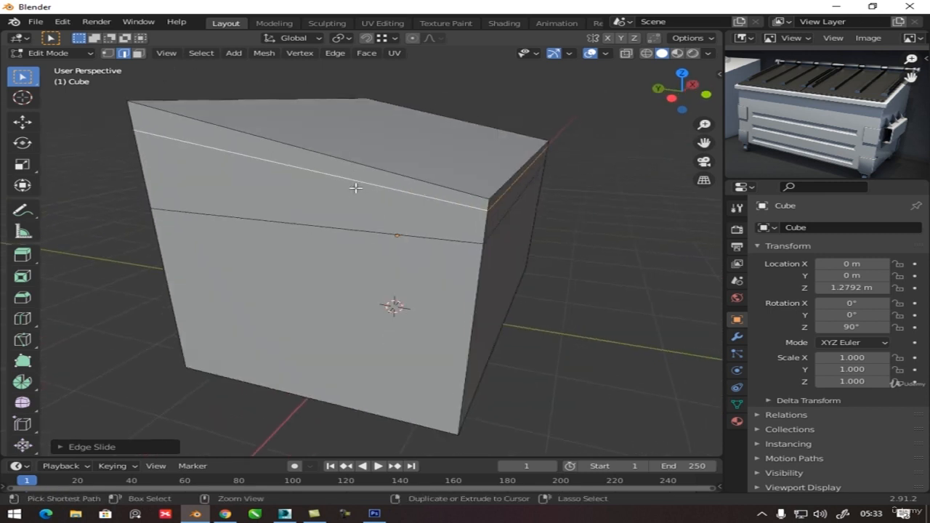
Dissolve the slid edge loop and return to Object Mode.
key(ctrl+x)
key(Tab)
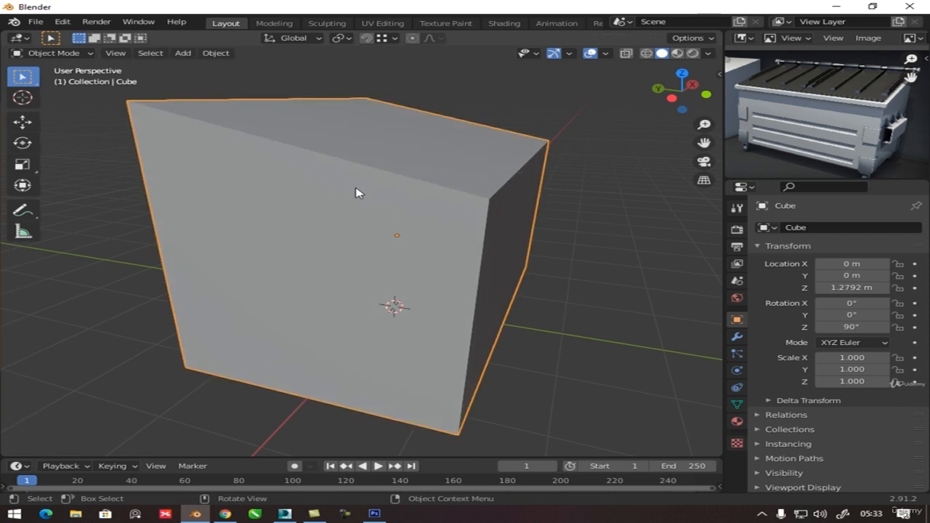
In Edit Mode, select the whole mesh and bisect it in right orthographic view with a slanted cut just below the sloped top.
key(KP_3)
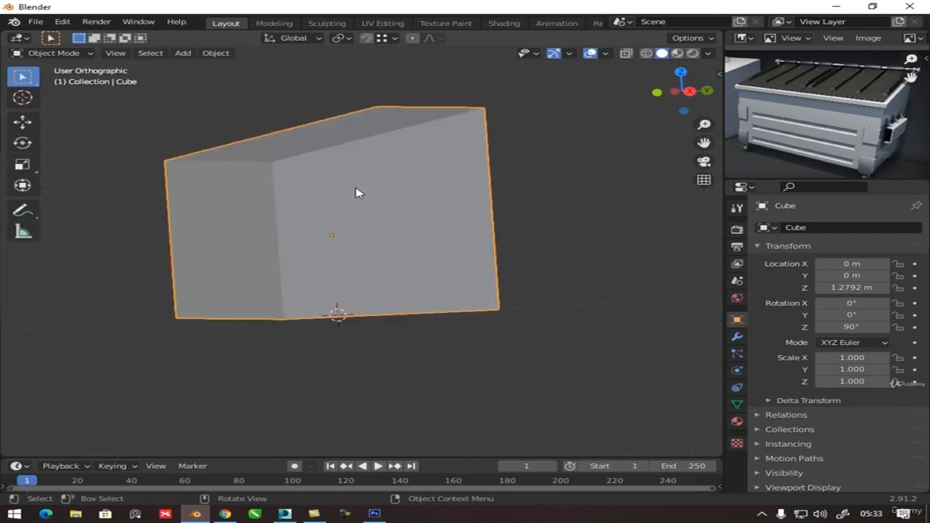
key(Tab)
key(a)
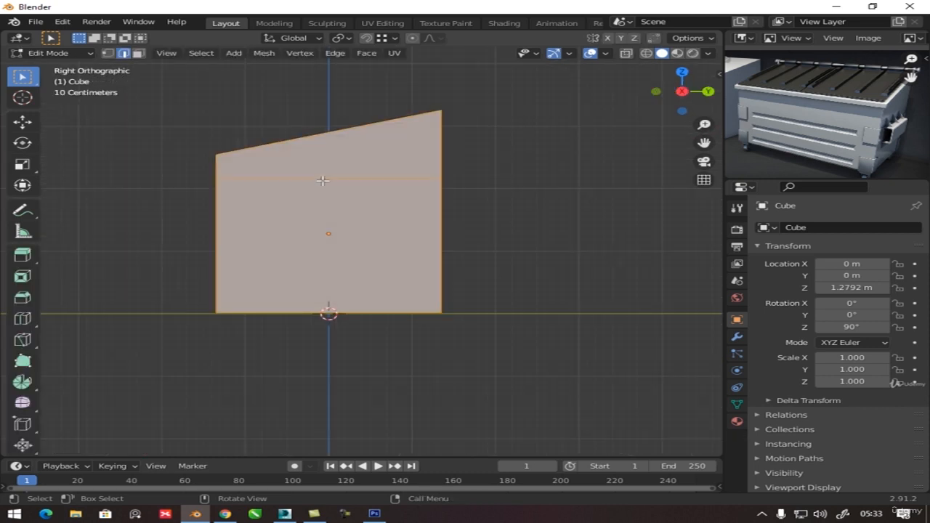
scroll(320, 190, up, 1)
shift+middle_drag(358, 216, 404, 253)
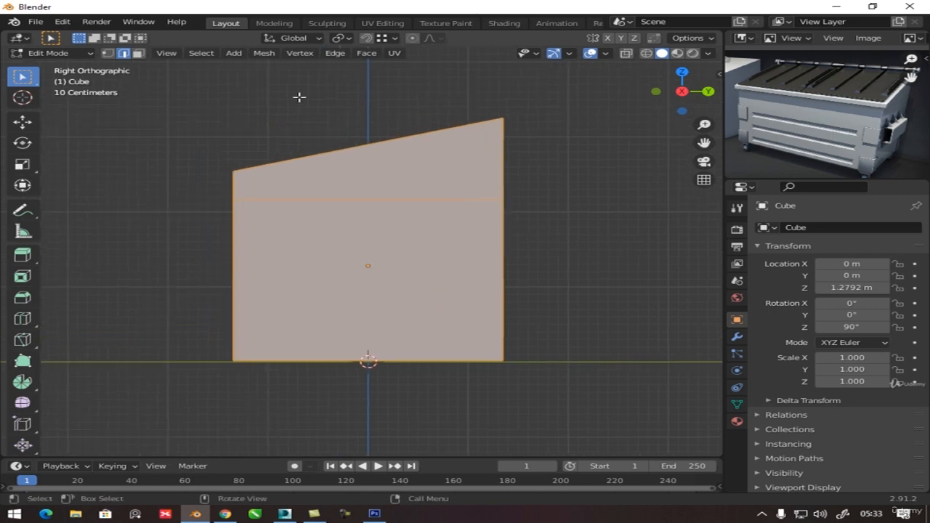
click(264, 53)
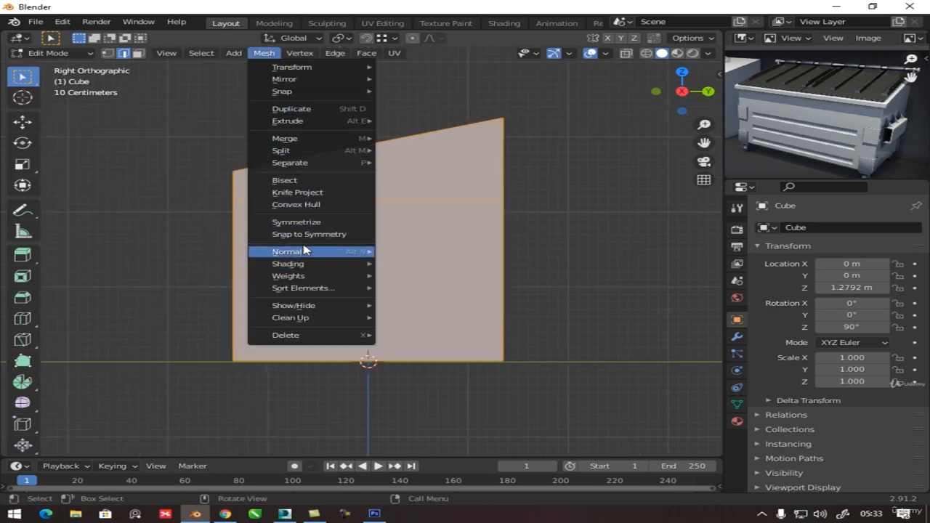
click(297, 182)
drag(220, 183, 330, 168)
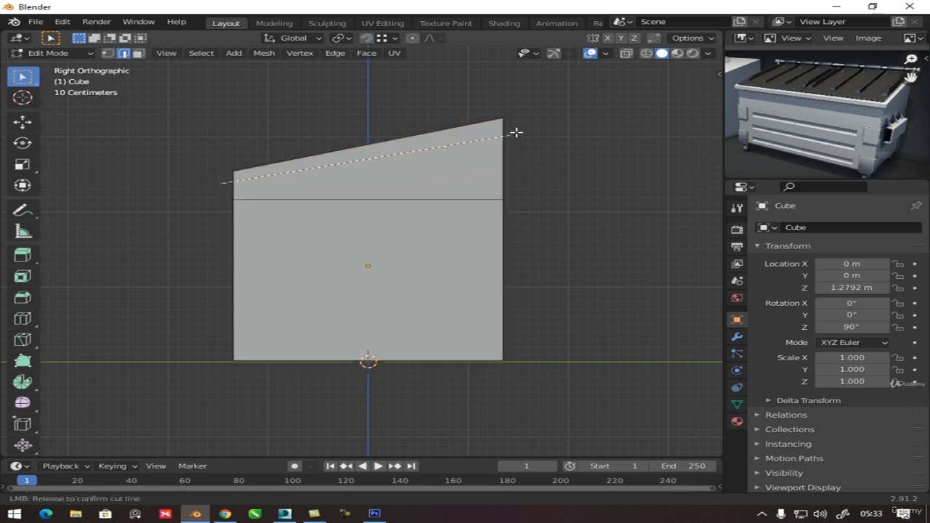
drag(515, 132, 522, 127)
drag(530, 125, 538, 124)
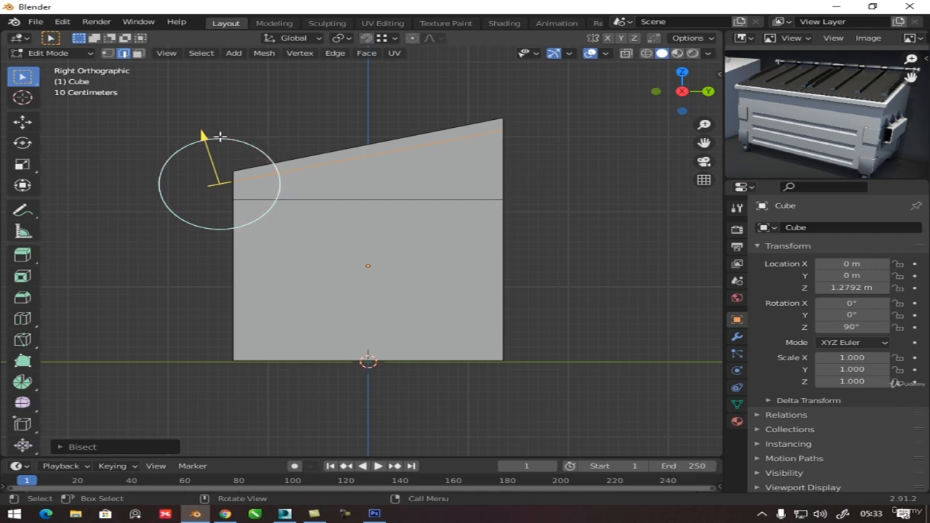
drag(203, 136, 201, 137)
drag(264, 155, 266, 154)
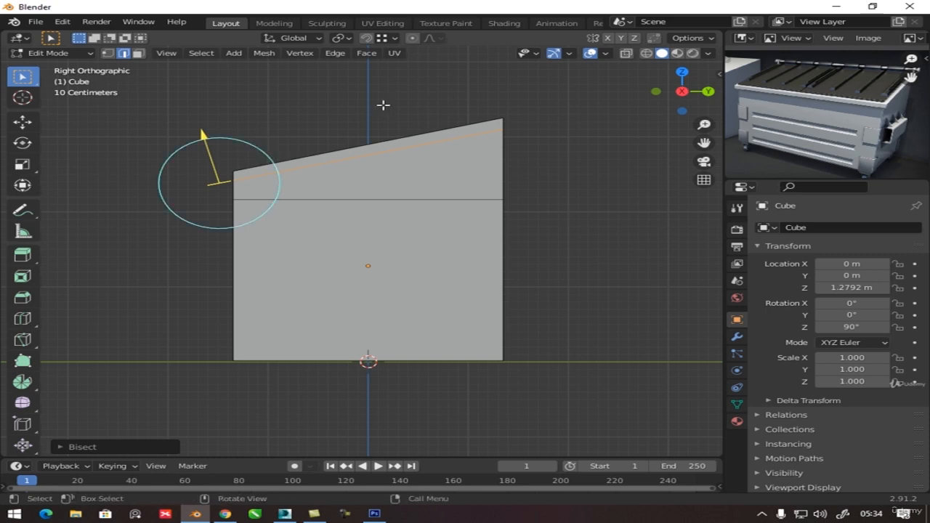
Lower the new slanted edge loop about 0.007 m along Z.
key(Tab)
middle_drag(353, 170, 454, 220)
key(Tab)
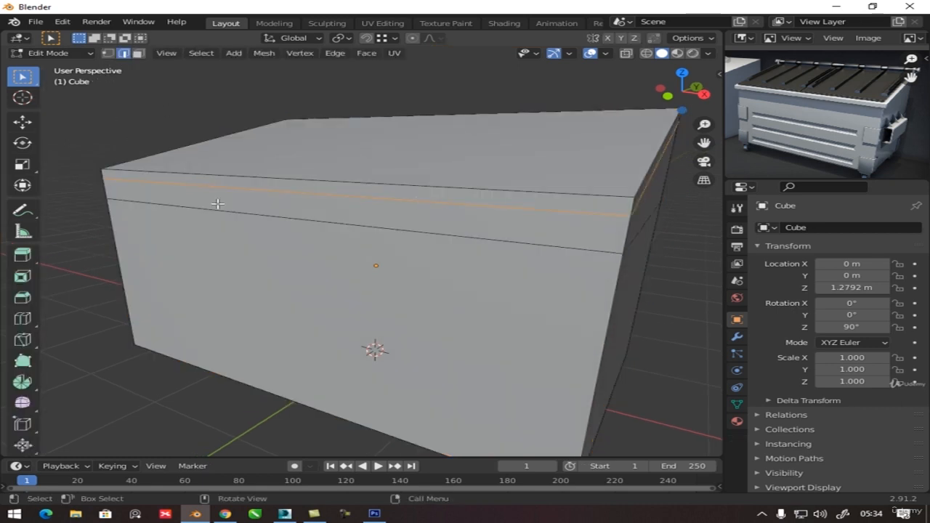
key(g)
key(z)
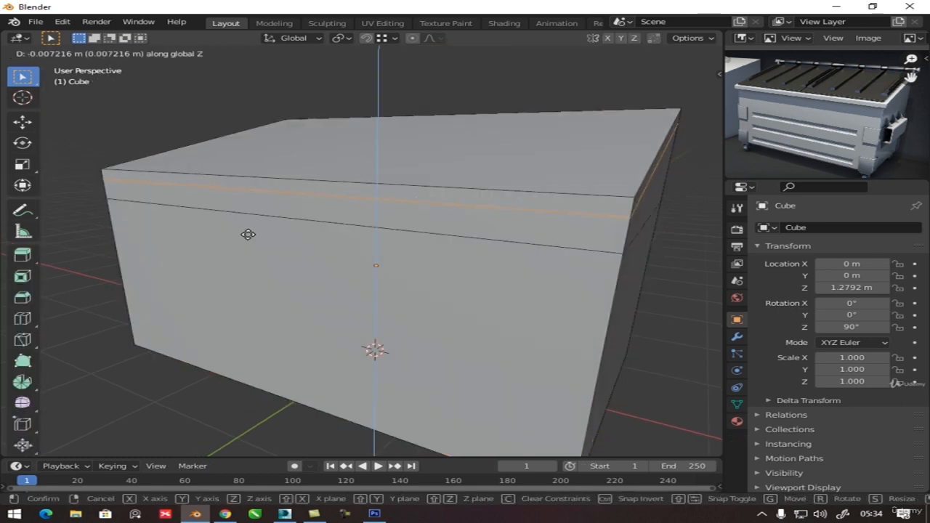
click(248, 234)
Select the ring of rim faces around the sloped top and inset them with 0 m thickness and 0.13 m depth.
click(139, 56)
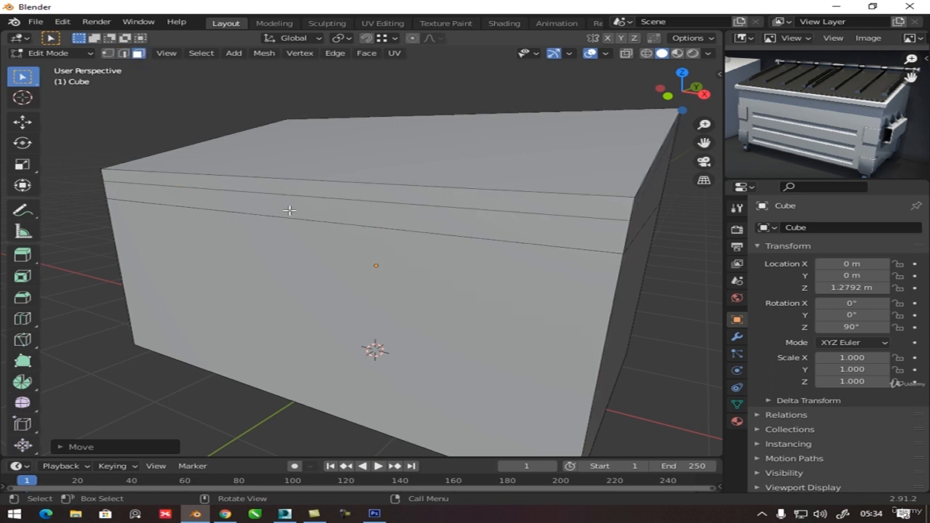
middle_drag(289, 210, 358, 166)
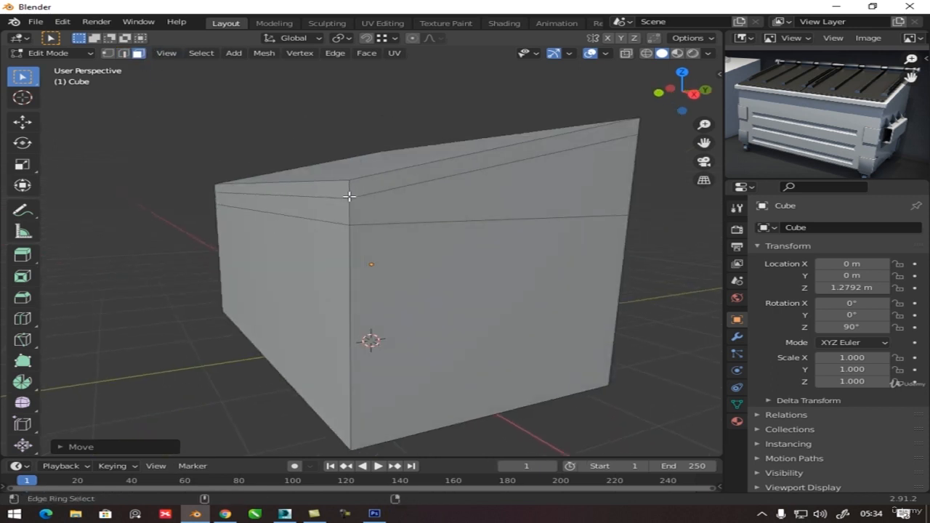
ctrl+alt+click(349, 189)
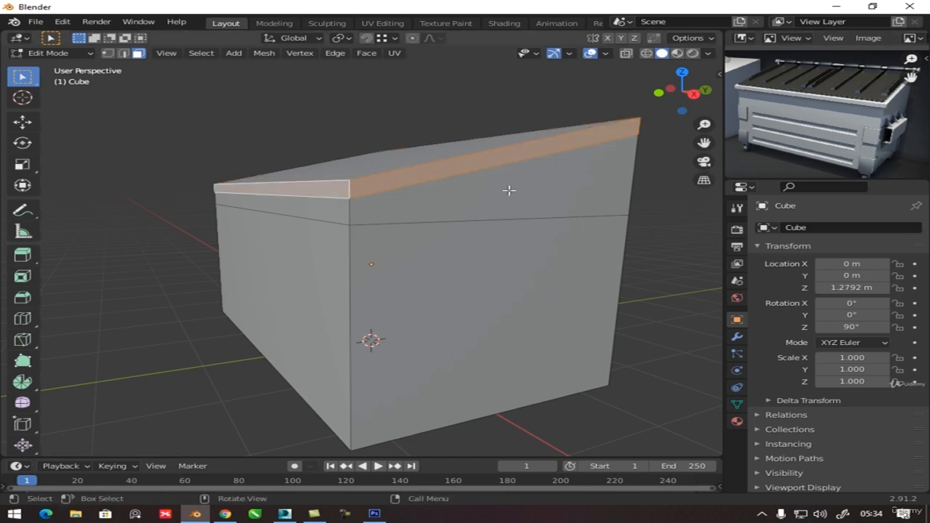
middle_drag(344, 210, 438, 305)
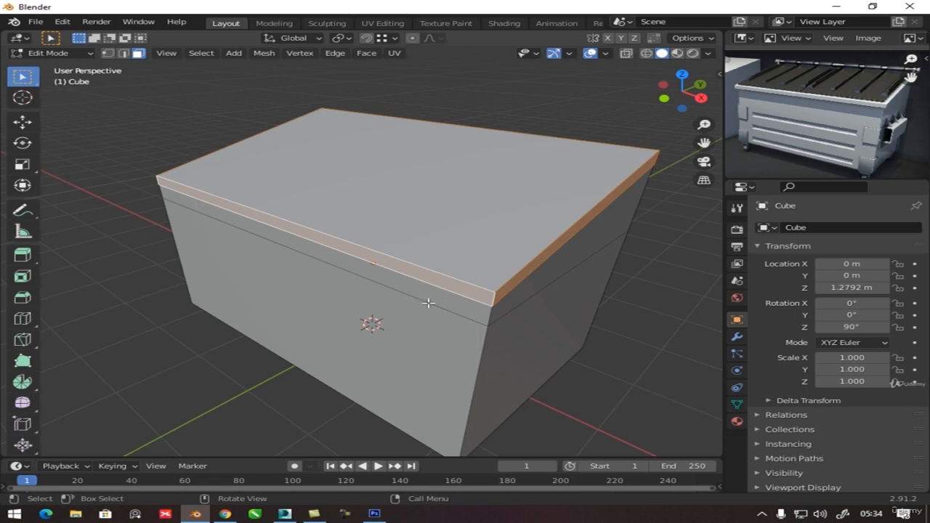
key(i)
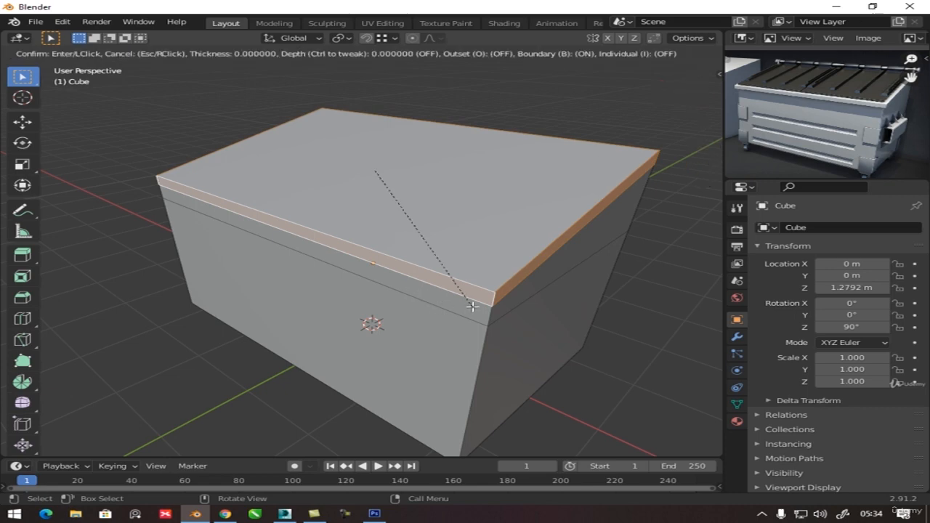
click(475, 309)
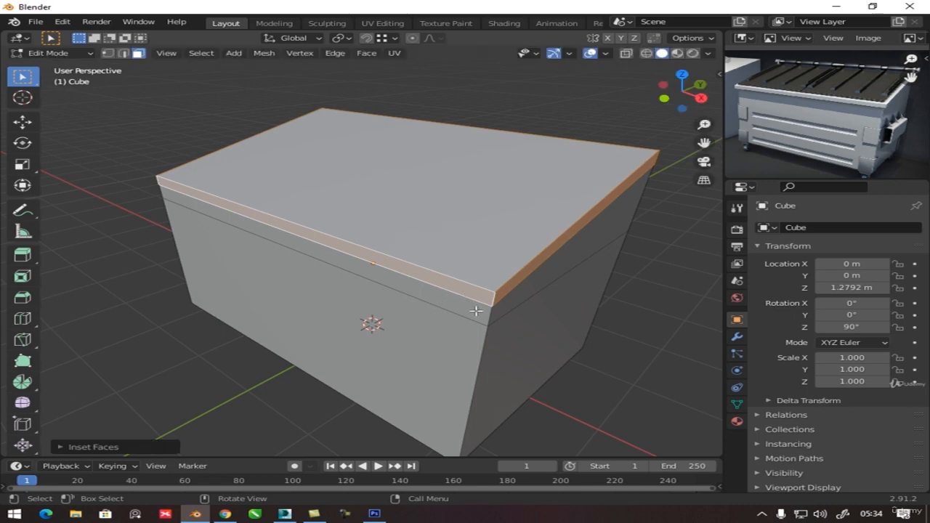
click(114, 448)
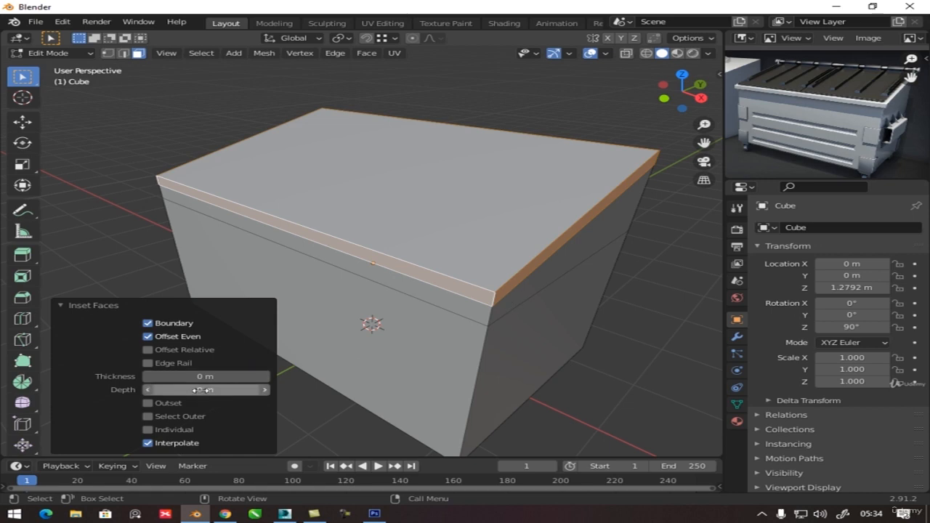
drag(203, 390, 263, 390)
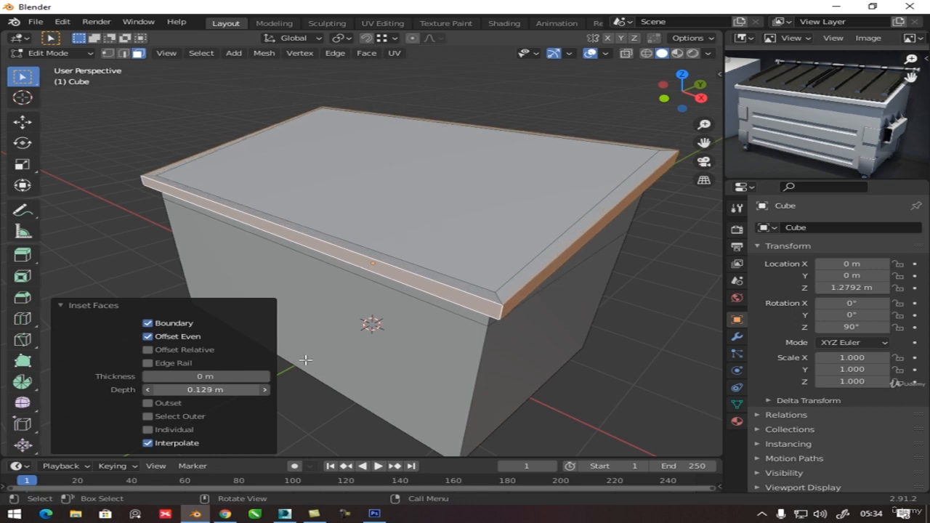
Select the large sloped top face inside the protruding rim.
middle_drag(422, 255, 349, 247)
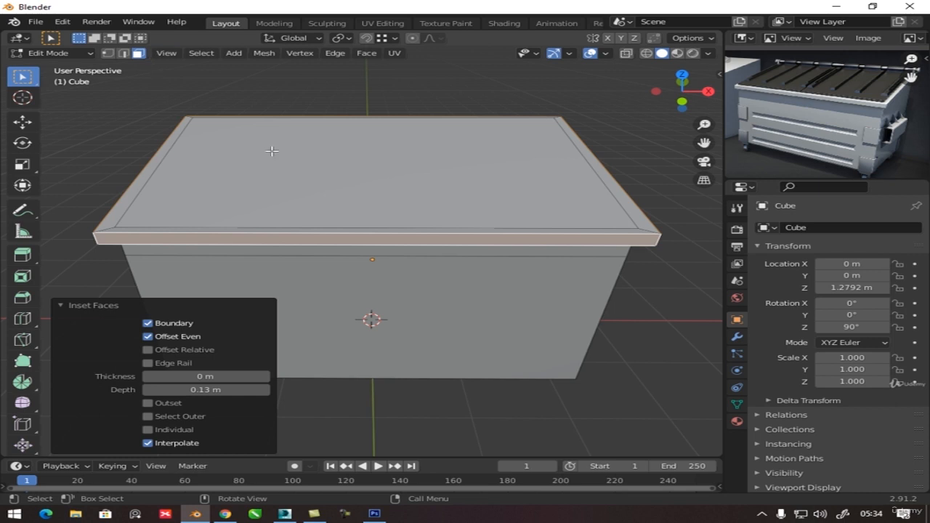
click(271, 150)
middle_drag(302, 224, 293, 274)
Try deleting the selected top face and undo the deletion.
key(x)
click(305, 250)
key(ctrl+z)
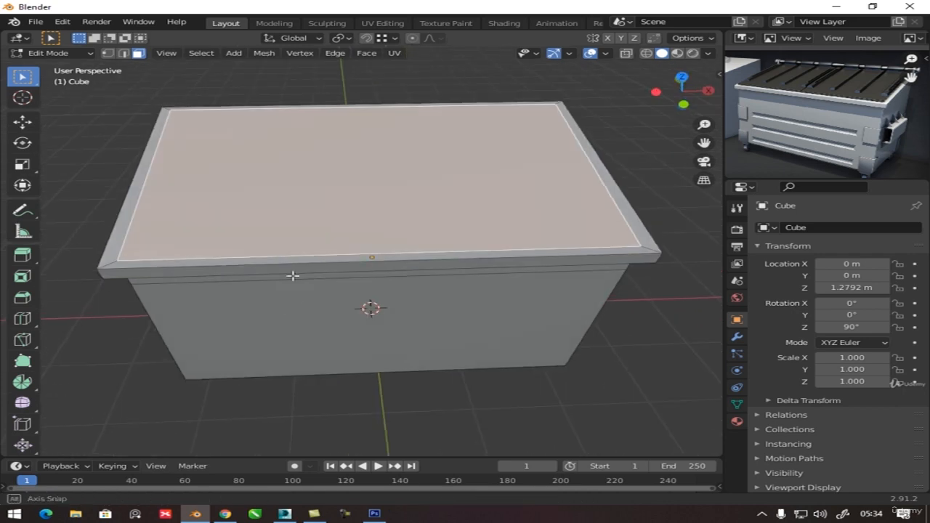
Inset the sloped top face about 0.05 m and extrude it down into the box about 2.02 m along Z.
key(i)
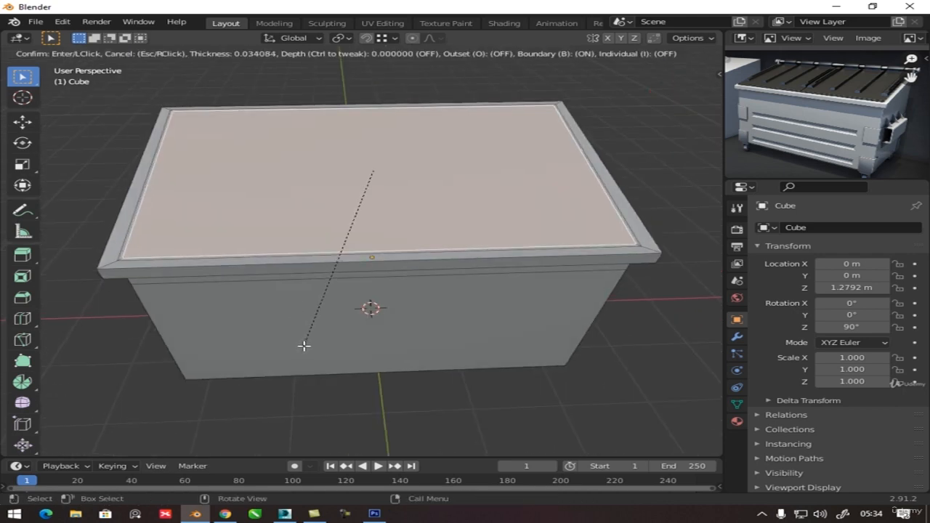
click(303, 340)
middle_drag(297, 307, 331, 263)
key(e)
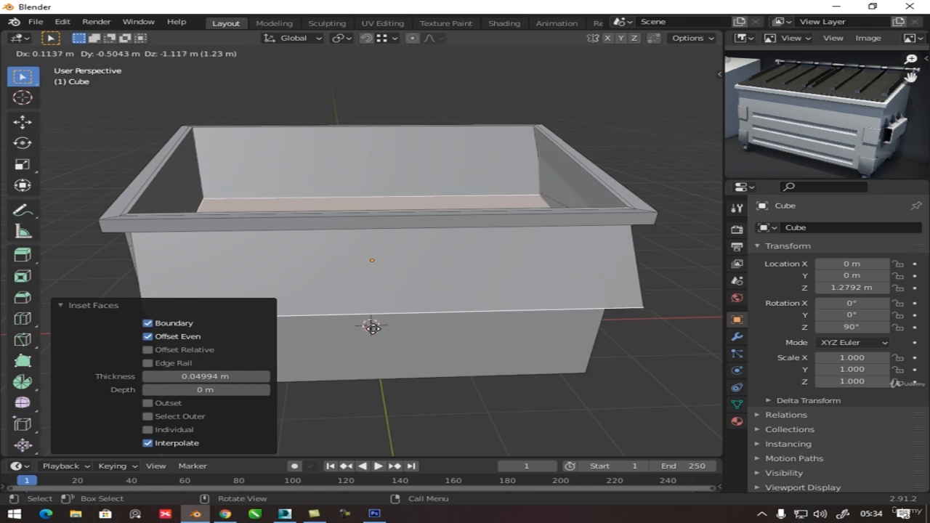
key(z)
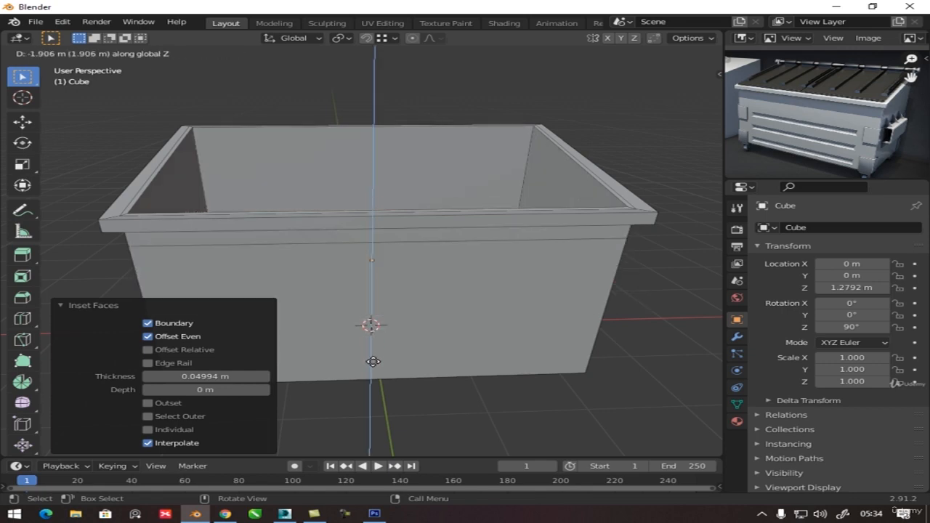
click(373, 364)
middle_drag(448, 293, 357, 307)
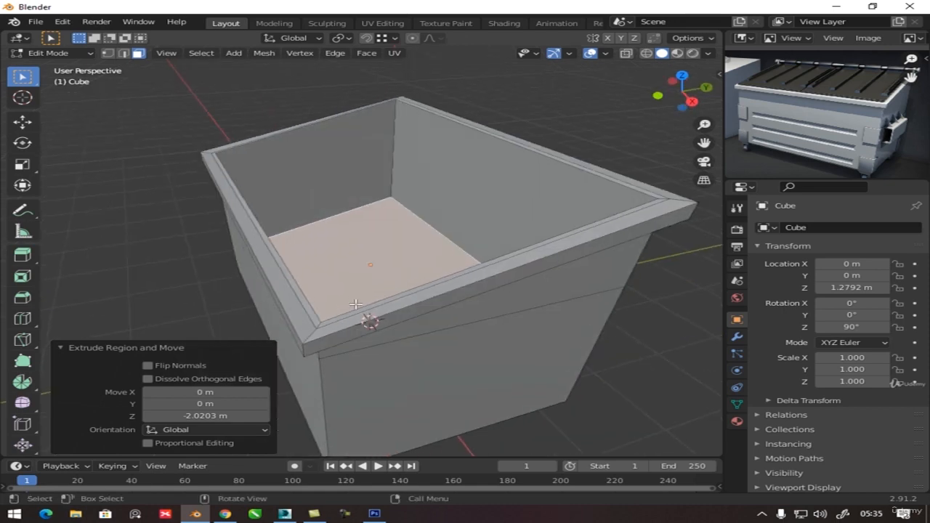
Flatten the extruded inner floor face by scaling it to 0 along Z.
key(s)
key(z)
key(0)
key(Return)
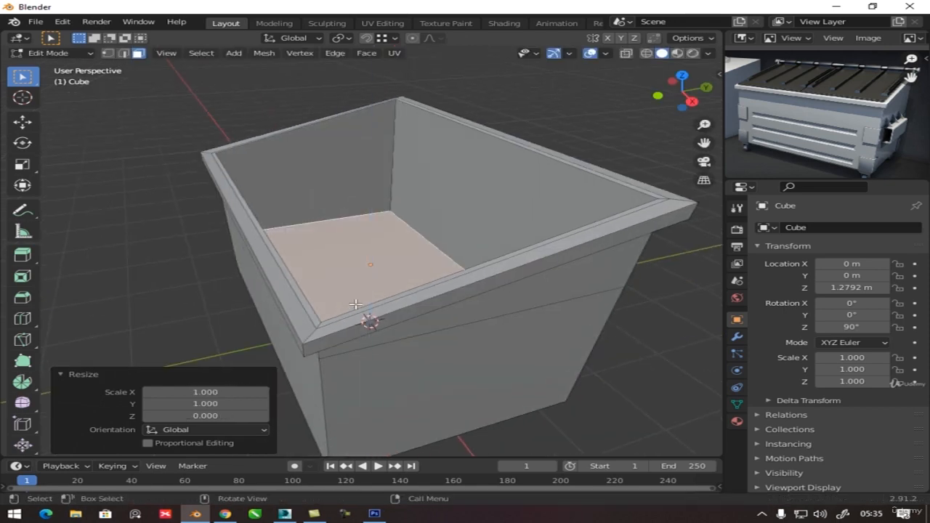
Using X-ray display, lower the inner floor face about 0.74 m along Z to just above the box's bottom.
middle_drag(368, 270, 627, 328)
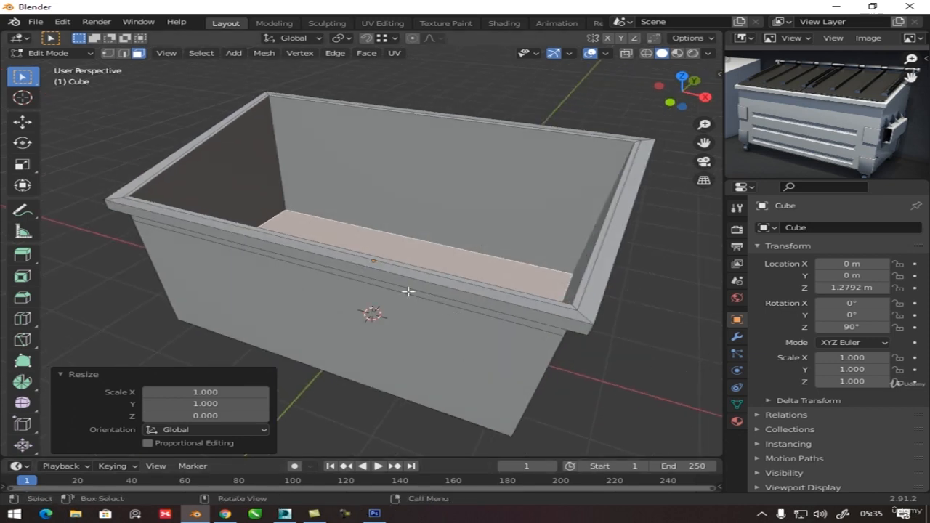
mouse_move(409, 292)
middle_down()
mouse_move(436, 276)
mouse_move(421, 295)
middle_up()
key(alt+z)
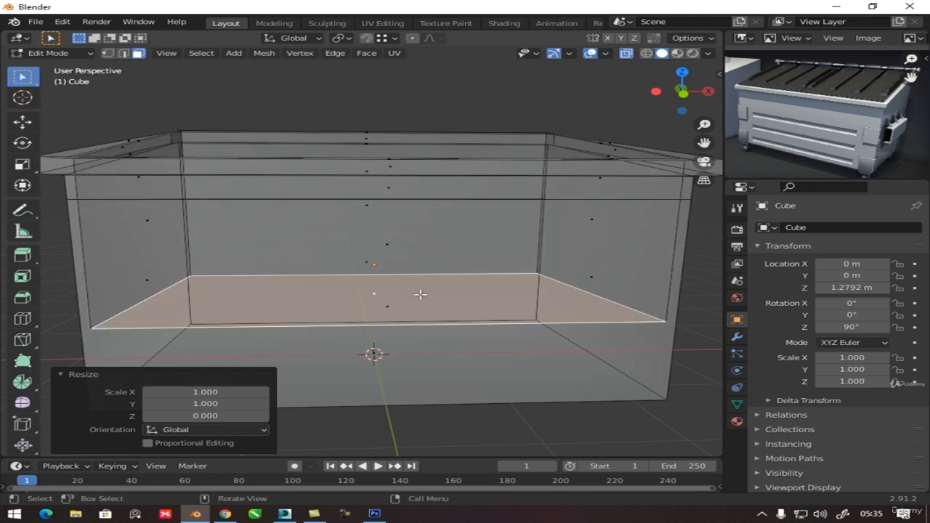
scroll(421, 294, down, 3)
key(g)
key(z)
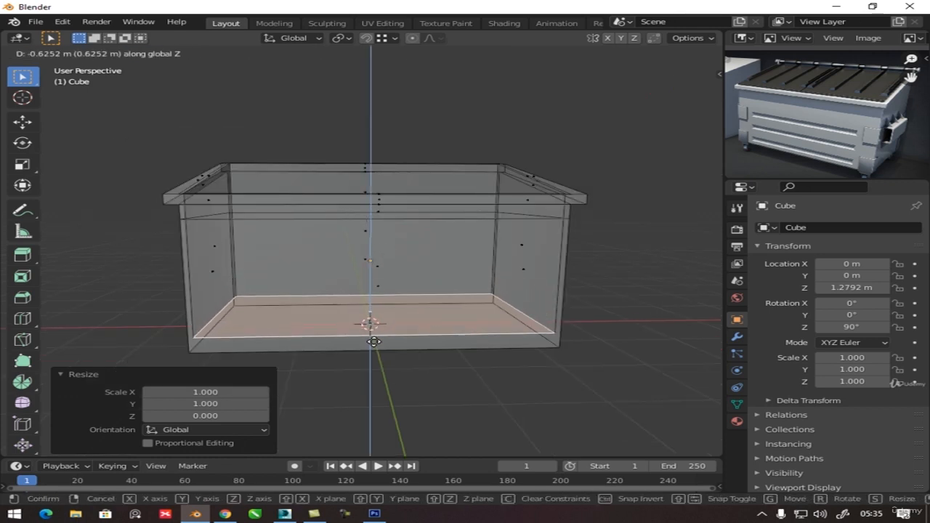
click(373, 345)
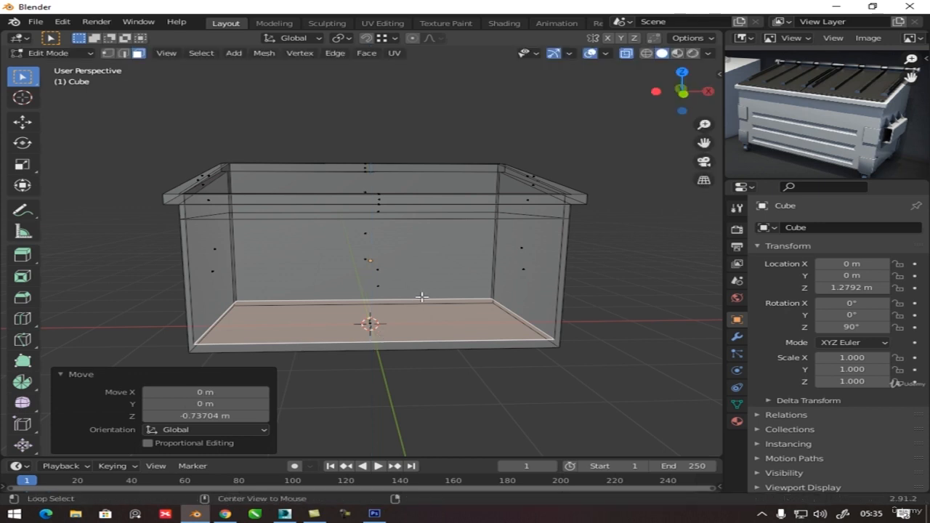
key(alt+z)
Examine the hollowed dumpster body and its rim in Object Mode, and return to Edit Mode.
scroll(423, 297, down, 2)
middle_drag(423, 297, 442, 344)
key(Tab)
middle_drag(386, 310, 363, 312)
middle_drag(427, 274, 356, 273)
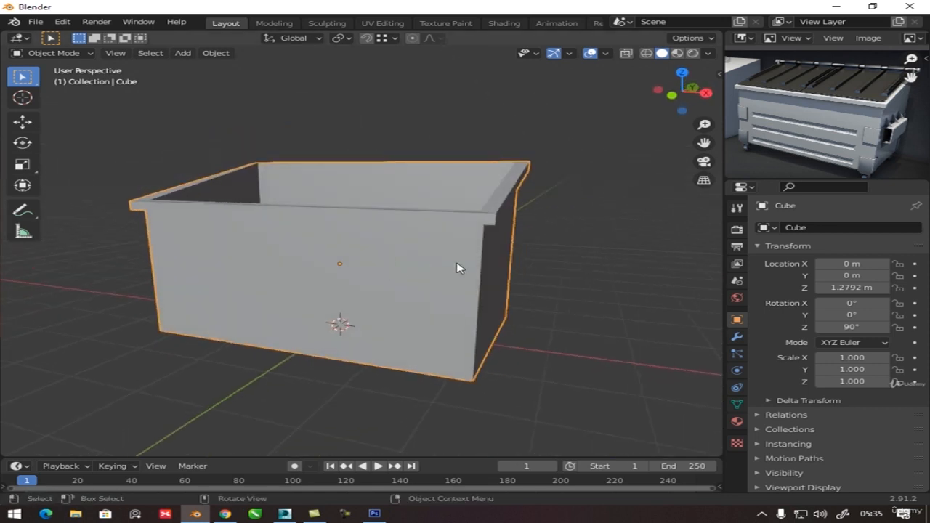
key(Tab)
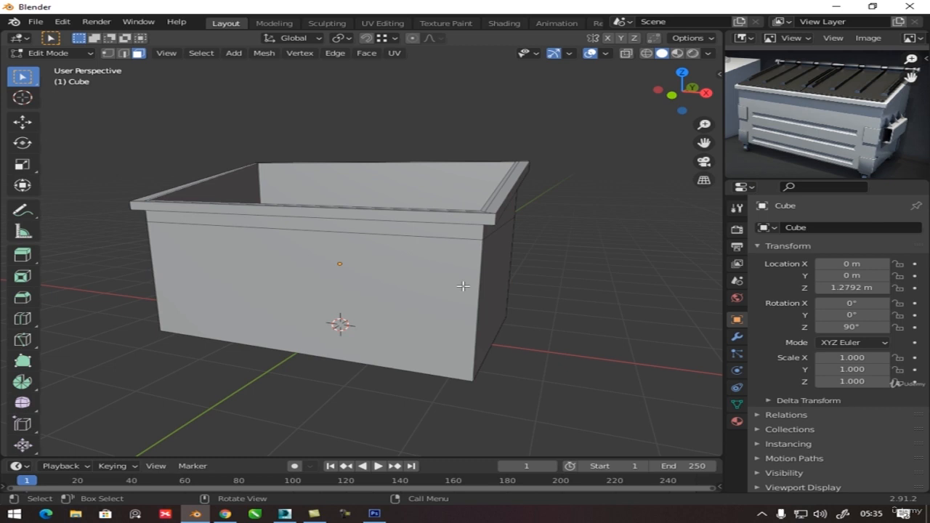
Dissolve the horizontal edge loop running around the dumpster body just below the rim.
click(414, 290)
key(Tab)
key(Tab)
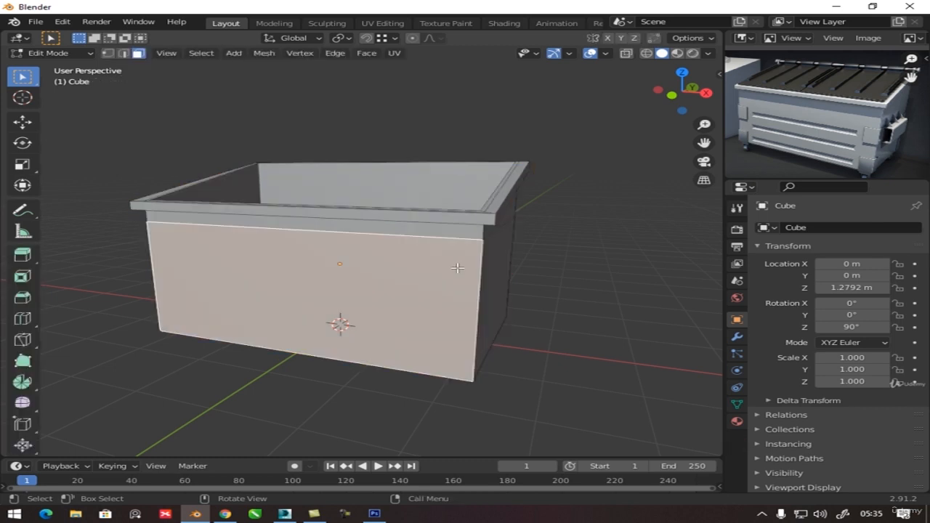
middle_drag(457, 268, 311, 136)
key(2)
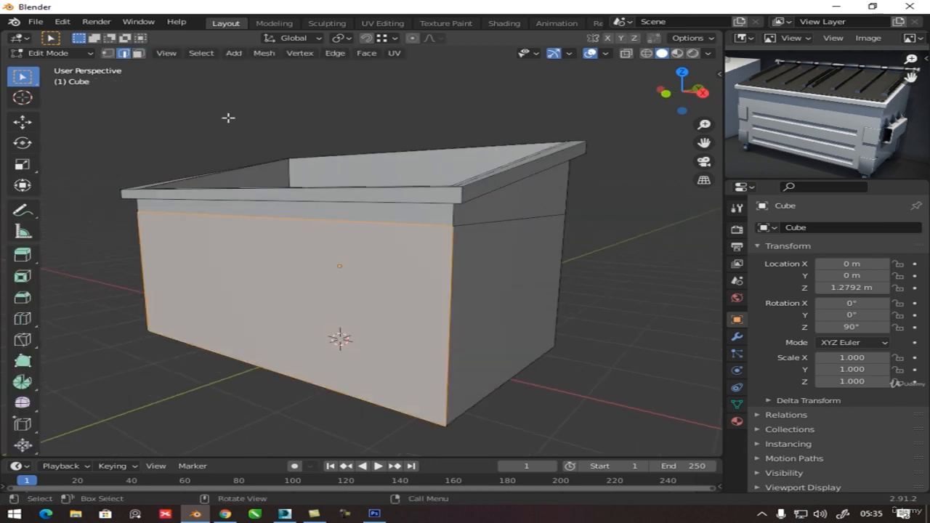
click(469, 221)
alt+click(469, 222)
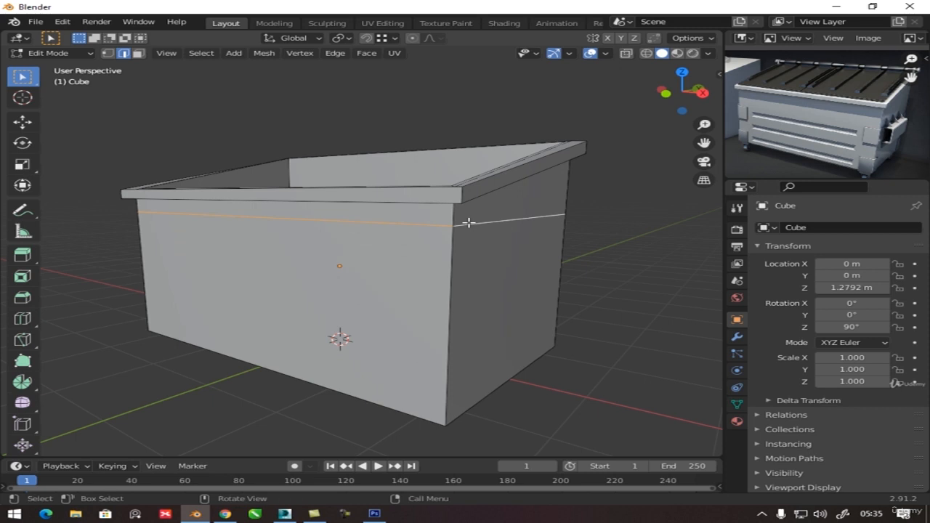
key(ctrl+x)
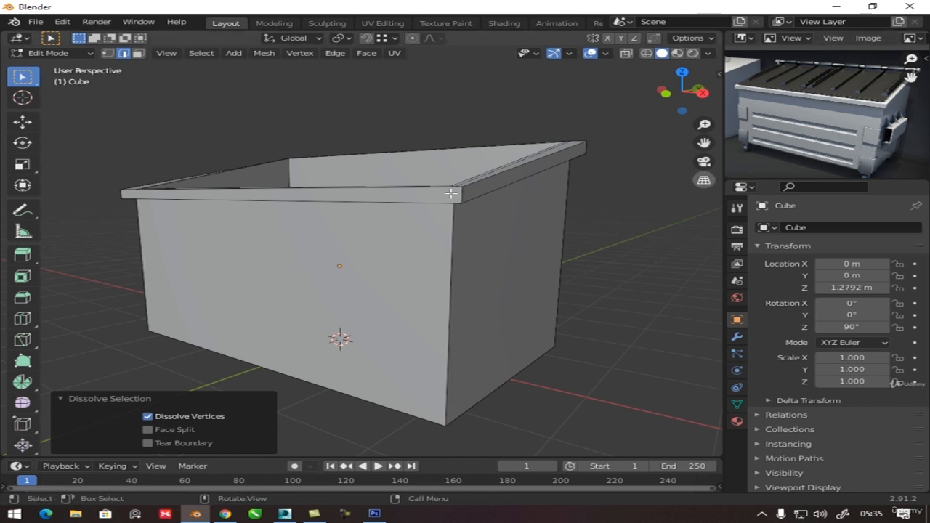
Add four evenly spaced horizontal loop cuts around the dumpster body's outer walls, without sliding them.
middle_drag(458, 247, 465, 271)
key(Tab)
key(Tab)
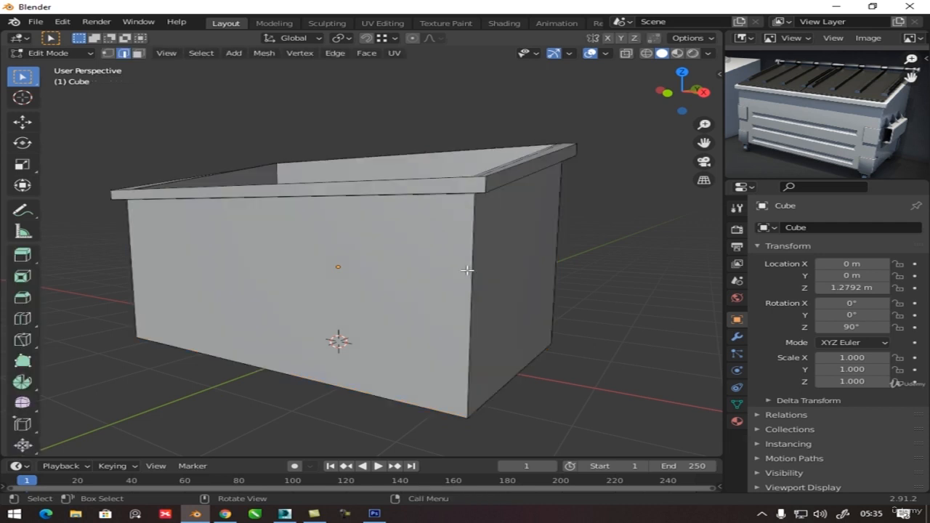
key(ctrl+r)
scroll(468, 270, up, 2)
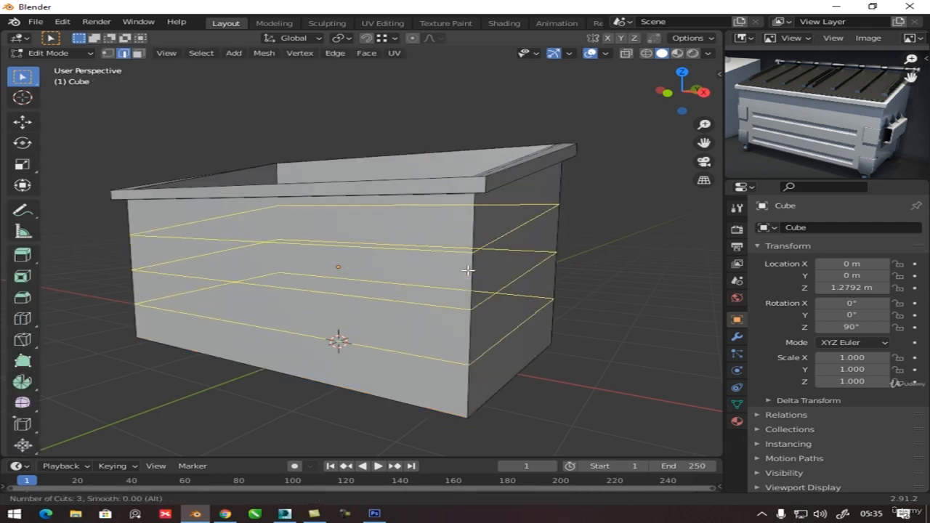
scroll(468, 270, up, 1)
click(467, 271)
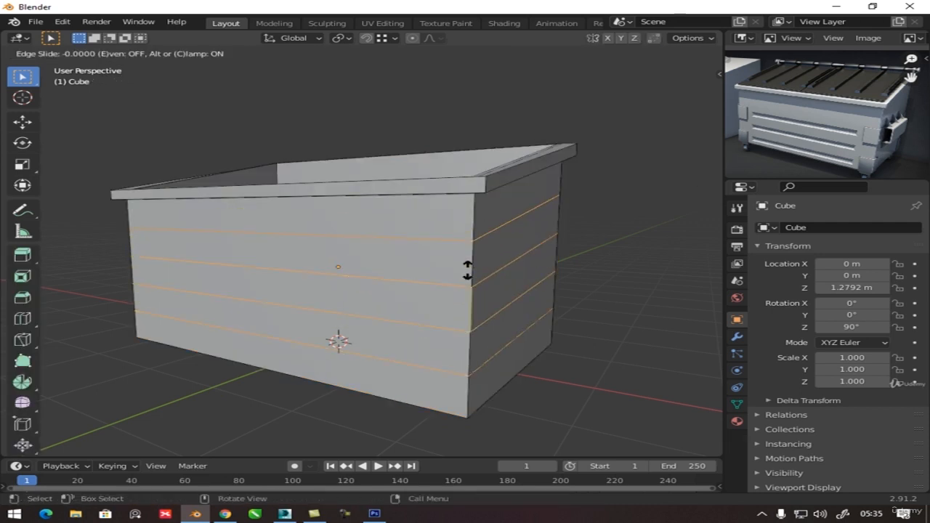
right_click(468, 270)
middle_drag(468, 270, 530, 263)
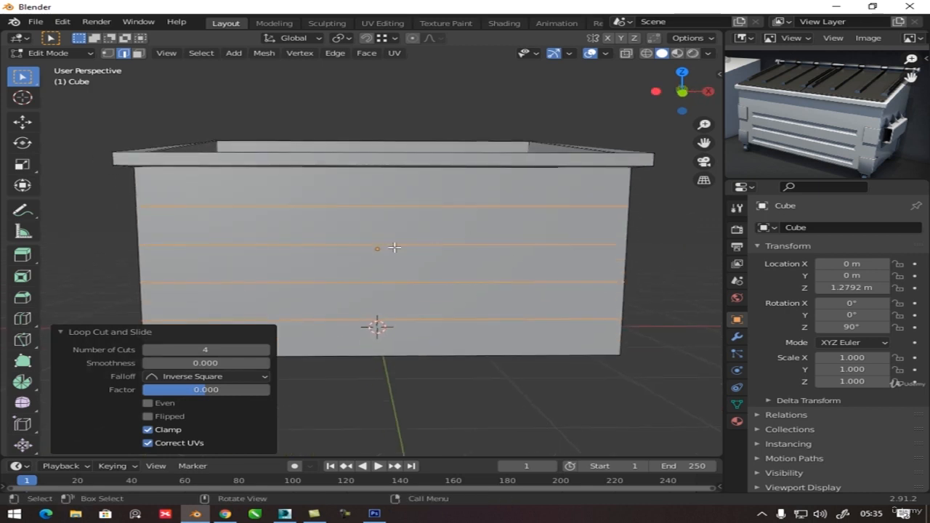
Cut a centred vertical edge loop across the long front side and bevel it about 1.95 m wide, splitting it into two loops near the corners.
key(ctrl+r)
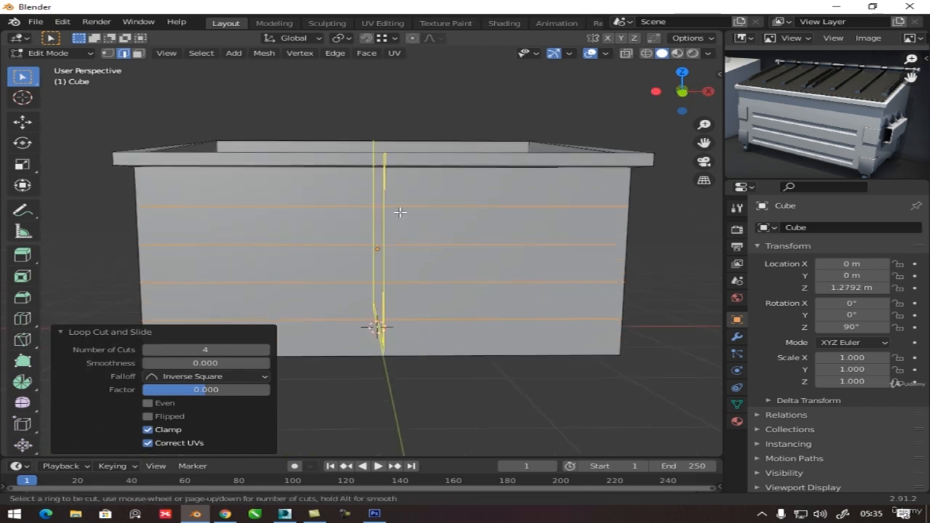
click(376, 326)
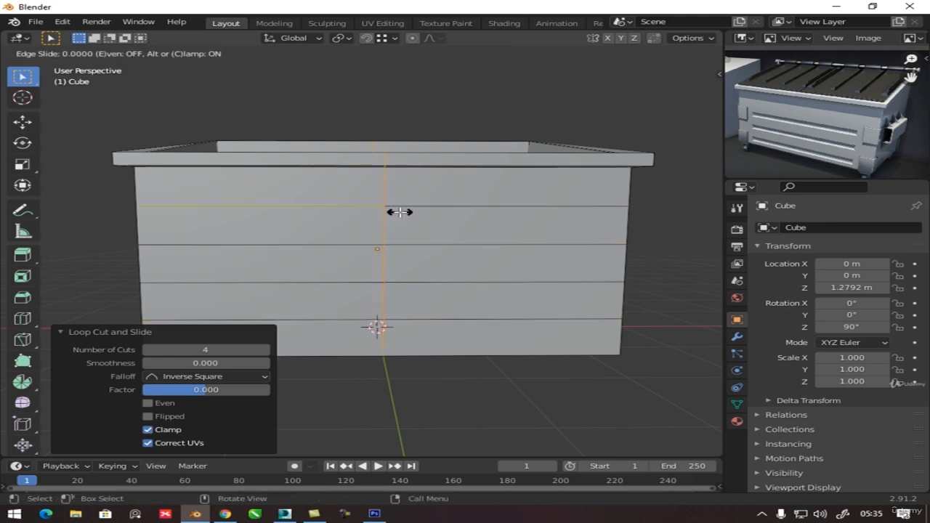
right_click(399, 212)
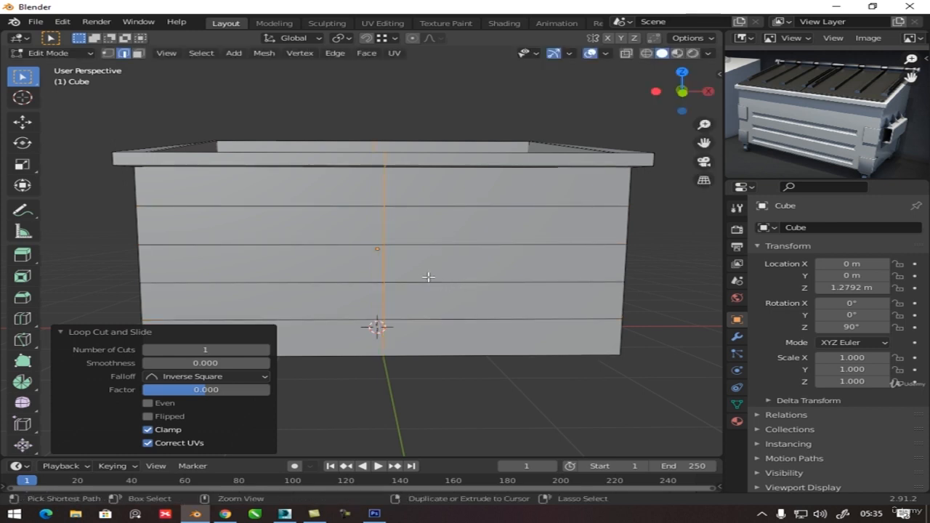
key(ctrl+b)
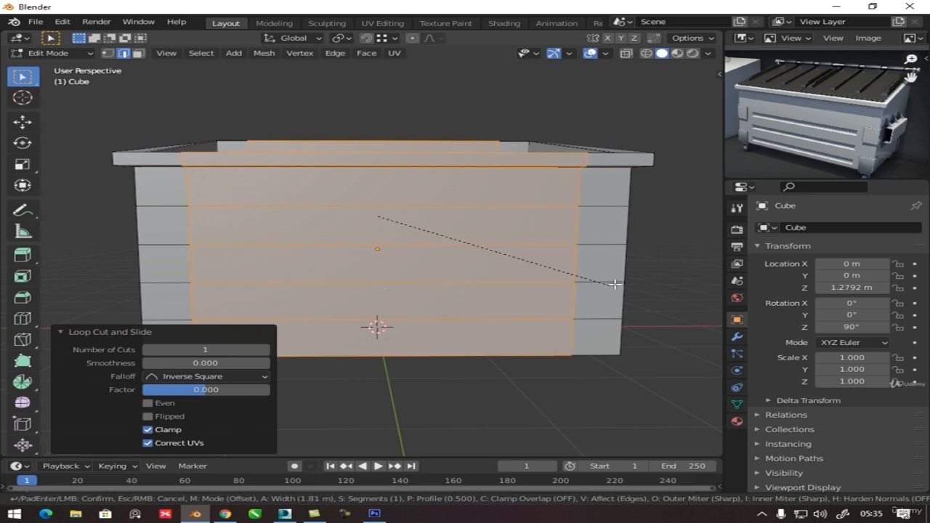
click(591, 283)
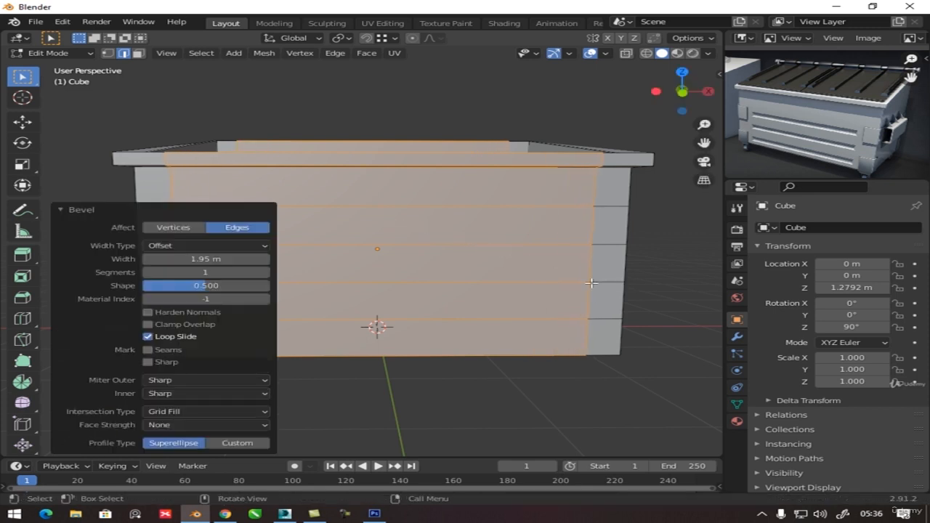
Try to split a centred vertical loop cut on the sloped end wall with a bevel about 1.17 m wide, and undo both operations.
middle_drag(591, 283, 394, 300)
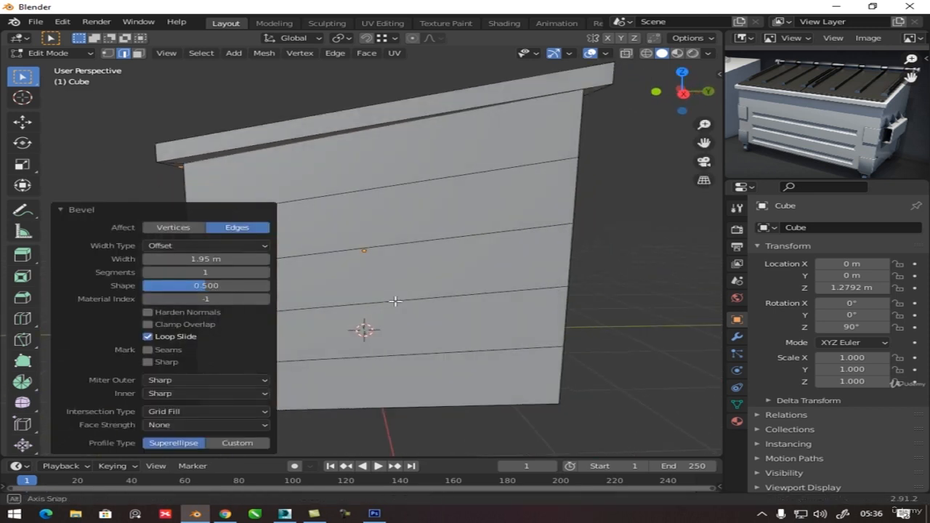
key(KP_3)
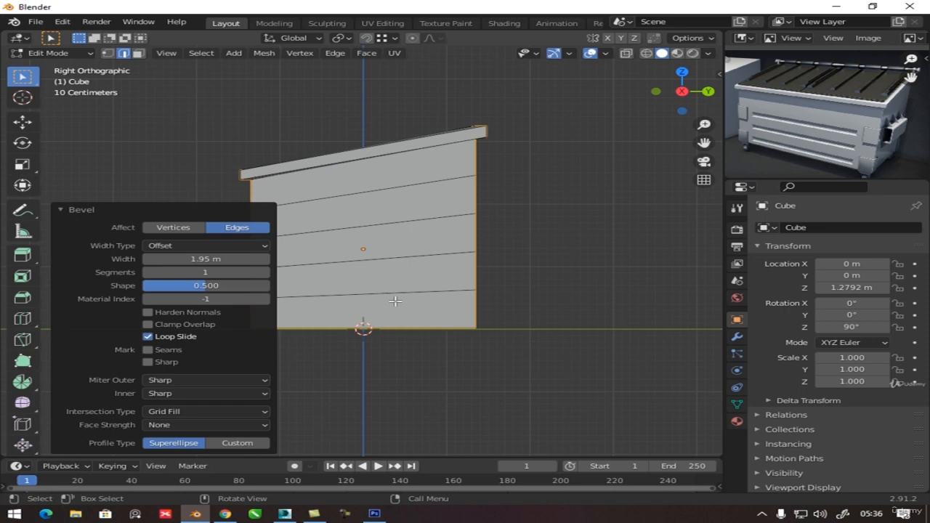
key(ctrl+r)
click(356, 181)
click(357, 181)
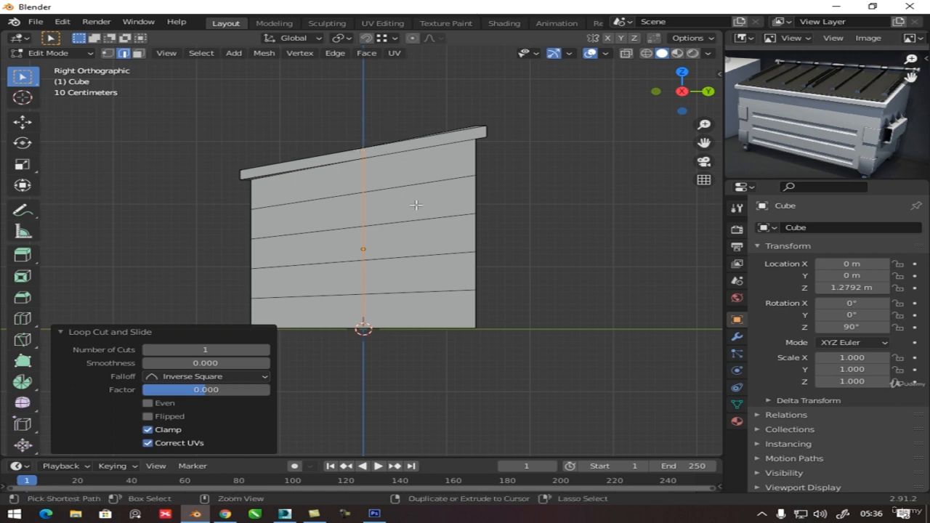
key(ctrl+b)
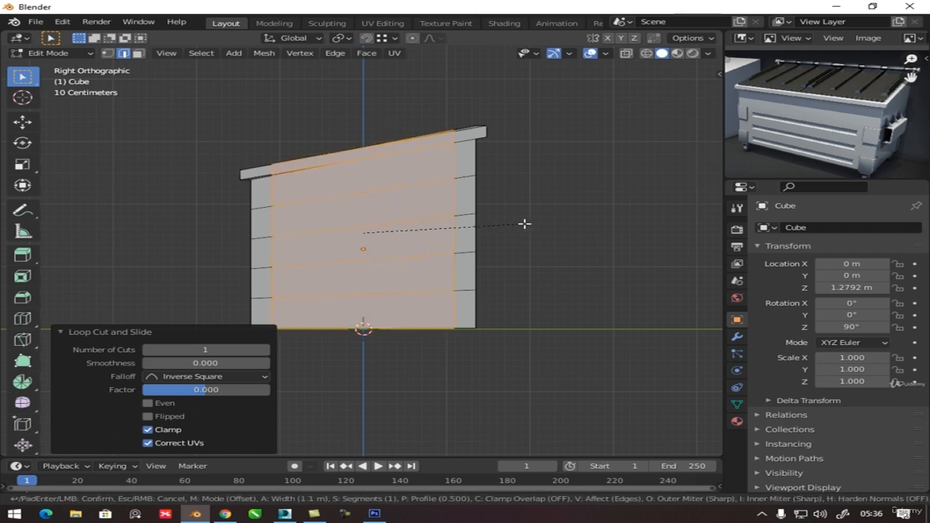
click(530, 226)
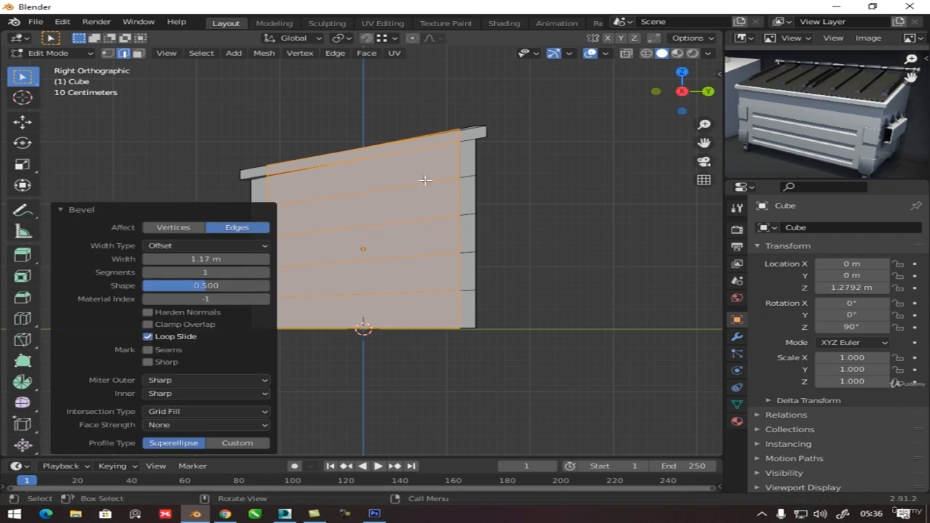
mouse_move(531, 226)
middle_down()
mouse_move(422, 220)
mouse_move(438, 230)
mouse_move(532, 226)
middle_up()
key(ctrl+z)
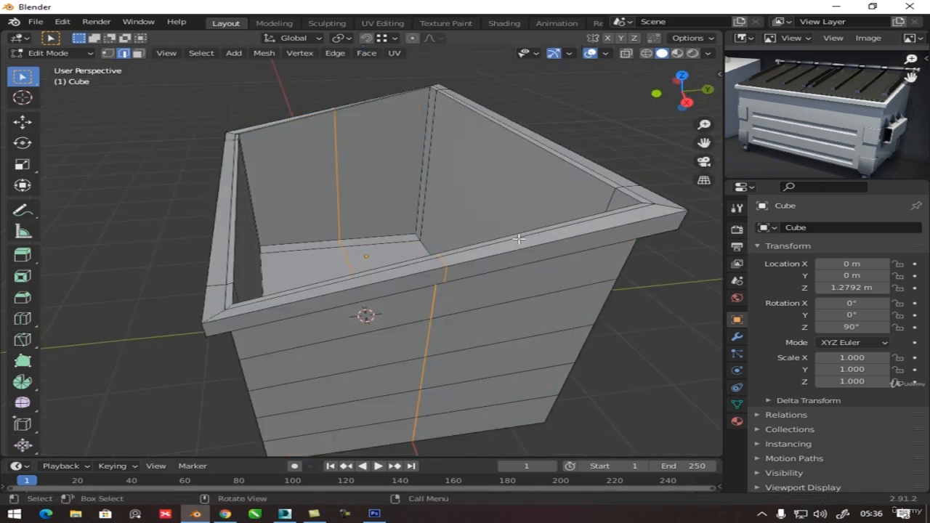
middle_drag(472, 206, 452, 209)
key(ctrl+z)
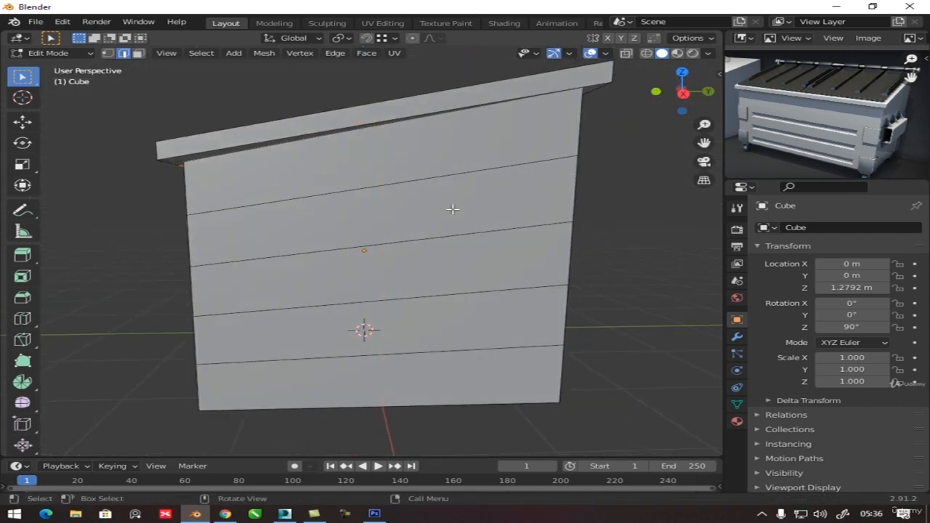
key(ctrl+r)
click(385, 146)
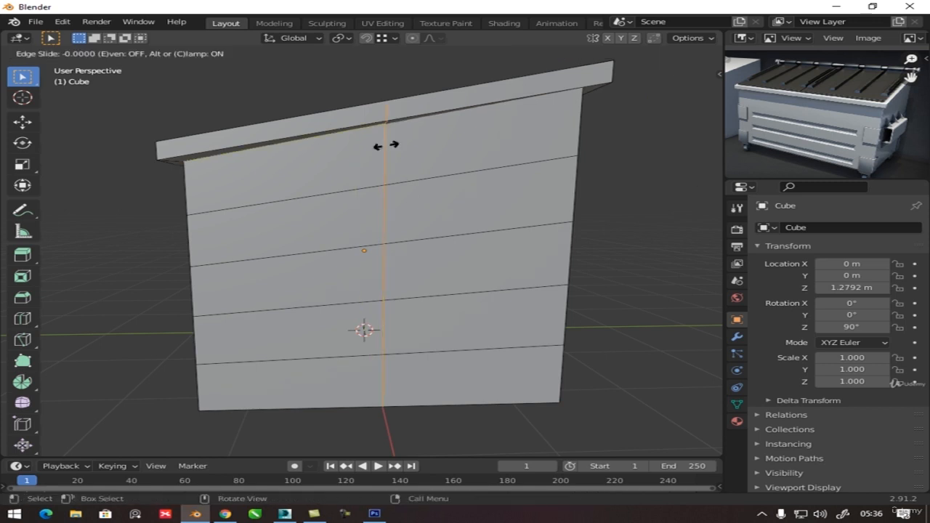
right_click(417, 146)
key(ctrl+z)
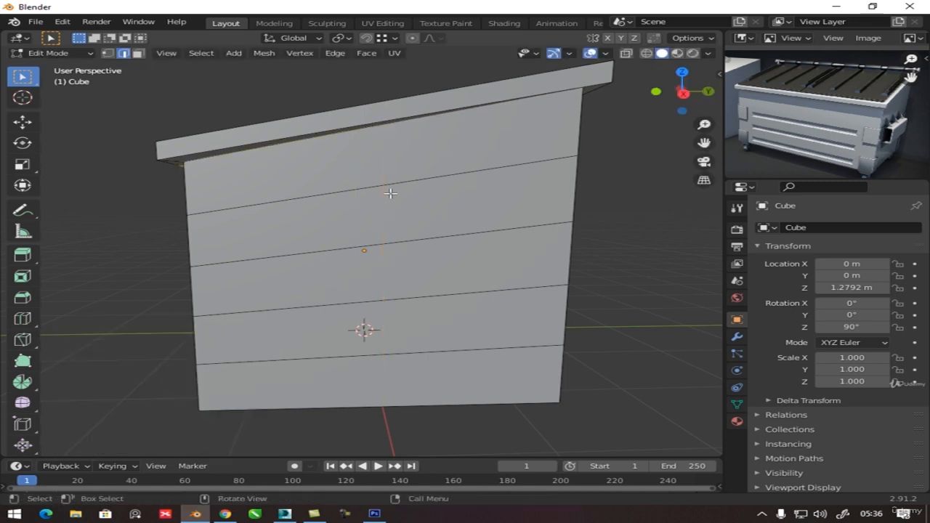
Add two vertical loop cuts on the sloped end wall, one slid by a factor of about -0.717 toward the tall edge, the other near the low edge.
key(ctrl+r)
click(419, 135)
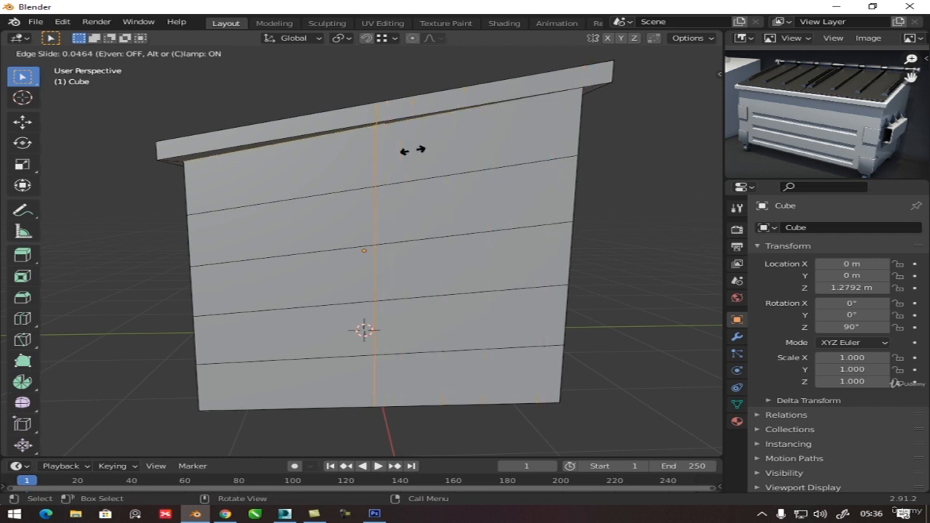
click(484, 145)
key(ctrl+r)
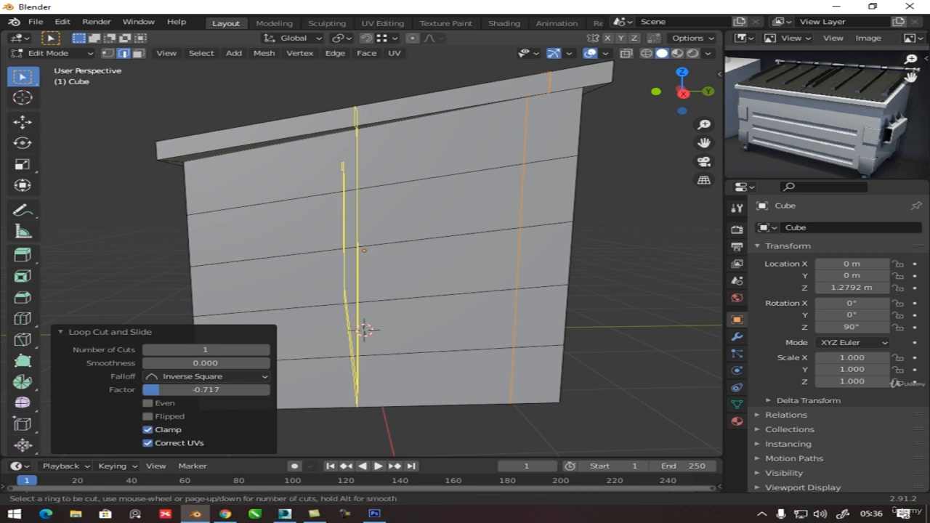
click(327, 135)
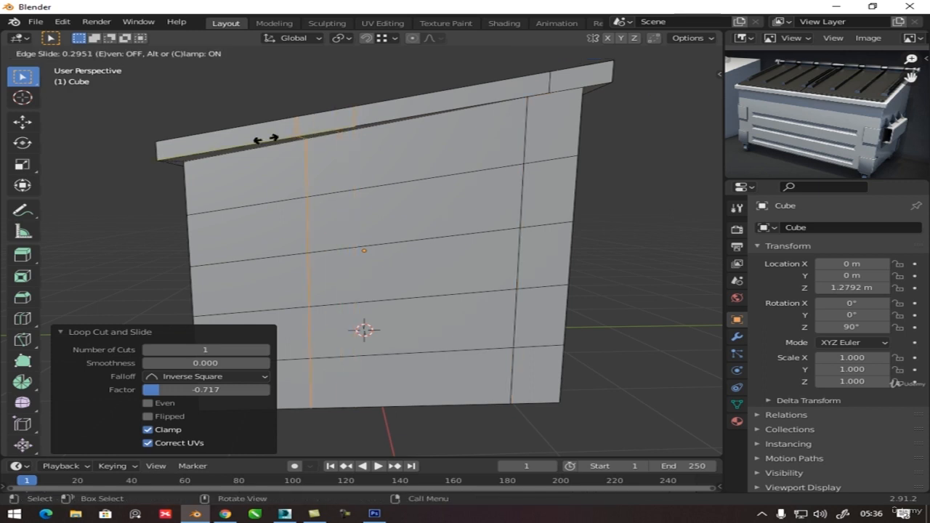
click(186, 146)
Slide the vertical edge loop near the end wall's tall edge closer to the corner by a factor of about -0.196.
middle_drag(327, 203, 351, 188)
alt+click(355, 188)
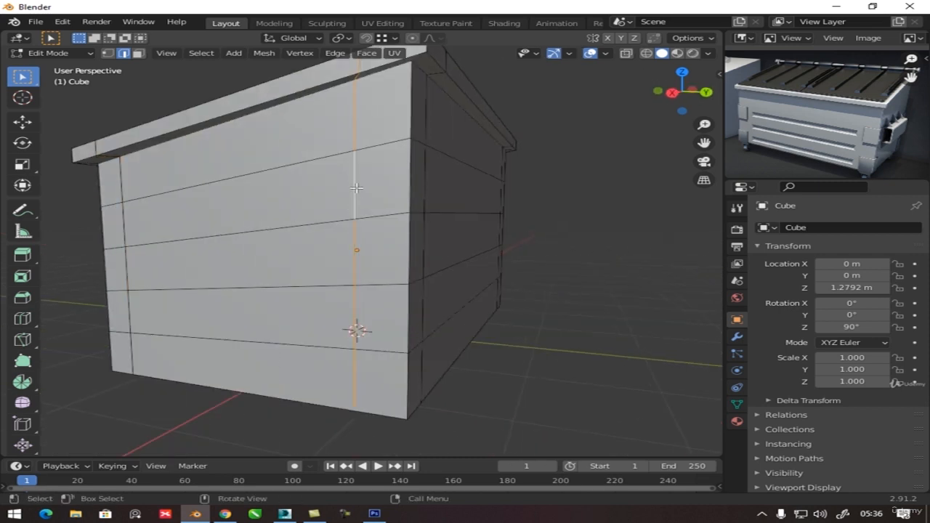
key(g)
key(g)
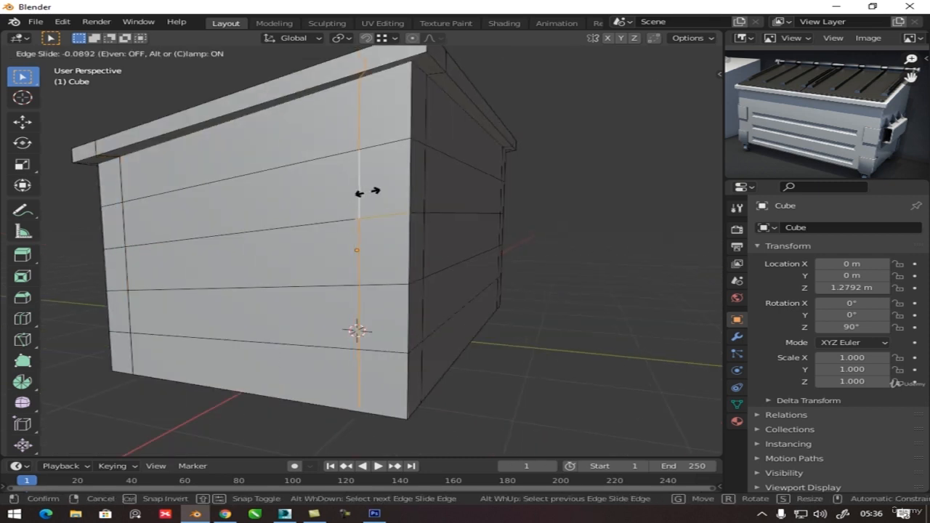
click(373, 194)
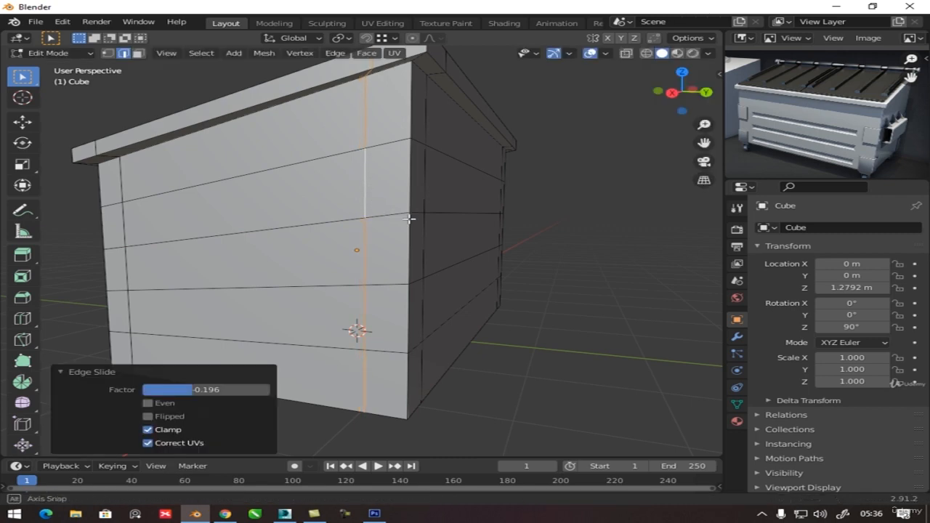
middle_drag(409, 217, 183, 83)
click(138, 53)
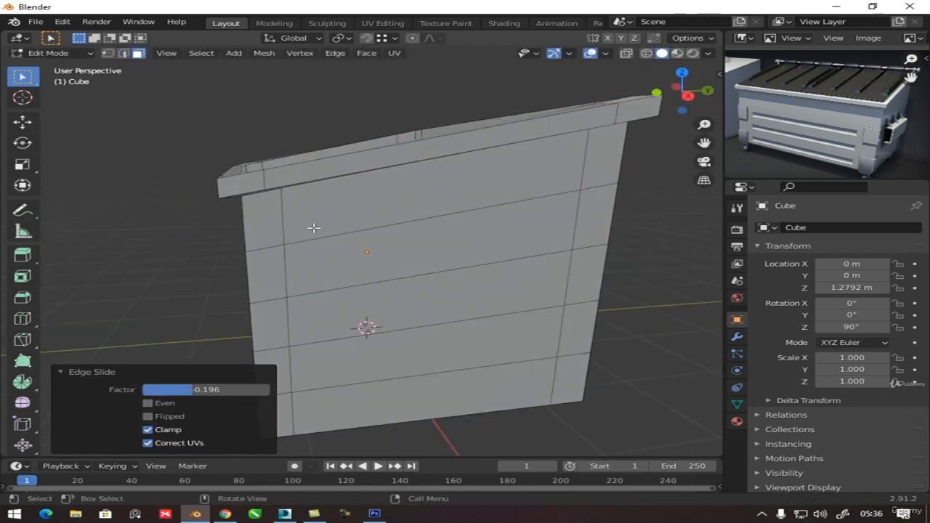
middle_drag(312, 224, 376, 230)
click(454, 235)
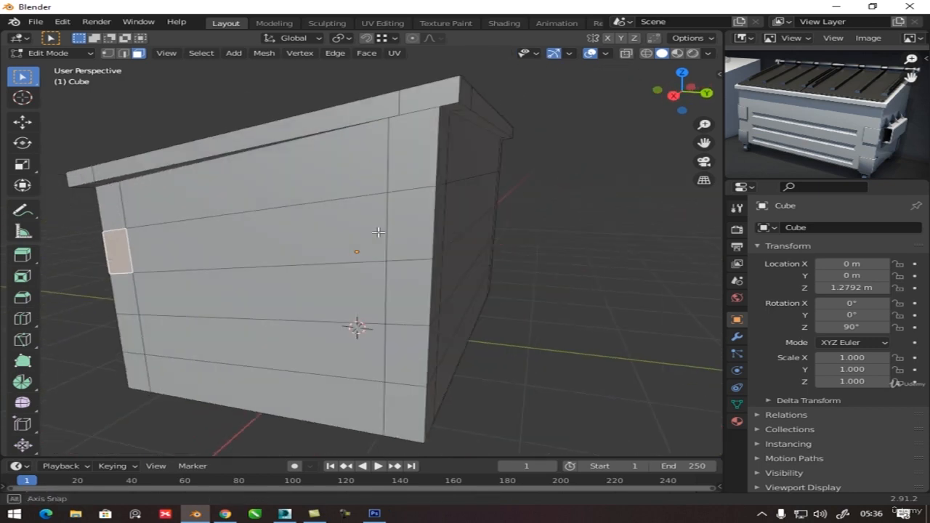
Level the uppermost horizontal edge loop around the dumpster body by scaling it to 0 along Z.
click(124, 53)
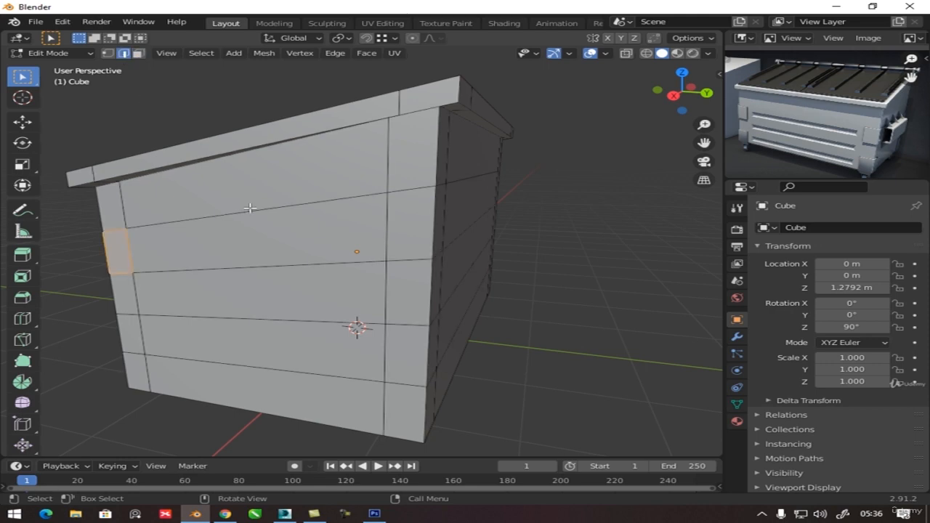
alt+click(250, 208)
middle_drag(270, 240, 389, 232)
key(s)
key(z)
key(0)
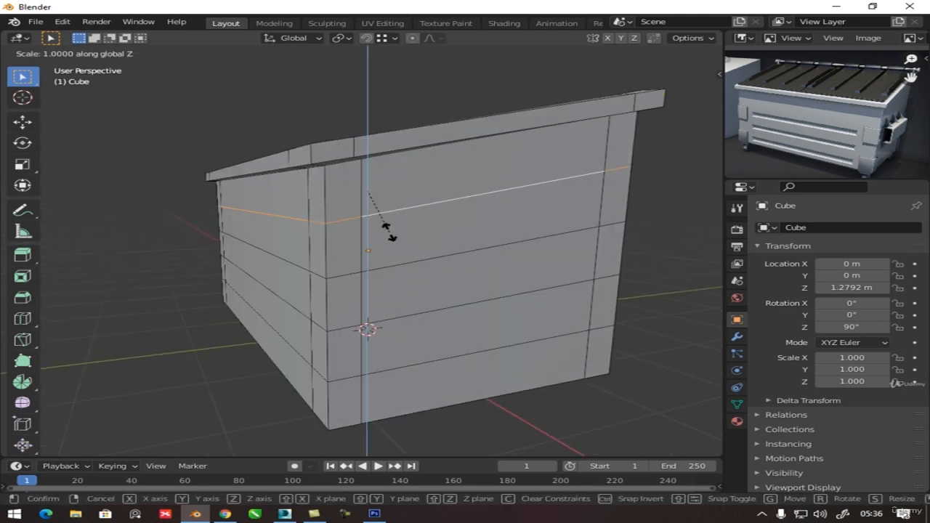
key(Return)
Level the three lower horizontal edge loops around the dumpster body by repeating the flattening scale along Z on each one.
alt+click(402, 259)
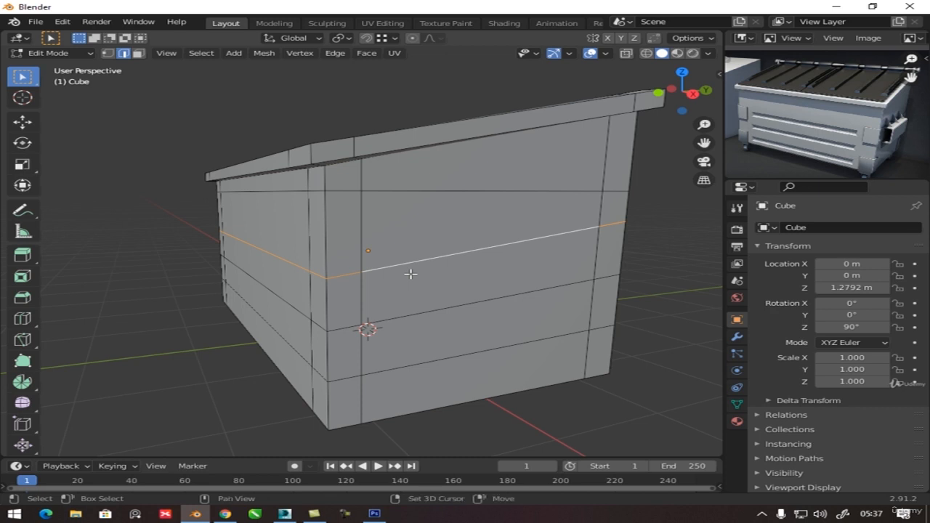
key(shift+r)
alt+click(419, 311)
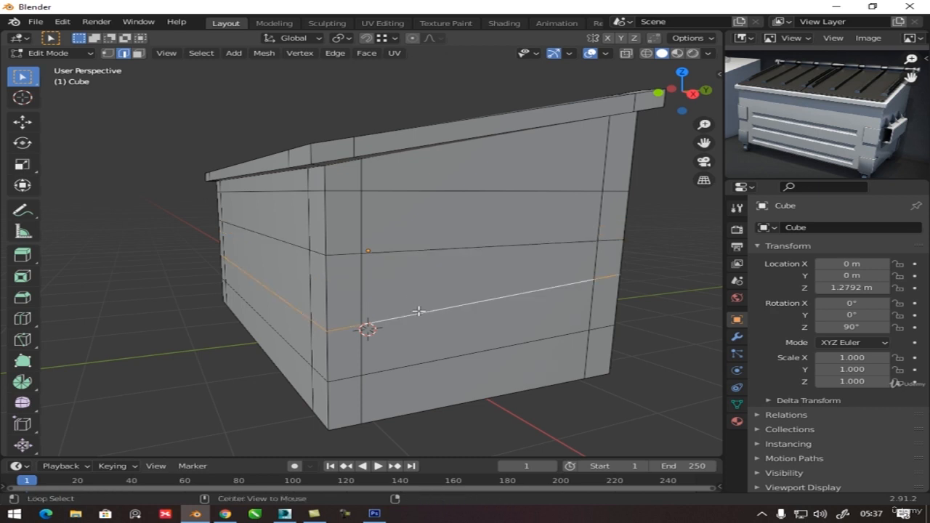
key(shift+r)
alt+click(432, 358)
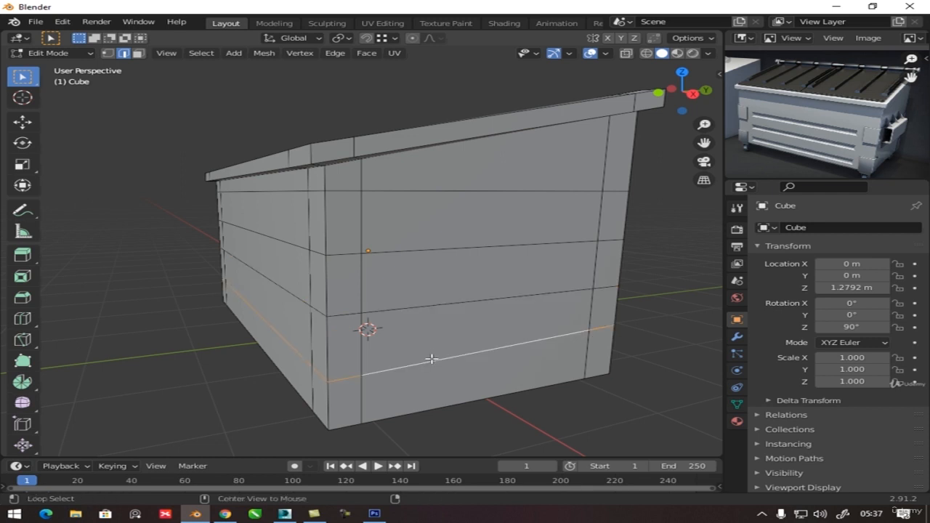
key(shift+r)
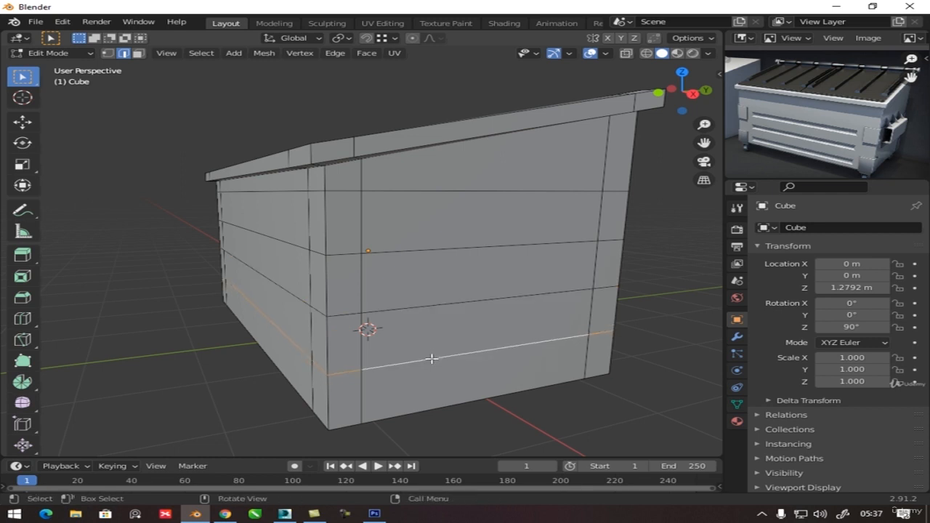
Select all four horizontal edge loops, lower them about 0.162 m along Z, and scale their spacing along Z to about 0.94.
alt+shift+click(405, 306)
alt+shift+click(408, 251)
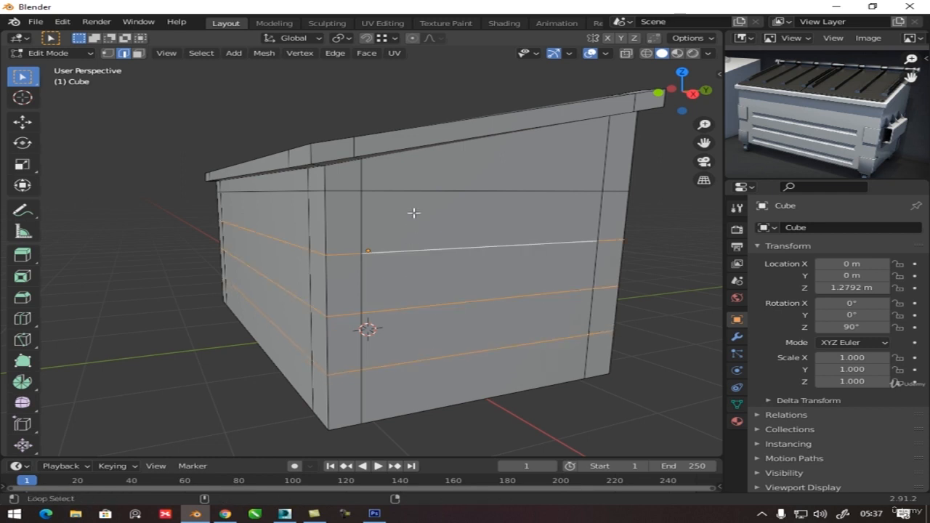
alt+shift+click(403, 191)
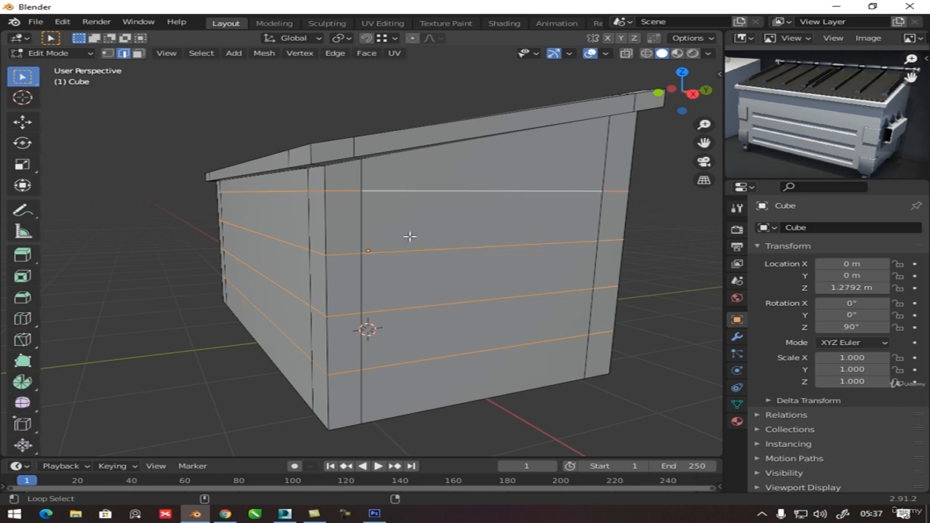
key(g)
key(z)
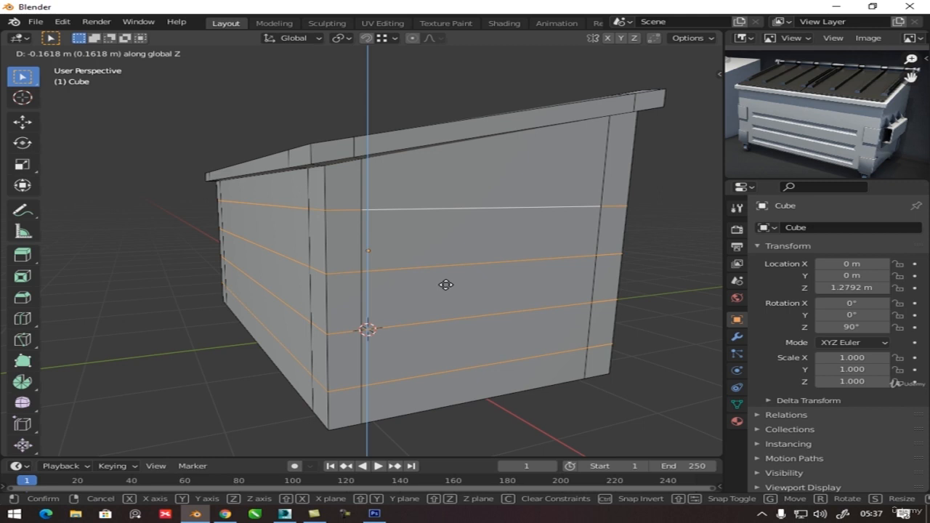
click(446, 285)
key(s)
key(z)
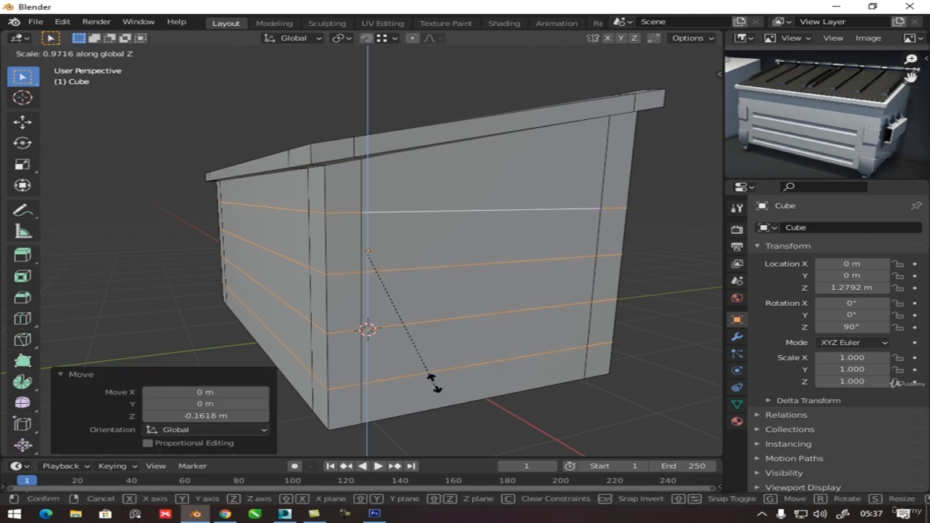
click(433, 374)
Select the corner faces in the second and fourth bands at one front-wall end, across one sloped end wall, and at the adjoining tall-wall end.
middle_drag(443, 328, 309, 240)
click(137, 53)
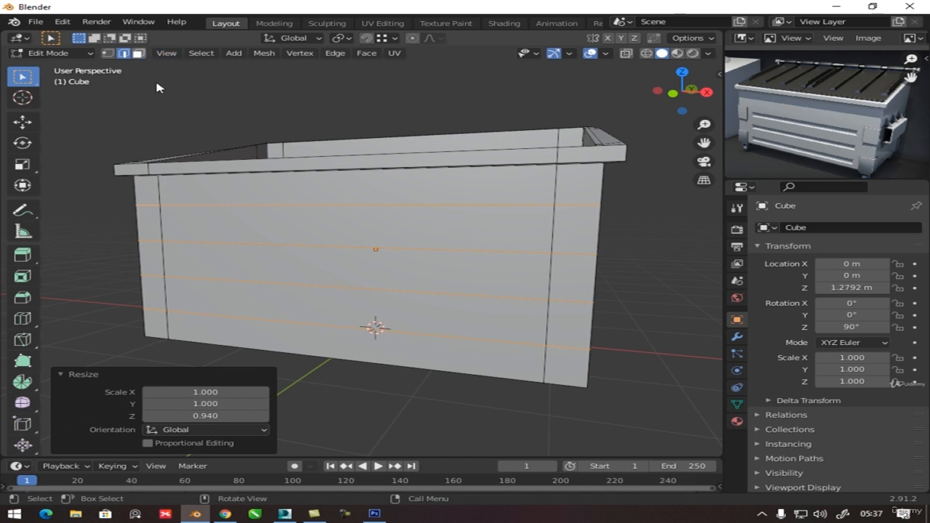
click(565, 234)
shift+click(556, 315)
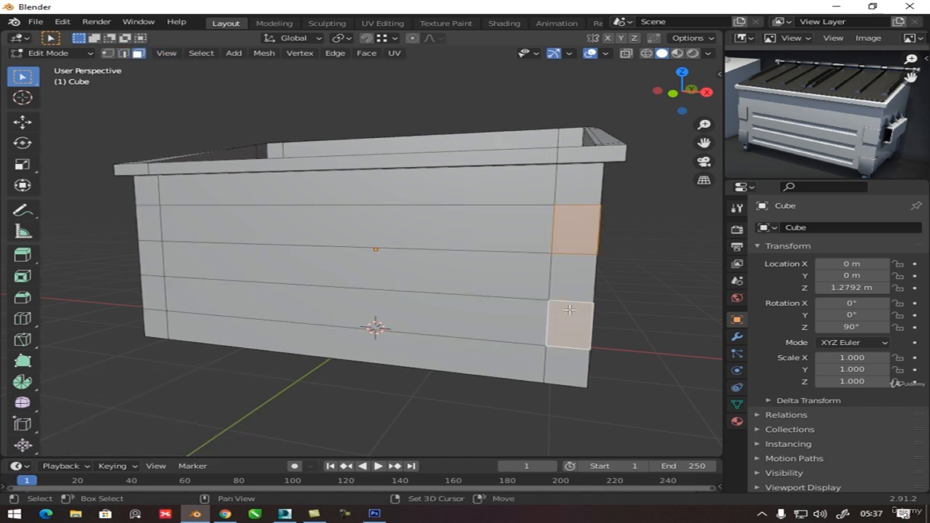
middle_drag(561, 325, 461, 307)
shift+click(371, 321)
shift+click(368, 212)
shift+click(508, 331)
shift+click(516, 258)
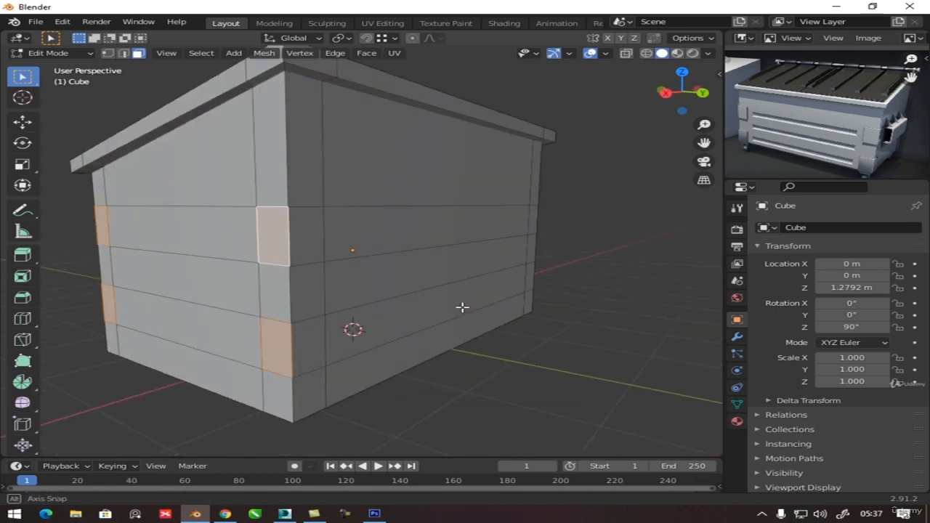
shift+click(306, 234)
shift+click(311, 343)
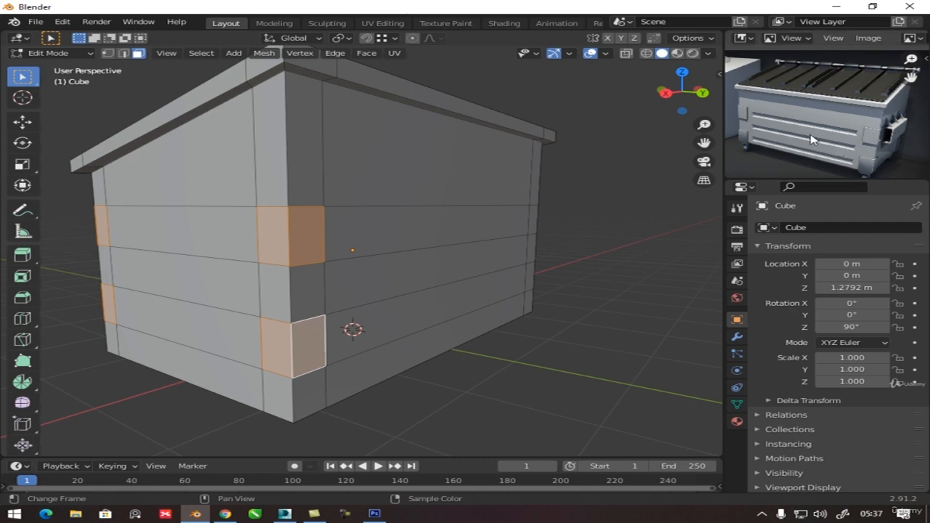
Add the matching corner faces at the tall wall's other end, on the opposite sloped end wall, and at the front wall's remaining corner.
mouse_move(467, 232)
middle_down()
mouse_move(322, 245)
mouse_move(463, 244)
middle_up()
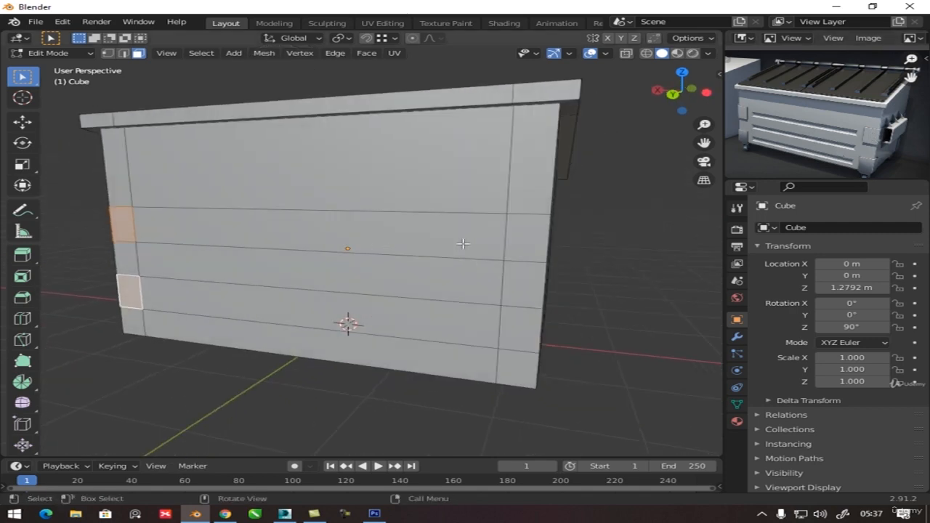
shift+click(522, 239)
shift+click(519, 332)
middle_drag(520, 332, 414, 305)
shift+click(313, 256)
shift+click(305, 346)
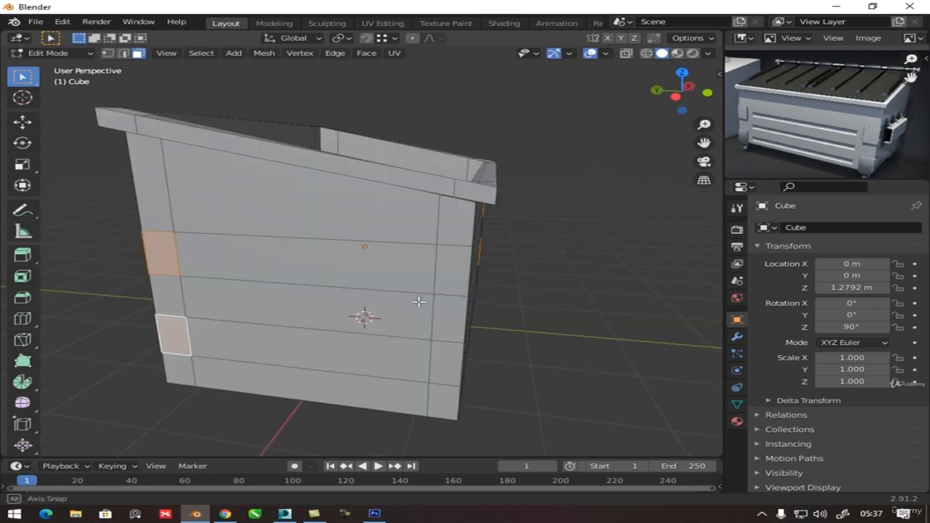
shift+click(437, 352)
middle_drag(533, 322, 353, 276)
shift+click(263, 241)
shift+click(278, 327)
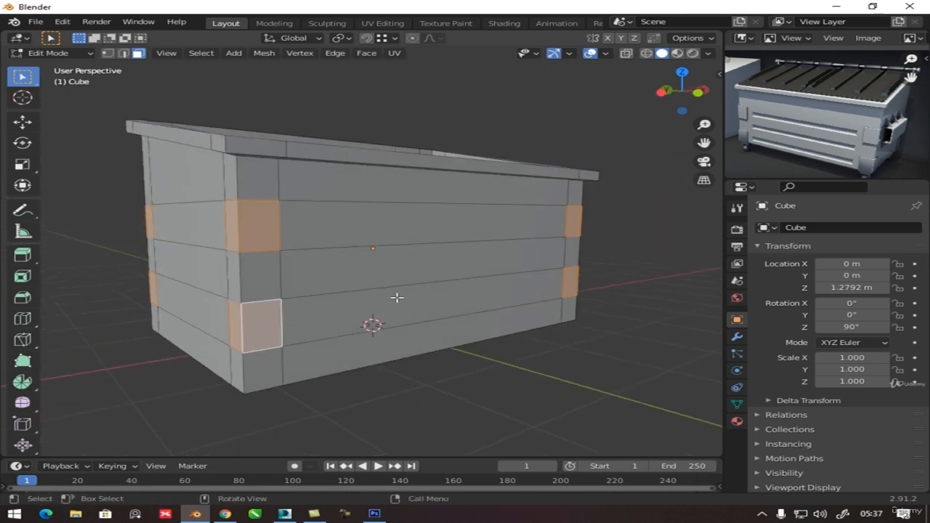
Extrude the selected corner faces outward along their normals by about 0.0583 m with Offset Even enabled.
middle_drag(394, 297, 375, 331)
key(alt+e)
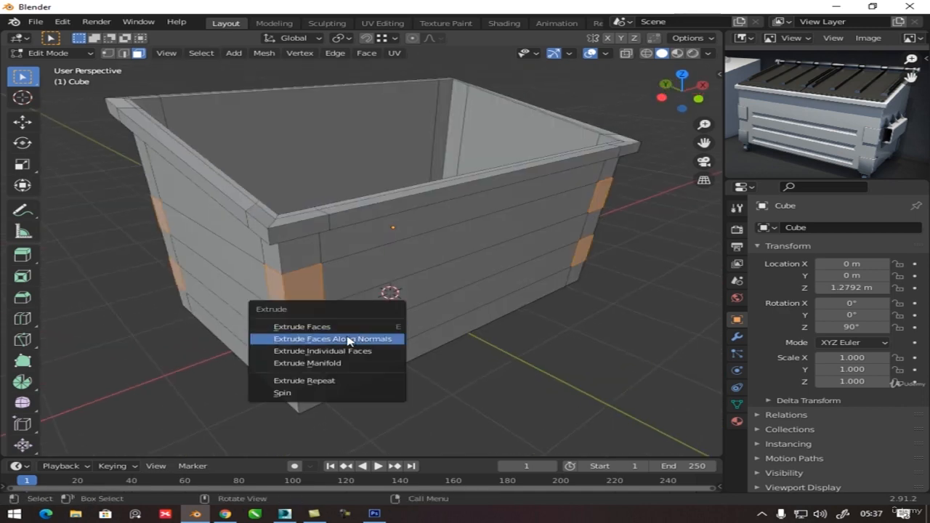
click(341, 339)
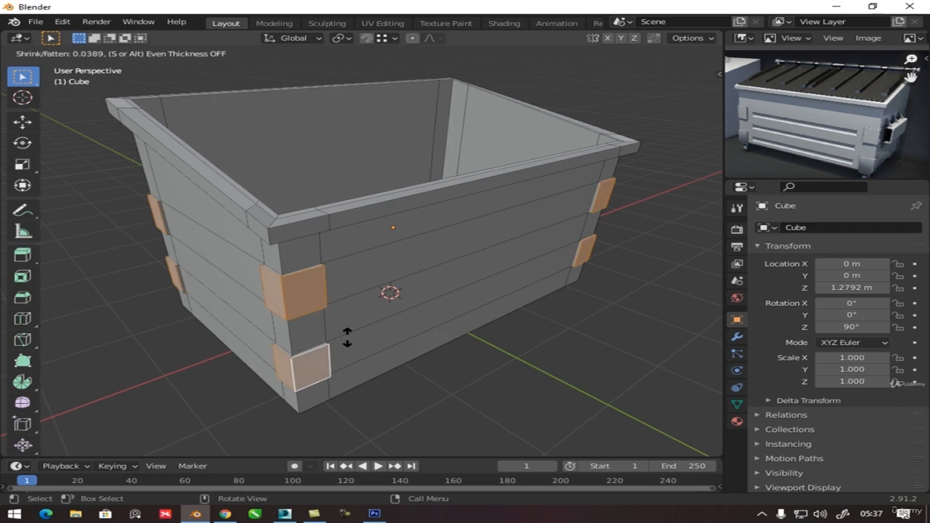
click(329, 321)
middle_drag(329, 321, 336, 354)
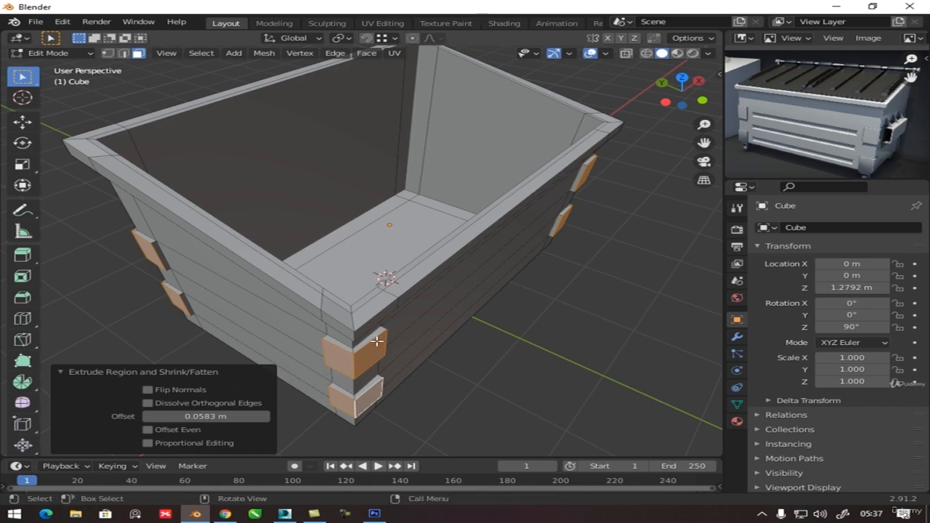
click(148, 430)
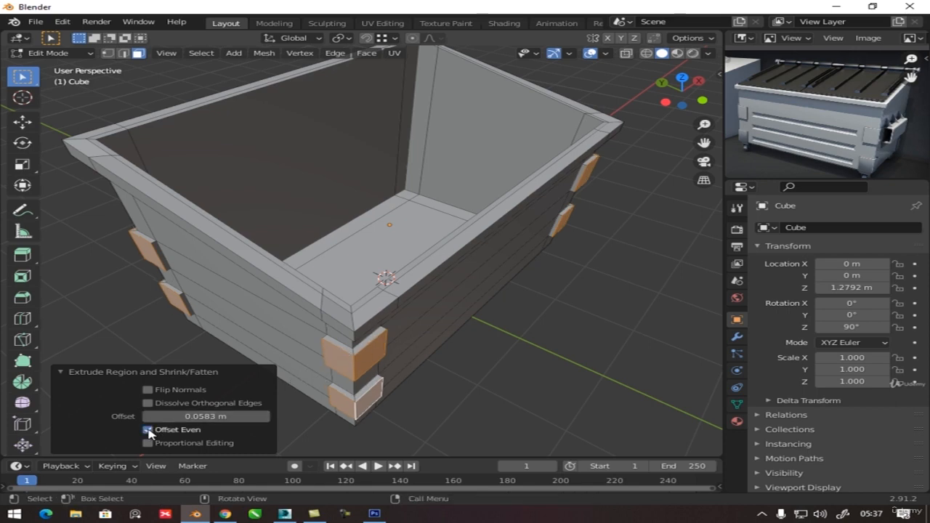
click(148, 430)
click(148, 430)
click(148, 430)
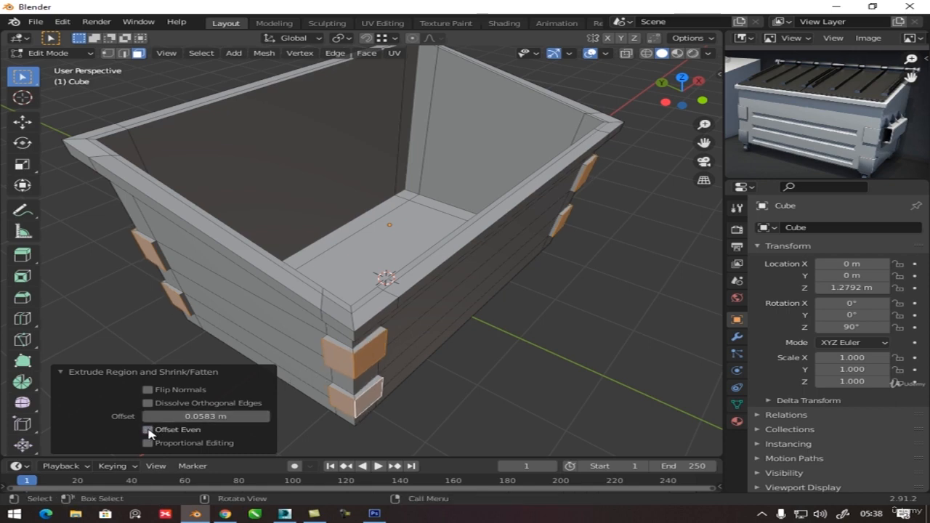
click(148, 430)
Inset the three middle band faces of the low front wall individually with a thickness of about 0.0914 m.
middle_drag(413, 340, 487, 240)
key(Tab)
key(Tab)
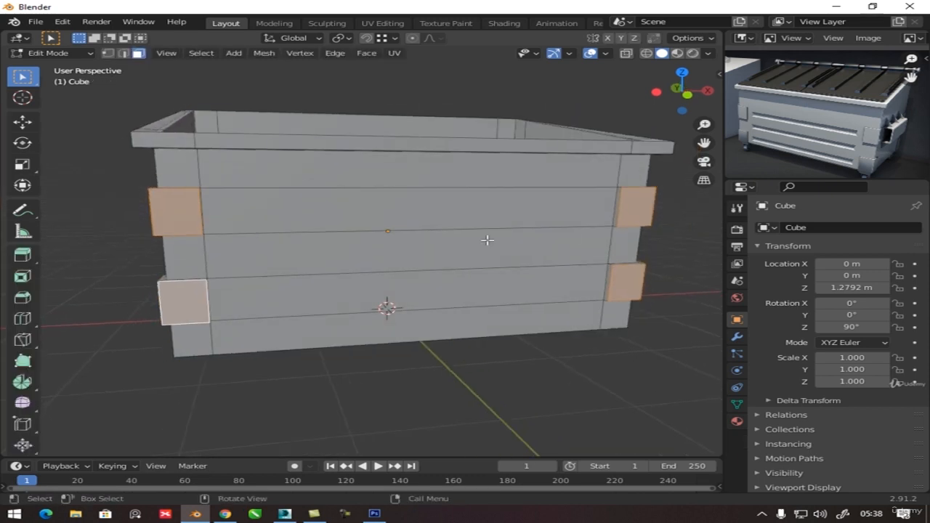
click(323, 212)
shift+click(329, 254)
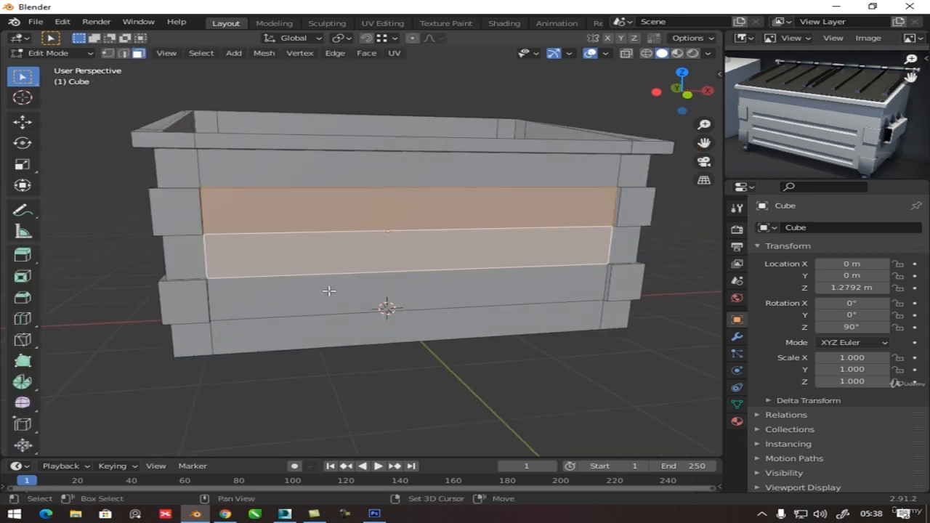
shift+click(329, 291)
middle_drag(387, 291, 387, 290)
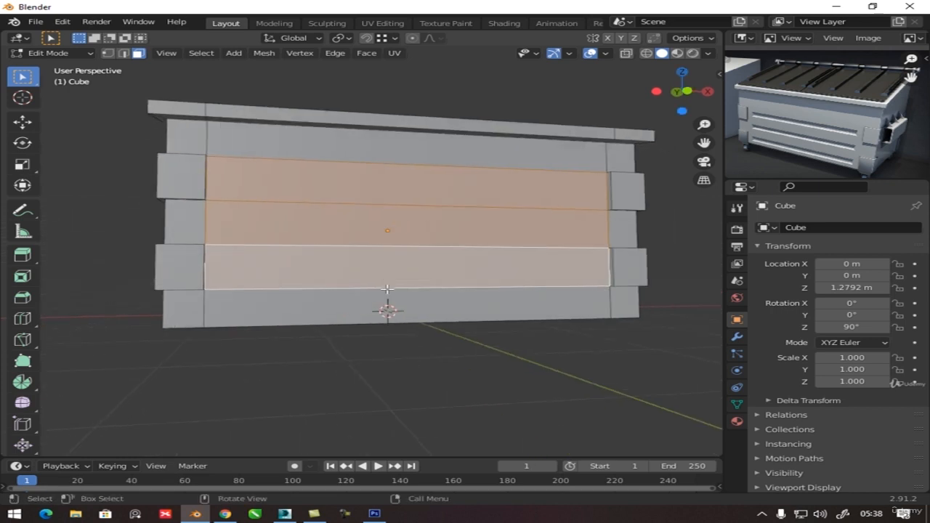
key(i)
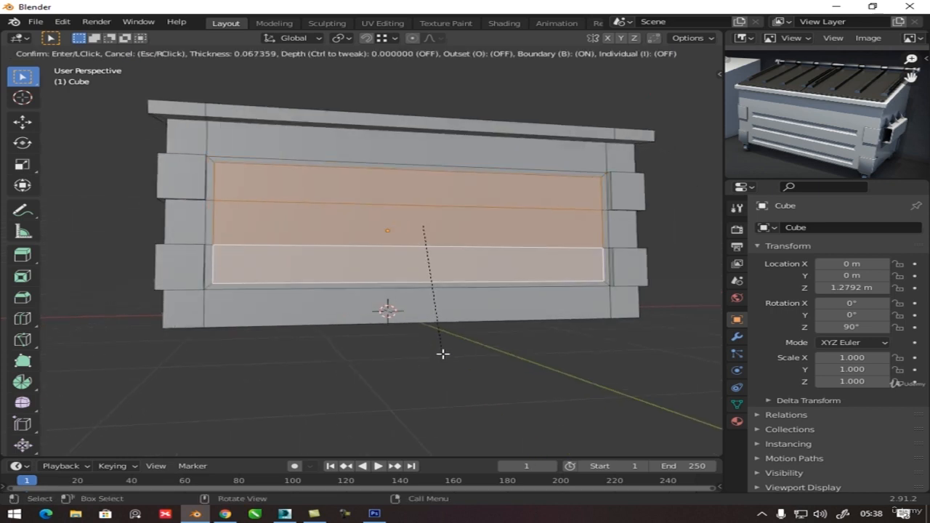
key(i)
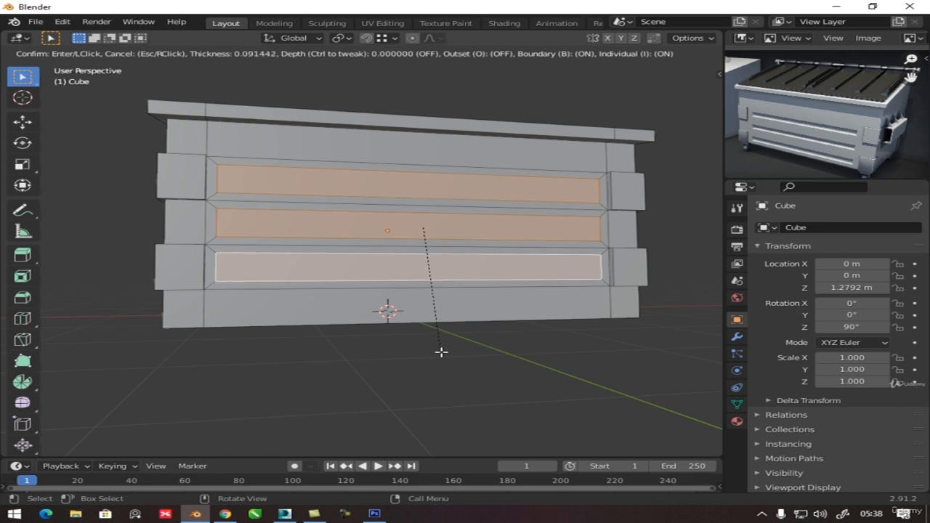
click(441, 351)
Inset the three front panel faces individually again with a thickness of about 0.0675 m and a depth of -0.042 m.
middle_drag(424, 319, 581, 244)
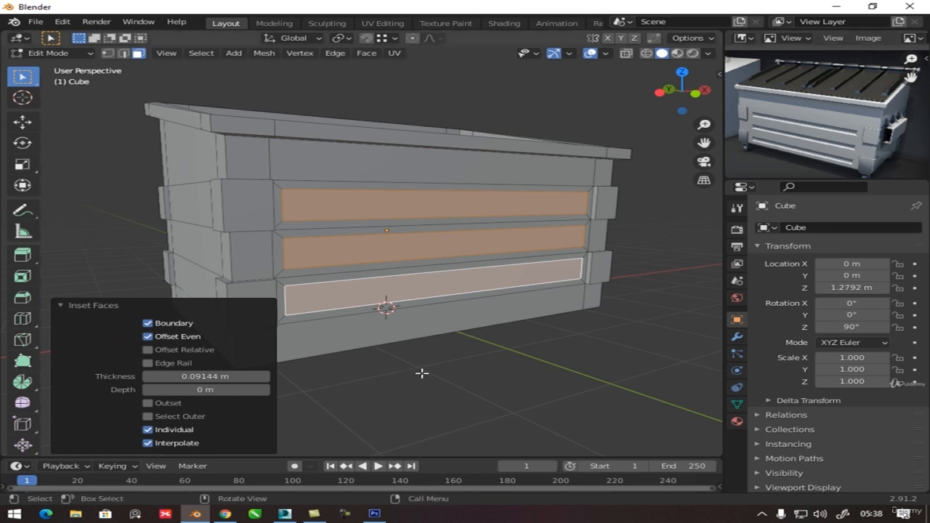
key(i)
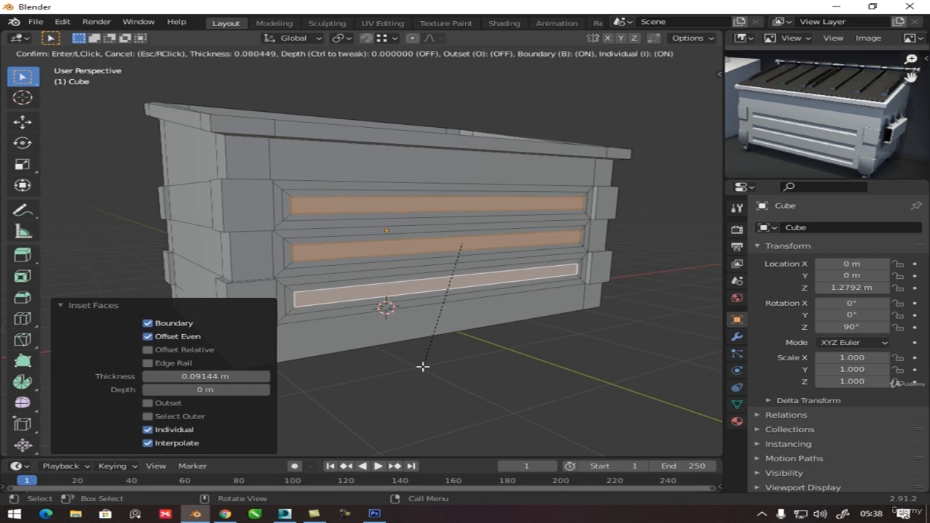
click(422, 367)
drag(203, 389, 203, 390)
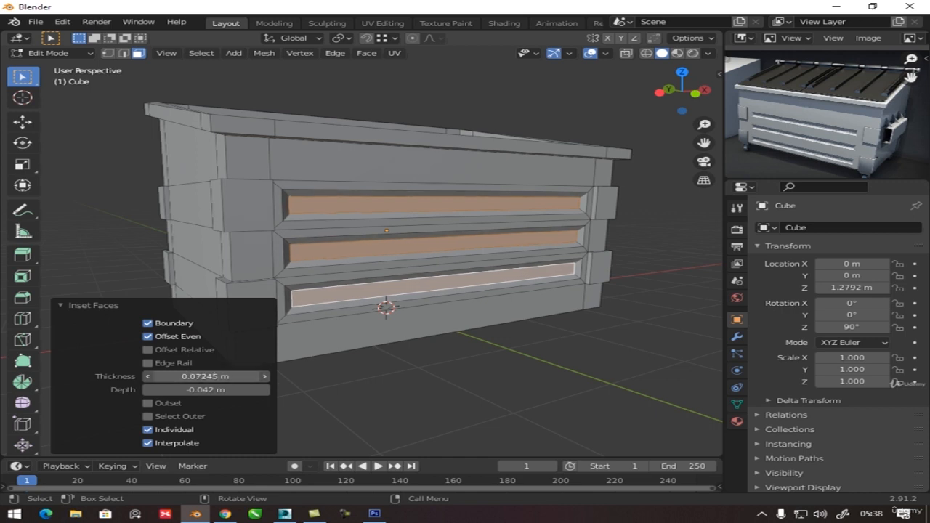
mouse_move(206, 377)
mouse_down()
mouse_move(218, 376)
mouse_move(205, 377)
mouse_up()
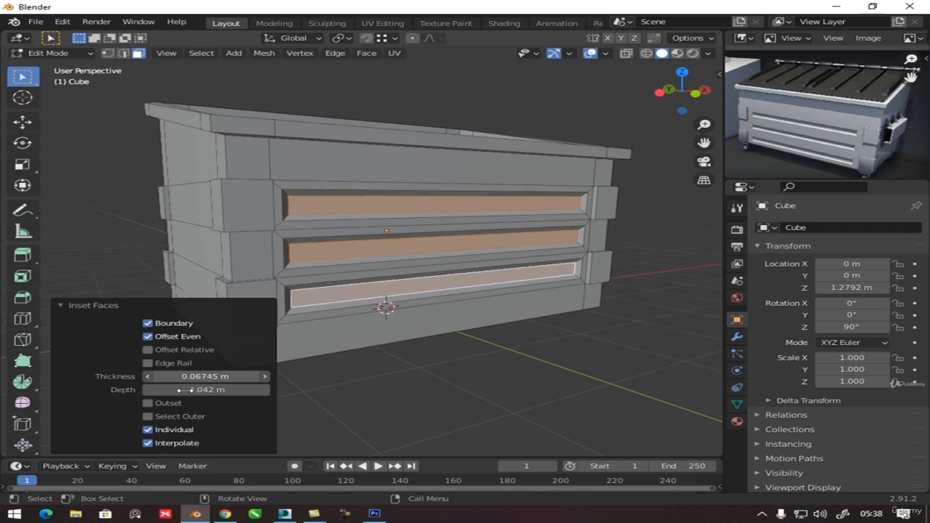
middle_drag(311, 346, 417, 278)
key(Tab)
key(Tab)
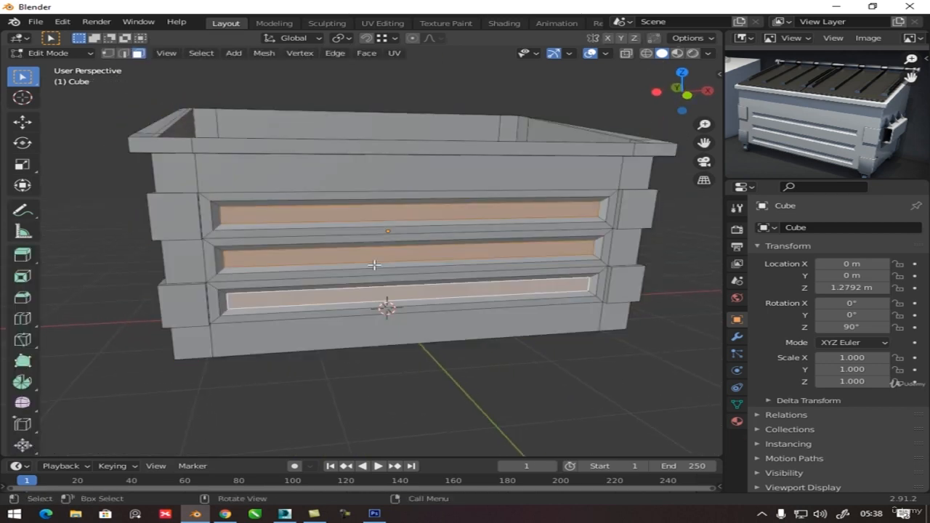
Expand the selection to include the recessed panels' side faces and scale them along Z by about 0.671 about their individual origins.
scroll(818, 156, up, 4)
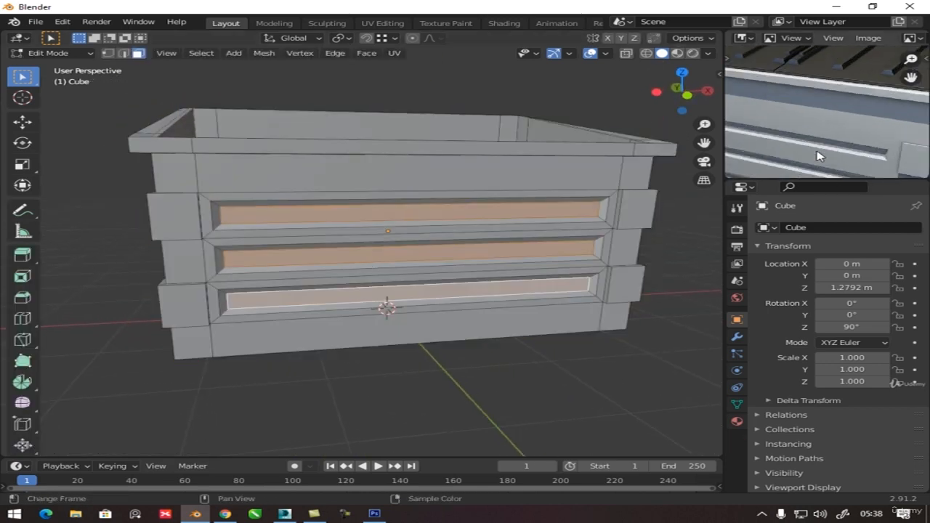
middle_drag(545, 267, 458, 269)
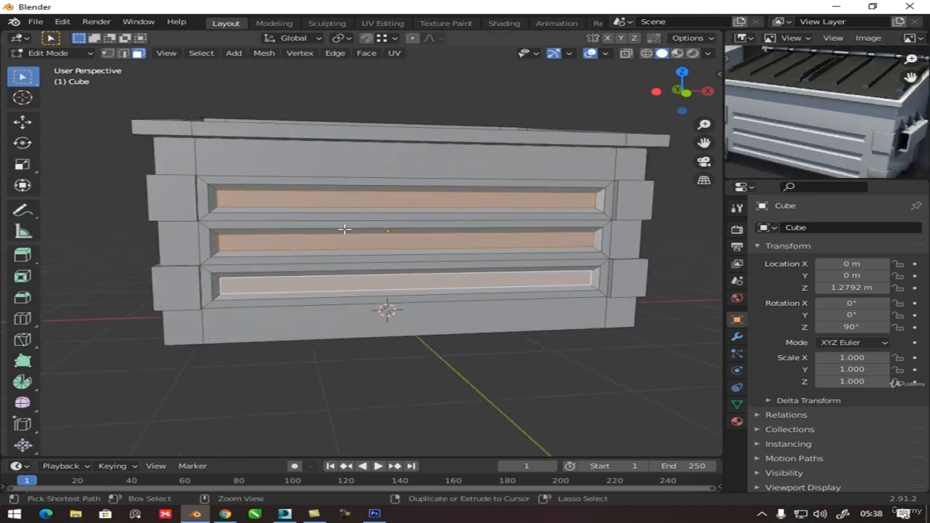
key(ctrl+KP_Add)
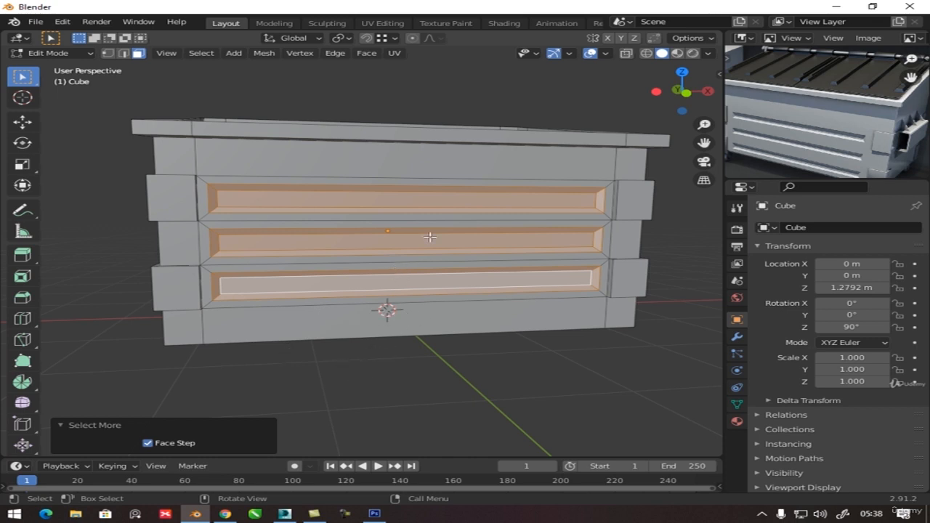
key(period)
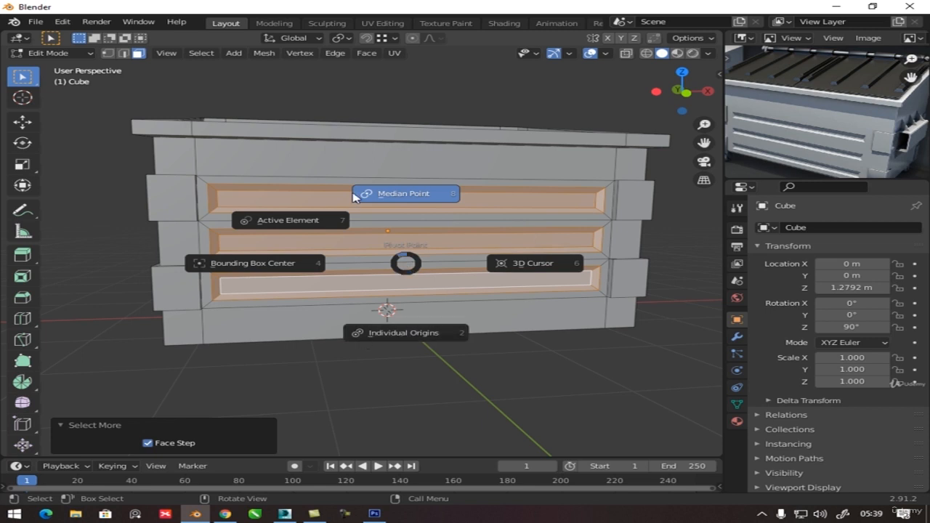
click(413, 336)
scroll(374, 322, up, 2)
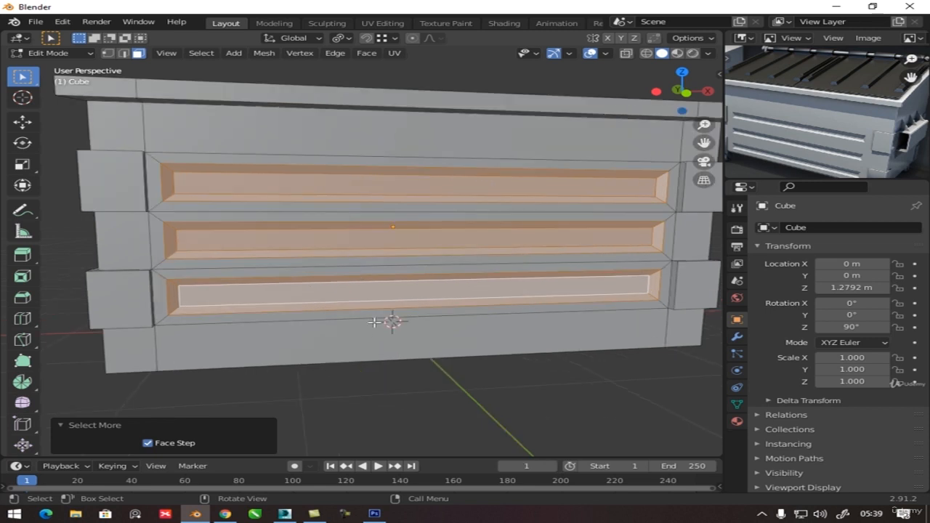
key(s)
key(z)
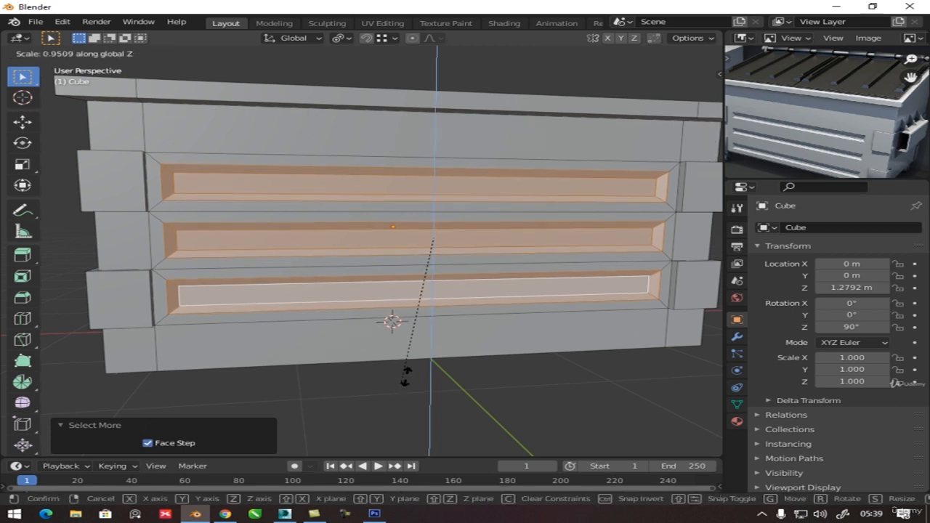
click(442, 337)
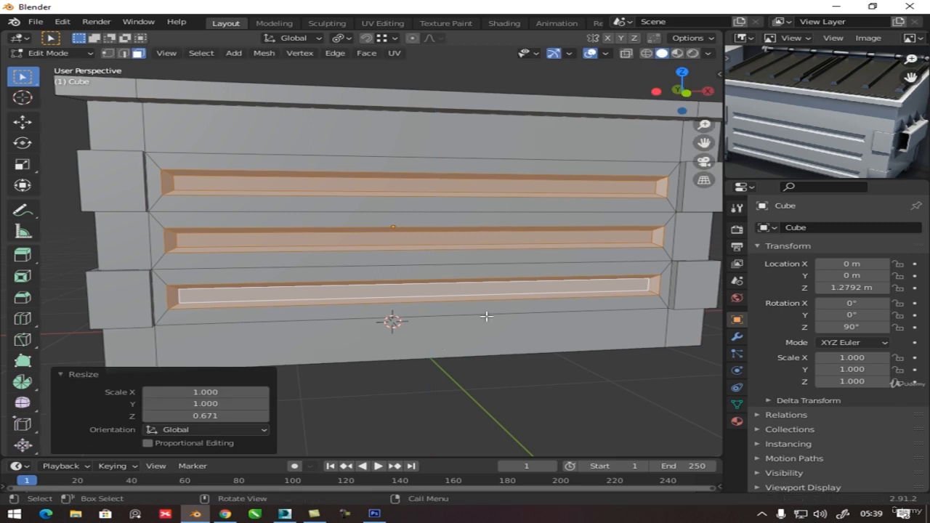
Scale the three selected recessed panels along X by about 0.993 and compare the front wall with the reference picture in Object Mode.
middle_drag(476, 332, 465, 369)
key(s)
key(x)
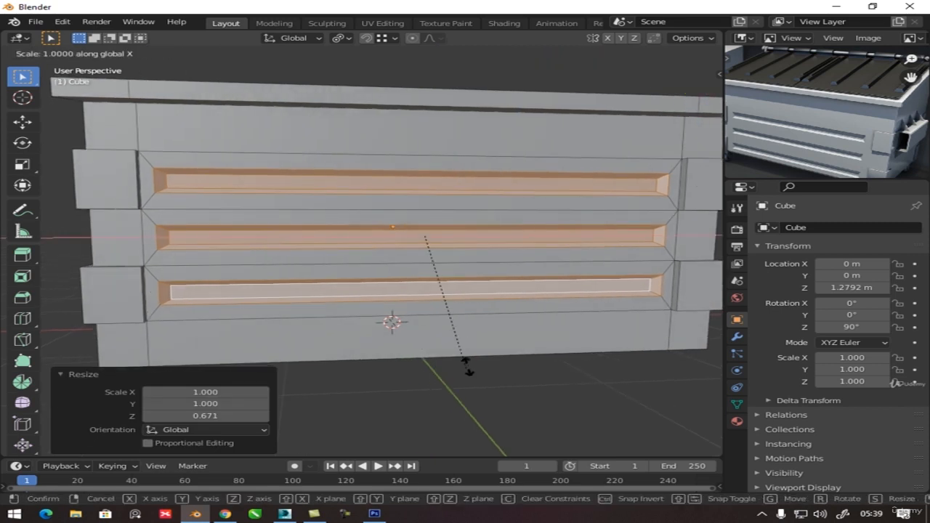
key(Escape)
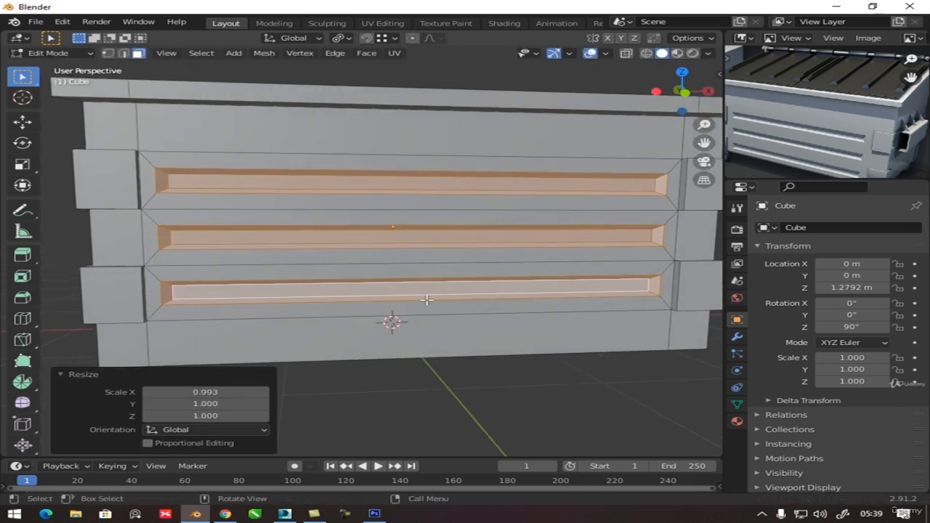
key(Tab)
scroll(385, 291, down, 3)
middle_drag(342, 305, 405, 303)
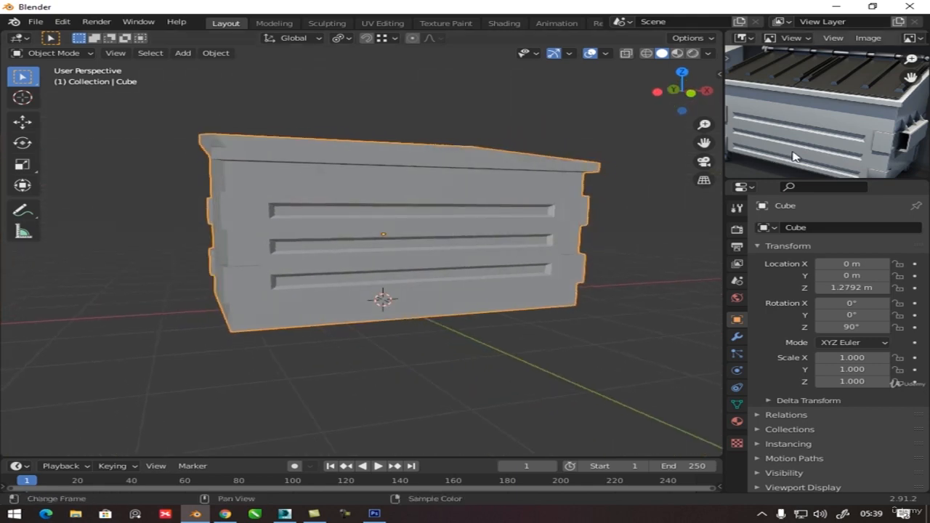
scroll(824, 147, up, 2)
scroll(825, 147, down, 2)
scroll(476, 264, up, 4)
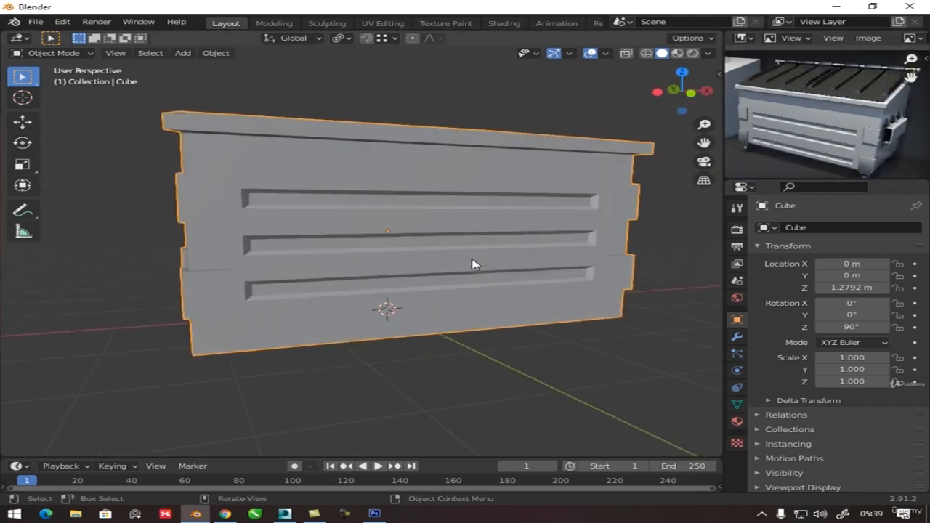
Select only the innermost faces of the three front recesses and scale them along Z by about 0.87.
key(Tab)
middle_drag(387, 236, 342, 201)
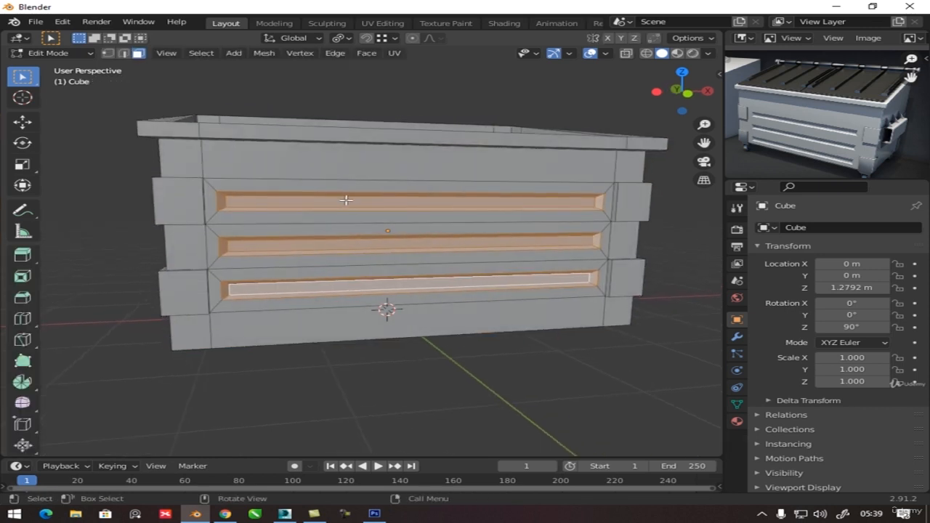
click(341, 209)
shift+click(333, 245)
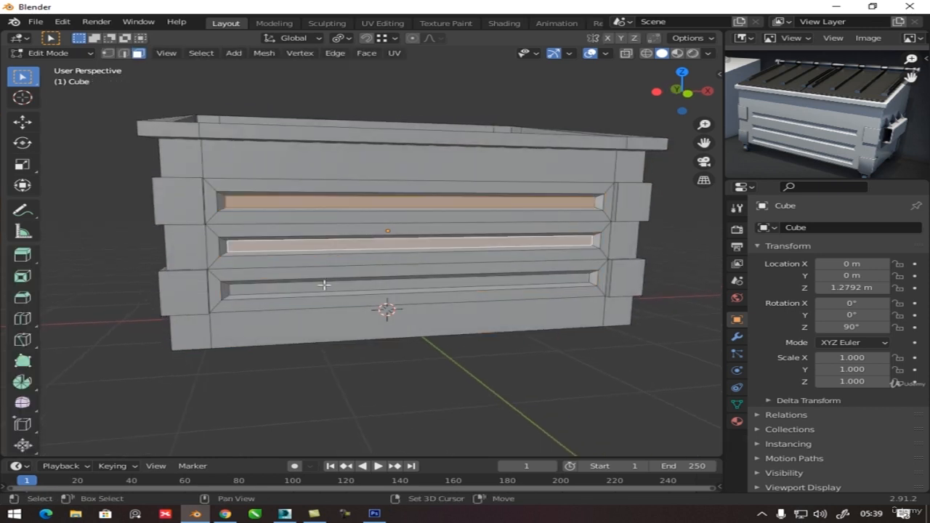
shift+click(324, 285)
shift+click(325, 288)
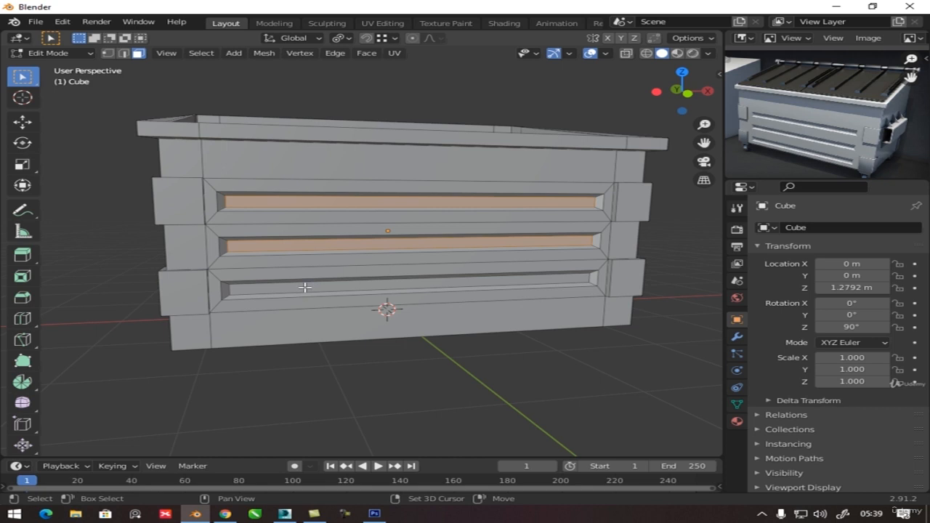
shift+click(304, 287)
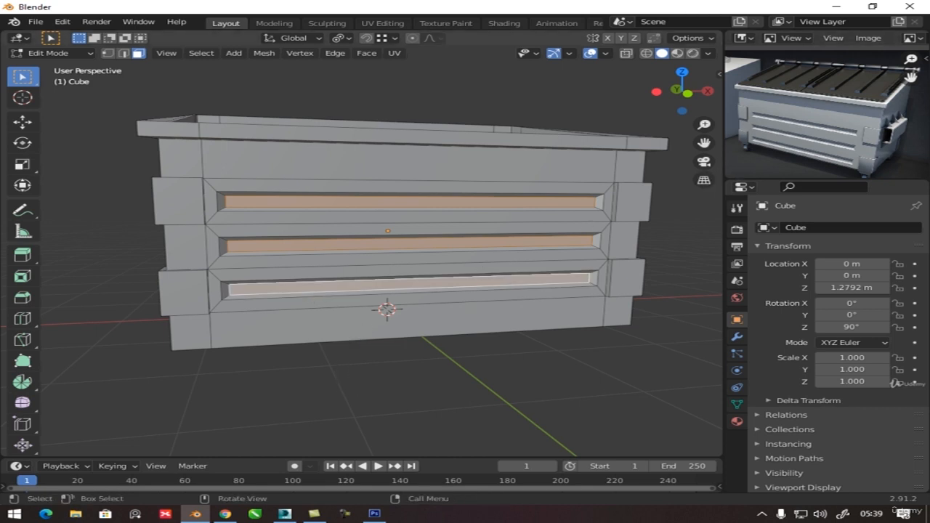
key(s)
key(z)
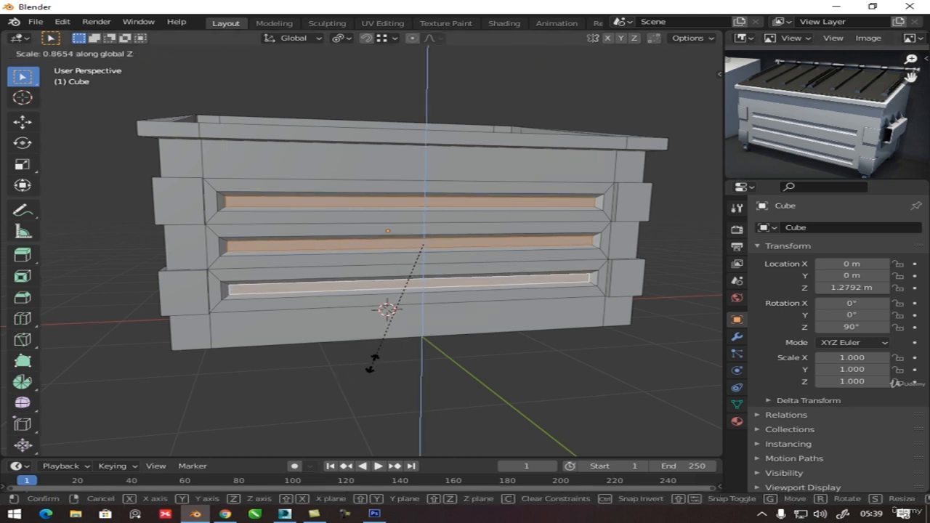
click(372, 364)
key(Tab)
Add a 2 m cube mesh in the right orthographic view for the dumpster's side pocket.
middle_drag(395, 263, 334, 270)
middle_drag(276, 264, 319, 291)
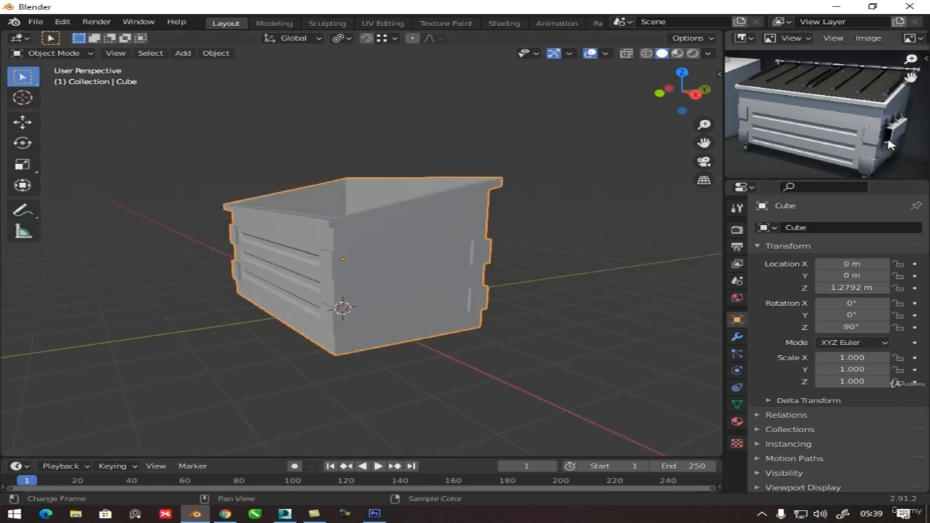
scroll(890, 141, up, 3)
middle_drag(864, 138, 843, 149)
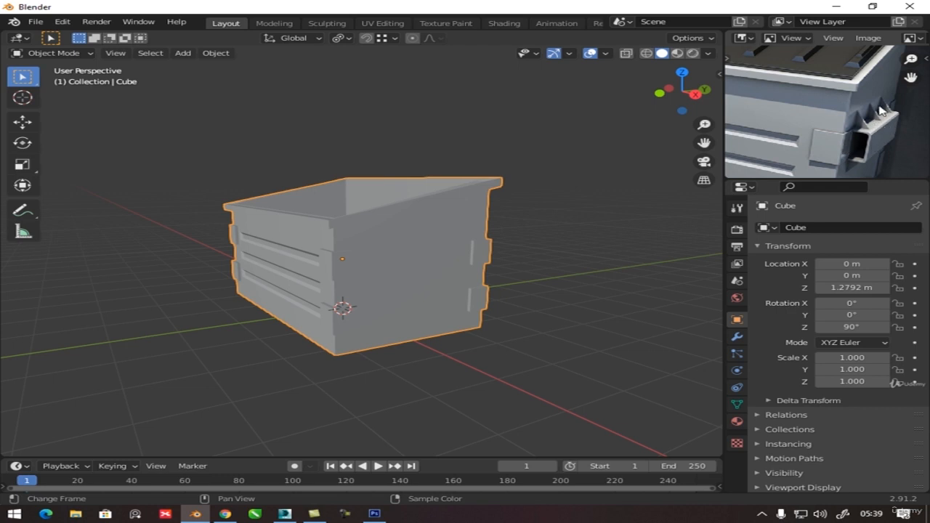
middle_drag(542, 214, 432, 236)
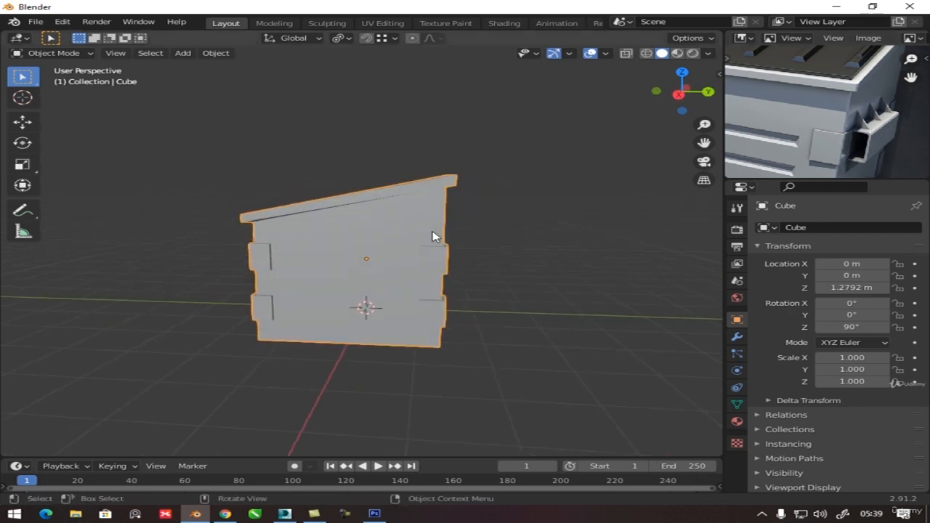
key(KP_3)
scroll(363, 256, up, 2)
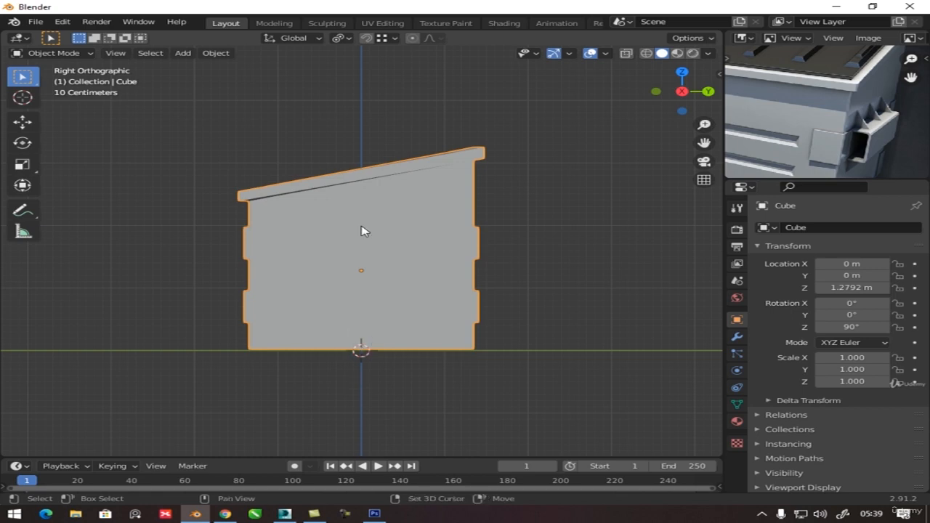
key(shift+a)
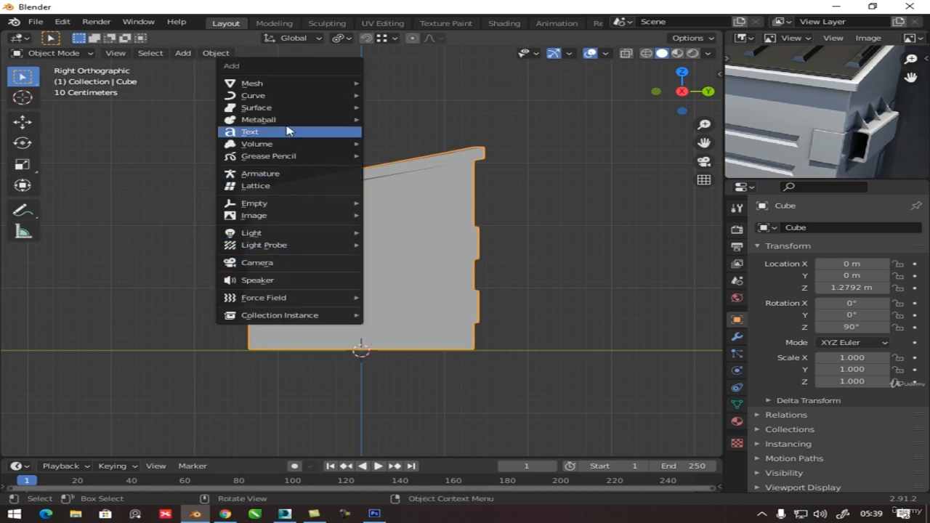
mouse_move(266, 87)
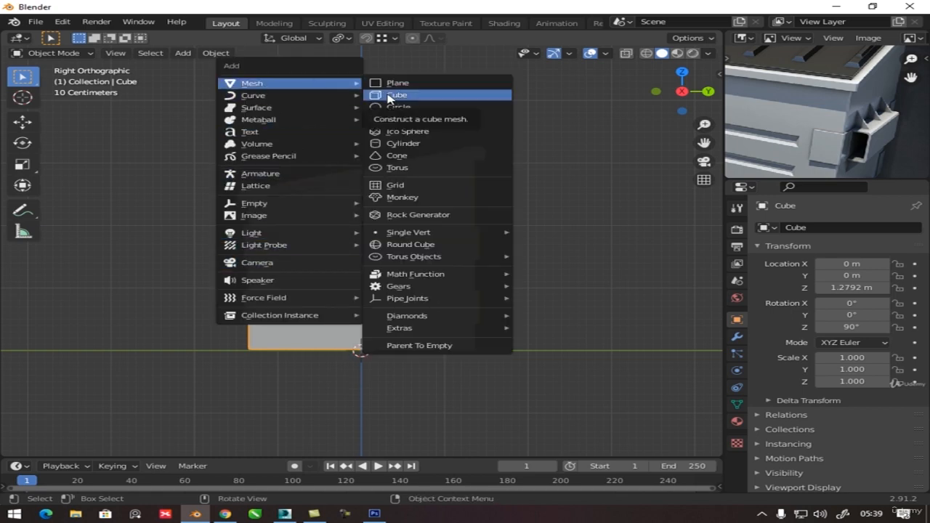
click(389, 95)
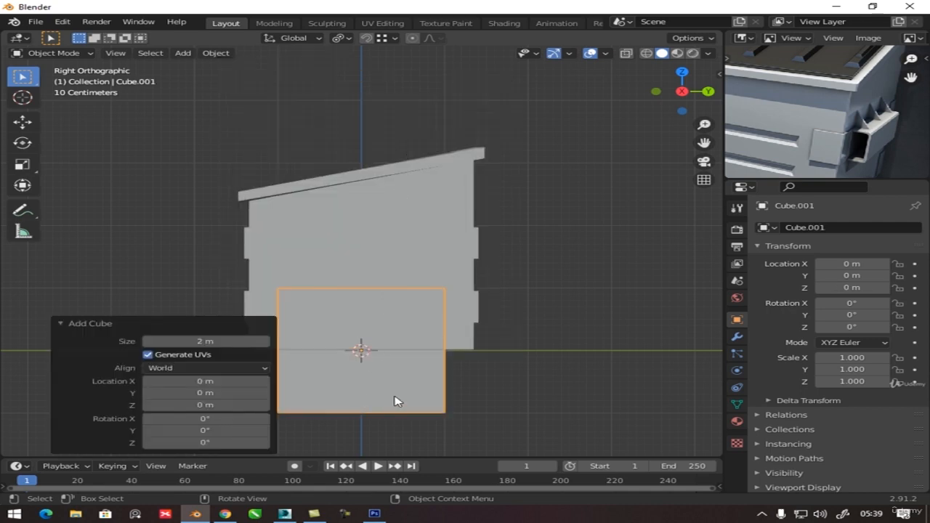
Flatten the new cube along Z to a scale of about 0.327 and raise it to a Z location of about 1.74 m.
key(g)
key(z)
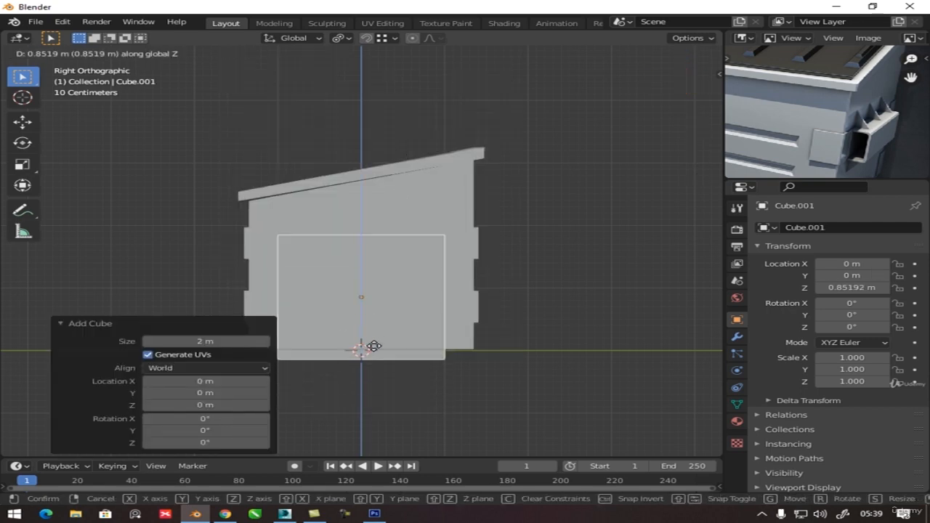
click(374, 320)
key(s)
key(z)
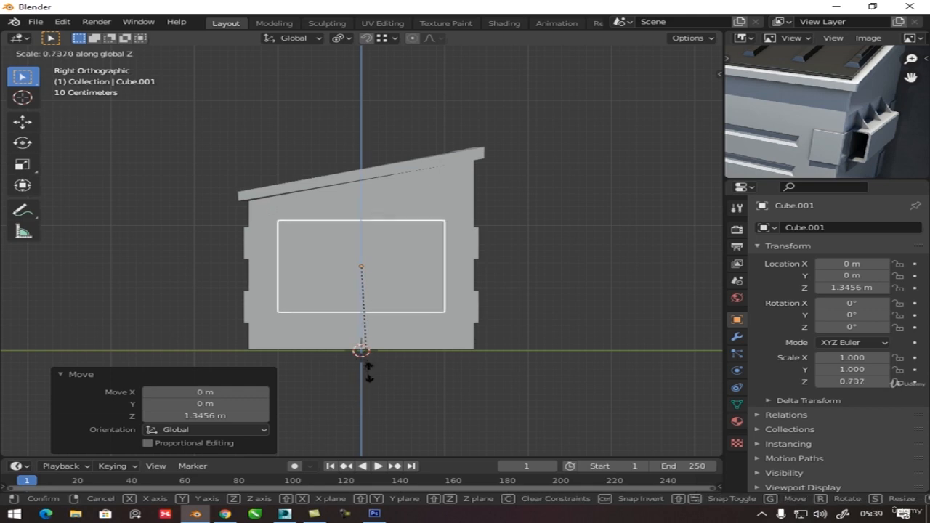
click(379, 316)
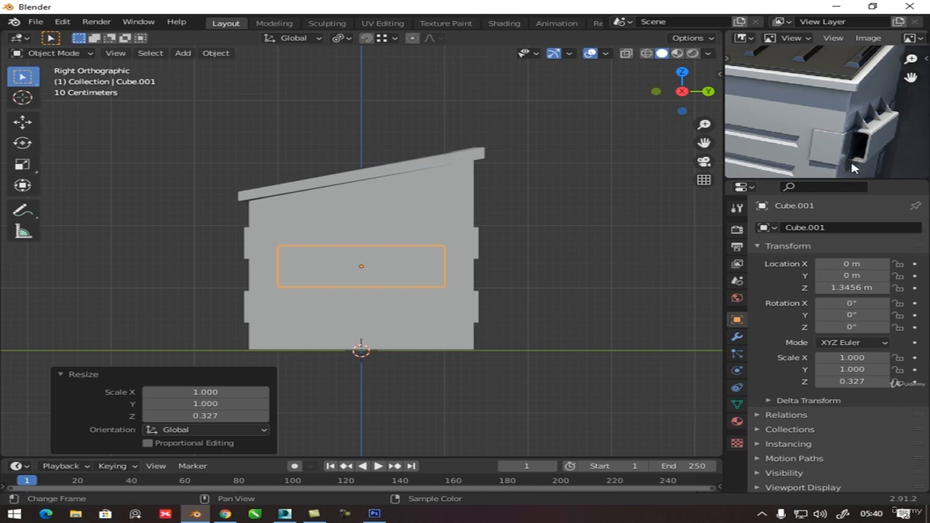
key(g)
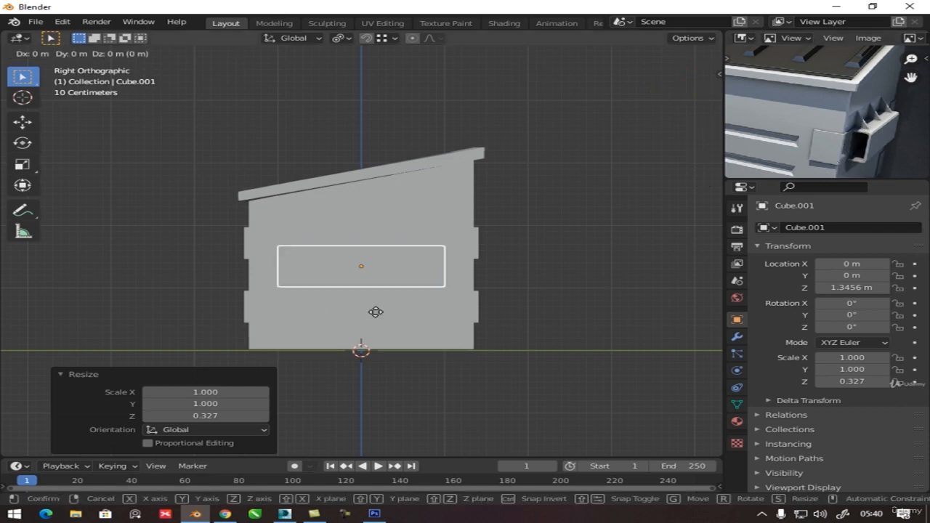
key(z)
click(372, 289)
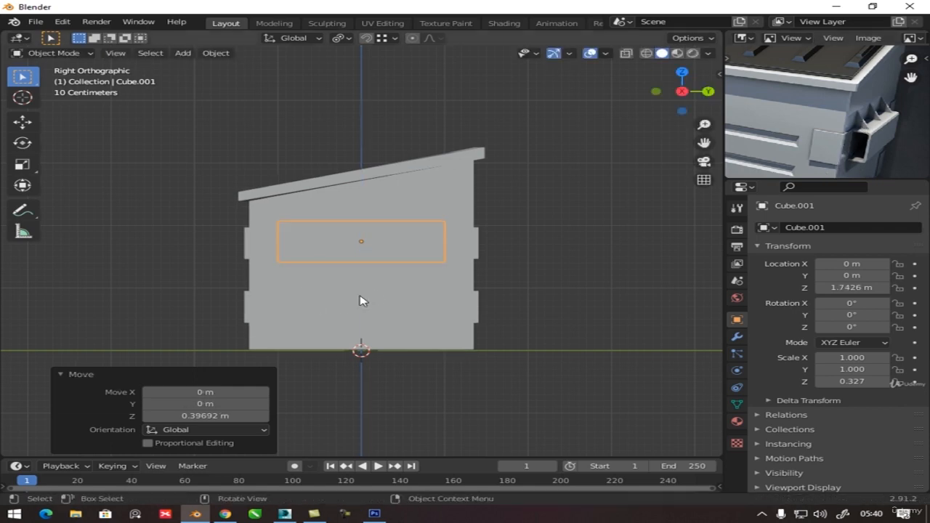
Move the cube along X by about 3.08 m, outside the sloped end wall, and scale it along X to about 0.2.
middle_drag(363, 301, 399, 303)
key(g)
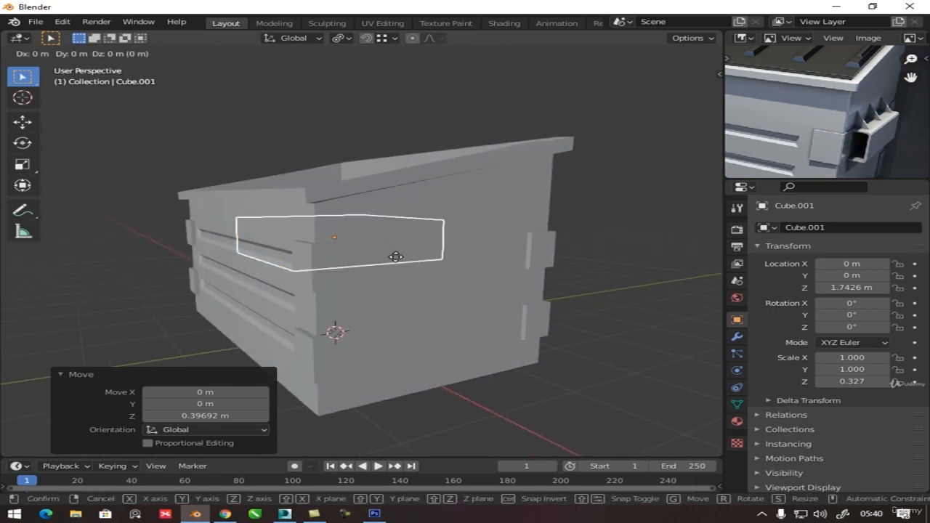
key(x)
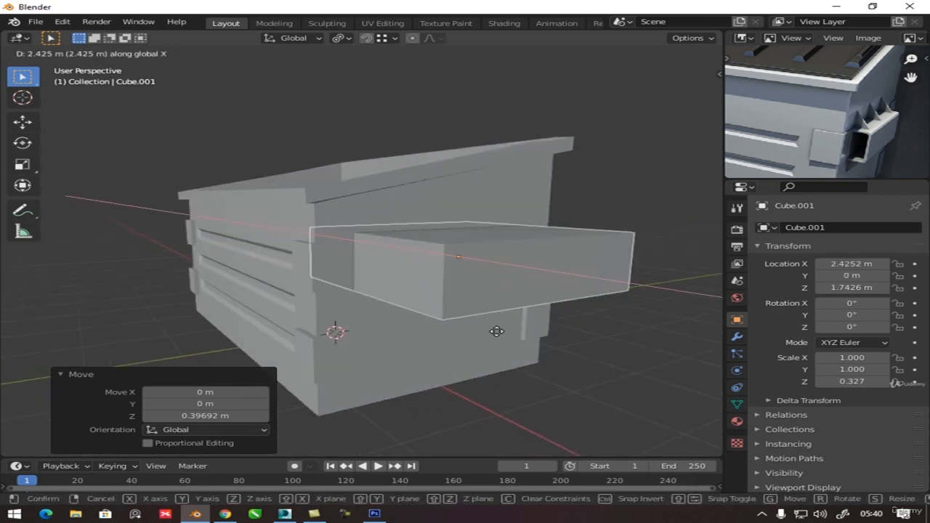
click(545, 370)
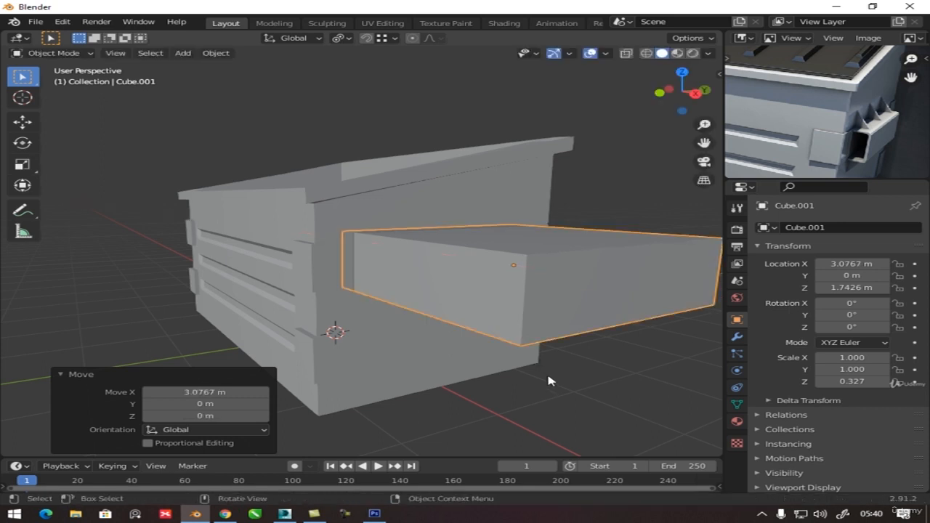
key(s)
key(x)
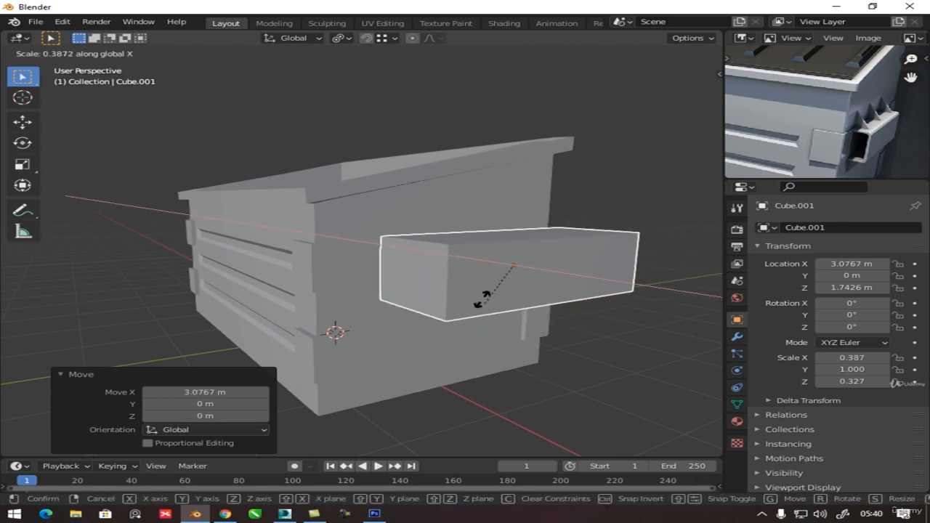
click(492, 283)
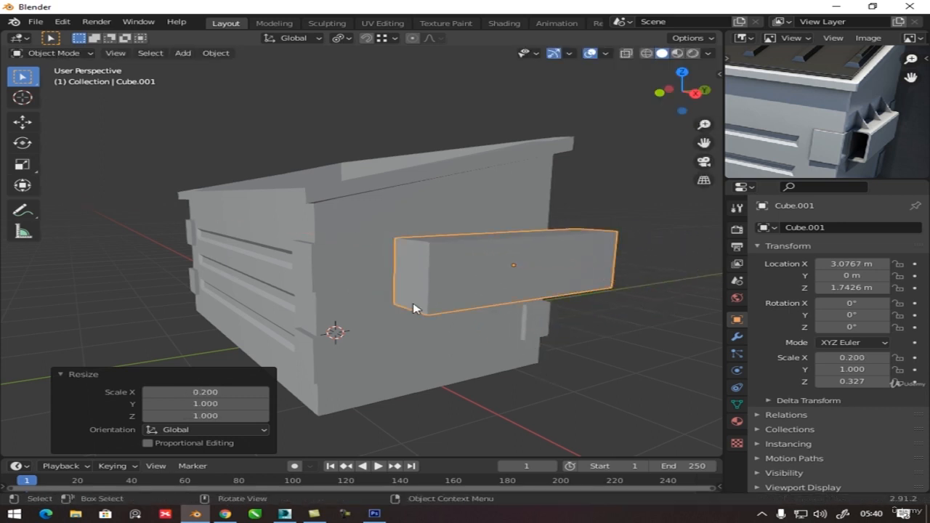
Move the side block back along X by about -0.518 m so it sits against the end wall.
middle_drag(413, 308, 498, 365)
key(g)
key(x)
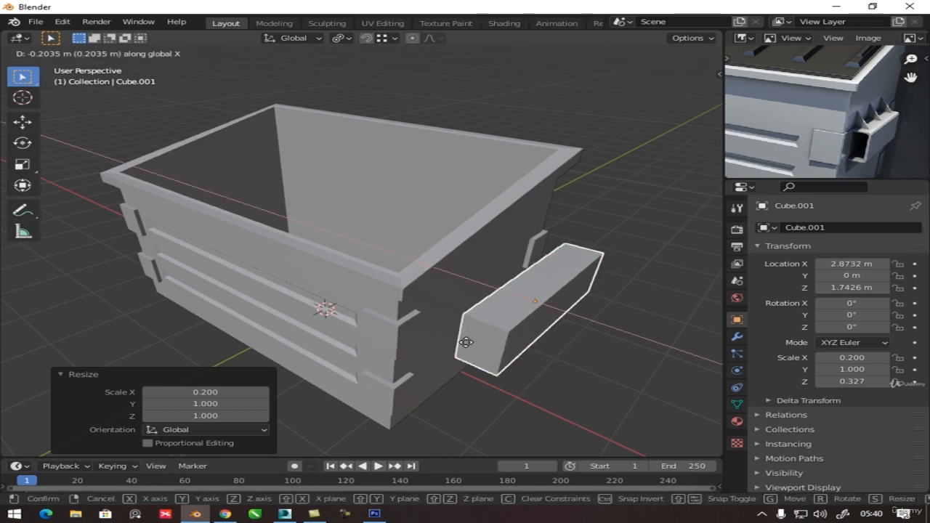
click(454, 337)
Scale the side block along Y to about 0.963 so it fits the width of the end wall better.
middle_drag(461, 349, 375, 324)
key(s)
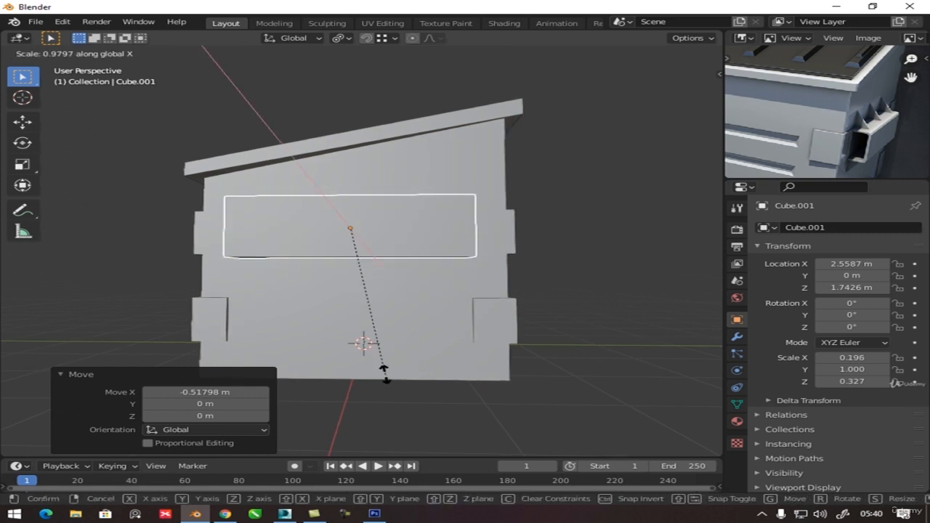
key(y)
click(385, 374)
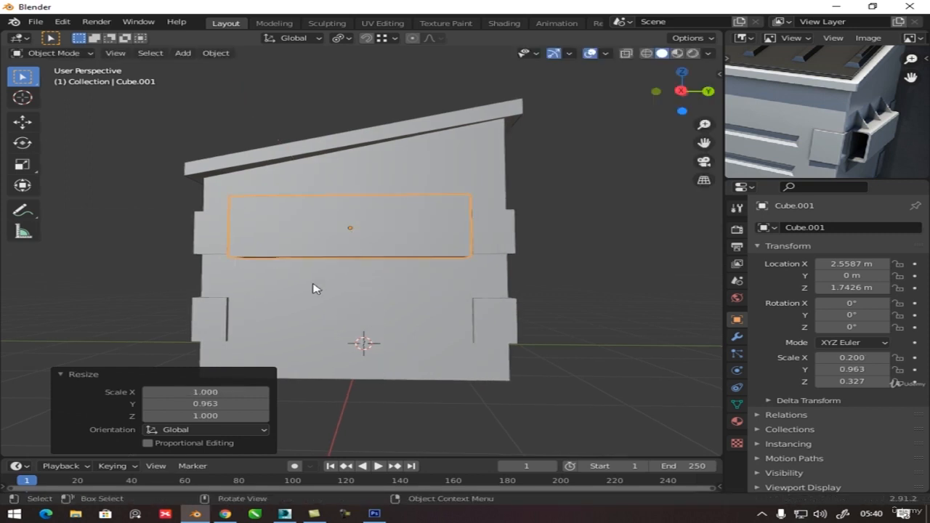
middle_drag(314, 288, 402, 306)
Move the side block out along X by about 0.729 m, clear of the end wall.
click(416, 290)
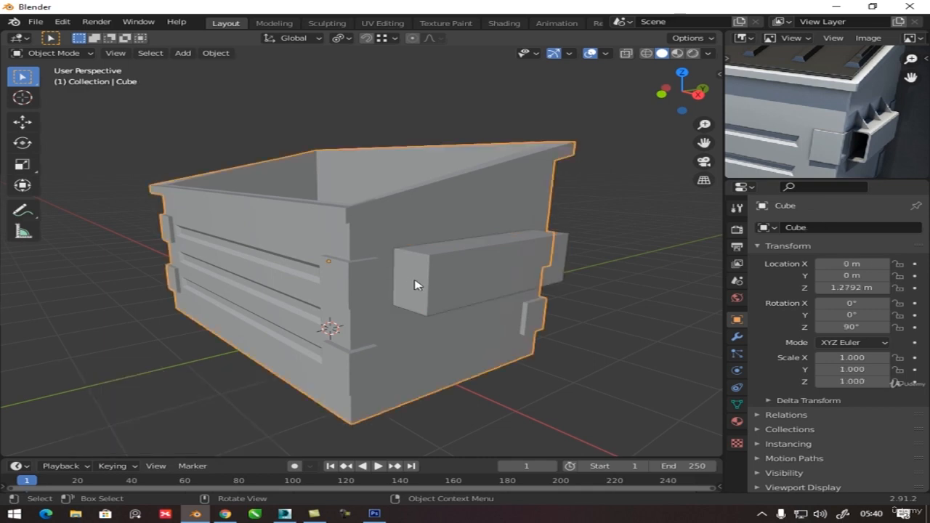
click(420, 289)
middle_drag(422, 291, 434, 333)
key(g)
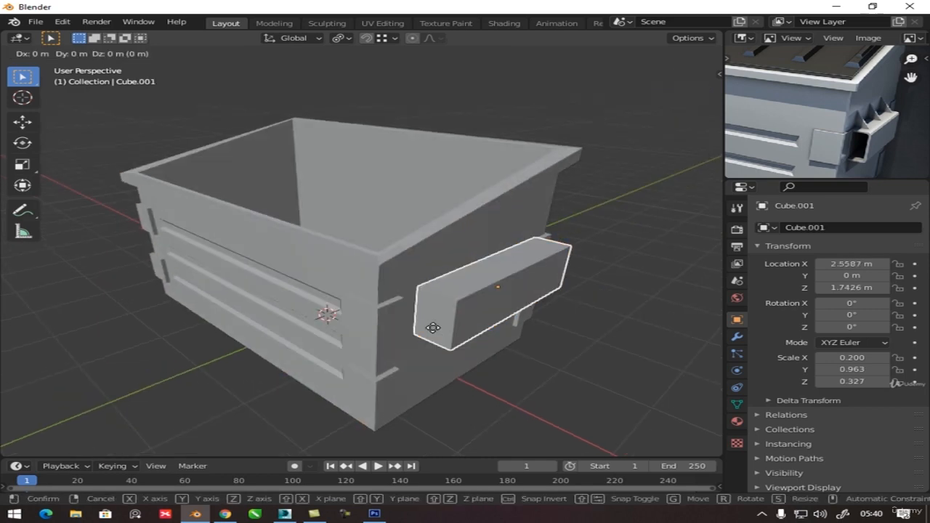
key(x)
click(506, 367)
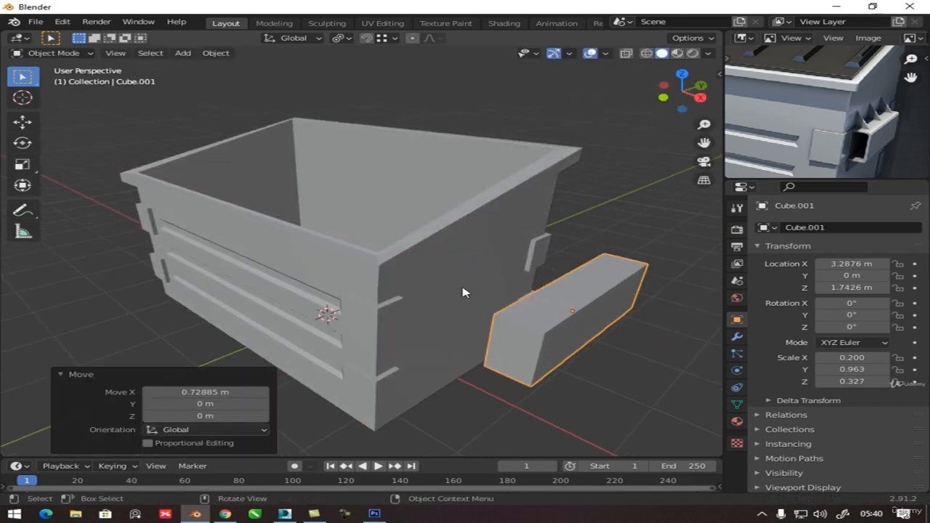
Set snapping to Face, move the side block back along X by about -0.807 m against the end wall, and apply its scale.
key(ctrl+shift+Tab)
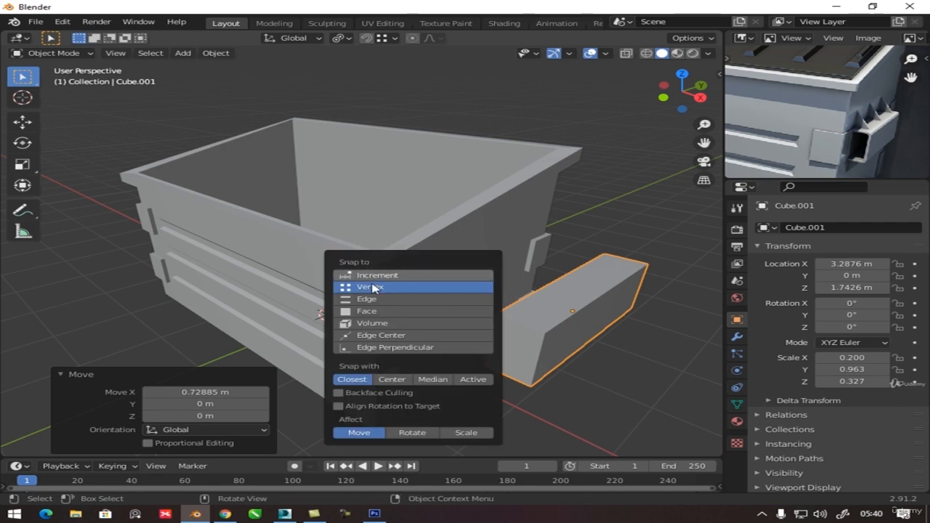
click(376, 312)
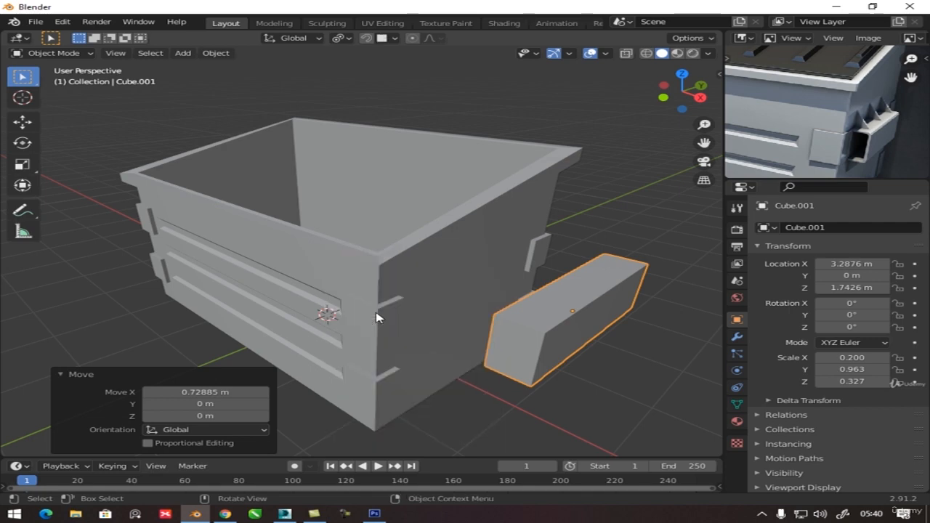
key(g)
key(x)
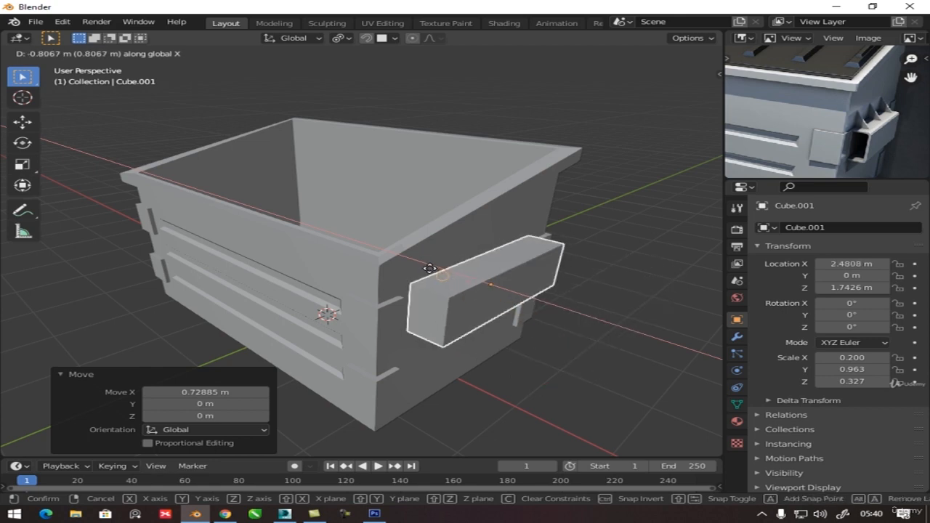
click(472, 329)
middle_drag(472, 330, 457, 326)
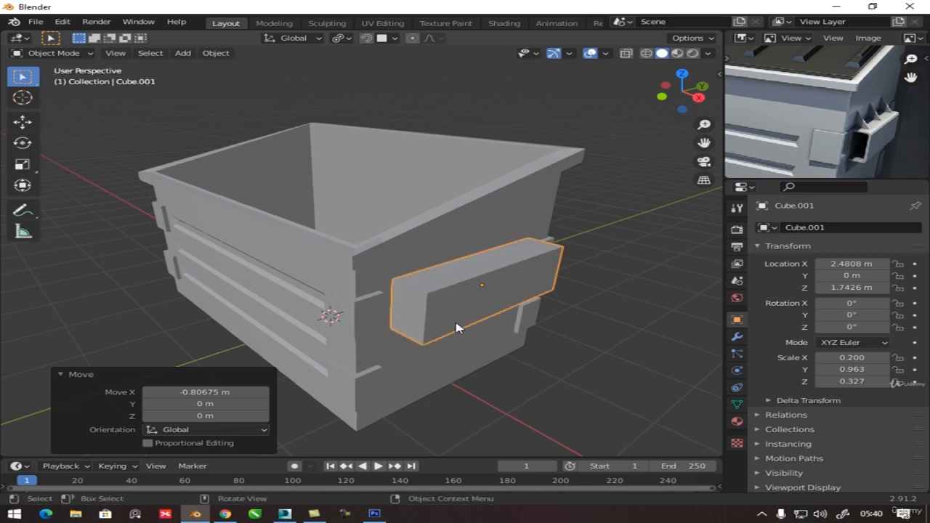
key(ctrl+a)
click(449, 326)
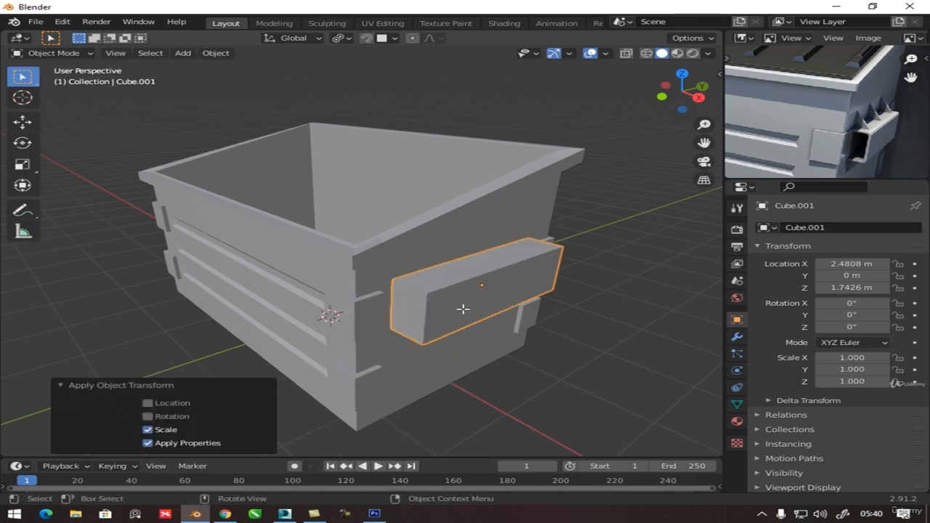
Bevel the side block's two outer lengthwise edges with a width of about 0.103 m and 3 segments, following the reference's rounded pocket.
key(Tab)
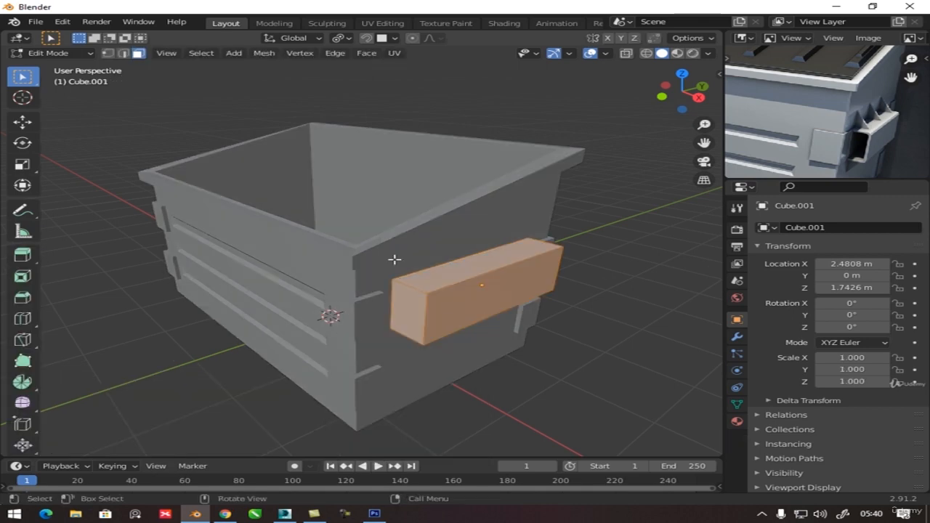
click(122, 54)
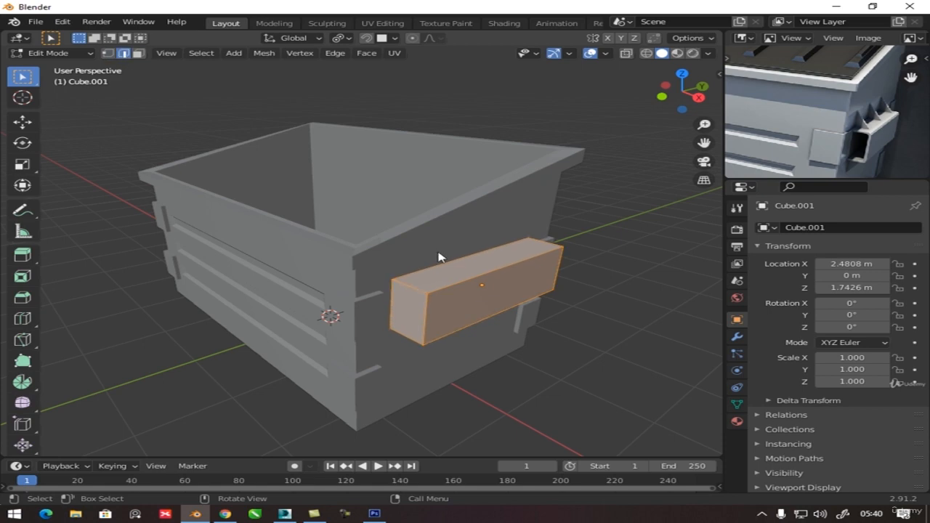
key(3)
alt+click(504, 291)
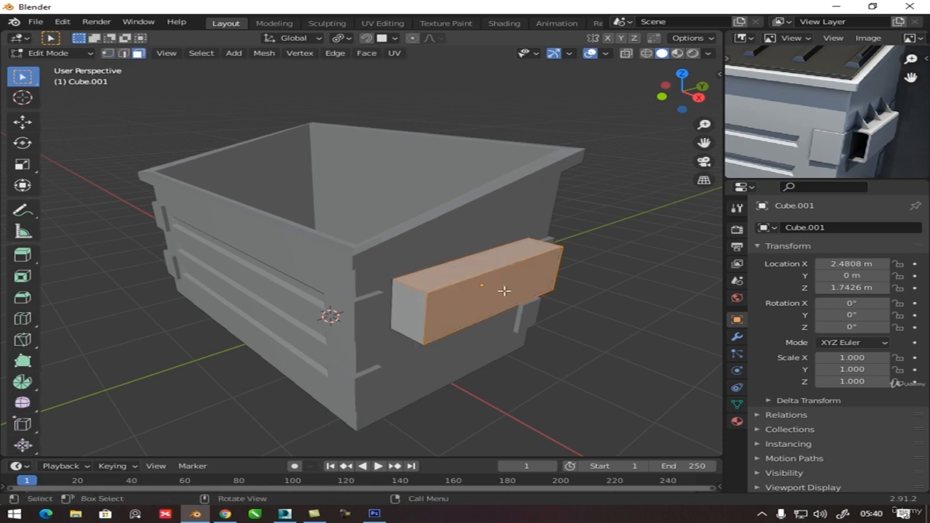
drag(509, 353, 475, 249)
key(2)
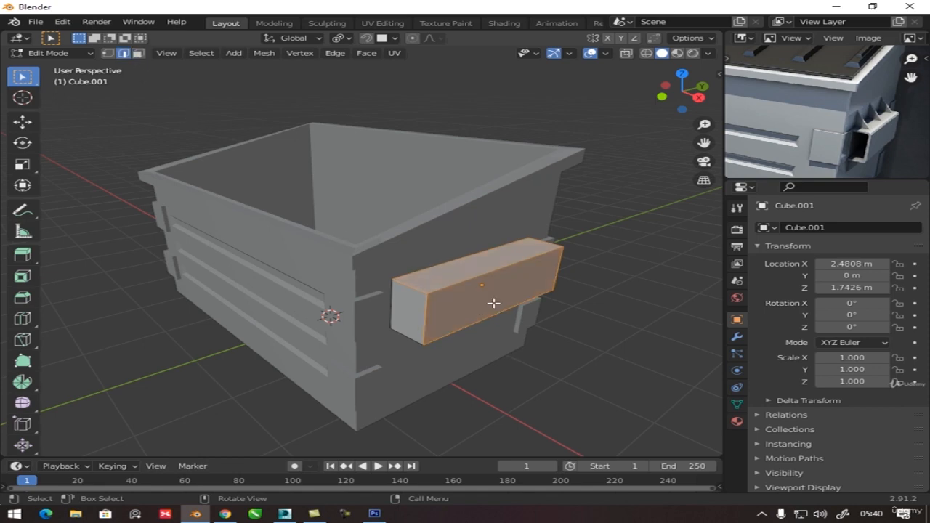
click(491, 277)
shift+click(503, 313)
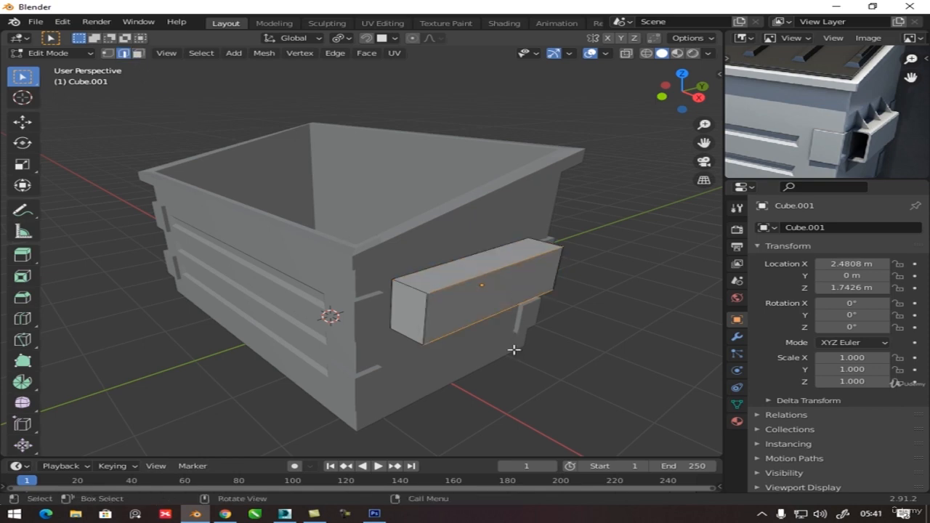
mouse_move(484, 349)
middle_down()
mouse_move(476, 338)
mouse_move(493, 336)
middle_up()
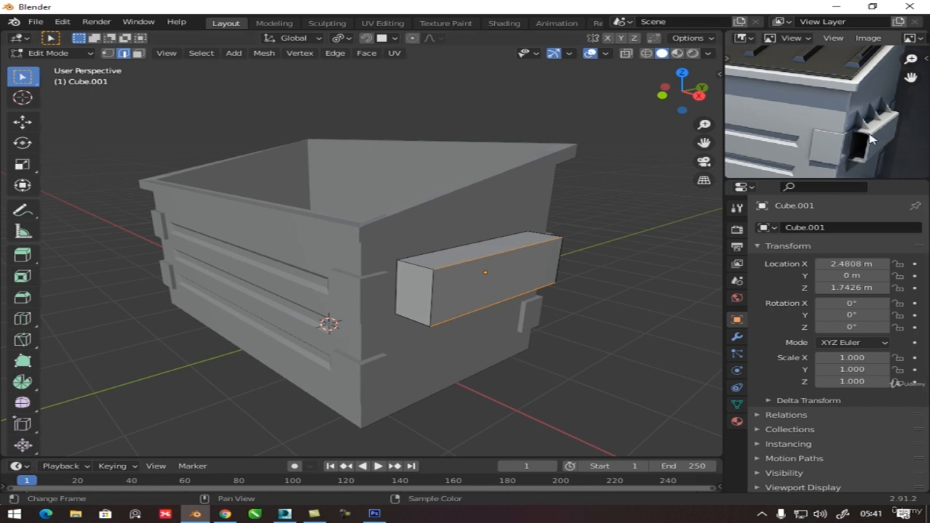
scroll(875, 138, up, 2)
middle_drag(875, 138, 835, 124)
scroll(835, 138, up, 2)
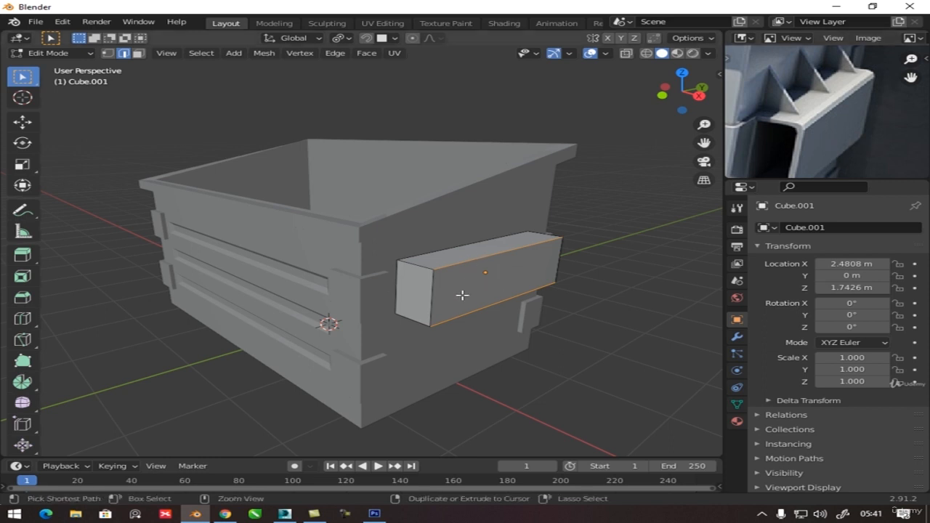
key(ctrl+b)
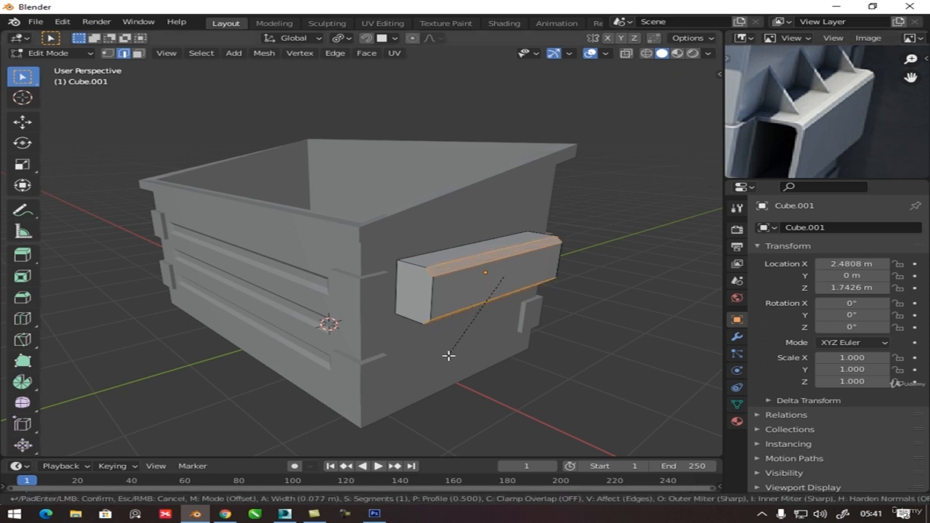
scroll(448, 355, up, 1)
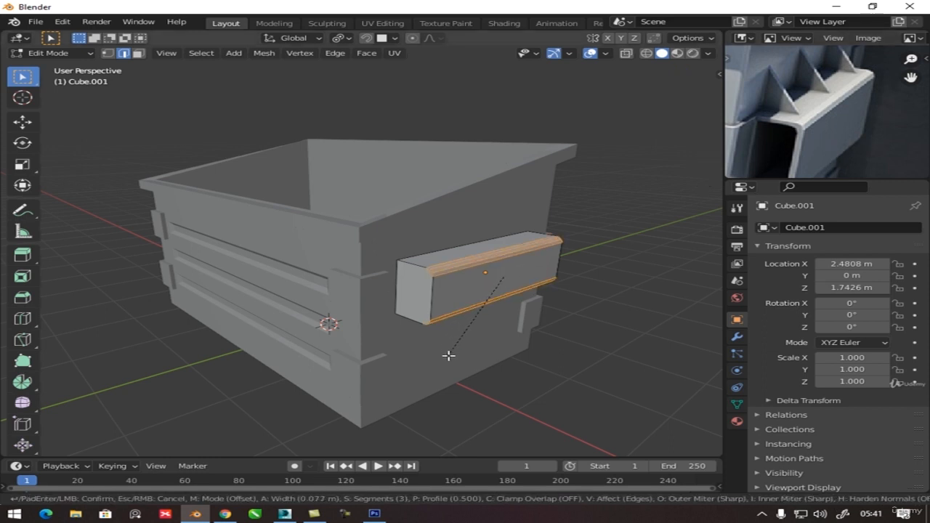
click(446, 357)
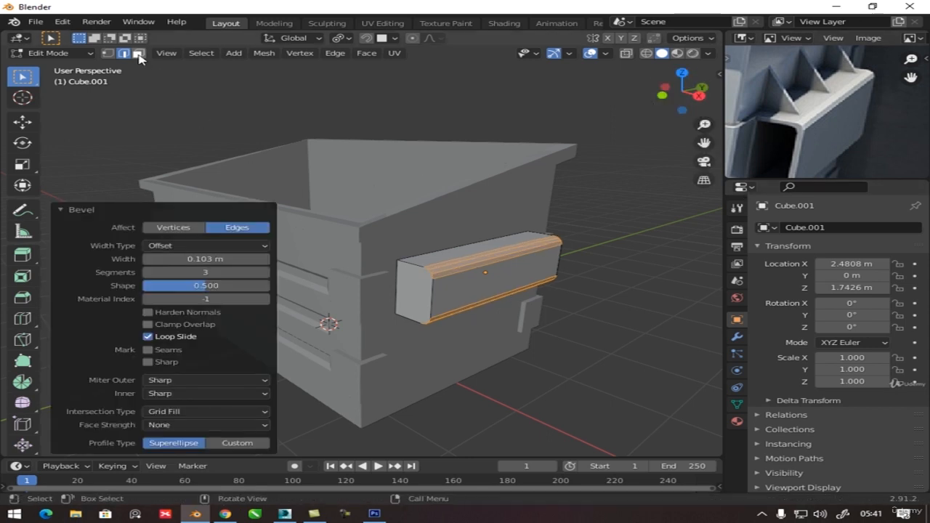
Inset the two end faces of the side block with a thickness of about 0.04 m.
click(138, 53)
key(alt+a)
middle_drag(490, 289, 279, 296)
click(270, 298)
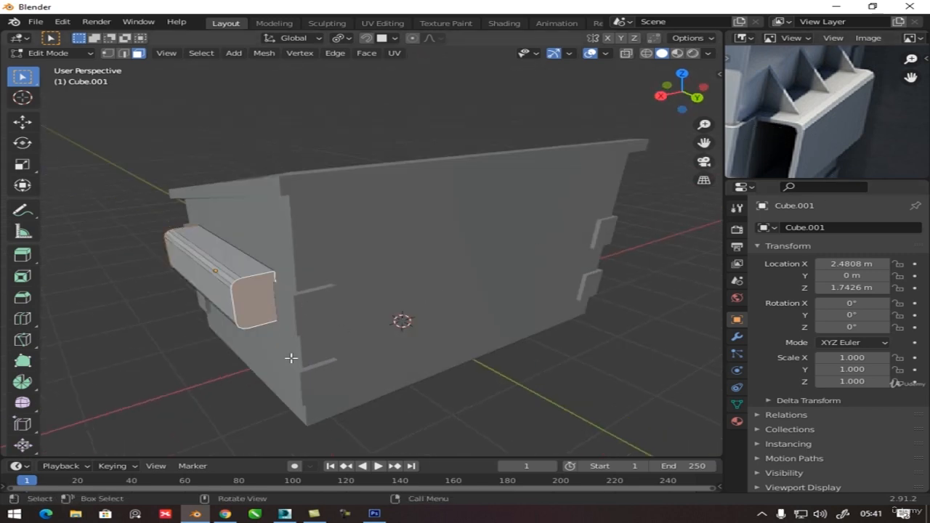
key(i)
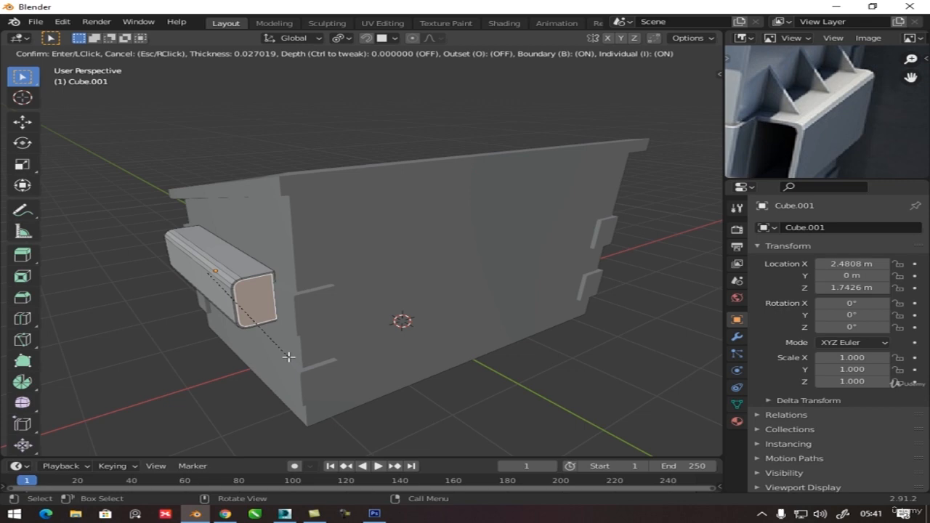
click(289, 355)
Bridge the two inset end faces to hollow the block into an open fork pocket.
middle_drag(288, 356, 528, 278)
key(ctrl+e)
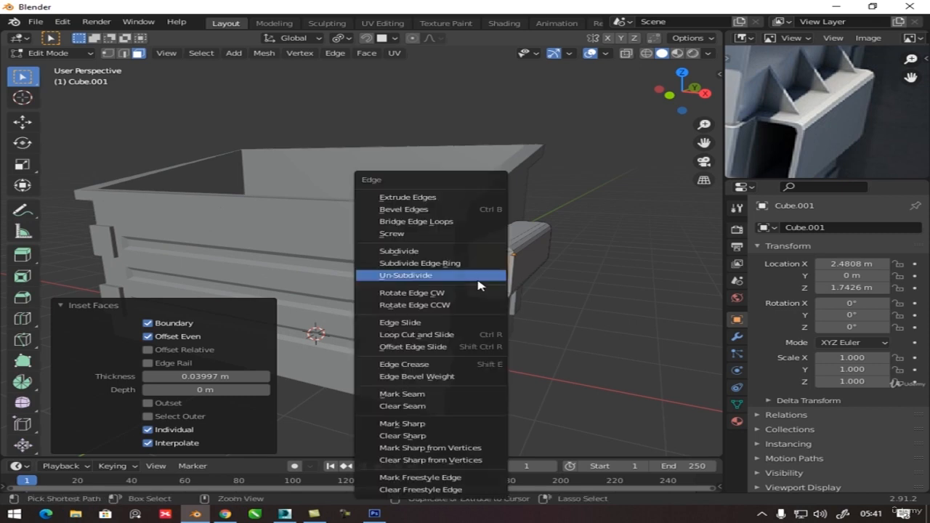
click(421, 223)
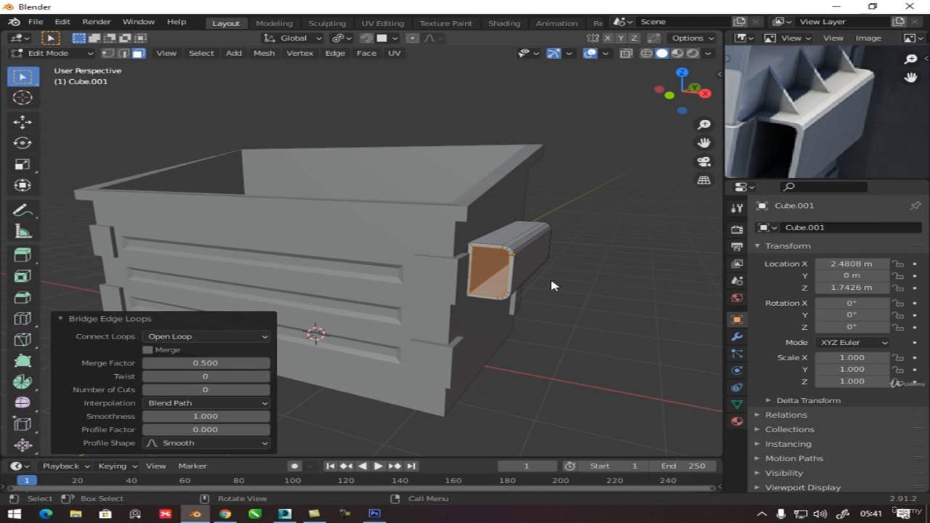
key(Tab)
middle_drag(550, 285, 517, 285)
Move the fork pocket's outer vertices along X by about -0.103 m to make the pocket shallower.
key(Tab)
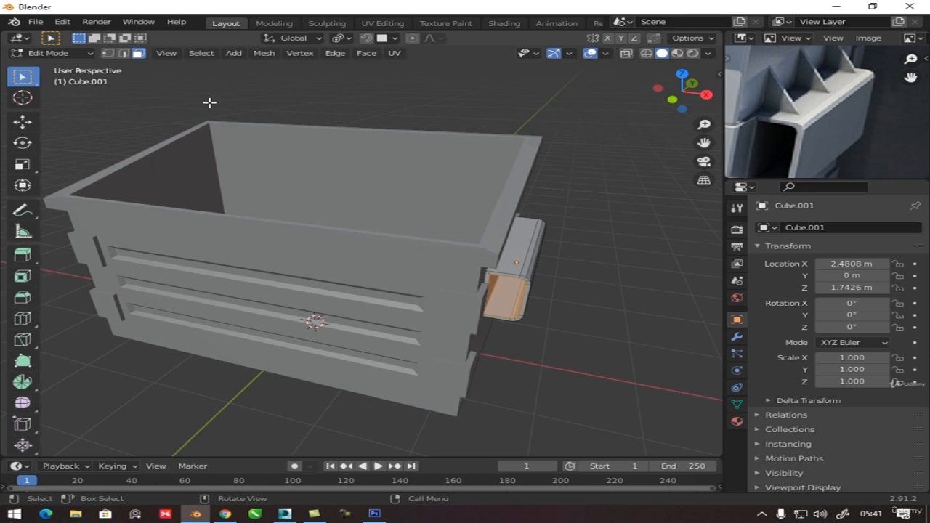
click(108, 54)
key(alt+z)
middle_drag(533, 297, 565, 176)
drag(559, 193, 521, 328)
key(alt+z)
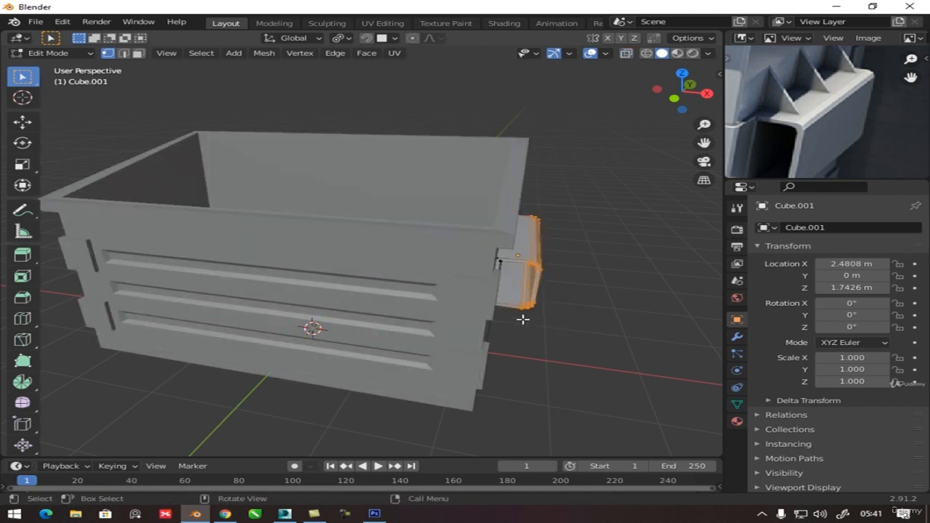
key(g)
key(x)
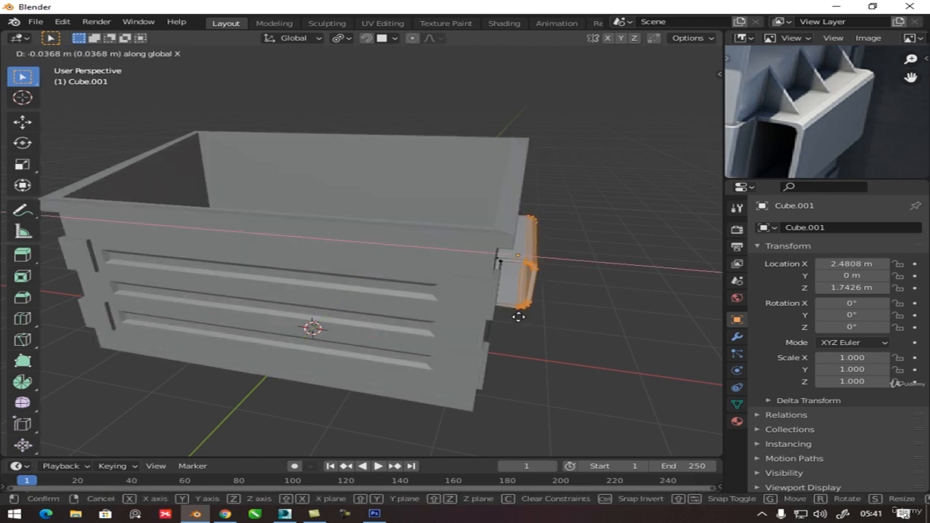
click(517, 316)
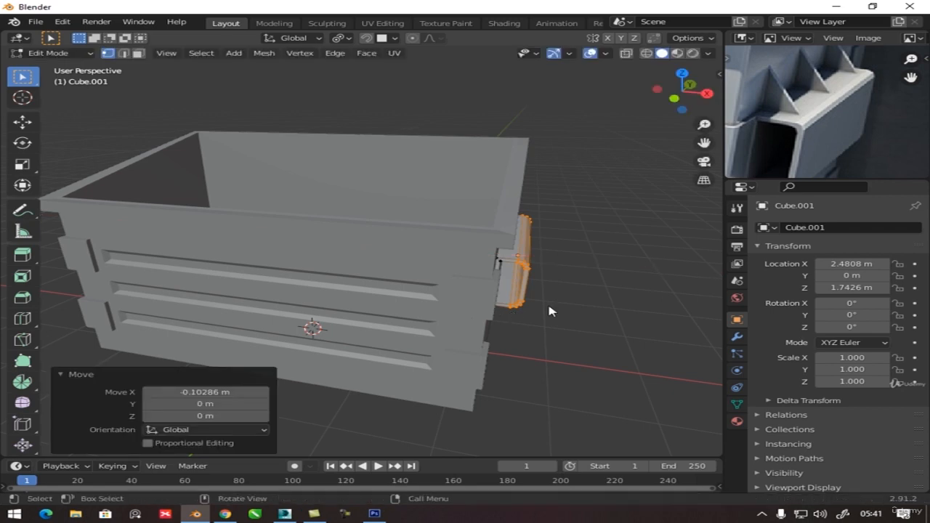
key(Tab)
middle_drag(546, 318, 436, 294)
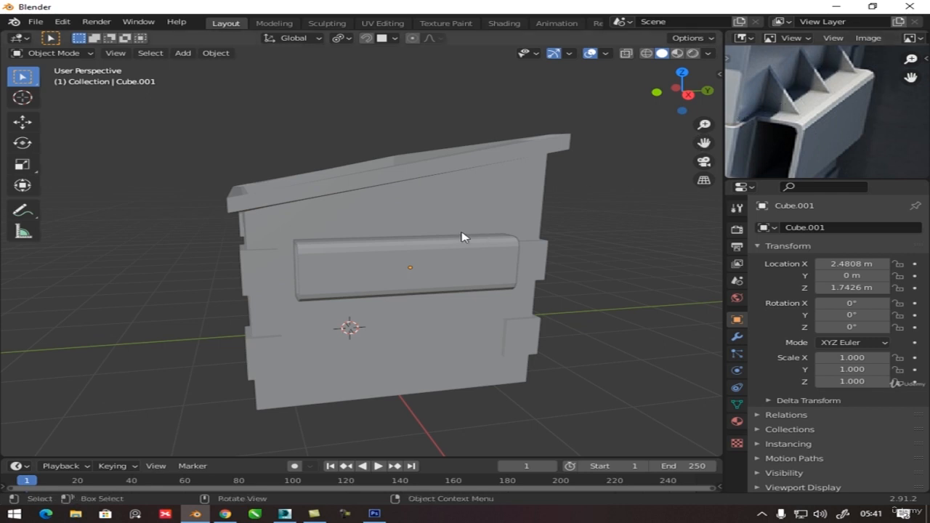
Add a 2 m plane mesh and rotate it 90° about the X axis so it stands upright.
middle_drag(396, 248, 350, 268)
key(shift+a)
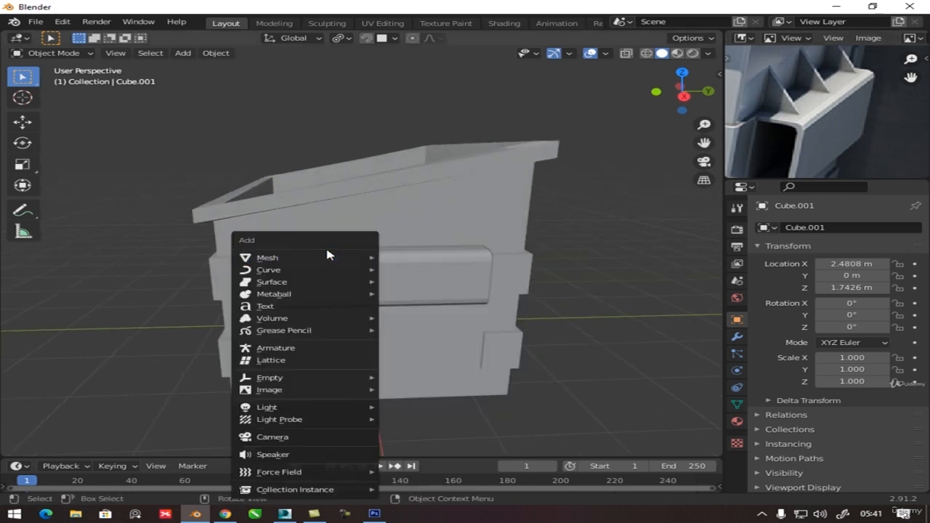
mouse_move(344, 257)
click(409, 258)
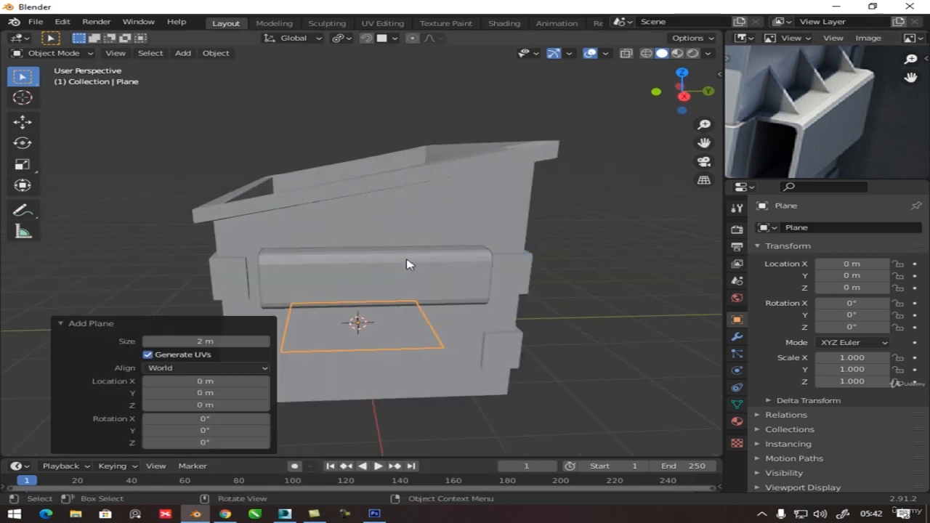
text(rx)
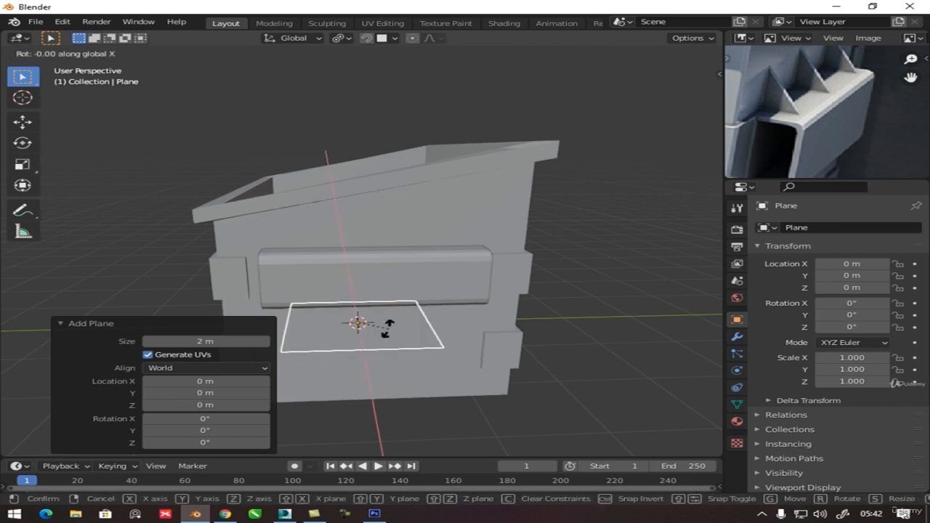
text(90)
key(Return)
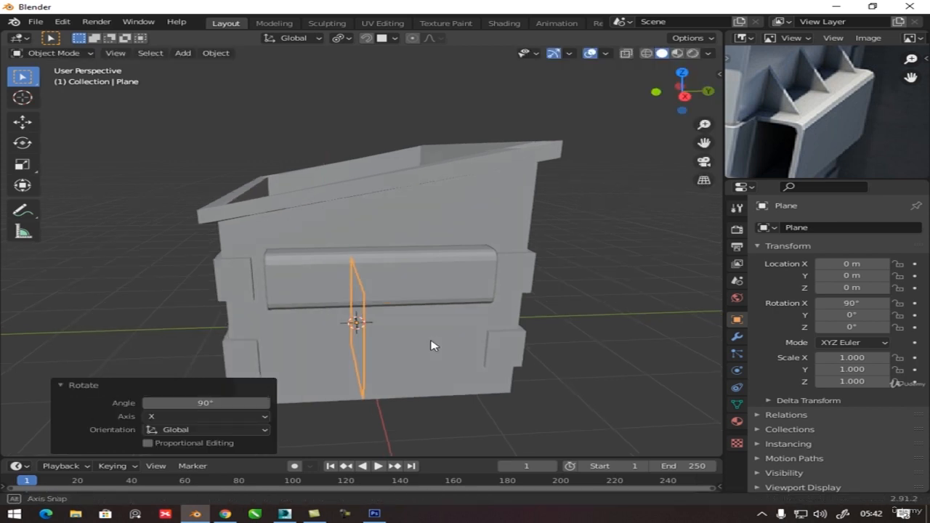
Move the plane about 2.63 m along X out beside the dumpster and scale it down to about 0.233.
middle_drag(431, 346, 473, 368)
key(g)
key(x)
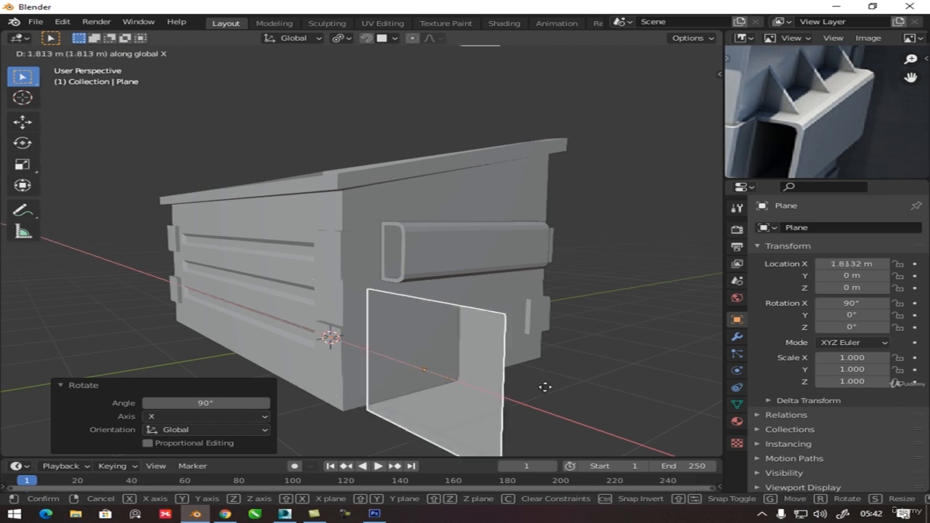
click(579, 399)
key(s)
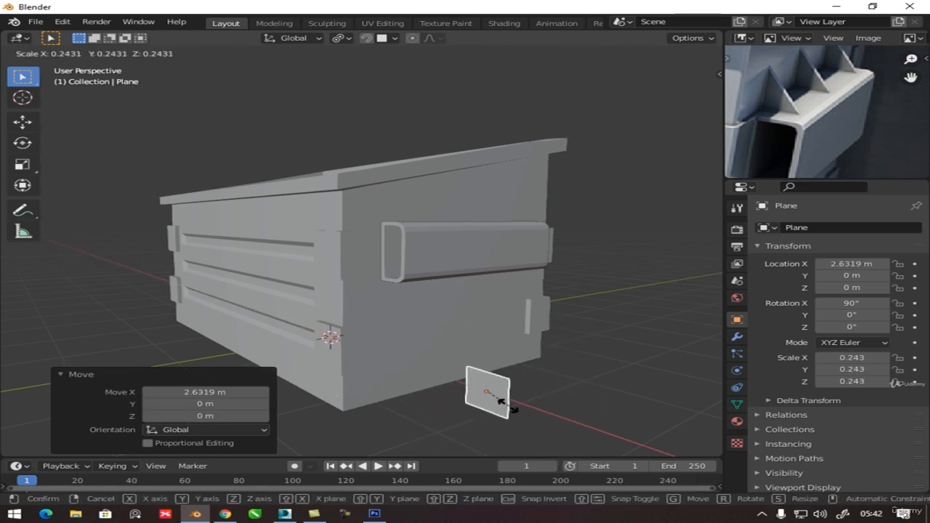
click(507, 420)
Raise the plane about 2.285 m along Z and shift it along Y to about -0.81 m, near the fork pocket's open end.
key(g)
key(z)
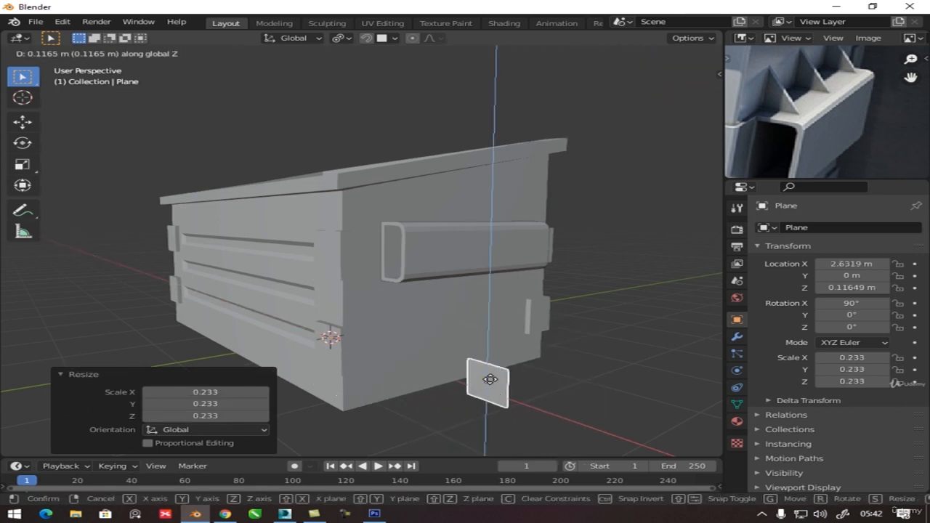
click(483, 232)
middle_drag(482, 233, 465, 258)
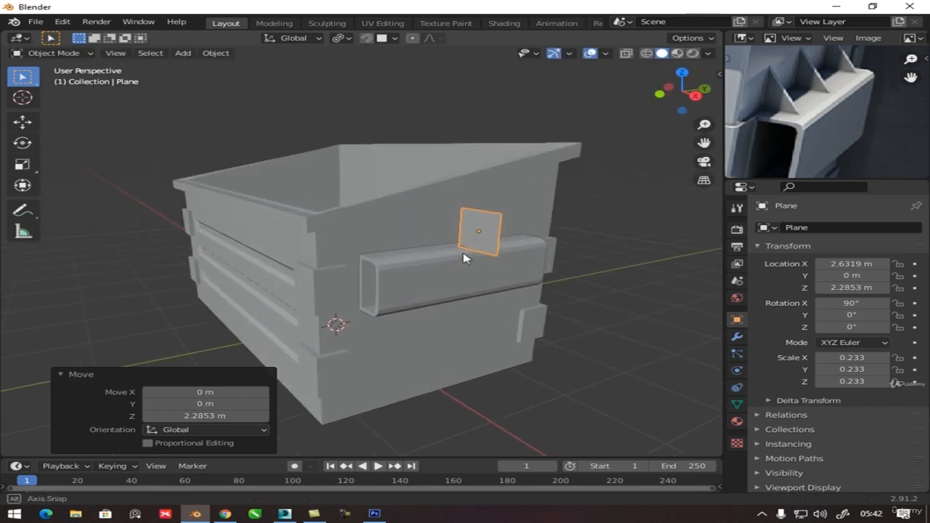
key(g)
key(y)
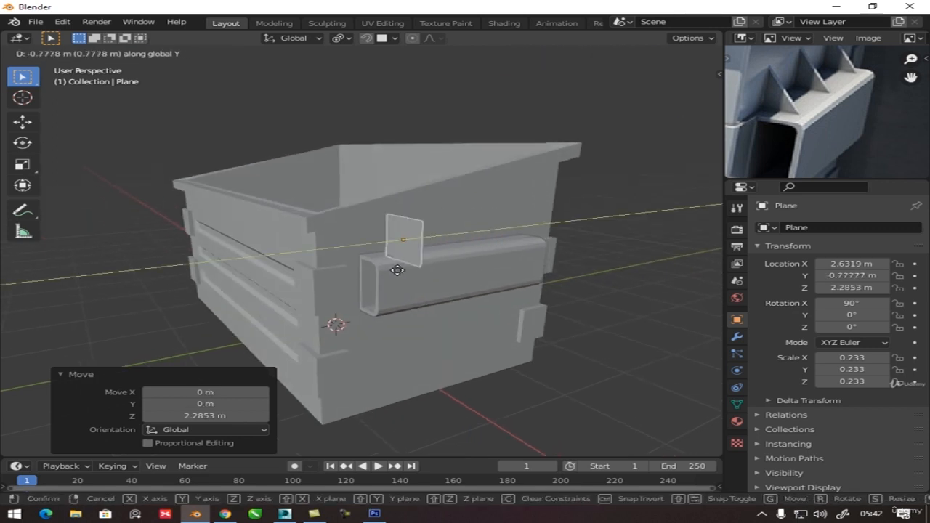
click(436, 286)
middle_drag(425, 291, 445, 289)
Move the plane's outer edge inward along X by about -0.35 m to make a narrow upright strip.
key(Tab)
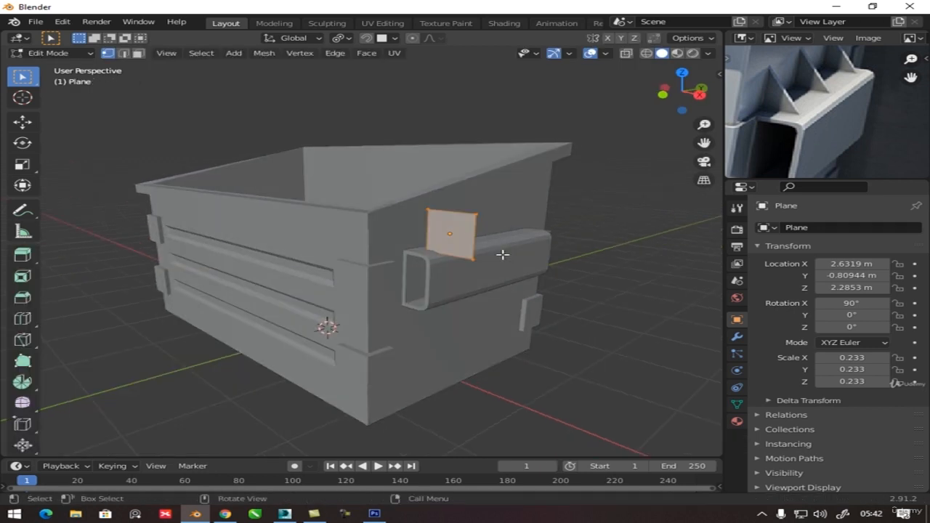
click(486, 274)
key(g)
key(x)
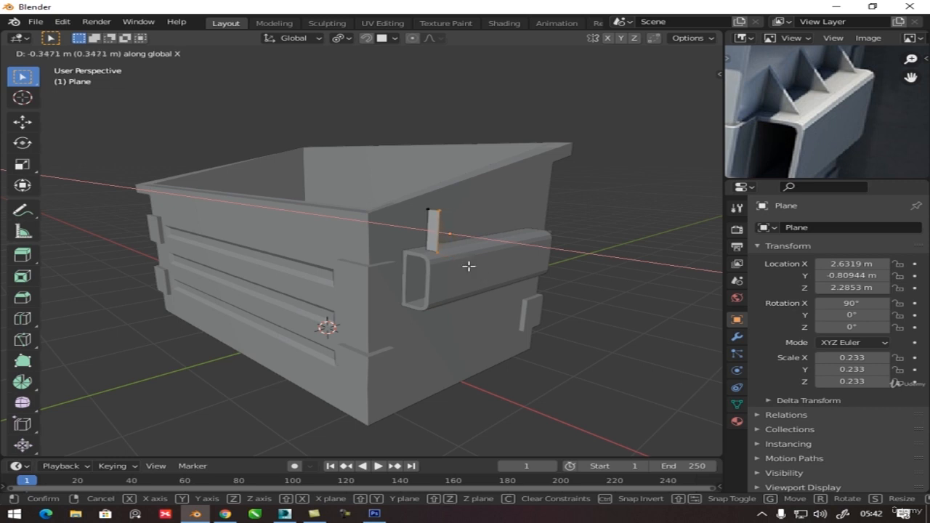
click(468, 266)
key(Tab)
Move the narrow plane along X by about -0.118 m towards the dumpster's side wall.
mouse_move(469, 266)
middle_down()
mouse_move(463, 260)
mouse_move(405, 288)
mouse_move(471, 271)
middle_up()
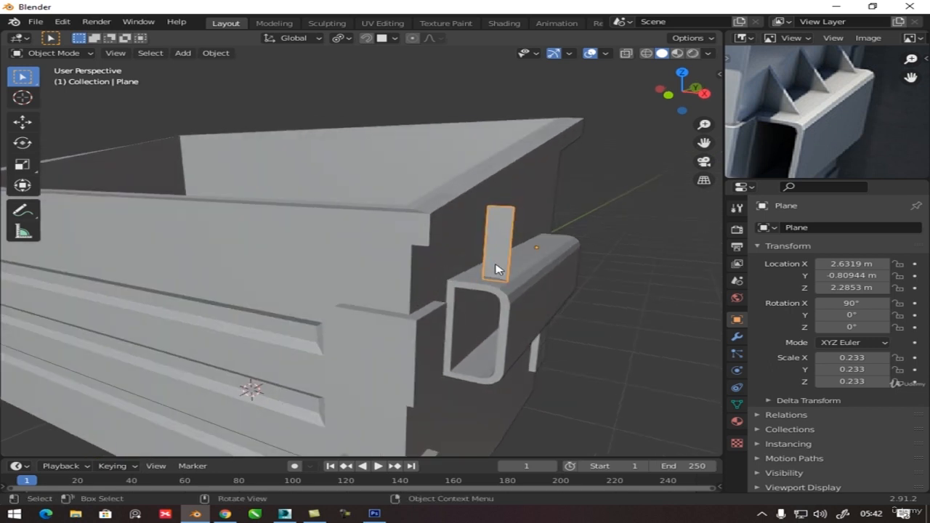
key(g)
key(x)
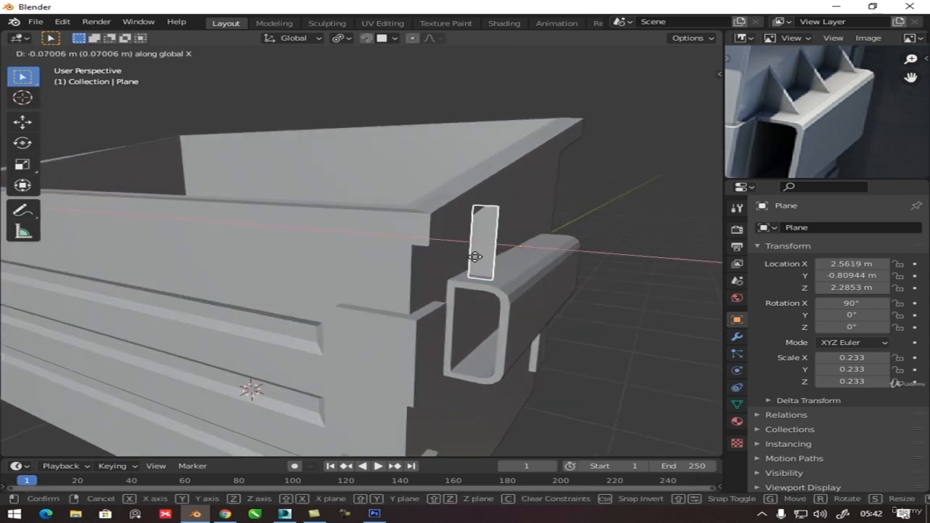
click(458, 252)
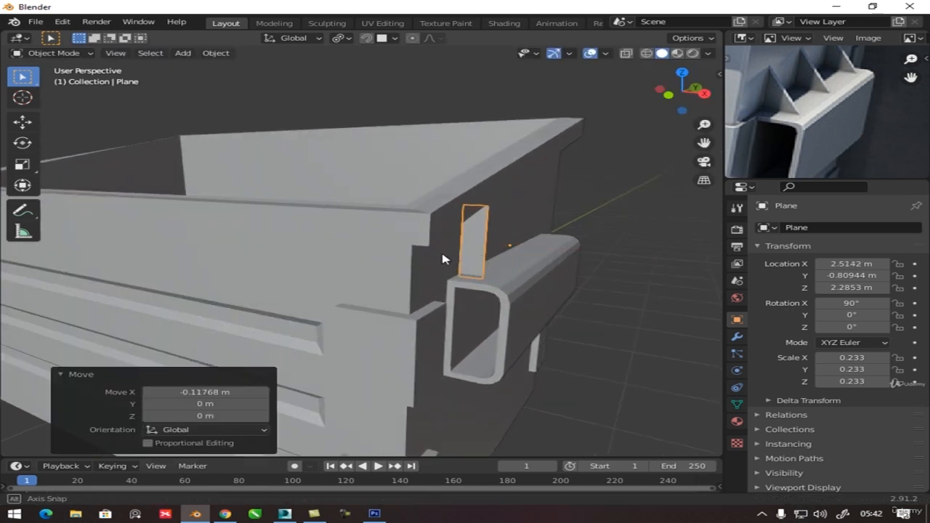
Scale the narrow plane down slightly along Z, to a local Y scale of about 0.216, so it fits above the fork pocket.
middle_drag(458, 252, 452, 326)
scroll(425, 223, up, 2)
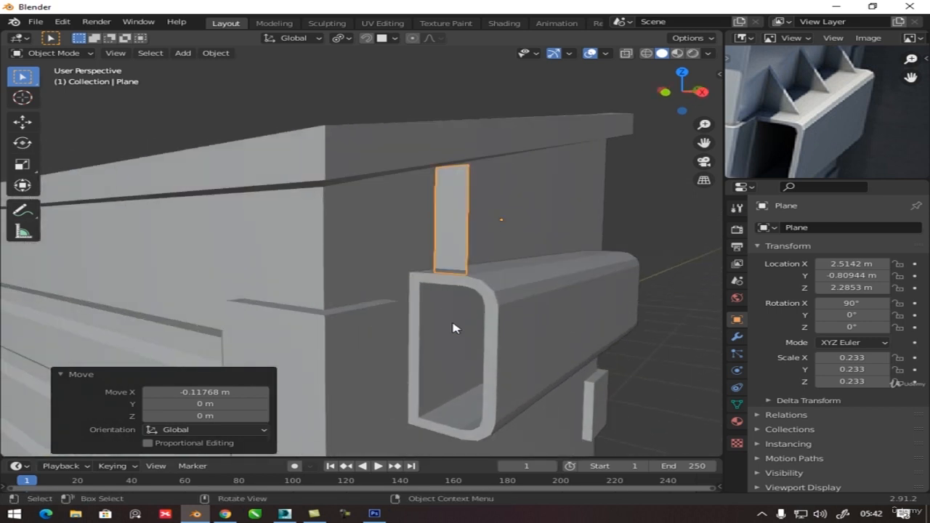
key(s)
key(z)
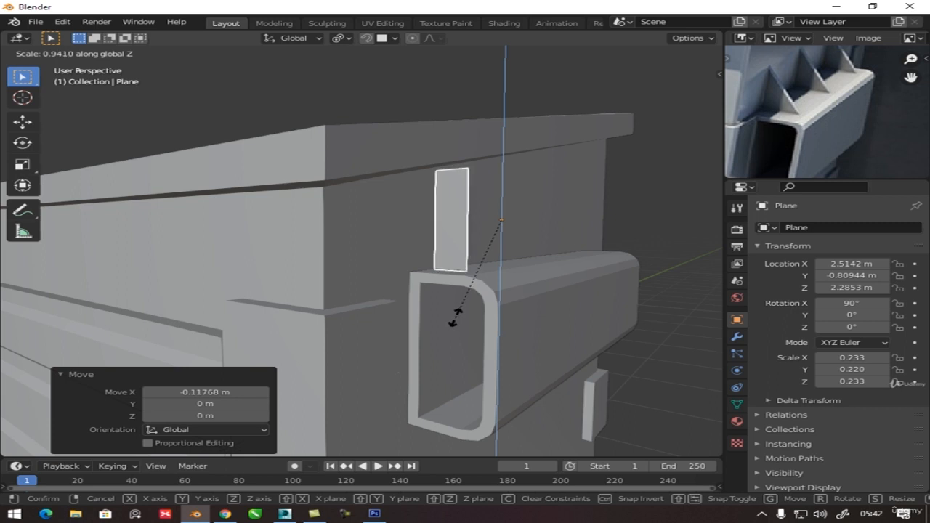
click(468, 264)
Try to merge the plane's two top vertices at their center.
key(Tab)
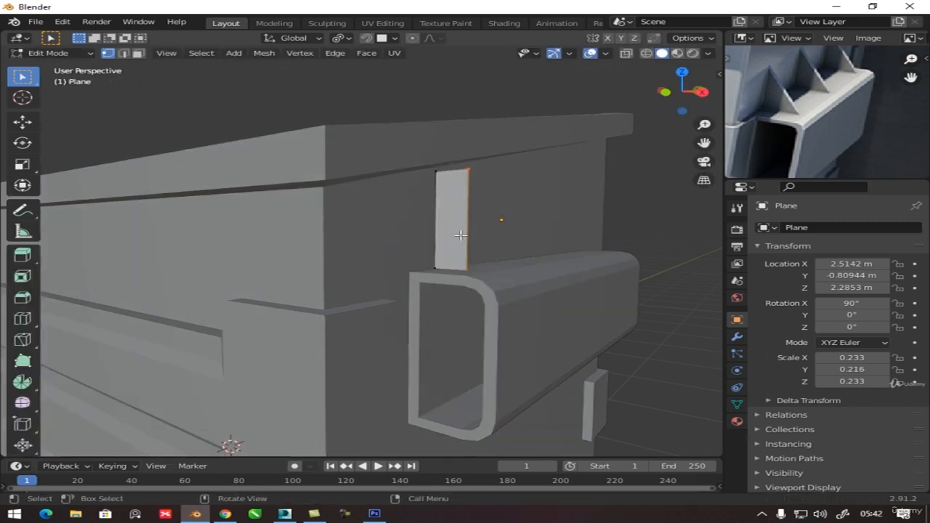
middle_drag(461, 235, 472, 259)
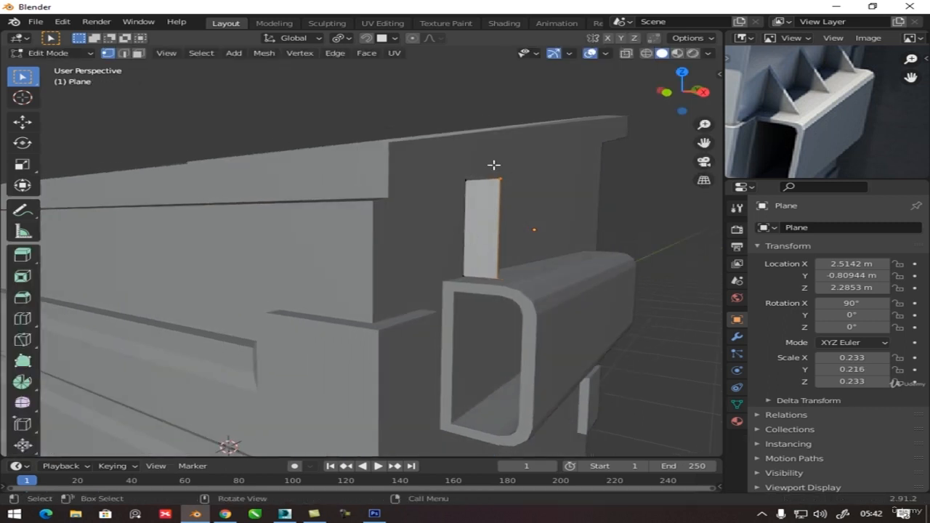
drag(529, 156, 425, 204)
key(m)
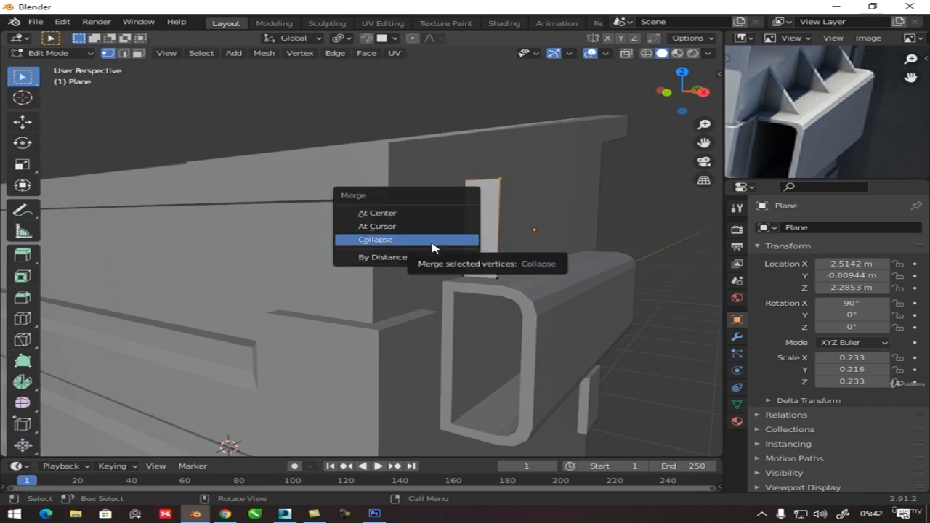
click(389, 214)
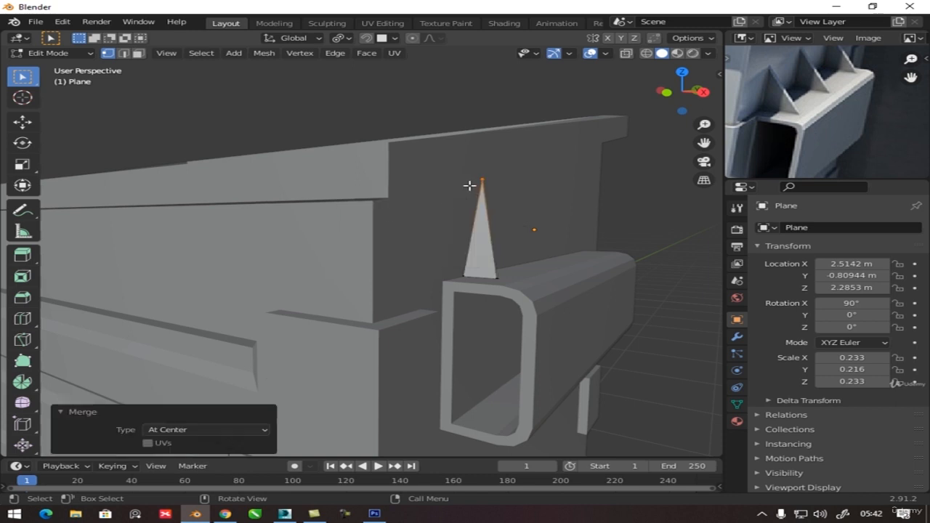
middle_drag(473, 229, 492, 198)
key(ctrl+z)
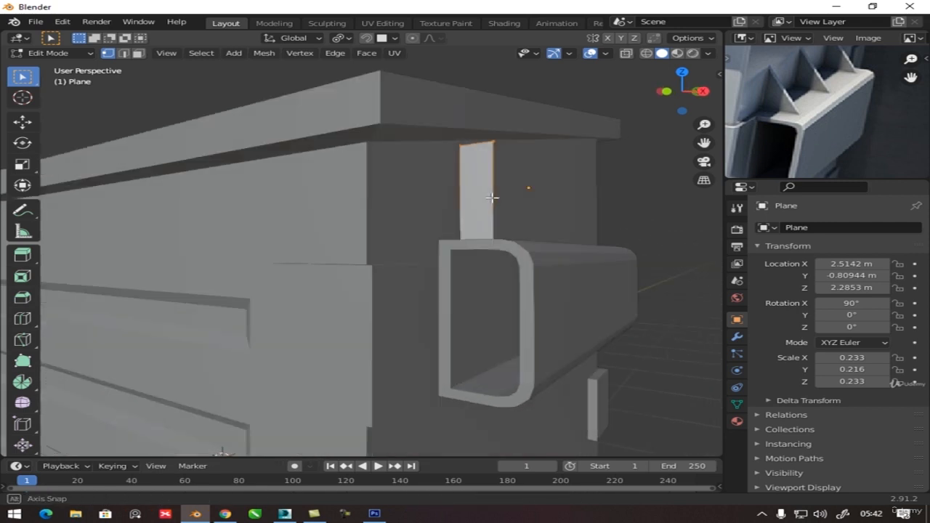
Merge the plane's two top vertices at the last selected one, on the wall side, to form a right-triangle rib.
click(512, 157)
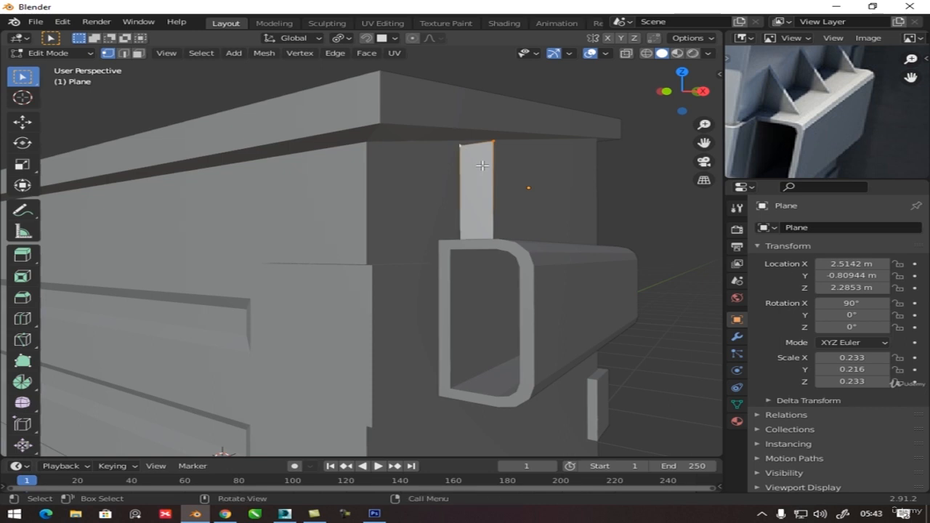
key(m)
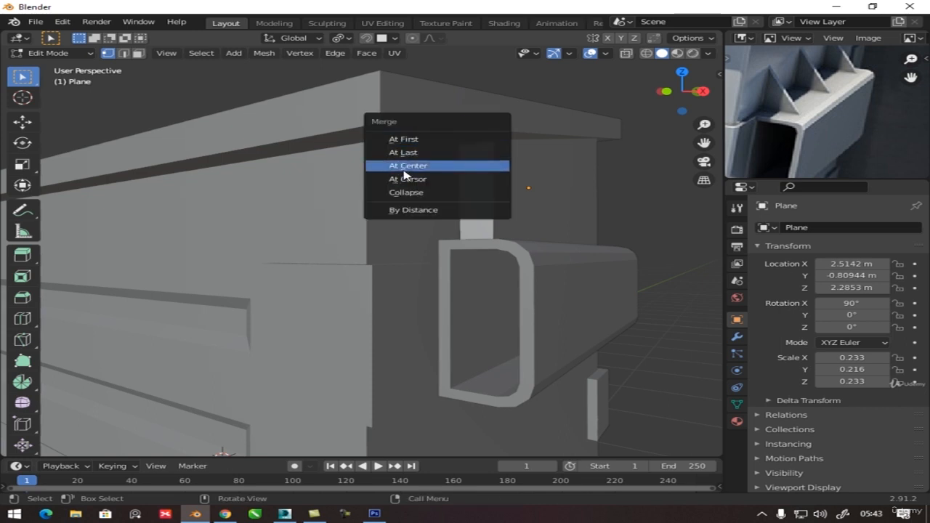
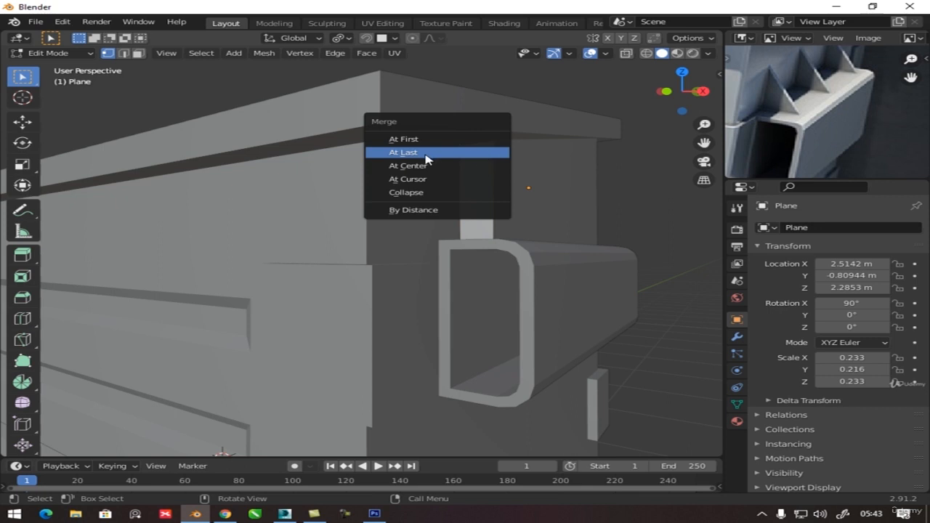
click(426, 156)
middle_drag(434, 167, 373, 215)
key(Tab)
middle_drag(371, 271, 356, 286)
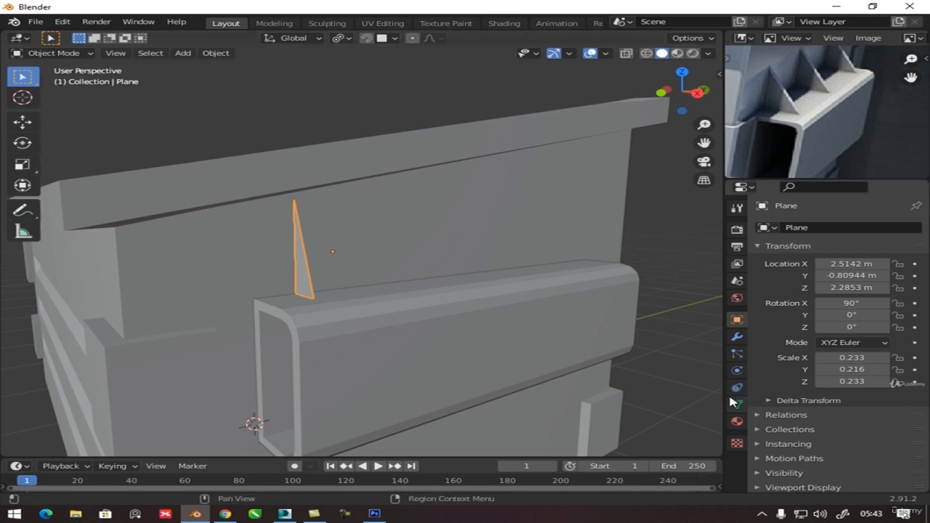
Add a Solidify modifier to the triangular rib with a thickness of 0.12 m.
click(737, 336)
click(809, 228)
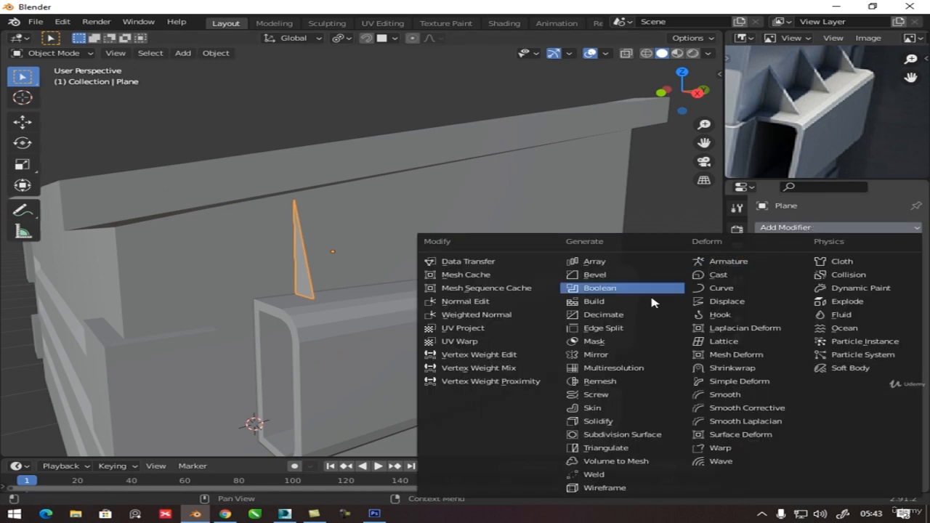
click(607, 422)
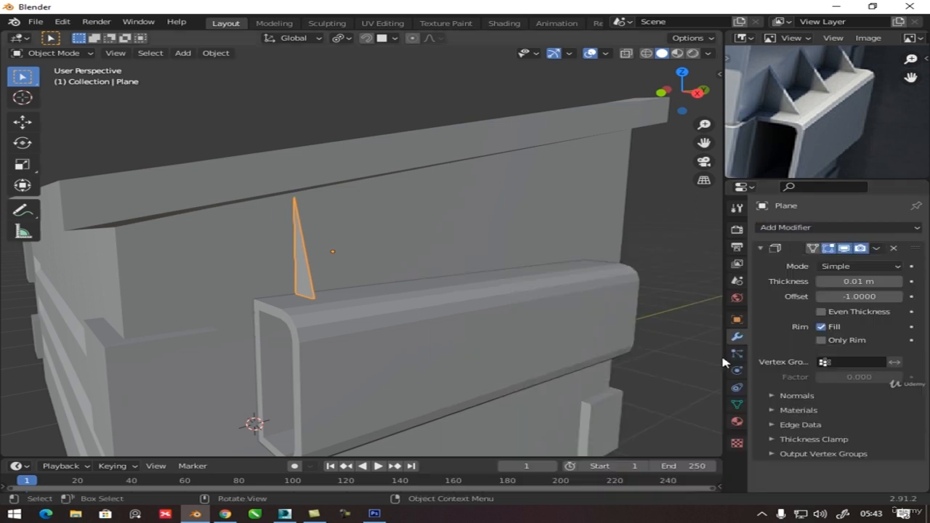
drag(859, 281, 879, 281)
middle_drag(627, 307, 511, 319)
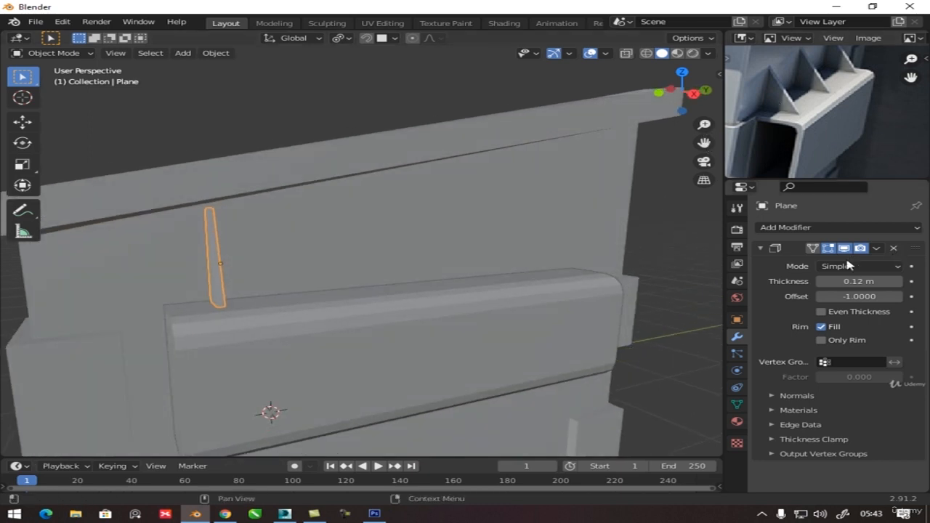
Add an Array modifier to the rib and set its relative offset factor X to 0.
click(761, 249)
click(776, 229)
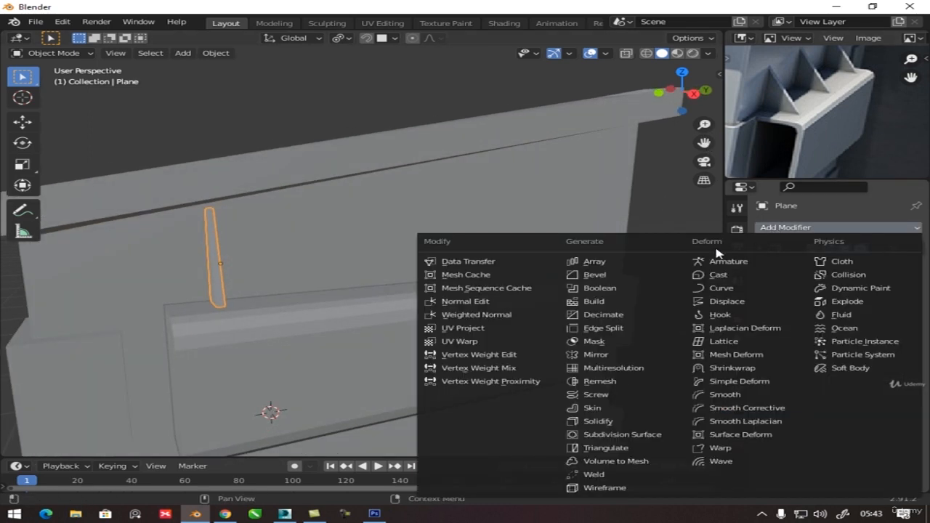
click(610, 263)
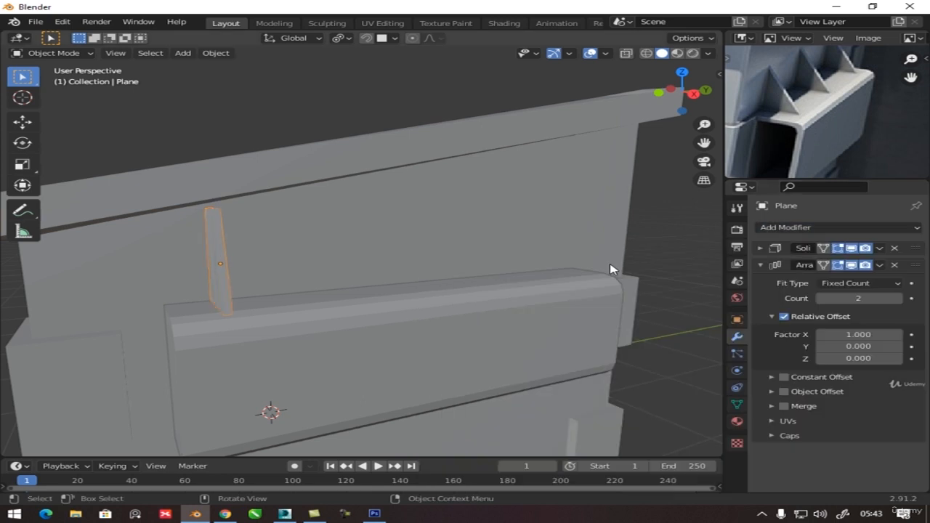
drag(847, 338, 872, 347)
click(854, 334)
text(0)
key(Return)
Set the array's relative offset to 0 in Y and -24.1 in Z, with a count of 3 ribs along the pocket.
click(857, 346)
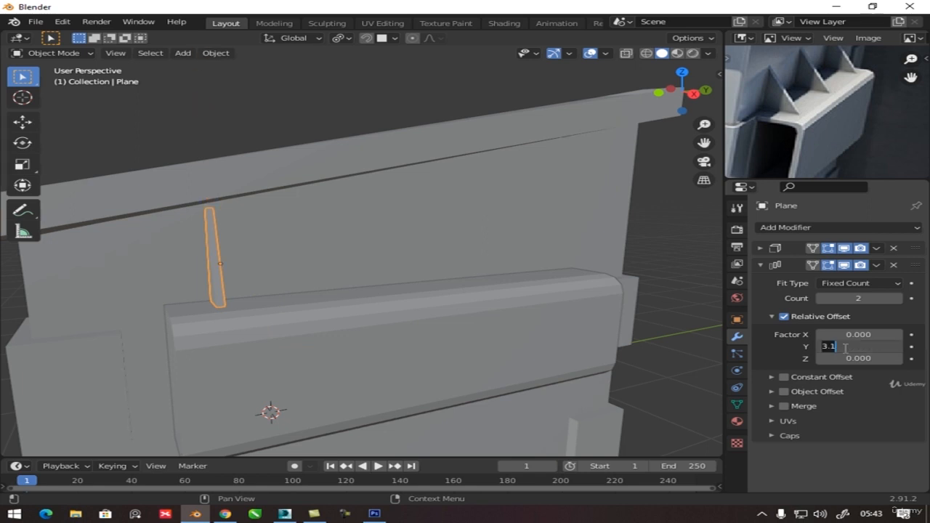
text(0)
key(Return)
drag(858, 358, 698, 358)
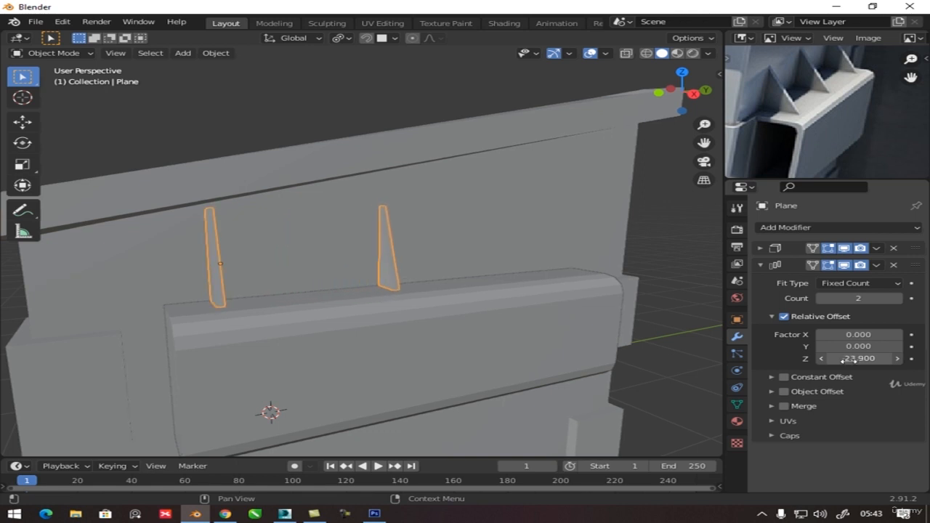
click(899, 299)
middle_drag(437, 305, 465, 304)
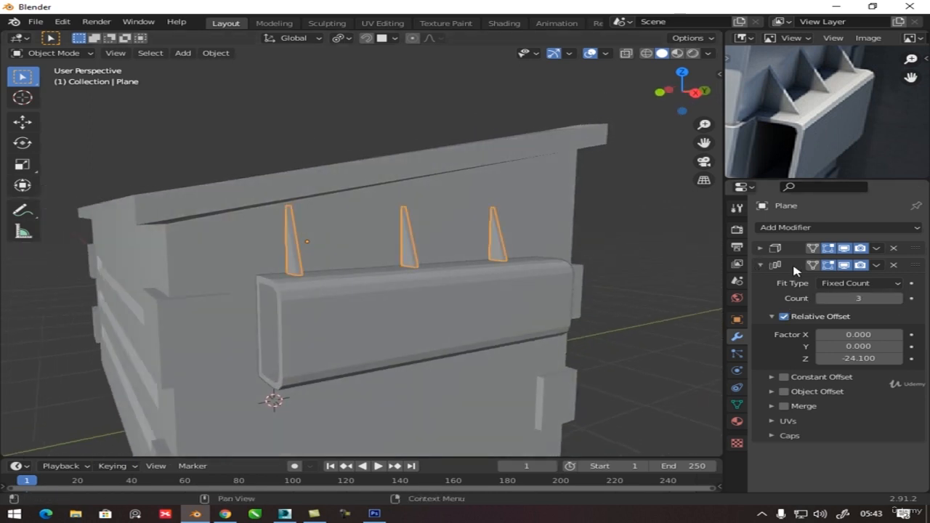
Try to apply the Array modifier ahead of Solidify, undo it, and toggle the Solidify modifier's viewport display.
key(ctrl+a)
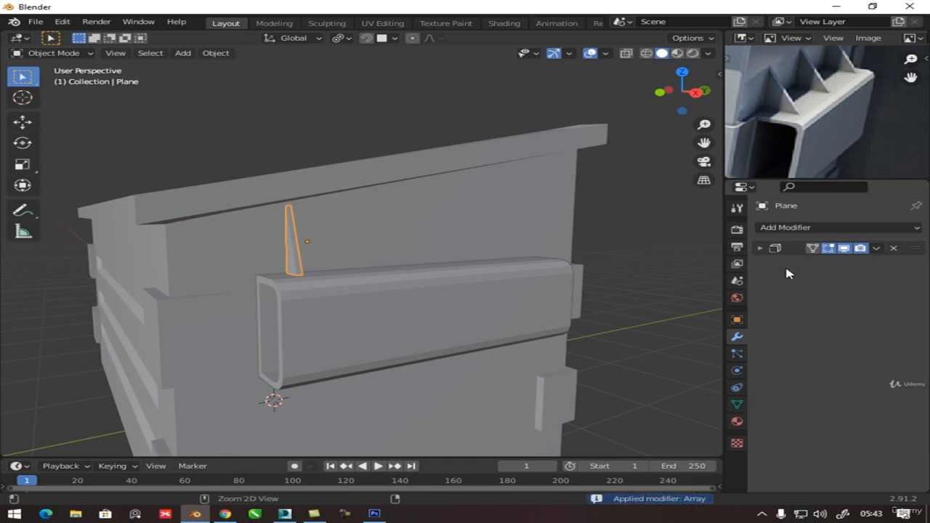
key(ctrl+z)
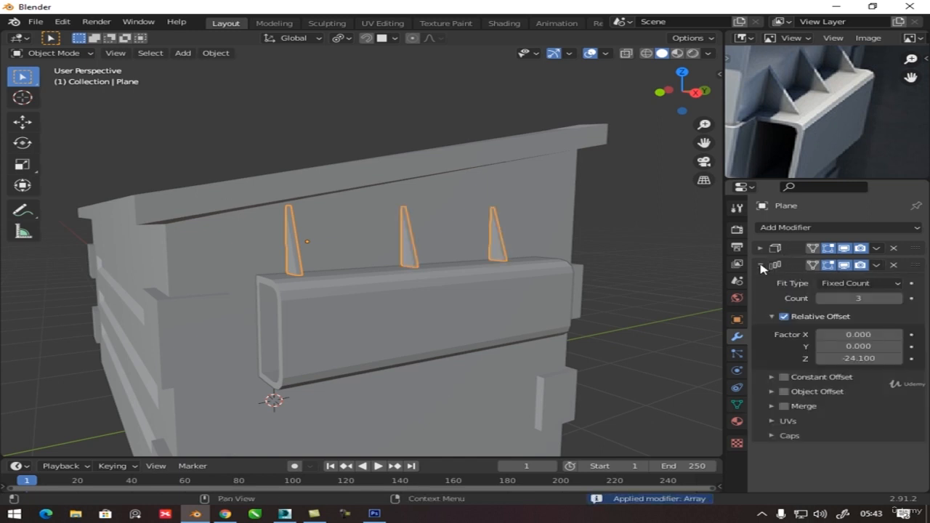
click(843, 264)
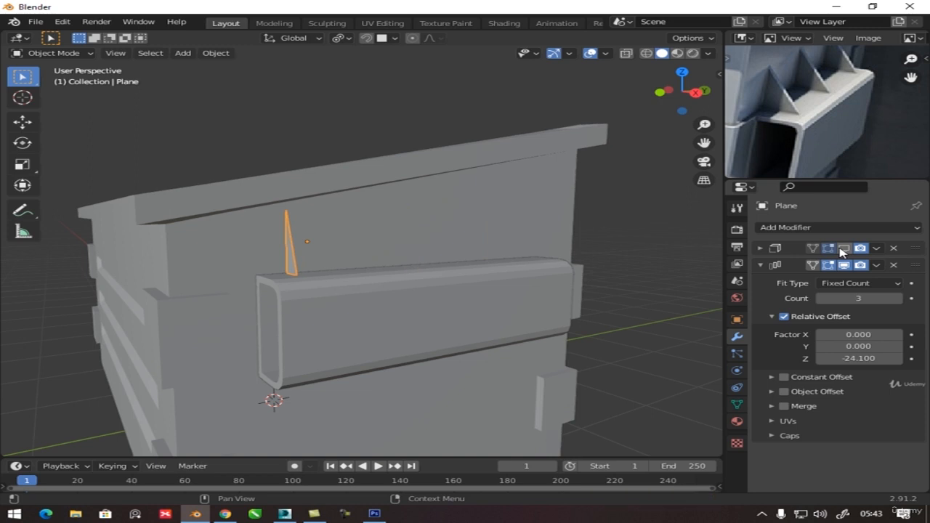
click(844, 265)
Apply the rib's Solidify modifier first and its Array modifier second.
key(ctrl+a)
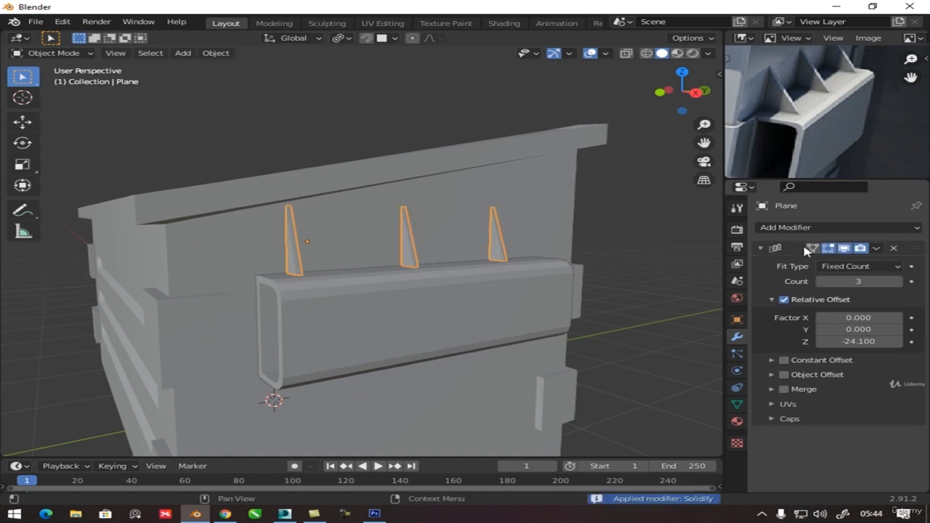
click(760, 249)
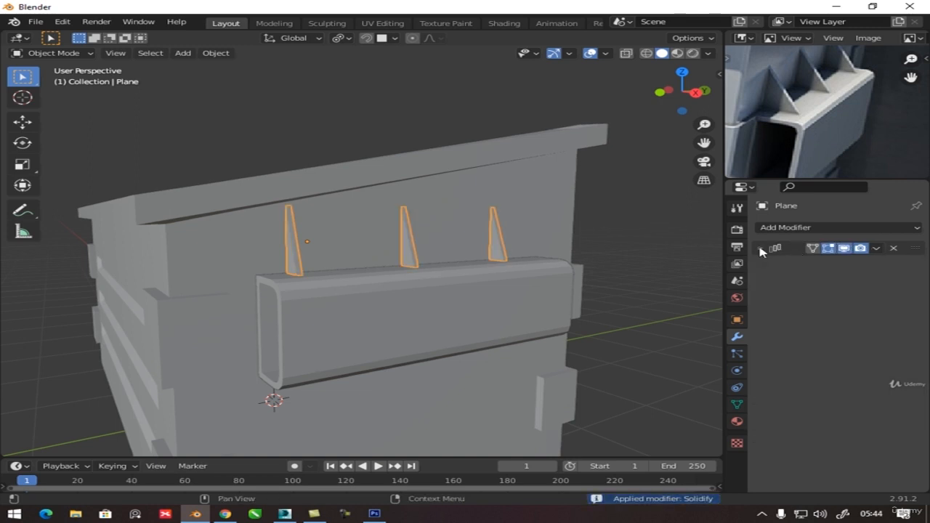
key(ctrl+a)
middle_drag(539, 268, 515, 269)
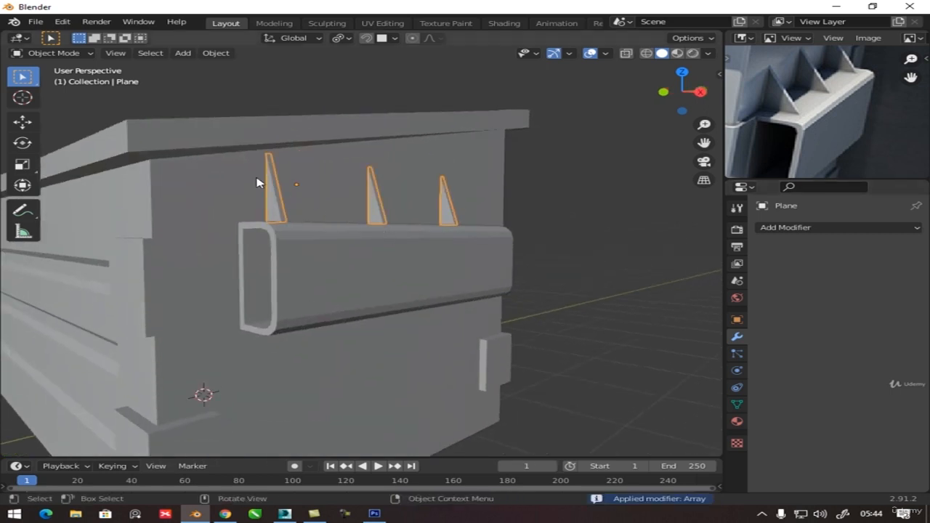
Set the origin of the three ribs to their geometry.
click(216, 53)
mouse_move(236, 79)
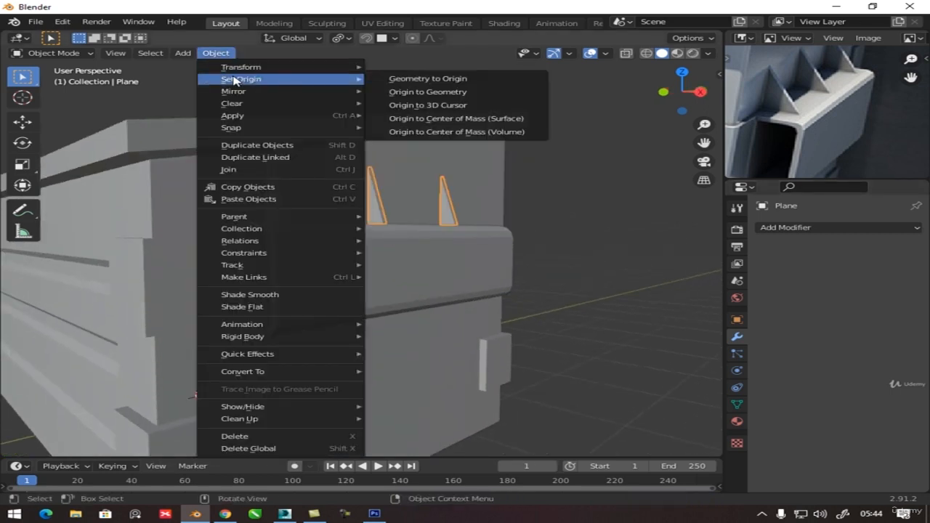
click(412, 95)
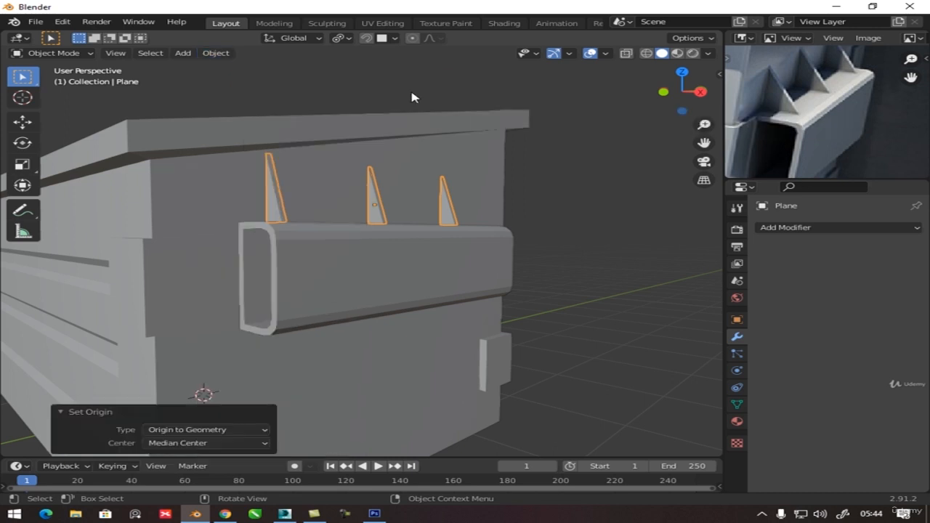
middle_drag(411, 95, 426, 248)
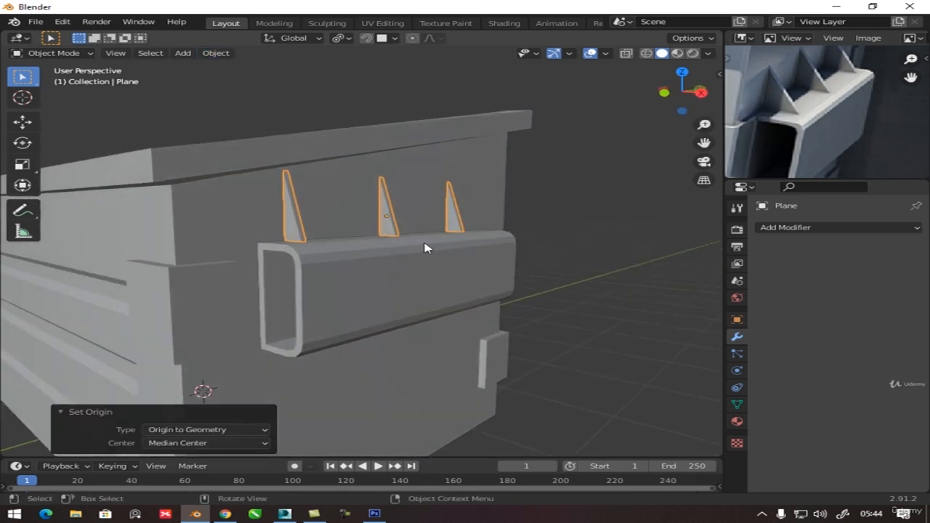
Add a Mirror modifier to the ribs and turn off all of its mirror axes.
click(392, 290)
click(390, 220)
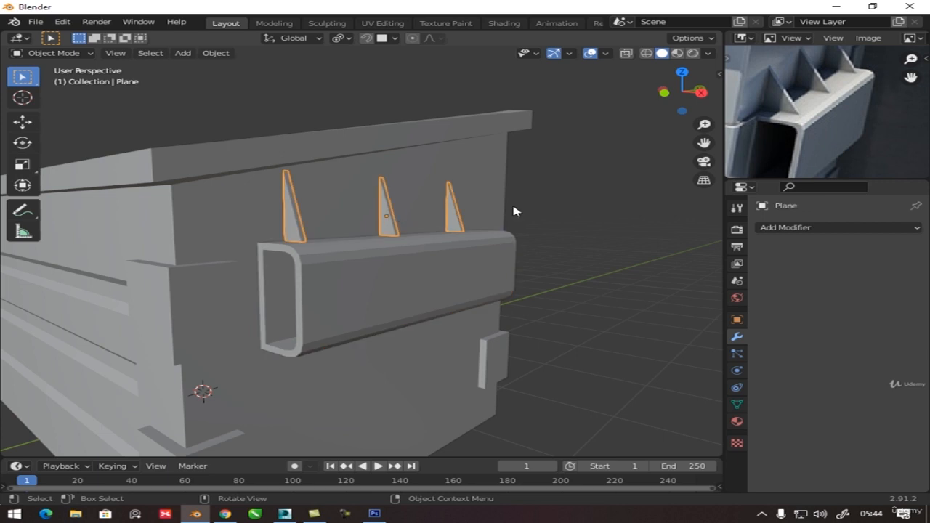
click(775, 228)
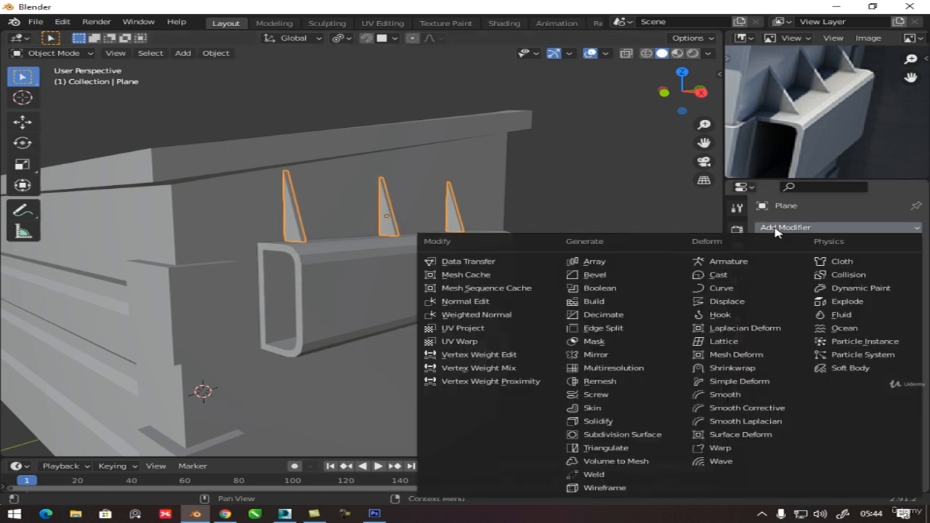
click(603, 356)
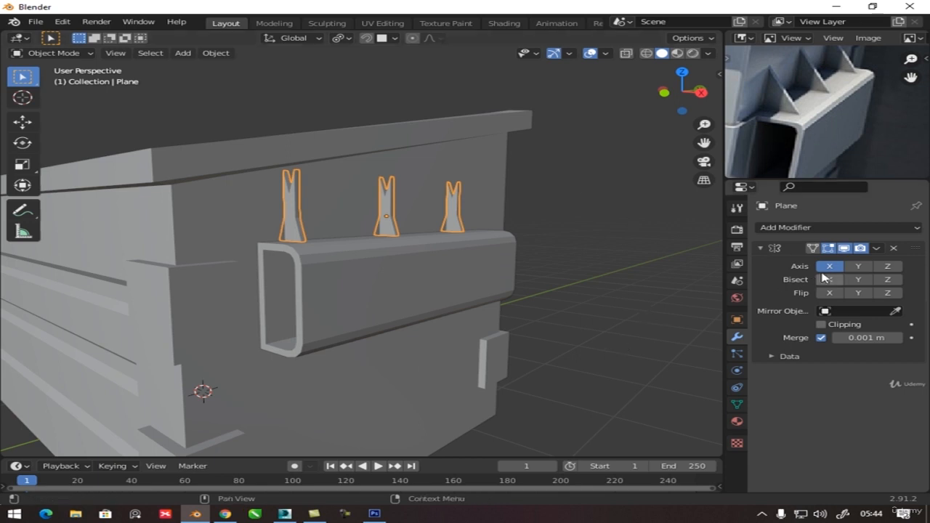
click(858, 265)
click(884, 266)
click(883, 266)
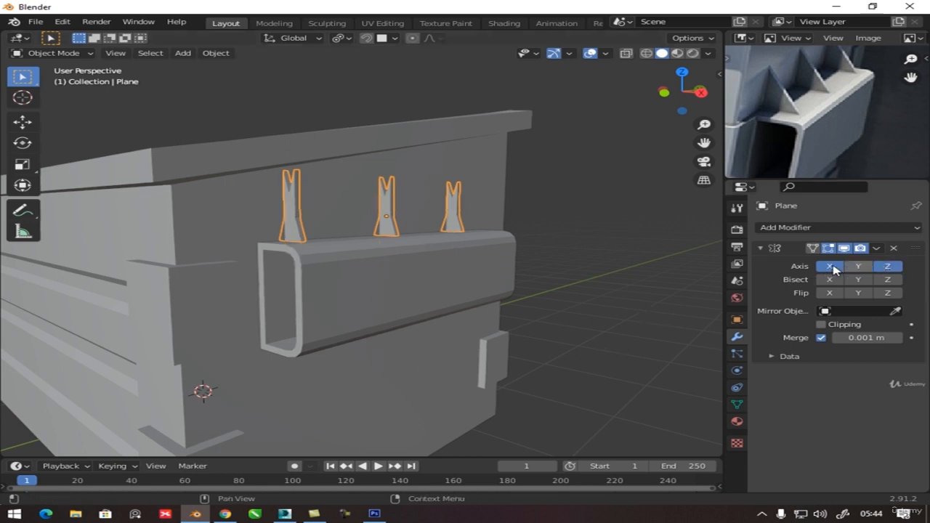
click(858, 265)
click(831, 266)
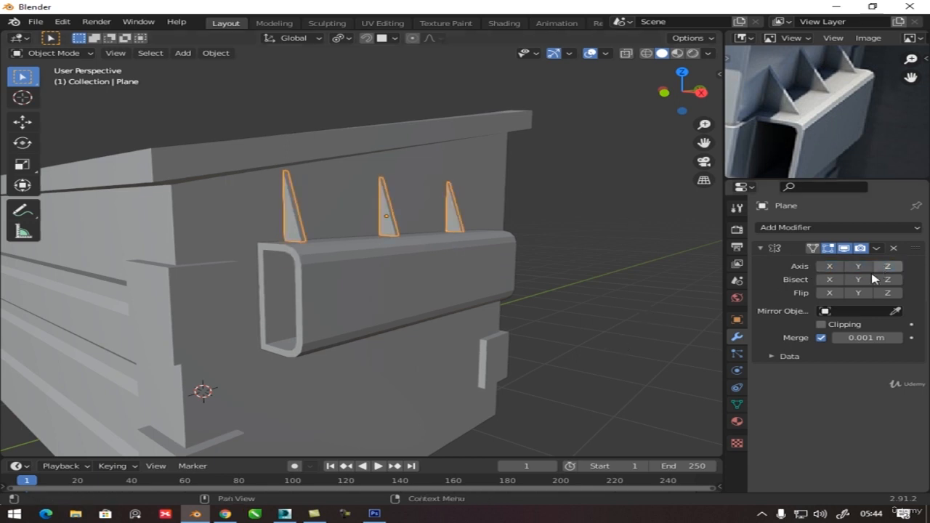
Use the fork pocket as the ribs' mirror object and mirror them along the Z axis only.
click(896, 311)
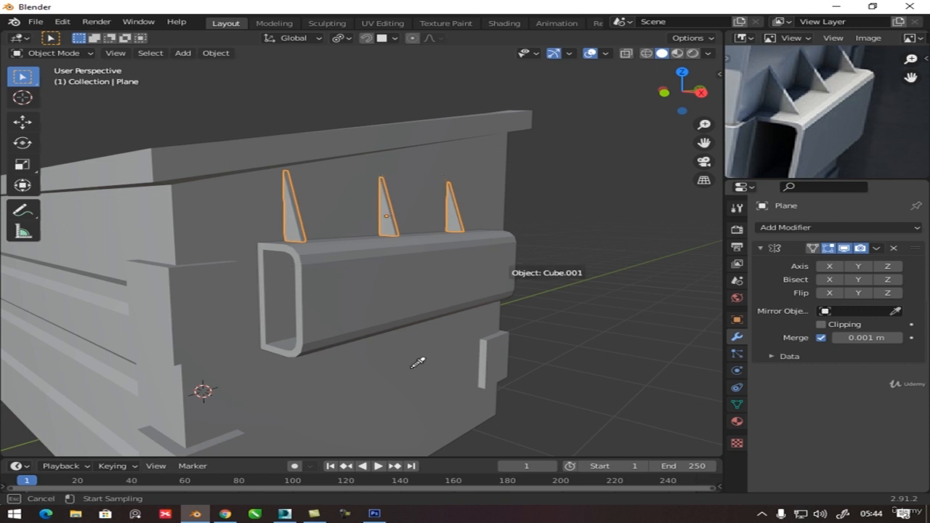
click(415, 282)
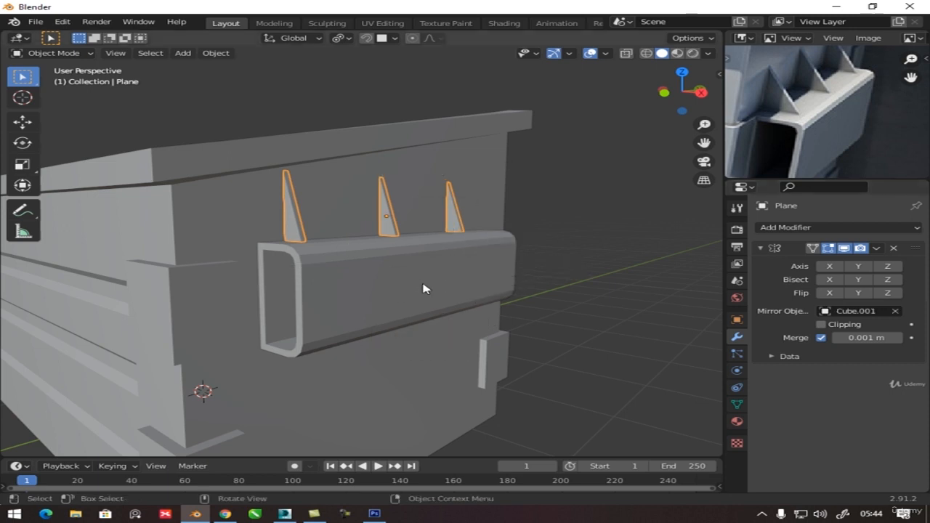
middle_drag(424, 289, 431, 253)
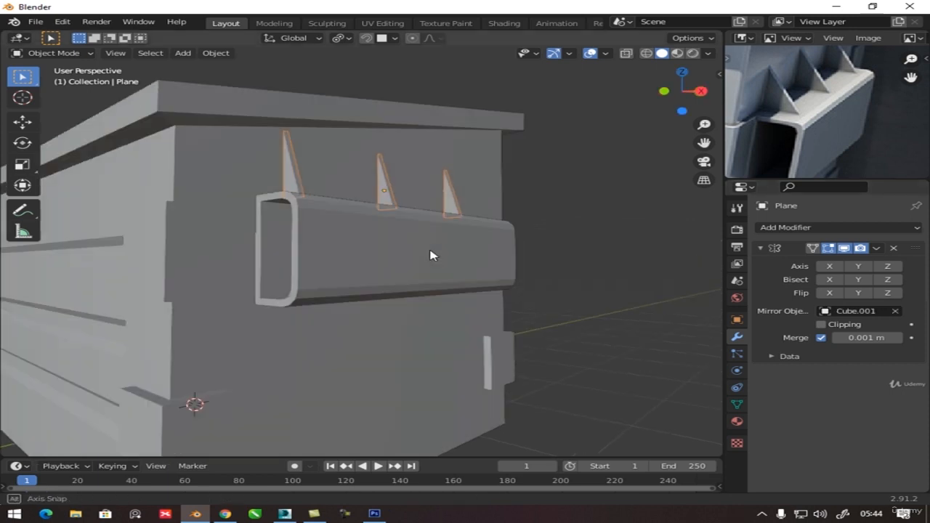
click(830, 266)
click(858, 266)
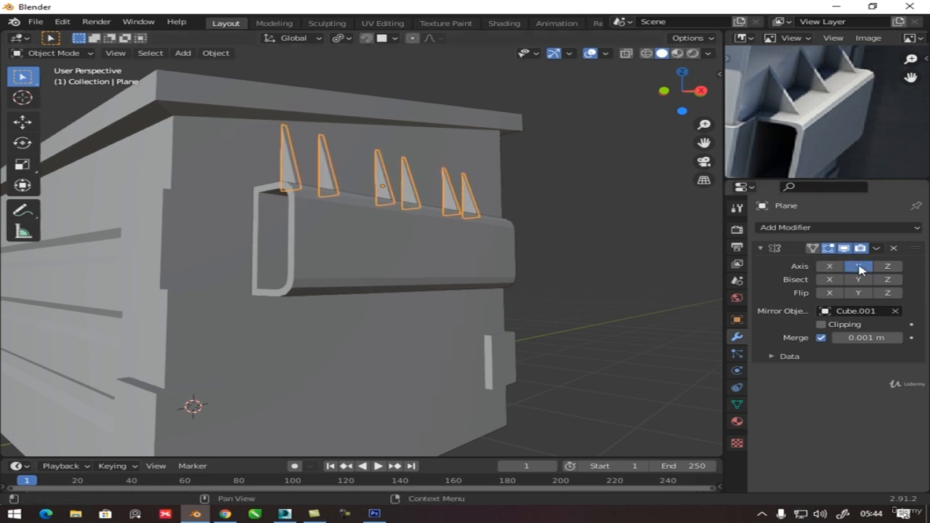
click(858, 266)
click(829, 266)
click(829, 266)
click(887, 266)
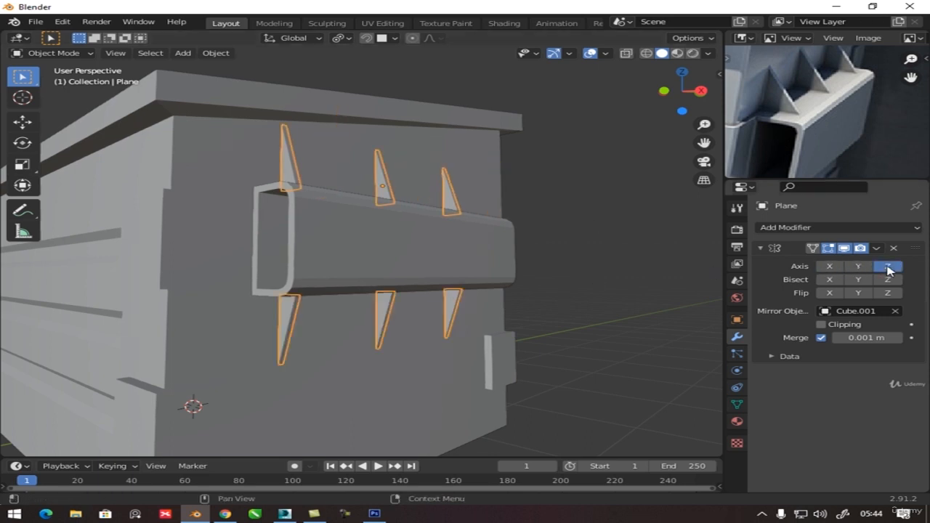
Apply the ribs' Mirror modifier and join the ribs with the fork pocket into one object.
mouse_move(423, 288)
middle_down()
mouse_move(464, 284)
mouse_move(435, 287)
middle_up()
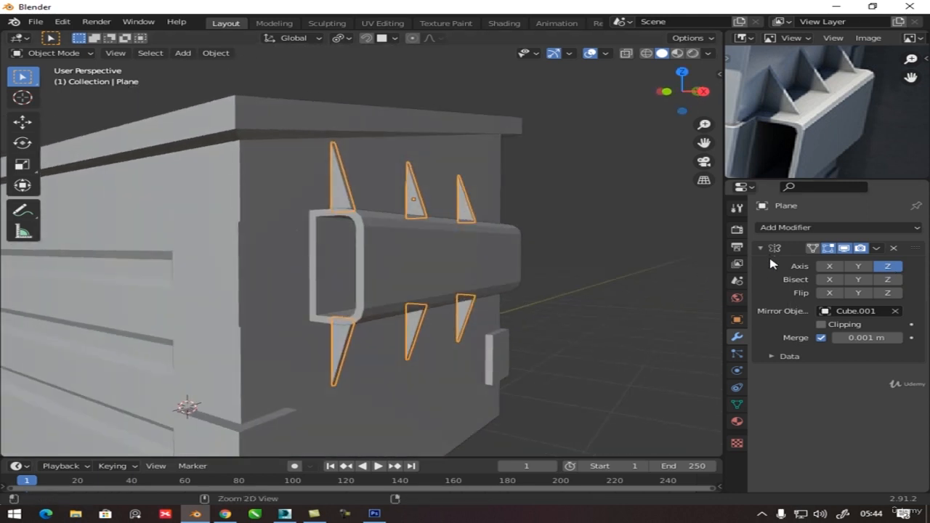
key(ctrl+a)
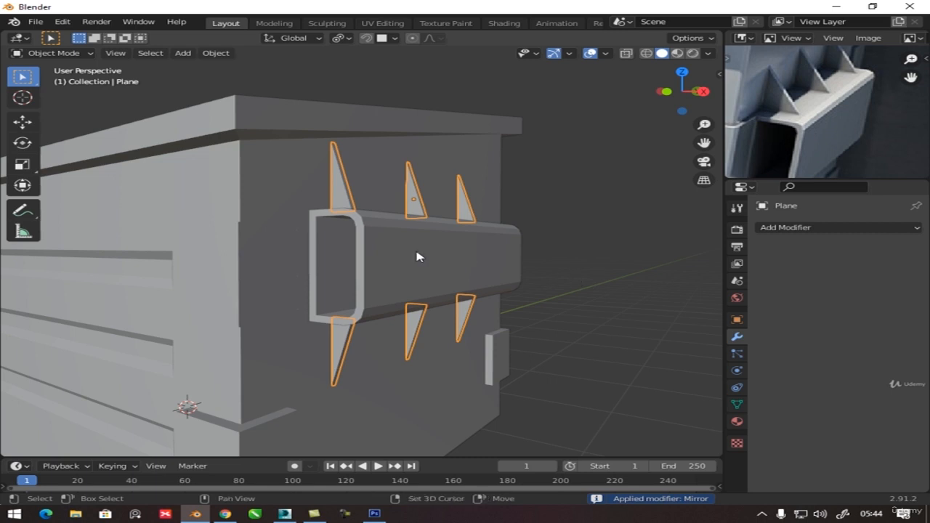
click(378, 248)
middle_drag(414, 276, 414, 279)
key(ctrl+j)
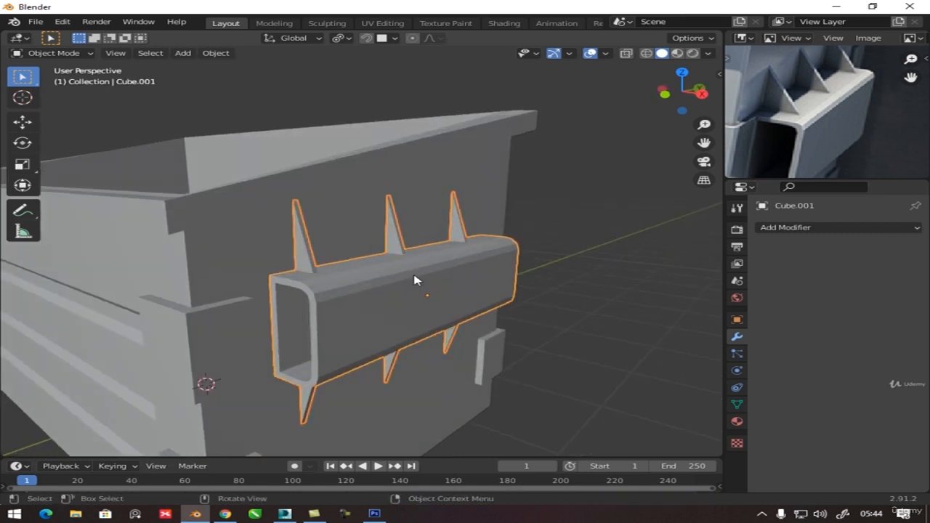
Add a Mirror modifier to the ribbed fork pocket with the dumpster body as its mirror object.
scroll(409, 287, down, 4)
middle_drag(409, 288, 153, 314)
middle_drag(298, 309, 290, 232)
click(312, 380)
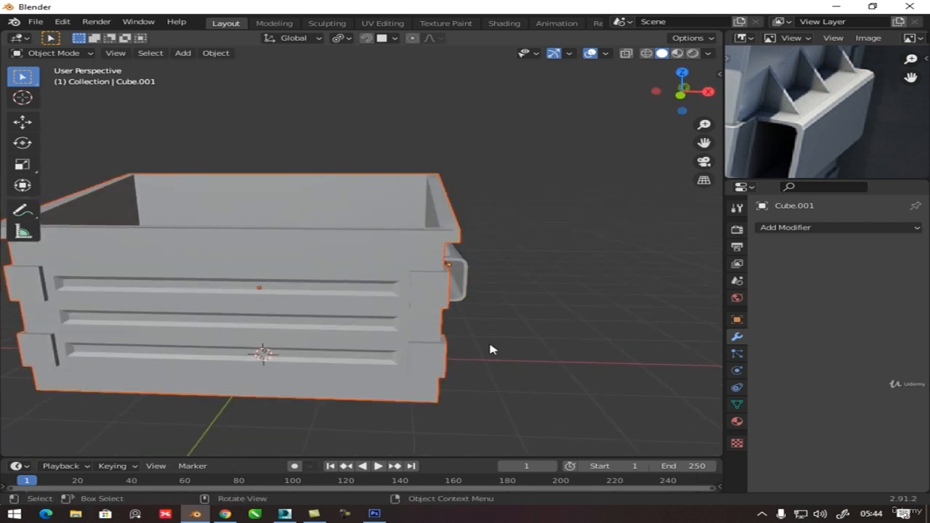
click(465, 286)
click(788, 227)
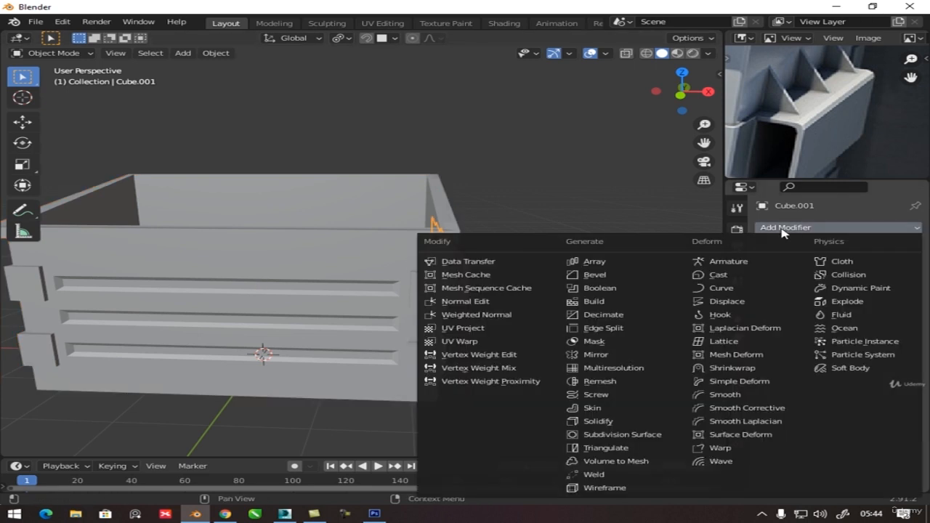
click(594, 356)
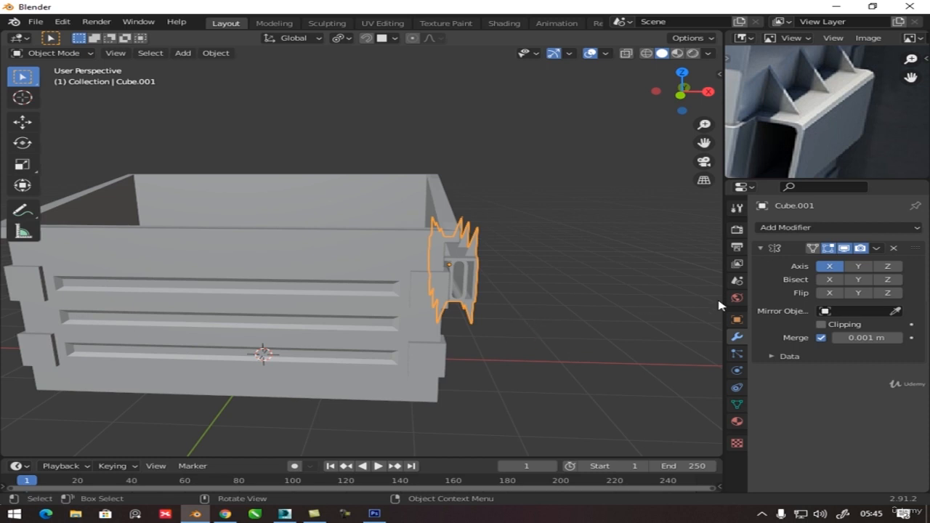
click(895, 311)
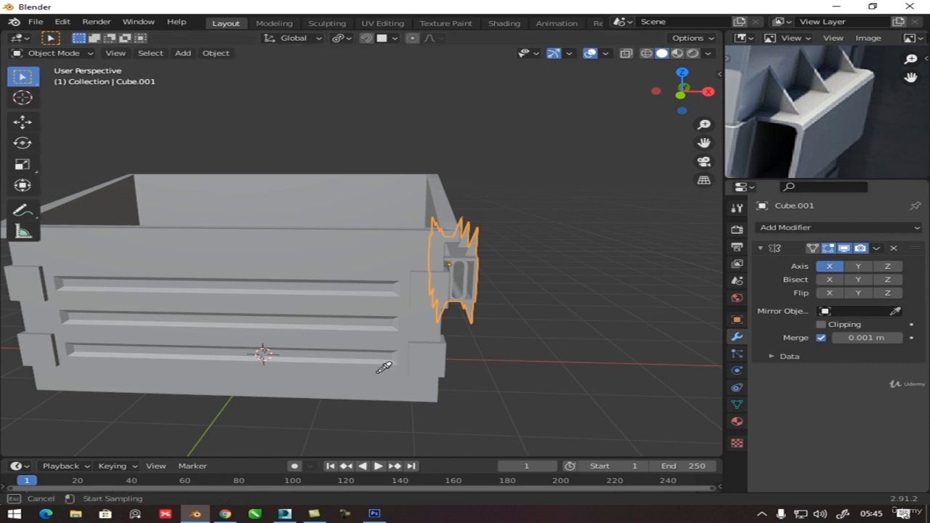
click(262, 243)
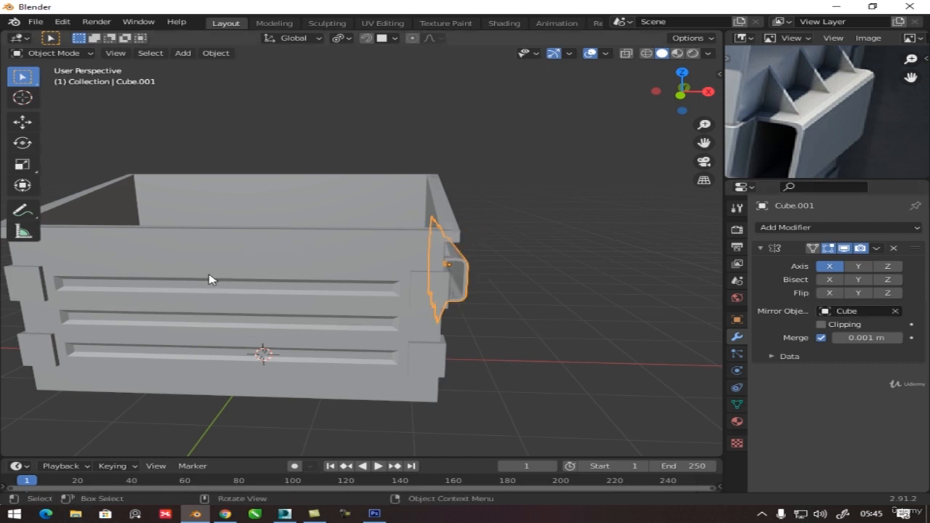
Switch the fork pocket's mirror axis to Y only, placing a copy on the dumpster's opposite side.
middle_drag(208, 279, 361, 276)
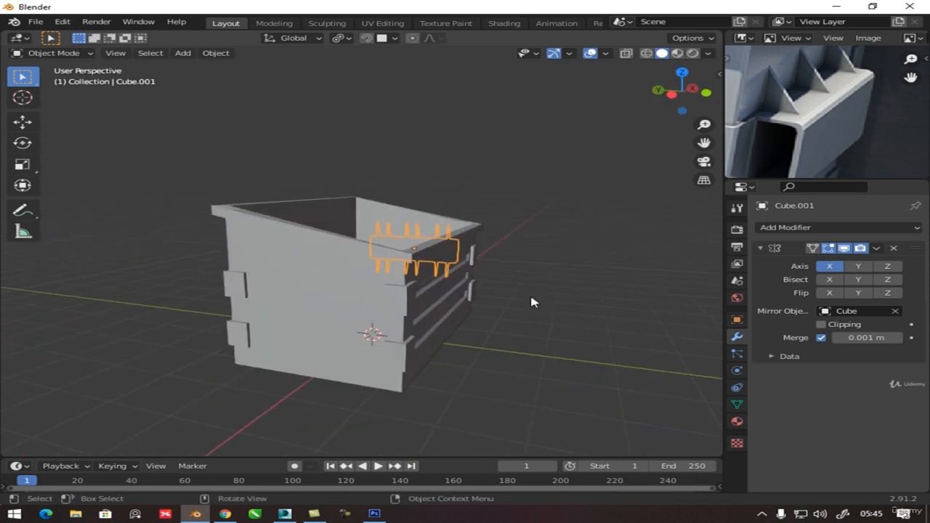
click(830, 268)
click(859, 267)
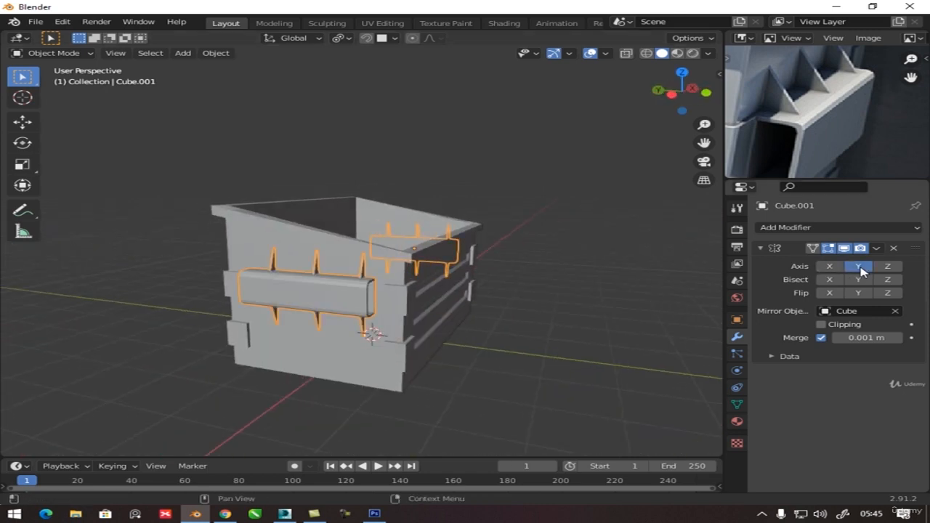
middle_drag(492, 307, 384, 321)
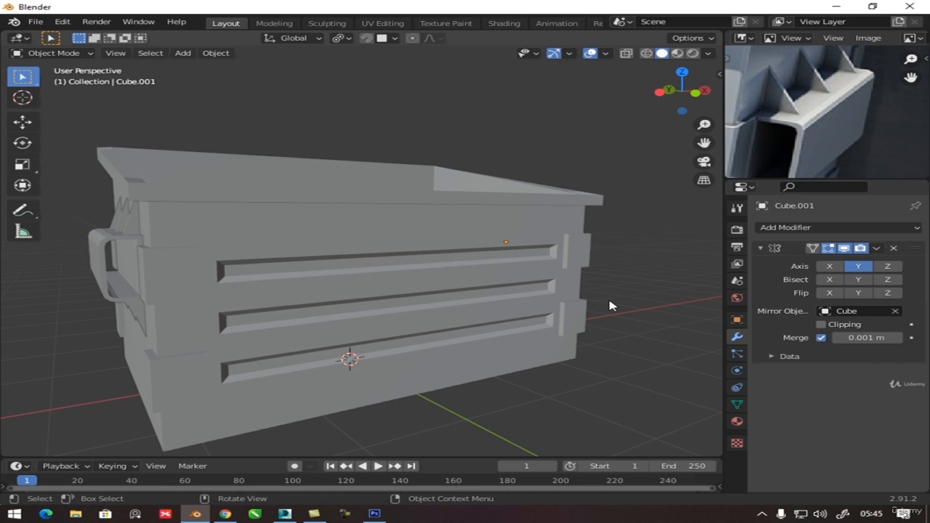
Try the Random colour option for the solid viewport shading.
scroll(832, 100, down, 5)
middle_drag(784, 149, 831, 113)
scroll(806, 102, down, 2)
scroll(841, 135, up, 1)
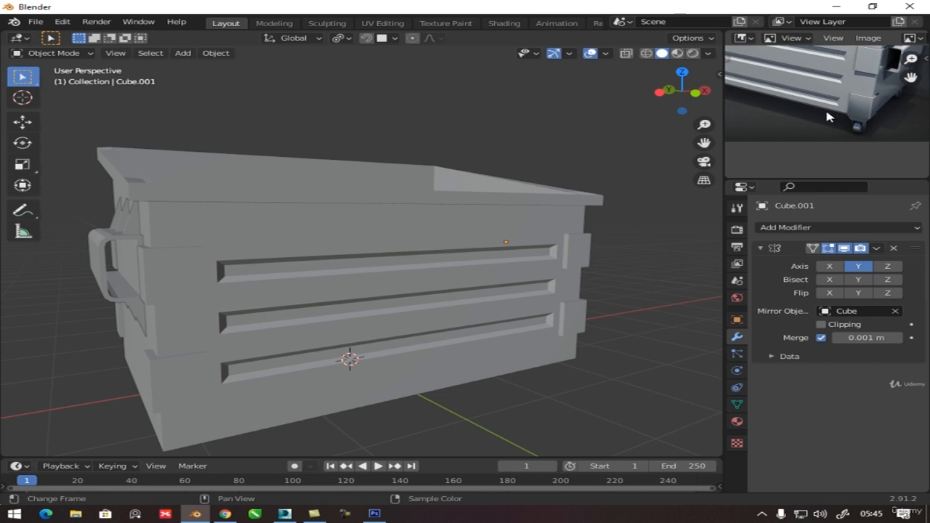
mouse_move(464, 290)
middle_down()
mouse_move(409, 297)
mouse_move(349, 270)
mouse_move(396, 289)
mouse_move(552, 153)
middle_up()
click(708, 53)
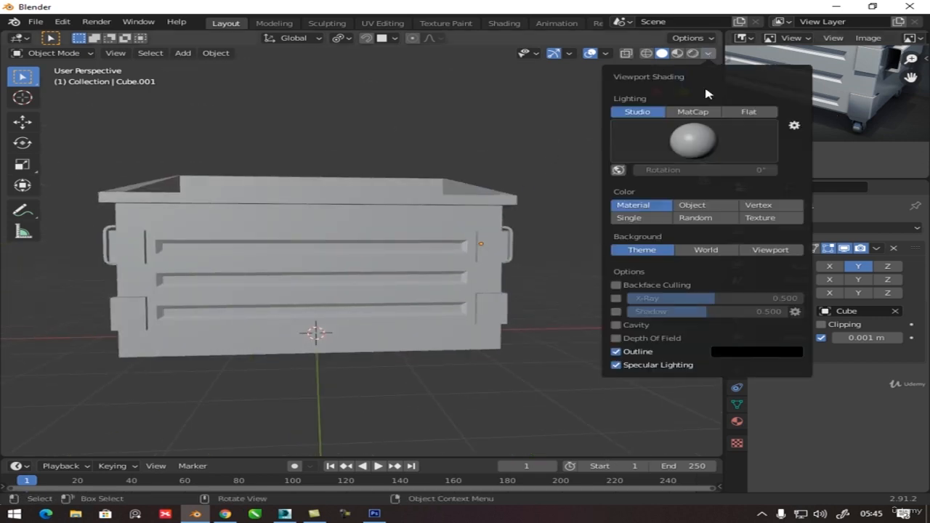
click(695, 218)
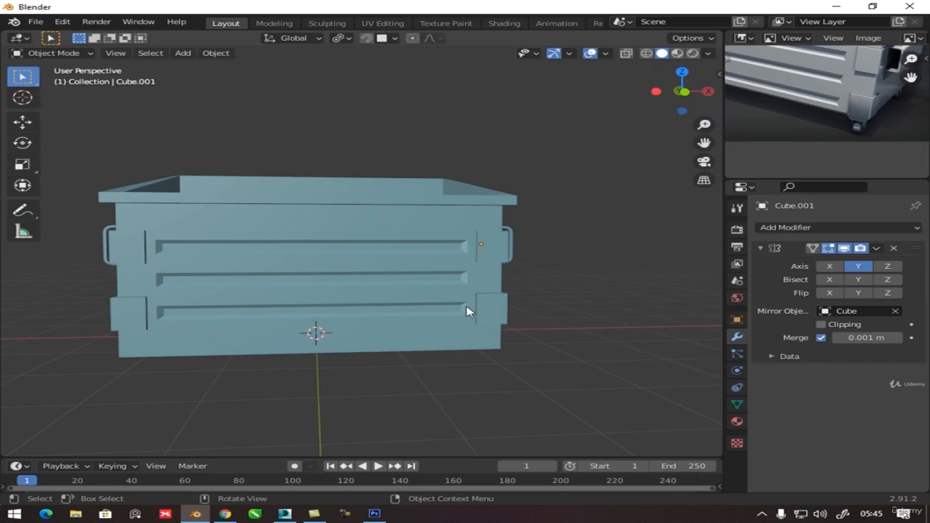
mouse_move(467, 311)
middle_down()
mouse_move(409, 307)
mouse_move(483, 305)
middle_up()
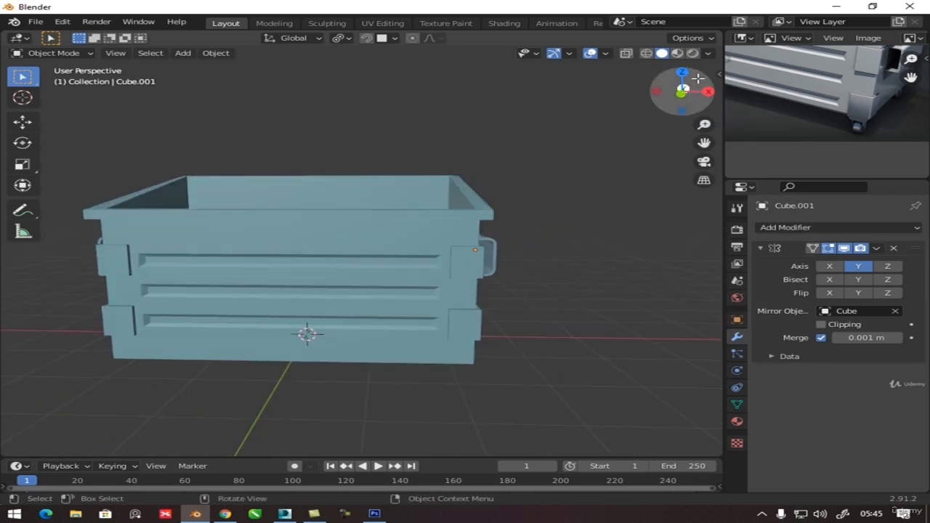
Set the viewport shading colour to Object and enable Shadow and Cavity.
click(708, 53)
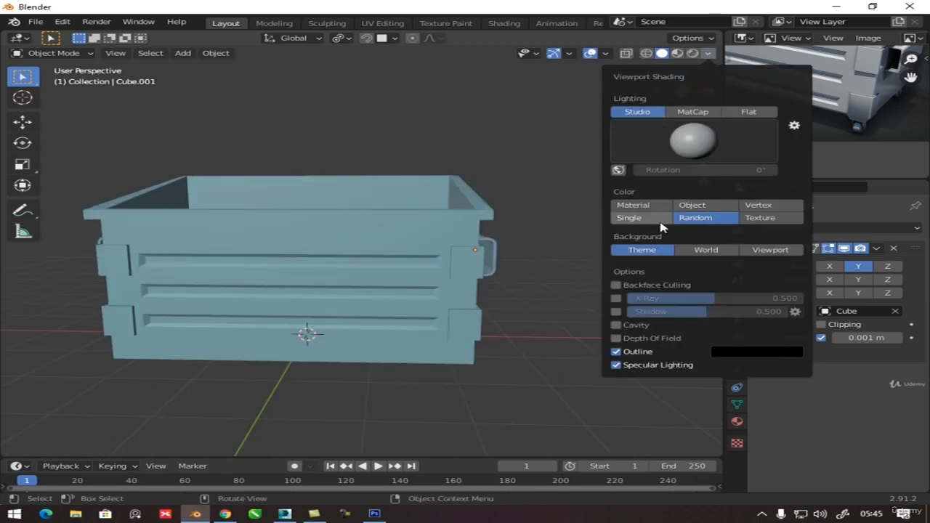
click(693, 208)
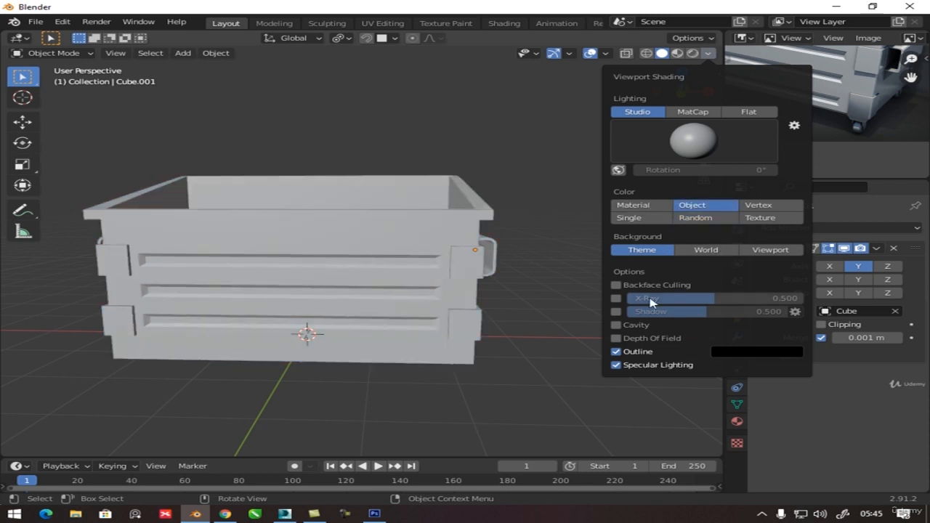
click(616, 312)
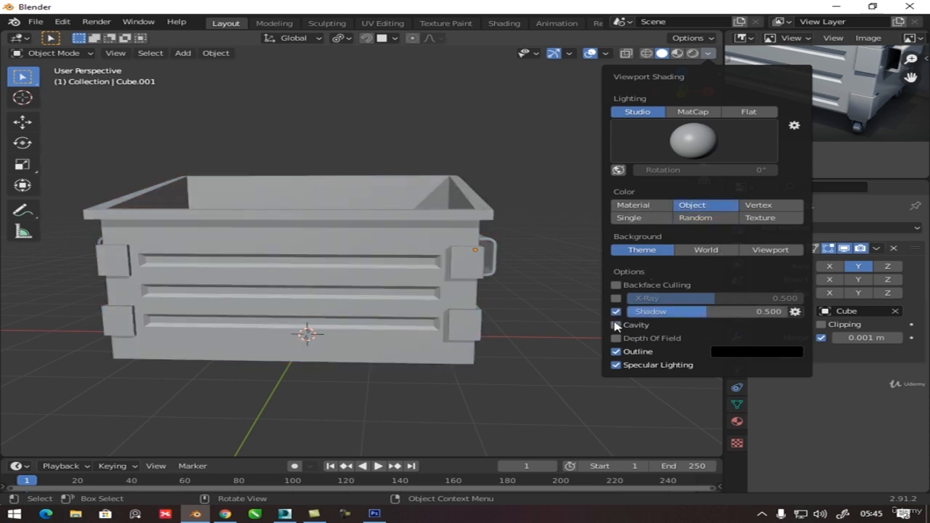
click(617, 325)
mouse_move(512, 263)
middle_down()
mouse_move(557, 262)
mouse_move(486, 269)
mouse_move(419, 248)
mouse_move(467, 270)
mouse_move(428, 288)
mouse_move(500, 253)
middle_up()
scroll(436, 290, up, 2)
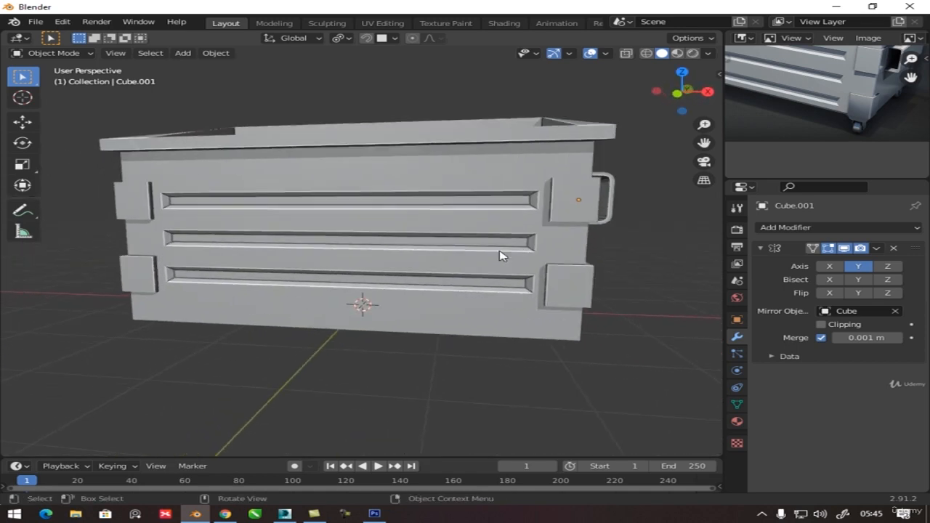
Add a 2 m plane at the world origin and isolate it in local view.
scroll(850, 123, down, 1)
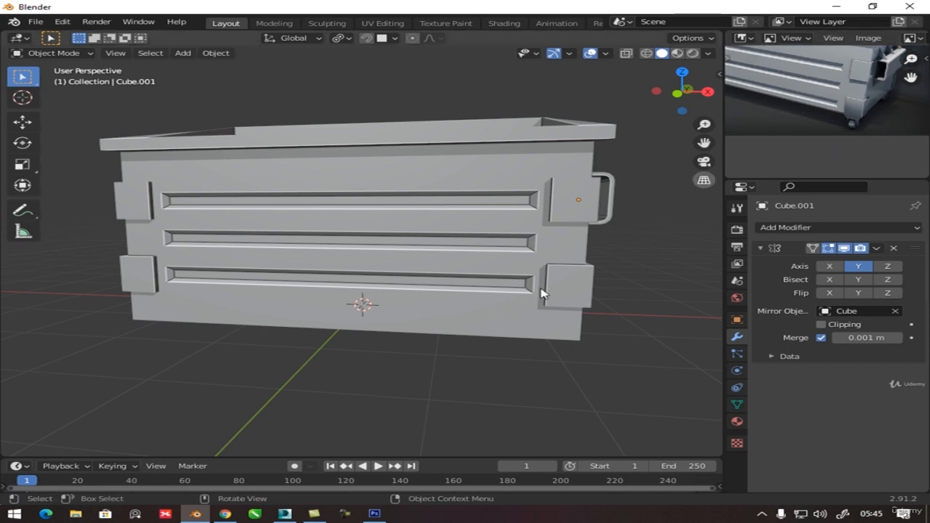
middle_drag(472, 313, 526, 307)
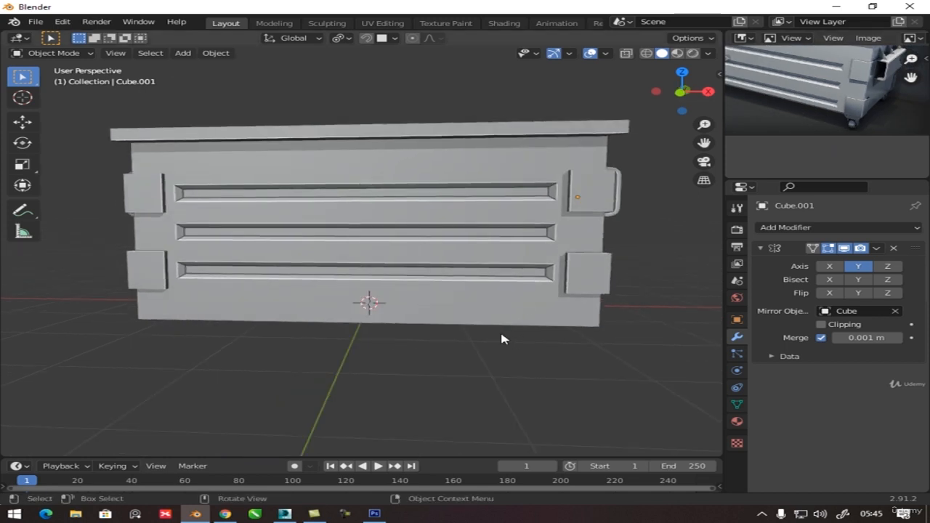
key(shift+a)
mouse_move(354, 231)
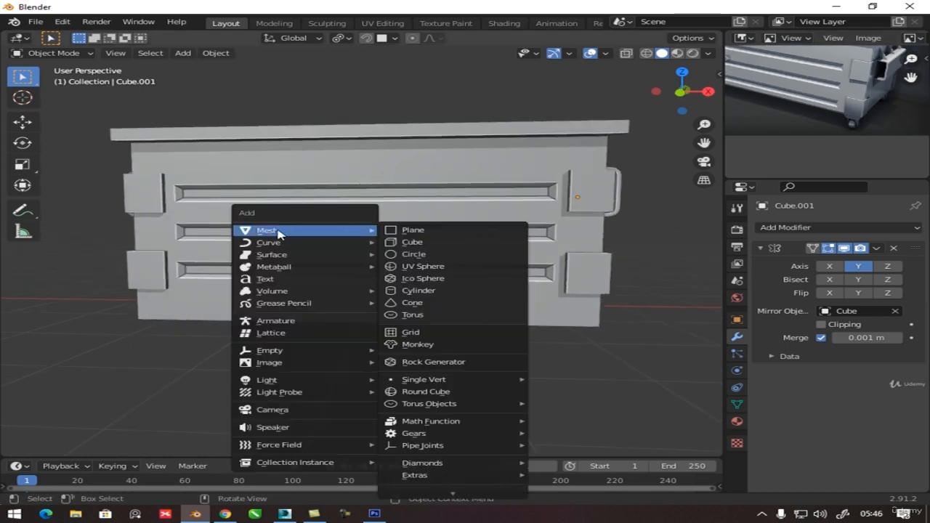
click(402, 231)
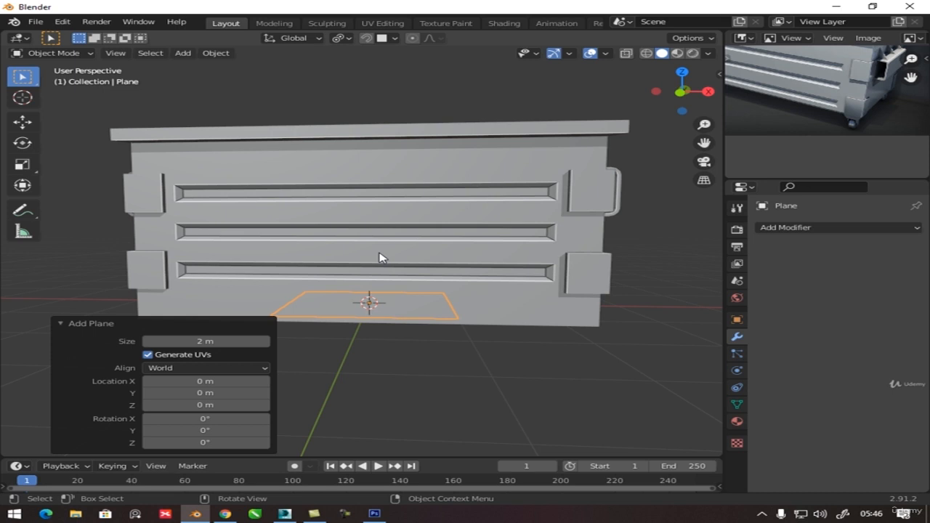
key(KP_Divide)
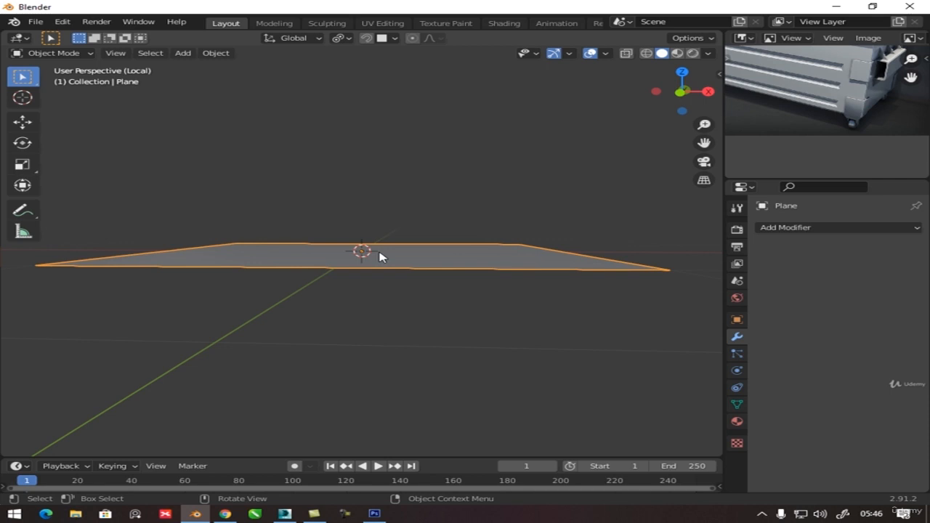
Rotate the plane 90° about the X axis so it stands upright, and view it from the front.
scroll(385, 266, down, 3)
middle_drag(388, 269, 385, 283)
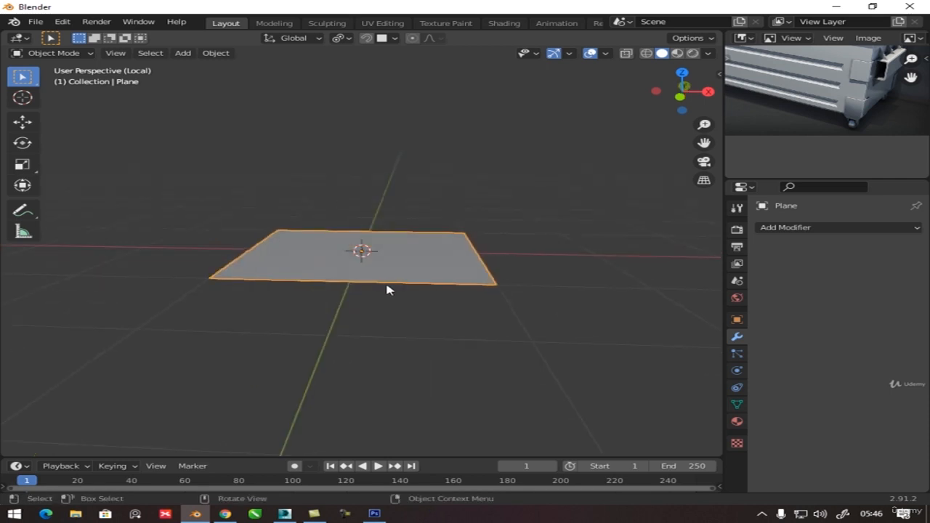
text(rx90)
key(Return)
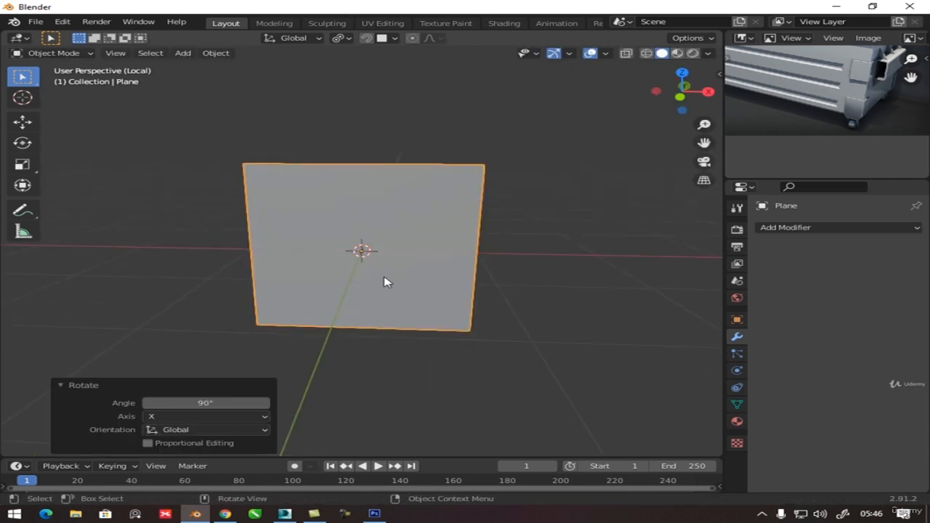
key(KP_1)
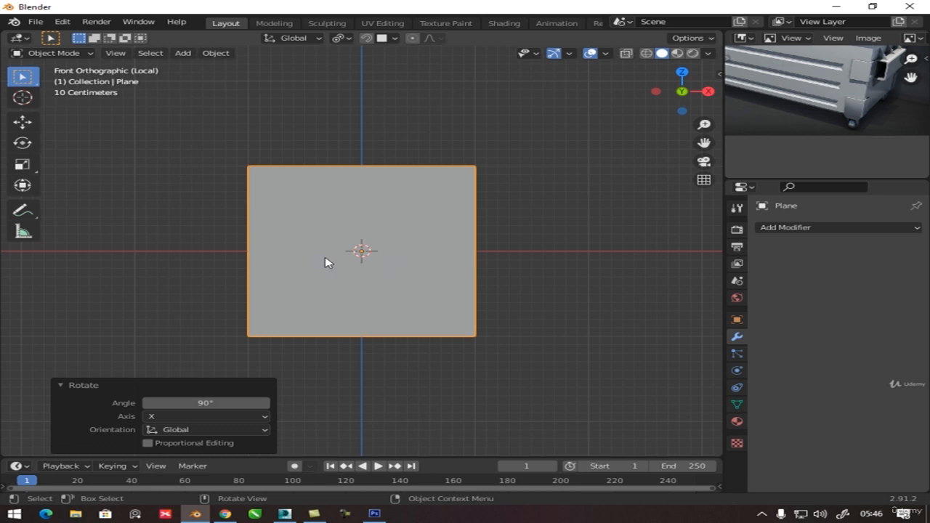
scroll(325, 263, up, 1)
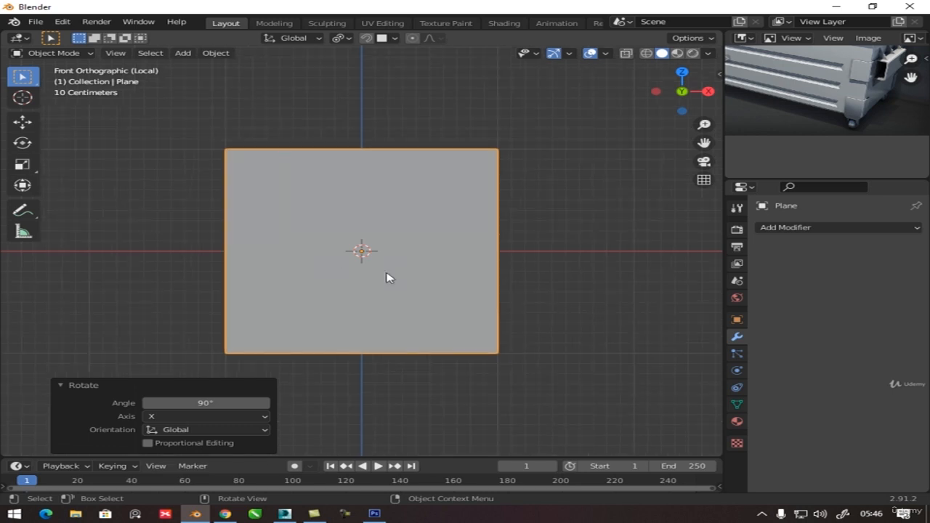
shift+middle_drag(342, 270, 365, 240)
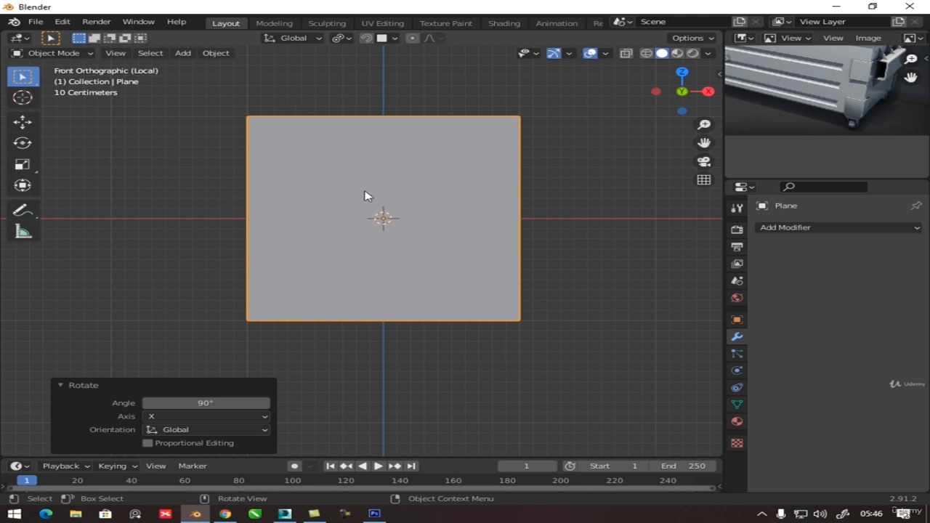
key(alt+a)
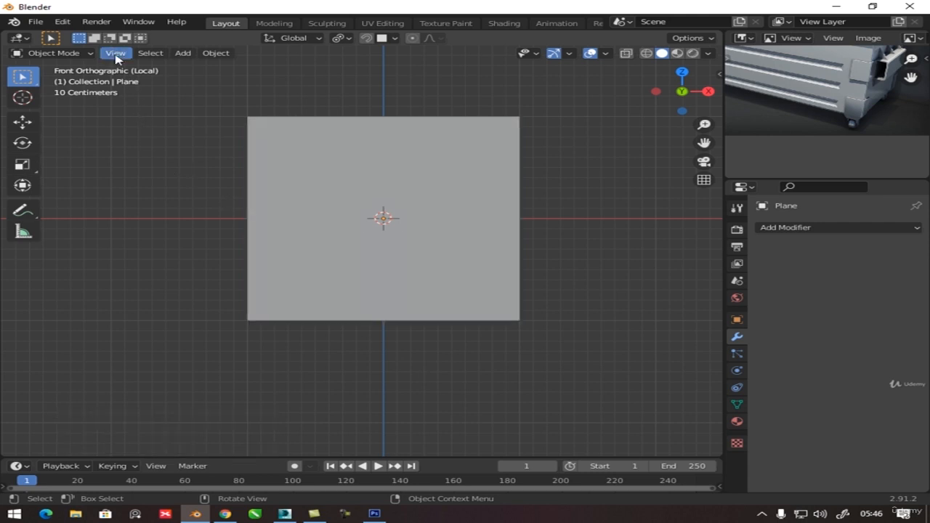
click(115, 53)
Extrude the plane's bottom edge about 1.11 m downward along Z in Edit Mode.
mouse_move(154, 197)
click(396, 263)
key(Tab)
drag(202, 281, 625, 352)
shift+middle_drag(375, 323, 376, 224)
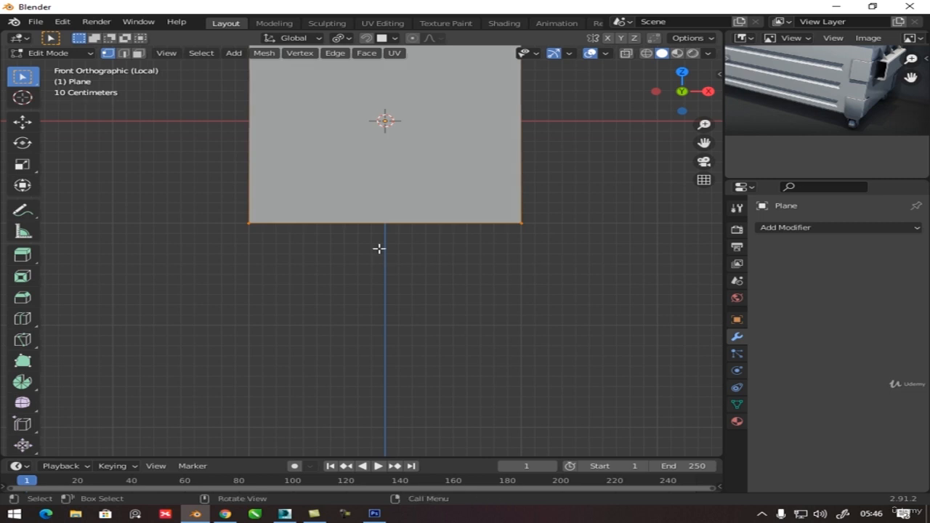
key(e)
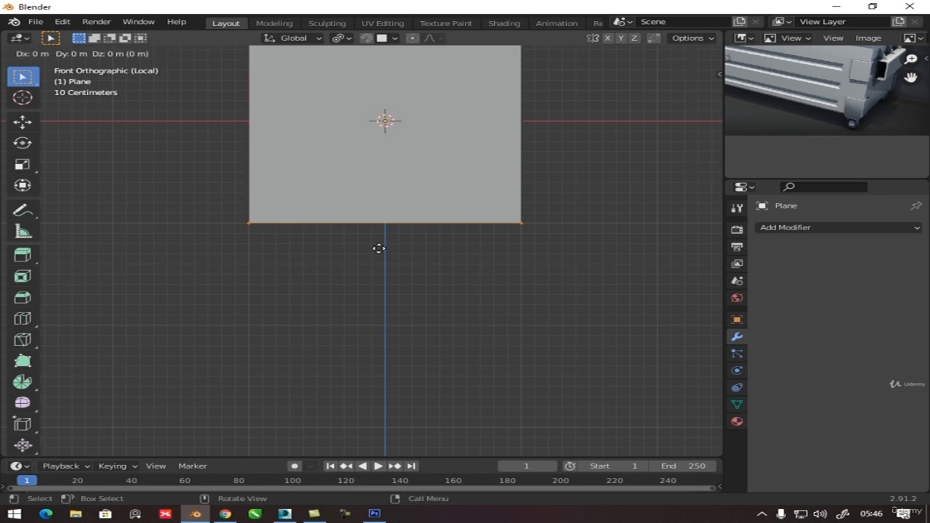
key(z)
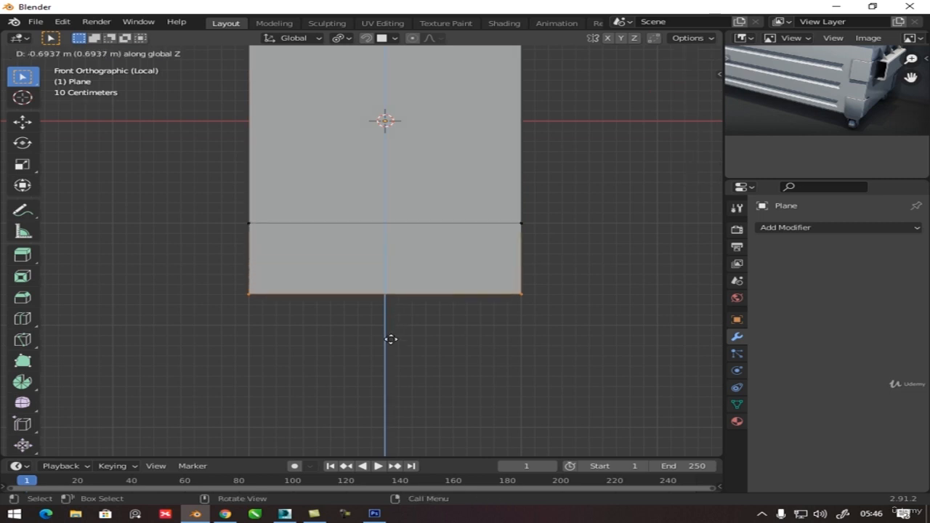
click(387, 335)
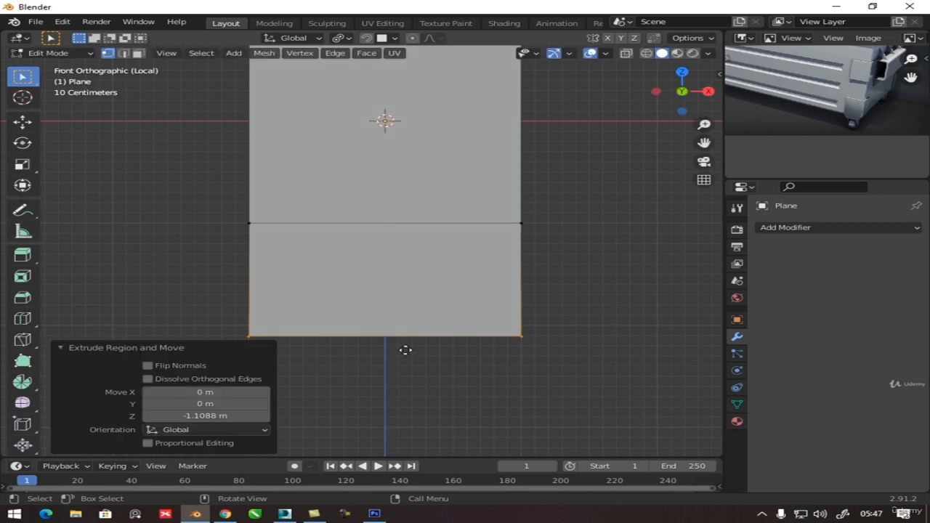
Extrude the new bottom edge another segment about 1.01 m downward along Z.
key(e)
key(z)
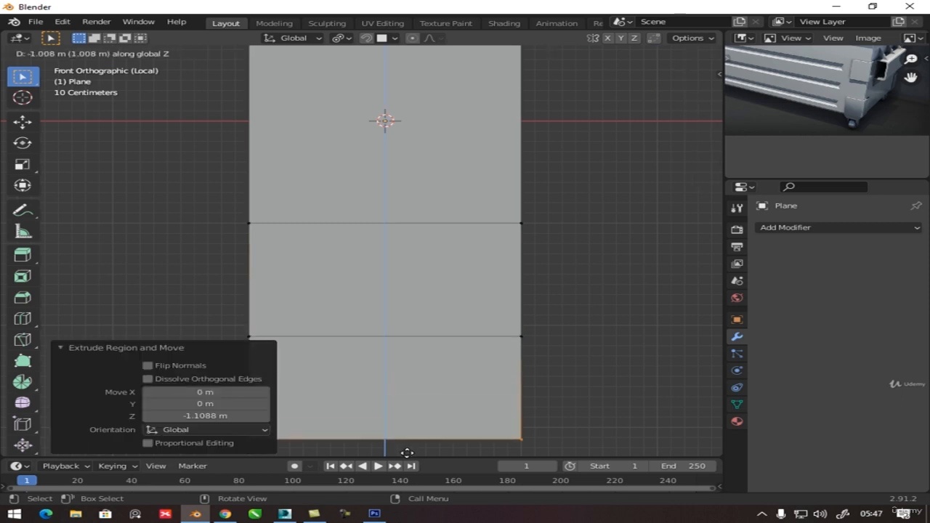
click(406, 453)
Add three evenly spaced vertical loop cuts through all the segments of the plane.
scroll(421, 322, down, 3)
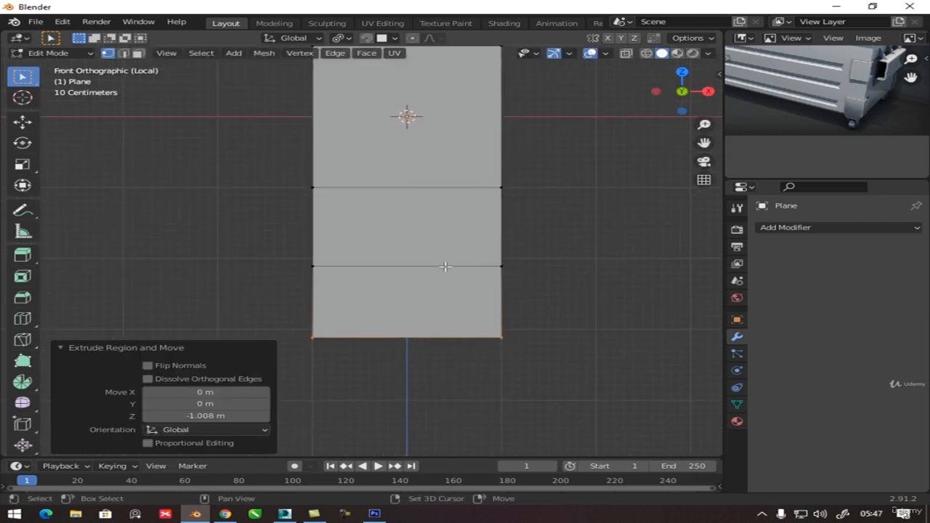
key(ctrl+r)
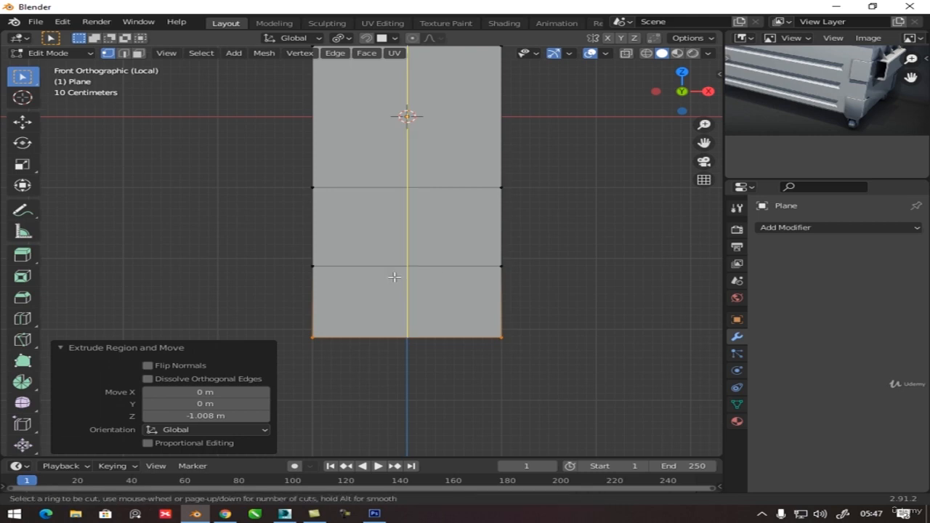
scroll(394, 277, up, 3)
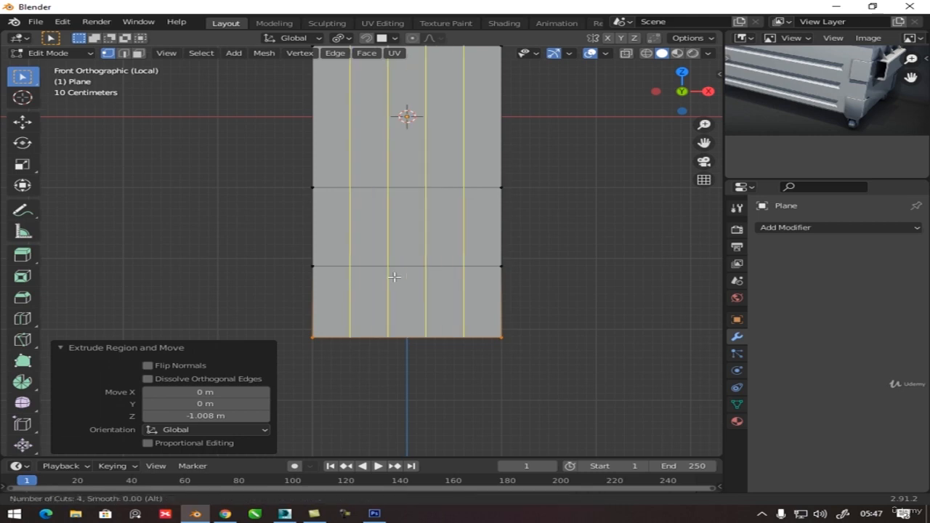
scroll(394, 277, down, 1)
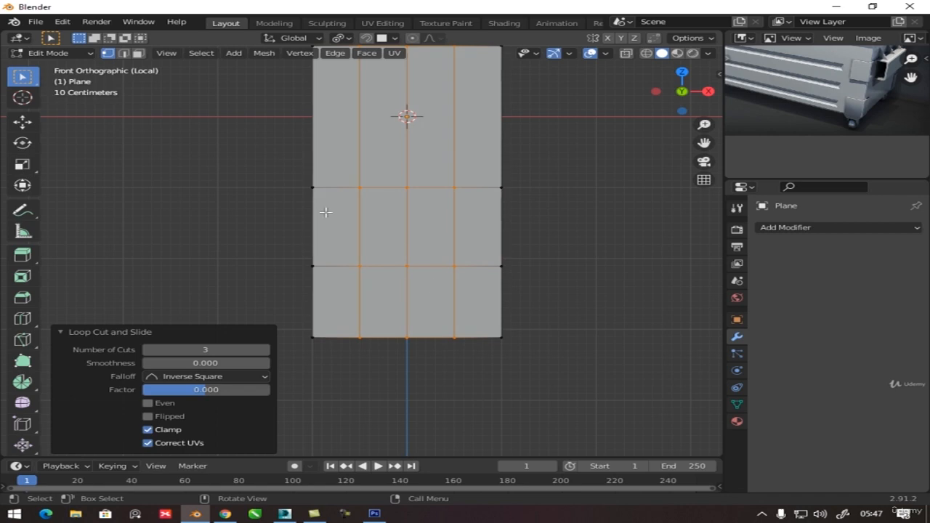
Move the lowest segment's vertices about 0.96 m along positive X to slant the middle segment.
drag(263, 238, 593, 359)
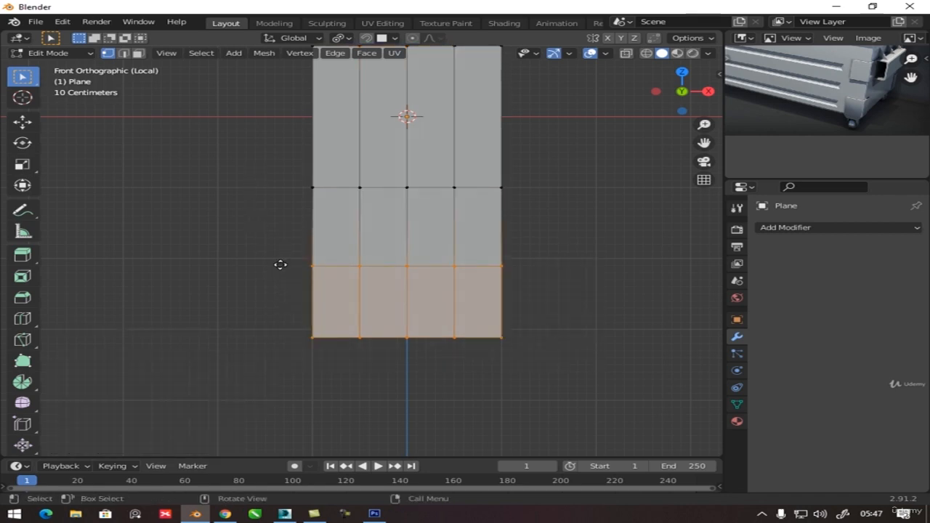
key(g)
key(x)
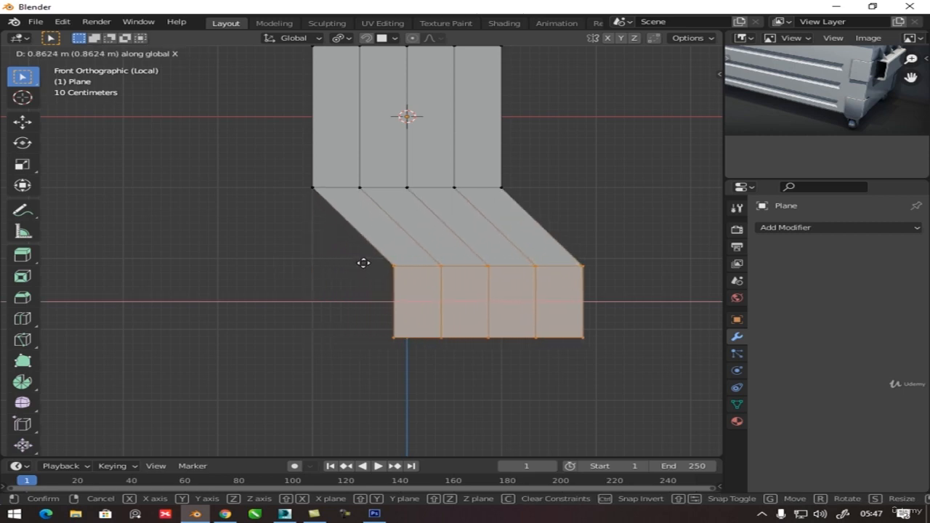
click(371, 263)
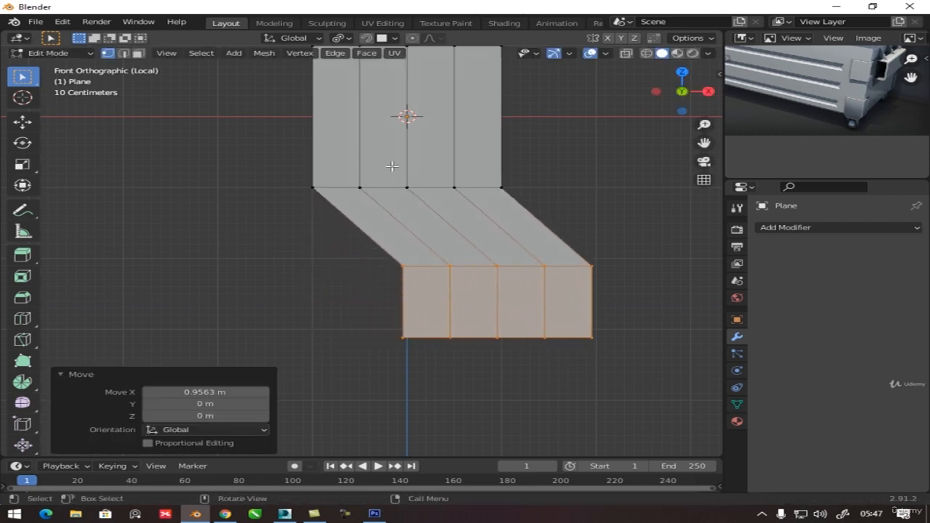
Move the entire bottom row of vertices slightly down along Z to lengthen the lowest segment.
drag(383, 308, 433, 363)
shift+drag(579, 314, 622, 363)
drag(382, 315, 671, 361)
key(g)
key(z)
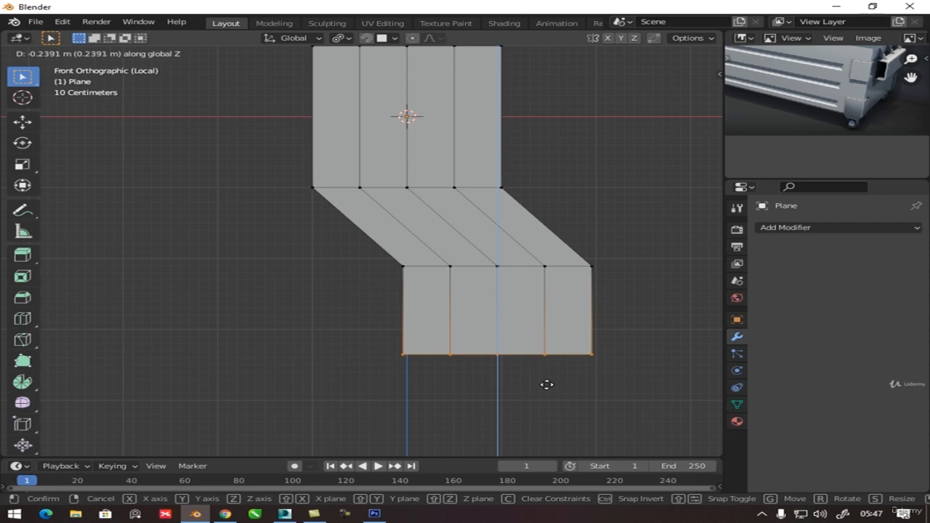
click(541, 385)
Raise all bottom-row vertices except the middle one about 0.05 m along Z.
drag(366, 326, 482, 384)
shift+drag(514, 340, 668, 386)
key(g)
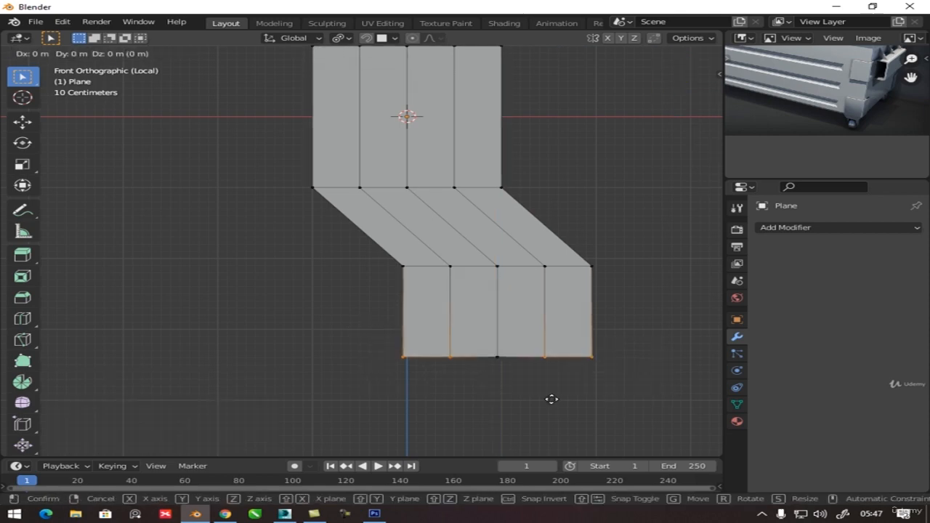
key(z)
click(552, 396)
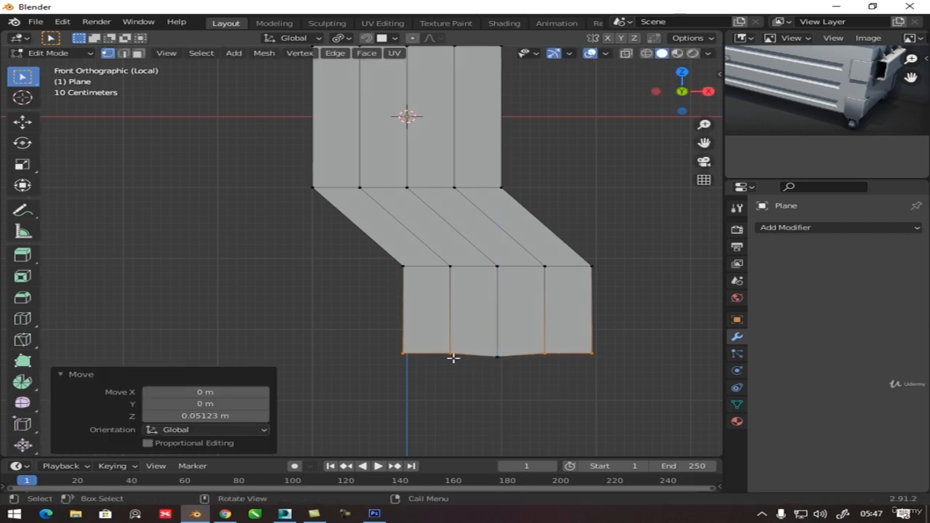
Raise only the two outer corner vertices of the bottom row about 0.32 m along Z.
shift+click(449, 355)
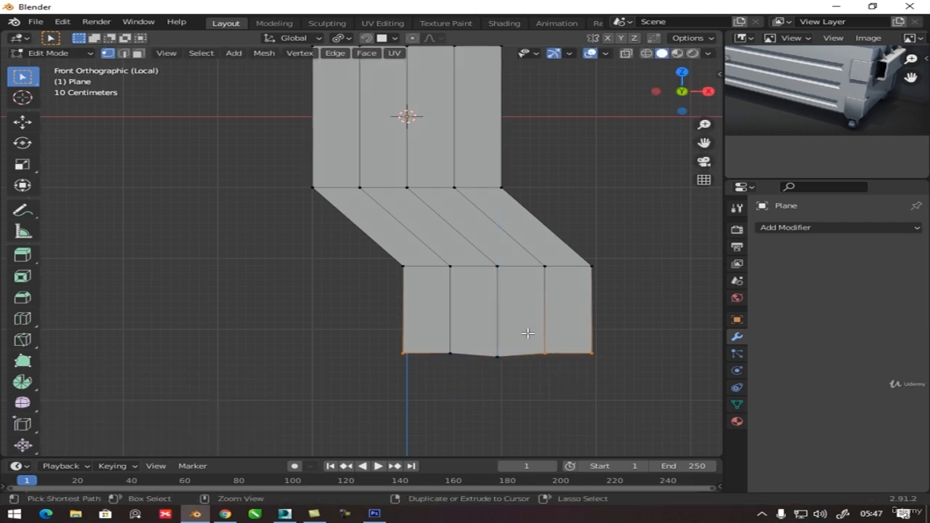
key(g)
key(z)
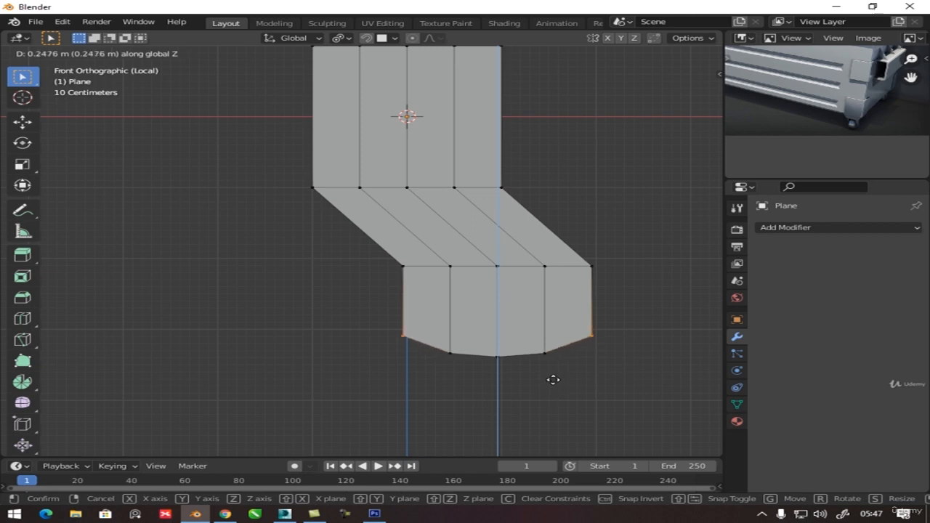
click(570, 368)
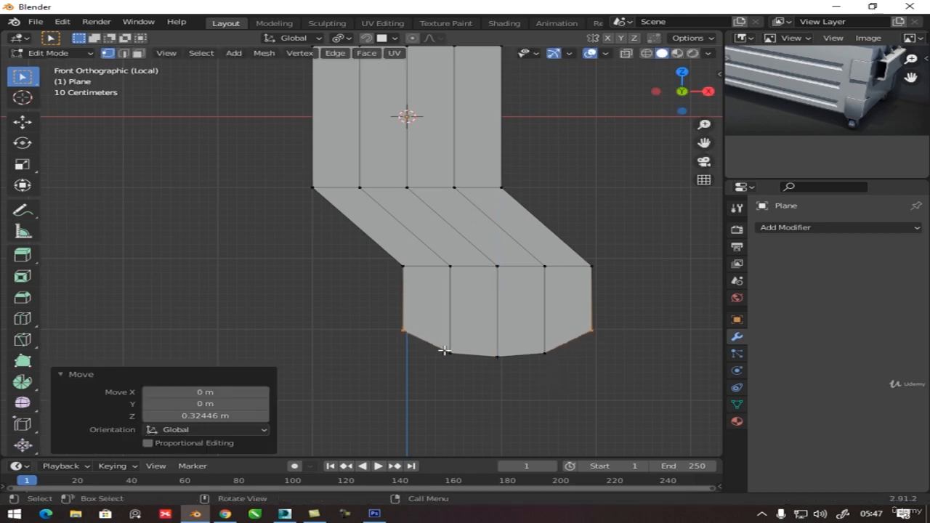
Try to scale the two outer corner vertices to 0.946 along X and rescale the bottom row.
click(385, 311)
drag(373, 312, 632, 338)
key(s)
key(x)
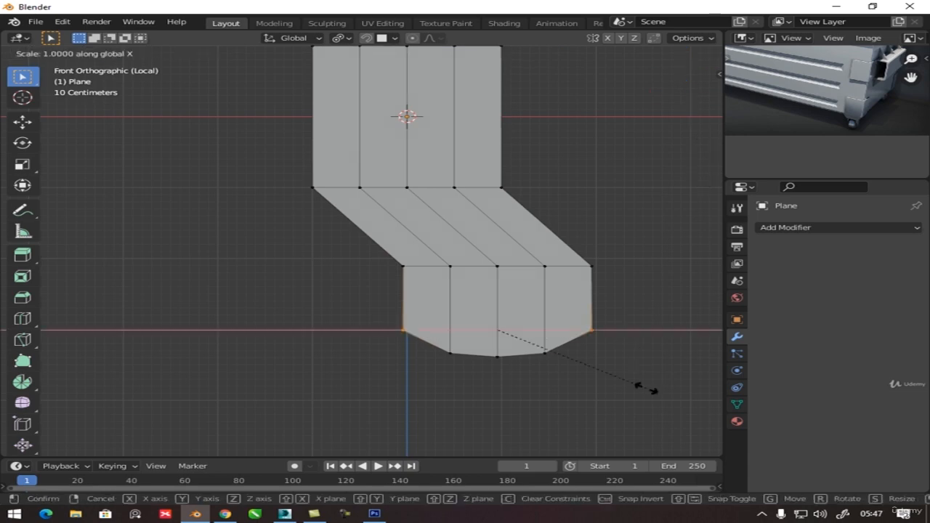
click(636, 394)
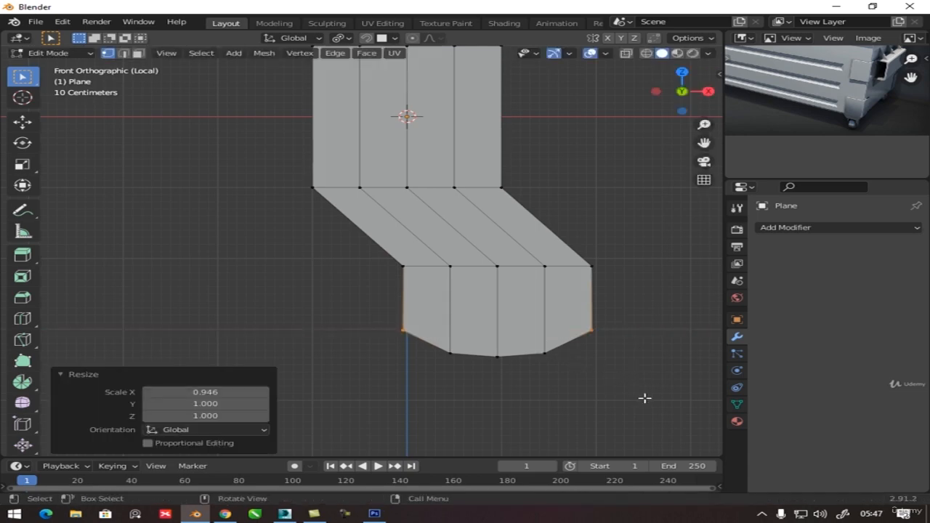
click(656, 418)
drag(344, 319, 639, 352)
key(s)
click(571, 426)
Connect the two outer corner vertices with an edge path running across the lowest segment.
drag(340, 308, 651, 336)
key(j)
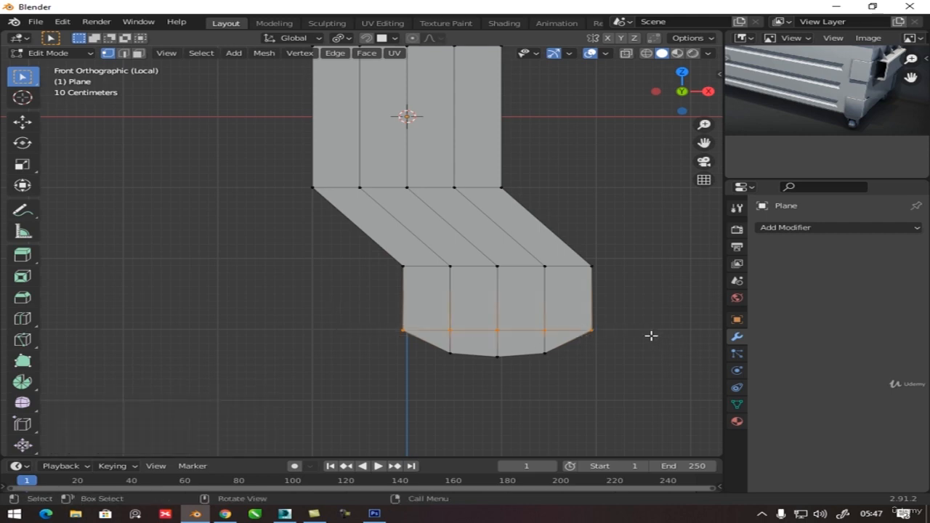
drag(369, 313, 655, 337)
Move the two outer end vertices of the new horizontal edge path about 0.05 m up along Z.
key(b)
drag(384, 332, 417, 359)
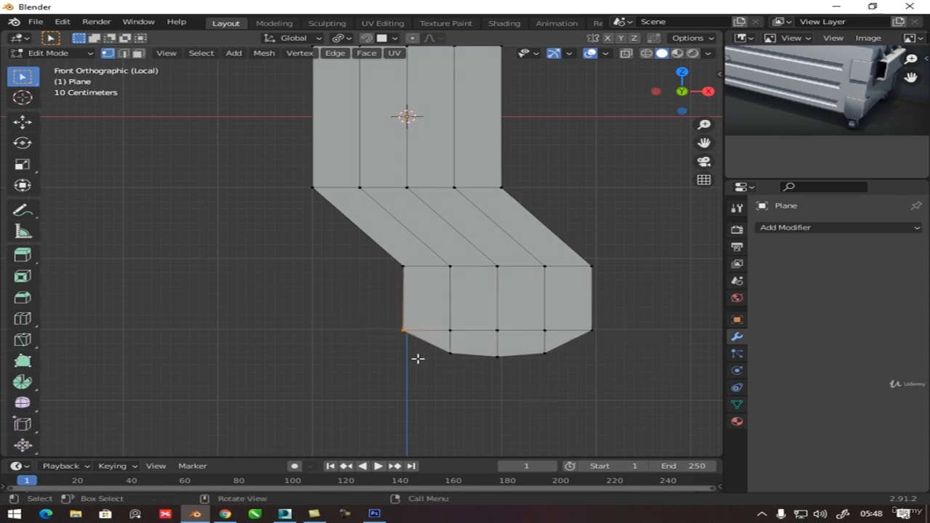
shift+drag(558, 318, 622, 353)
key(s)
key(g)
key(z)
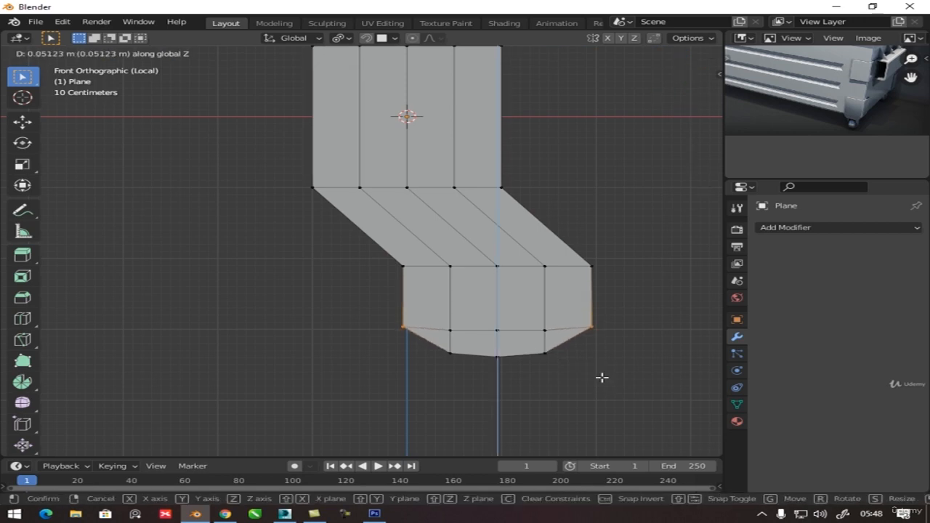
click(602, 377)
Try to scale the two outer vertices by 1.113 along Y.
key(s)
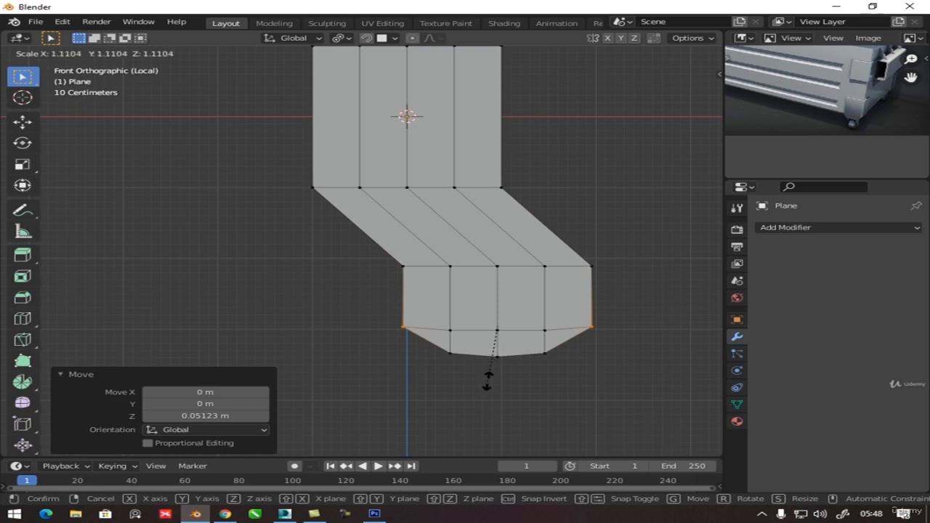
key(y)
click(492, 378)
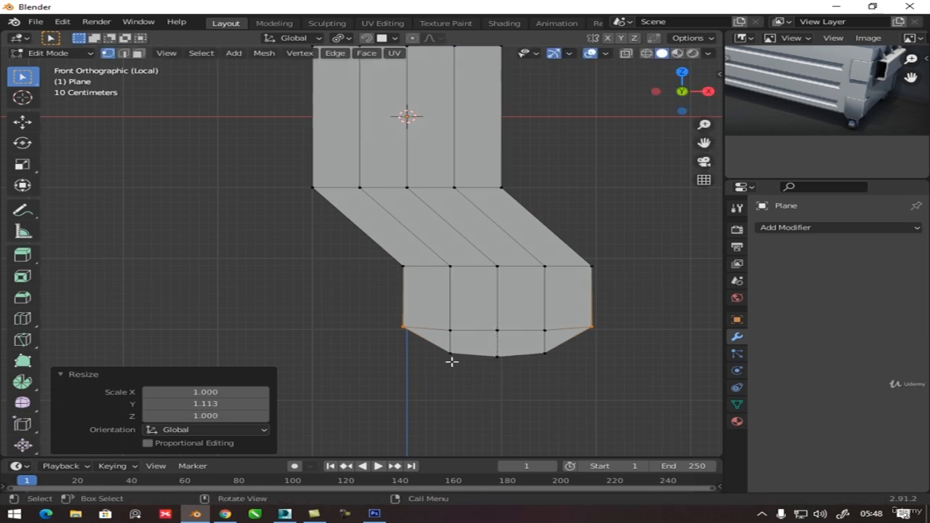
Inset all faces as one region, with individual inset off and a thickness of about 0.047 m.
key(Tab)
middle_drag(455, 363, 388, 395)
key(Tab)
scroll(479, 358, up, 2)
key(a)
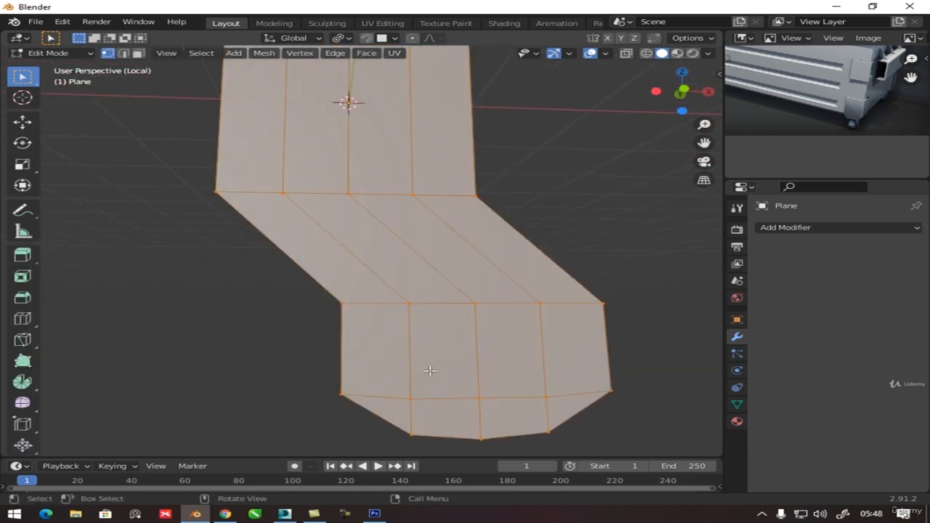
key(i)
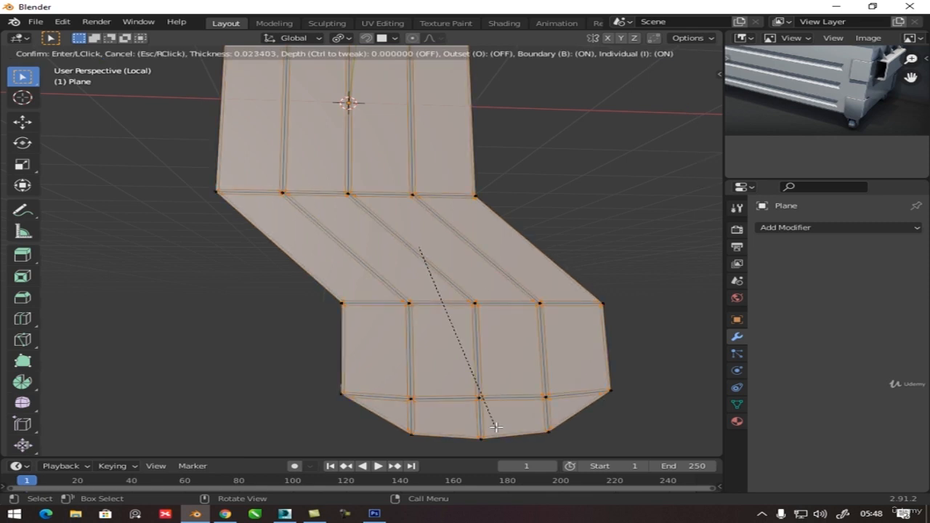
key(i)
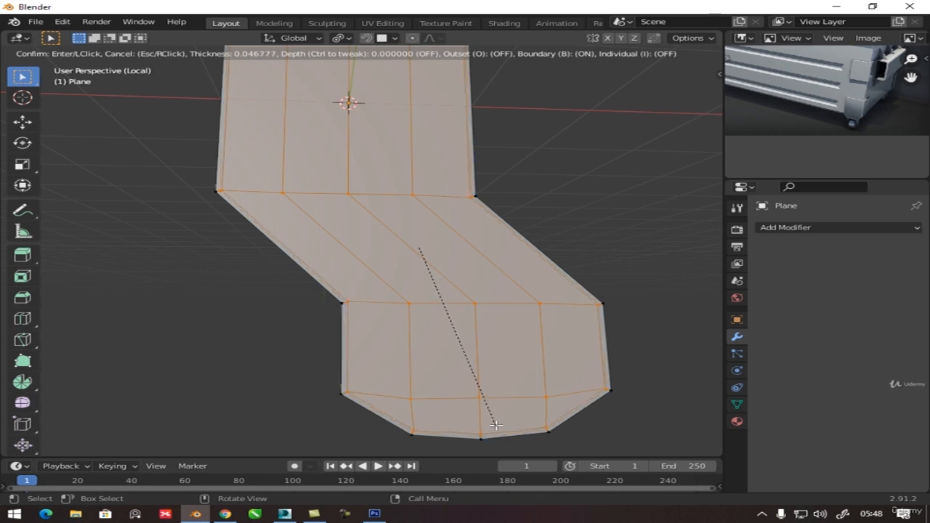
click(497, 425)
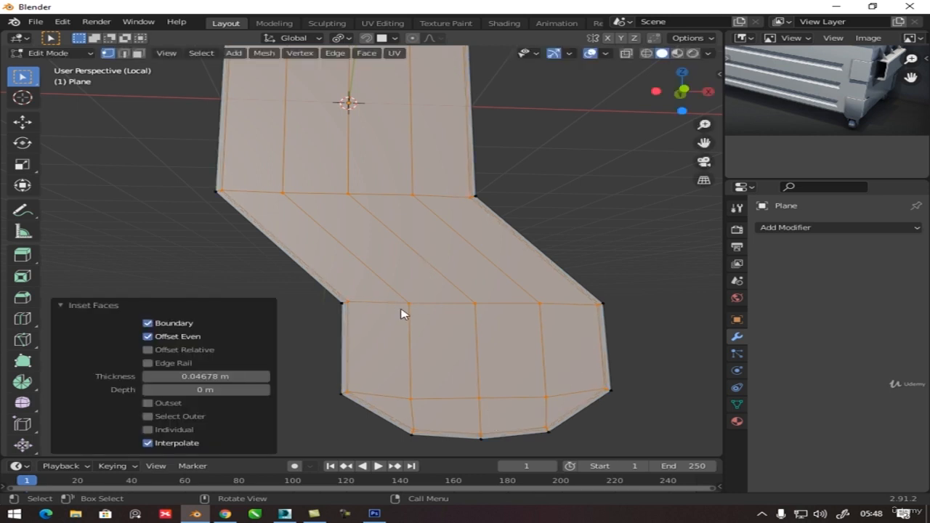
Try smoothing the shape with a level 2 Catmull-Clark Subdivision Surface modifier and check it in both modes.
key(Tab)
scroll(404, 313, down, 1)
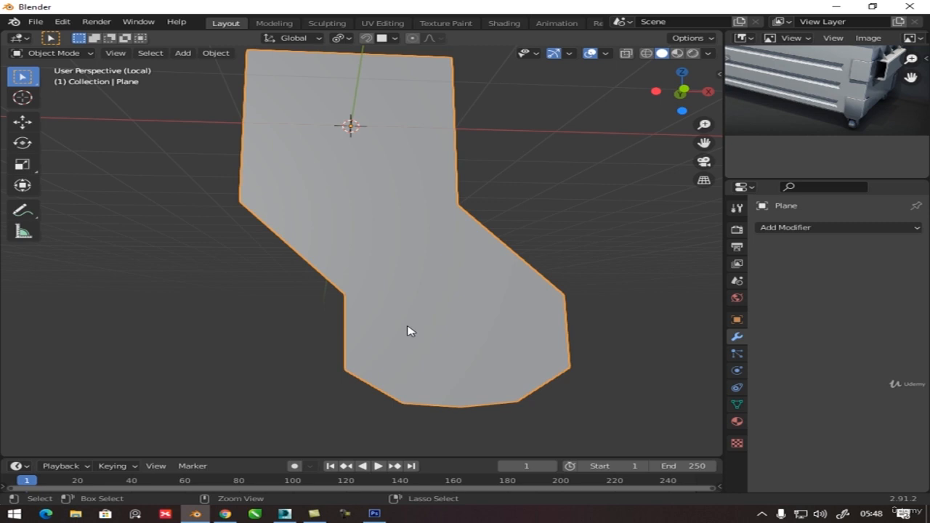
key(ctrl+2)
key(Tab)
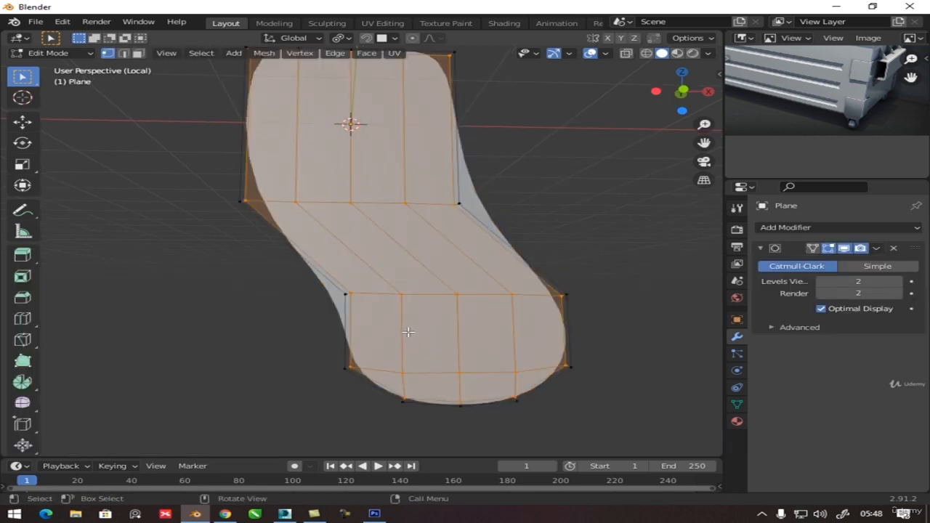
key(Tab)
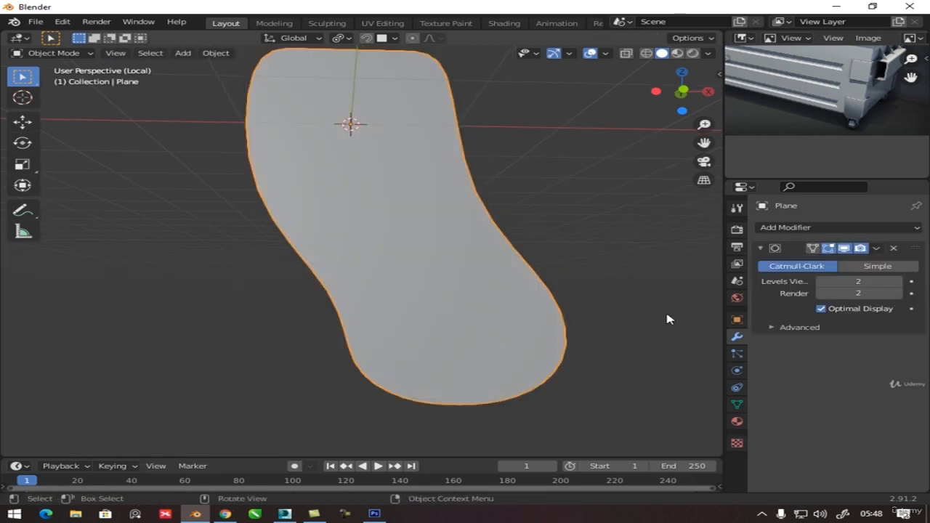
Undo the Subdivision Surface modifier and return to editing the inset mesh.
key(ctrl+z)
key(ctrl+z)
key(ctrl+z)
key(Tab)
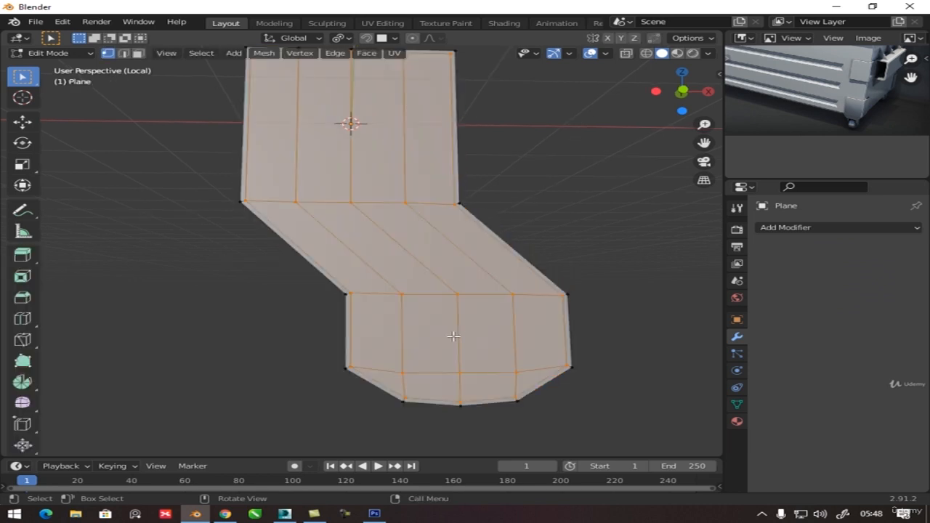
Clear the selection and add one centred horizontal loop cut across the block above the rounded lower end.
middle_drag(457, 336, 426, 368)
key(alt+a)
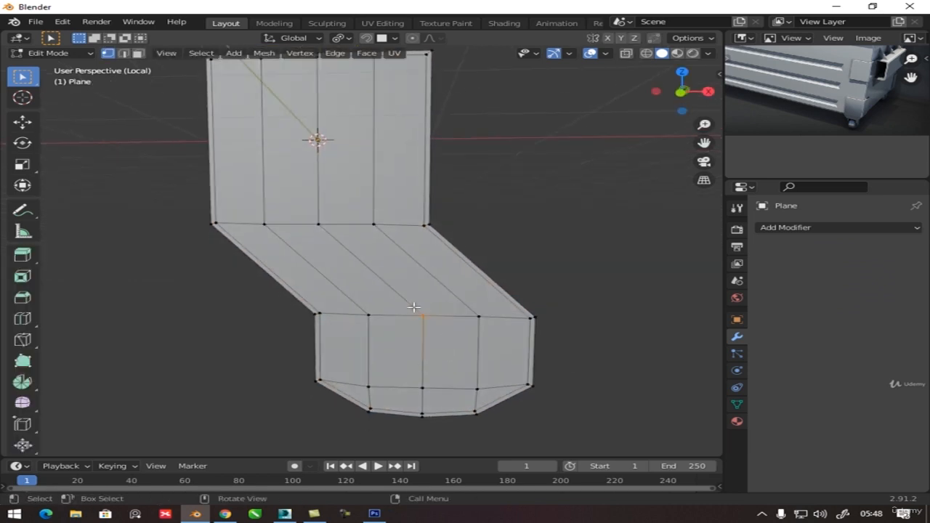
key(ctrl)
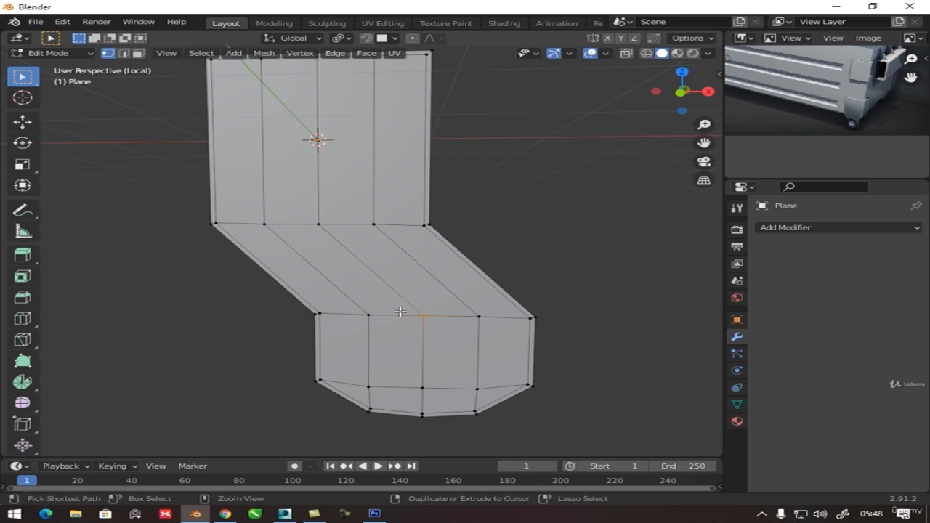
key(ctrl+r)
click(421, 356)
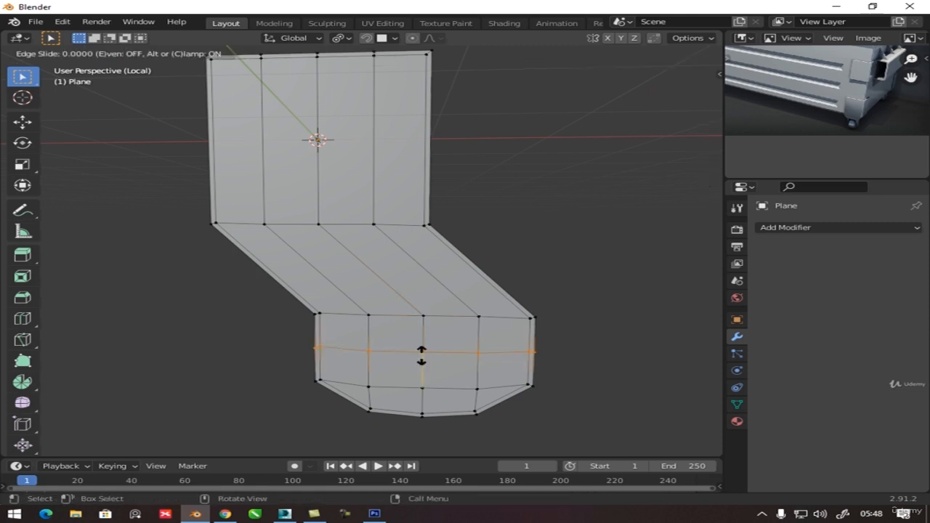
right_click(415, 344)
Select the four faces around the lower block's central vertex and shape them into a circle with LoopTools.
click(417, 346)
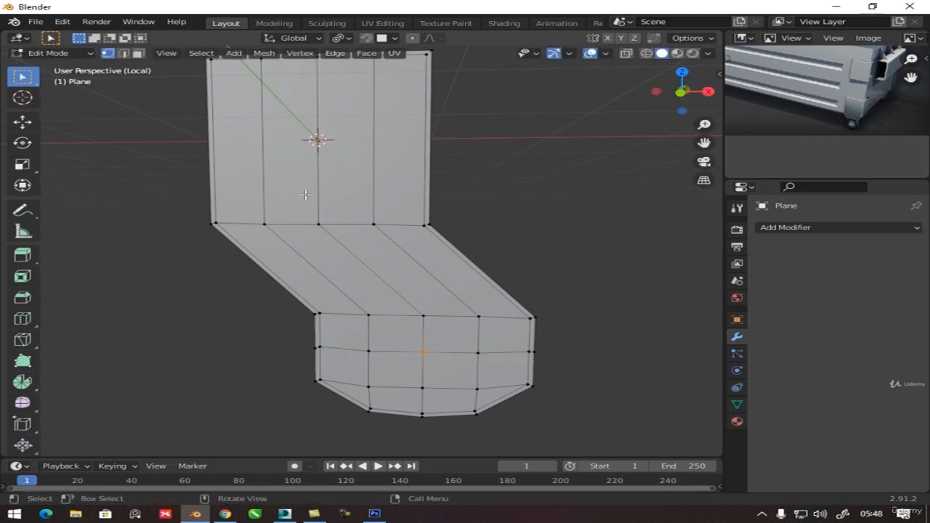
ctrl+click(138, 53)
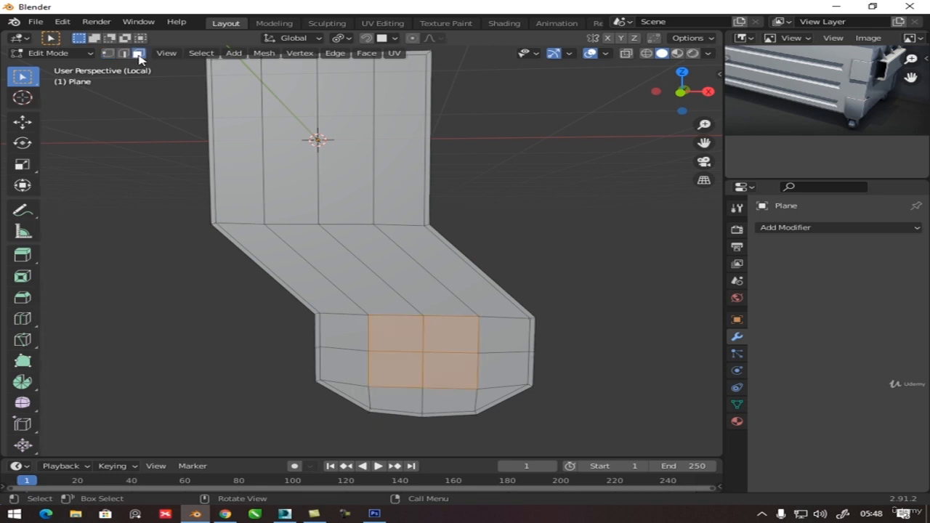
right_click(421, 358)
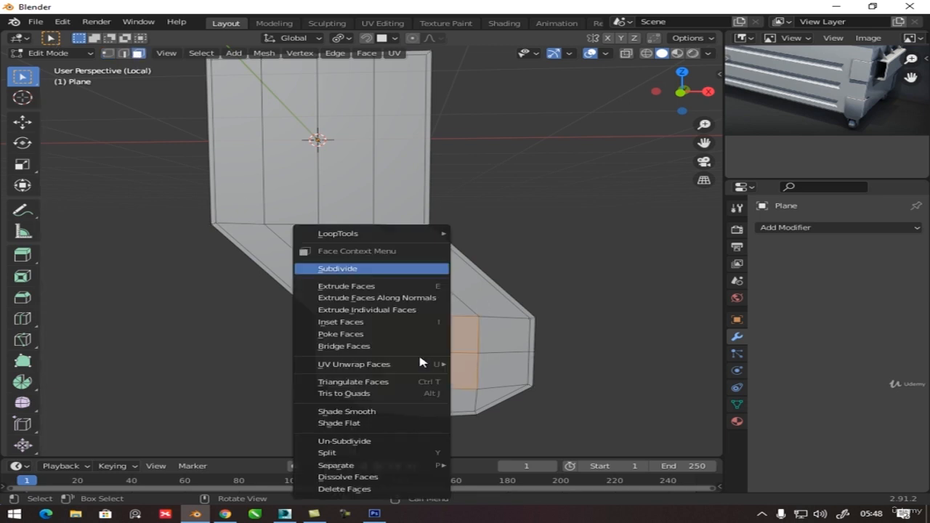
mouse_move(348, 242)
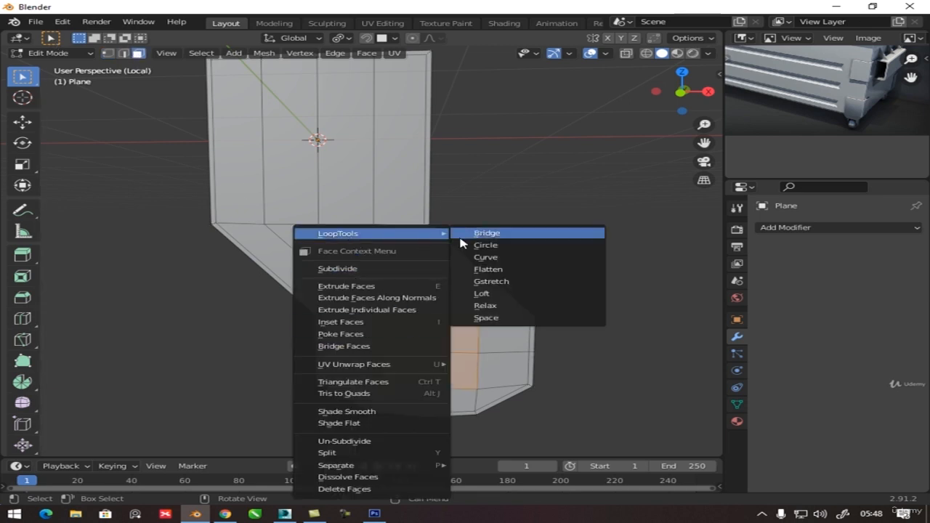
click(485, 247)
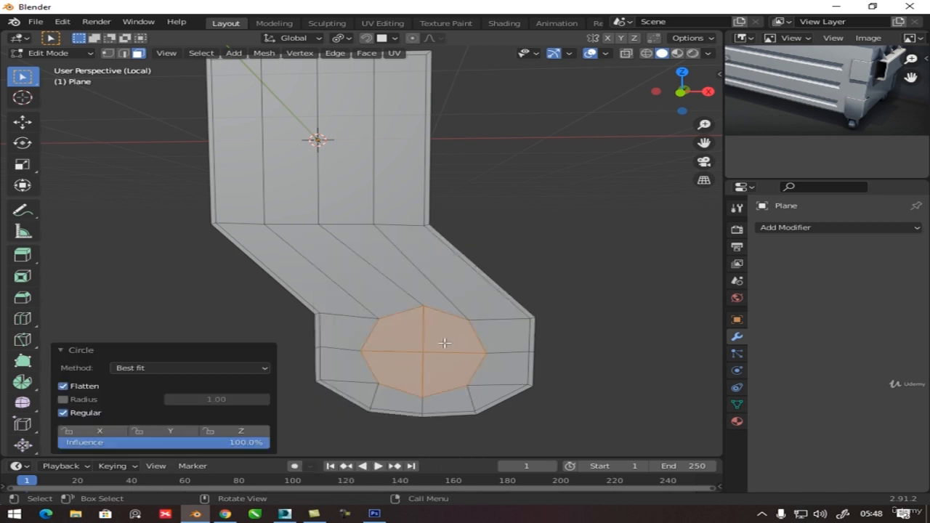
Rotate the circular faces about -14.1° around the global Y axis.
key(r)
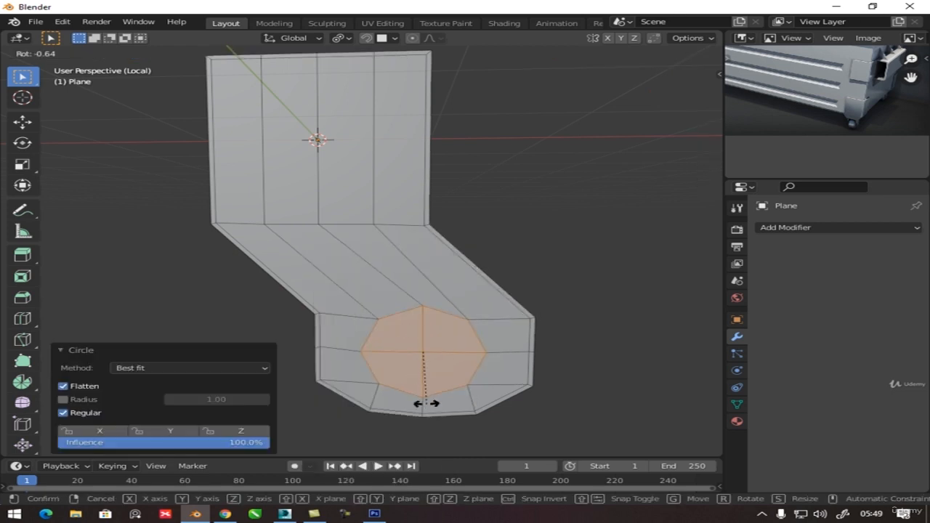
key(y)
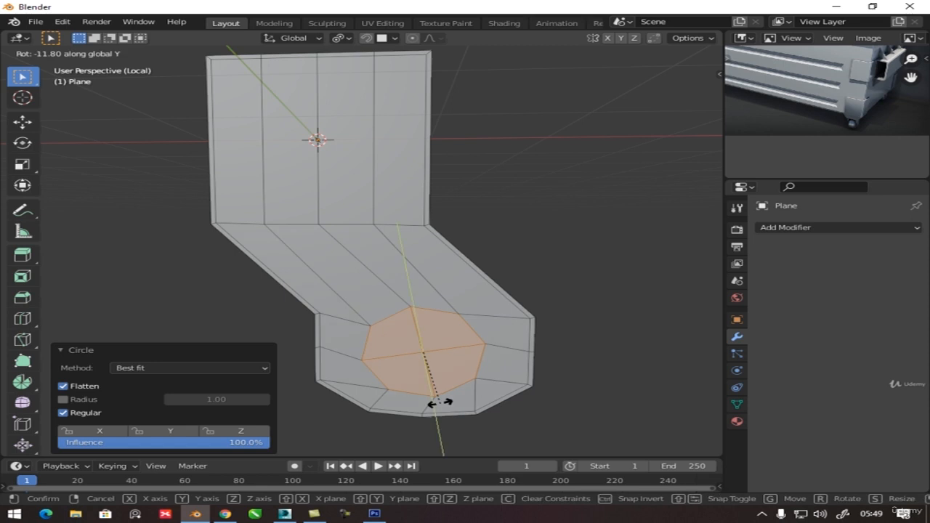
key(x)
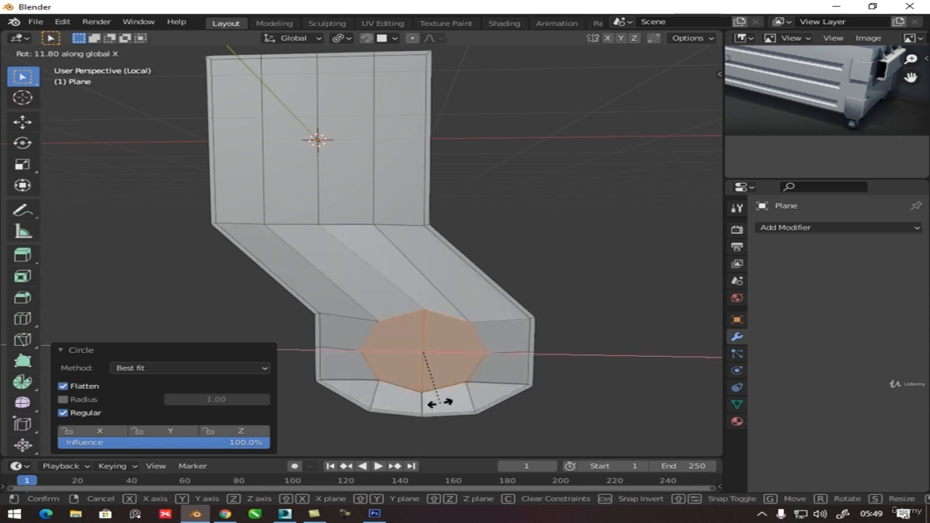
key(z)
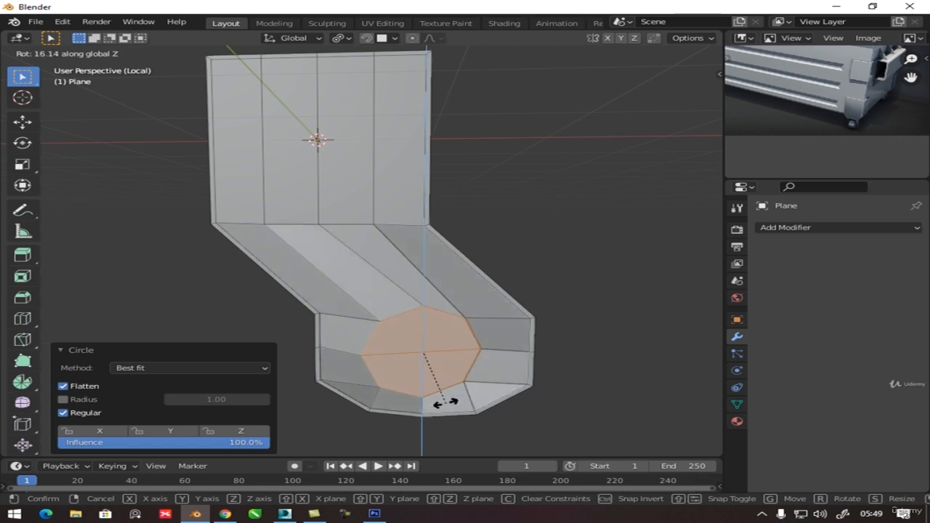
key(y)
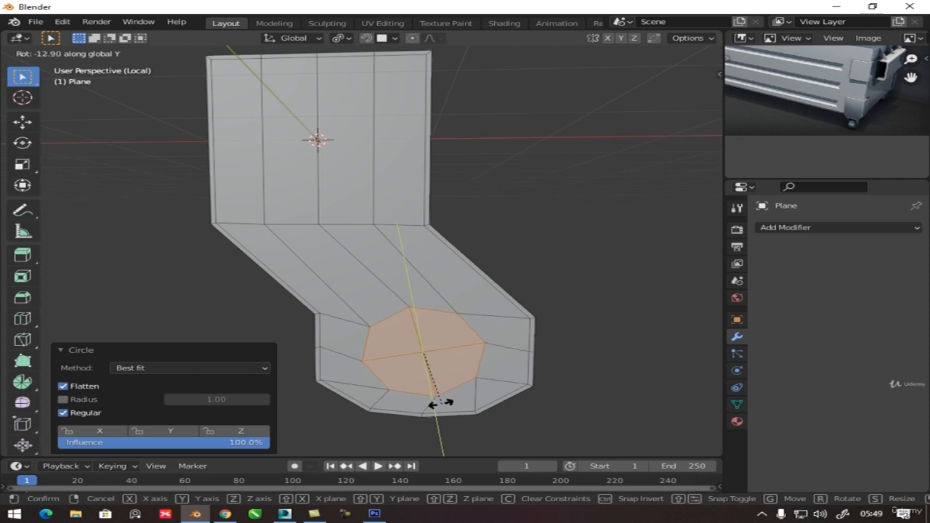
click(458, 408)
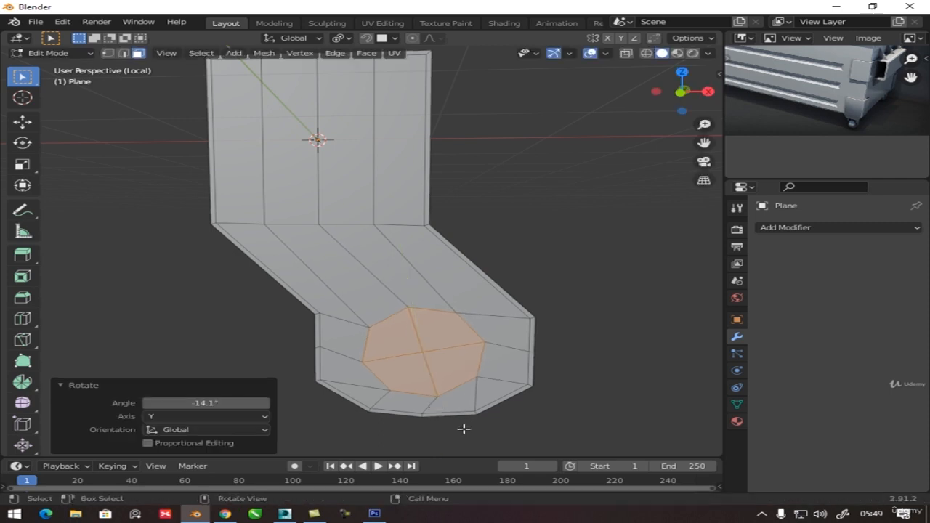
Inset the circular faces twice, by about 0.047 m and then about 0.076 m.
key(i)
click(467, 432)
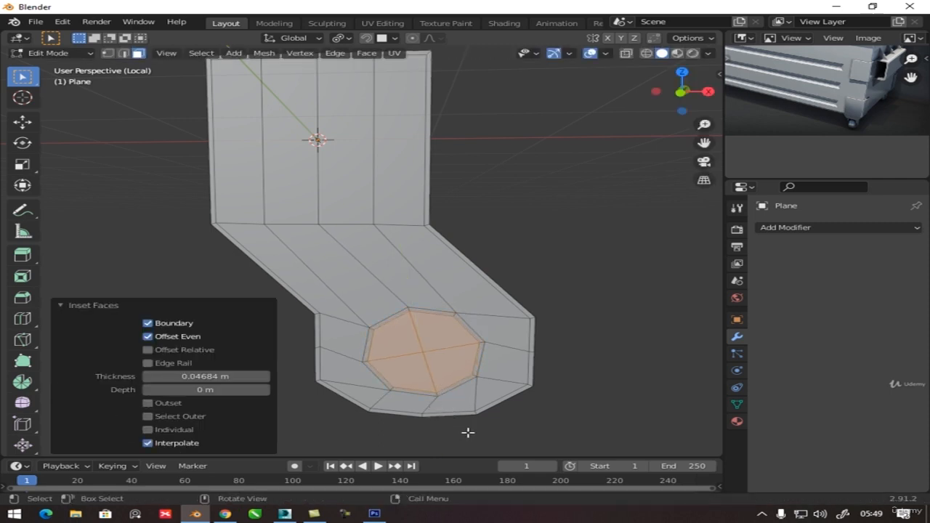
key(i)
click(466, 431)
Delete the innermost circular faces to open a hole in the lower end, and return to Object Mode.
key(x)
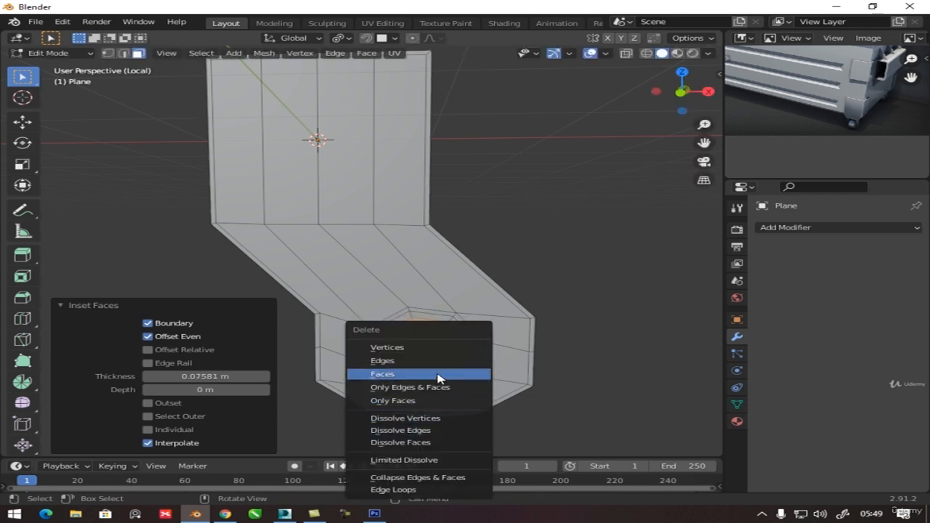
click(437, 374)
key(Tab)
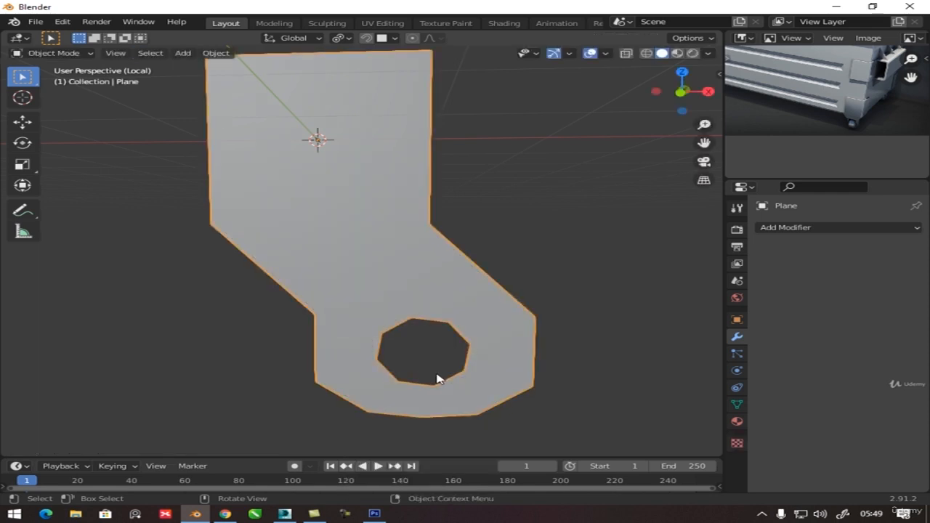
Add a Solidify modifier to the plane with a thickness of 0.1 m.
middle_drag(436, 378, 483, 333)
click(796, 234)
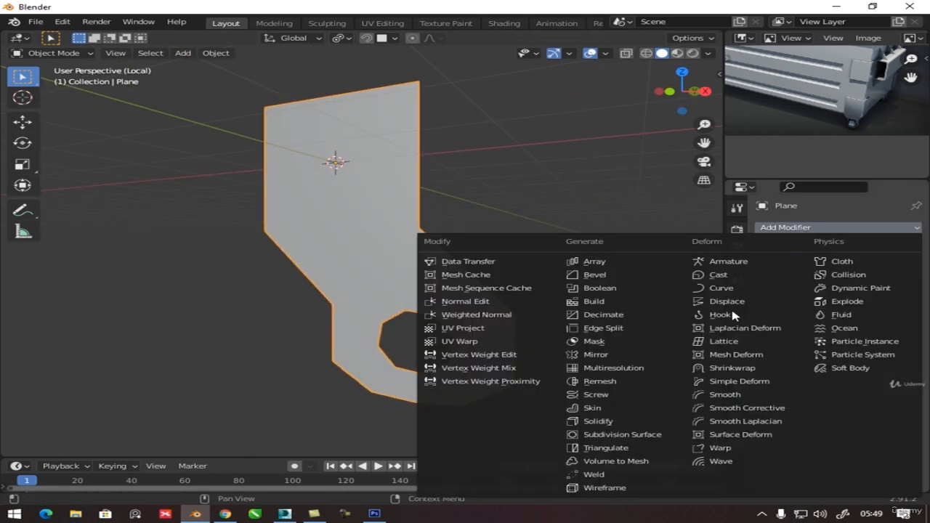
click(639, 429)
middle_drag(553, 376, 417, 374)
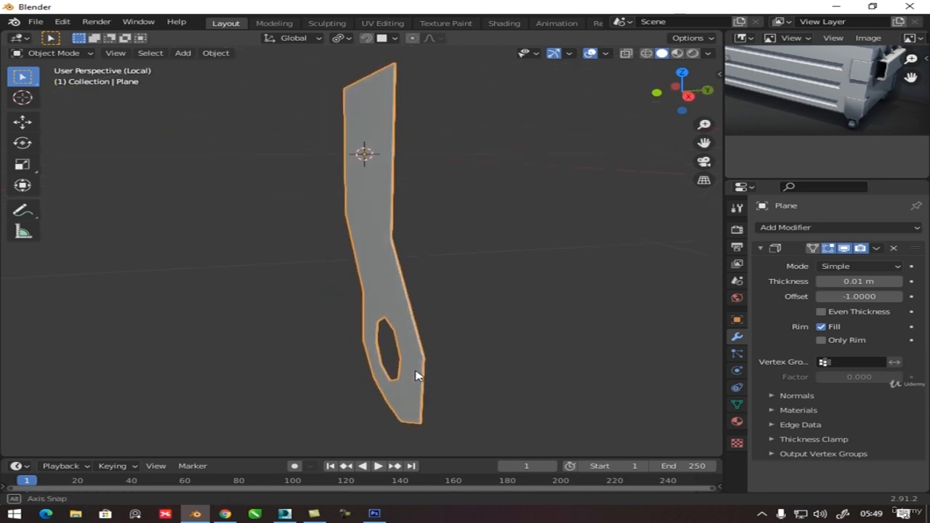
drag(845, 282, 882, 282)
scroll(432, 353, up, 1)
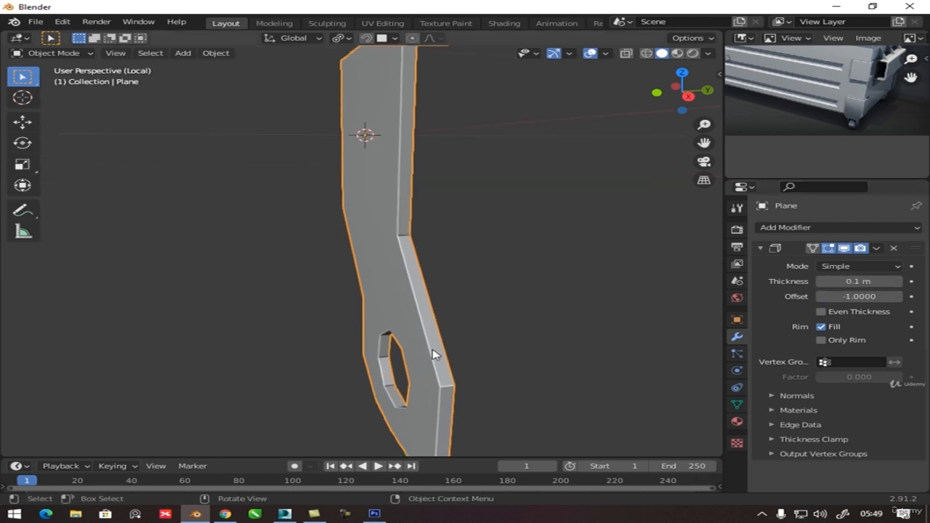
Display the Solidify result on the editing cage and try to select the loop of side rim faces.
middle_drag(412, 385, 509, 311)
key(Tab)
key(Tab)
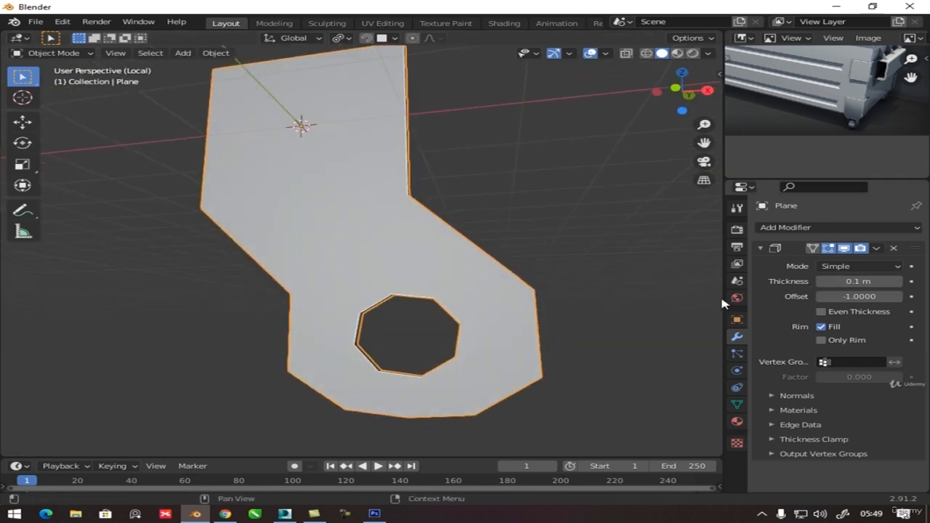
click(812, 249)
key(Tab)
middle_drag(571, 311, 486, 318)
click(491, 314)
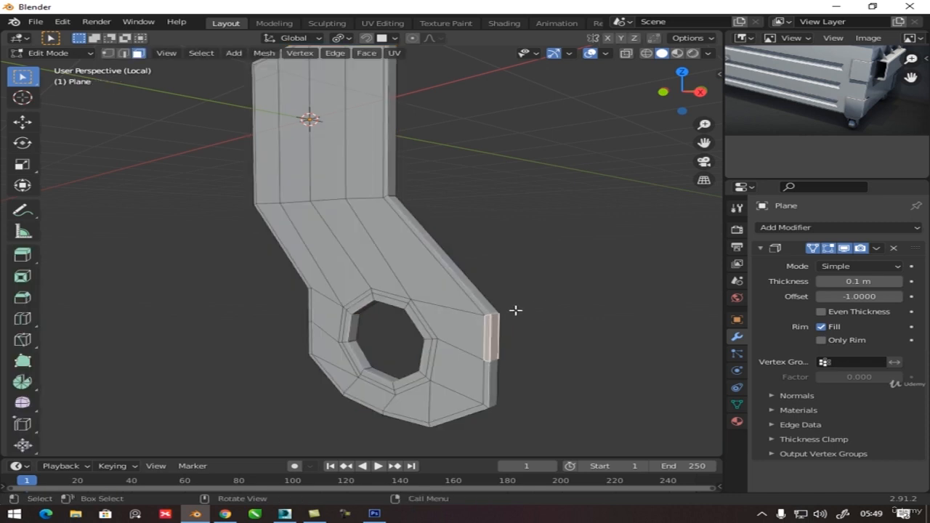
click(494, 313)
key(alt+a)
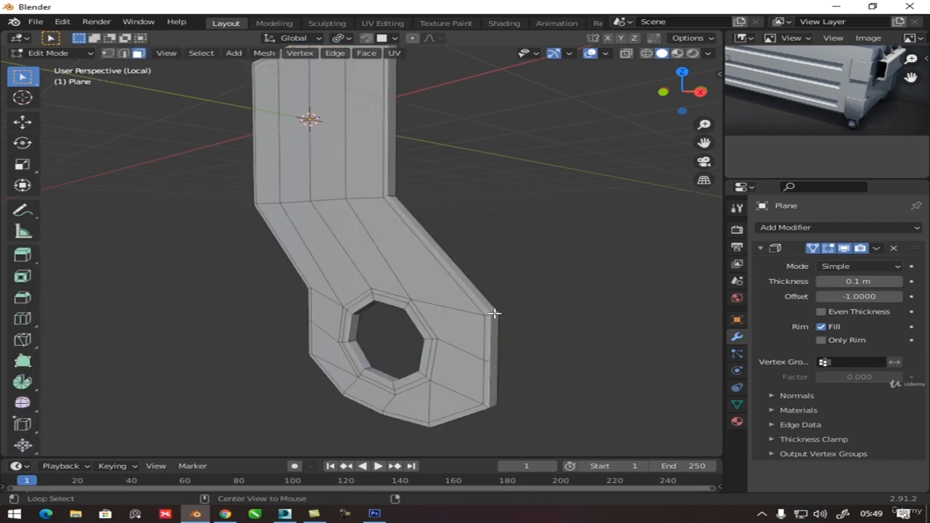
middle_drag(493, 317, 422, 317)
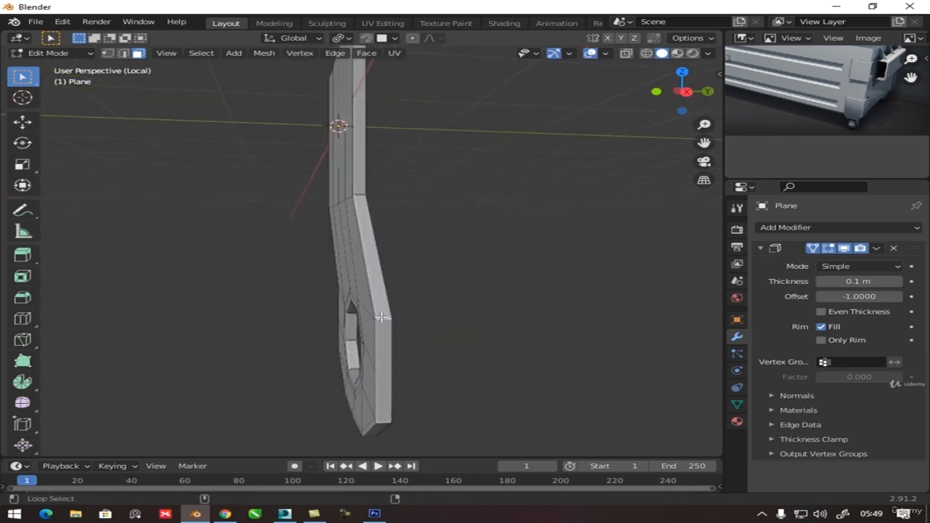
alt+click(361, 193)
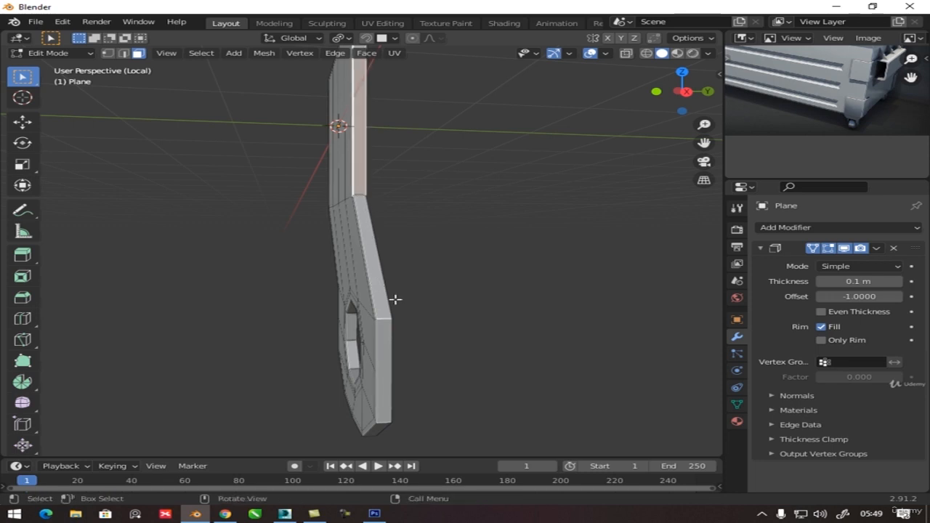
Return to Object Mode and apply the Solidify modifier.
key(Tab)
middle_drag(349, 290, 436, 289)
key(ctrl+a)
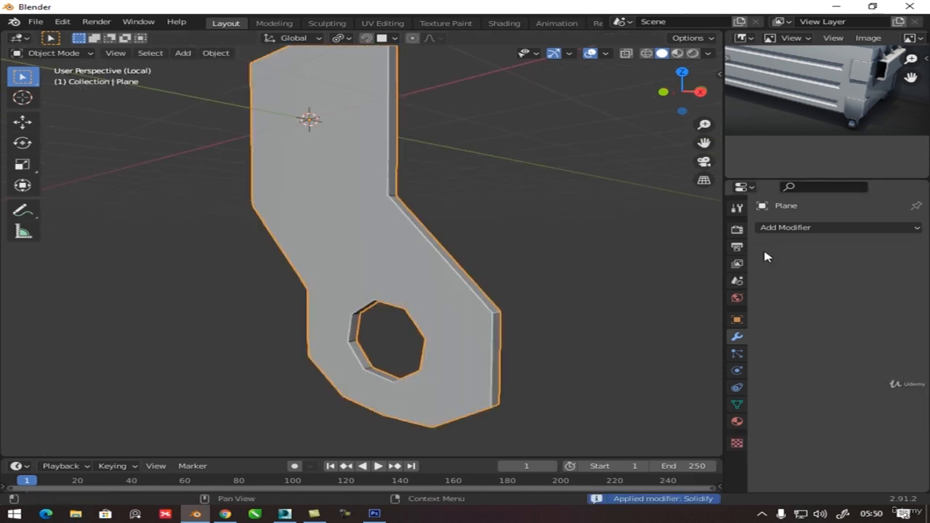
Select the loop of faces around the part's outer rim and inset it by about 0.0096 m.
middle_drag(568, 297, 451, 316)
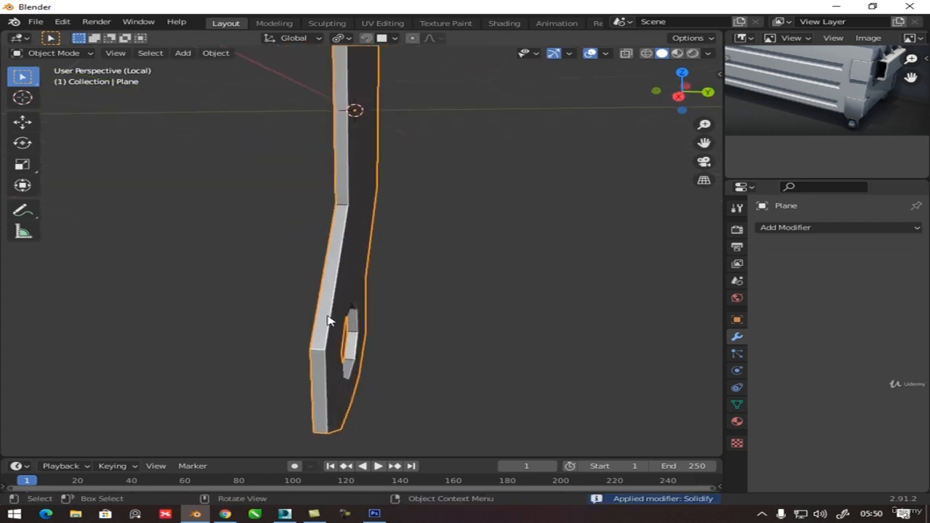
key(Tab)
alt+click(320, 347)
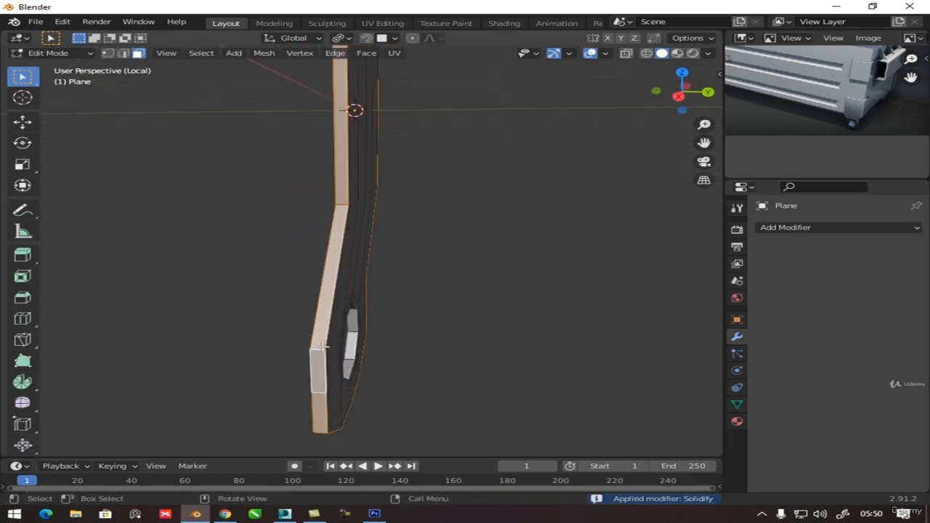
middle_drag(322, 347, 490, 249)
middle_drag(442, 232, 426, 356)
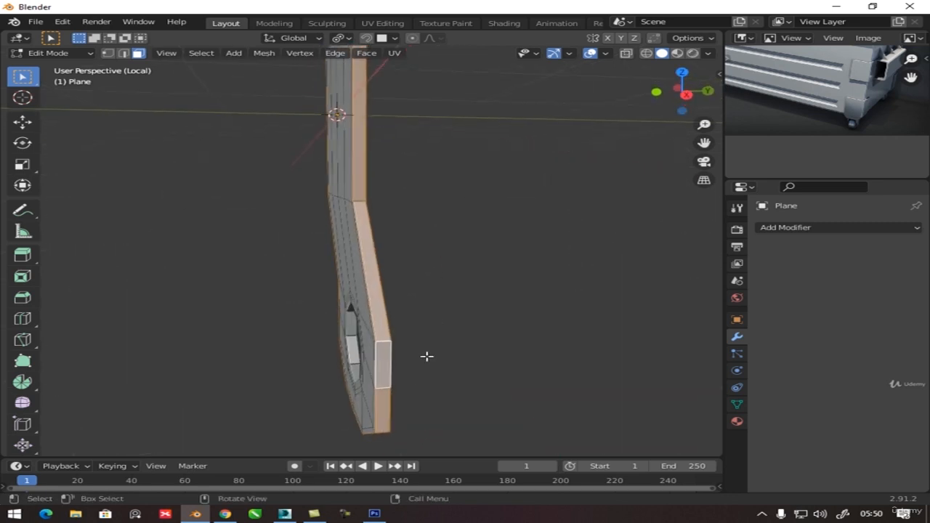
key(i)
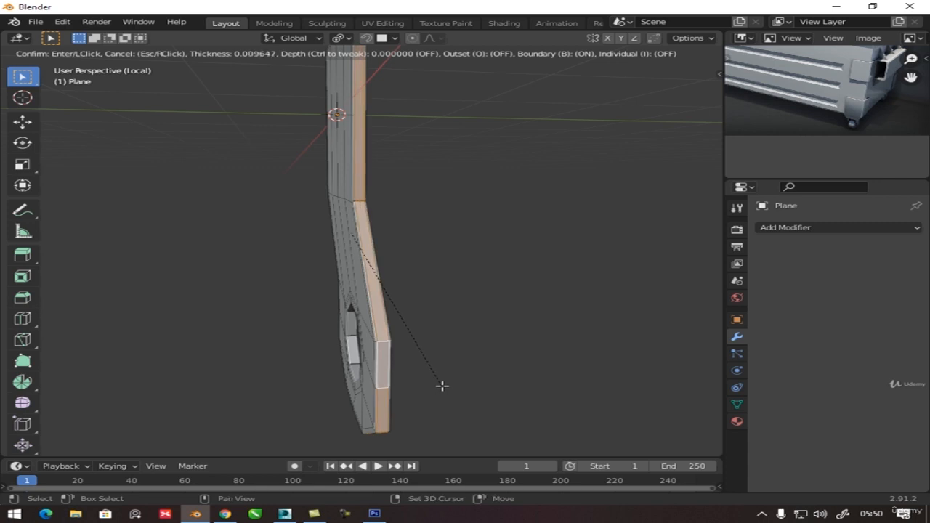
click(442, 386)
Add a level 2 Catmull-Clark Subdivision Surface modifier in Object Mode and return to editing the mesh.
key(Tab)
middle_drag(442, 386, 405, 268)
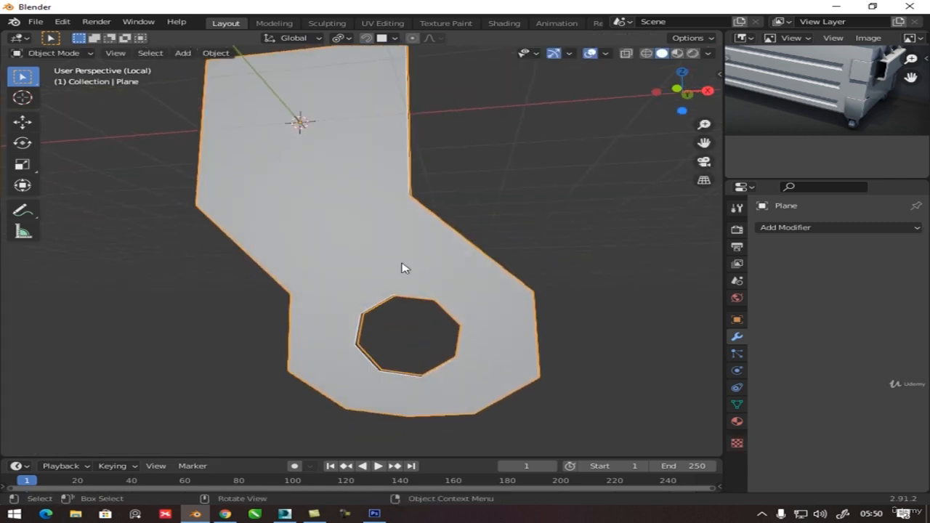
key(ctrl+2)
key(Tab)
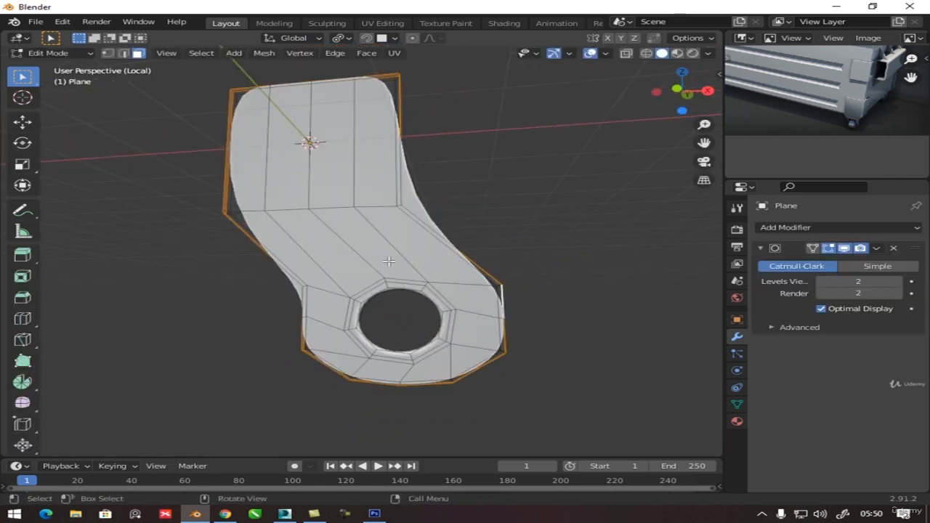
Add a loop cut across the slanted section, slid close to the upper bend with a factor of about 0.943.
middle_drag(352, 253, 312, 240)
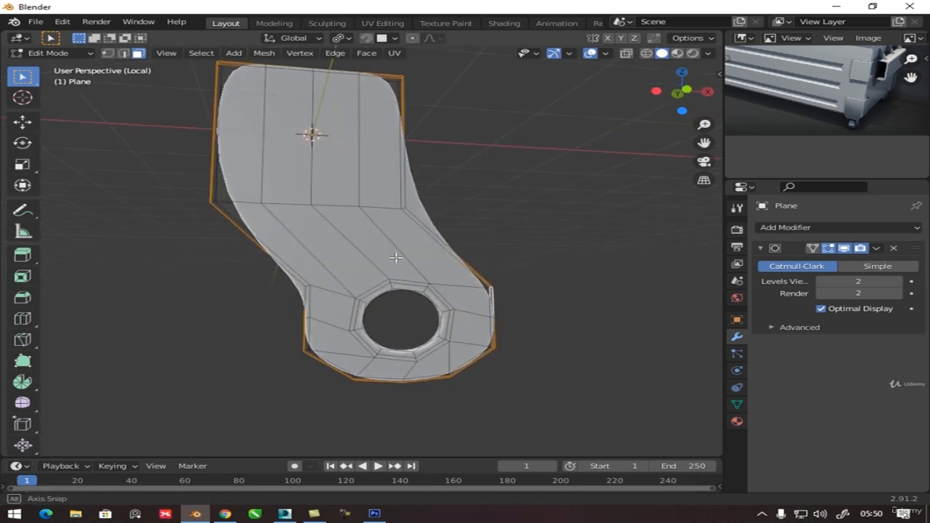
key(ctrl+r)
click(265, 235)
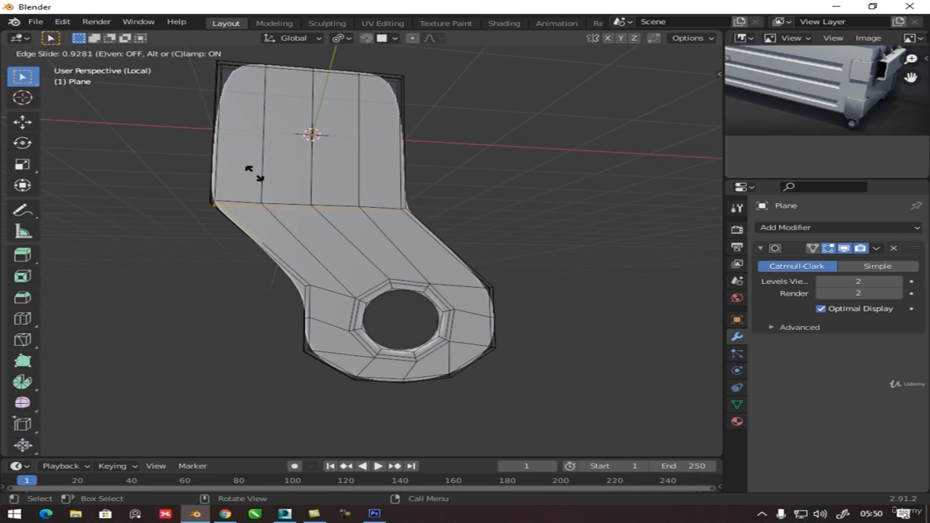
click(216, 175)
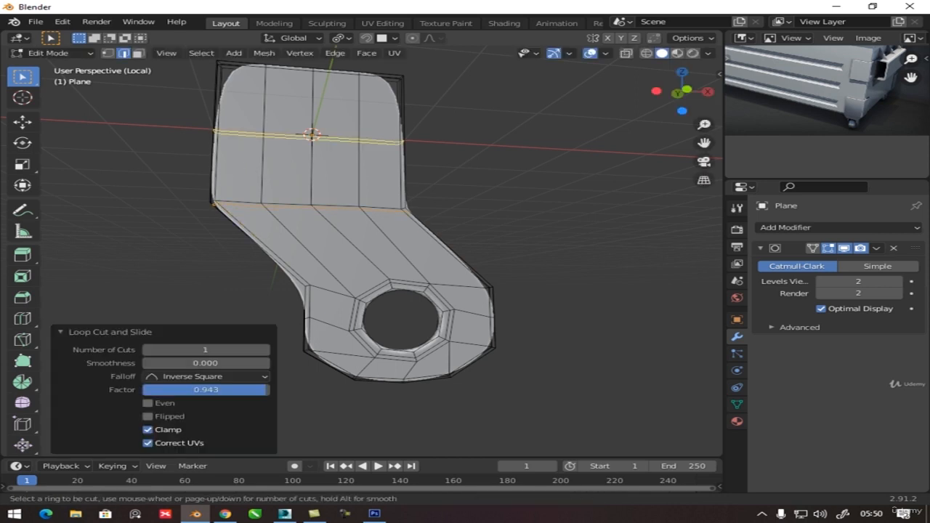
Add two loop cuts across the upper section, one near the bend with factor 0.906 and one near the top edge, and check the shape in Object Mode.
click(215, 185)
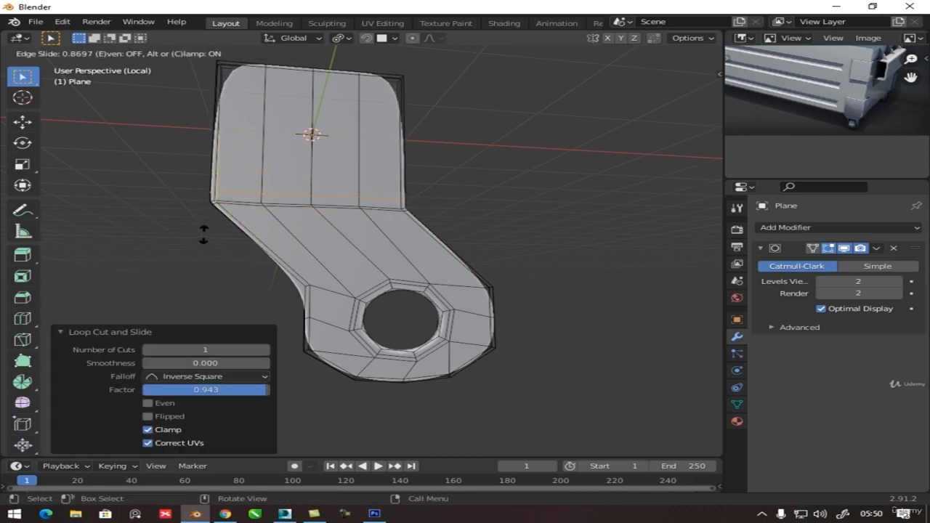
click(207, 226)
key(ctrl+r)
click(219, 150)
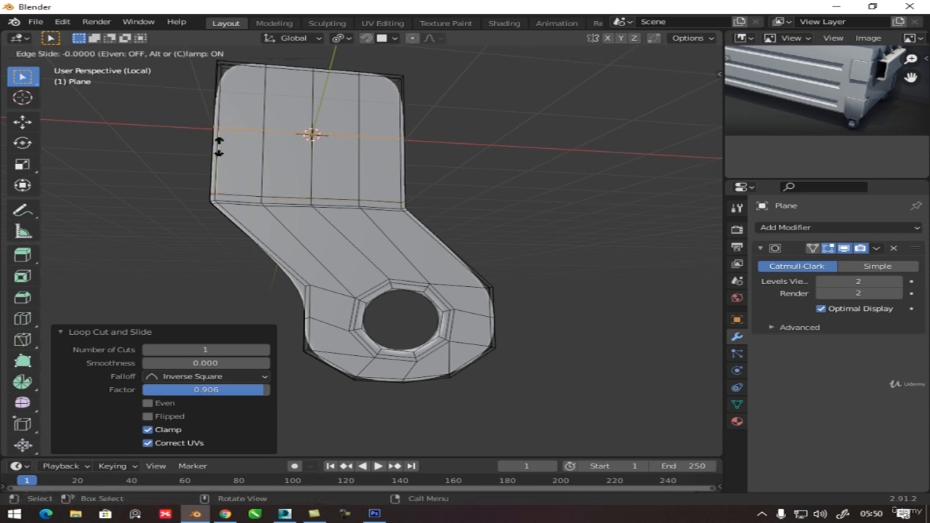
click(234, 83)
key(Tab)
middle_drag(486, 284, 483, 246)
key(Tab)
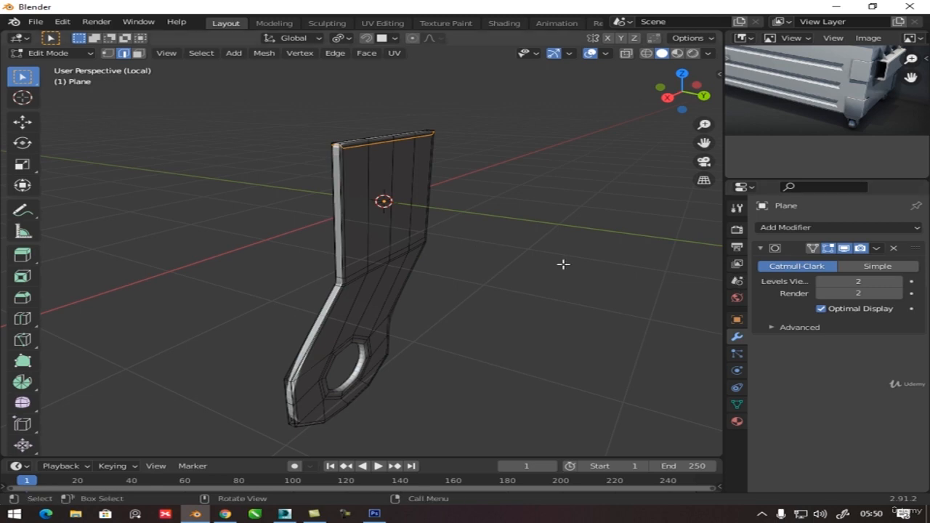
Switch to face selection near the part's upper end and clear the face selection.
middle_drag(397, 195, 308, 170)
scroll(361, 152, up, 3)
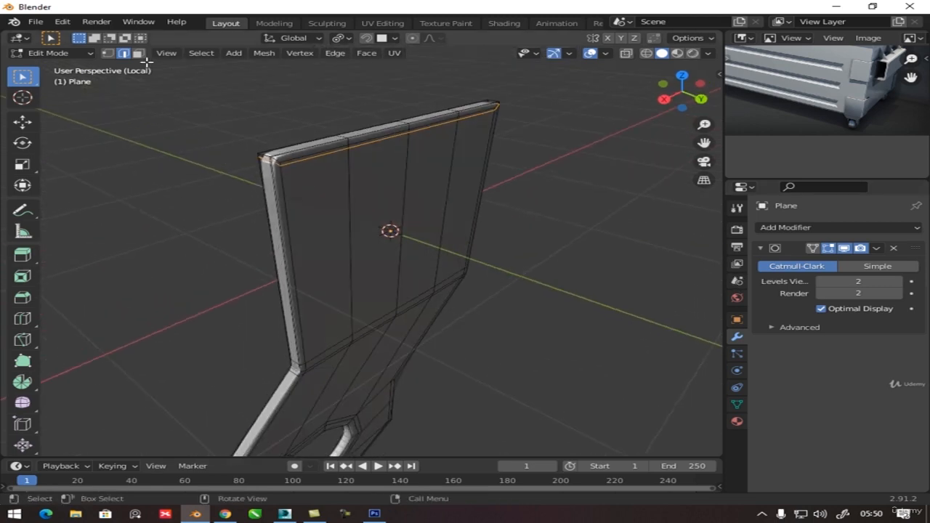
click(137, 53)
click(298, 157)
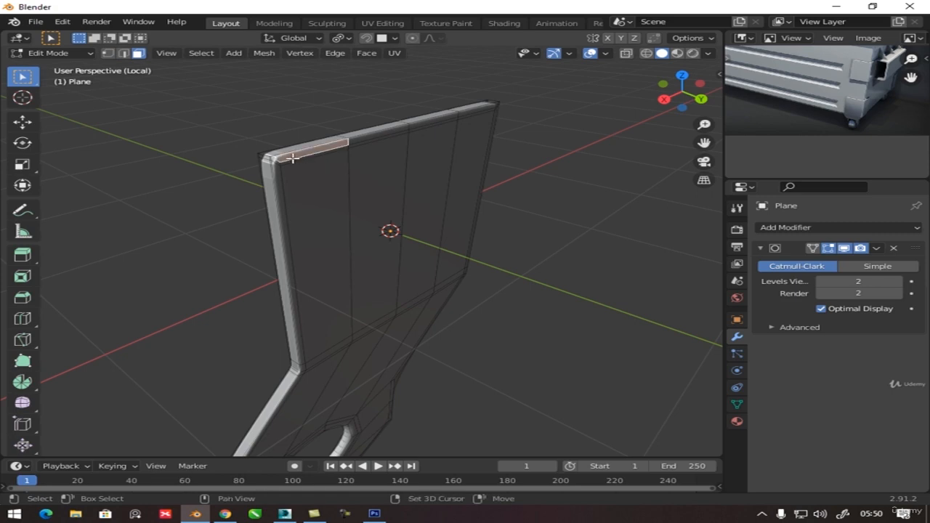
key(alt+a)
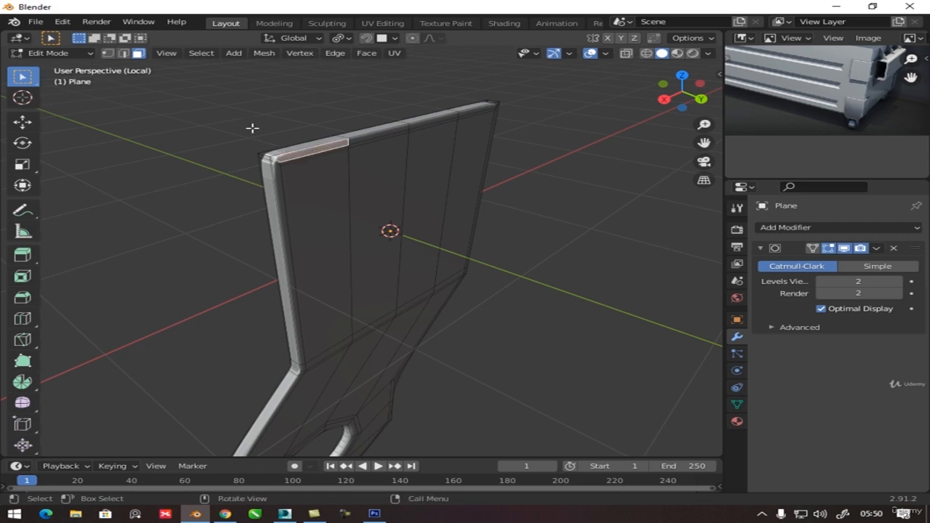
key(alt+a)
scroll(301, 169, up, 2)
middle_drag(282, 181, 247, 141)
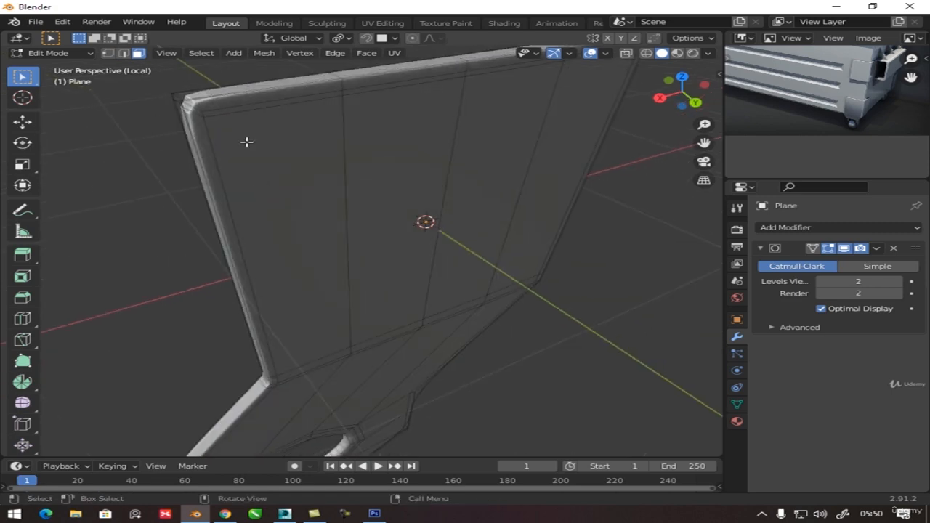
Select the row of narrow faces along the back's top edge, corners included, and extrude it about 0.774 m along Y.
click(228, 104)
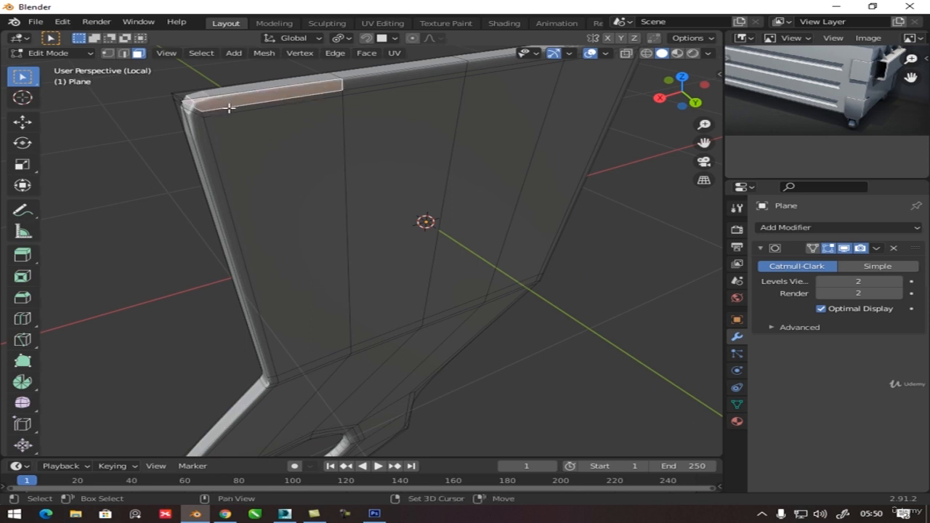
shift+click(201, 109)
shift+click(195, 110)
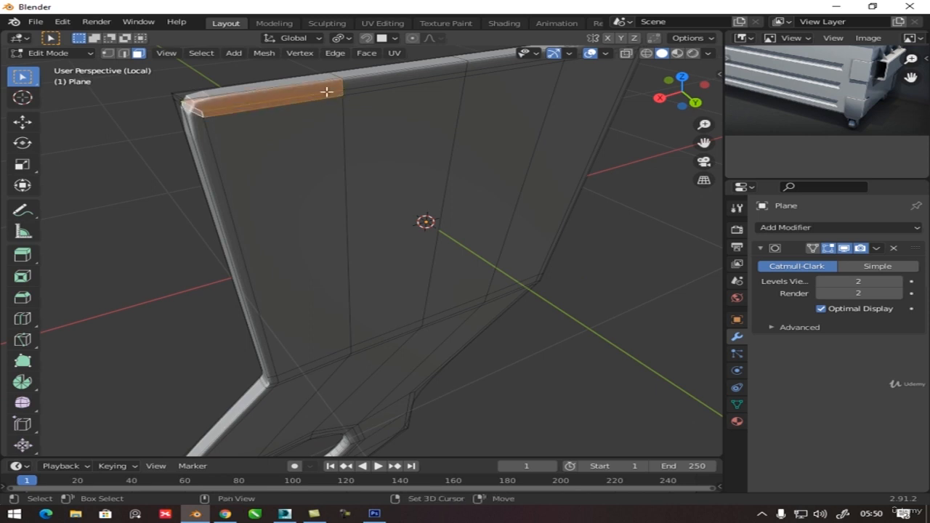
shift+click(352, 88)
shift+click(357, 83)
shift+middle_drag(349, 127, 176, 209)
shift+click(333, 141)
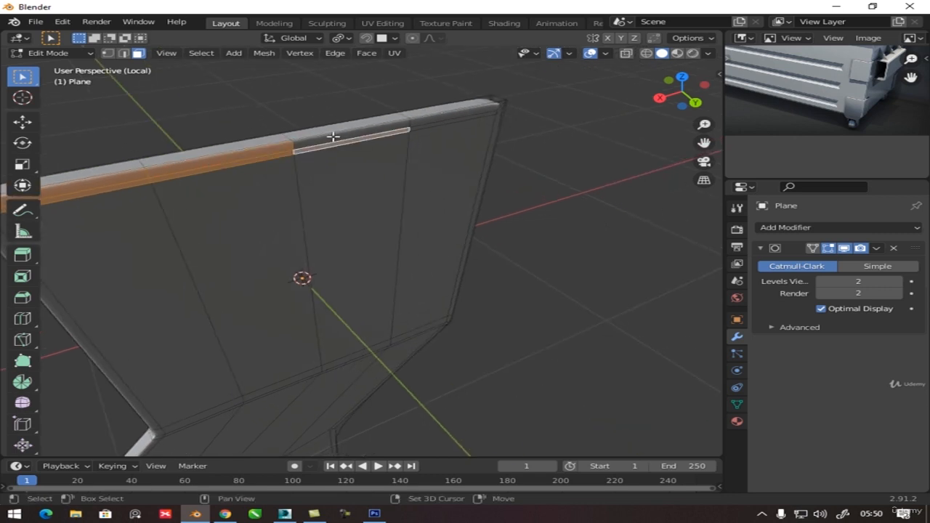
shift+click(420, 122)
scroll(311, 245, down, 4)
middle_drag(311, 245, 414, 259)
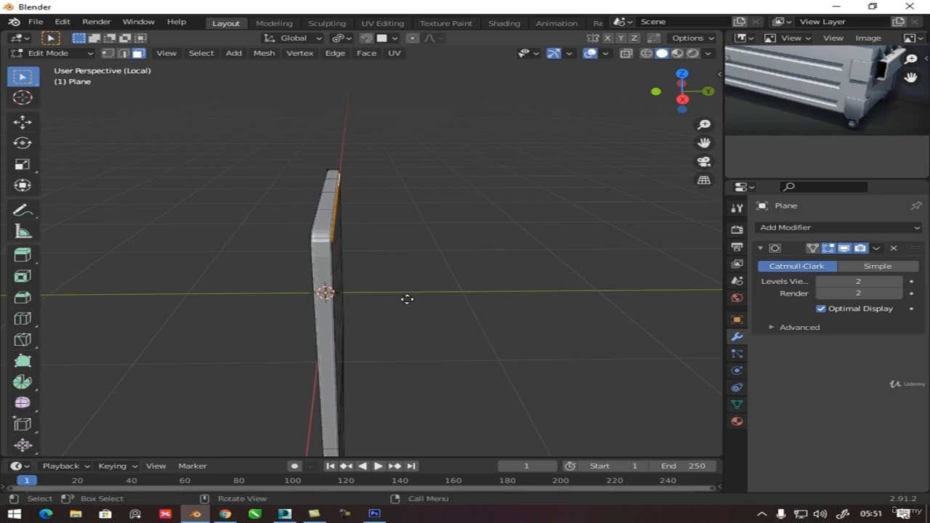
key(e)
key(y)
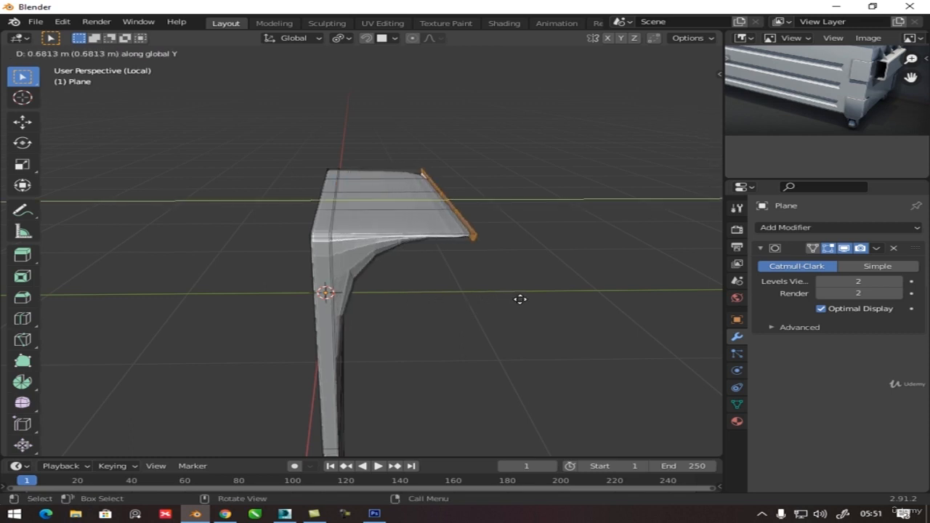
click(529, 297)
Add a loop cut across the upper section, slid up against the new flange with a factor of about -0.960.
middle_drag(513, 318, 469, 279)
middle_drag(338, 251, 426, 257)
key(ctrl+r)
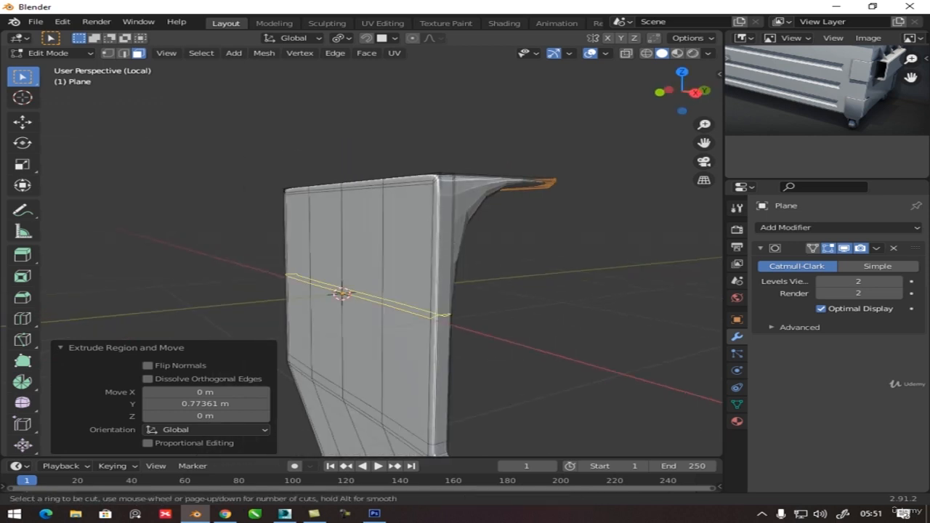
click(441, 176)
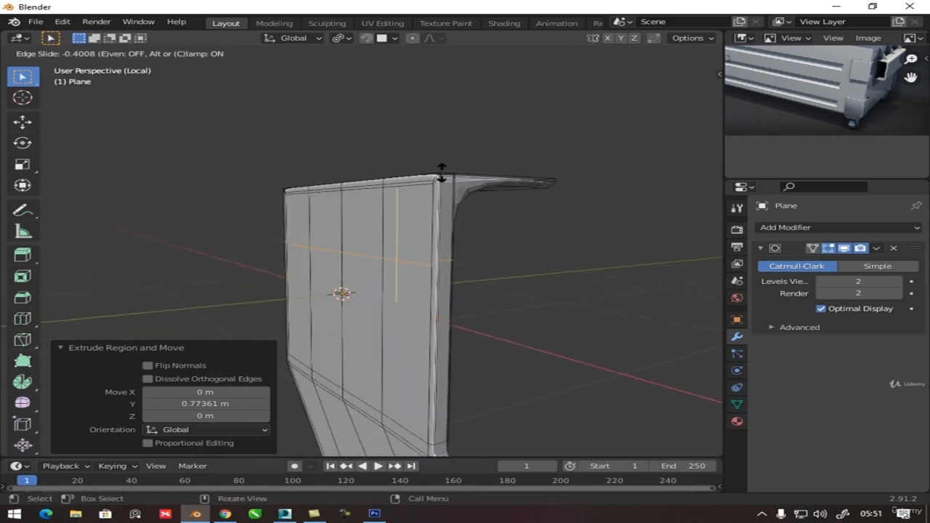
click(451, 106)
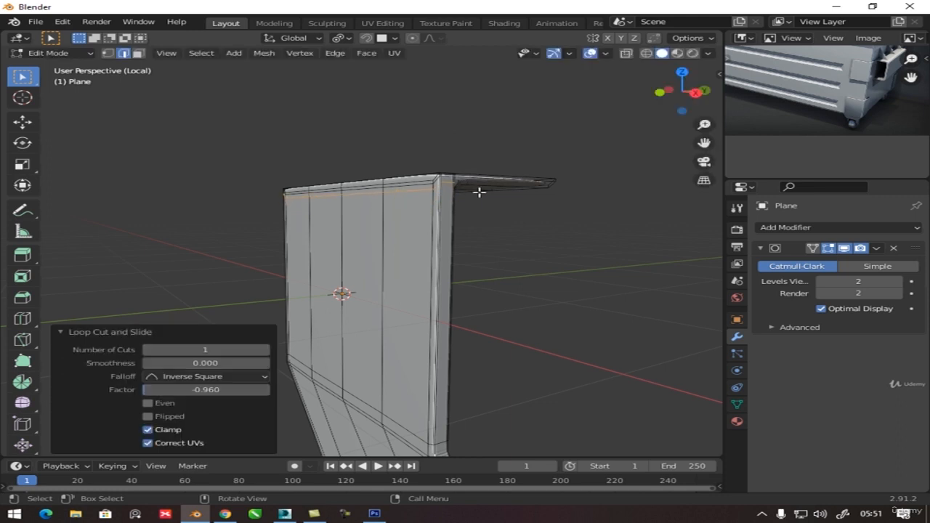
Add a loop cut along the extruded flange, slid close to its bend with a factor of about 0.925.
middle_drag(447, 225, 367, 243)
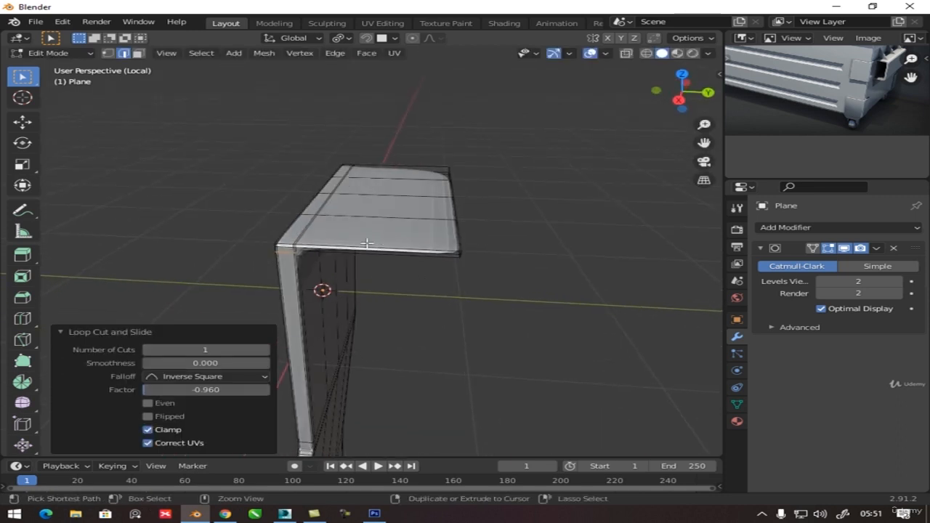
key(ctrl+r)
click(344, 249)
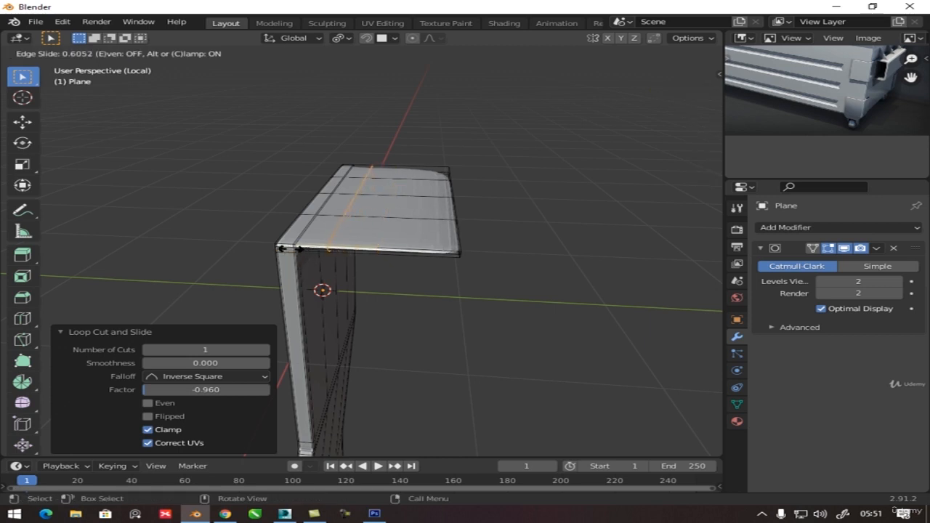
click(267, 252)
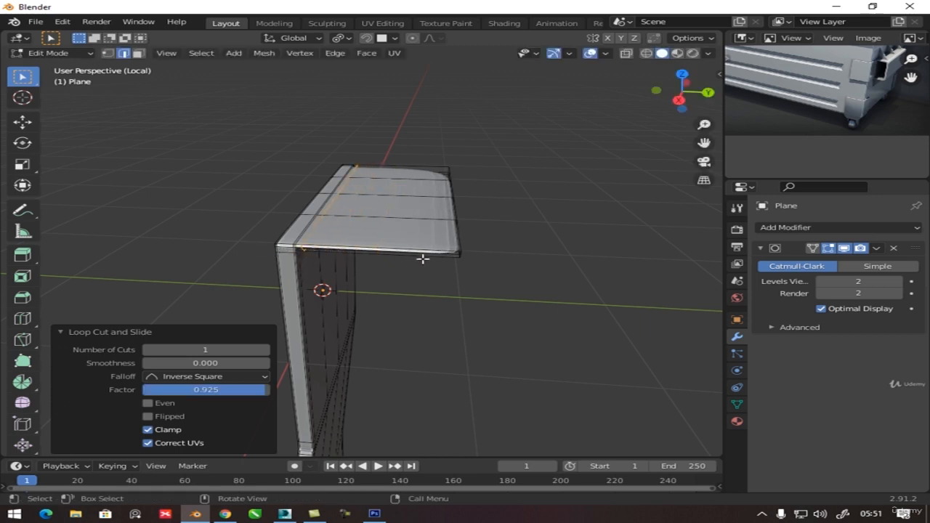
Try to delete the faces at the flange's free end from an edge selection.
drag(431, 129, 497, 288)
key(x)
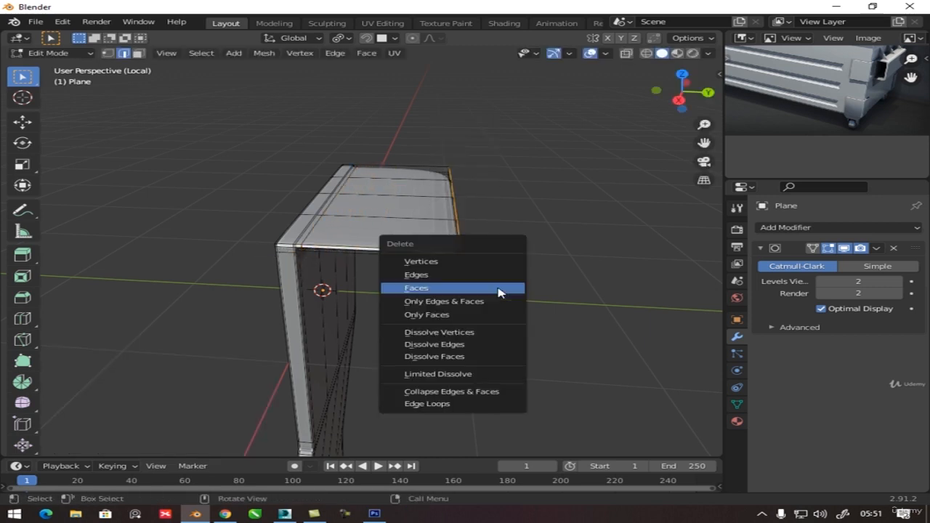
click(498, 289)
middle_drag(495, 287, 210, 119)
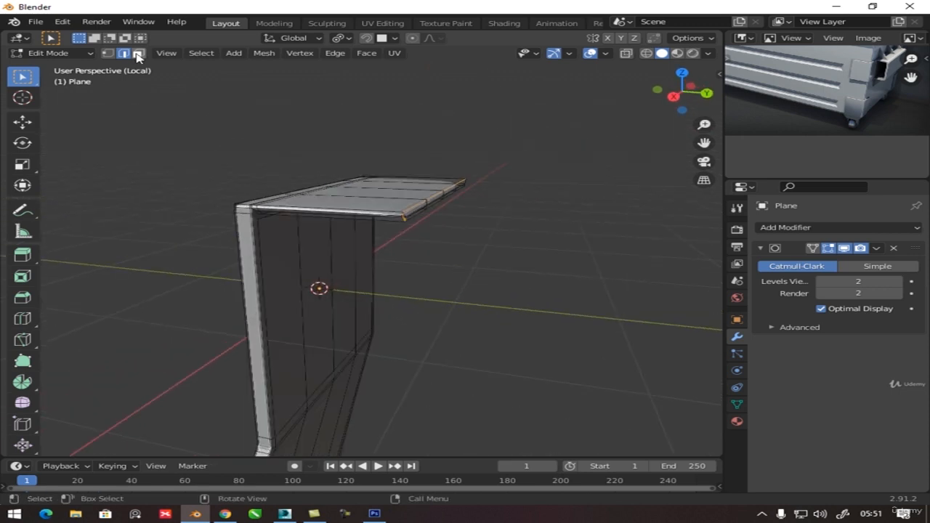
Try to select only the faces at the flange's free end in face selection mode, and clear the selection.
click(138, 53)
middle_drag(388, 215, 458, 166)
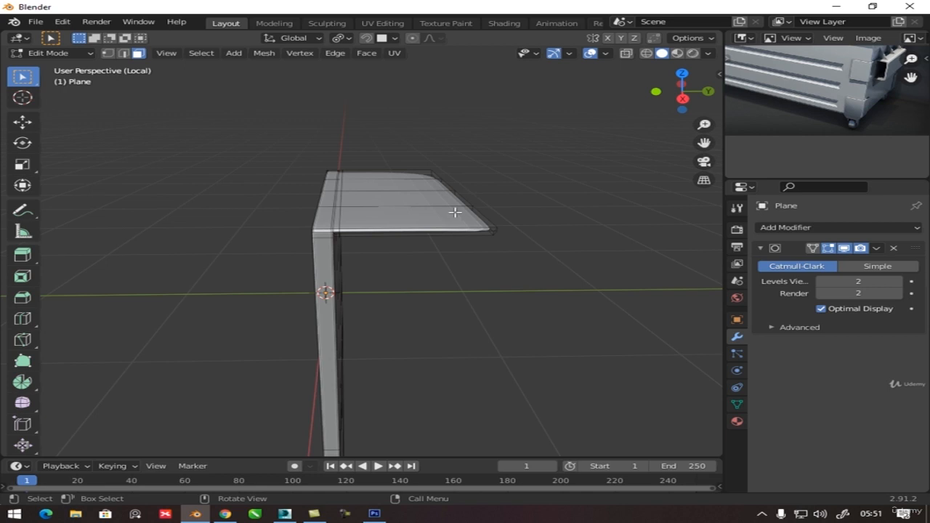
drag(399, 137, 549, 254)
middle_drag(514, 273, 459, 168)
drag(426, 141, 513, 243)
middle_drag(488, 259, 502, 256)
shift+drag(425, 142, 494, 247)
click(388, 290)
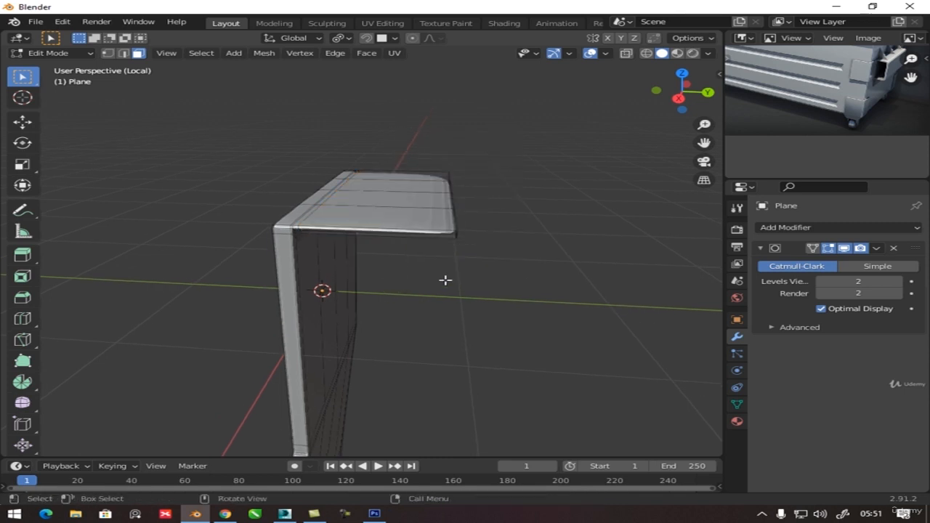
Turn off the Subdivision Surface modifier's viewport display and retry selecting the flange's end faces.
click(843, 248)
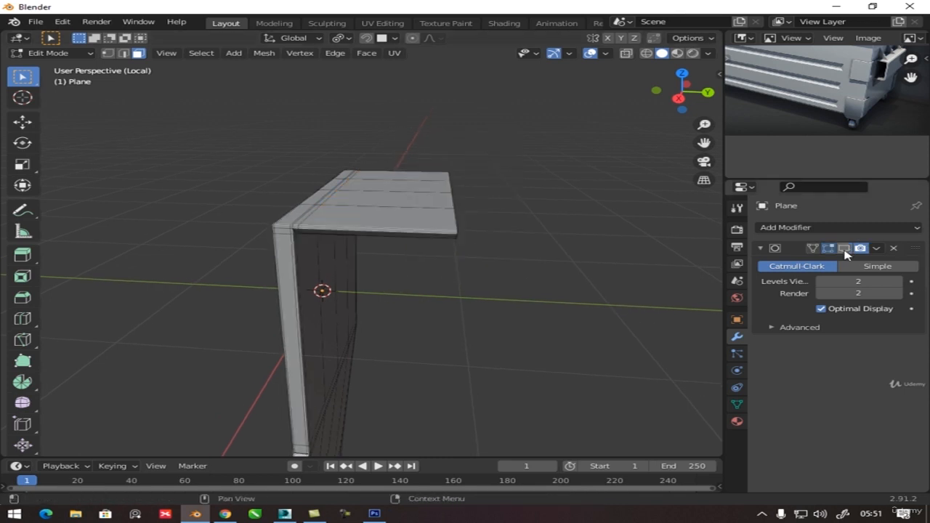
middle_drag(535, 263, 440, 164)
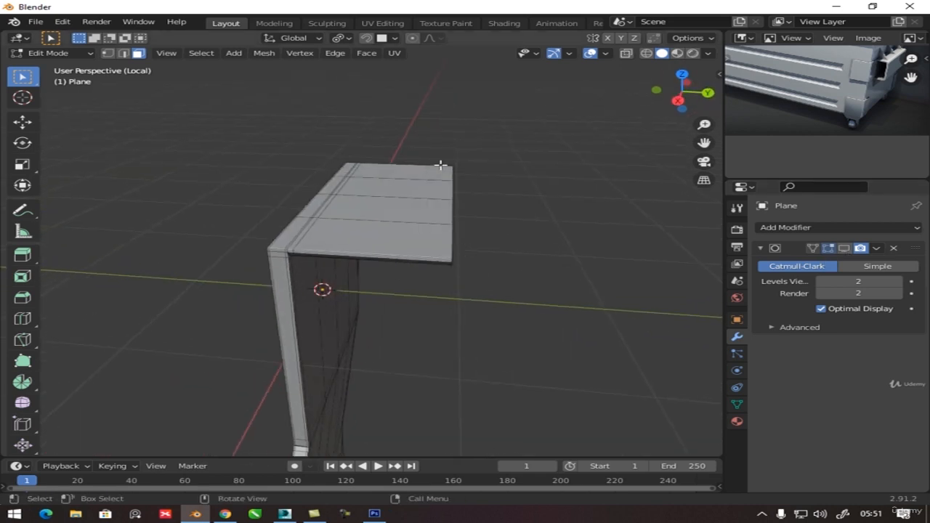
drag(441, 139, 550, 341)
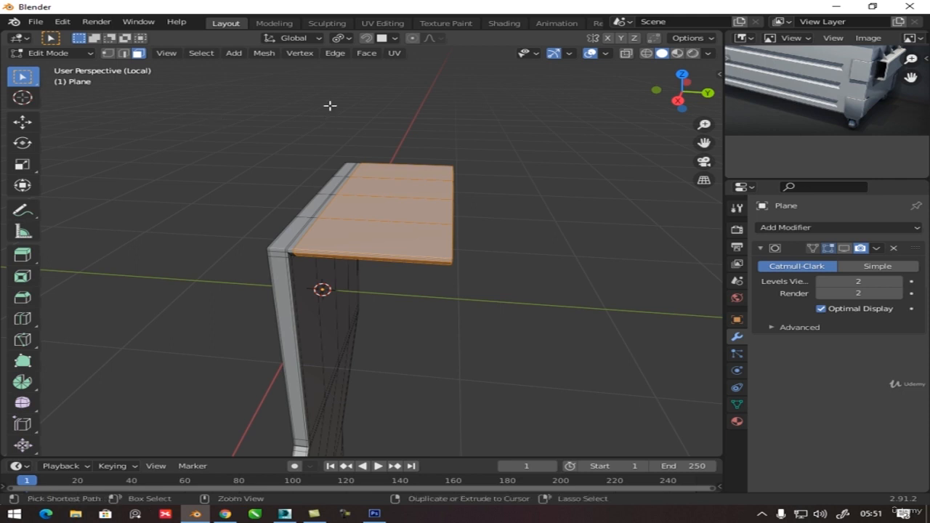
drag(386, 122, 298, 342)
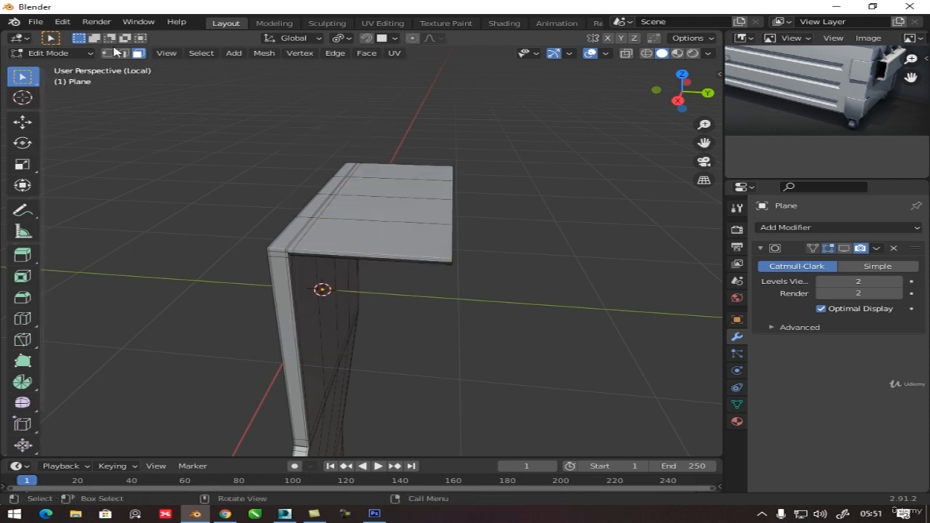
Select all vertices at the flange's free end in vertex selection mode and delete the end faces.
drag(406, 142, 510, 288)
middle_drag(511, 289, 389, 270)
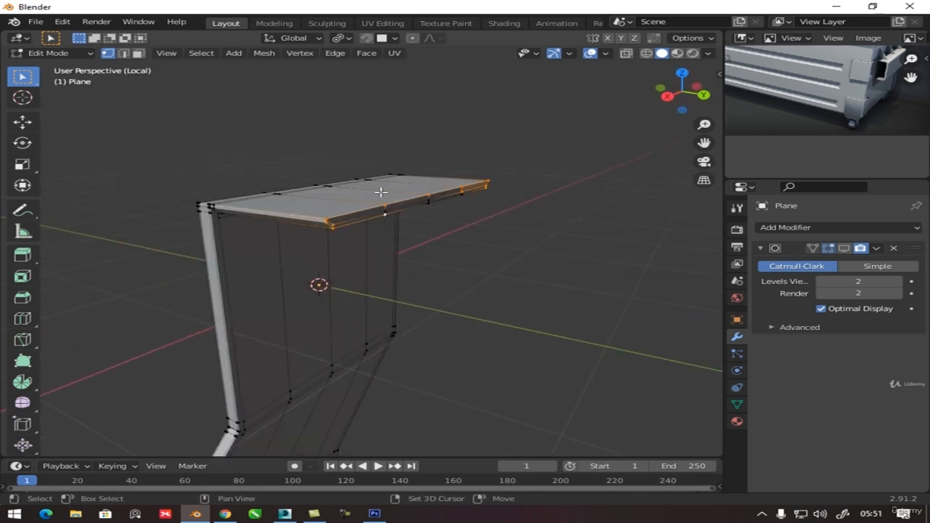
shift+drag(380, 194, 397, 231)
shift+drag(426, 189, 438, 223)
shift+drag(455, 181, 470, 212)
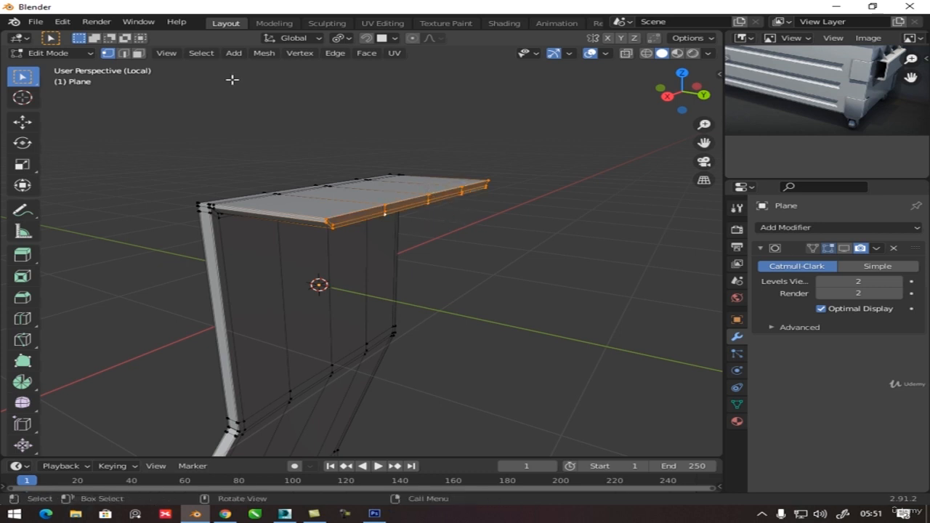
middle_drag(307, 127, 312, 167)
key(x)
click(310, 167)
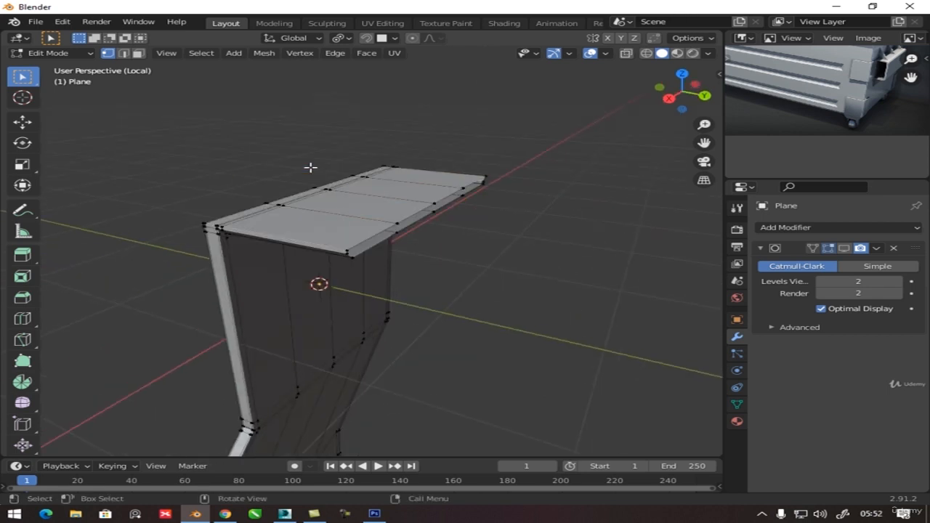
Return to Object Mode and add a Mirror modifier to the part with only the Z axis enabled.
key(Tab)
middle_drag(342, 228, 668, 229)
click(792, 229)
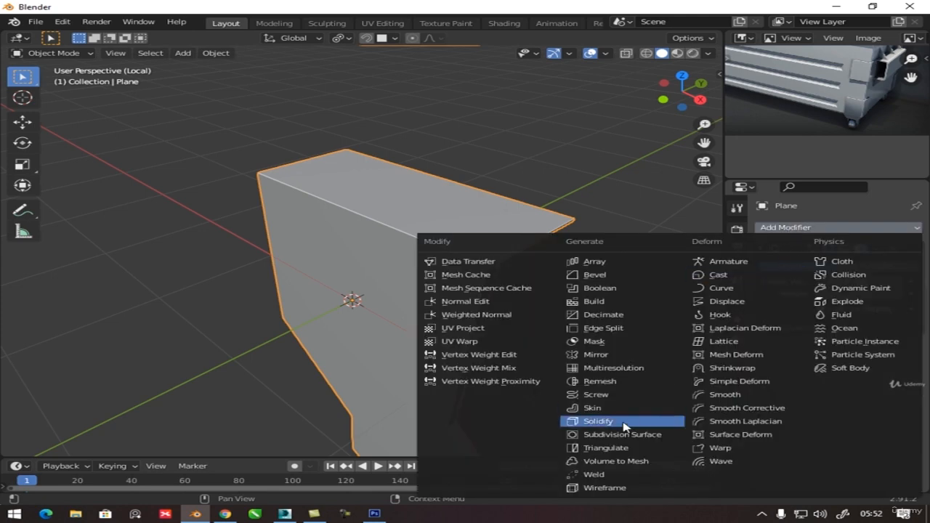
click(603, 356)
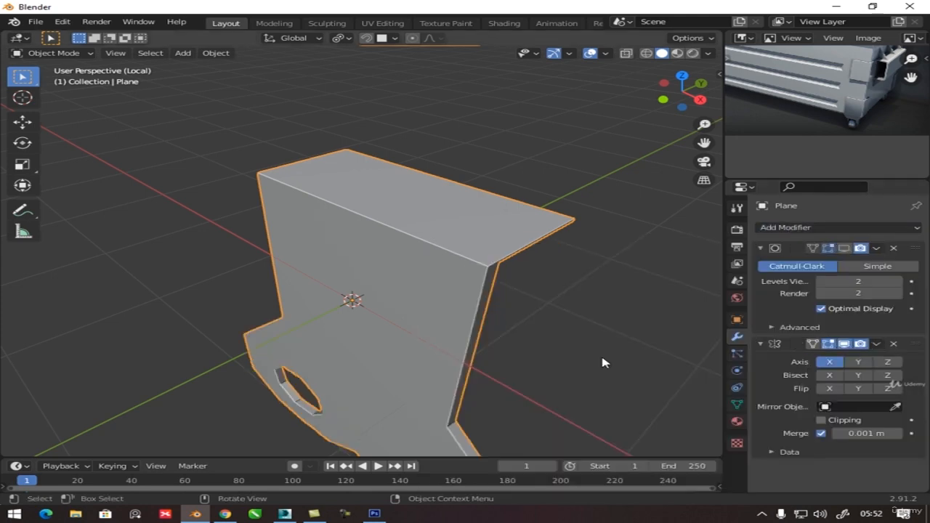
click(842, 363)
click(861, 362)
click(860, 362)
click(888, 363)
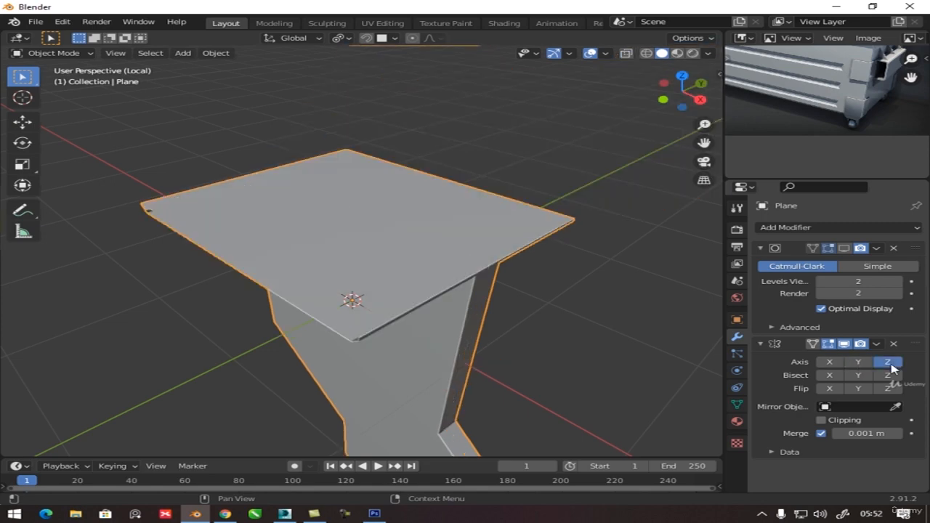
Duplicate the mirrored part and move the copy about -3.877 m along Y.
middle_drag(384, 270, 315, 266)
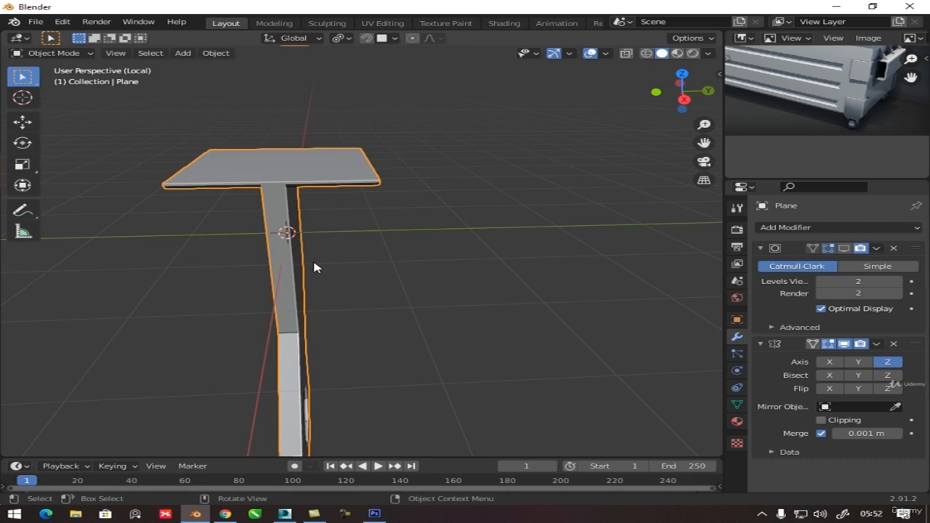
middle_drag(534, 255, 332, 264)
key(shift+d)
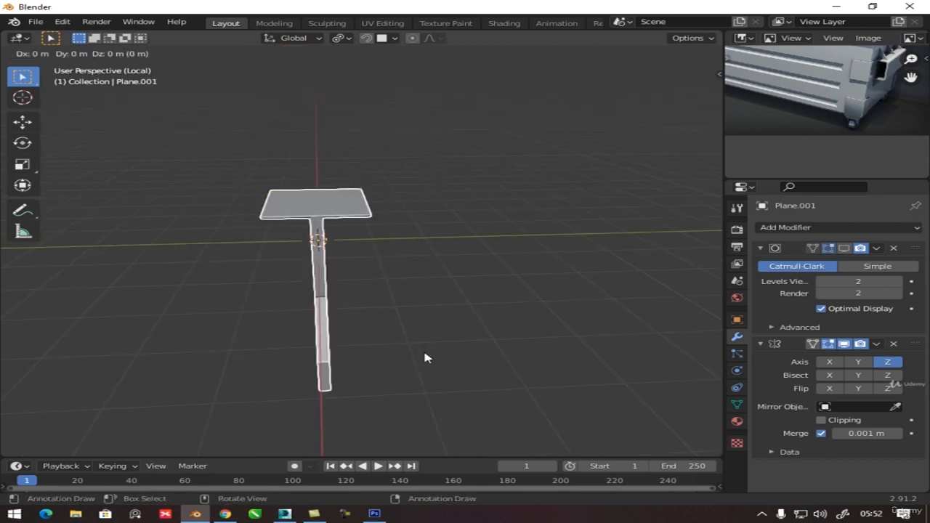
right_click(424, 354)
key(g)
key(y)
click(205, 337)
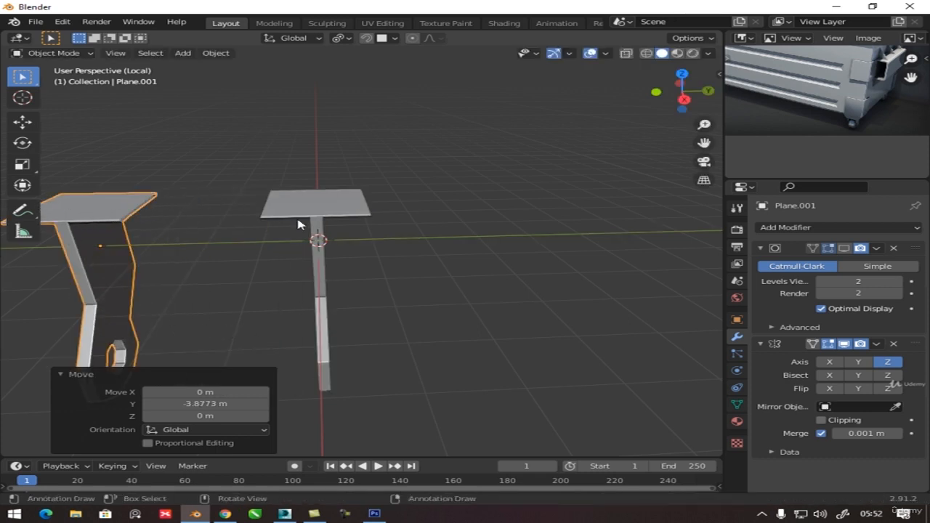
Select the original bracket and turn off its Mirror modifier's viewport display.
click(304, 222)
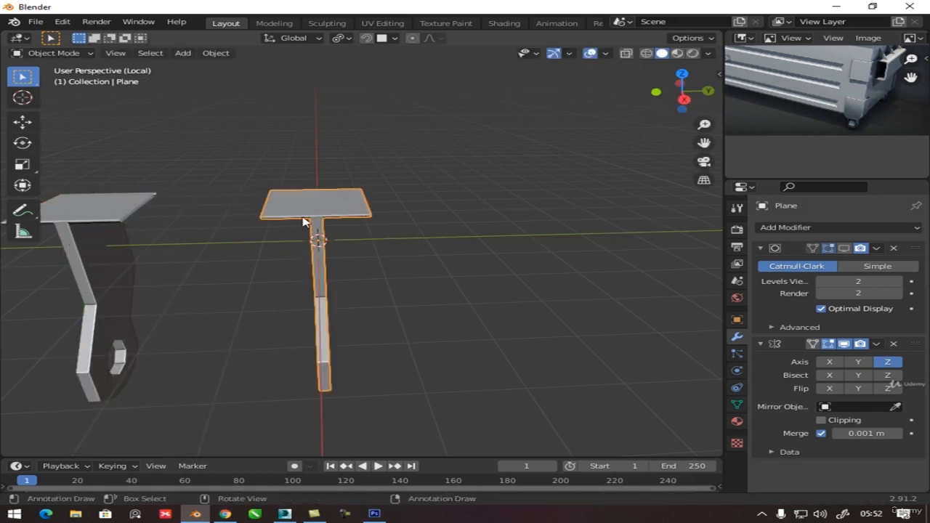
click(760, 248)
click(844, 266)
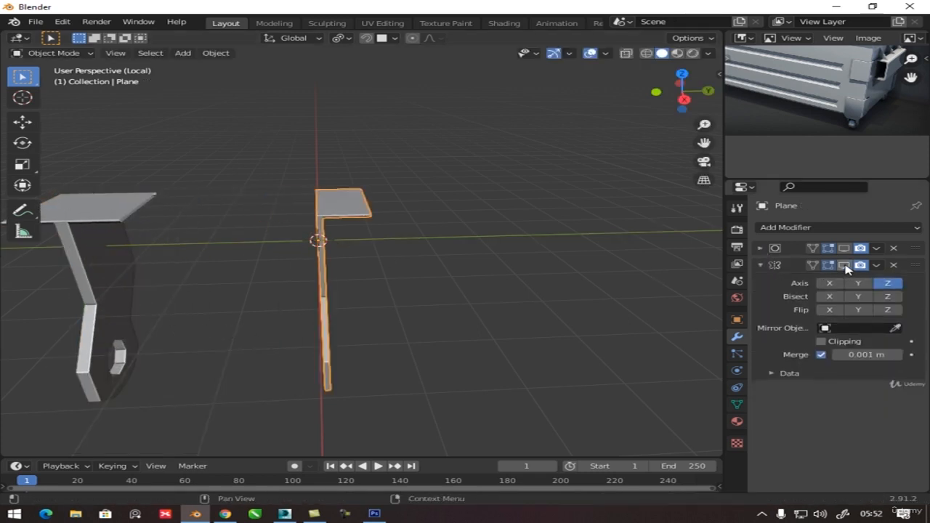
click(845, 266)
click(844, 266)
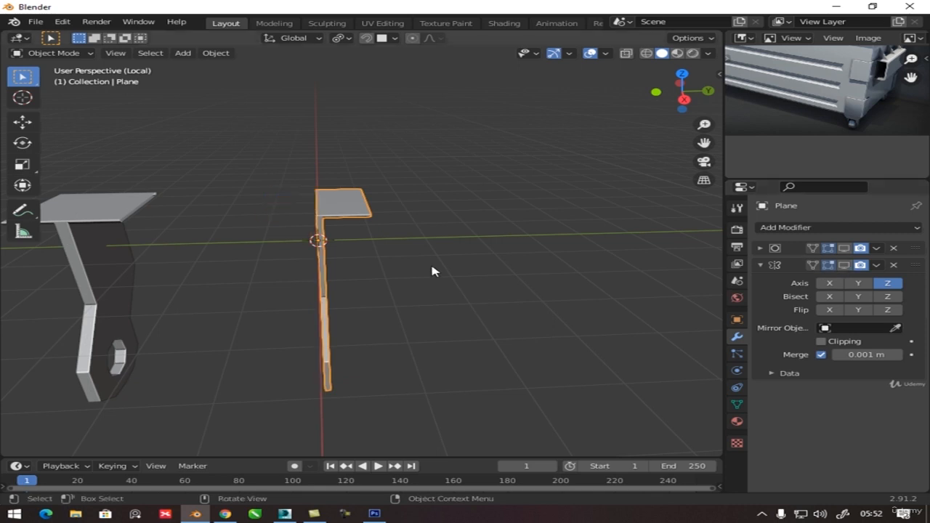
Select the vertices at the flange's free end in Edit Mode and snap the 3D cursor to them.
key(Tab)
drag(352, 172, 419, 240)
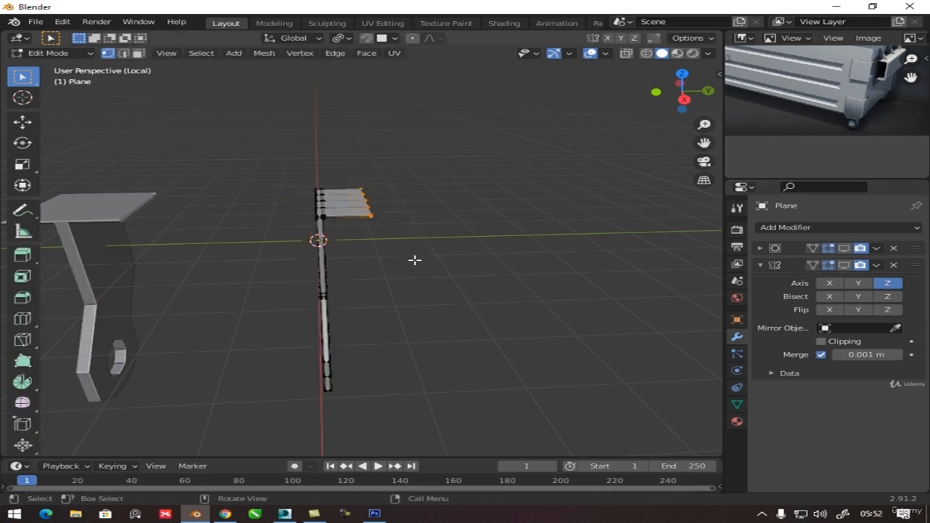
middle_drag(415, 259, 400, 216)
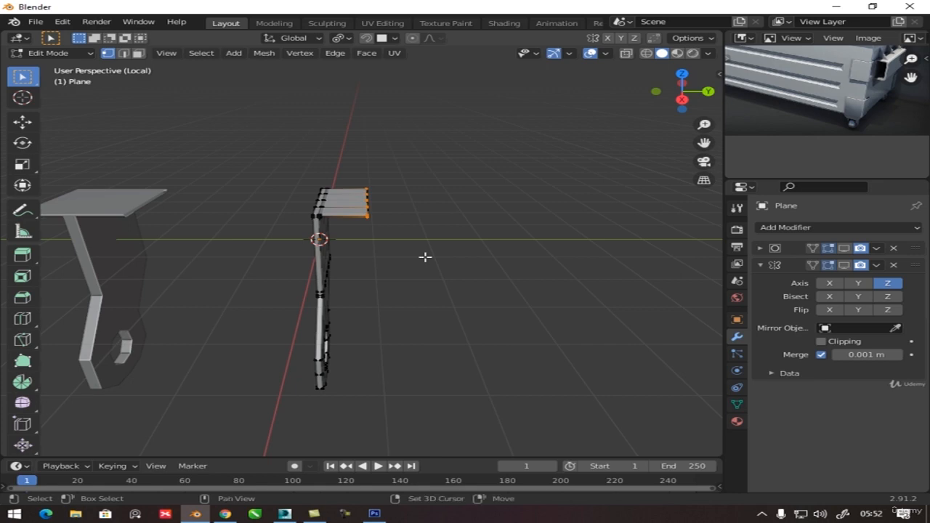
key(shift+s)
click(429, 332)
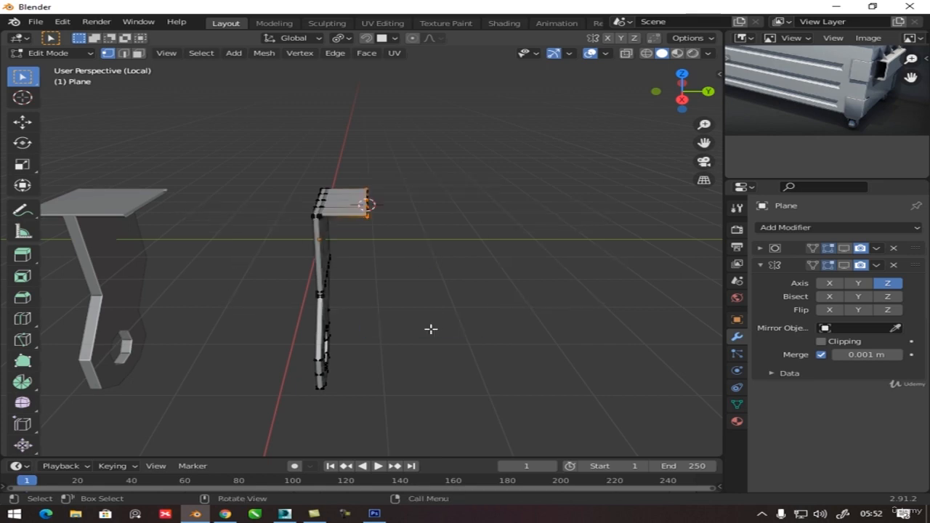
Set the bracket's origin to the 3D cursor in Object Mode and turn the Mirror modifier's viewport display back on.
key(Tab)
click(216, 53)
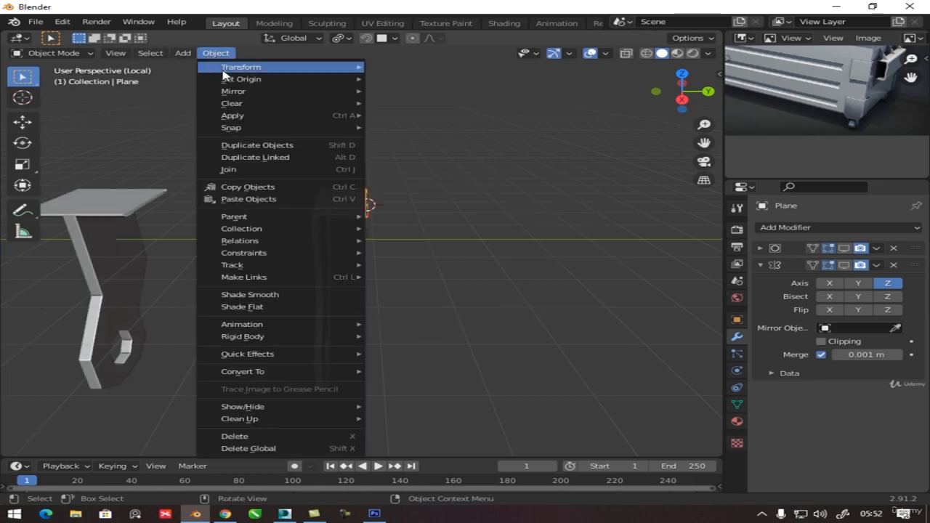
mouse_move(270, 86)
click(420, 106)
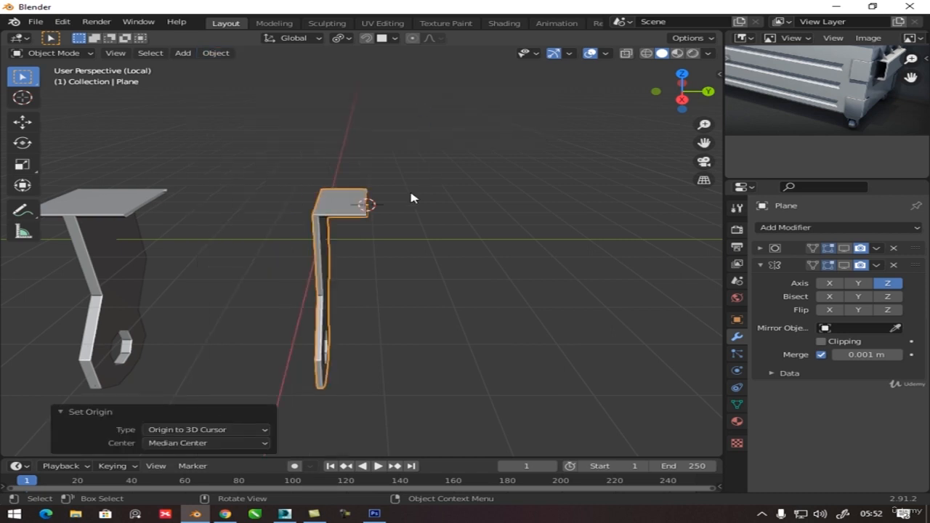
click(844, 265)
middle_drag(421, 245, 392, 289)
scroll(361, 225, up, 2)
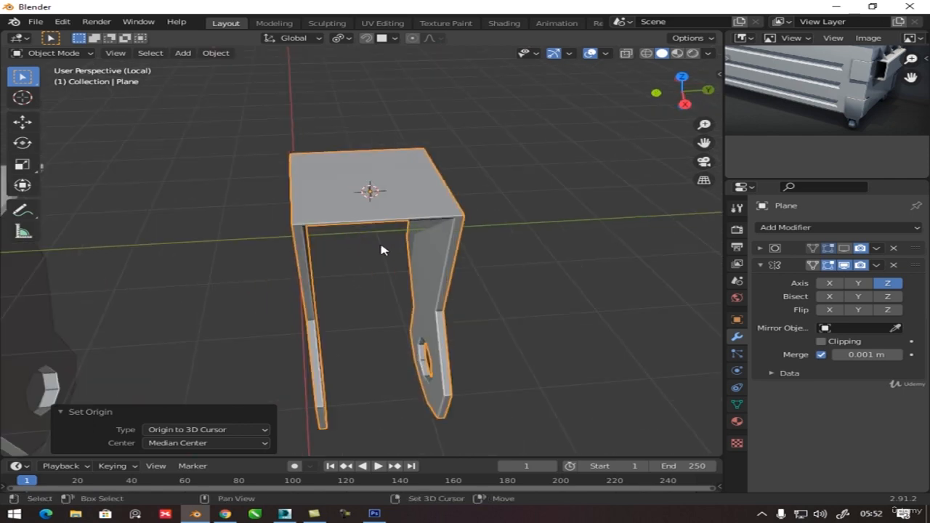
Move all of the duplicate bracket's geometry about -0.87 m along Y in Edit Mode and return to Object Mode.
shift+middle_drag(382, 249, 616, 232)
scroll(397, 252, down, 3)
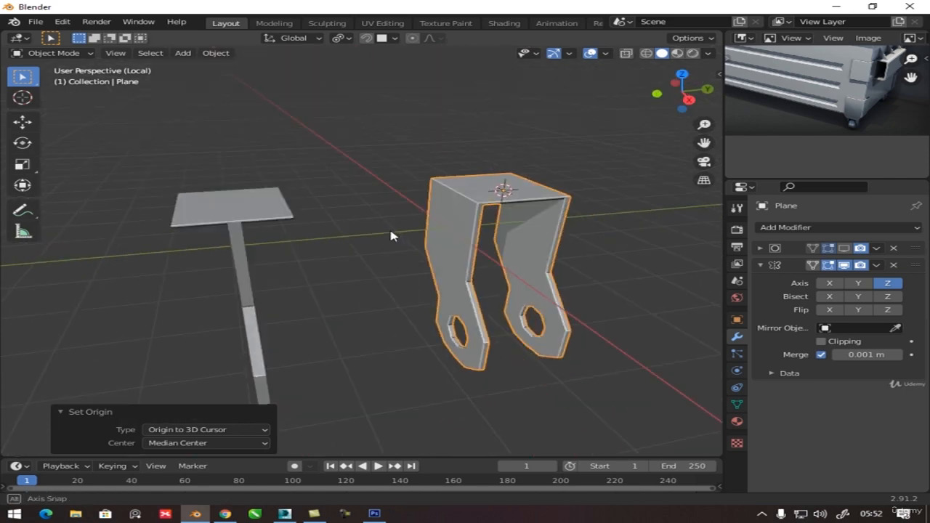
click(244, 225)
key(Tab)
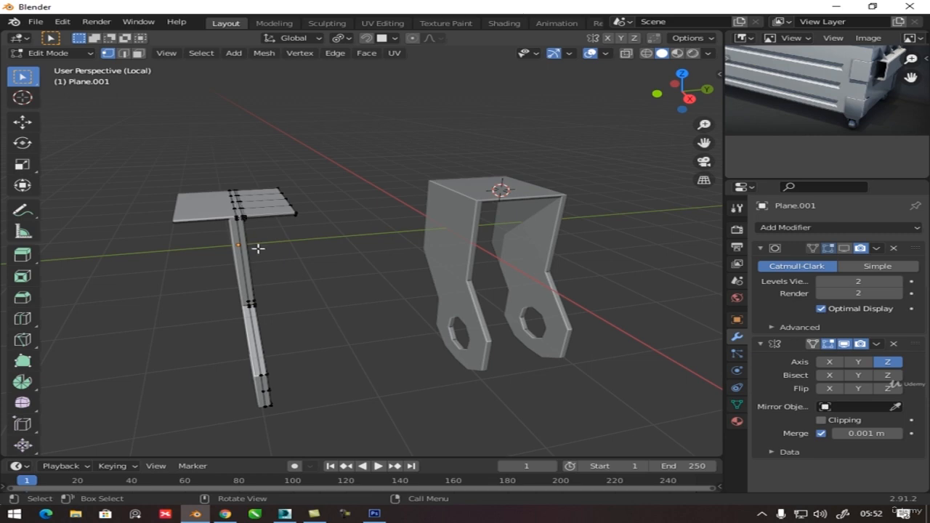
key(a)
key(g)
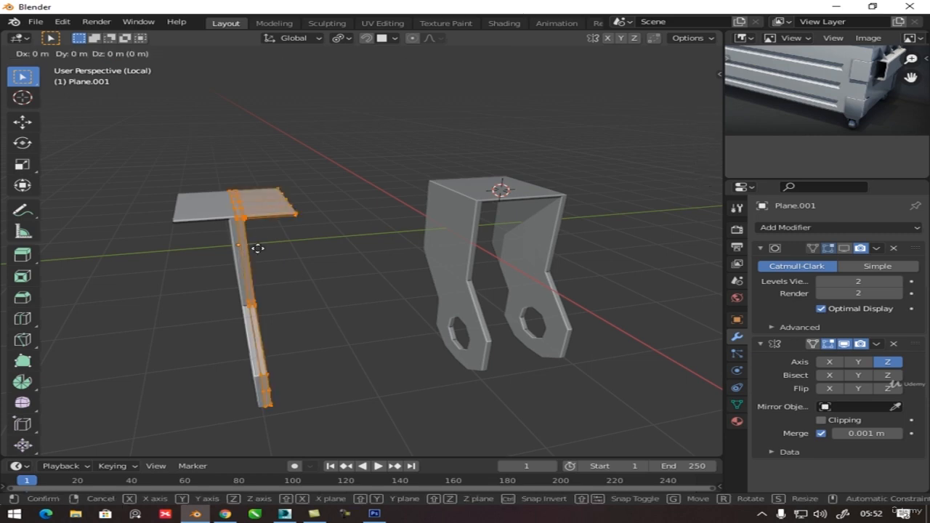
key(x)
key(y)
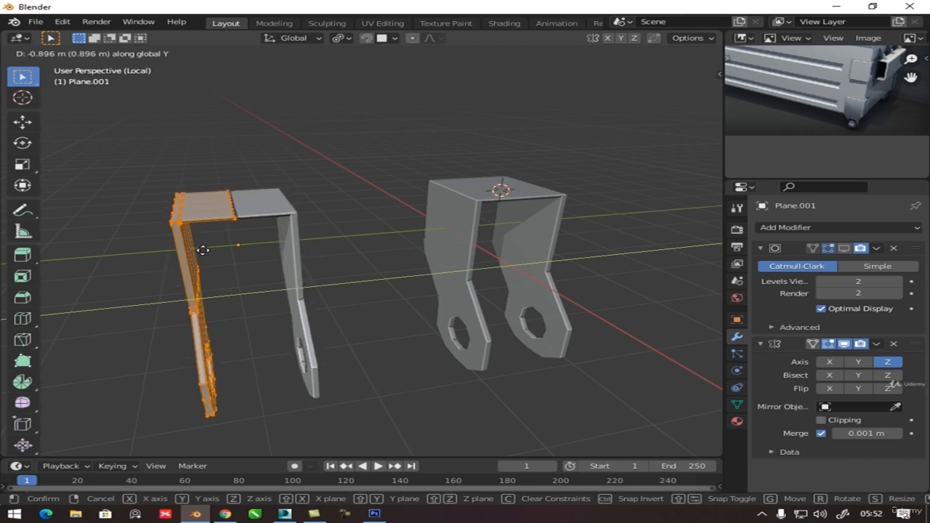
click(264, 233)
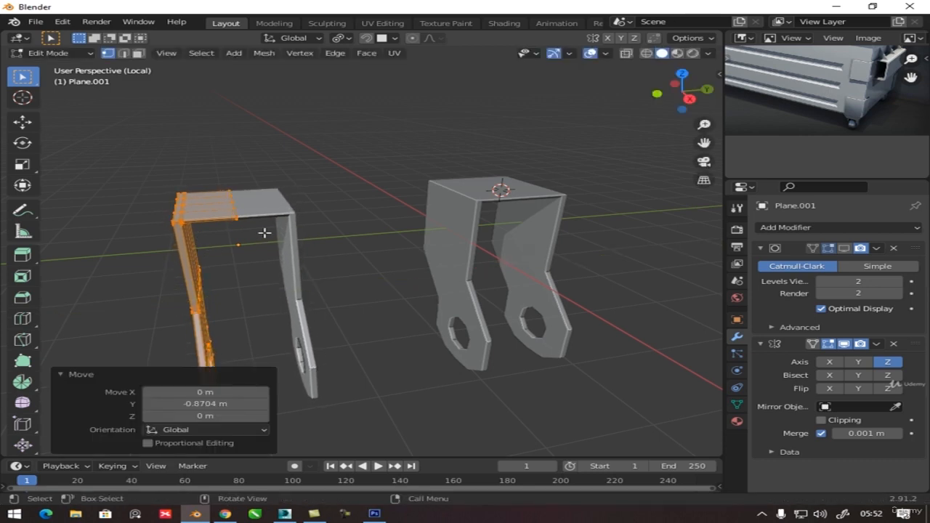
key(Tab)
middle_drag(305, 258, 342, 285)
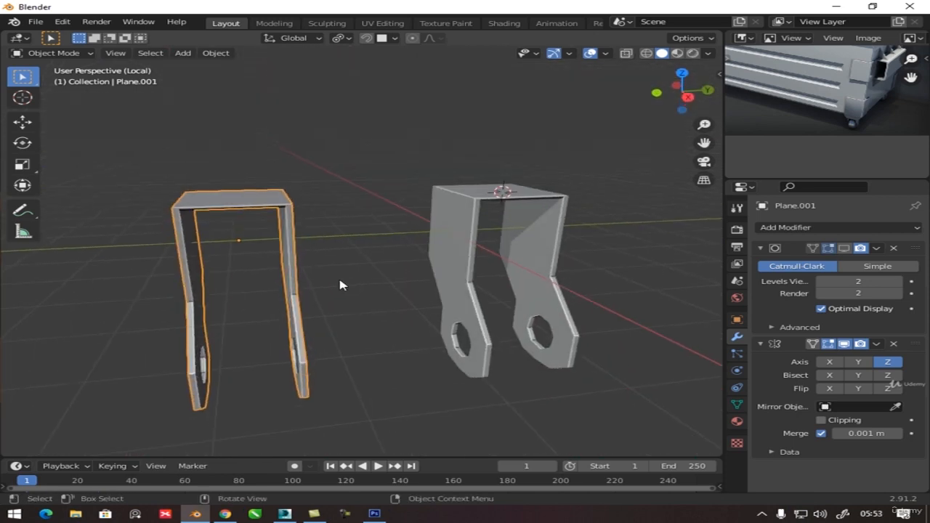
Delete the duplicate bracket and enable Clipping on the original bracket's Mirror modifier.
key(Delete)
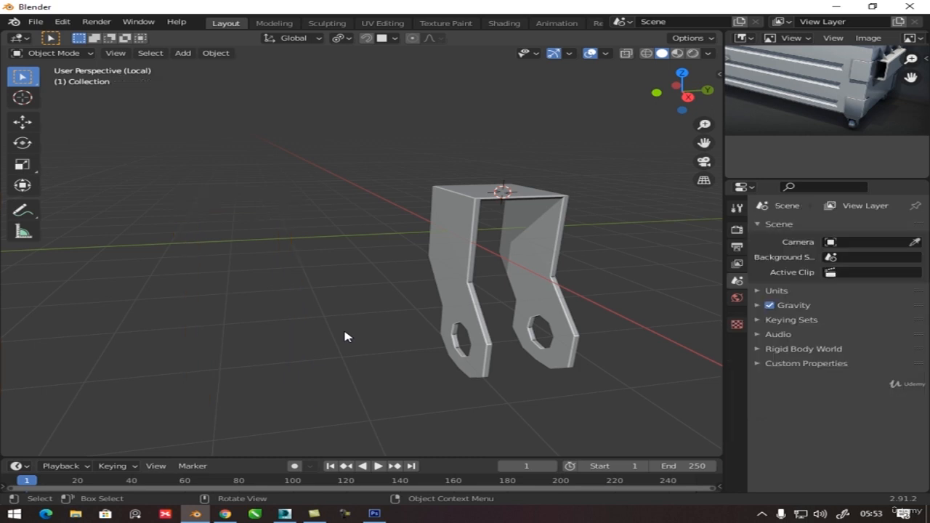
middle_drag(482, 311, 384, 251)
click(384, 251)
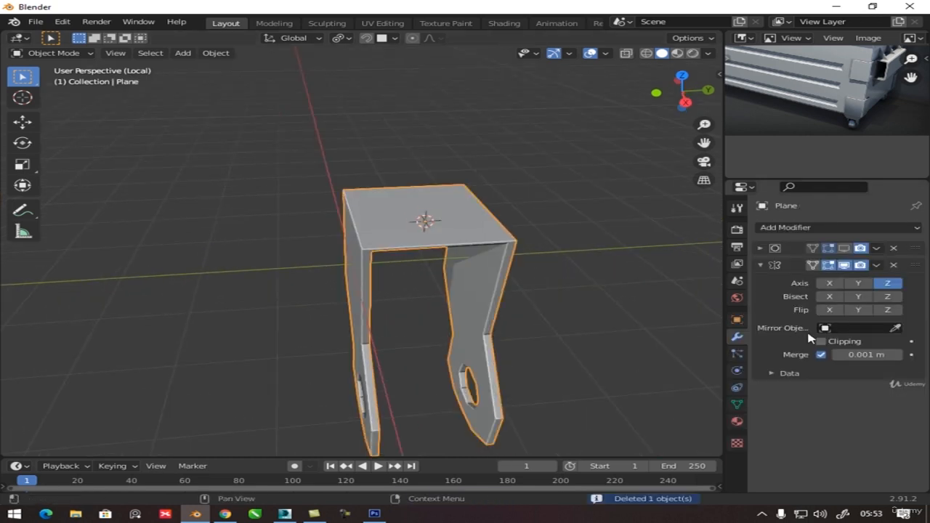
click(820, 342)
Try to move the vertices along the top plate's mirror seam along Y with clipping on.
key(Tab)
middle_drag(436, 255, 423, 251)
drag(404, 153, 465, 301)
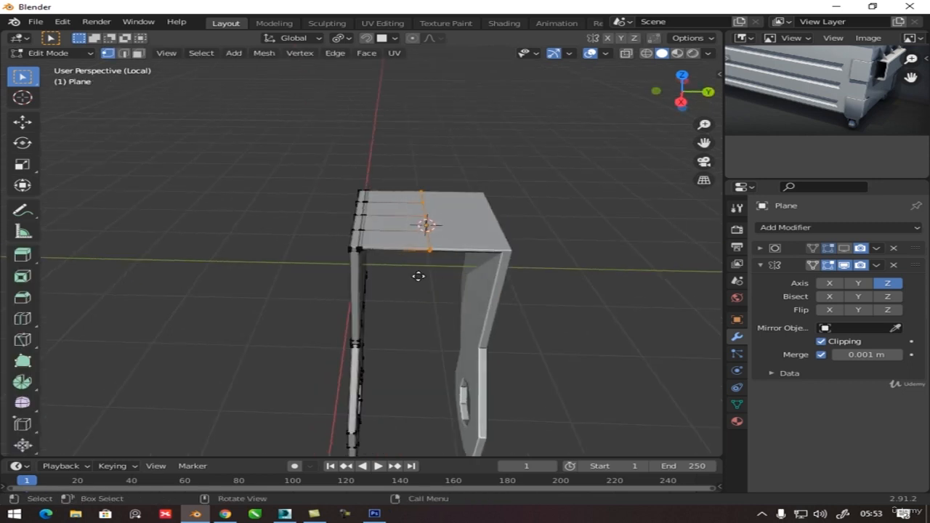
key(g)
key(y)
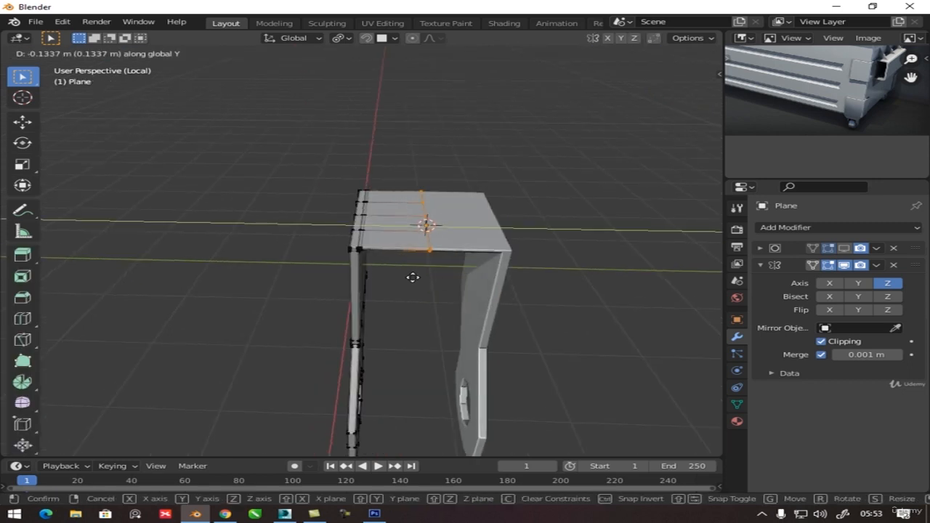
click(513, 272)
key(Tab)
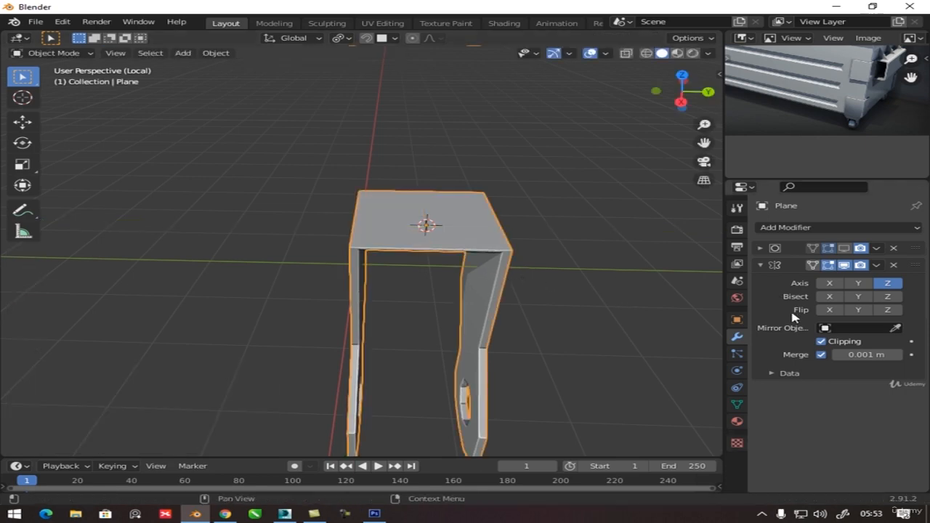
Apply the Mirror modifier and merge all the bracket's vertices by distance at 0.0001 m.
key(ctrl+a)
key(Tab)
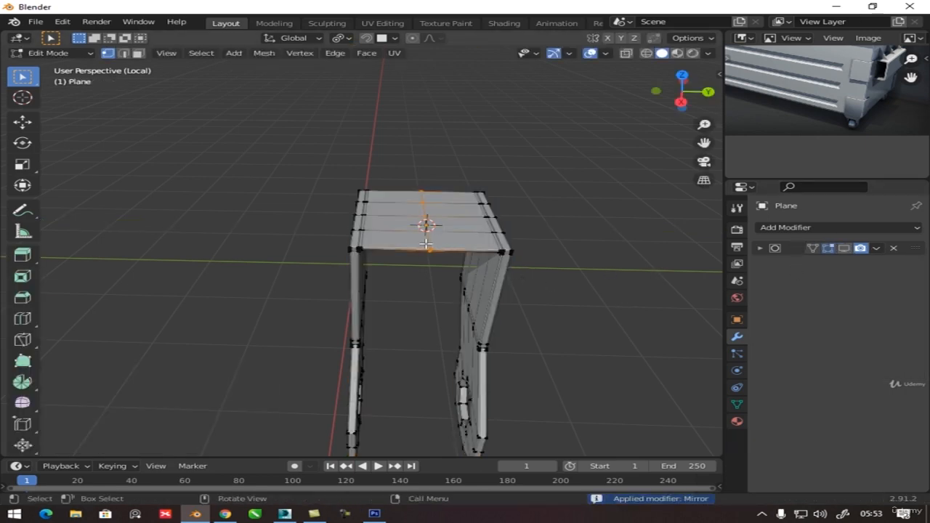
key(a)
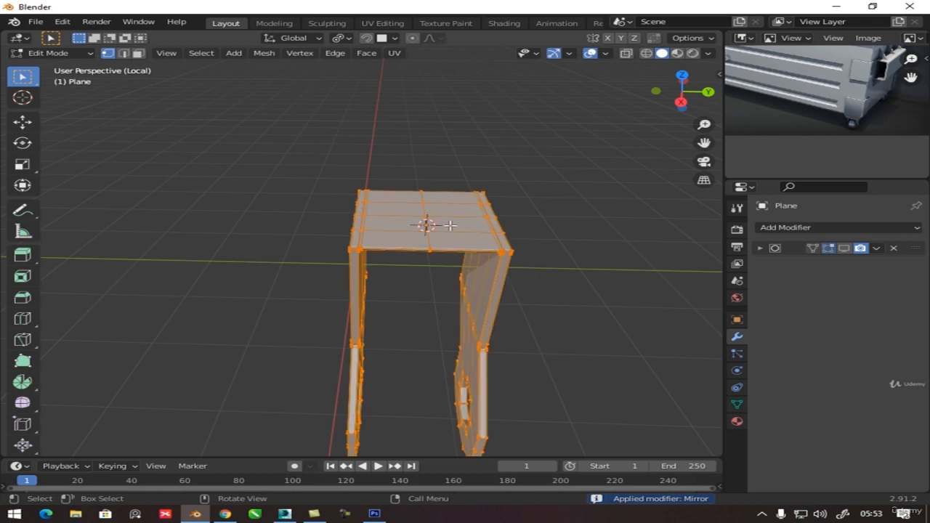
key(m)
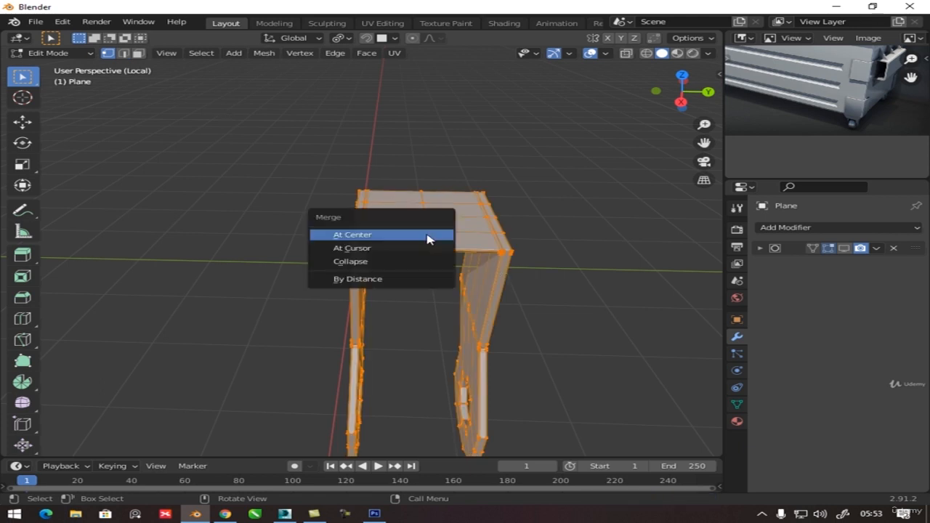
click(390, 283)
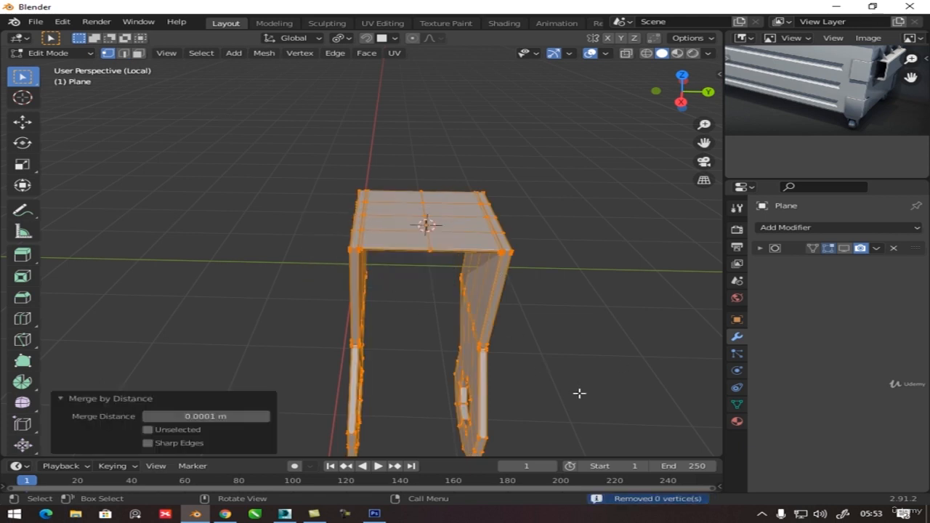
key(Tab)
Add one centred loop cut on each side of the top plate's middle edge loop.
middle_drag(430, 228, 454, 207)
key(Tab)
key(alt+a)
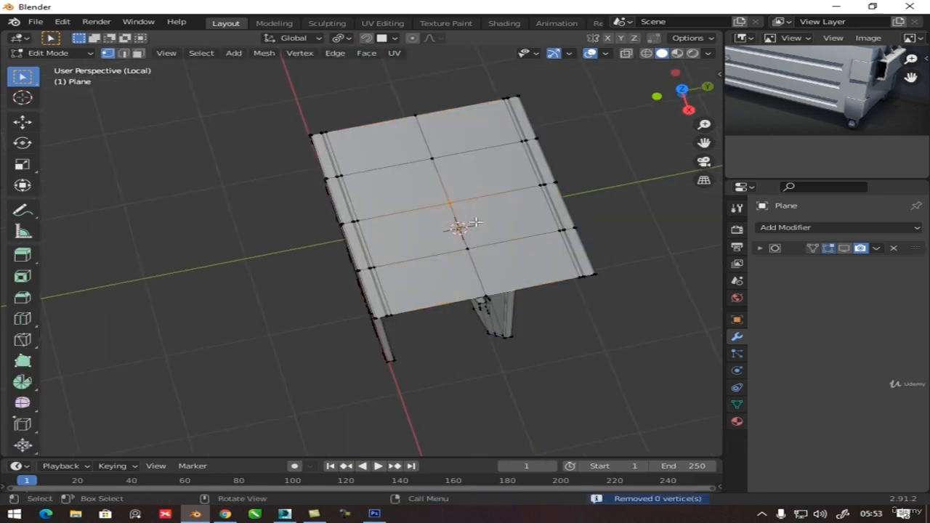
key(ctrl+r)
click(400, 215)
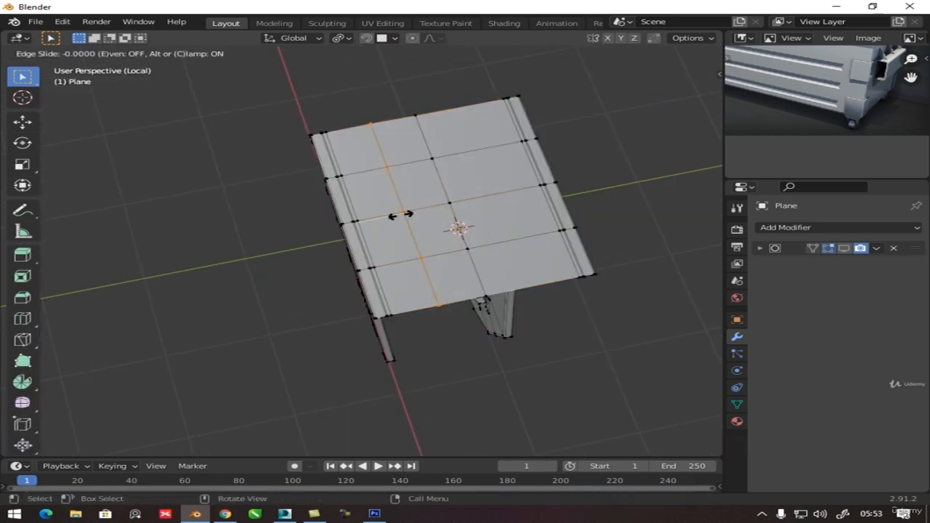
right_click(400, 215)
key(ctrl+r)
click(489, 206)
right_click(490, 206)
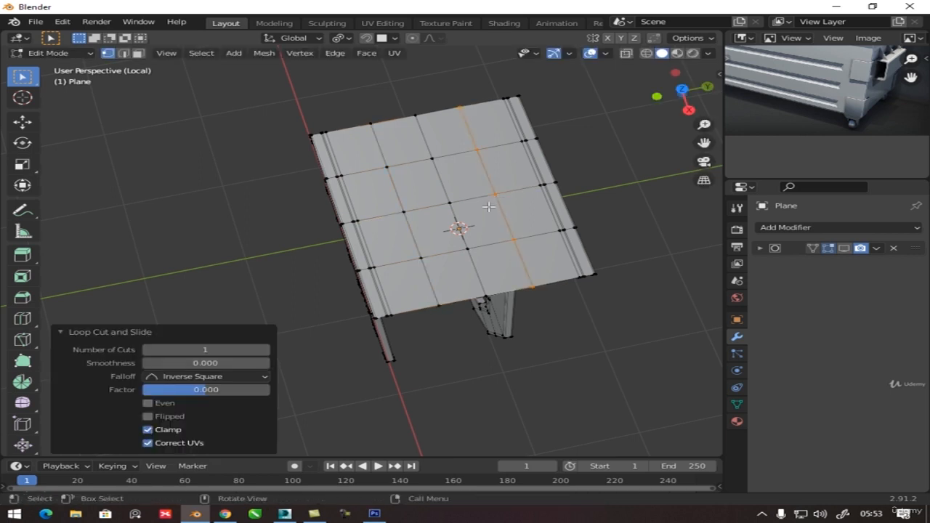
Select the four faces around the top plate's centre vertex and shape them into a circle with LoopTools.
drag(445, 196, 466, 220)
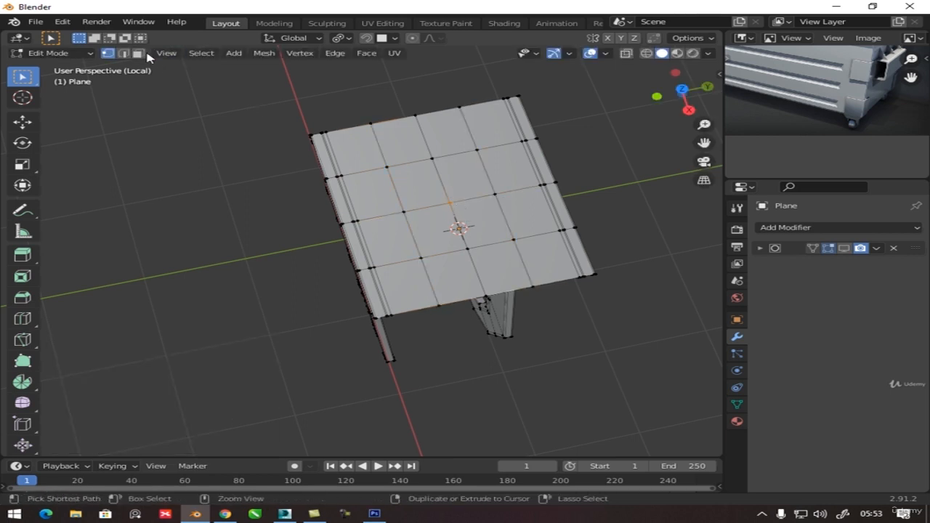
ctrl+click(138, 55)
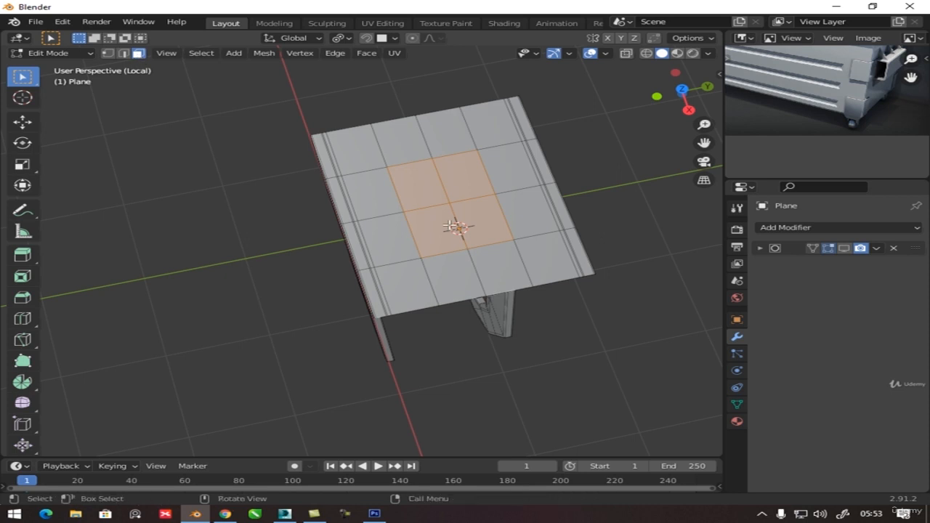
right_click(462, 208)
mouse_move(438, 209)
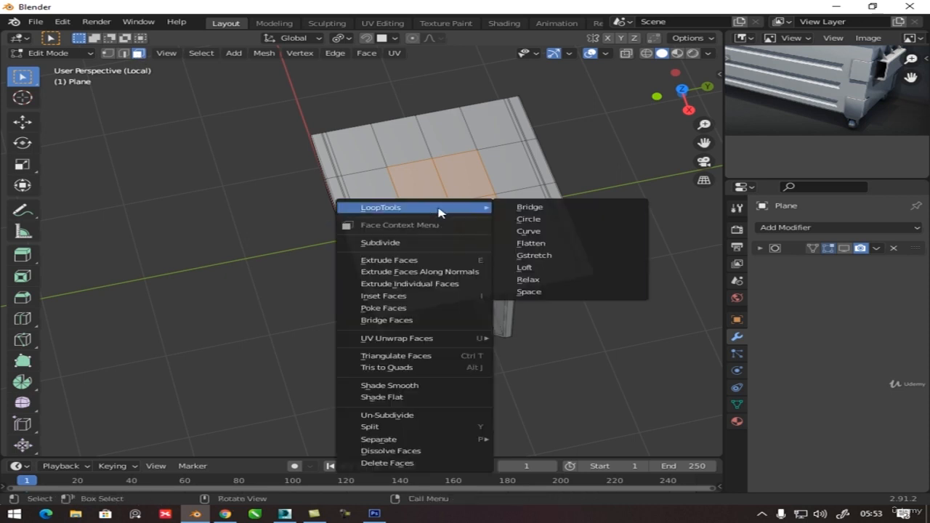
click(525, 219)
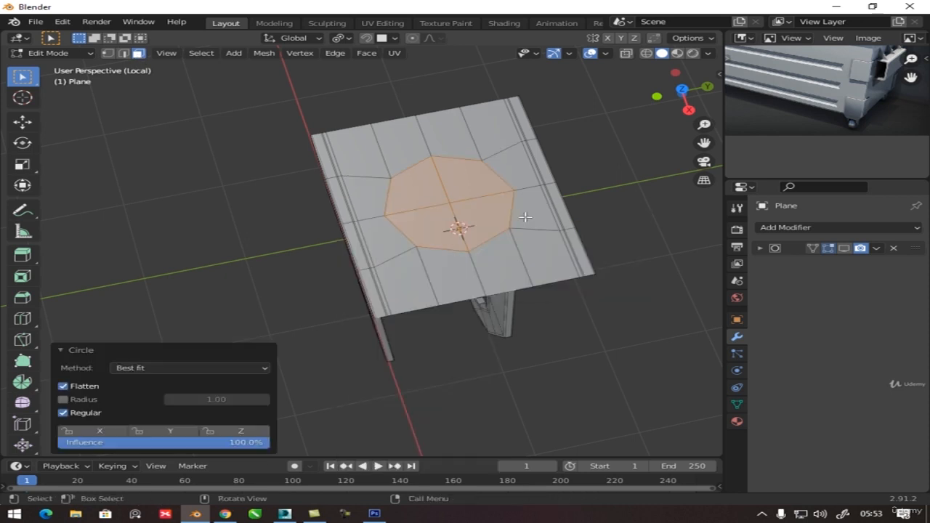
Inset the circular faces by about 0.049 m and inset the result again by about 0.154 m.
key(i)
click(490, 340)
key(i)
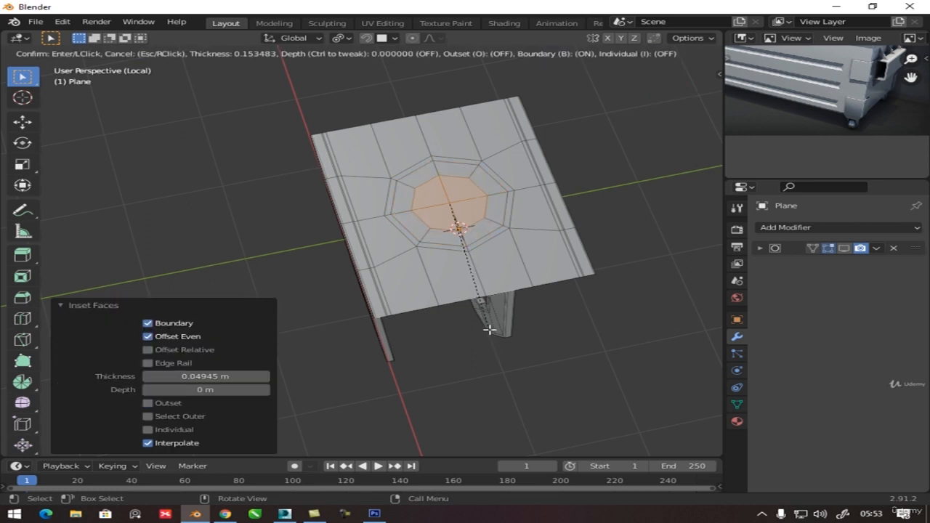
click(489, 330)
Scale the inner circular faces up by about 1.359 and inset them by about 0.02 m.
key(s)
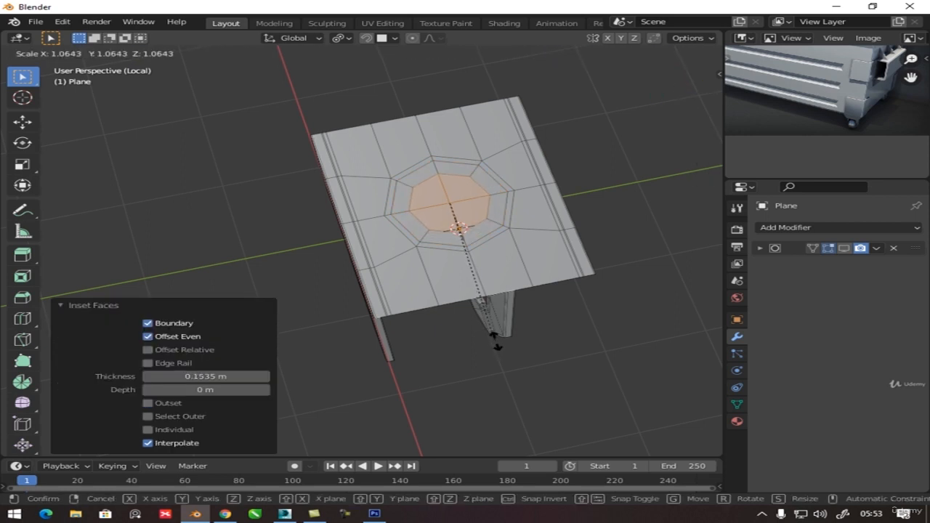
click(505, 376)
key(i)
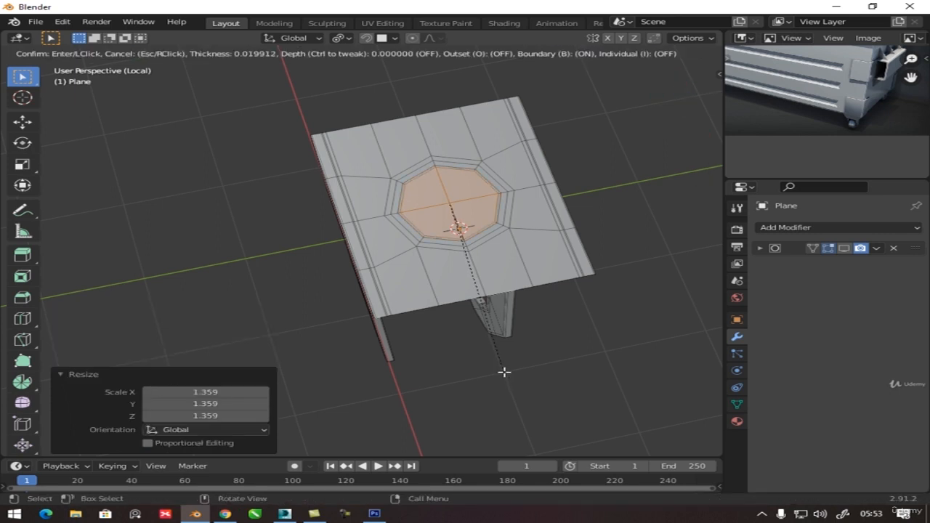
click(504, 372)
middle_drag(504, 372, 443, 342)
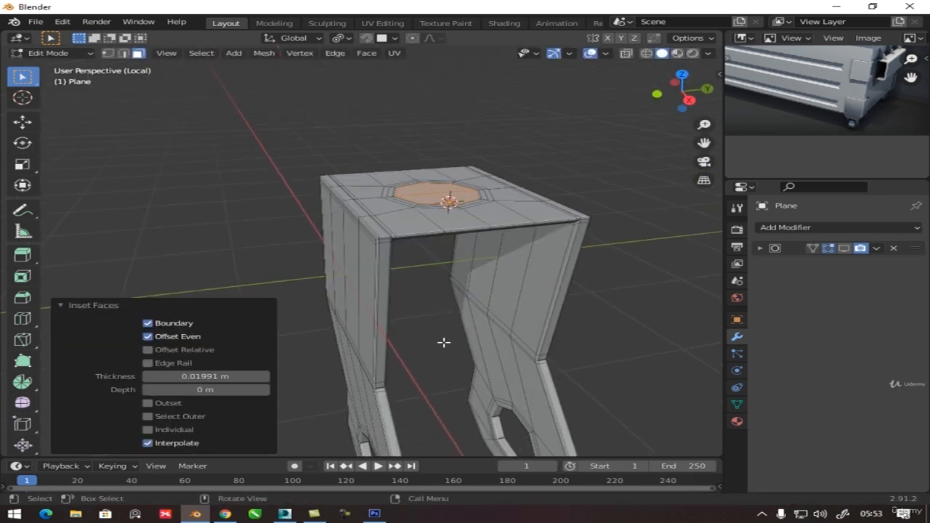
Extrude the inner circular faces on the top plate upward along global Z by about 1.109 m.
key(g)
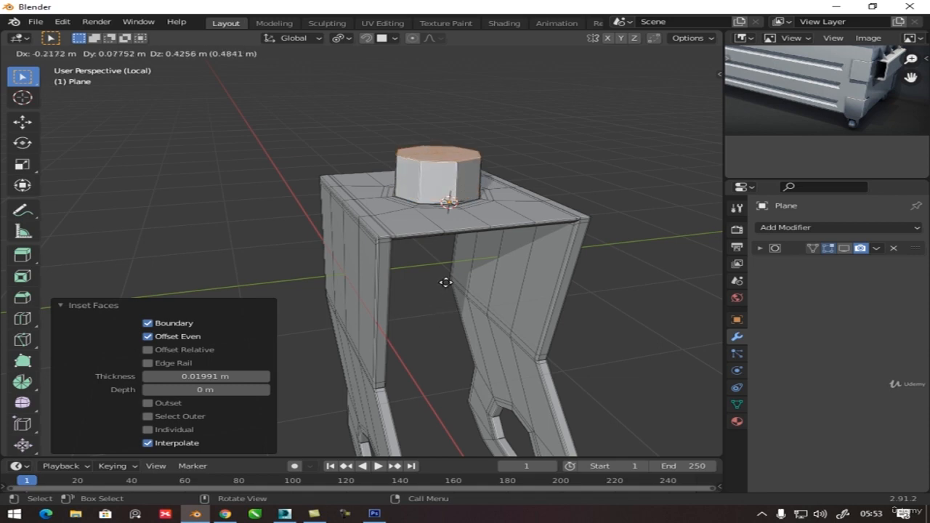
key(z)
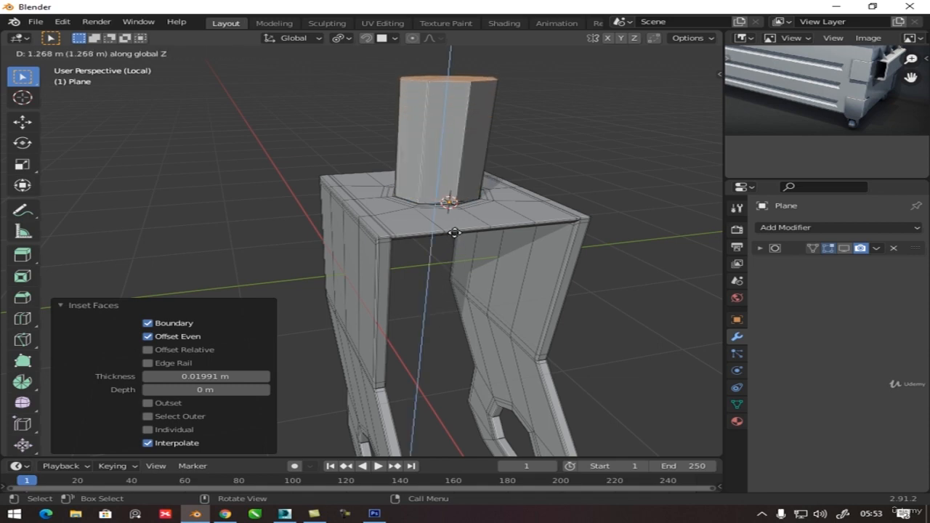
key(z)
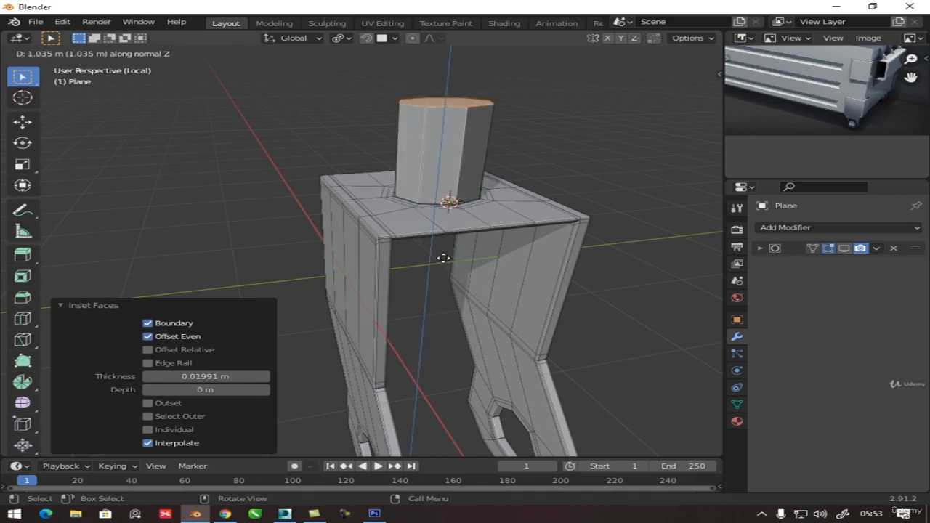
key(z)
key(z)
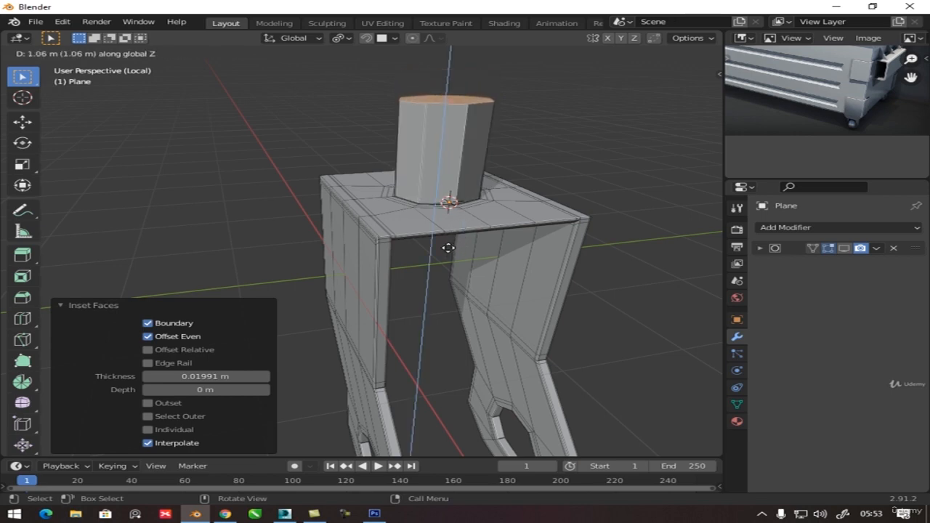
click(451, 249)
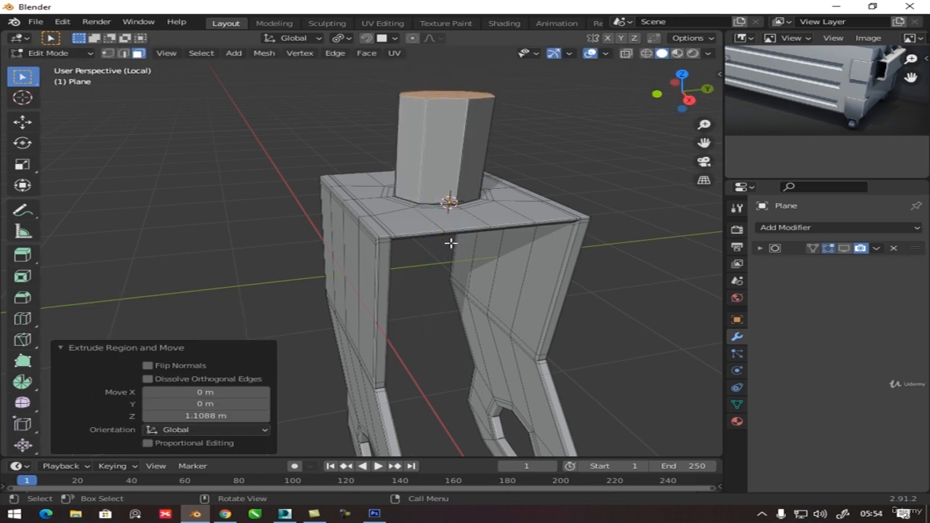
Add a loop cut around the extruded stem, slide it down near the base, and return to Object Mode.
key(ctrl+r)
click(423, 188)
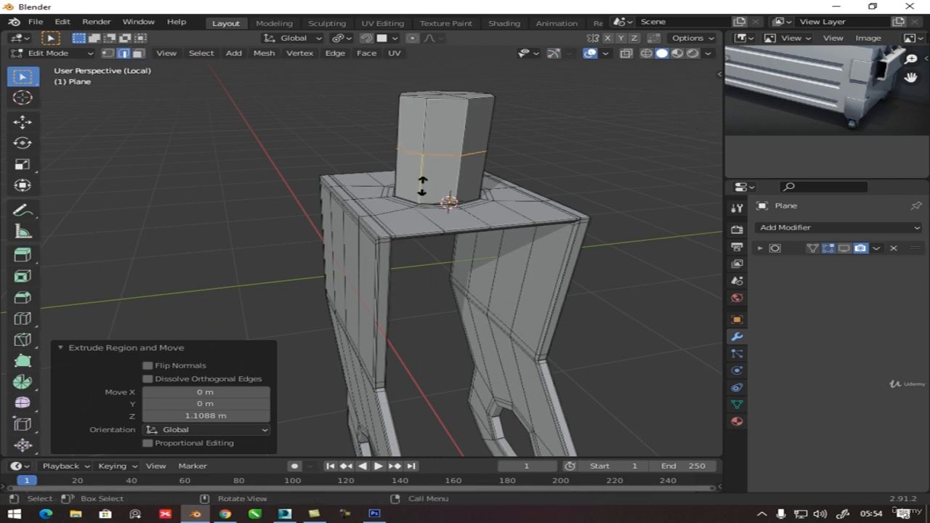
click(412, 235)
key(Tab)
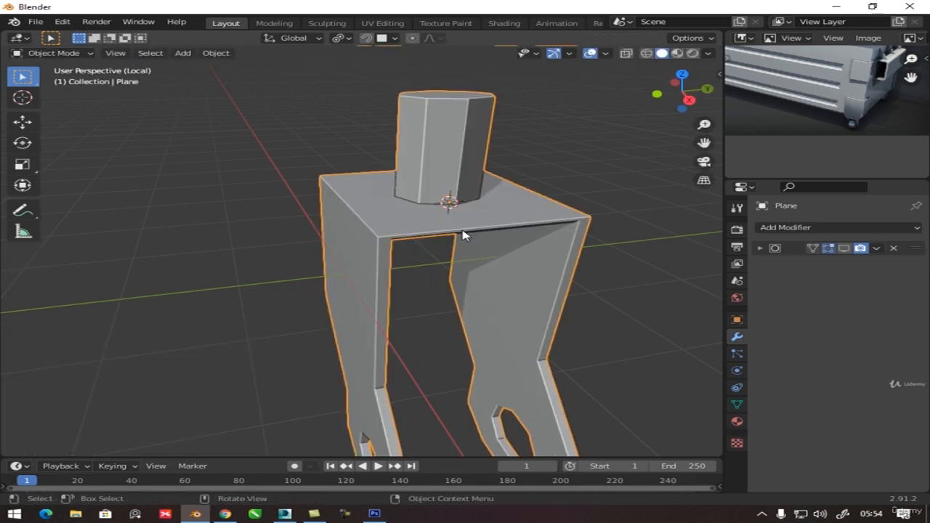
Examine the bracket's overall shape against a close-up of the caster wheel in the reference image.
middle_drag(465, 233, 334, 260)
scroll(847, 128, up, 5)
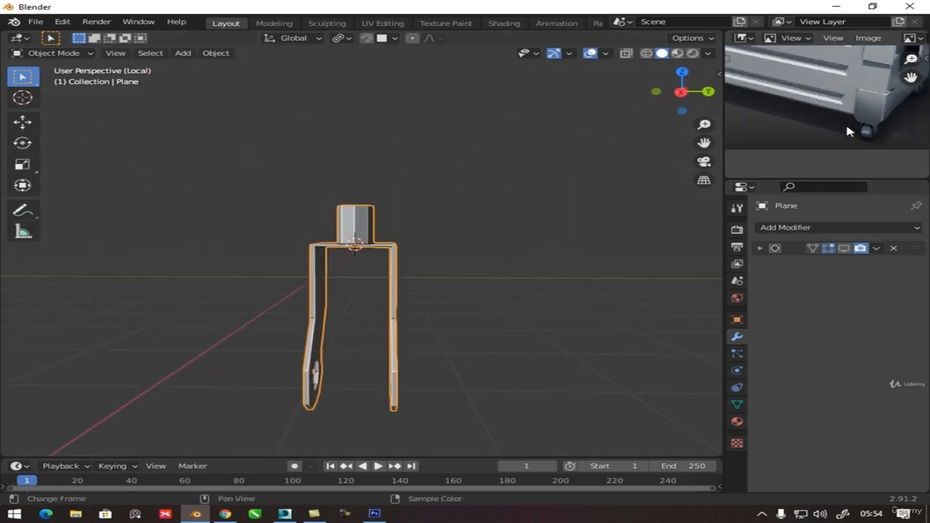
middle_drag(854, 91, 802, 120)
scroll(828, 145, up, 1)
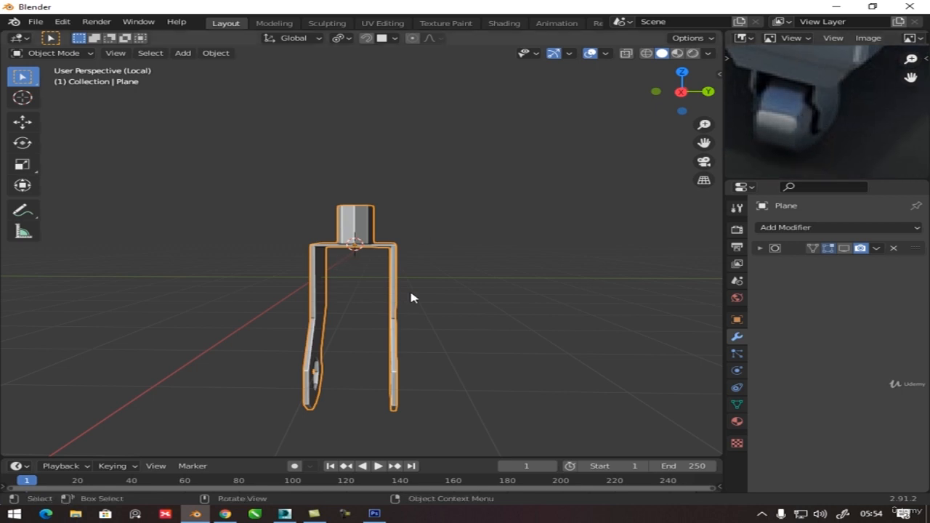
middle_drag(411, 297, 486, 269)
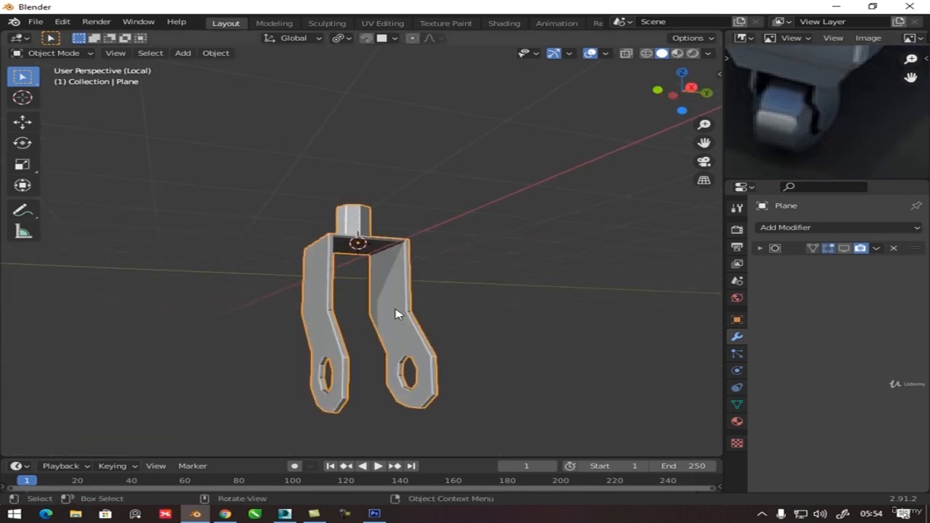
Add a 32-vertex cylinder with 1 m radius and 2 m depth, aligned to the front view.
middle_drag(394, 315, 314, 340)
scroll(364, 367, up, 2)
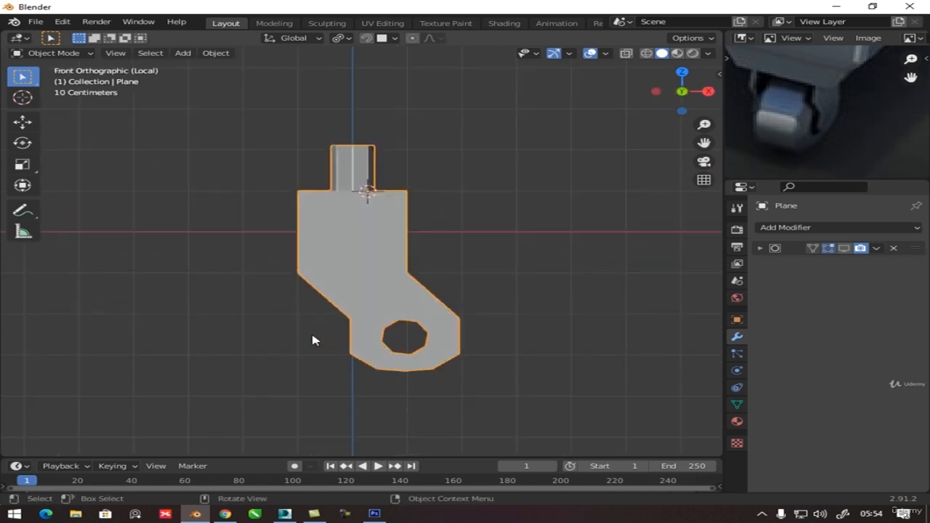
shift+middle_drag(470, 263, 457, 232)
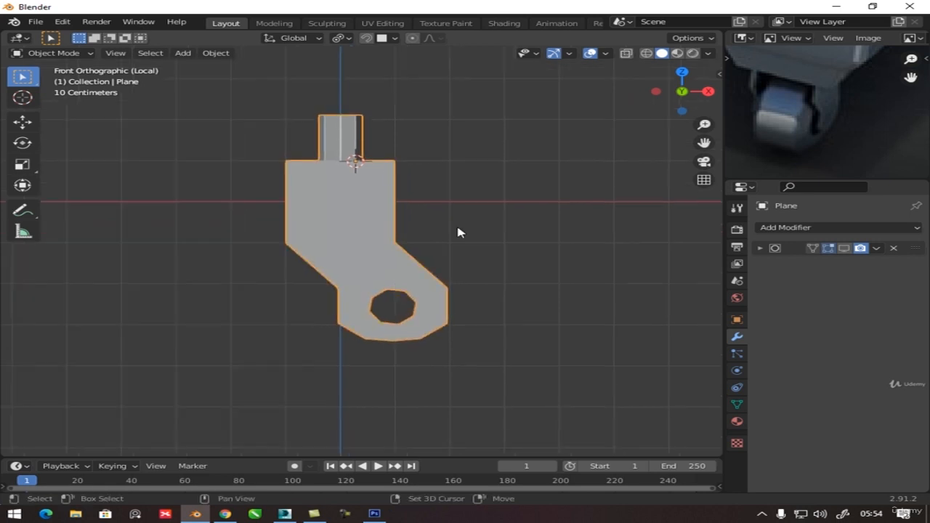
key(shift+a)
mouse_move(346, 243)
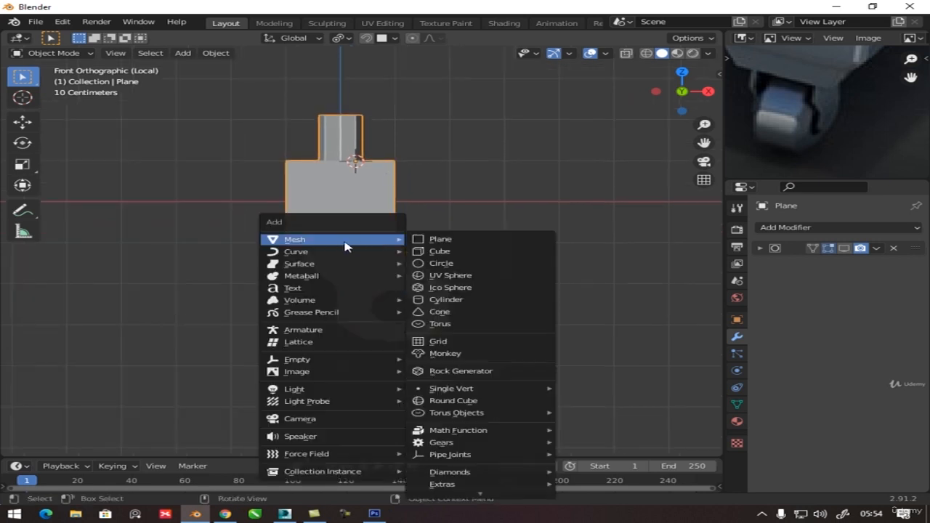
click(443, 301)
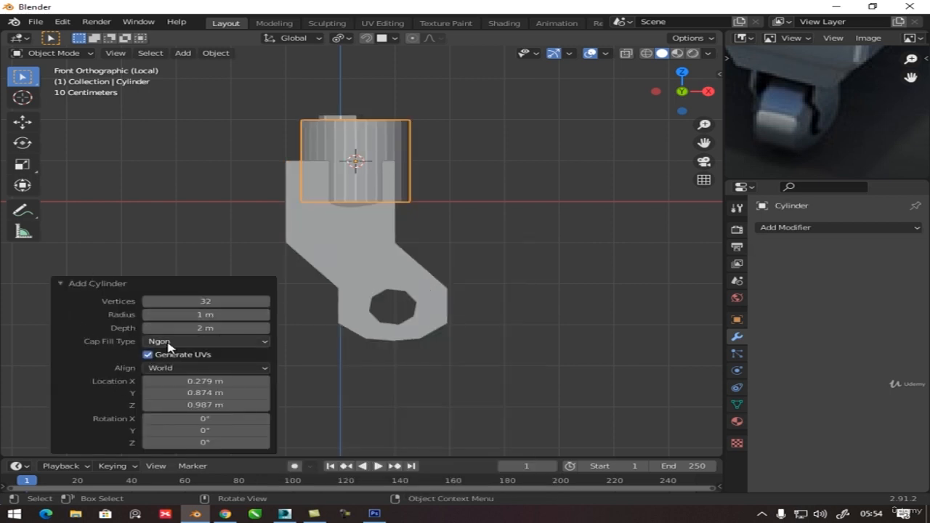
click(181, 369)
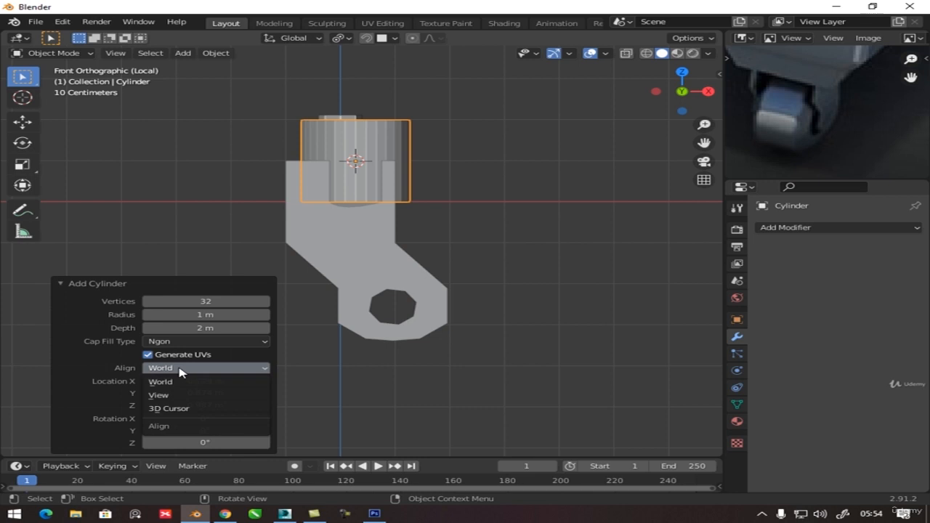
click(172, 368)
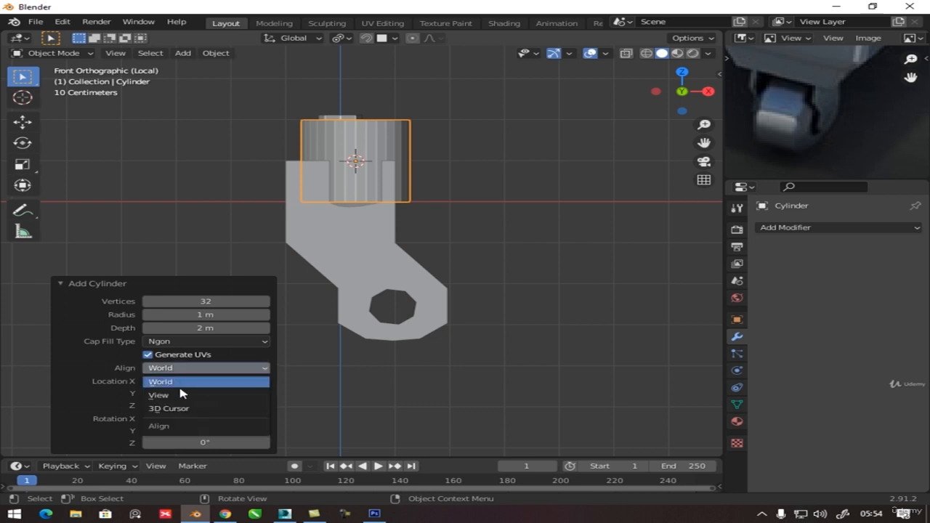
click(178, 395)
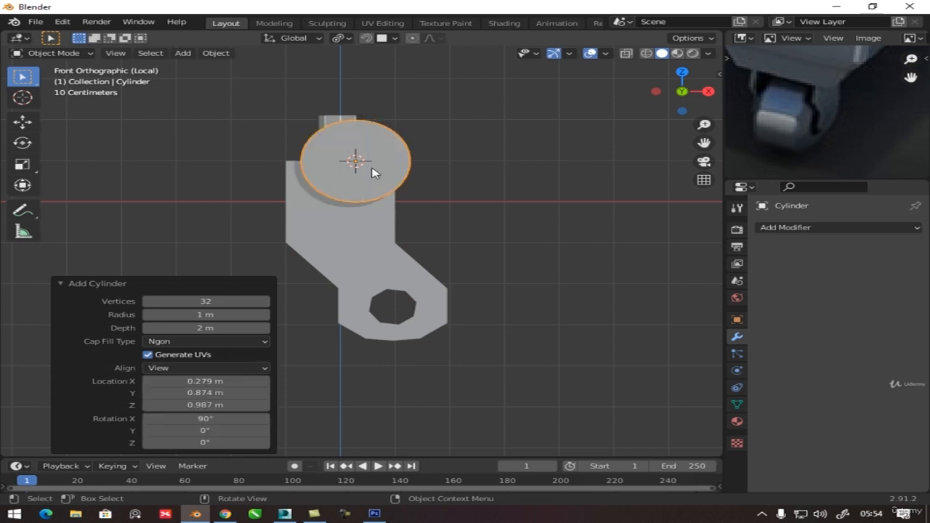
Move the cylinder down along Z by about 3.098 m and scale it up uniformly by about 1.846.
key(g)
key(z)
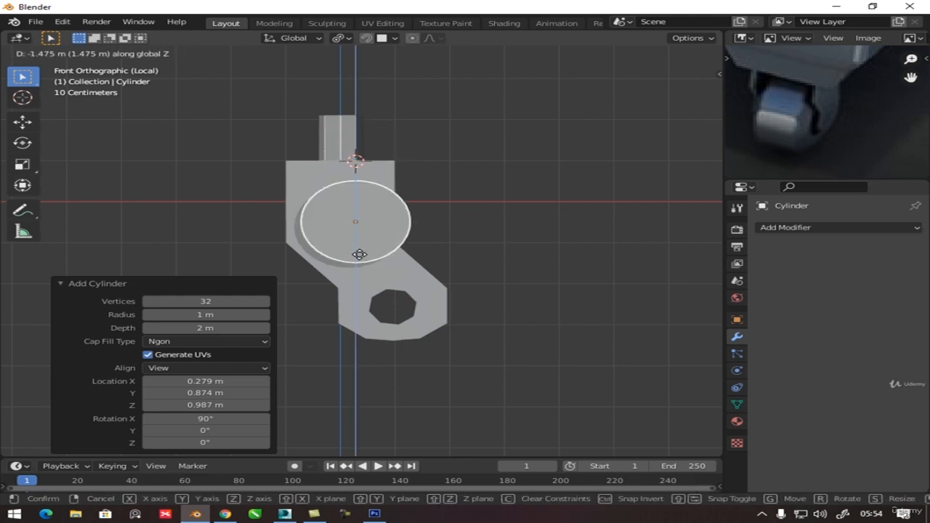
click(365, 309)
key(s)
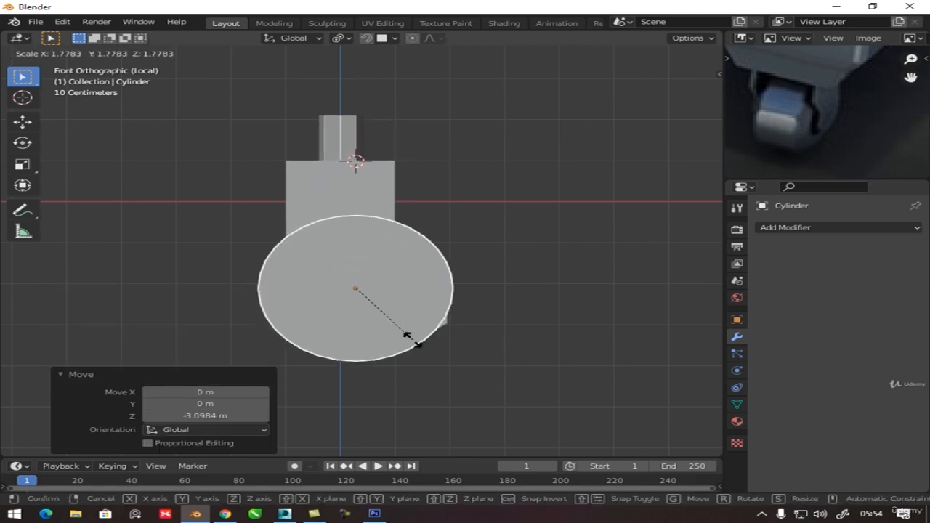
click(415, 347)
Scale the cylinder along Y to about 0.349 and lower it along Z by about 0.556 m.
middle_drag(479, 318, 332, 322)
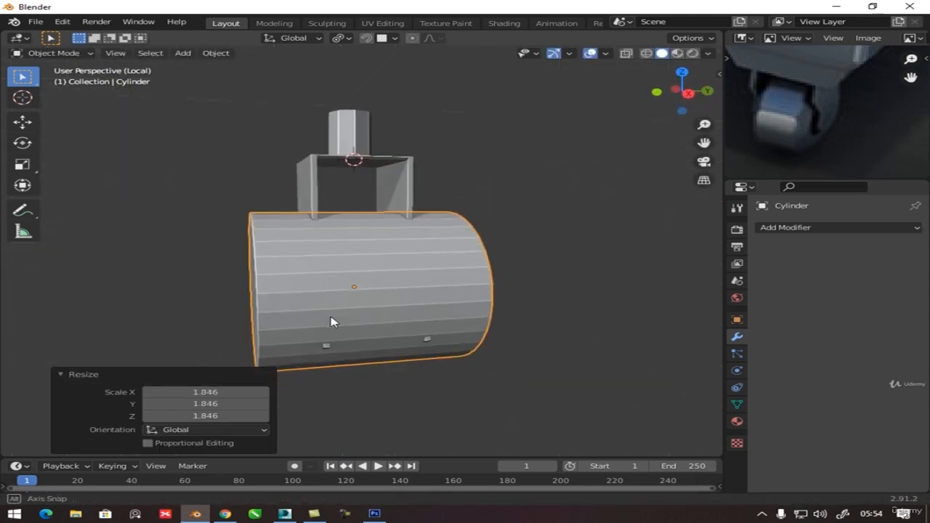
key(s)
key(y)
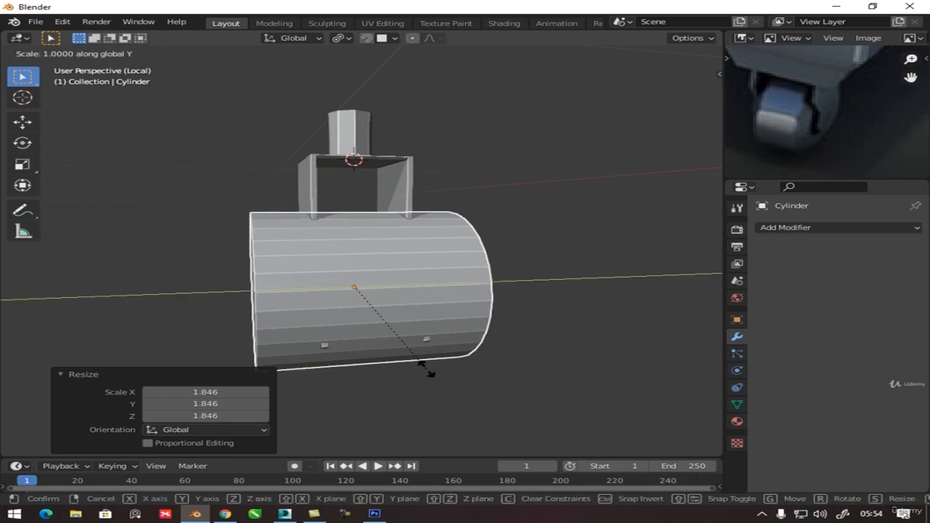
click(388, 314)
key(g)
key(z)
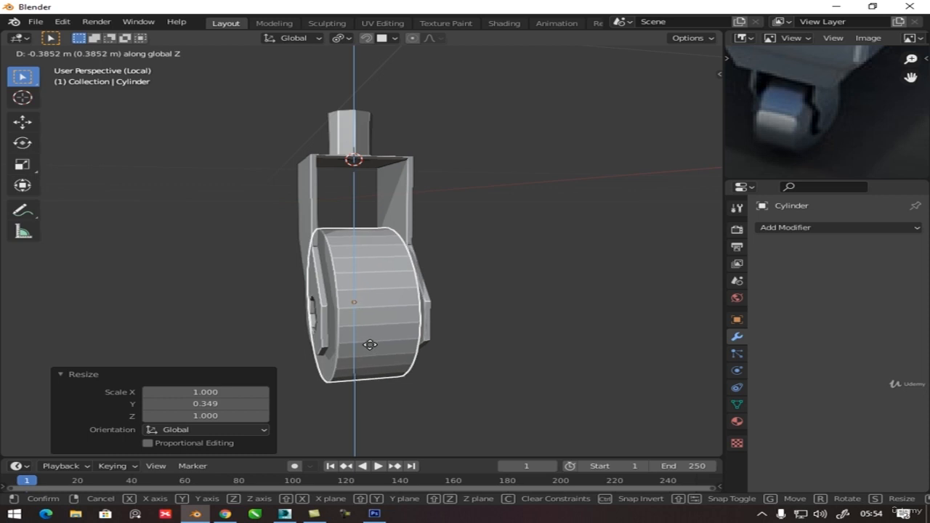
click(360, 320)
Centre the wheel on the bracket hole by moving it about 0.679 m along X and 0.089 m up along Z.
middle_drag(355, 310, 550, 312)
key(KP_3)
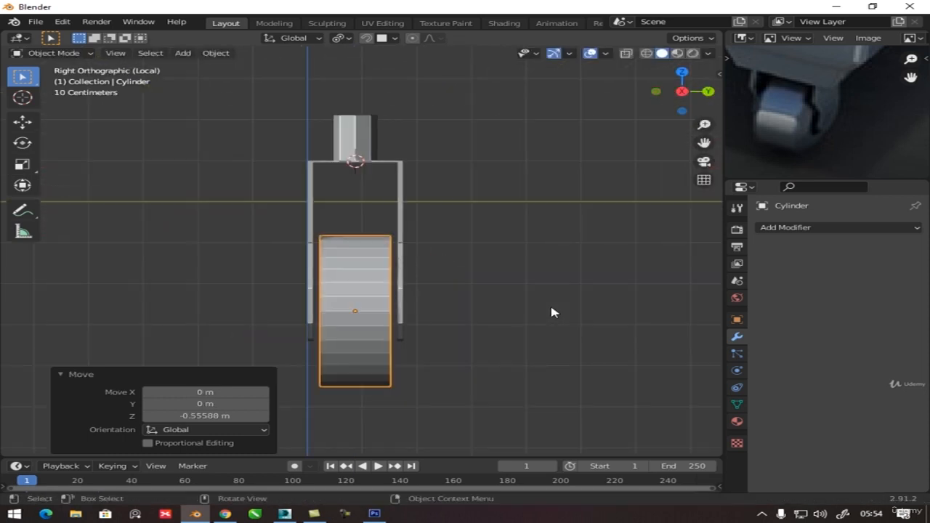
key(KP_1)
key(g)
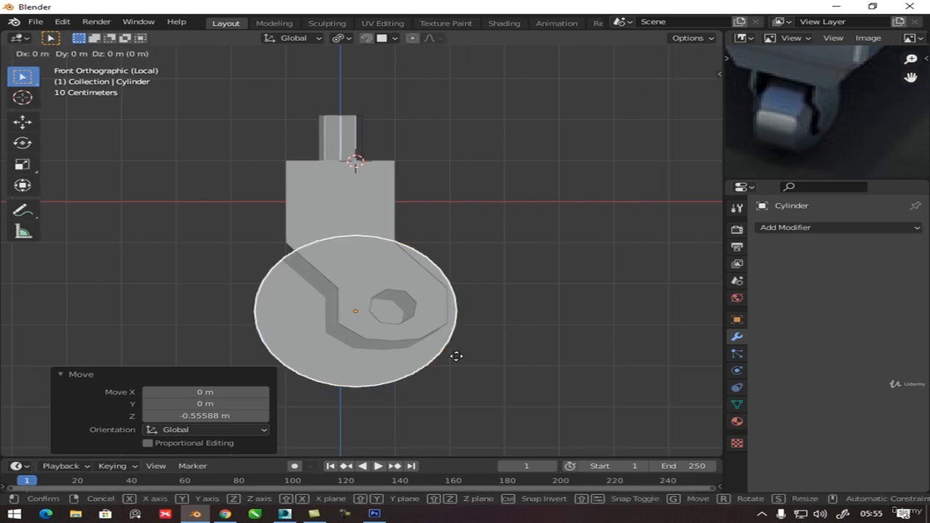
key(x)
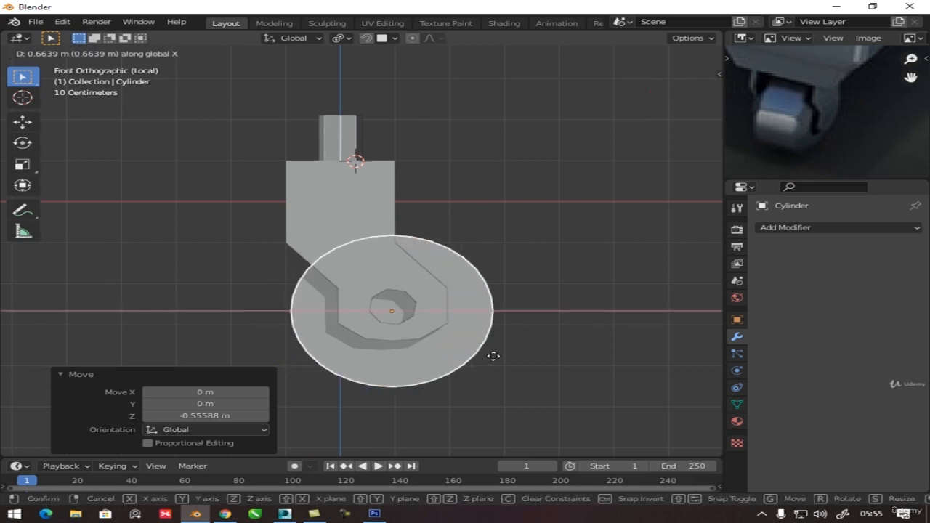
click(494, 356)
key(g)
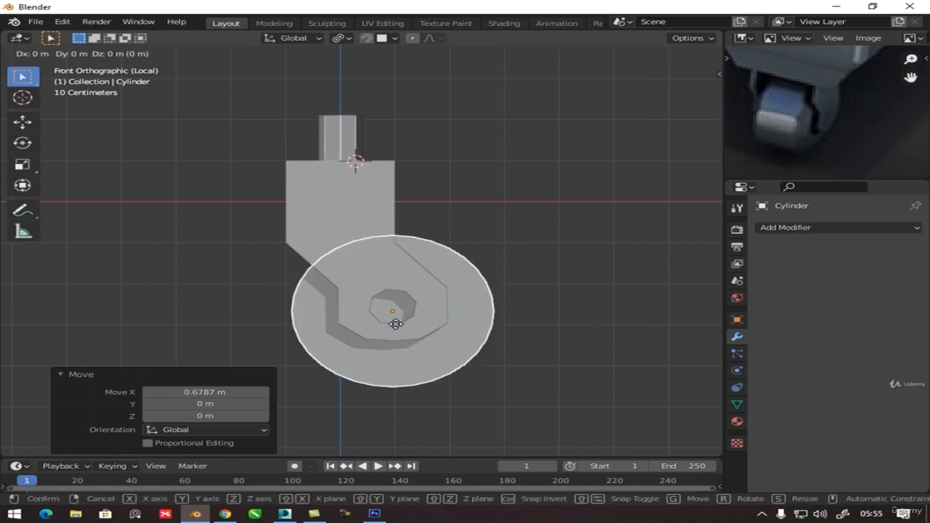
key(z)
click(399, 323)
Narrow the wheel between the bracket arms by scaling it along Y to about 0.817, and apply its scale.
middle_drag(400, 322, 348, 320)
scroll(378, 322, up, 4)
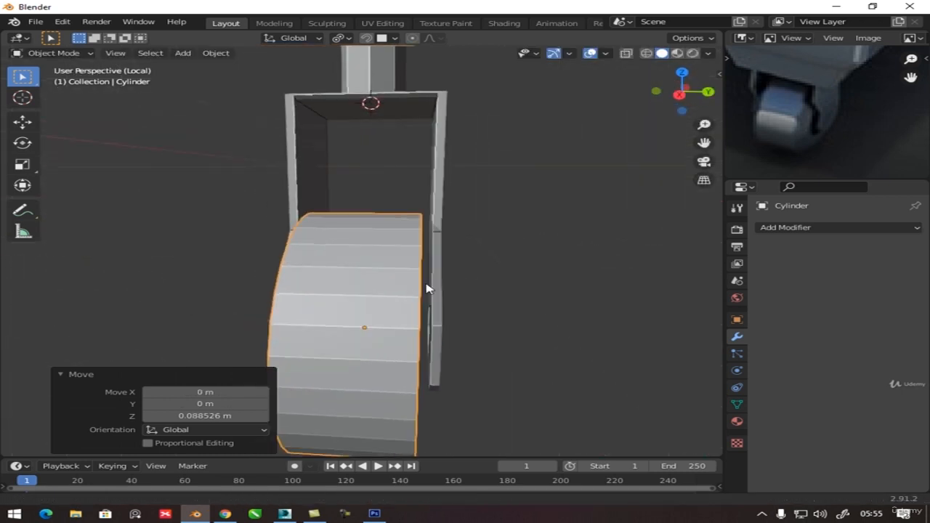
middle_drag(427, 289, 456, 365)
key(s)
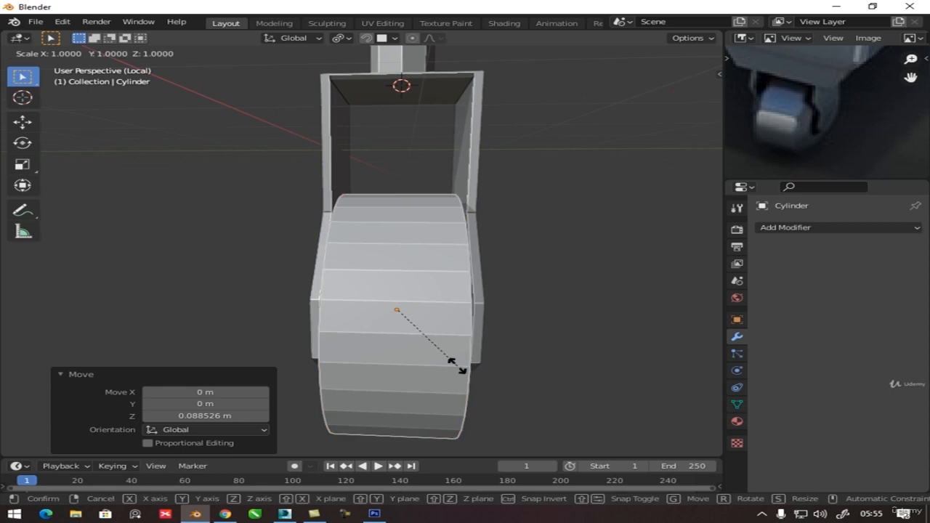
key(x)
key(y)
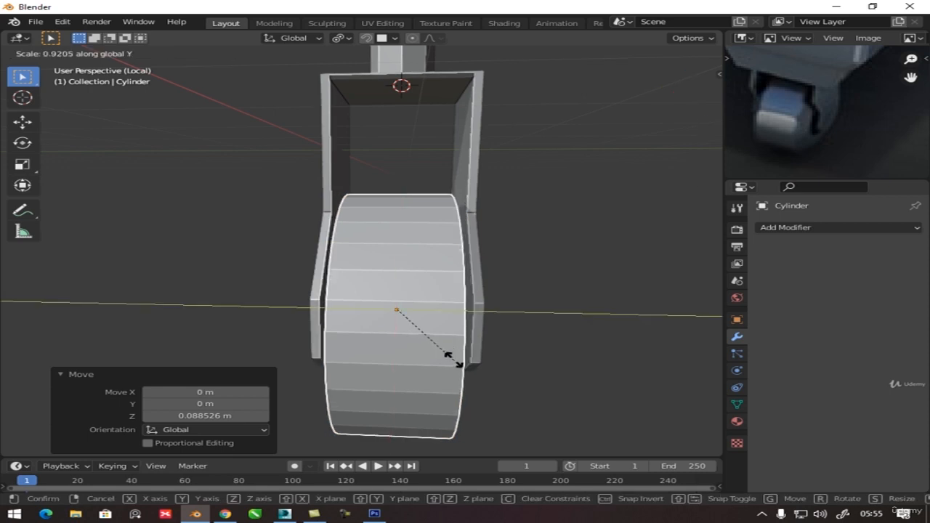
click(451, 353)
middle_drag(451, 353, 416, 311)
key(ctrl+a)
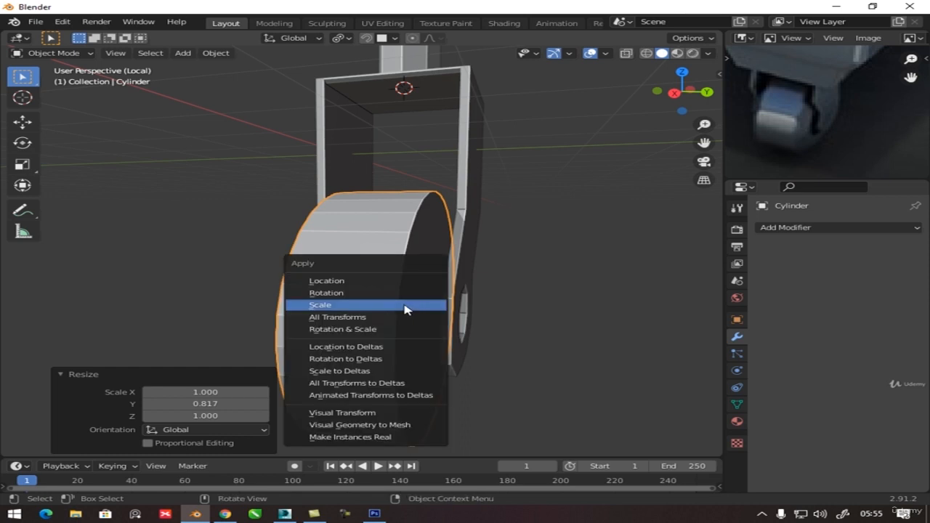
click(405, 308)
Select both flat side faces of the wheel in Edit Mode and inset them by about 0.249 m.
key(Tab)
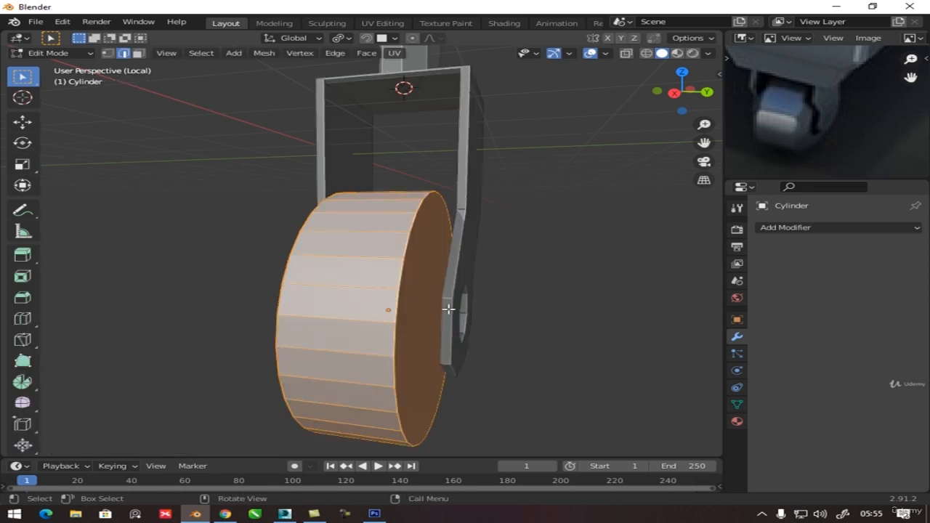
click(138, 53)
click(411, 287)
middle_drag(329, 304, 508, 337)
click(465, 299)
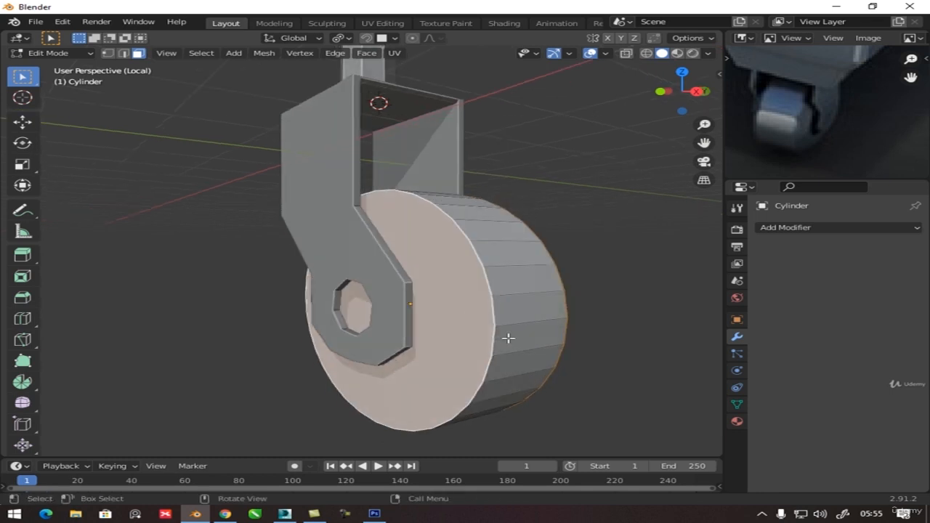
key(i)
click(492, 391)
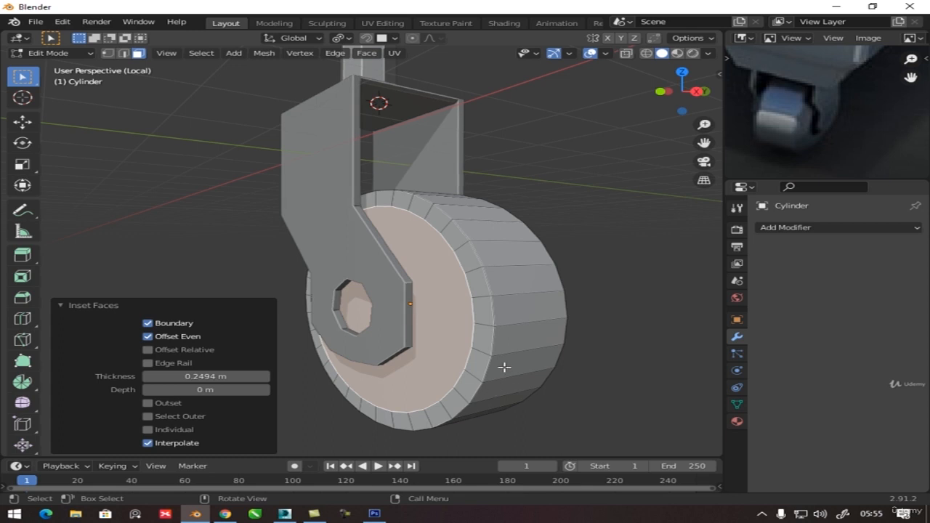
Extrude both selected side faces of the wheel inward along their normals by about 0.276 m.
middle_drag(503, 368, 496, 363)
key(alt+e)
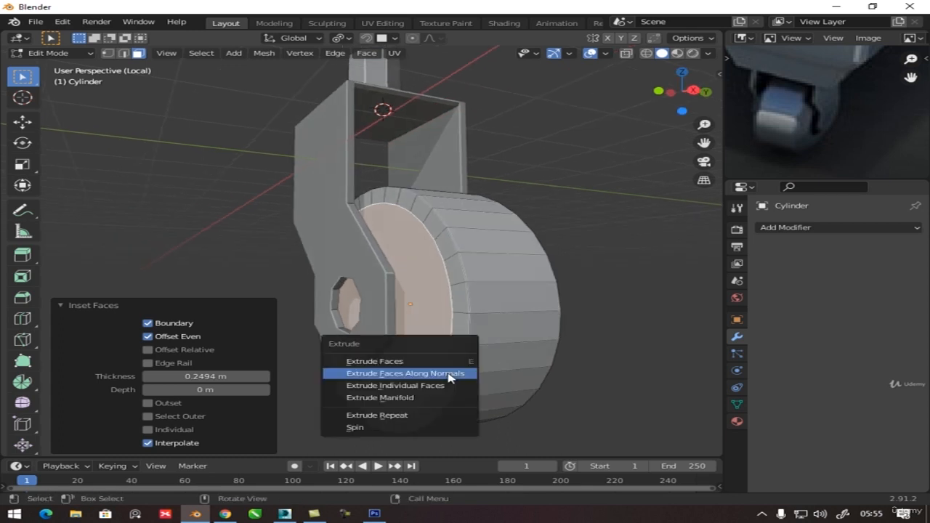
click(425, 374)
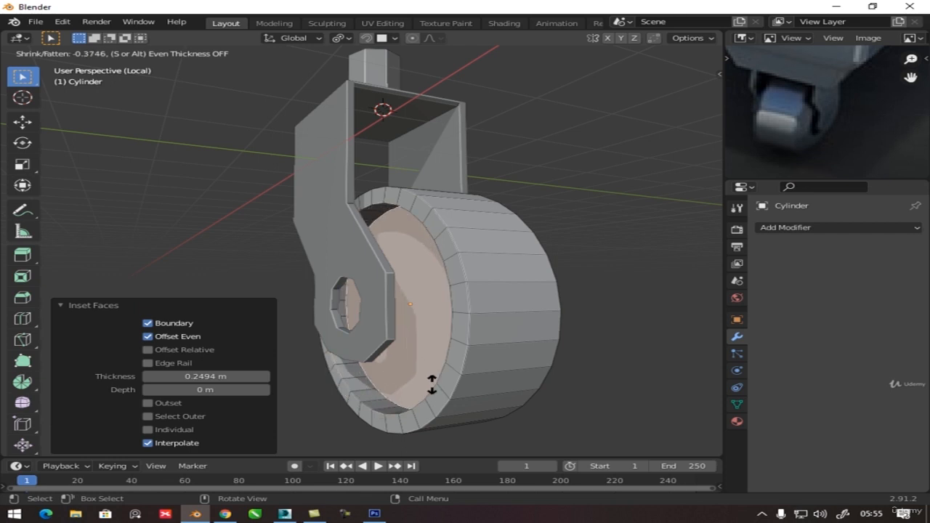
click(426, 382)
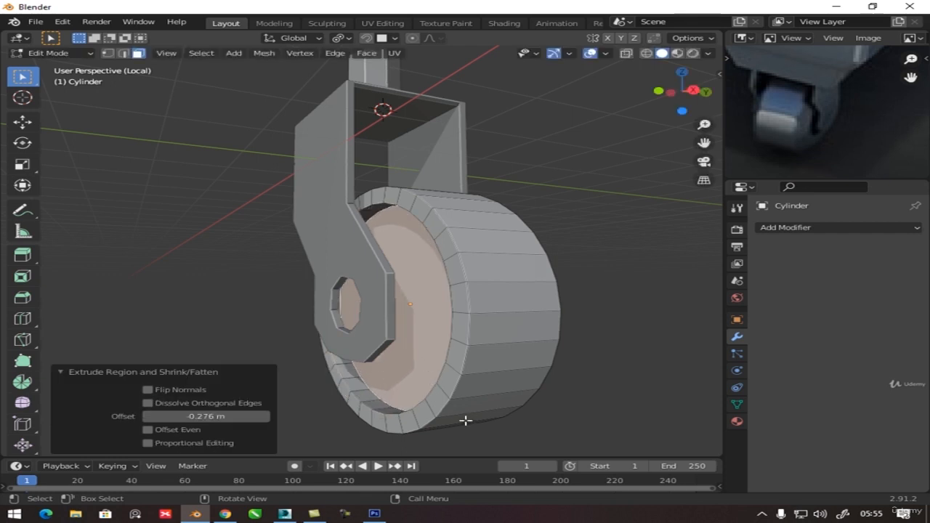
Scale the recessed faces down to about 0.95 and inset them by about 0.066 m and again by about 0.343 m.
key(s)
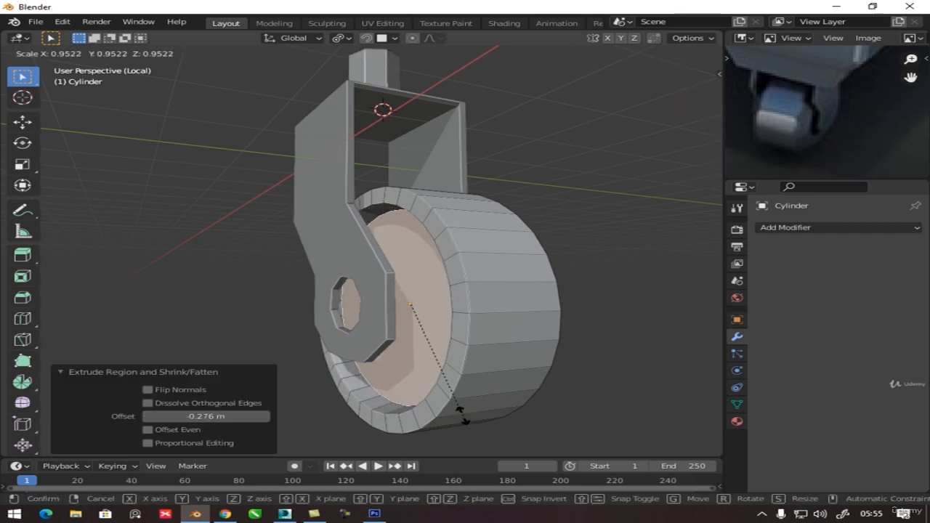
click(460, 414)
key(i)
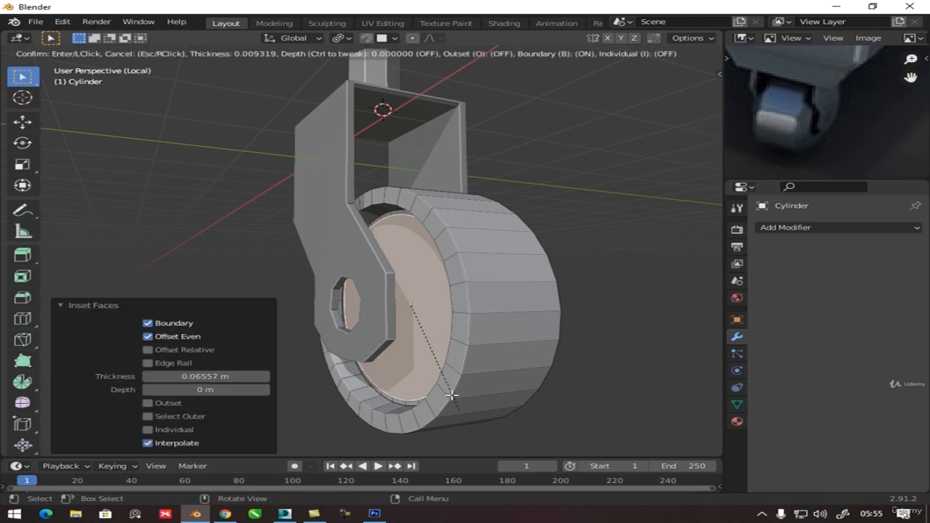
click(448, 391)
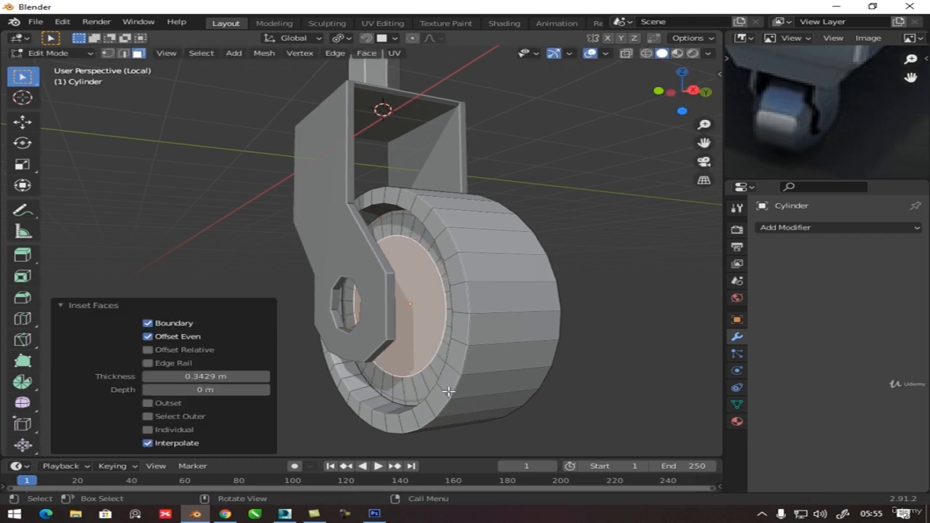
Extrude the inset faces outward along their normals by about 0.039 m and scale them to about 0.938.
key(alt+e)
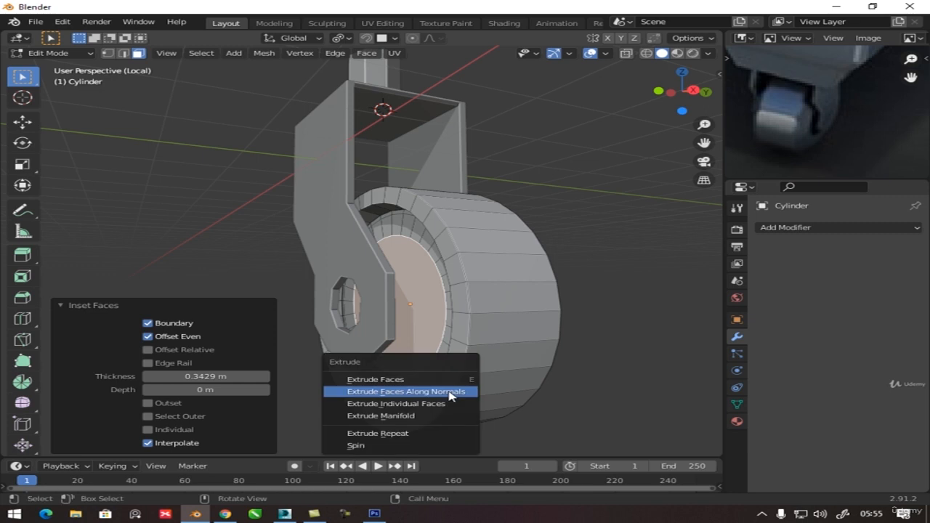
click(449, 393)
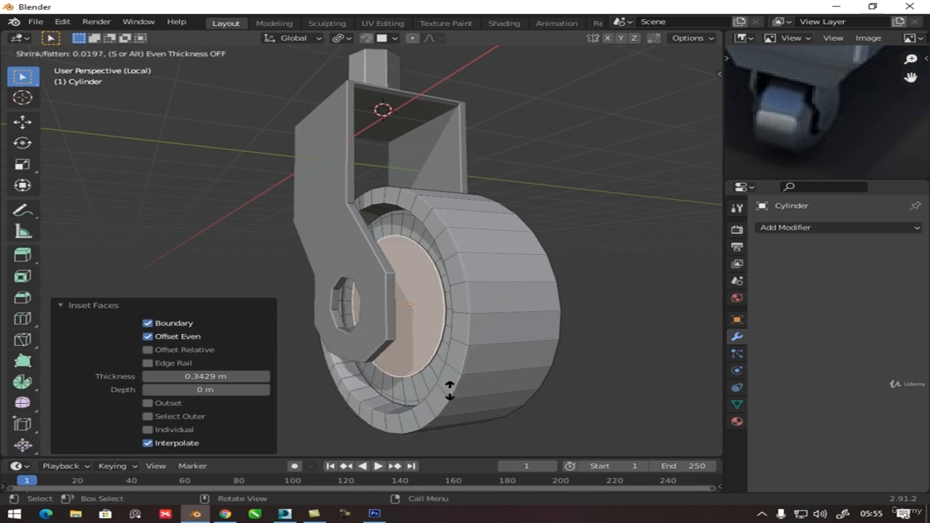
click(451, 393)
key(s)
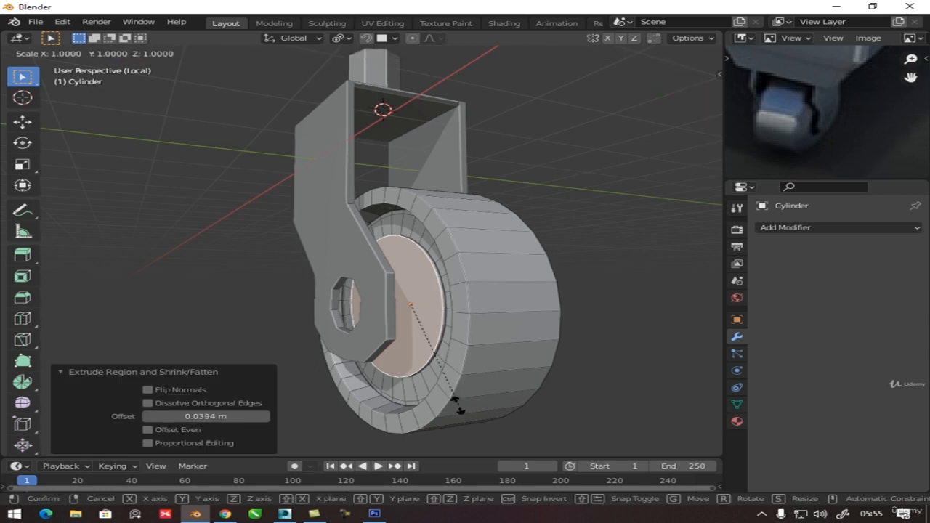
click(456, 401)
Inset the raised hub faces repeatedly down to axle size, the last three times by about 0.144 m, 0.215 m and 0.177 m.
key(i)
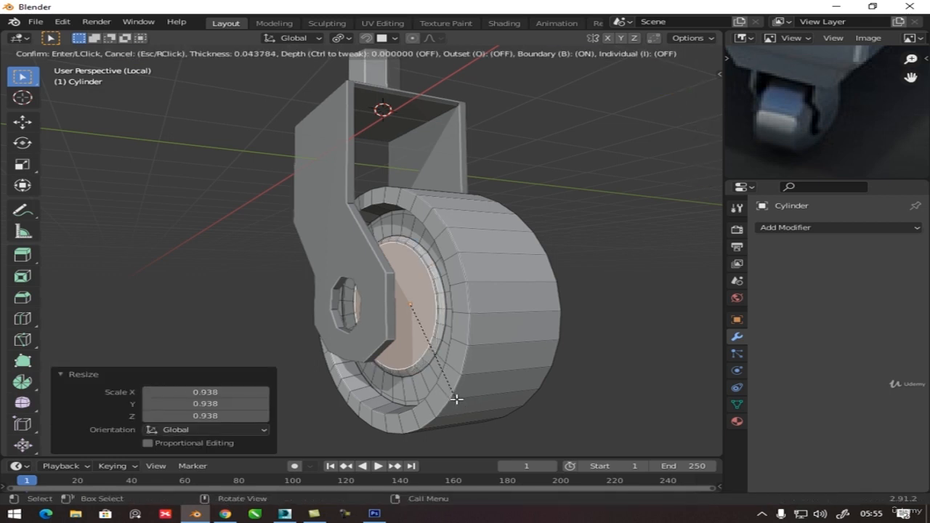
click(454, 397)
key(i)
click(448, 384)
key(i)
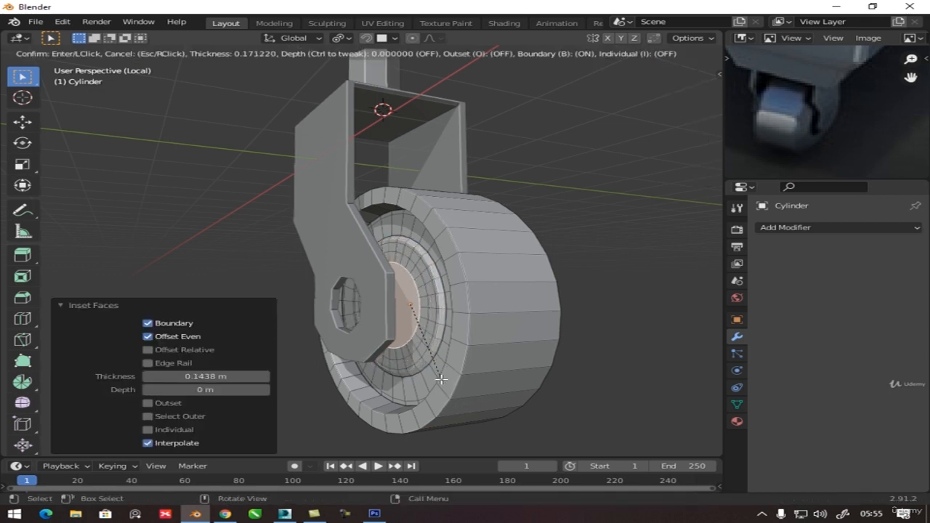
click(438, 377)
middle_drag(429, 354, 485, 361)
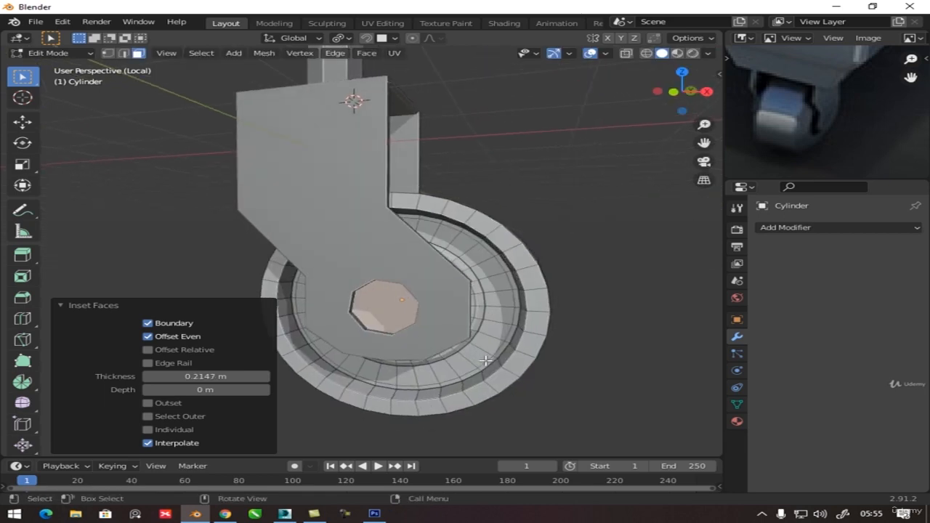
key(i)
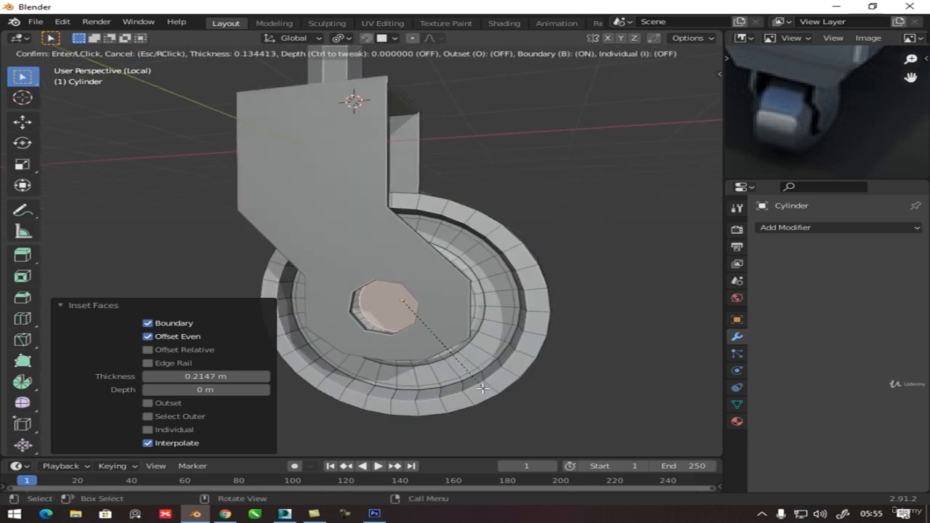
click(481, 388)
Extrude the central hub faces along their normals by about 0.733 m so the axle passes through the bracket arms.
key(alt+e)
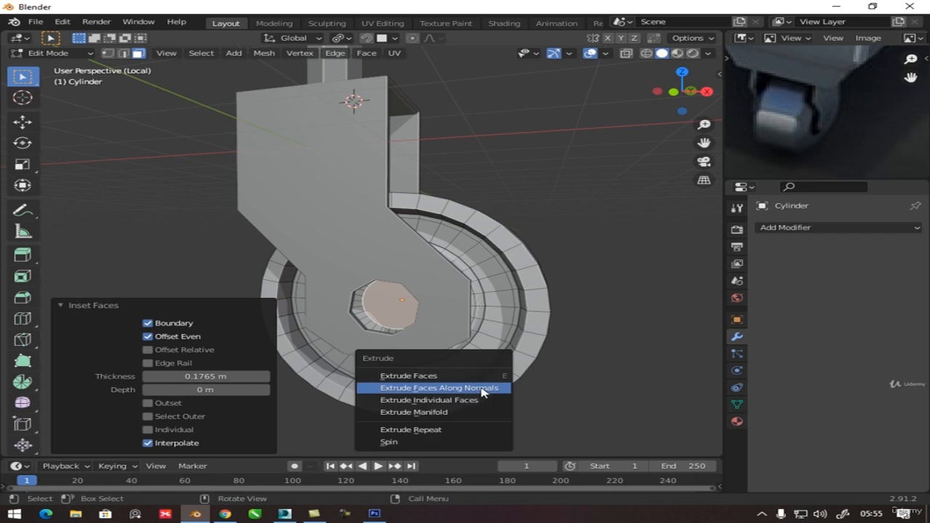
click(475, 388)
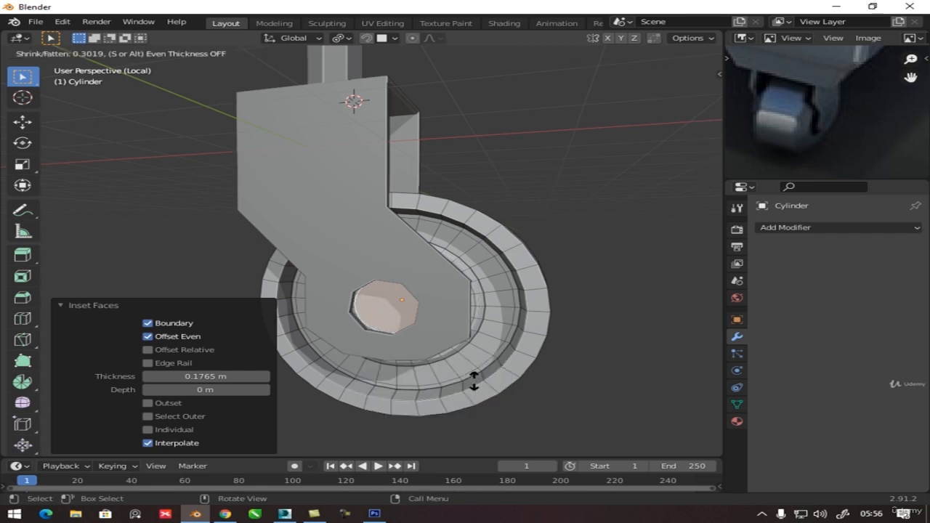
click(470, 367)
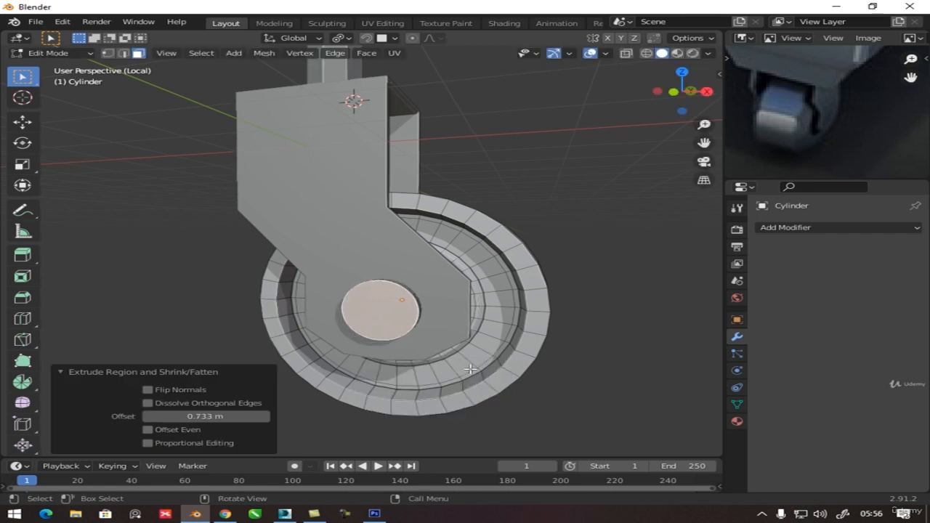
Extrude both axle end faces along their normals by about 0.07 m and scale them up to about 1.149 as flared caps.
middle_drag(466, 386, 419, 381)
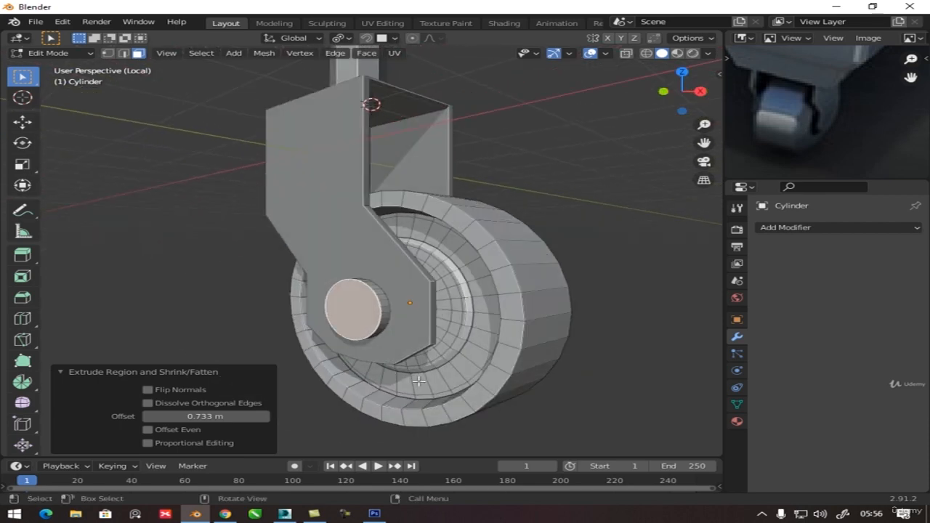
scroll(396, 347, up, 1)
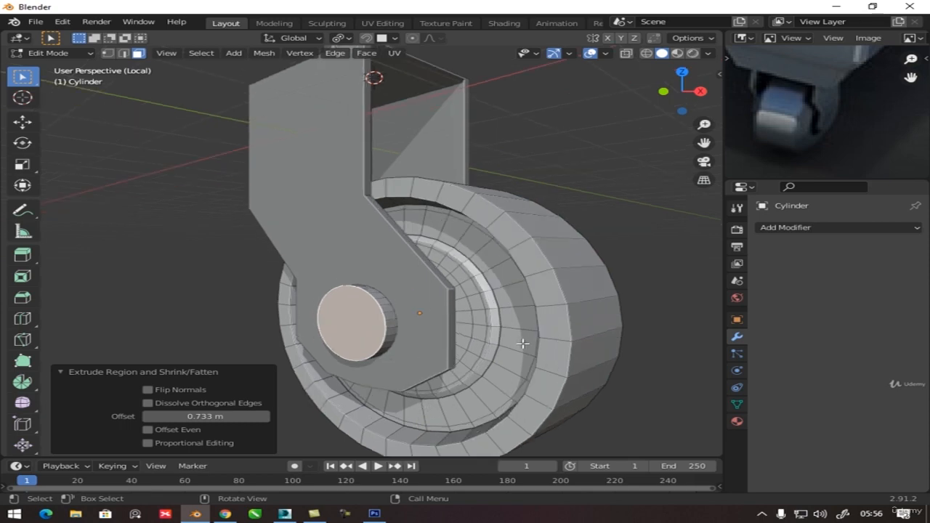
middle_drag(522, 343, 499, 344)
scroll(395, 353, up, 1)
middle_drag(382, 356, 373, 363)
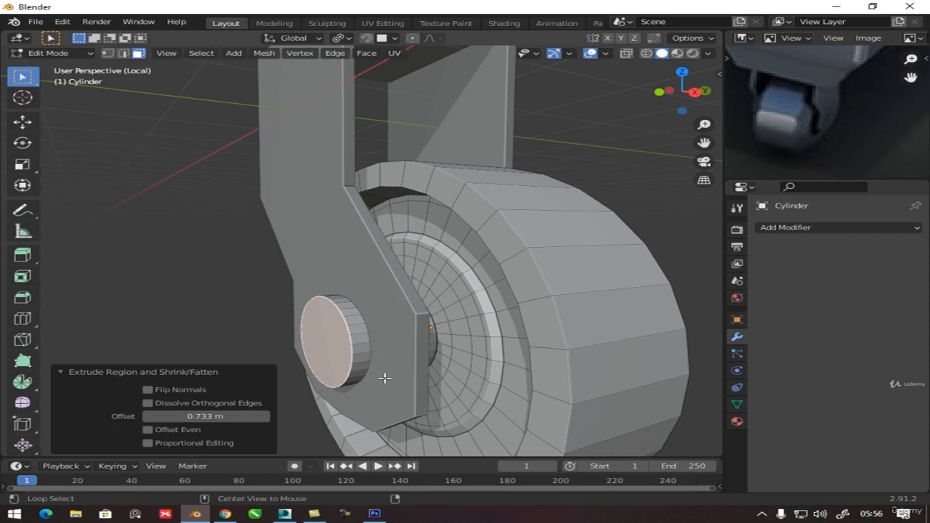
key(alt+e)
click(383, 379)
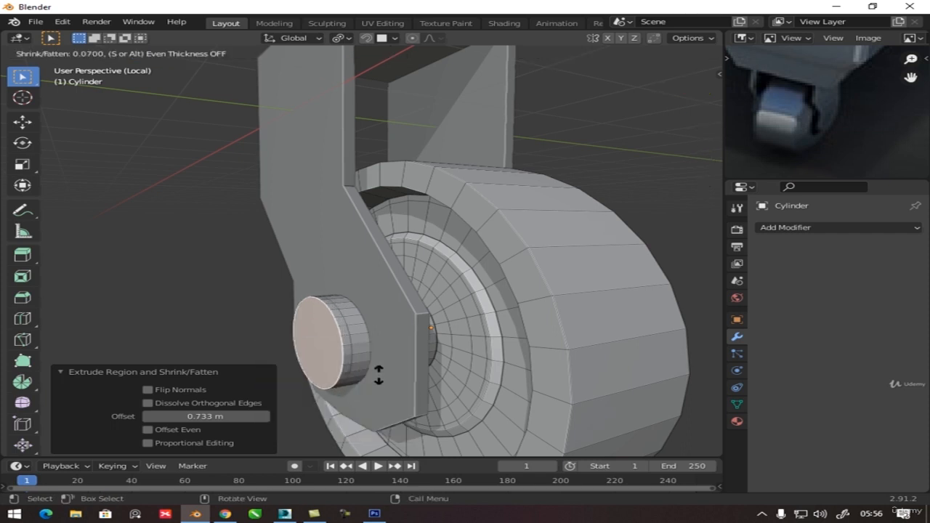
click(378, 375)
key(s)
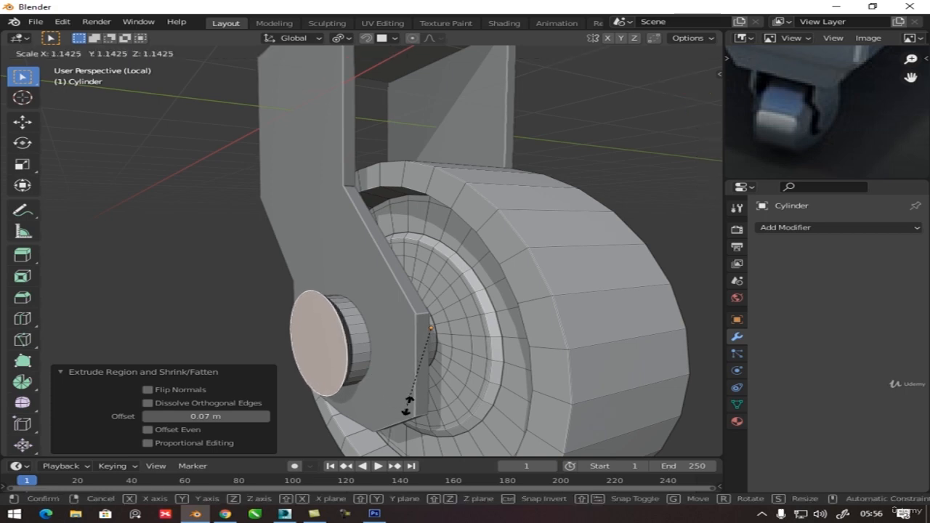
click(407, 406)
Inset the flared cap faces twice, the last time by about 0.127 m, and extrude them outward along normals by about 0.098 m.
middle_drag(425, 380, 406, 384)
key(i)
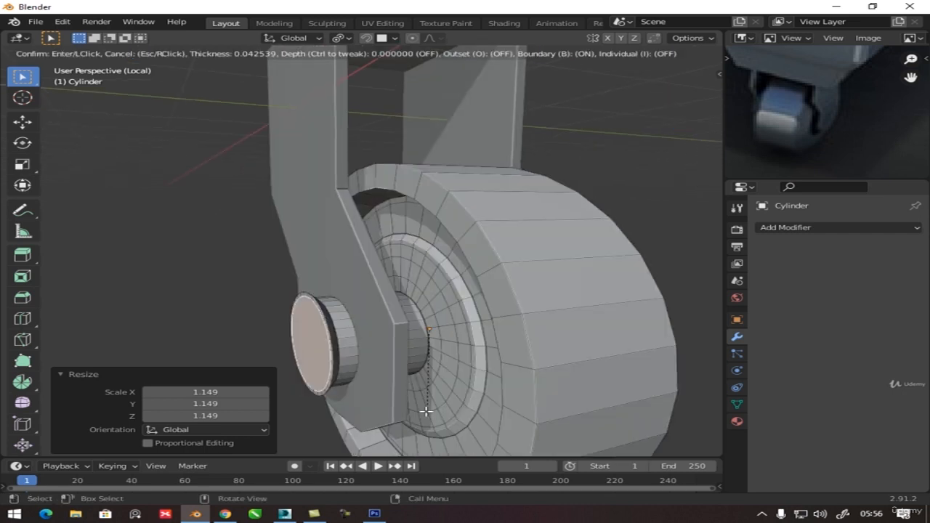
click(426, 412)
key(i)
click(418, 399)
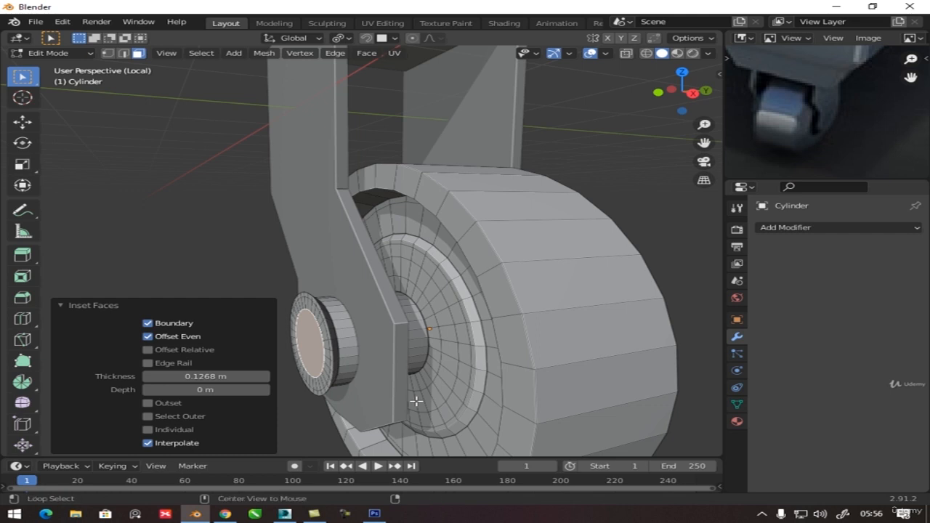
key(alt+e)
click(414, 401)
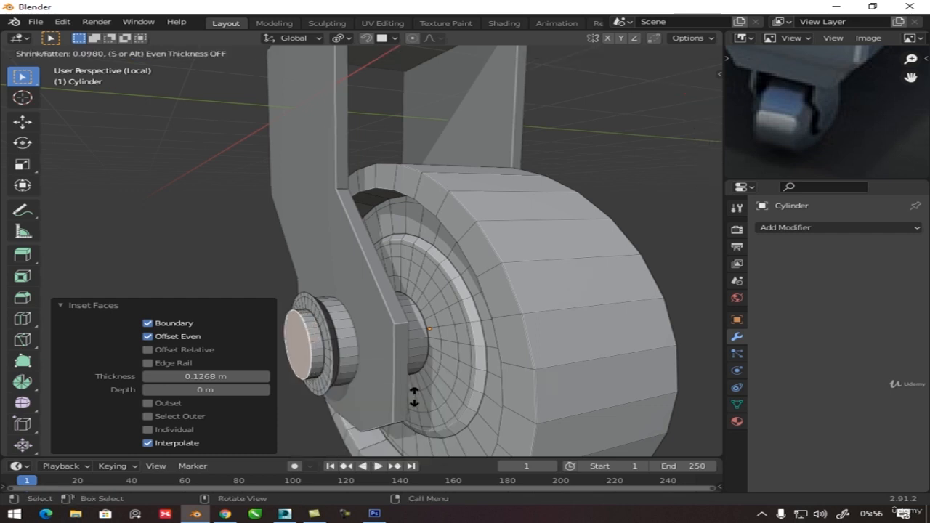
click(416, 402)
Inset the outermost axle end faces three times, by about 0.035 m, 0.069 m and 0.046 m.
key(i)
click(421, 409)
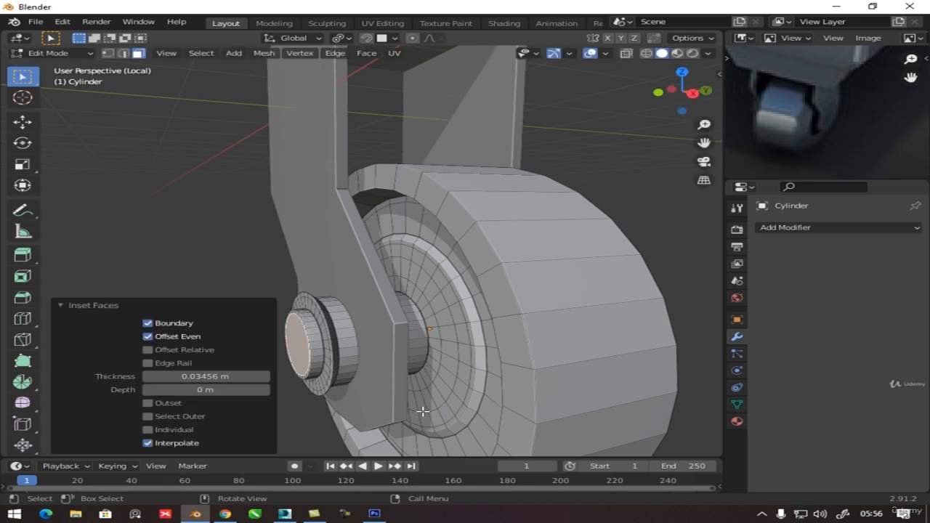
key(i)
click(421, 408)
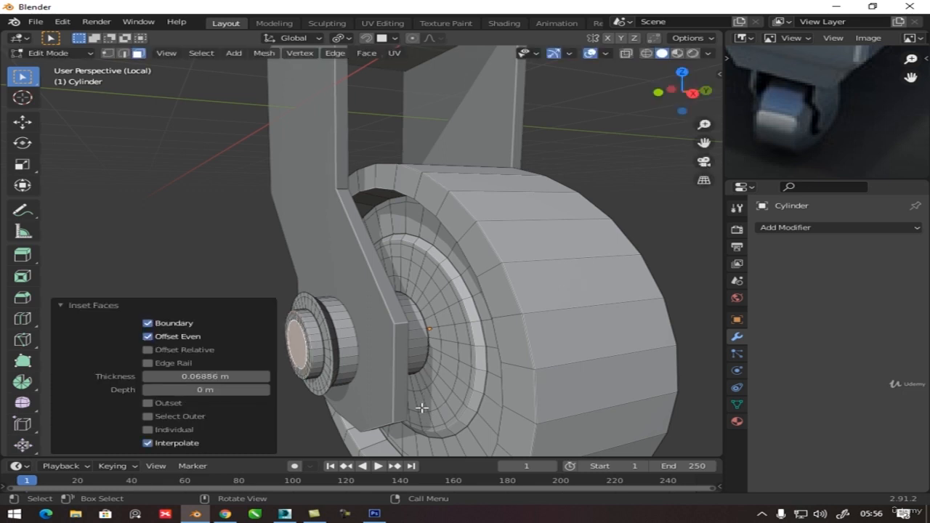
key(i)
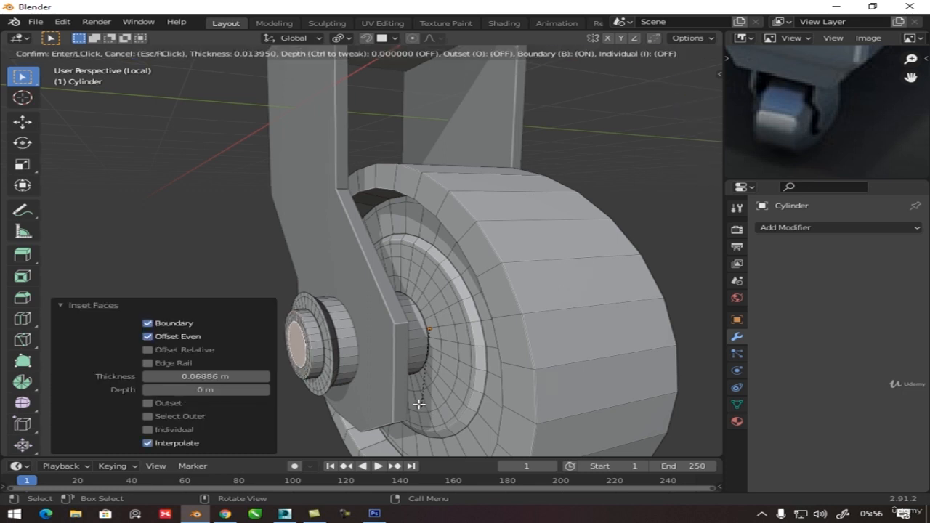
click(419, 404)
Extrude the innermost end faces inward along their normals by about 0.07 m to recess them, and leave Edit Mode.
key(alt+e)
click(416, 402)
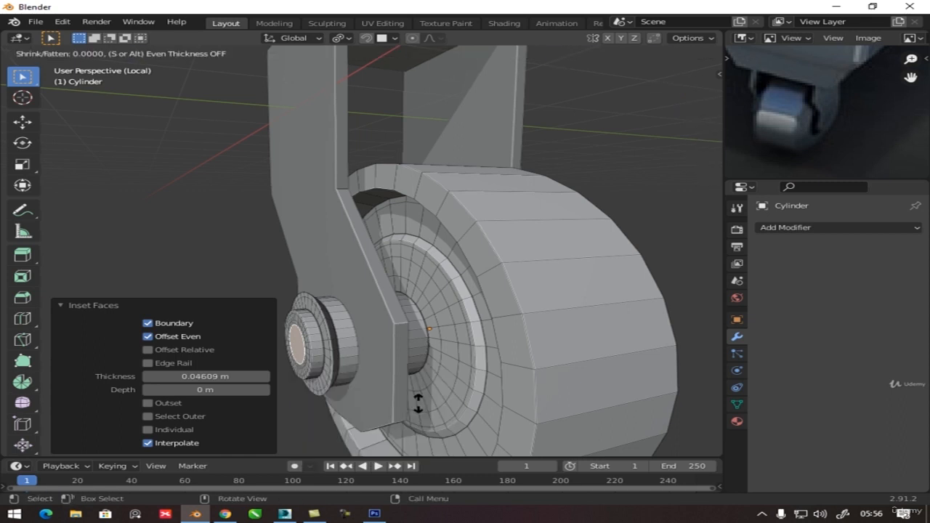
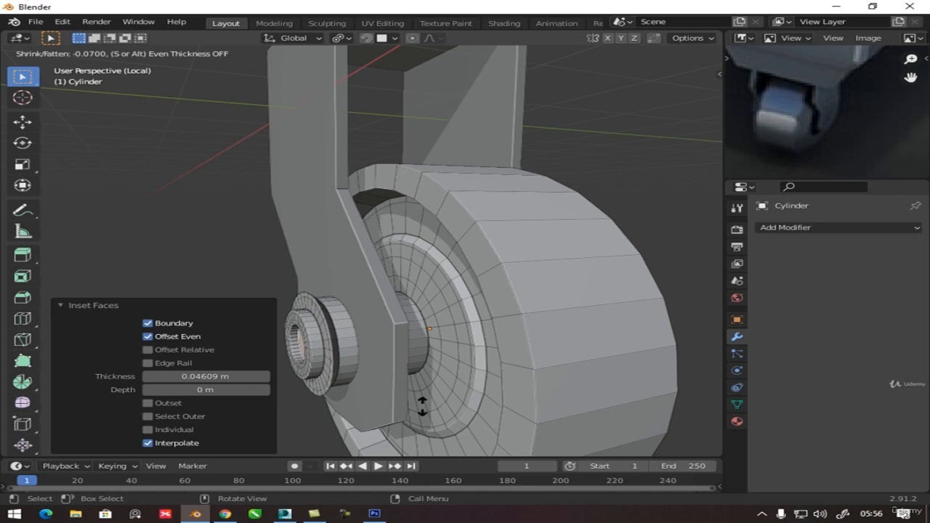
click(422, 406)
key(Tab)
Select the whole cap on one axle end in Edit Mode and move it about 0.129 m along Y towards the bracket arm.
middle_drag(446, 353, 330, 367)
scroll(329, 349, up, 5)
key(Tab)
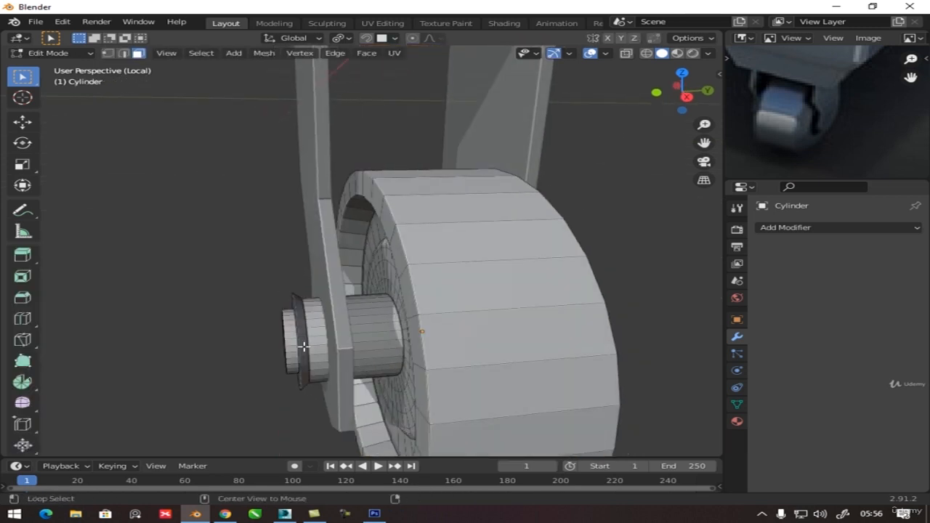
key(alt+z)
drag(242, 268, 316, 406)
key(alt+z)
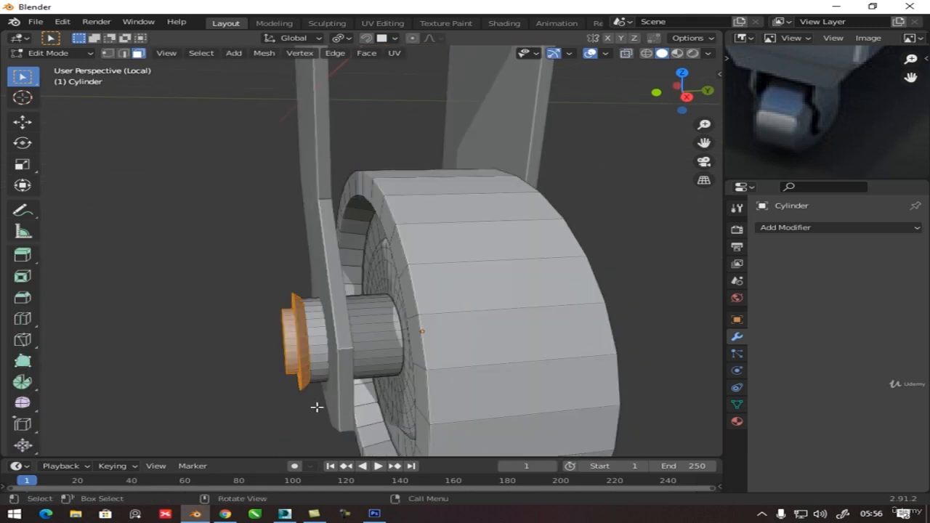
key(g)
key(x)
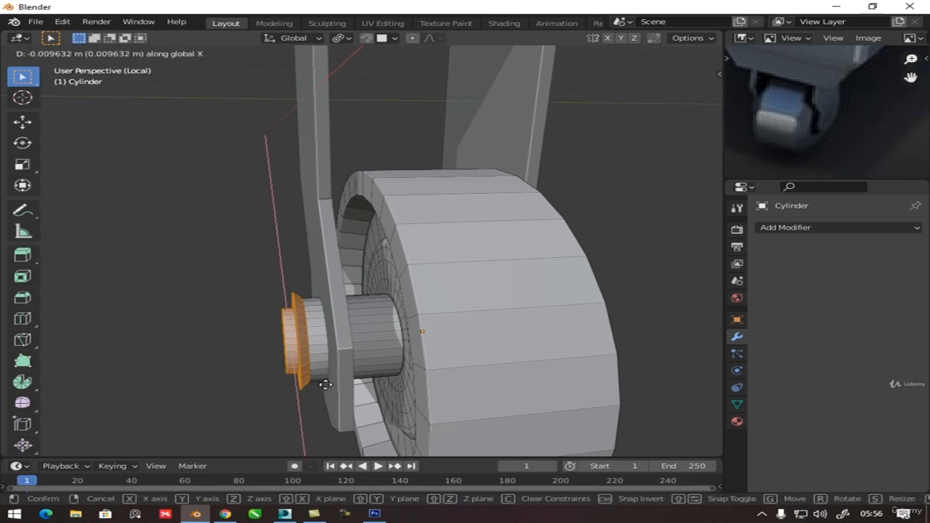
key(y)
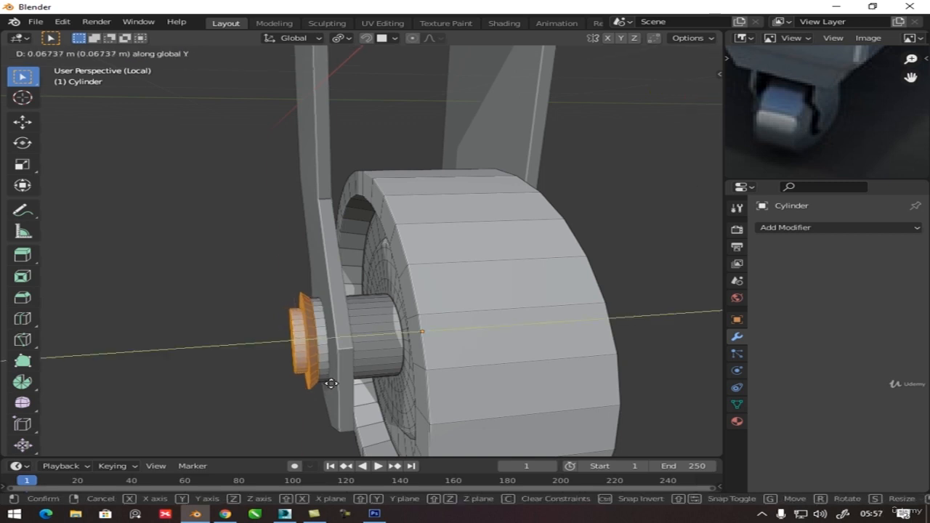
click(337, 382)
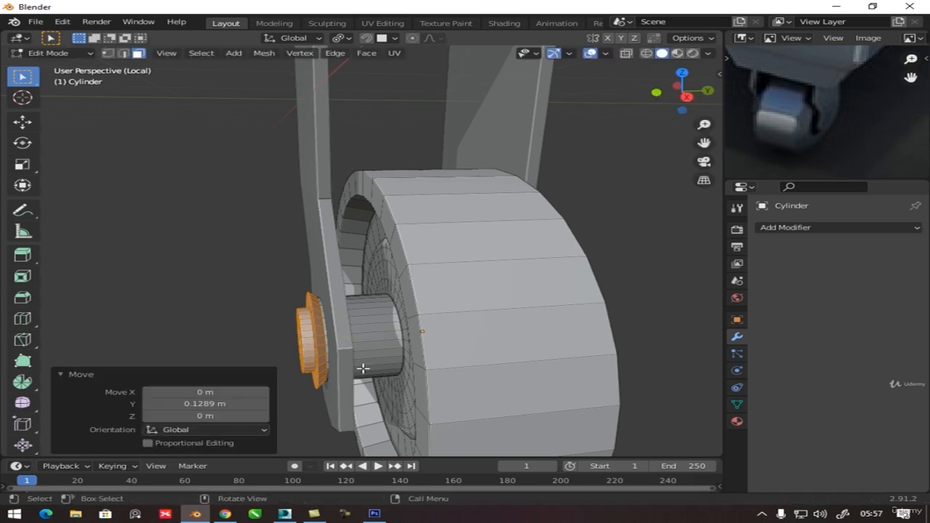
click(446, 364)
middle_drag(446, 363, 534, 365)
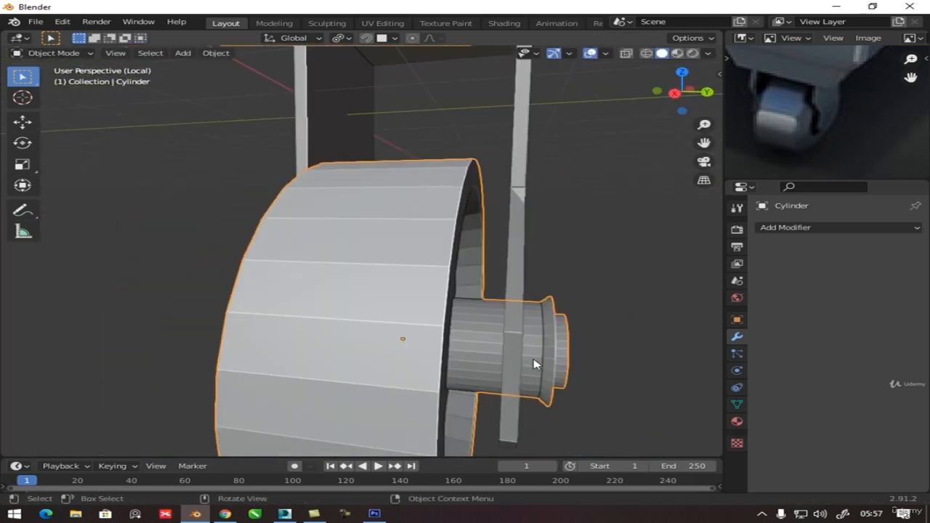
Select the whole cap on the opposite axle end in Edit Mode and move it inward along Y towards the bracket arm.
key(Tab)
key(alt+z)
drag(533, 281, 644, 436)
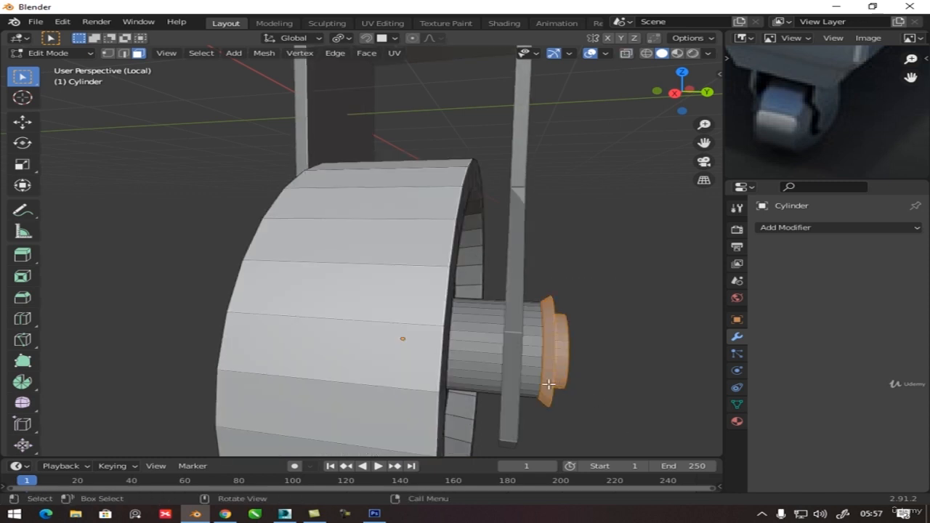
key(g)
key(x)
key(y)
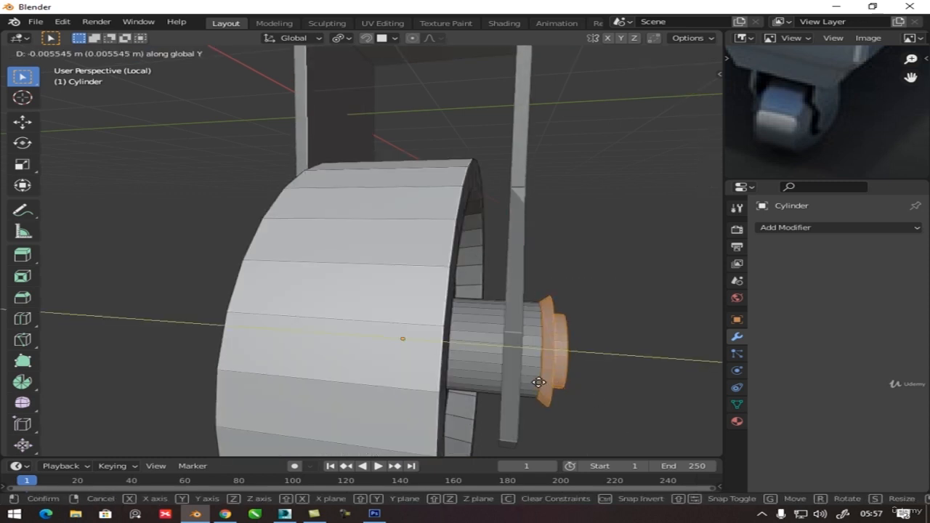
click(532, 382)
key(Tab)
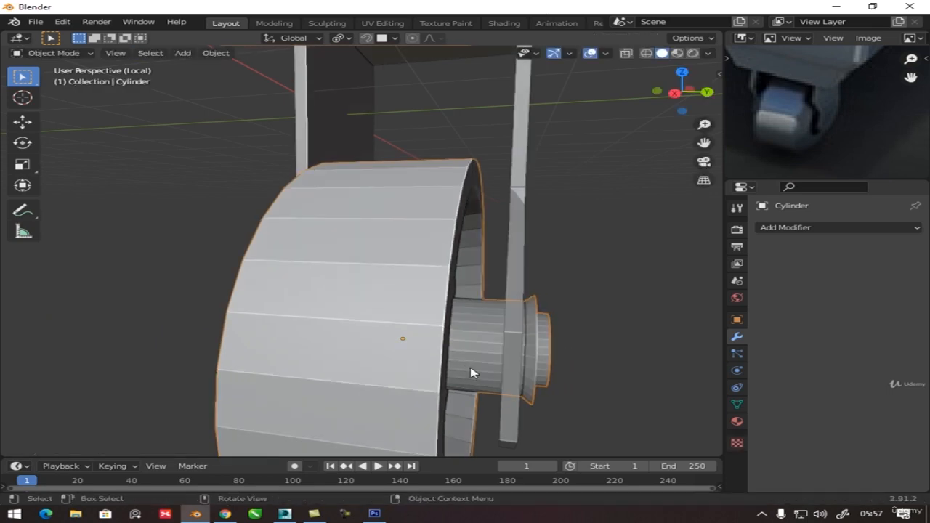
Add two evenly spaced, unslid loop cuts around the wheel's tread in Edit Mode.
middle_drag(473, 373, 409, 321)
key(Tab)
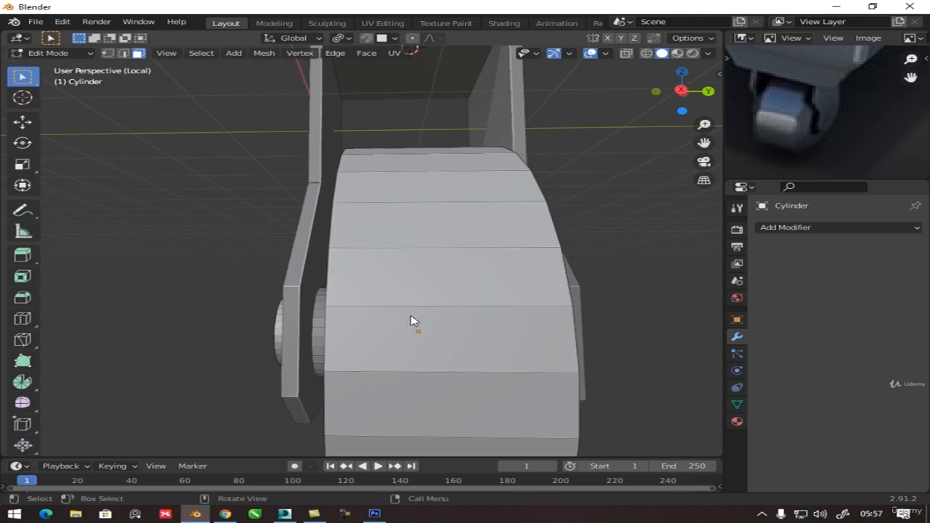
key(Tab)
key(Tab)
key(ctrl+r)
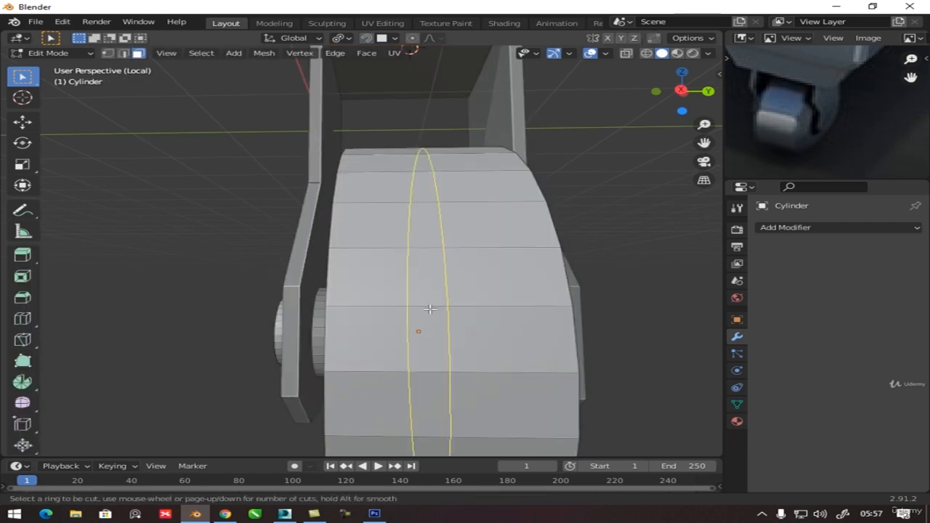
scroll(430, 310, up, 1)
click(431, 310)
right_click(430, 309)
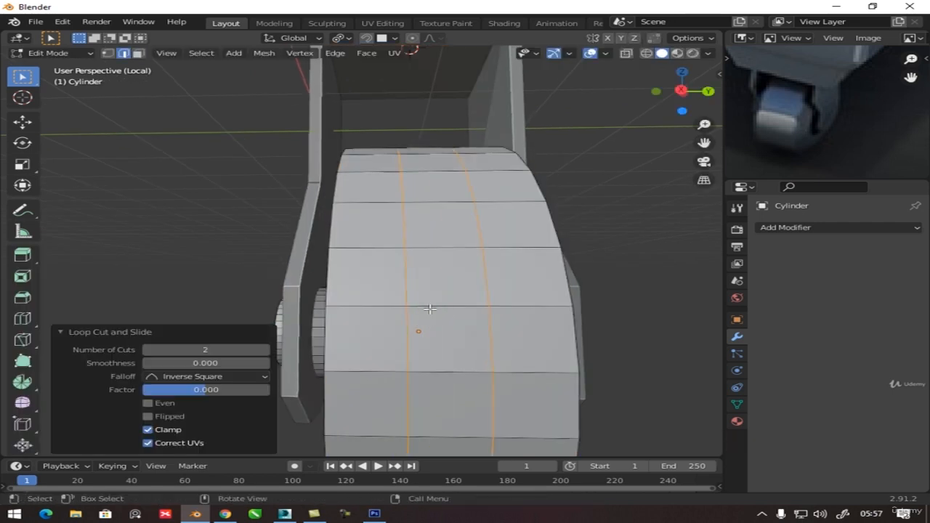
Try to spread the two tread loops apart by scaling them along Y by about 2.795.
key(s)
key(x)
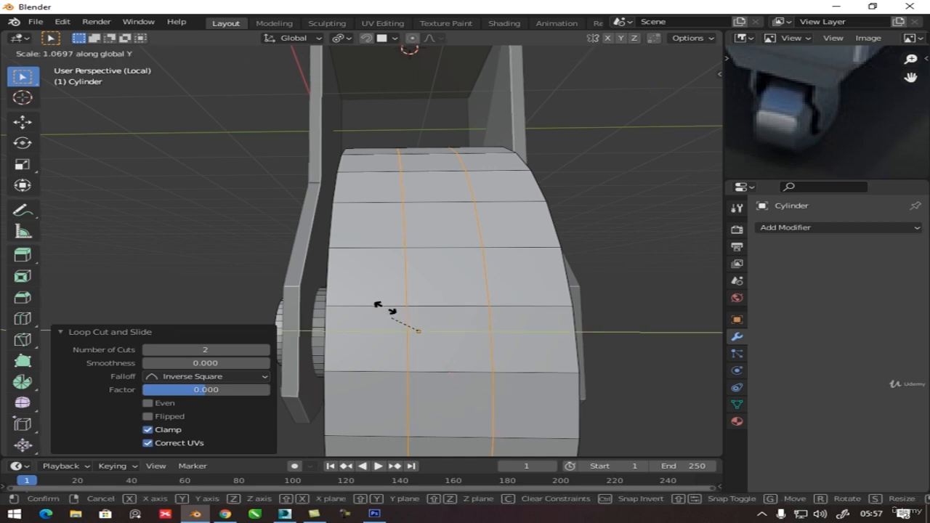
click(354, 275)
scroll(421, 324, down, 4)
mouse_move(422, 350)
middle_down()
mouse_move(415, 365)
mouse_move(405, 348)
middle_up()
key(s)
key(y)
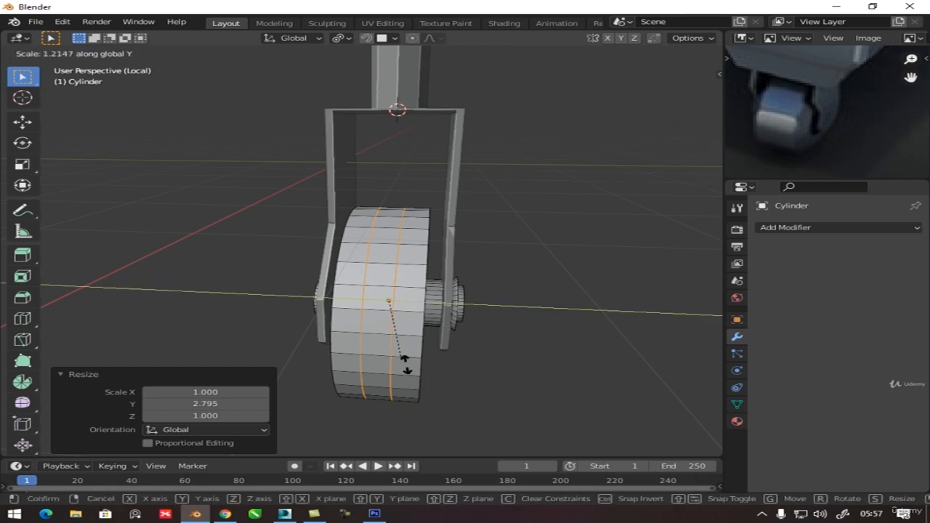
key(Escape)
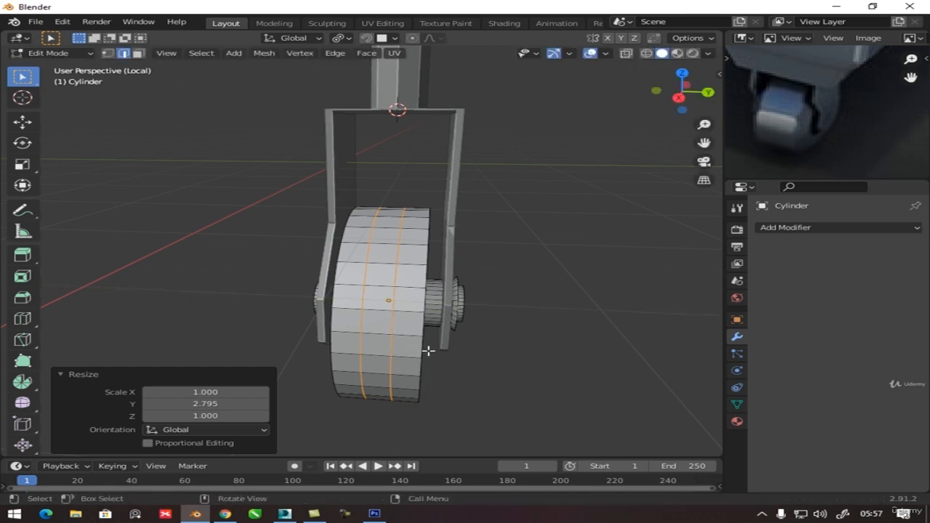
Set the pivot to Median Point and scale the two tread loops along Y by about 1.506.
key(period)
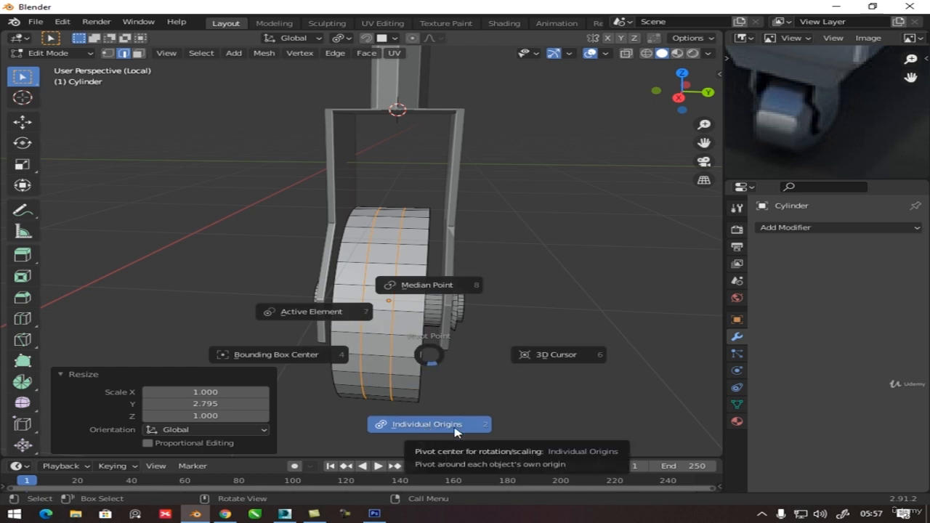
click(419, 287)
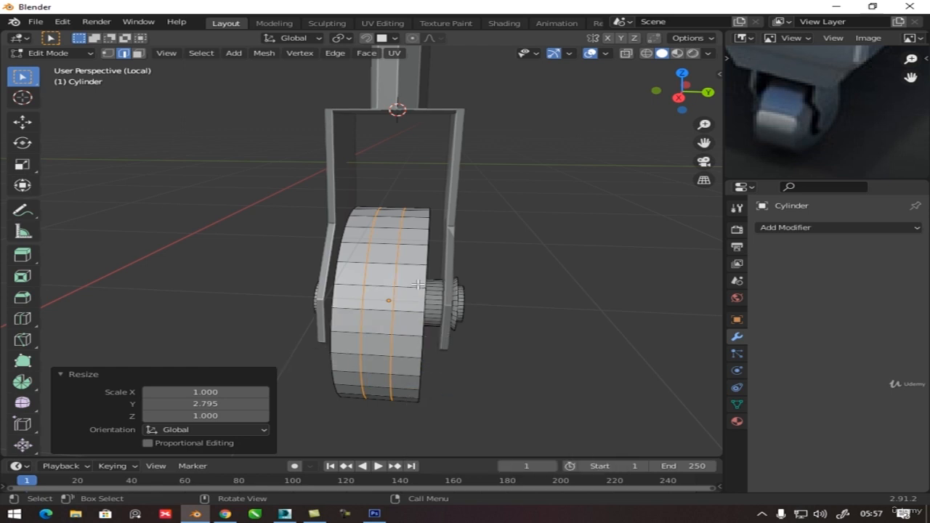
key(s)
key(y)
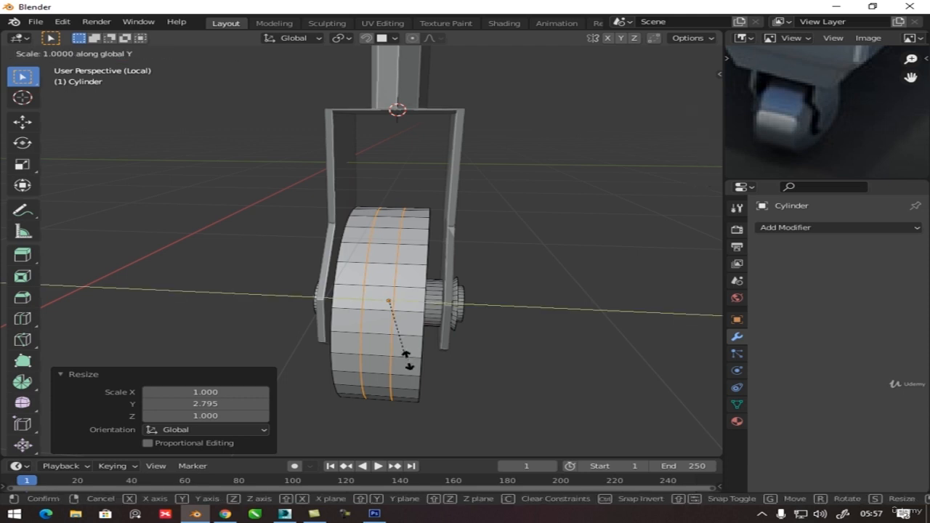
click(422, 383)
Scale the two tread loops uniformly by about 1.044 to round the tread, and leave Edit Mode.
mouse_move(421, 386)
middle_down()
mouse_move(426, 350)
mouse_move(430, 378)
middle_up()
key(s)
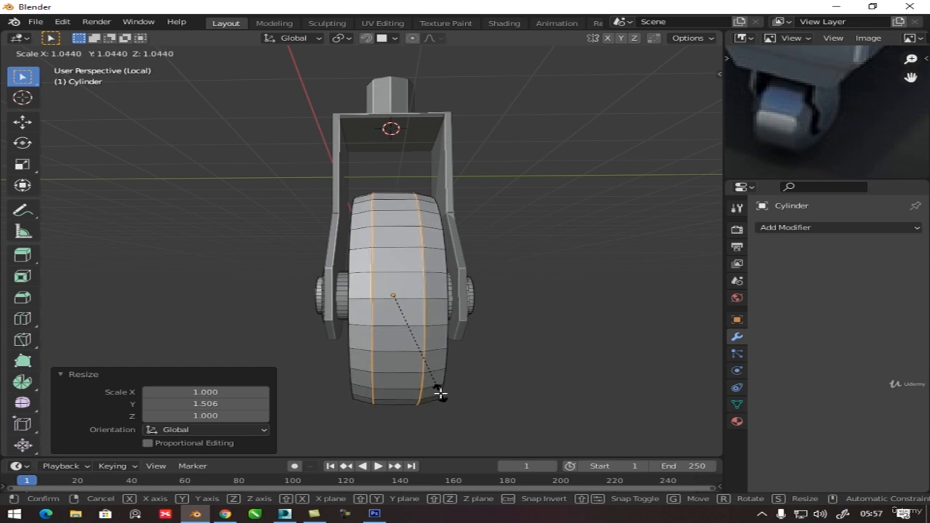
click(440, 392)
middle_drag(438, 373, 425, 373)
key(Tab)
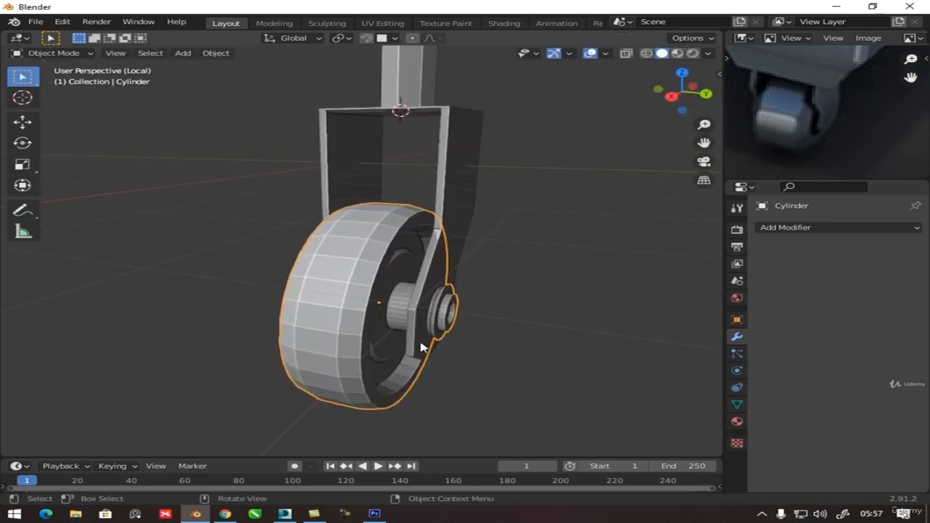
Bevel the outer and inner rim edge loops on both sides of the wheel by about 0.09 m with 3 segments.
middle_drag(421, 341, 480, 281)
scroll(443, 311, up, 3)
key(Tab)
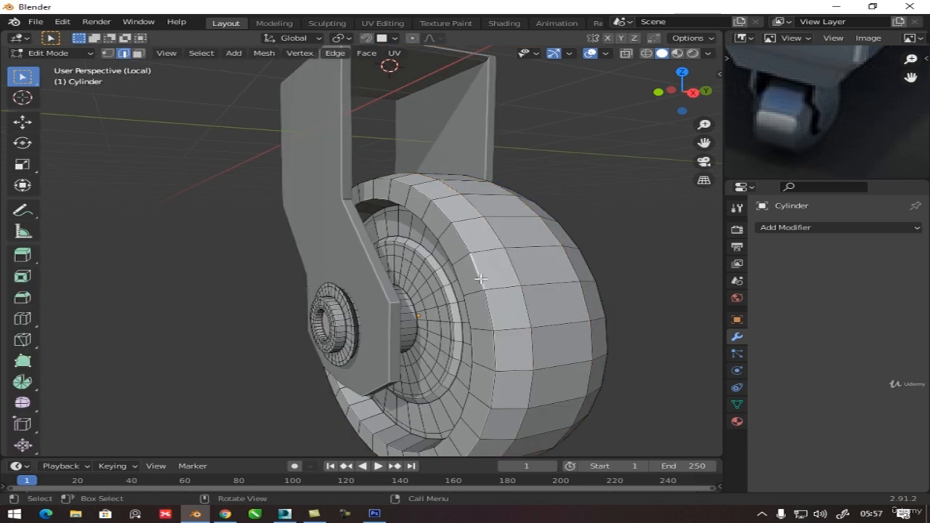
alt+click(480, 278)
alt+shift+click(448, 256)
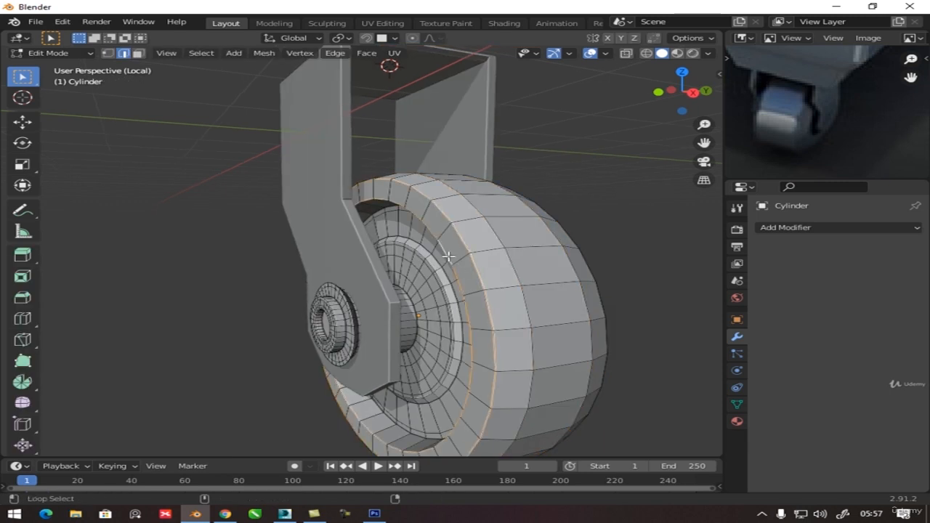
middle_drag(555, 249, 430, 264)
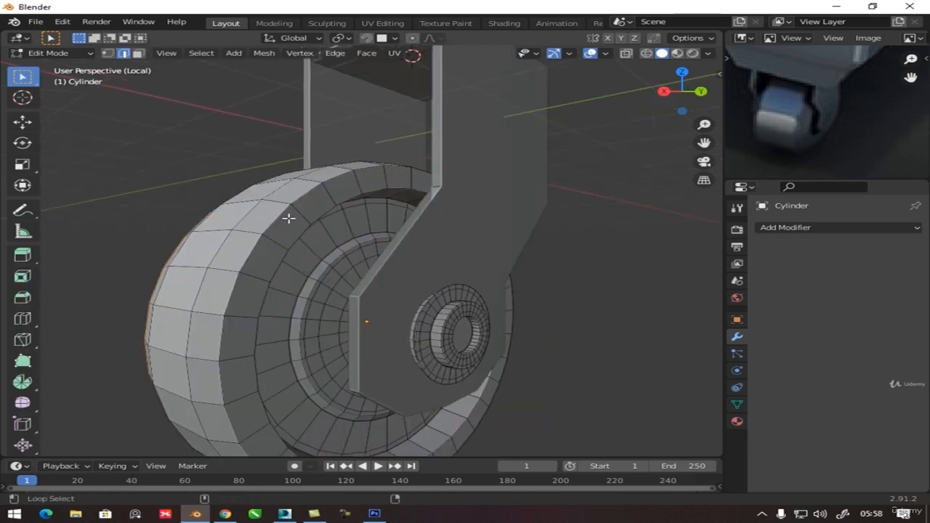
alt+shift+click(296, 242)
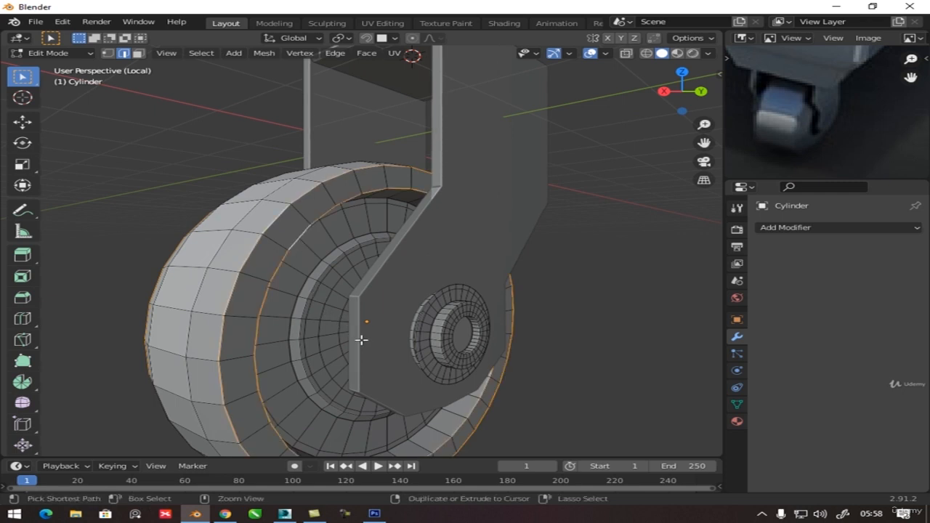
key(ctrl+b)
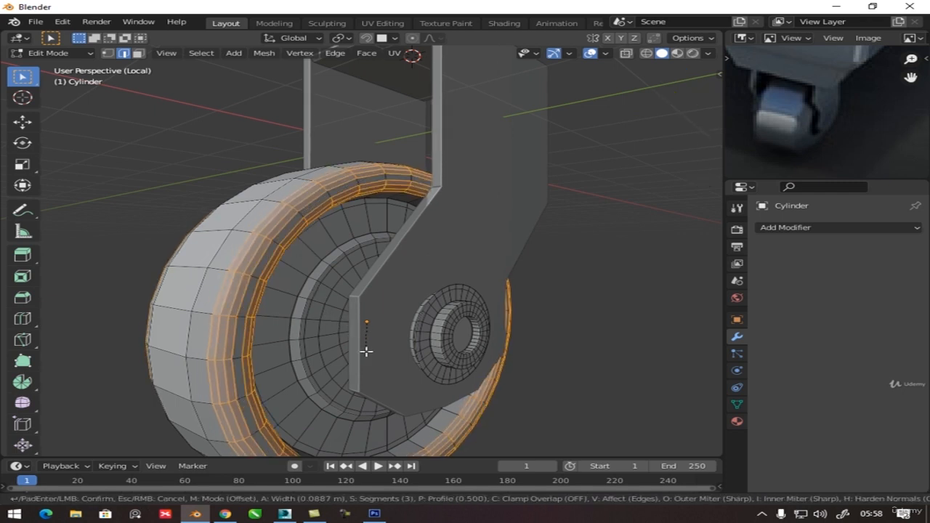
click(365, 347)
key(Tab)
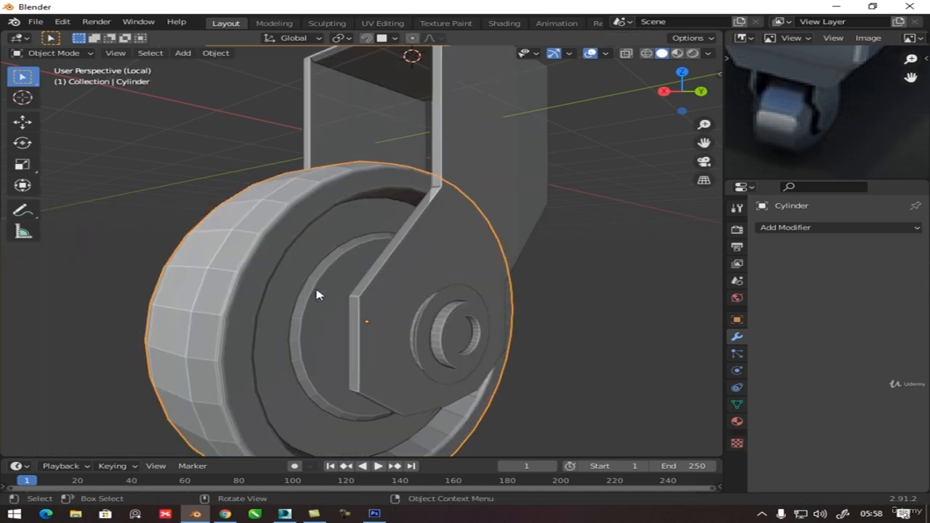
Add a level 2 subdivision surface to the wheel and shade it smooth.
scroll(318, 295, down, 2)
middle_drag(320, 297, 449, 306)
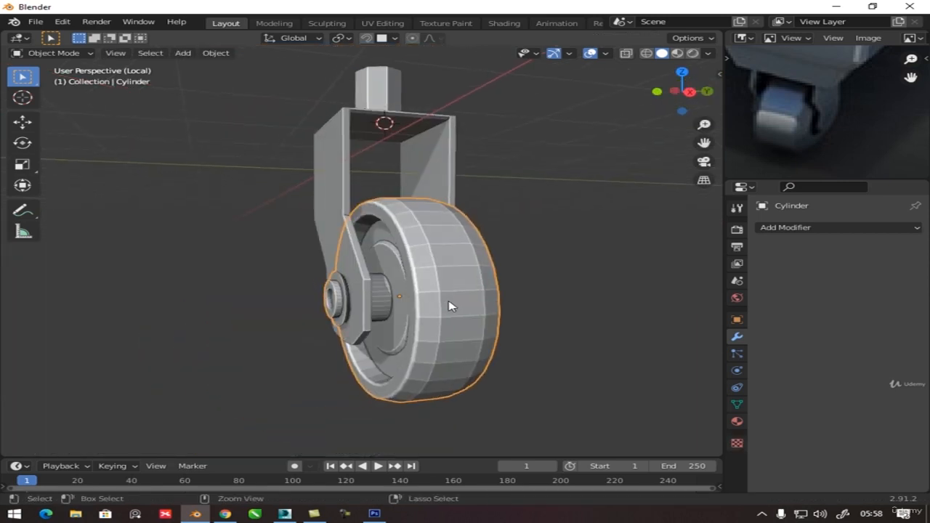
key(ctrl+2)
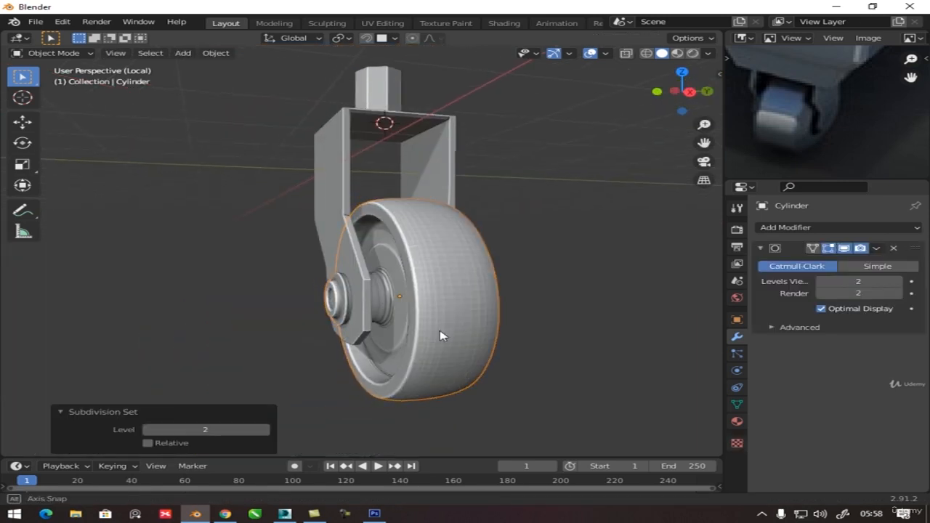
middle_drag(443, 317, 431, 297)
right_click(431, 297)
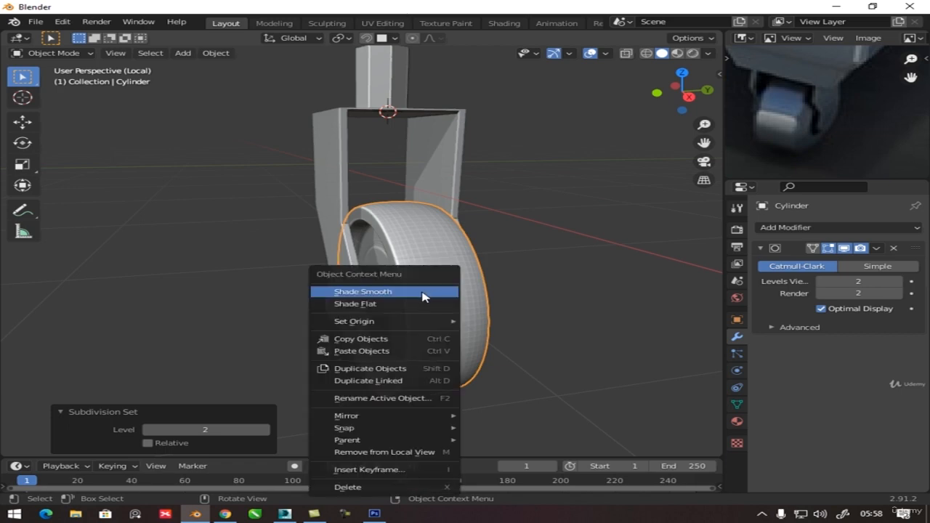
click(425, 296)
Open the bracket in Edit Mode with face selection active.
middle_drag(504, 295, 404, 271)
scroll(399, 299, up, 3)
scroll(385, 308, down, 3)
scroll(396, 272, up, 5)
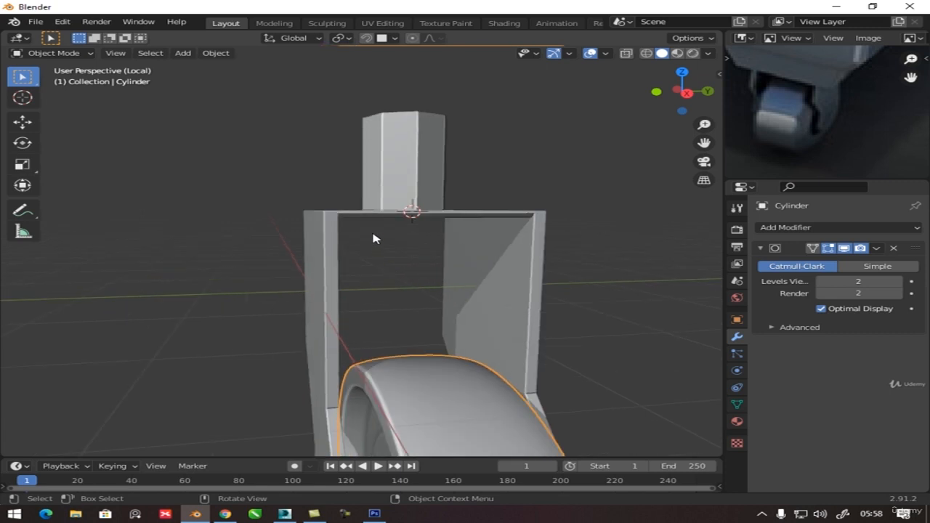
middle_drag(372, 239, 328, 279)
click(329, 279)
key(Tab)
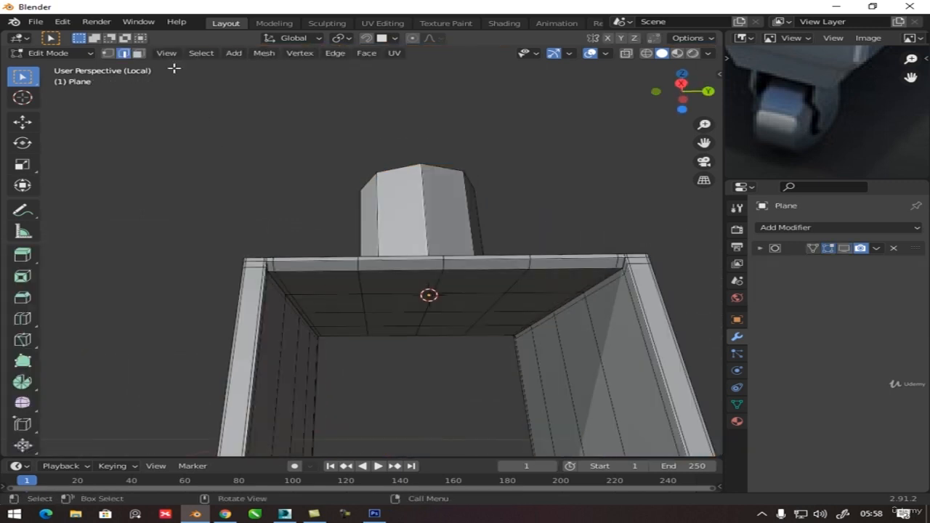
click(138, 54)
Select every face on the underside of the bracket's top plate, including the narrow strips beside both arms.
middle_drag(307, 278, 268, 244)
click(239, 232)
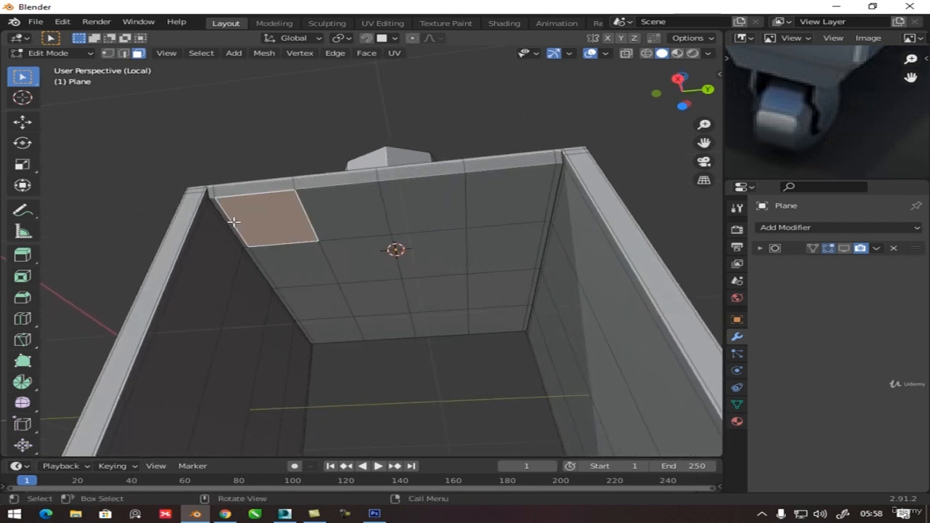
click(224, 214)
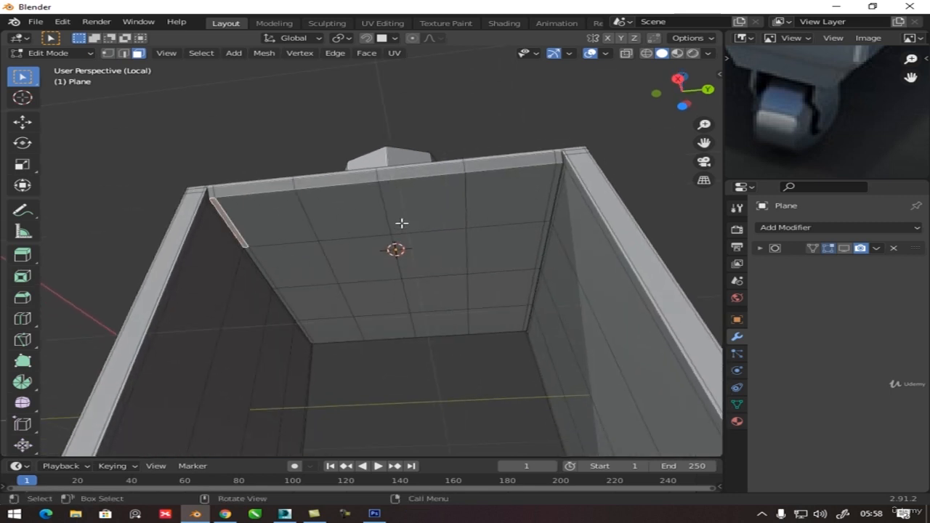
ctrl+shift+click(554, 189)
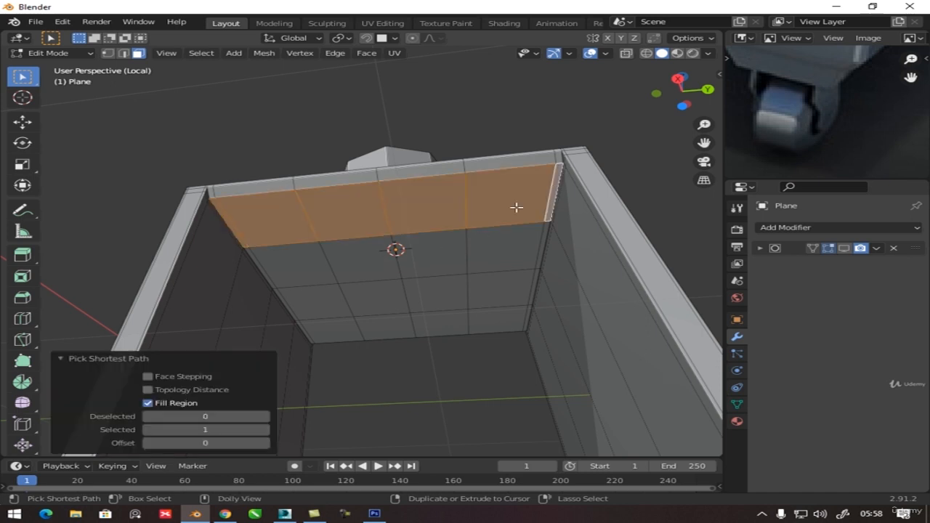
ctrl+shift+click(539, 248)
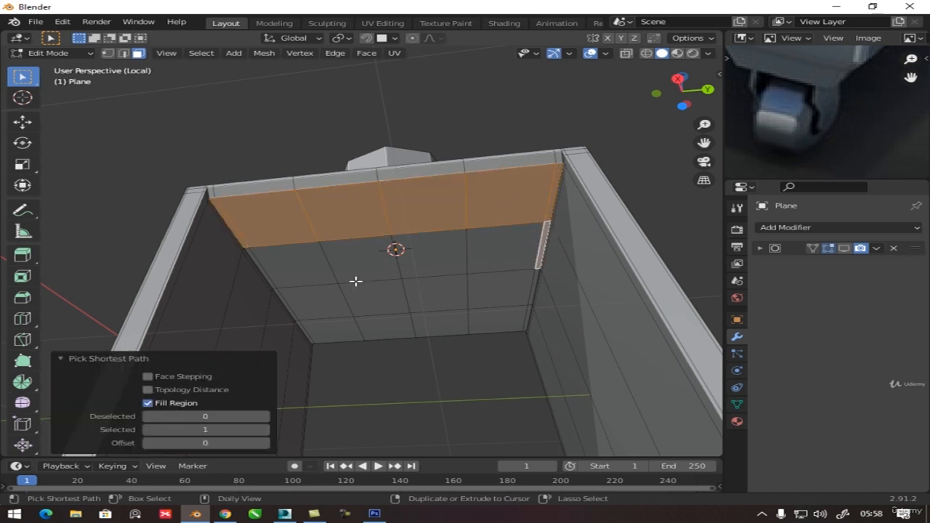
ctrl+shift+click(267, 273)
ctrl+shift+click(262, 271)
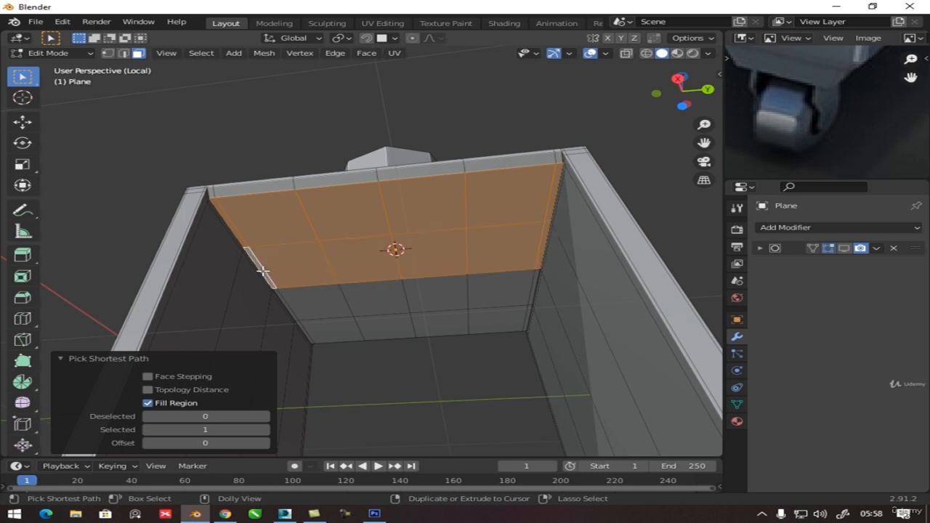
ctrl+shift+click(292, 303)
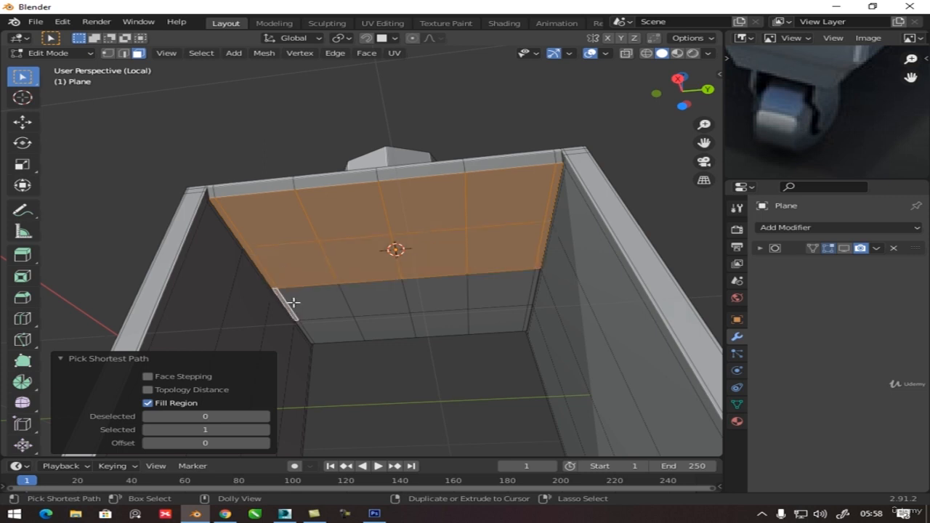
ctrl+shift+click(535, 282)
ctrl+shift+click(526, 319)
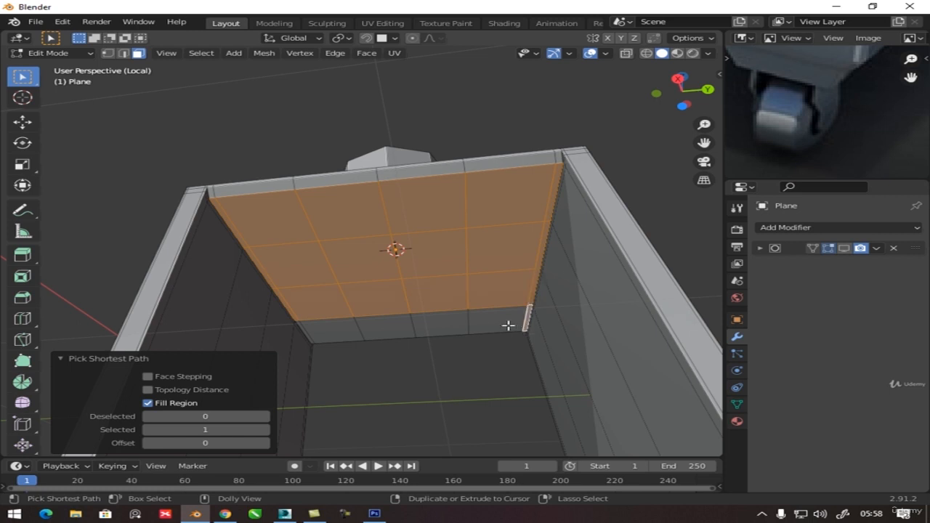
ctrl+shift+click(303, 333)
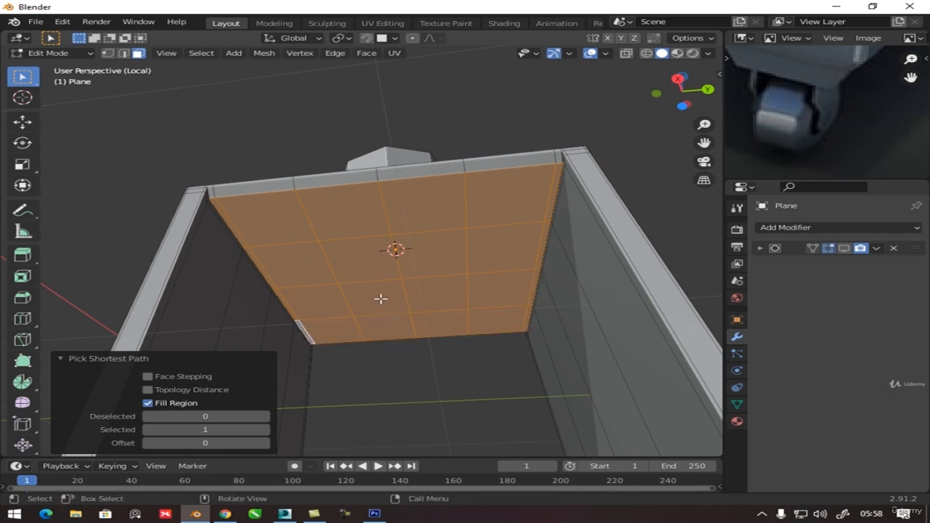
Move the selected underside faces down along Z by about 0.035 m to thicken the top plate.
middle_drag(349, 287, 377, 334)
key(g)
key(z)
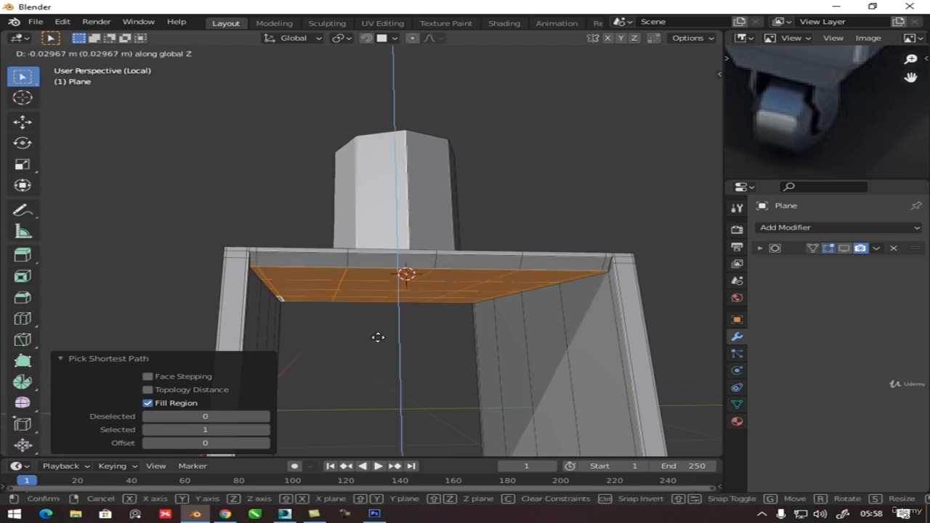
click(379, 338)
Scale the selected underside faces of the bracket's top plate along X by about 1.05 and leave Edit Mode.
middle_drag(386, 336, 327, 339)
key(s)
key(y)
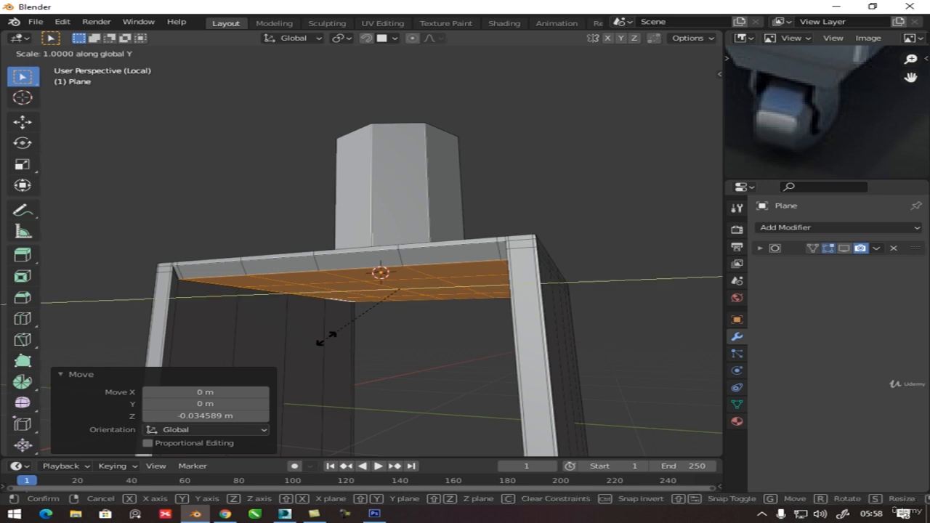
key(x)
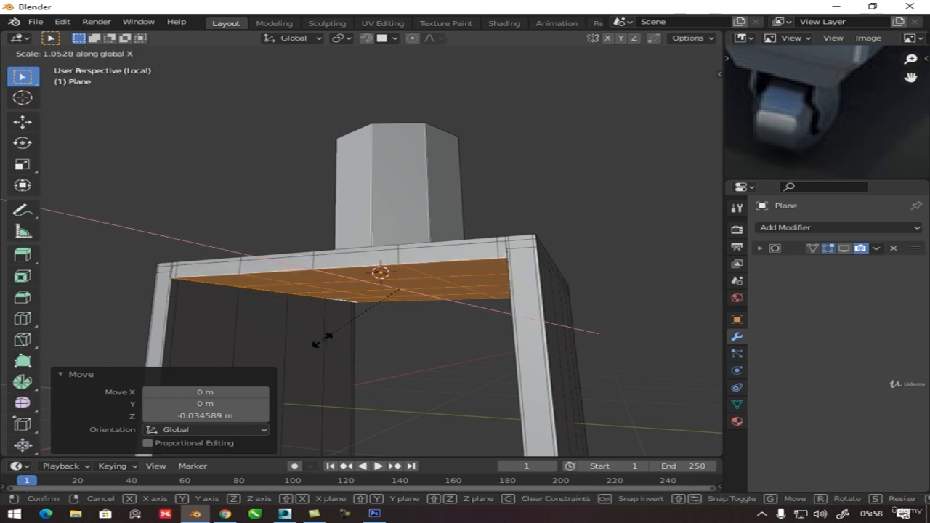
click(323, 340)
key(Tab)
middle_drag(342, 295, 391, 198)
Delete the faces capping the top of the bracket's stem, leaving the stem open, and return to Object Mode.
key(Tab)
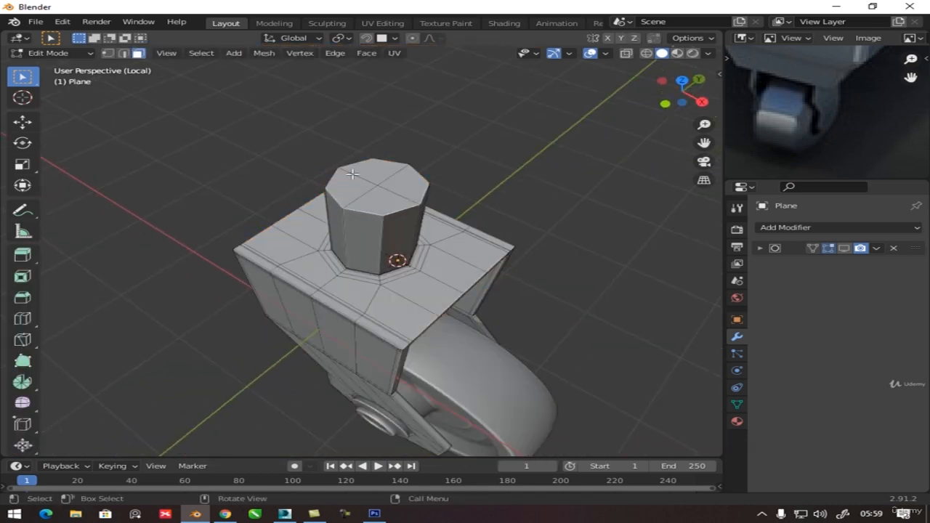
click(395, 203)
key(x)
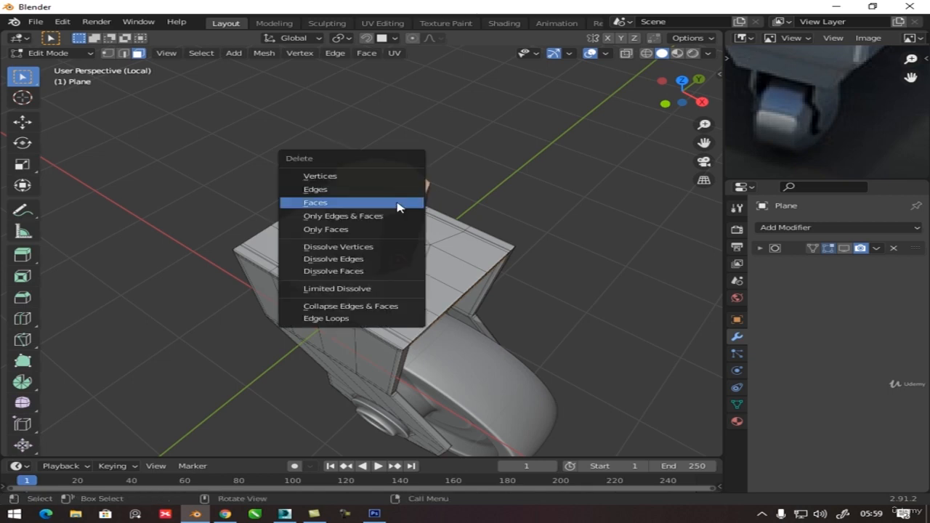
click(397, 203)
key(Tab)
middle_drag(404, 242, 433, 237)
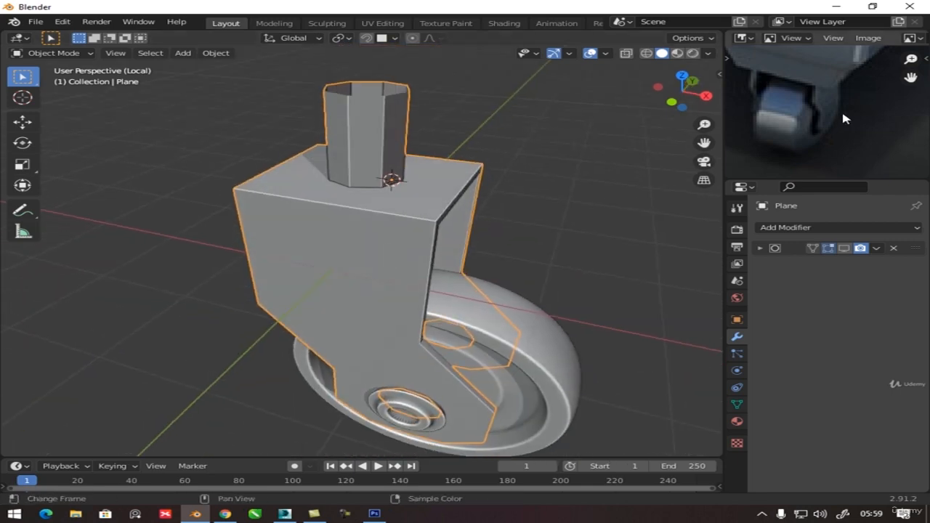
Show more of the dumpster in the reference image and leave local view so the caster appears with the whole model.
scroll(839, 113, down, 4)
scroll(412, 207, down, 1)
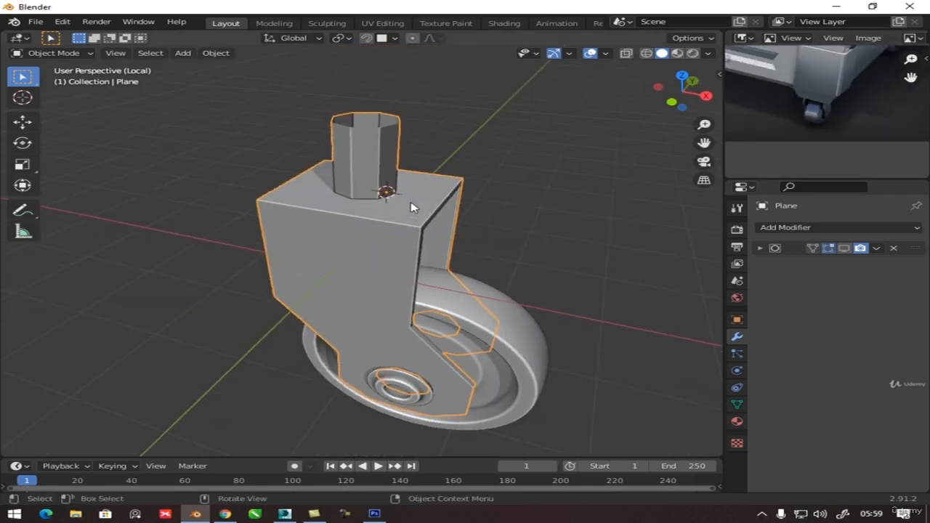
key(KP_Divide)
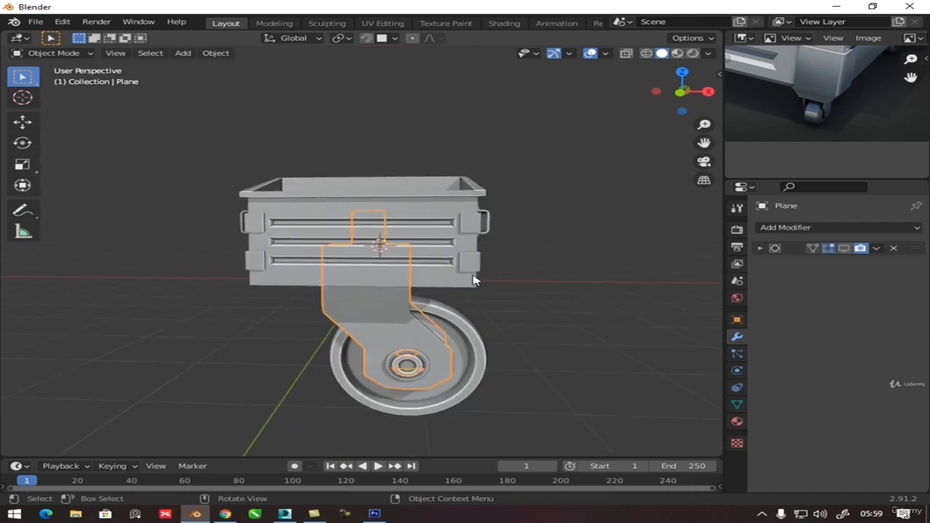
key(s)
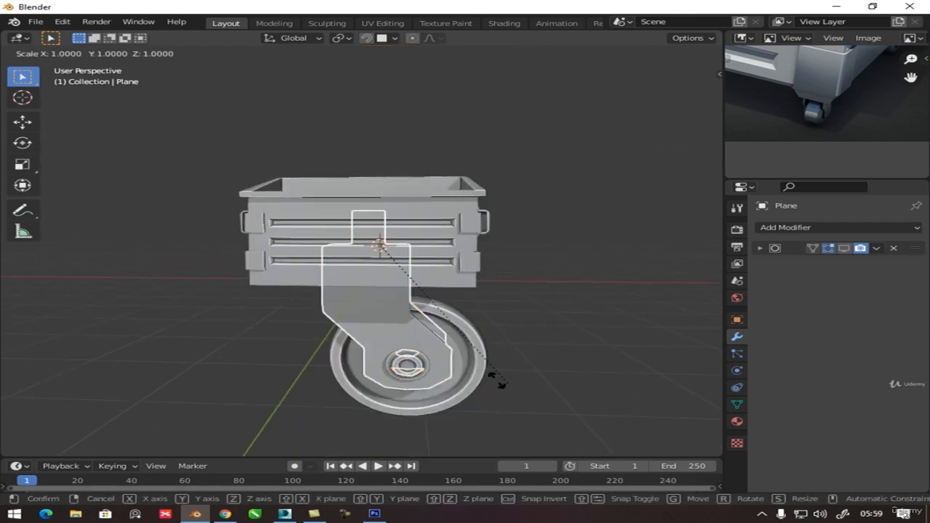
key(Escape)
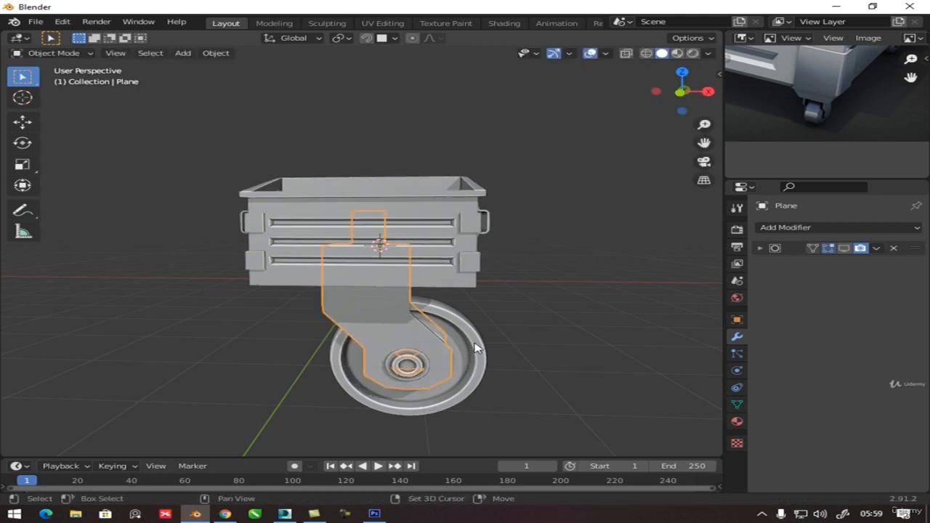
click(480, 352)
middle_drag(486, 363, 368, 353)
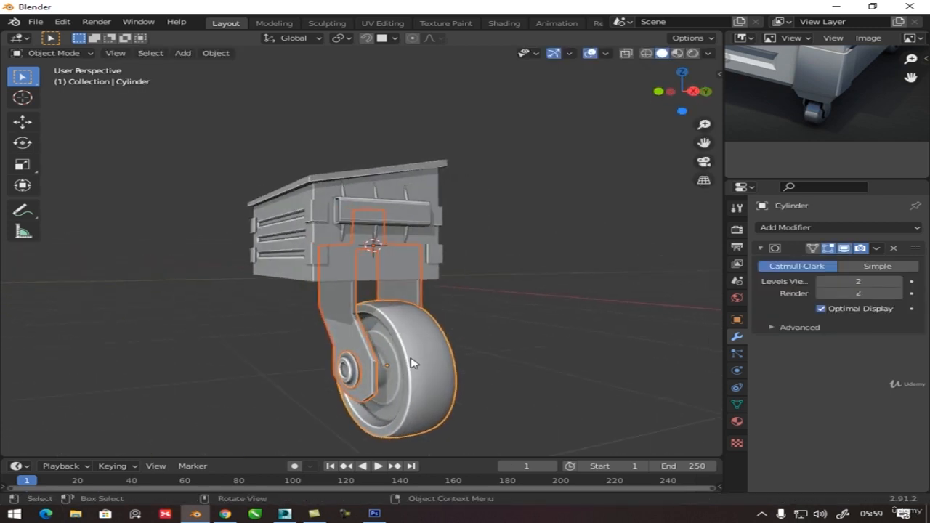
middle_drag(487, 354, 513, 342)
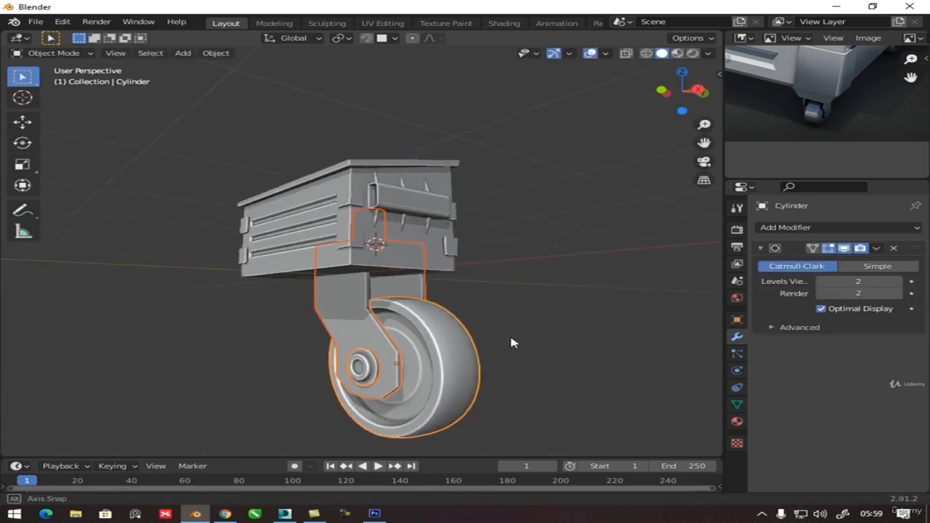
Select only the bracket and set its subdivision surface to level 2.
click(366, 347)
click(363, 332)
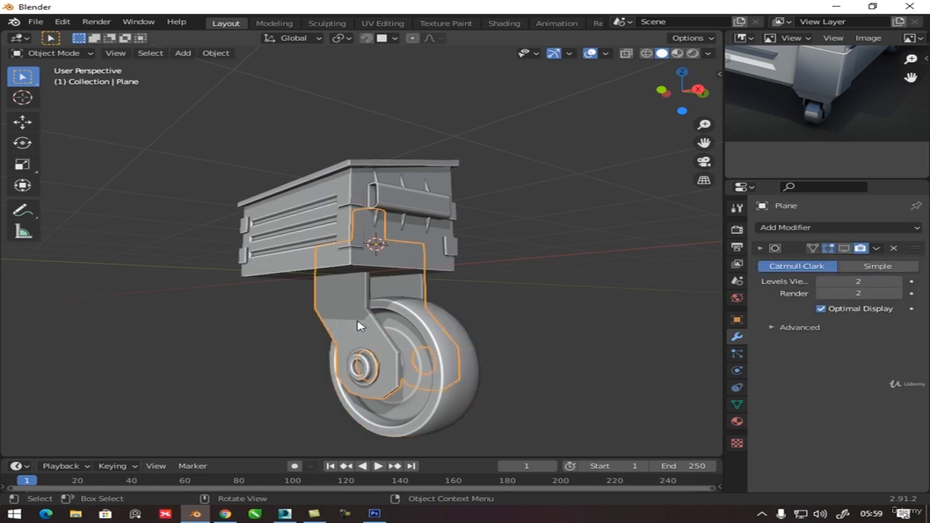
click(358, 326)
key(ctrl+2)
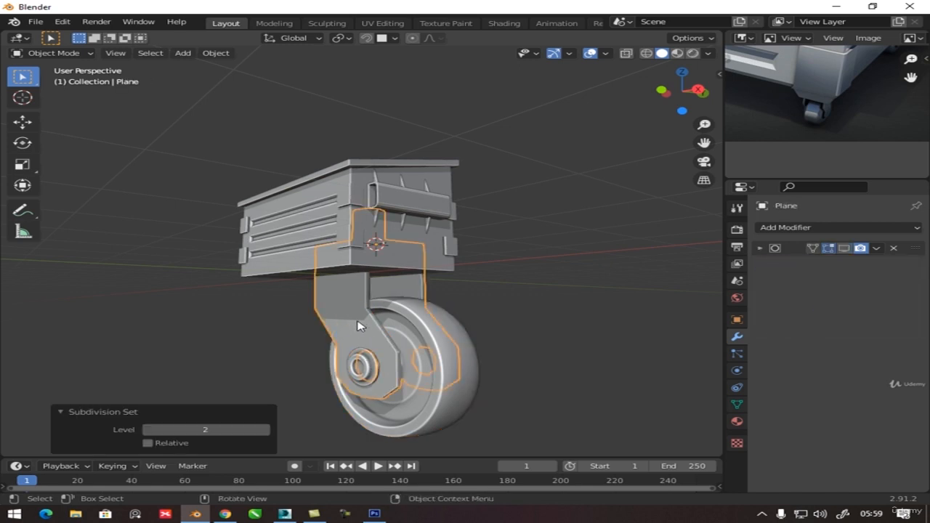
Join the bracket into the wheel object with the wheel active, and clear the selection.
click(412, 342)
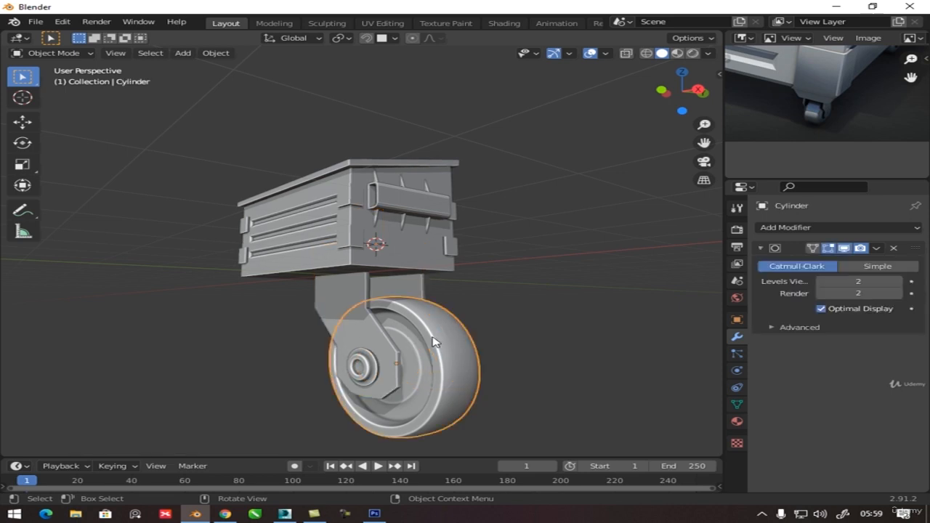
click(392, 342)
shift+click(428, 348)
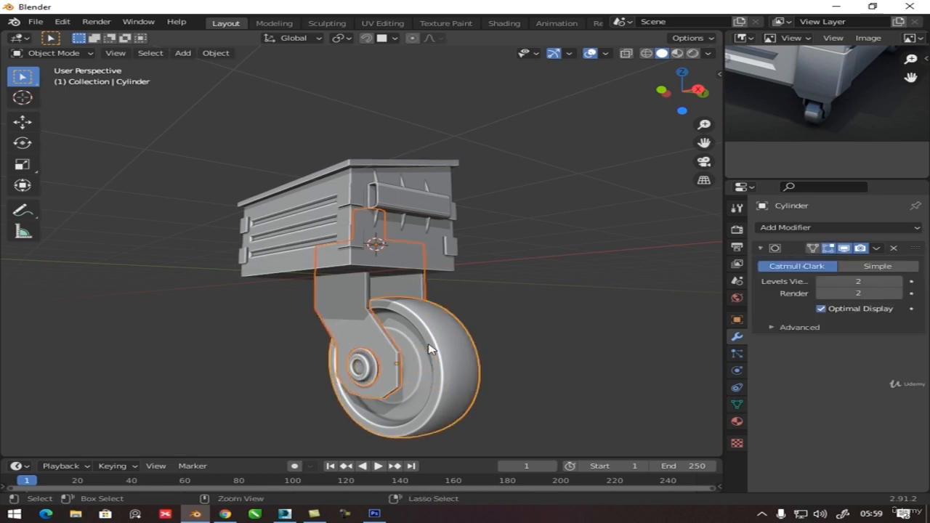
key(ctrl+j)
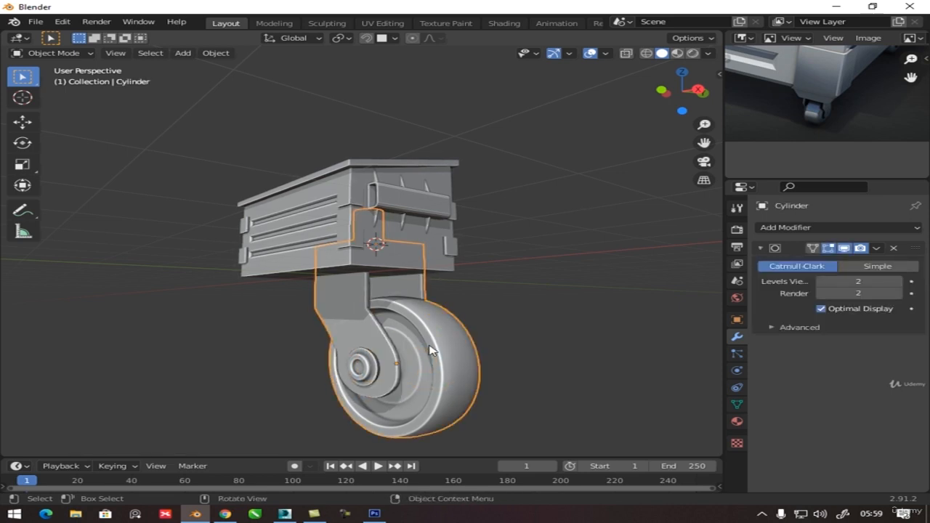
click(530, 346)
middle_drag(530, 346, 371, 346)
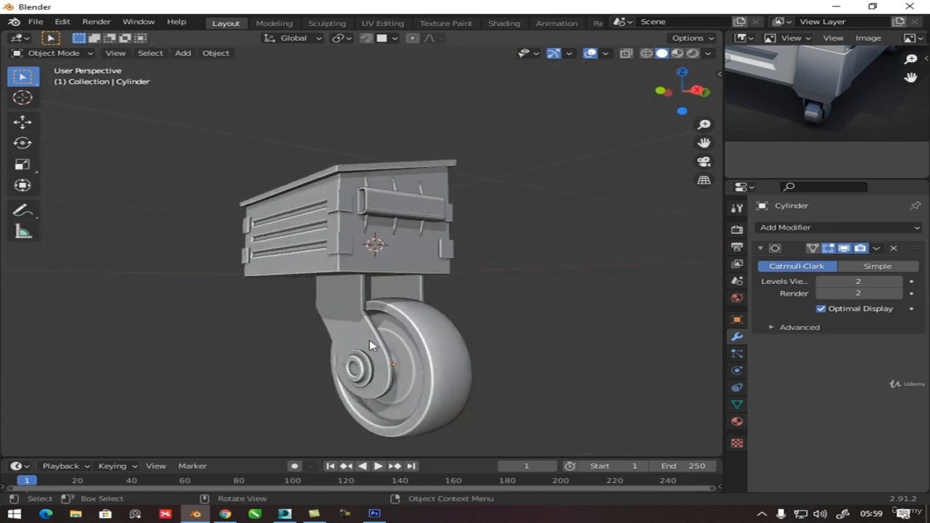
Scale the joined caster down uniformly to about 0.237 of its size.
click(415, 372)
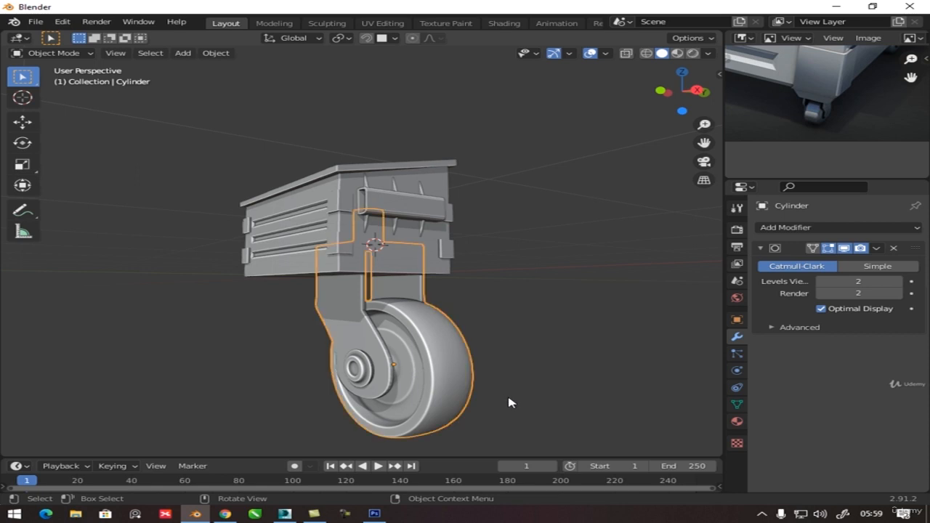
key(s)
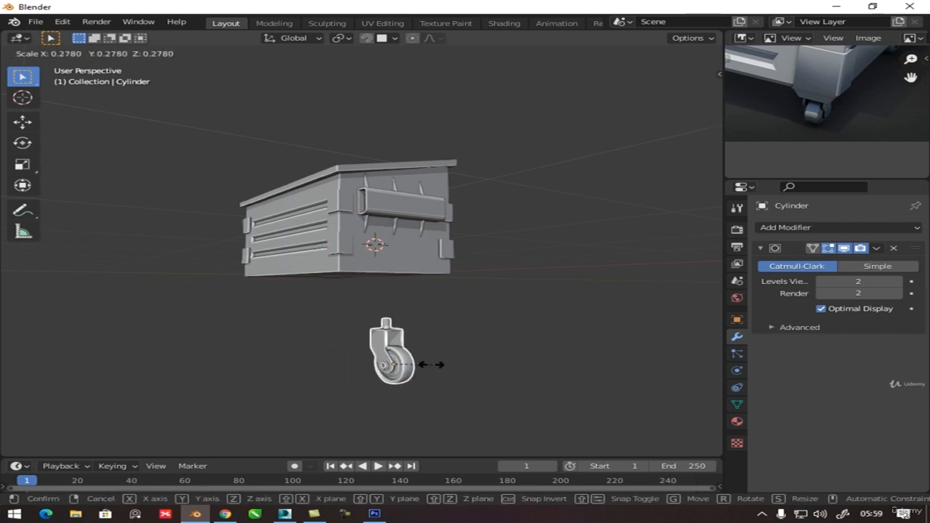
click(428, 371)
Open the dumpster body in Edit Mode and select the four small corner faces on its underside.
middle_drag(428, 371, 547, 375)
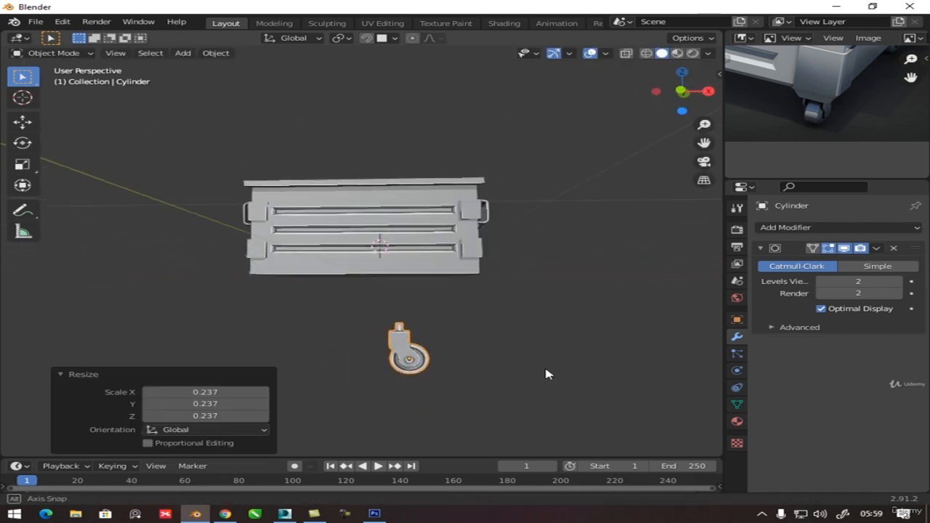
scroll(457, 322, up, 4)
middle_drag(457, 322, 523, 142)
click(522, 229)
key(Tab)
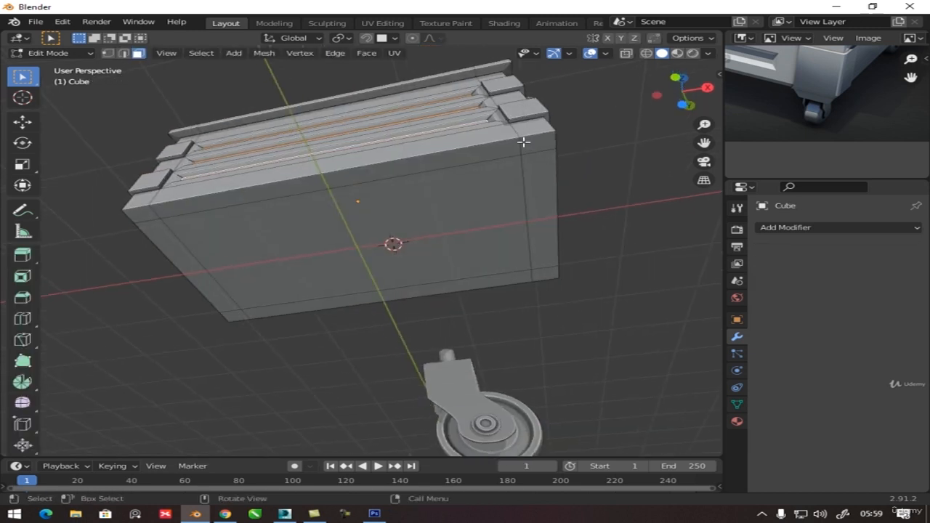
click(537, 142)
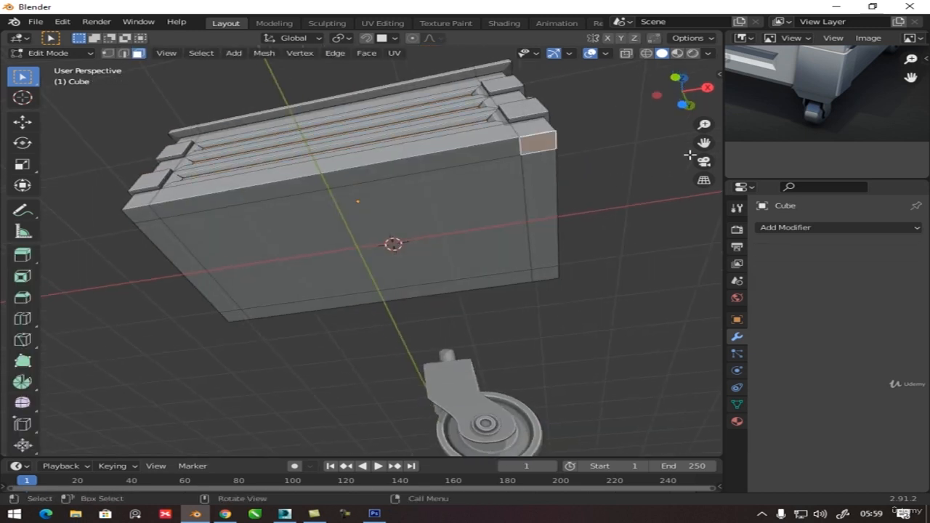
shift+click(545, 273)
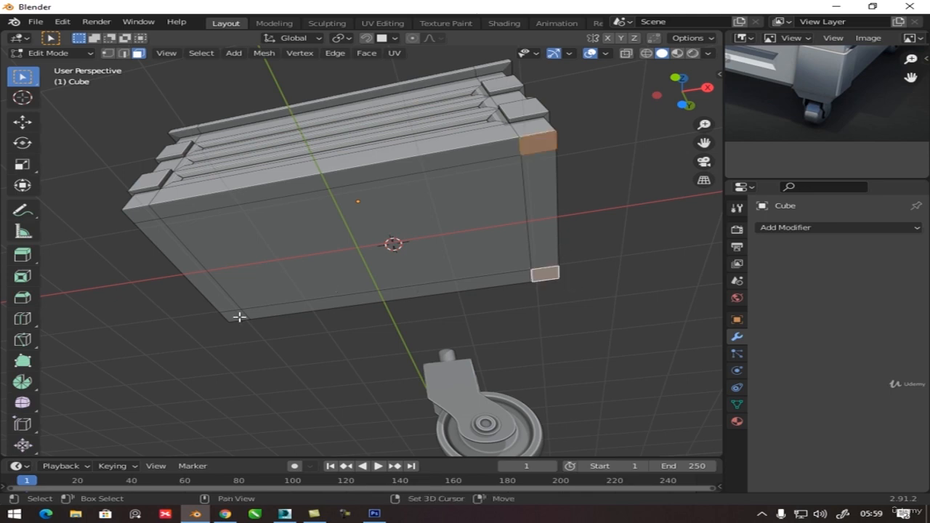
shift+click(240, 316)
shift+click(143, 214)
middle_drag(567, 213, 556, 314)
Cancel an inset on the corner faces, undo the last corner selection, and set the pivot point to Individual Origins.
key(i)
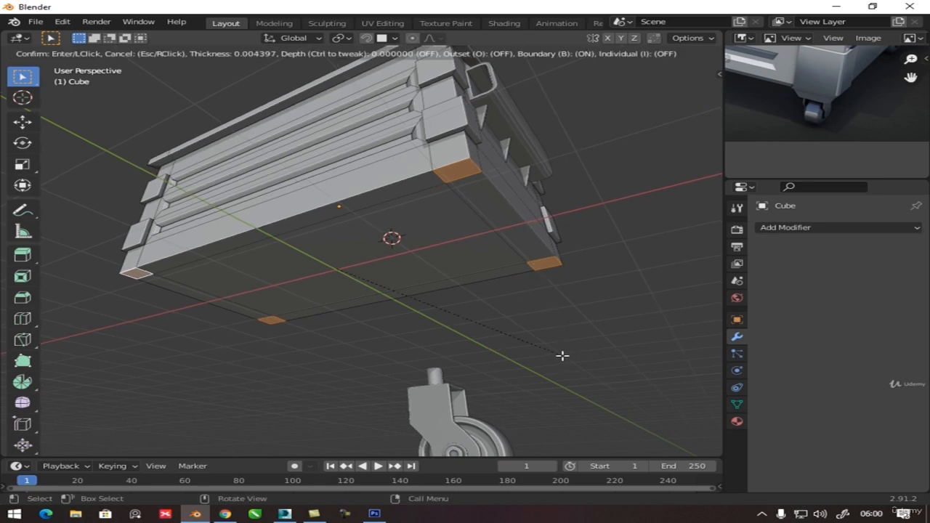
right_click(562, 356)
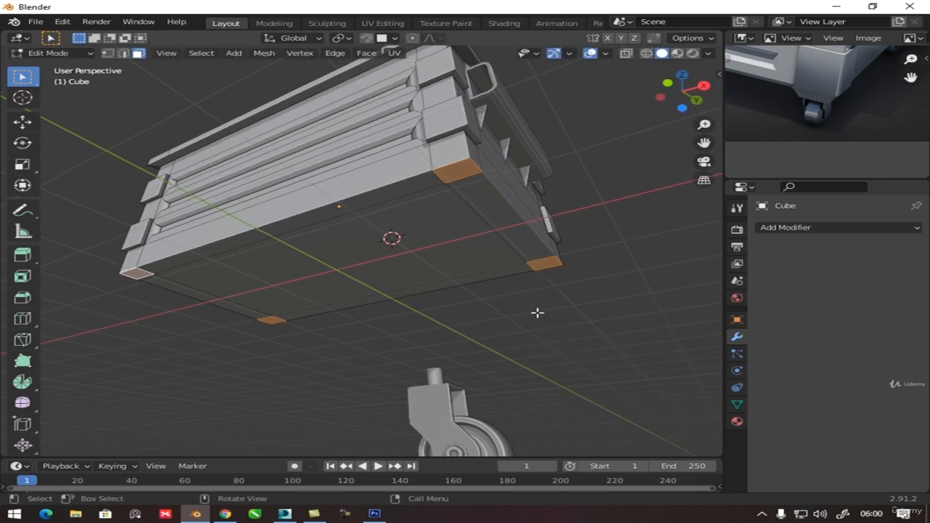
key(ctrl+z)
key(period)
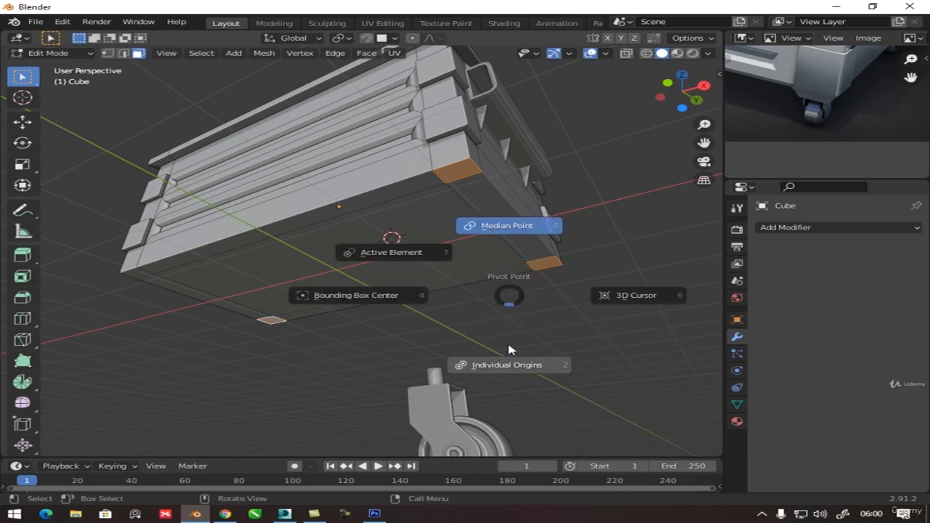
click(503, 365)
Try insetting the selected corner faces twice with a second depth of about 0.109 m and thickness of 0.289 m, and undo both insets.
middle_drag(494, 286, 455, 345)
key(i)
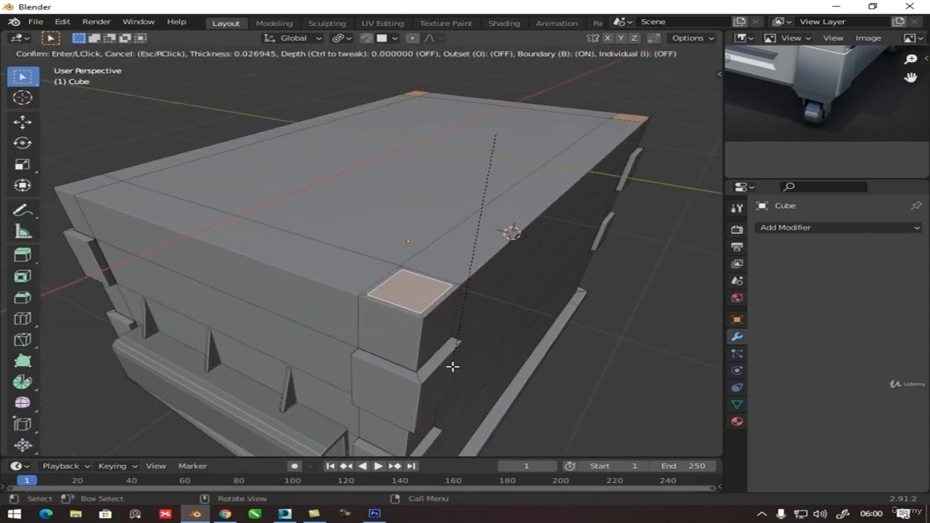
click(462, 335)
key(i)
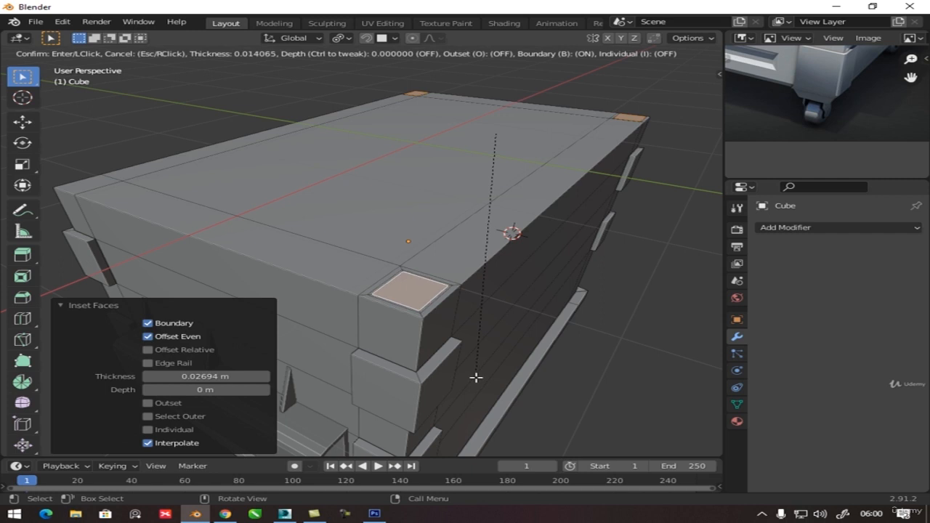
click(475, 377)
drag(207, 389, 261, 389)
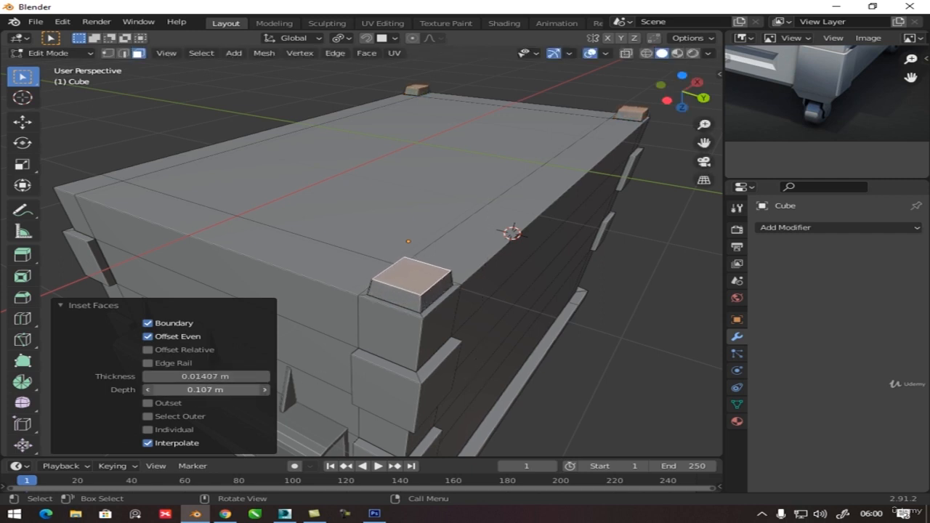
drag(208, 376, 429, 239)
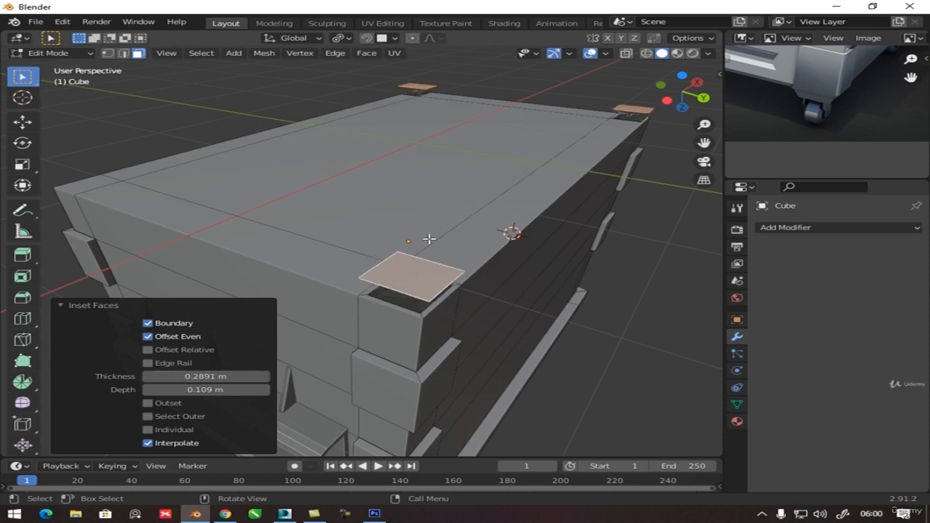
key(ctrl+z)
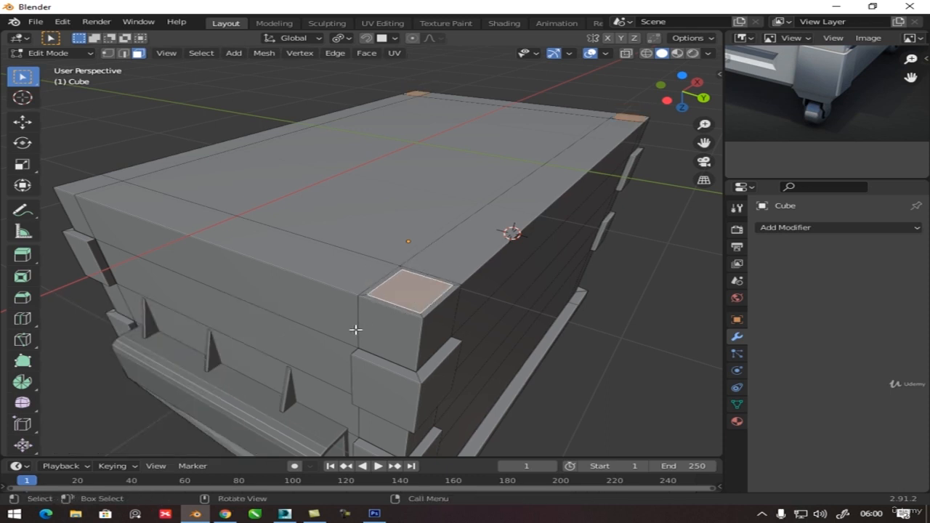
key(ctrl+z)
Inset the selected corner faces by about 0.025 m, inset again about 0.02 m thick and 0.079 m deep, and leave Edit Mode.
key(i)
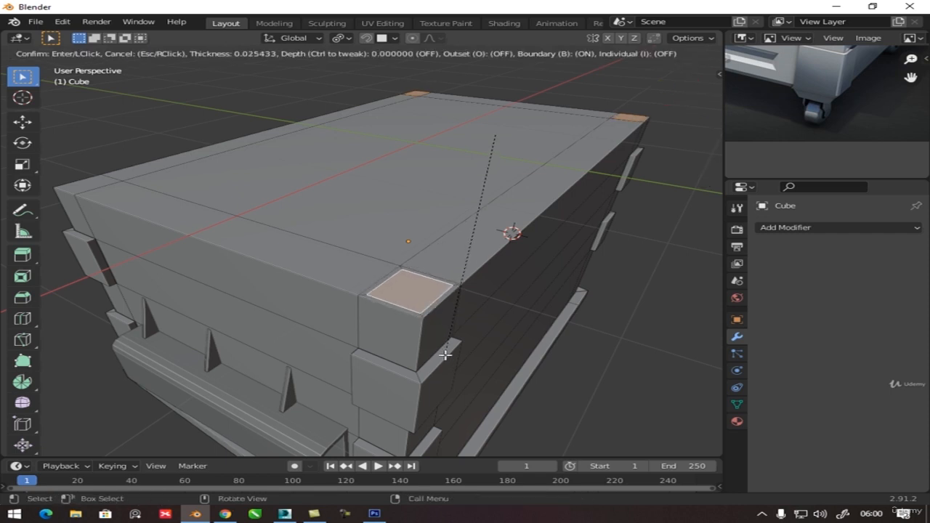
click(445, 355)
key(i)
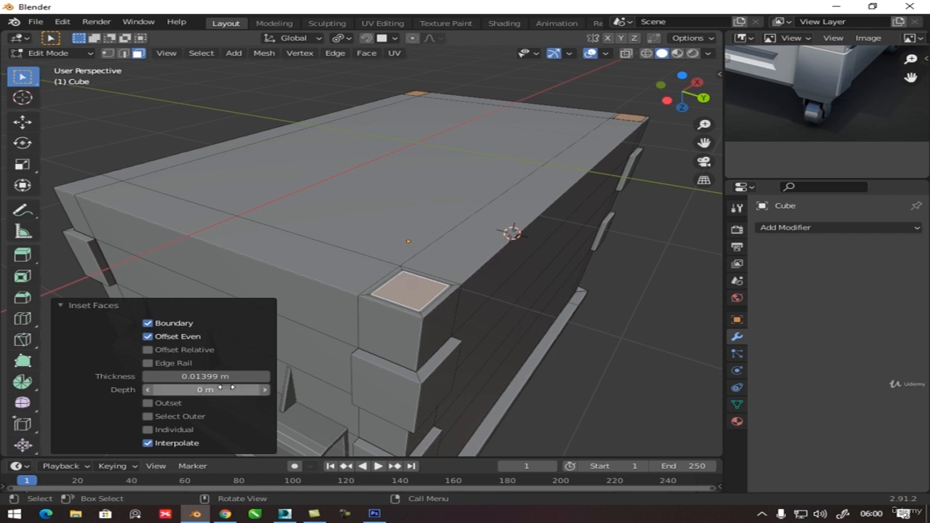
drag(206, 389, 231, 390)
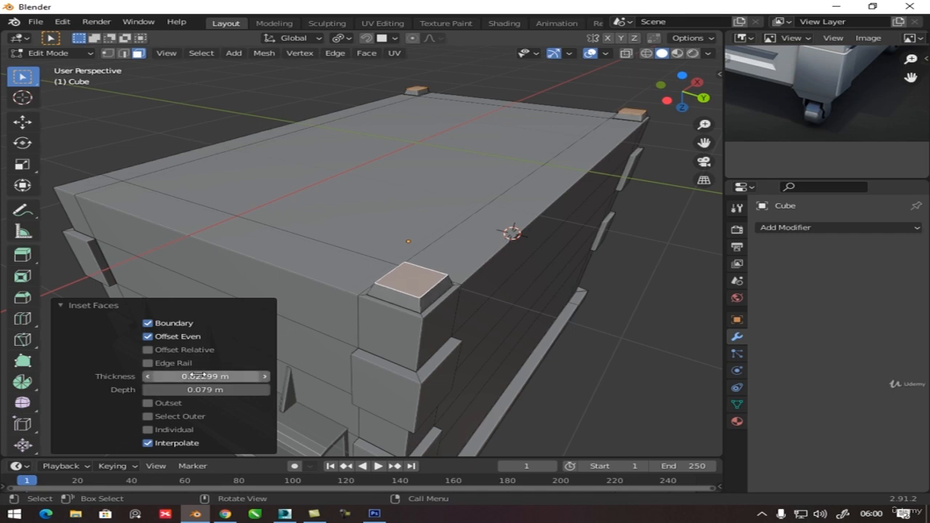
key(Tab)
scroll(440, 274, down, 3)
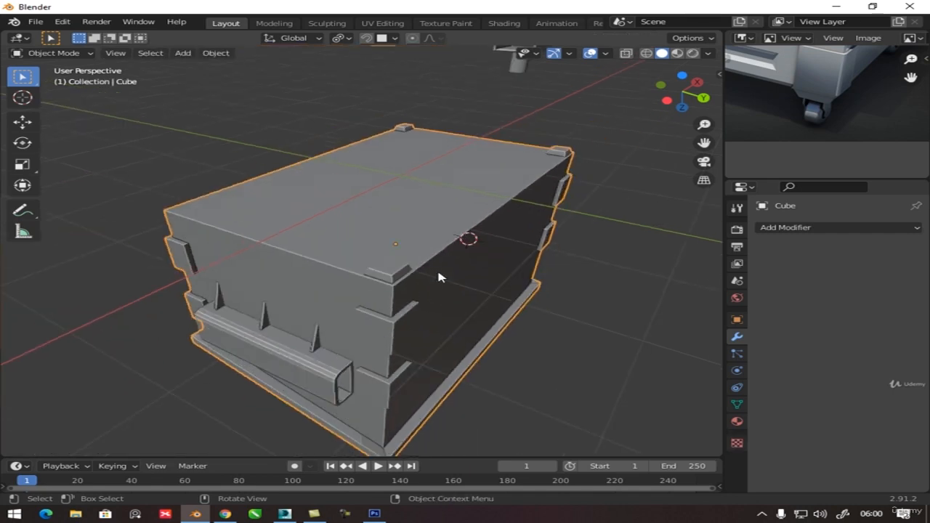
In front view, move the caster up beneath the dumpster, close to its right-hand mounting pad.
alt+middle_drag(417, 311, 552, 345)
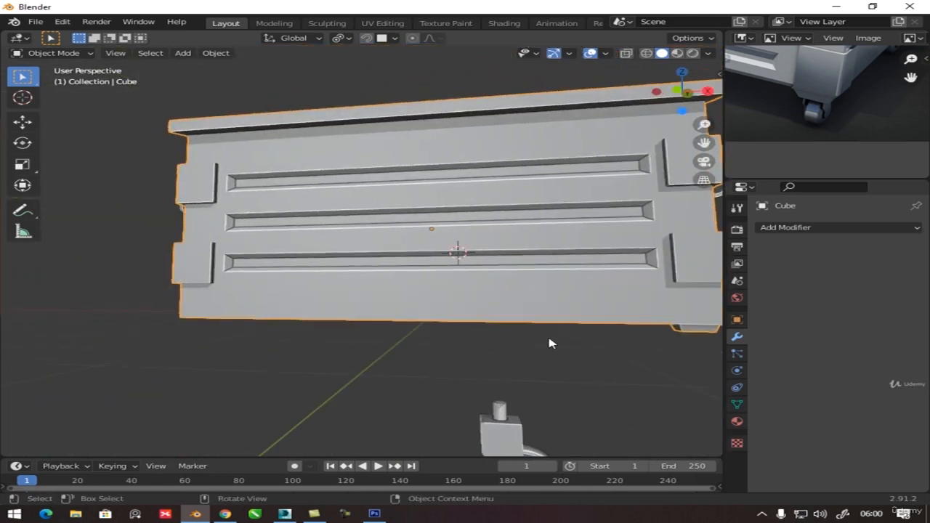
key(KP_1)
click(491, 437)
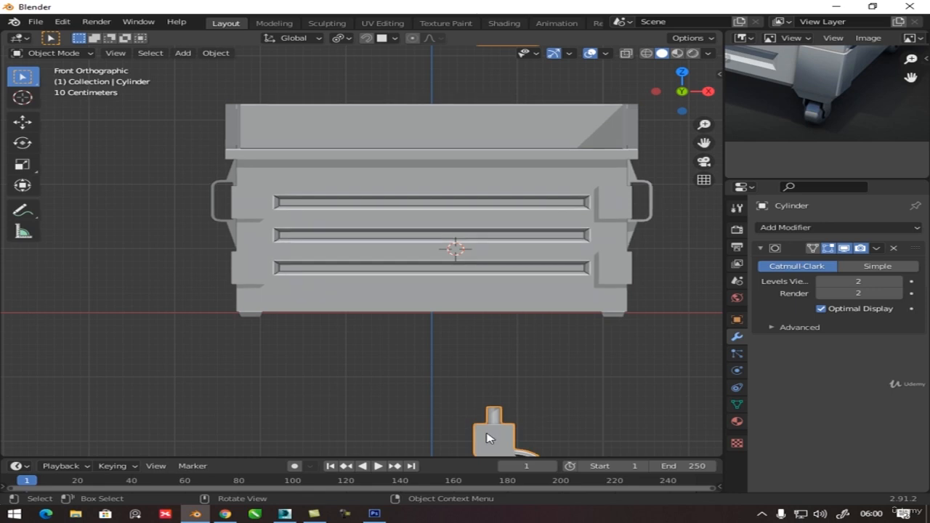
key(g)
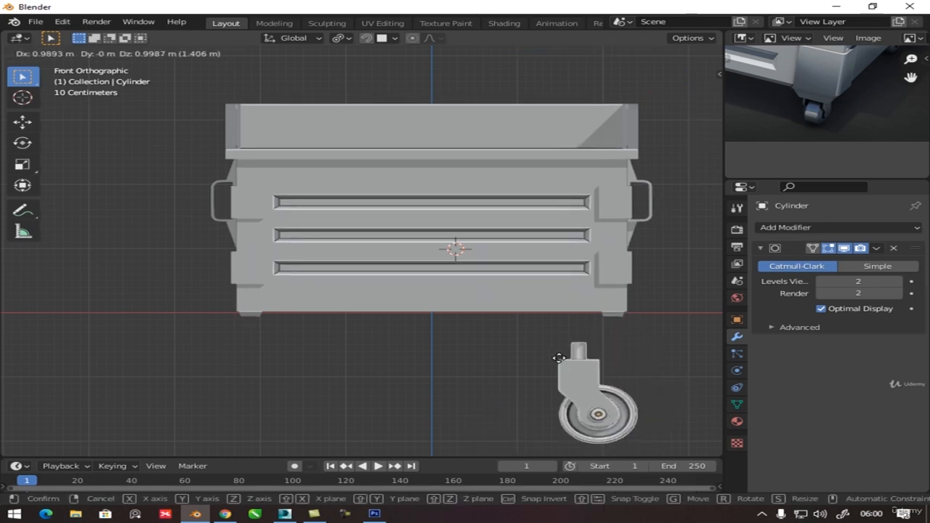
click(554, 350)
Open the caster in Edit Mode with X-ray and vertex selection on, and select the top vertices of its stem.
key(Tab)
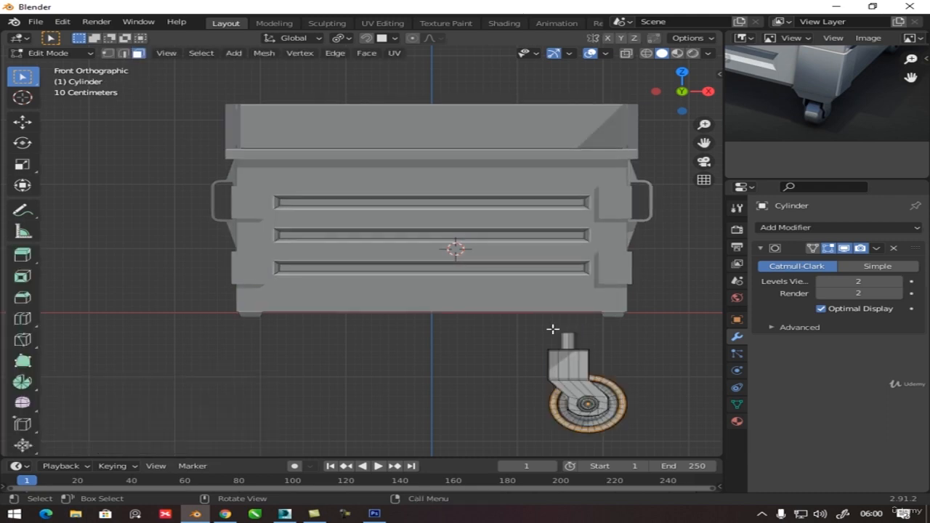
drag(548, 325, 621, 341)
key(alt+z)
drag(544, 324, 617, 337)
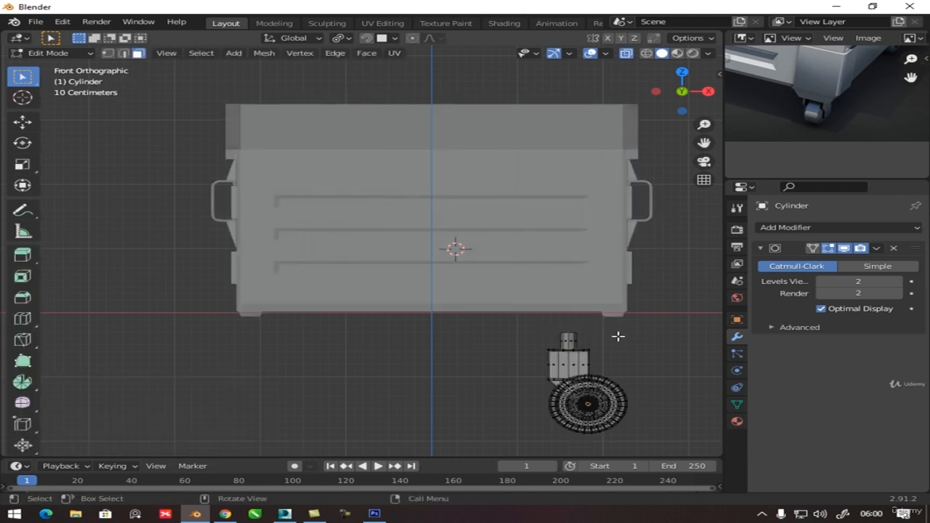
click(108, 53)
drag(541, 319, 618, 343)
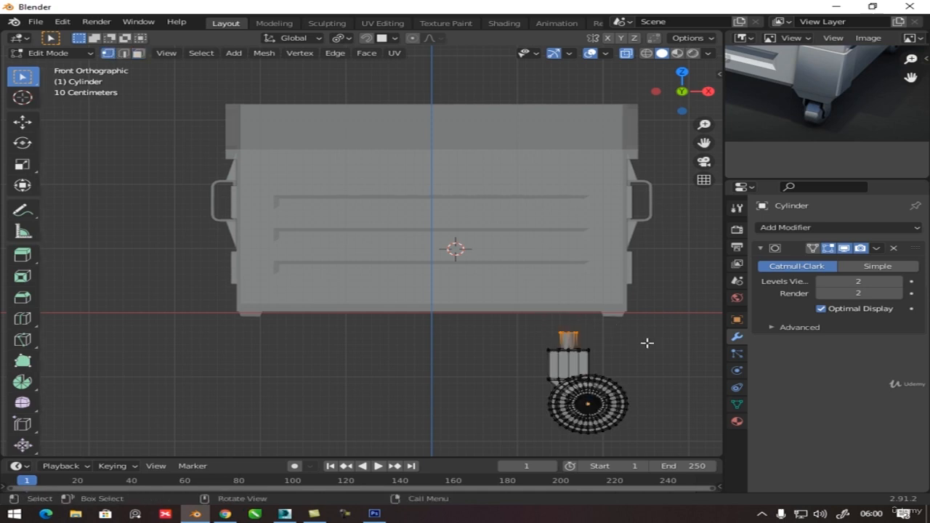
Snap the 3D cursor to the selected stem-top vertices and return to Object Mode.
key(shift+s)
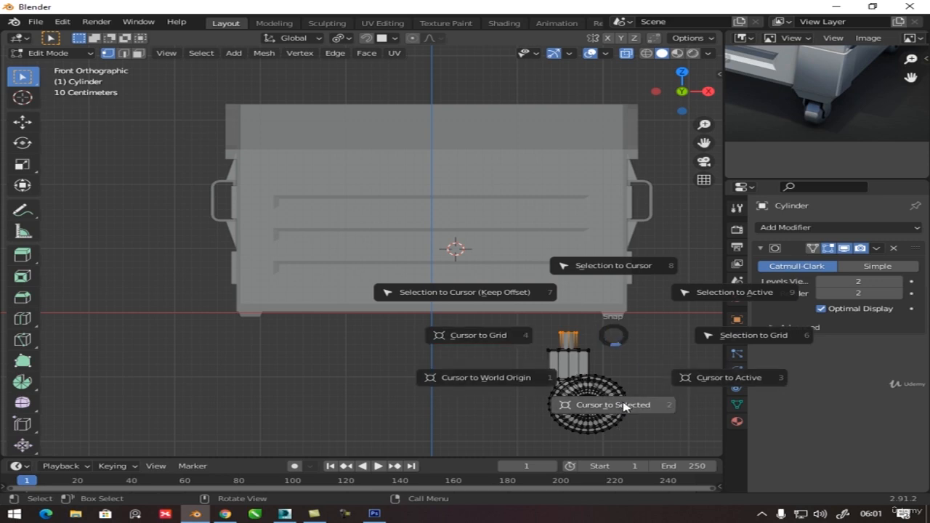
key(Escape)
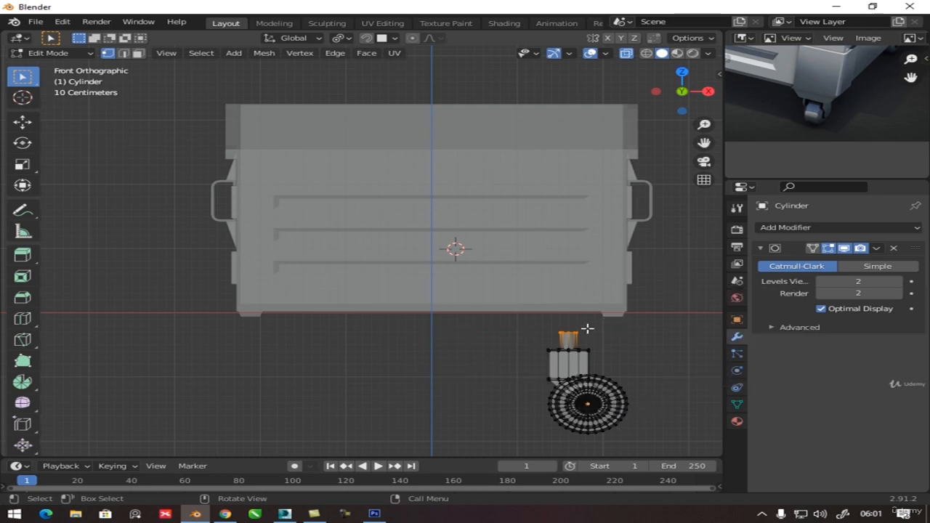
key(Tab)
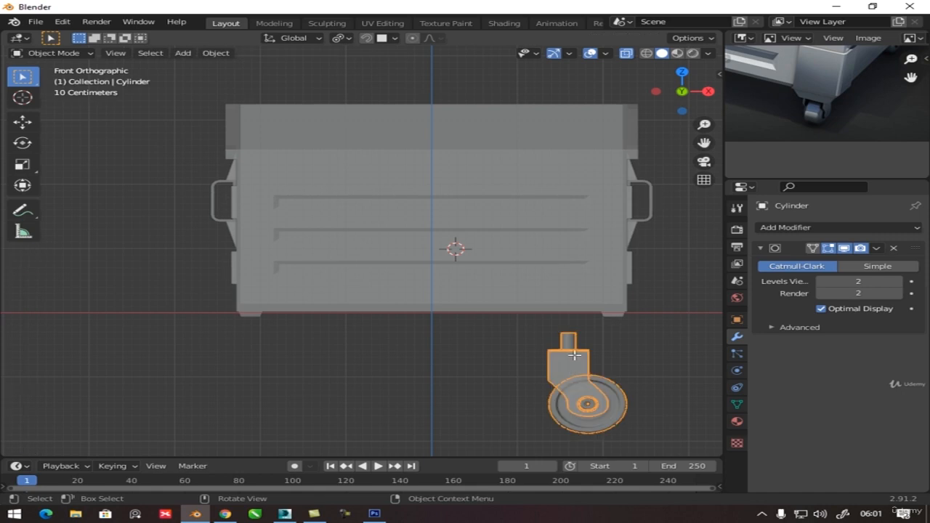
key(Tab)
key(Tab)
key(Tab)
key(shift+s)
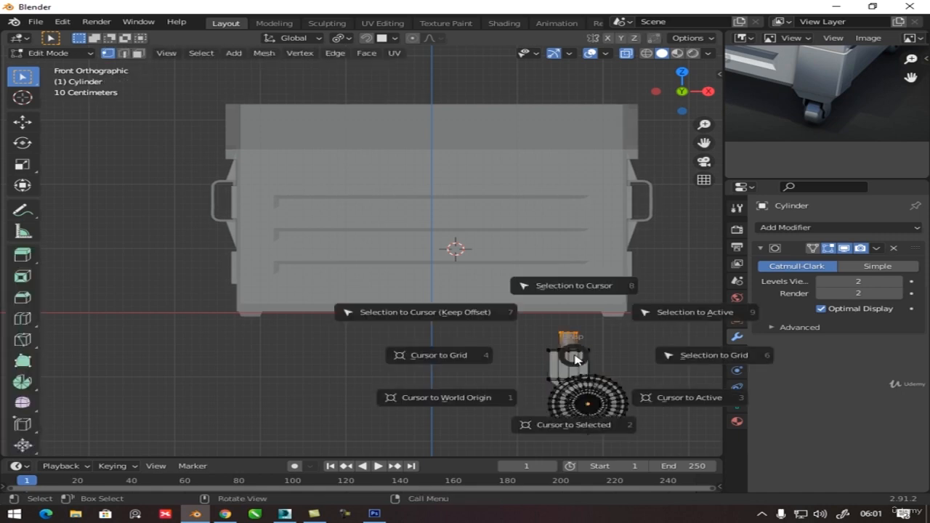
click(563, 425)
key(Tab)
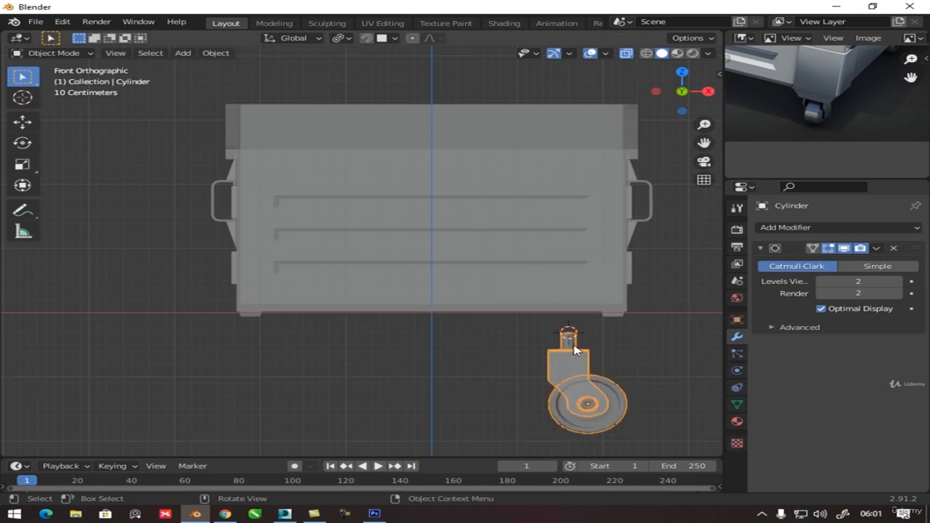
Set the caster's origin to the 3D cursor.
click(215, 53)
mouse_move(236, 79)
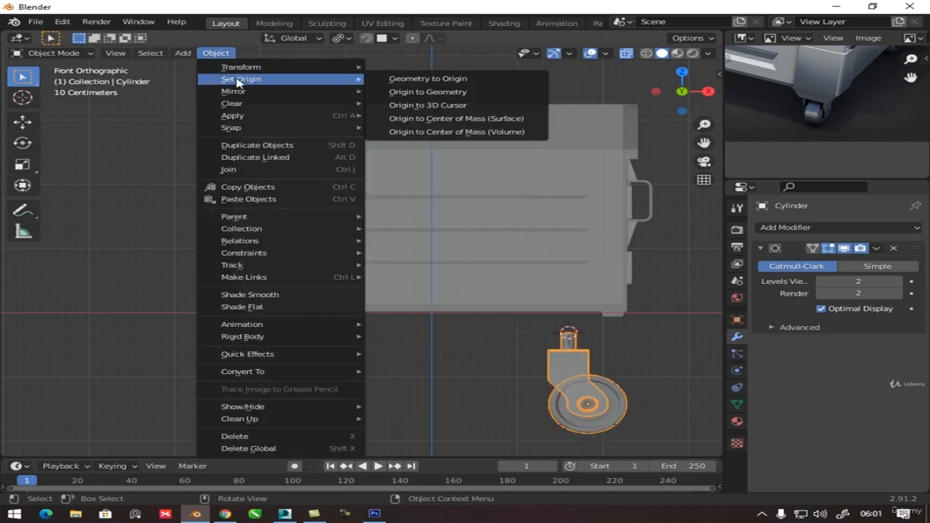
click(420, 105)
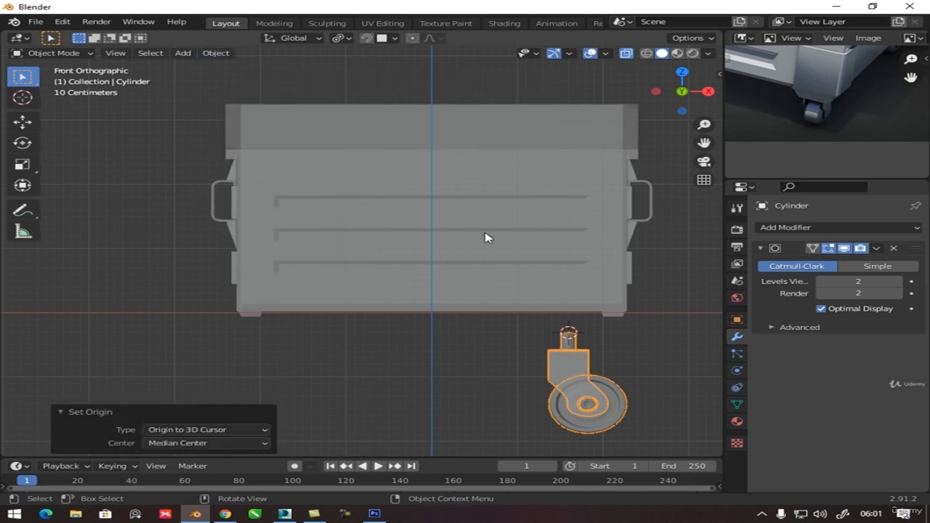
Turn X-ray off and move the caster about 0.509 m in X and 0.33 m in Z so its stem meets the corner pad.
shift+middle_drag(521, 342, 356, 308)
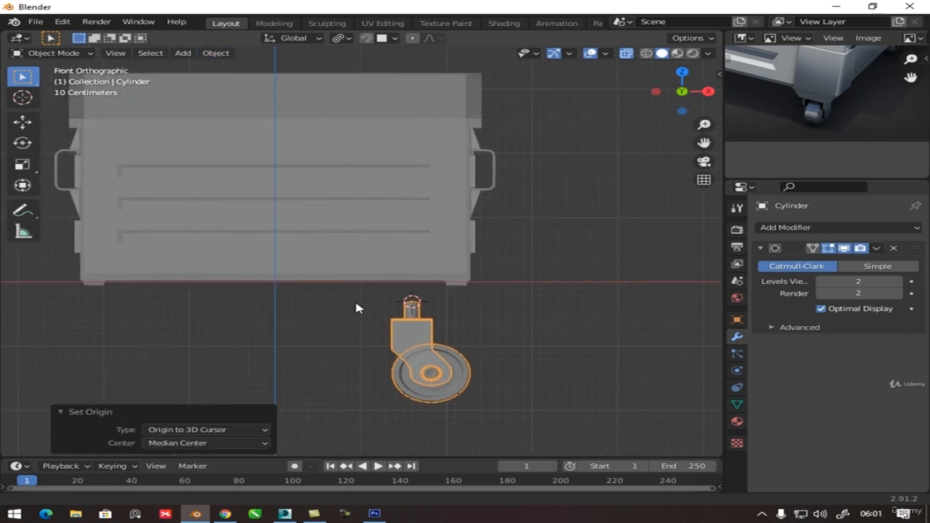
key(z)
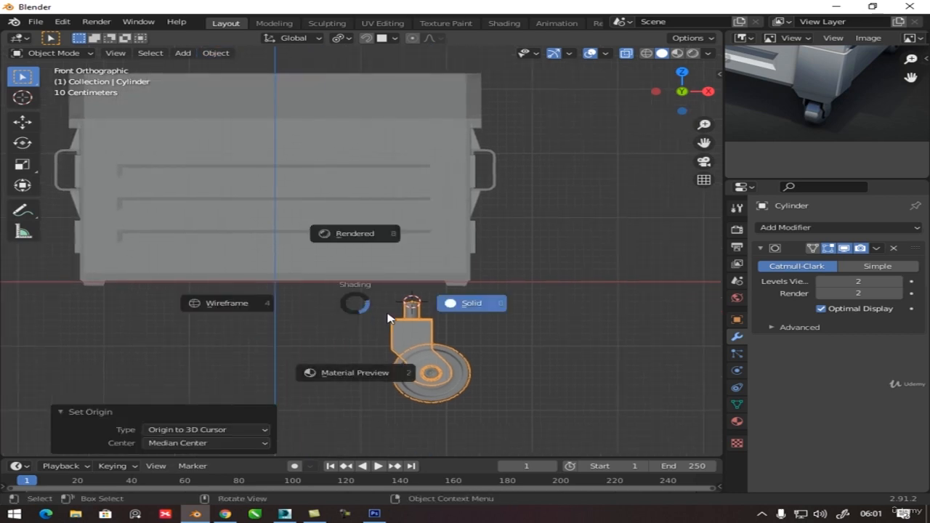
click(471, 312)
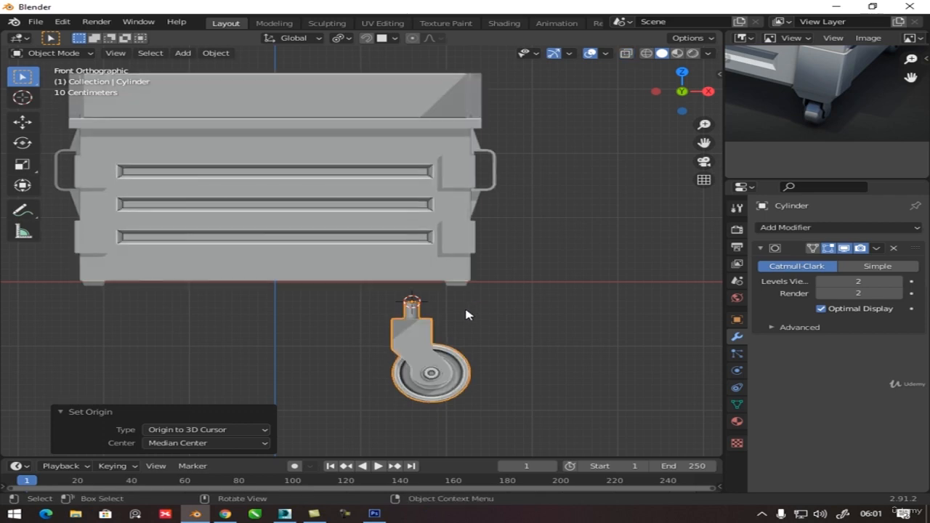
click(459, 323)
click(416, 347)
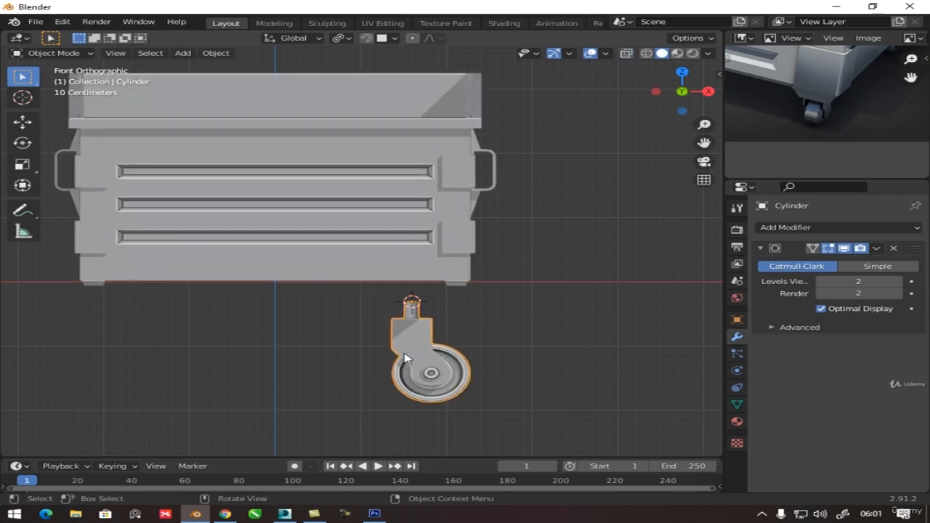
key(g)
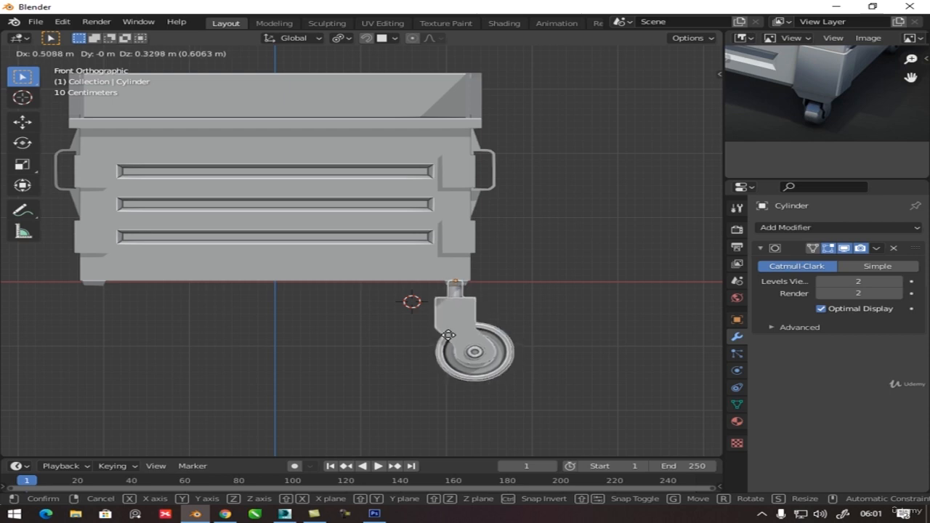
click(448, 335)
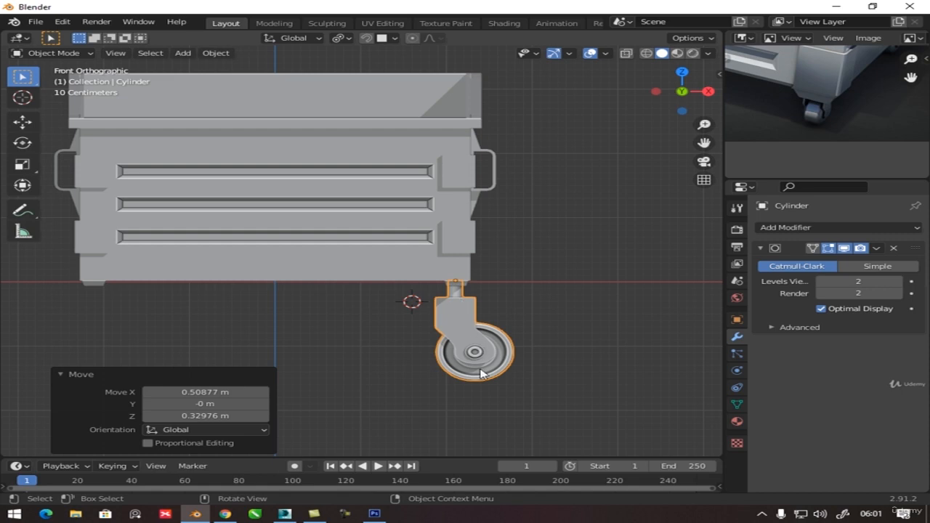
Scale the caster down to 0.519 and raise it about 0.022 m along Z into the mounting pad.
key(s)
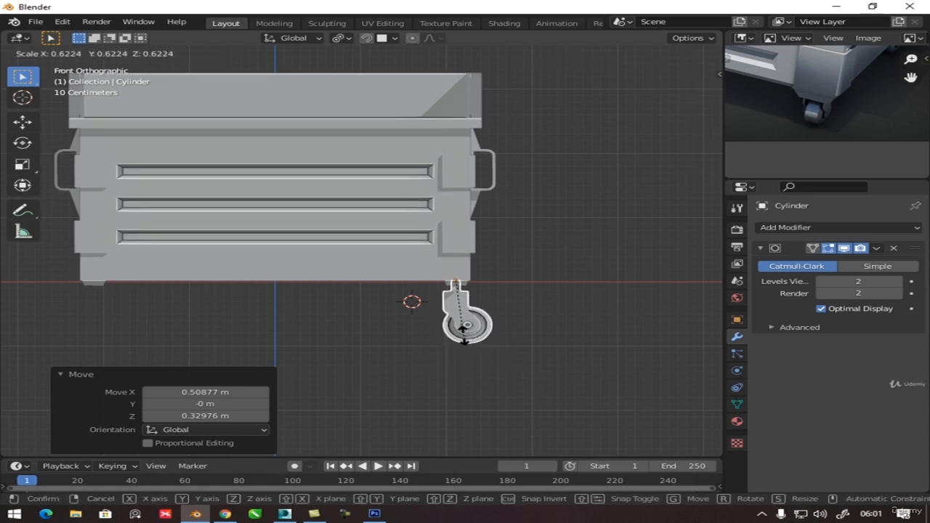
click(457, 320)
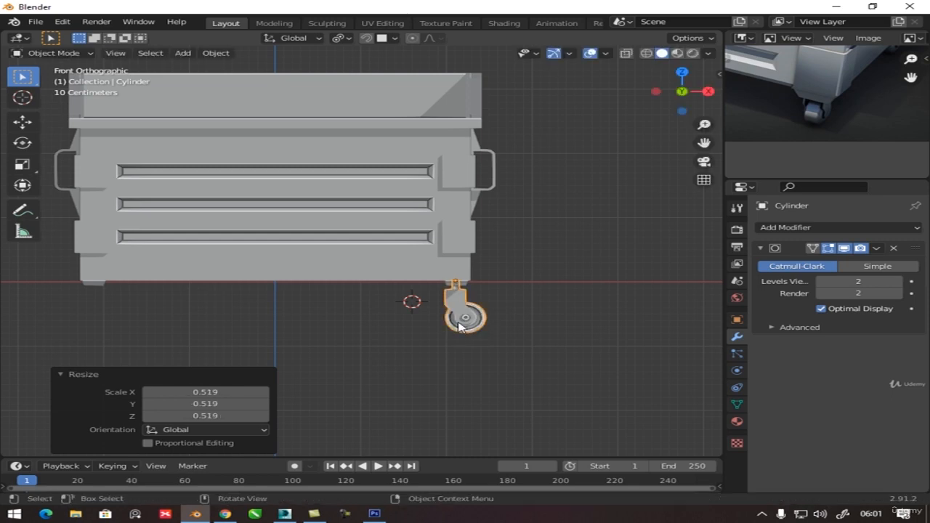
scroll(457, 312, up, 3)
shift+middle_drag(446, 337, 349, 303)
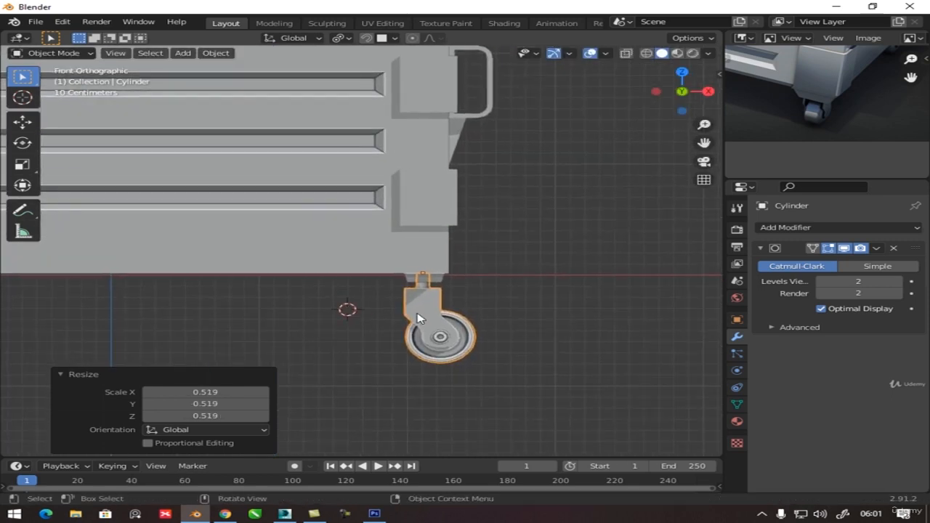
scroll(470, 344, up, 3)
key(g)
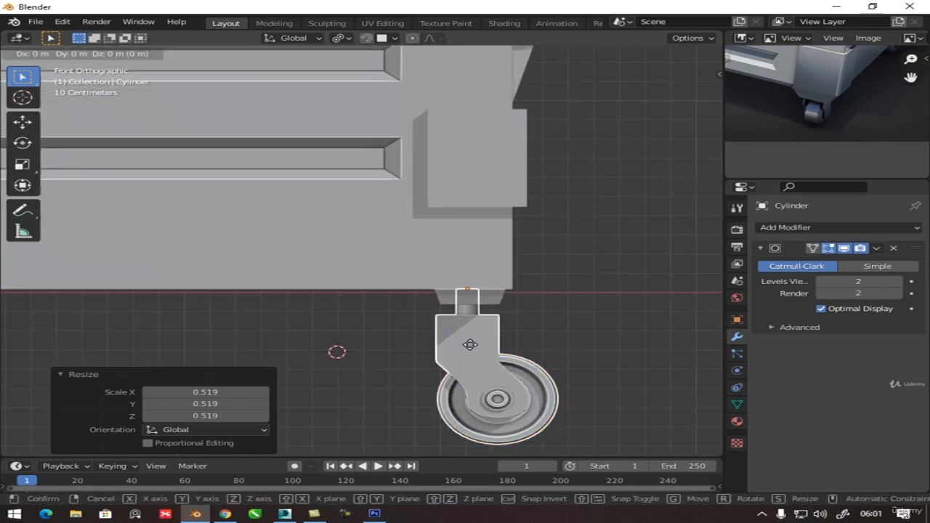
key(z)
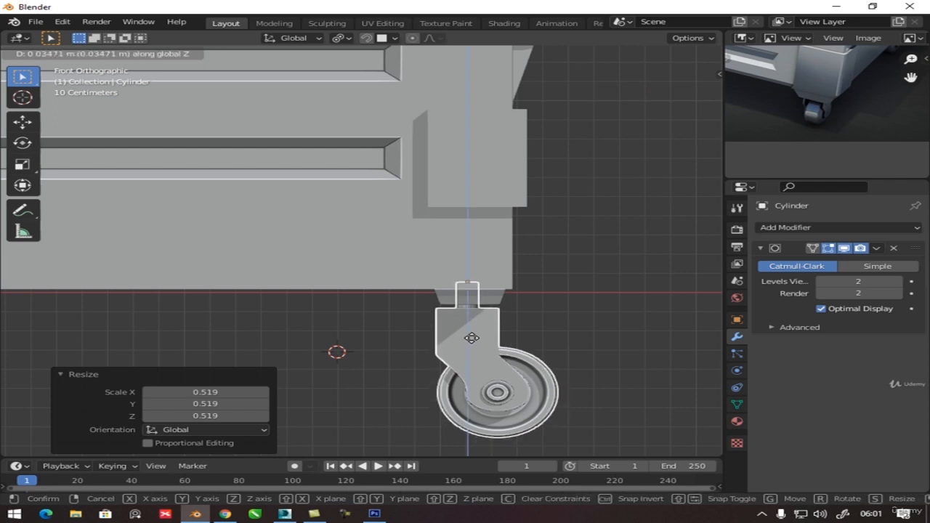
click(473, 343)
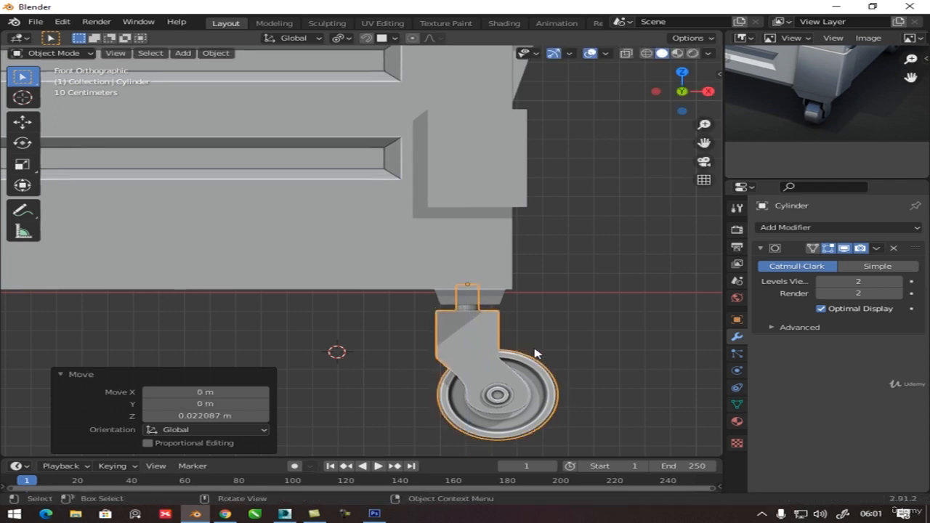
Move the caster about -2.05 m along Y to the pad at the dumpster's front corner.
scroll(458, 331, down, 1)
middle_drag(458, 332, 429, 281)
scroll(428, 282, down, 1)
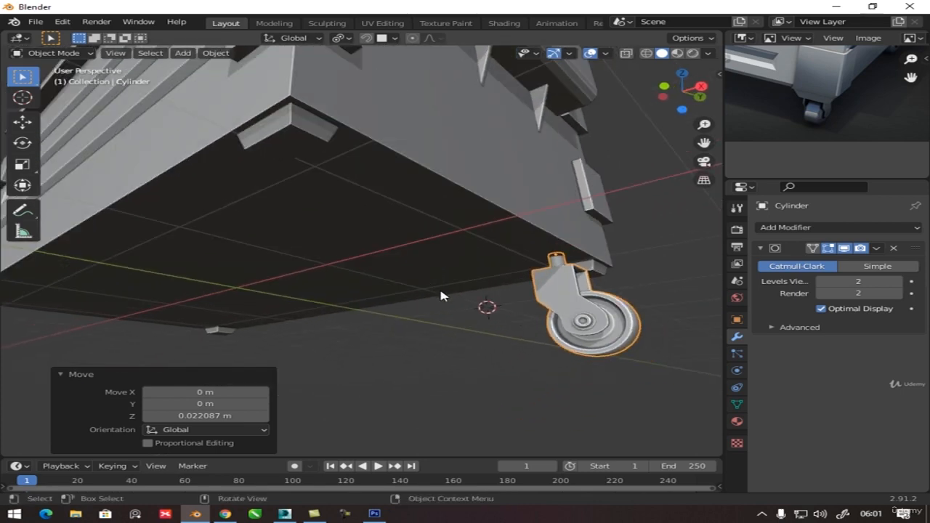
key(g)
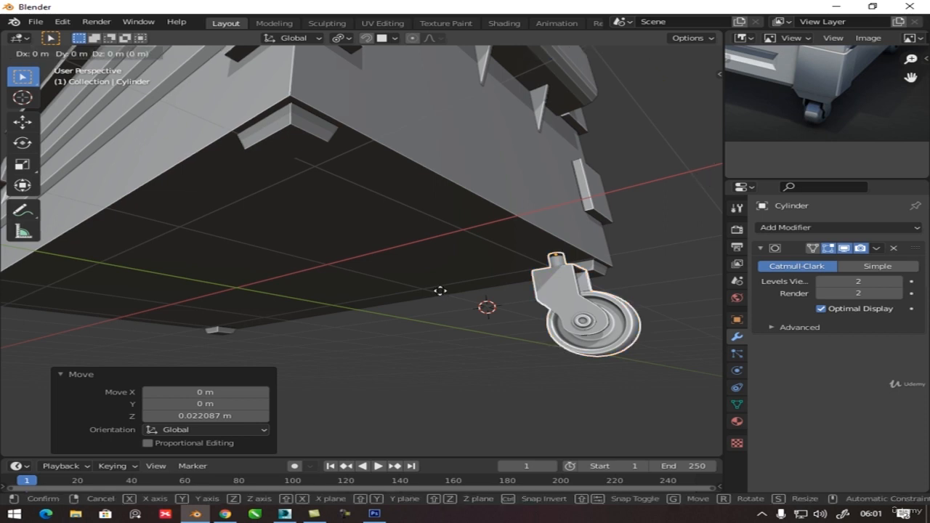
key(y)
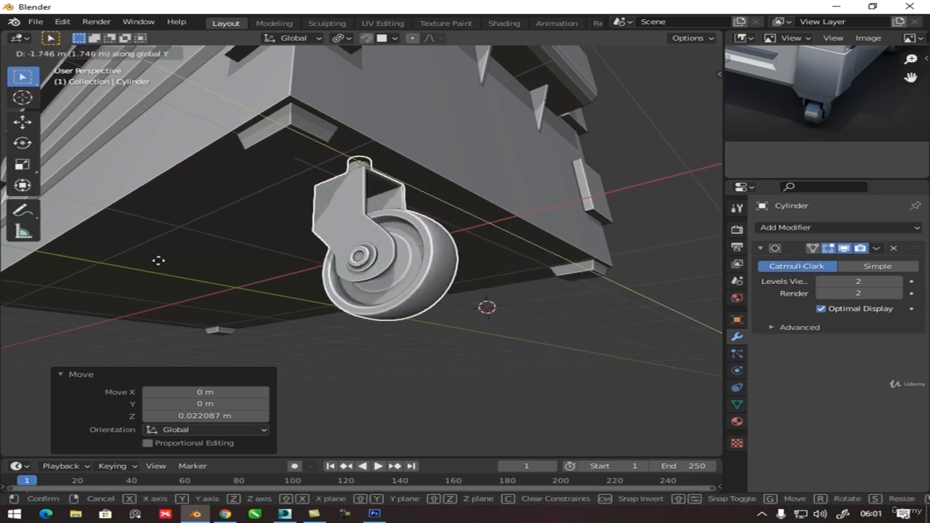
click(113, 266)
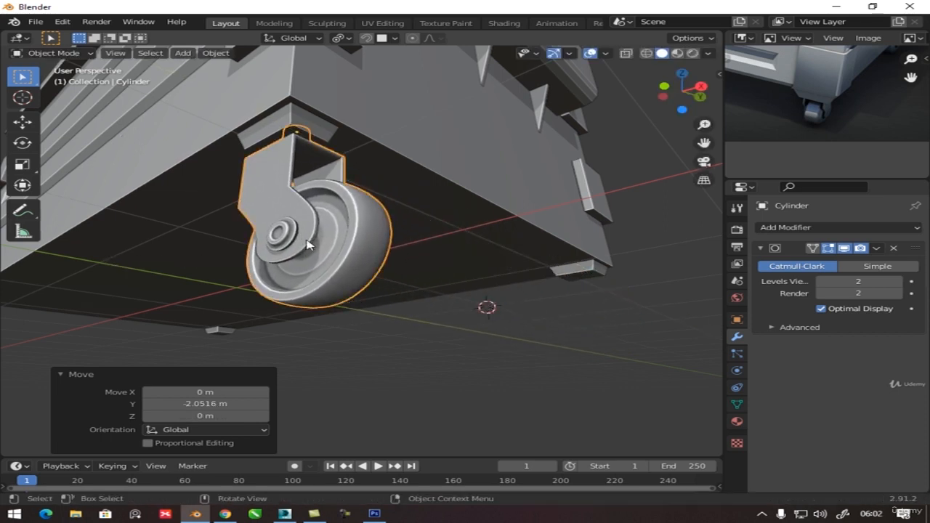
Shift the caster about -0.046 m along Y to center its stem in the corner pad, and deselect it.
scroll(341, 226, down, 3)
middle_drag(370, 207, 455, 233)
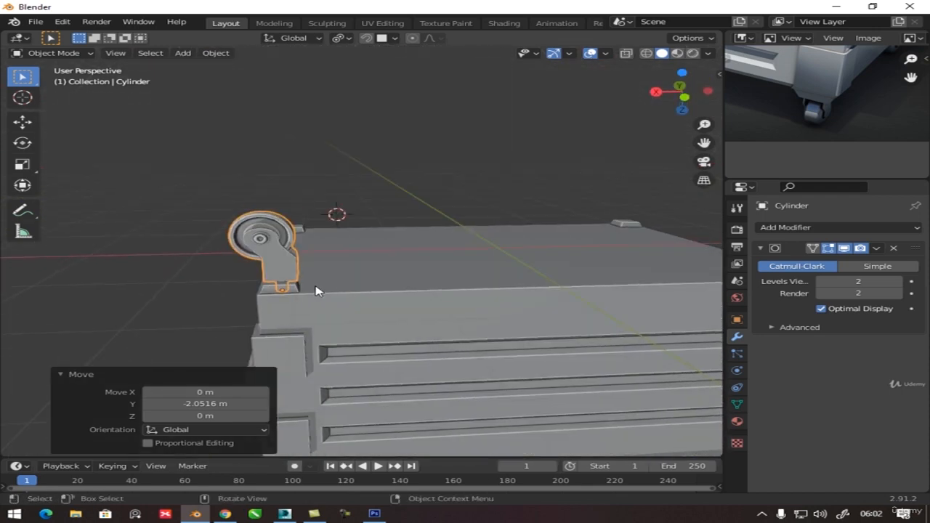
scroll(316, 291, up, 3)
shift+middle_drag(289, 294, 420, 262)
scroll(361, 275, up, 2)
key(g)
key(y)
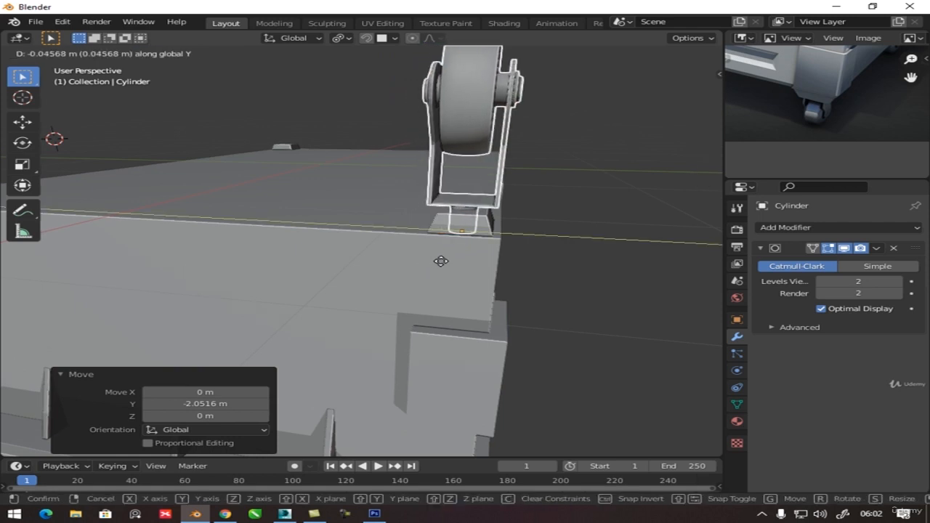
click(441, 261)
key(alt+a)
middle_drag(458, 262, 442, 308)
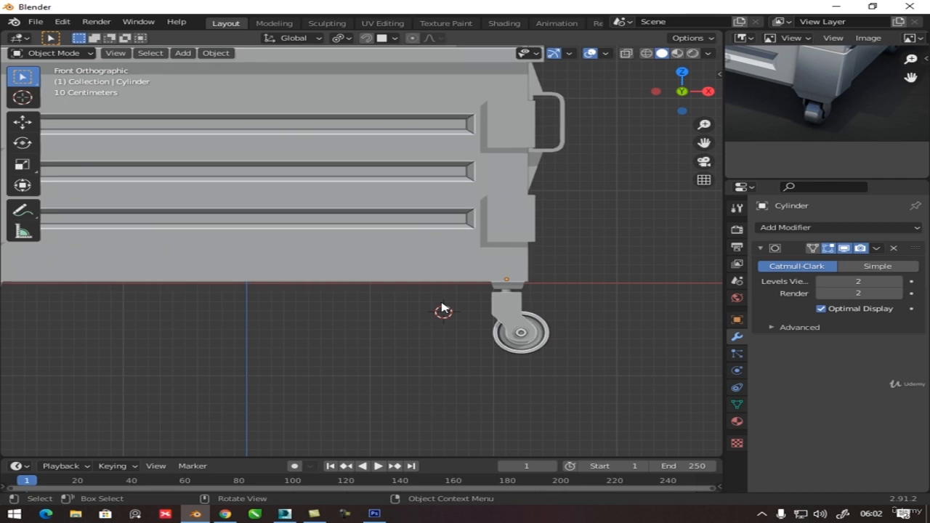
Add a Mirror modifier to the caster and use the dumpster body (Cube) as its mirror object.
scroll(441, 307, down, 4)
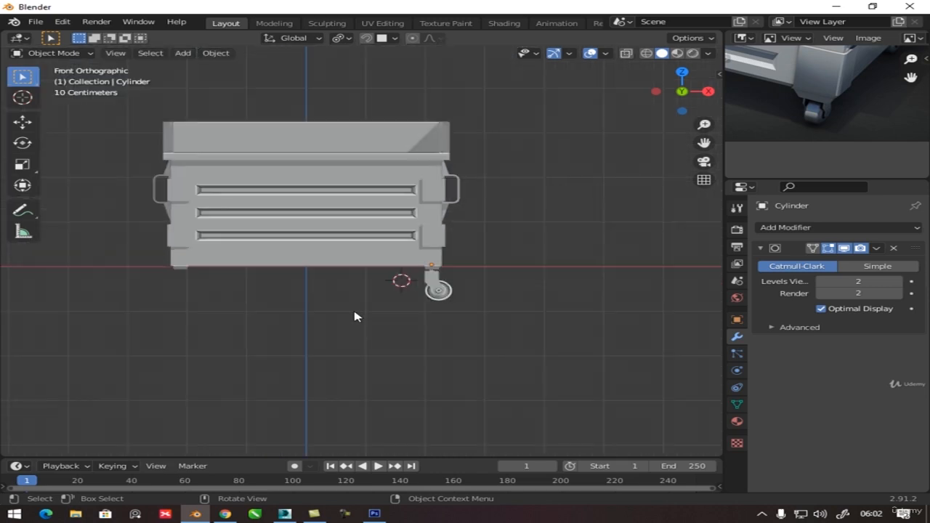
shift+middle_drag(355, 316, 424, 305)
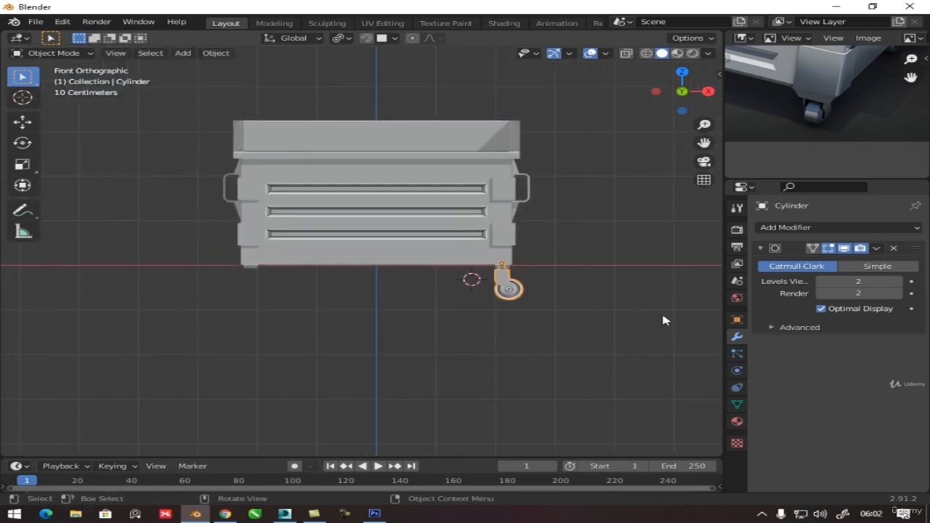
click(788, 227)
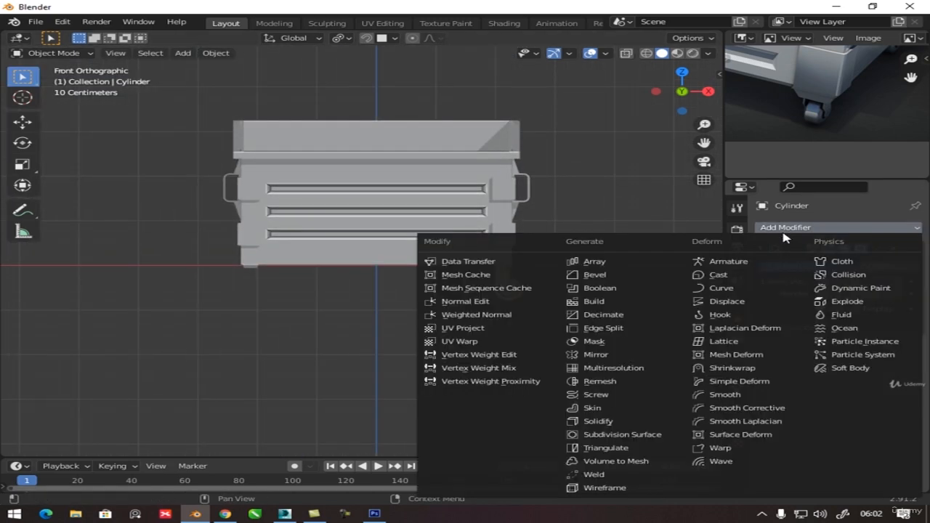
click(601, 356)
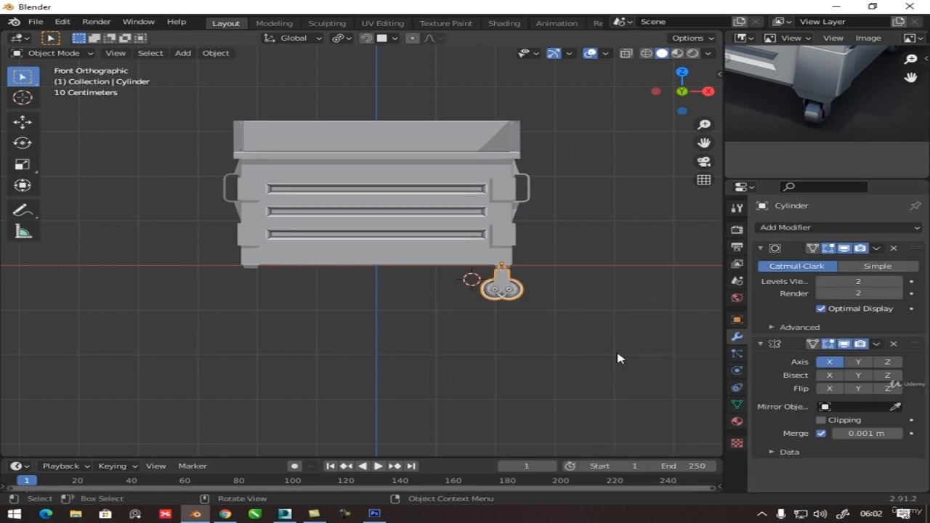
click(894, 407)
click(431, 160)
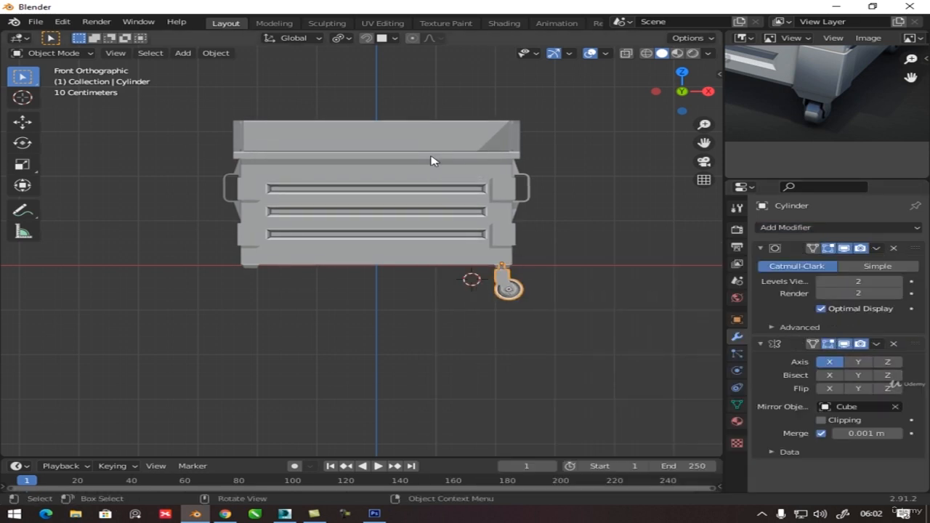
Enable the Y axis alongside X in the caster's Mirror modifier.
middle_drag(473, 276, 299, 223)
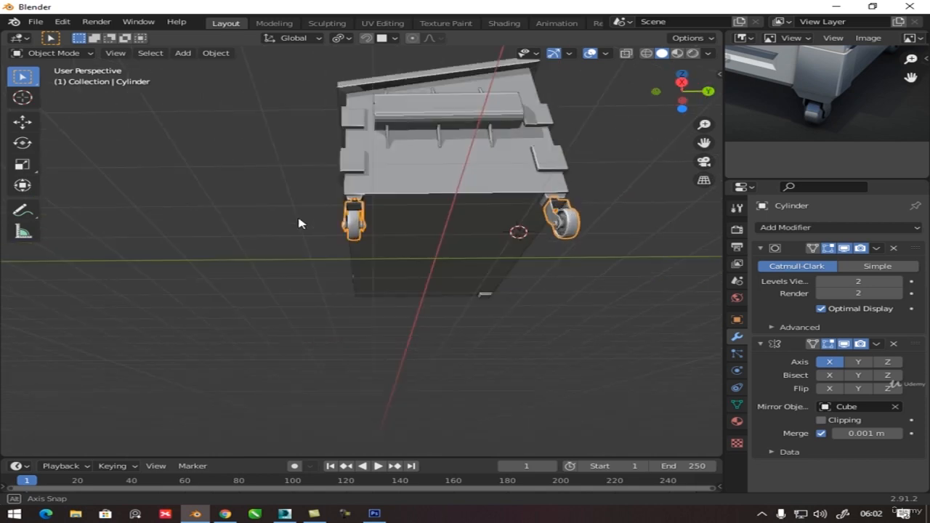
middle_drag(499, 245, 830, 332)
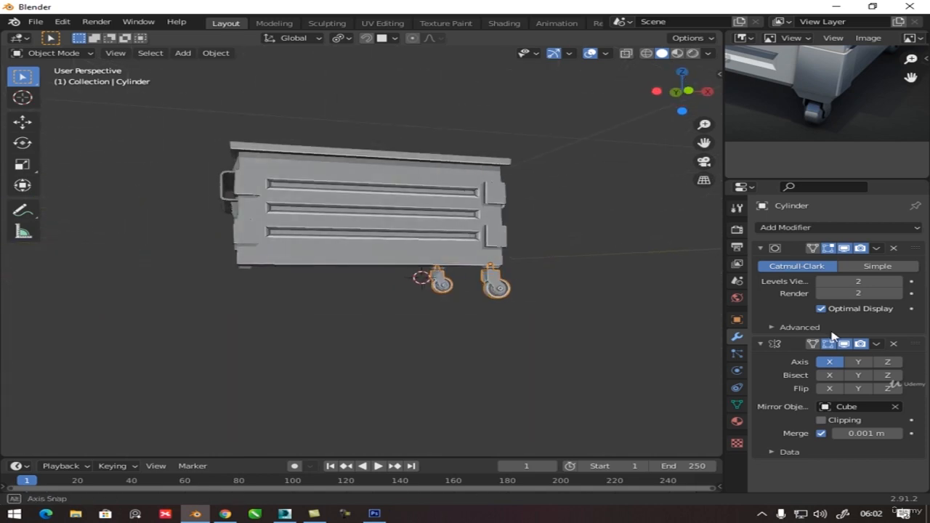
click(860, 363)
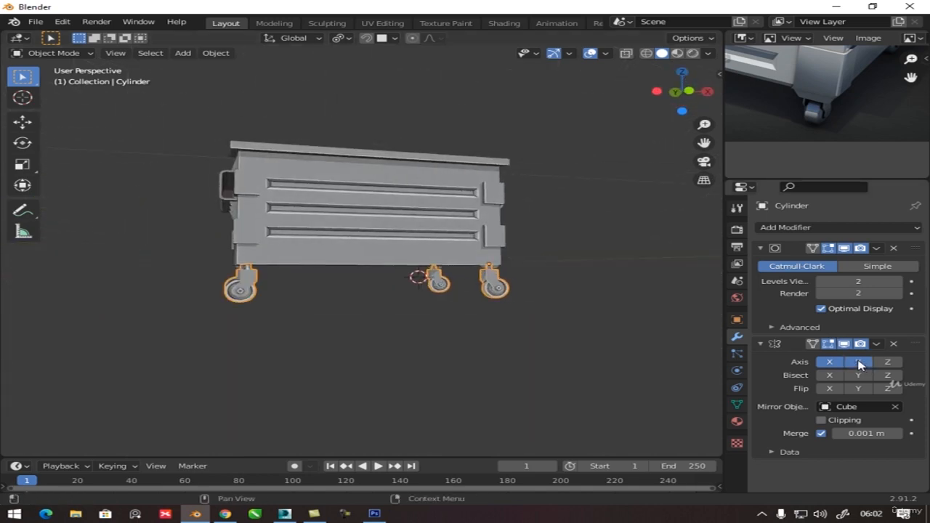
click(859, 363)
click(860, 363)
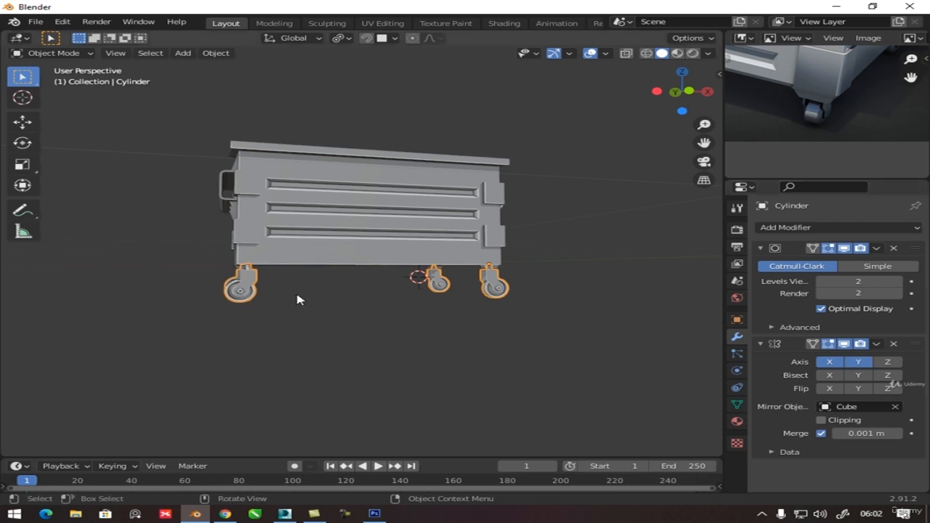
Select the dumpster body and isolate it in local view.
middle_drag(297, 298, 375, 357)
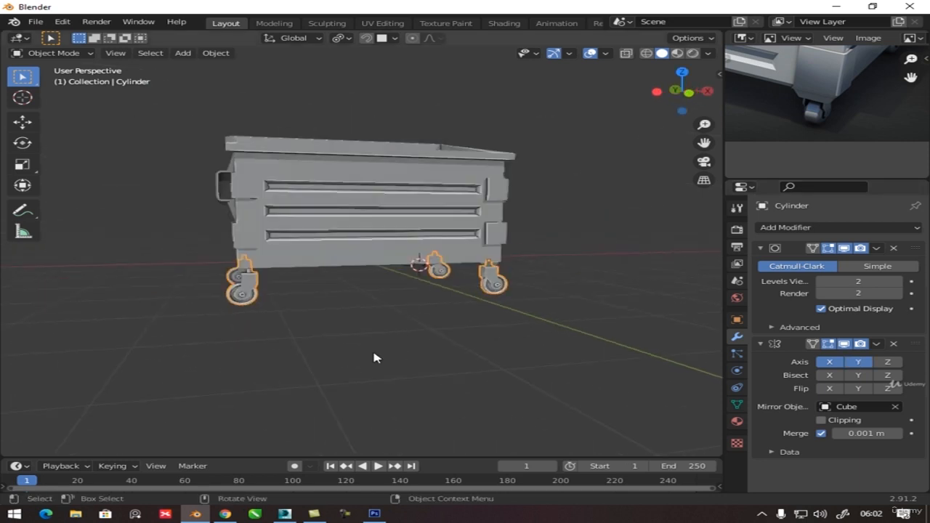
scroll(451, 298, up, 4)
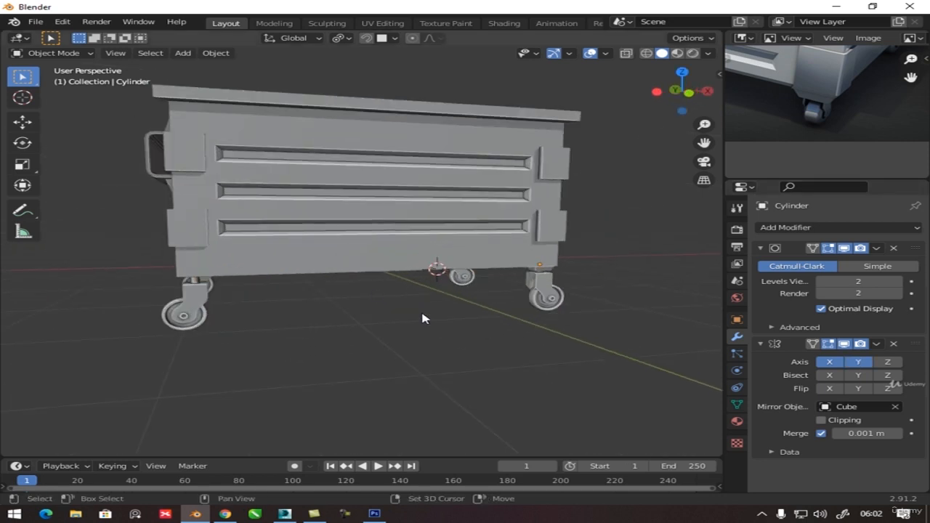
middle_drag(359, 283, 280, 276)
scroll(347, 278, up, 3)
middle_drag(221, 279, 104, 275)
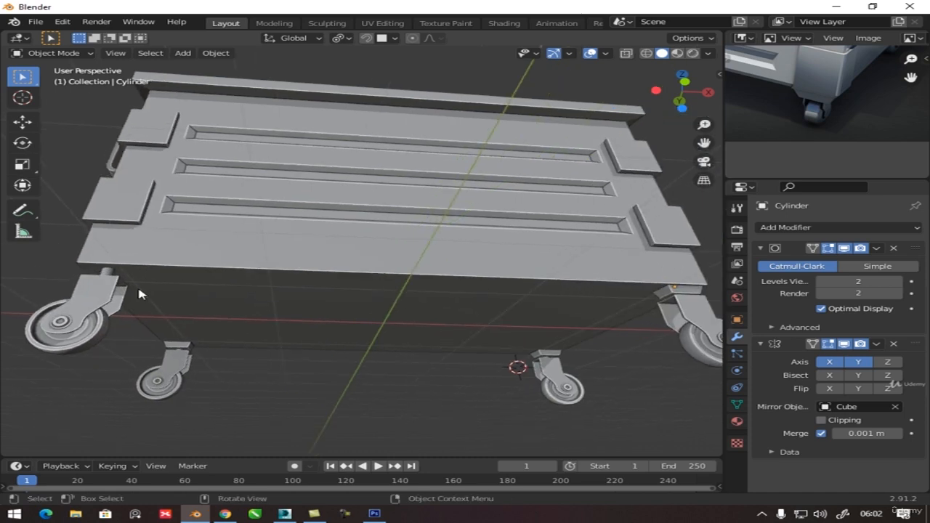
click(125, 275)
key(KP_Divide)
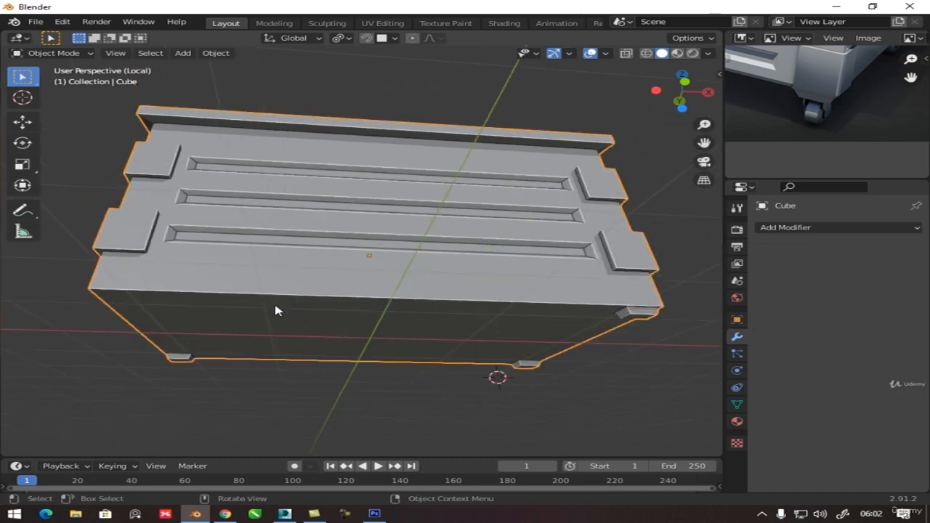
middle_drag(301, 376, 312, 249)
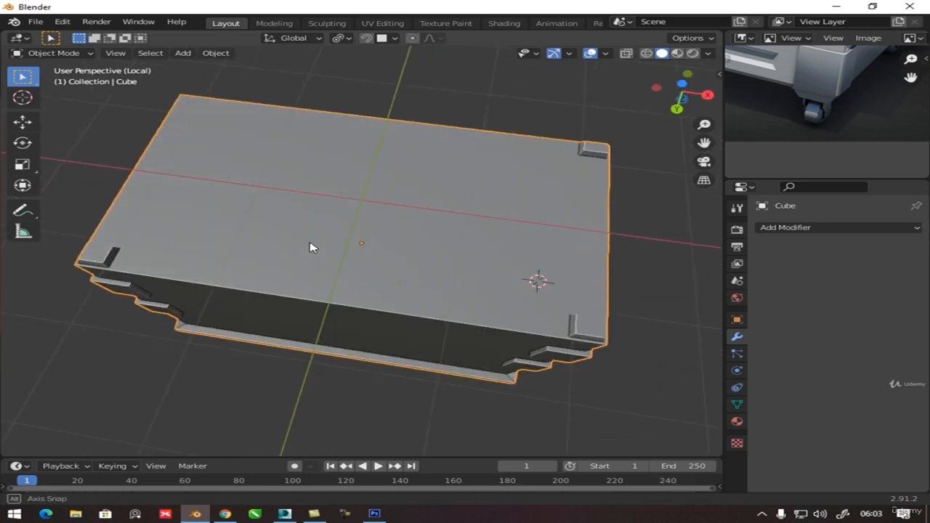
middle_drag(216, 257, 352, 298)
In Edit Mode, select a corner pad's top face, grow the selection to its base border, and duplicate it in place.
key(Tab)
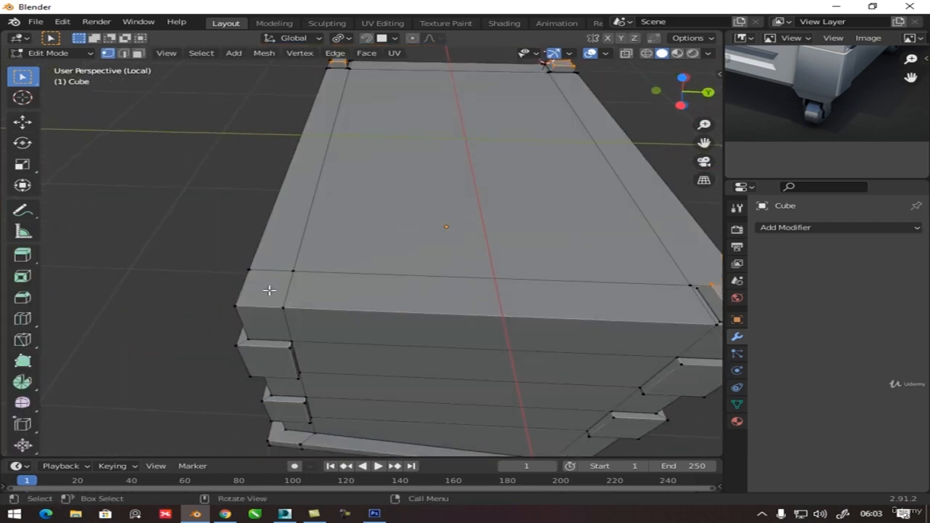
middle_drag(468, 293, 502, 292)
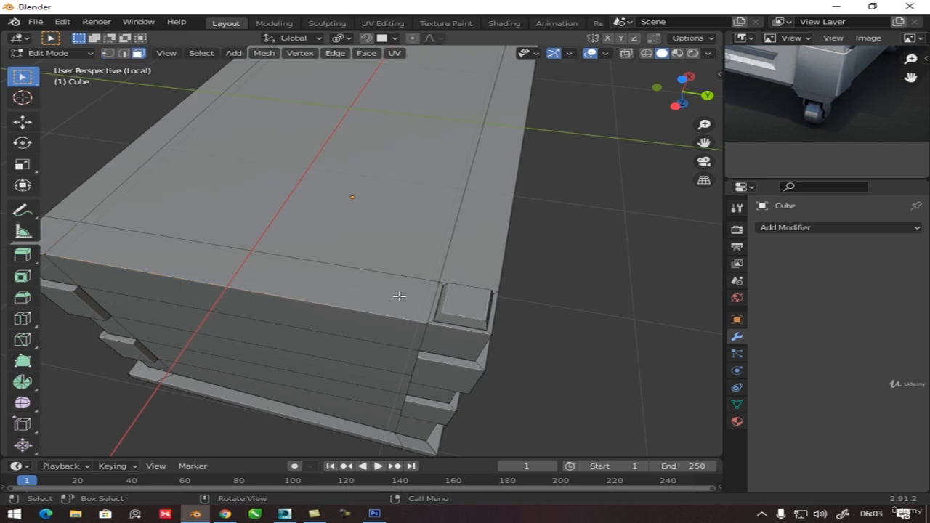
click(479, 311)
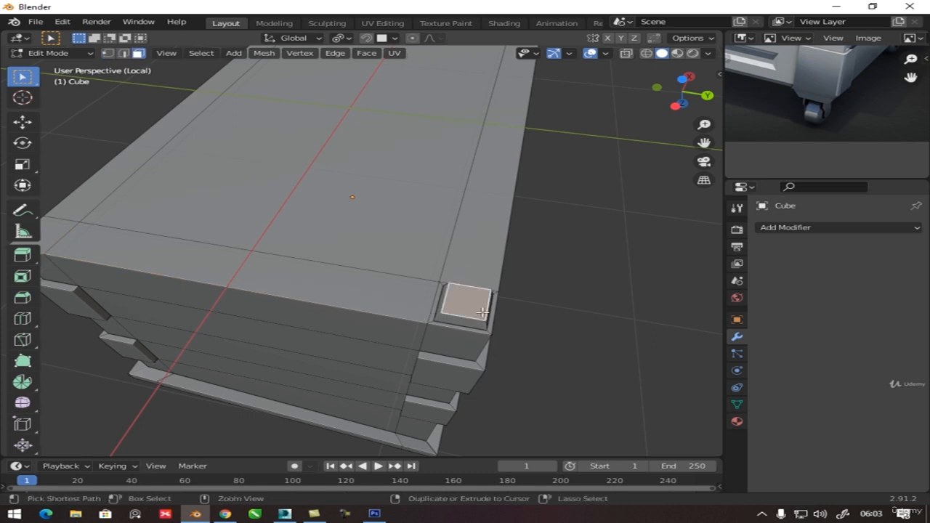
key(ctrl+KP_Add)
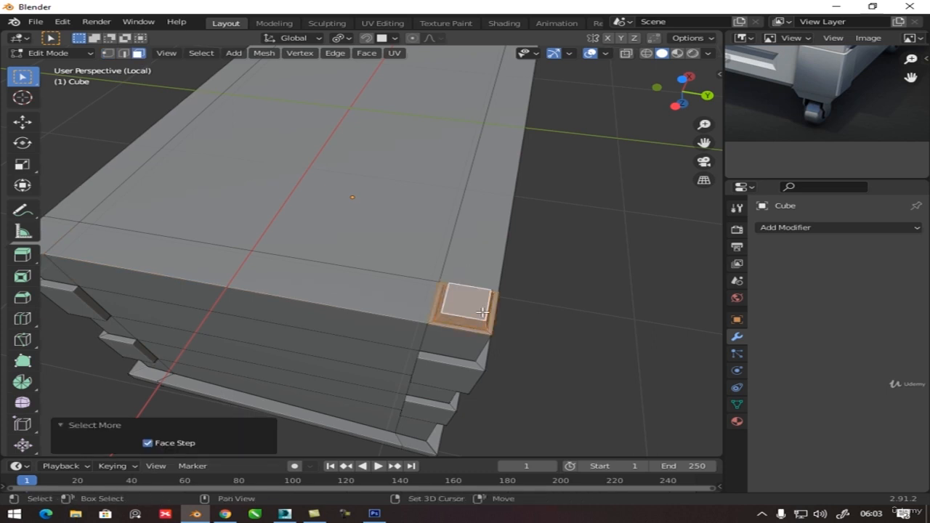
key(shift+d)
right_click(465, 274)
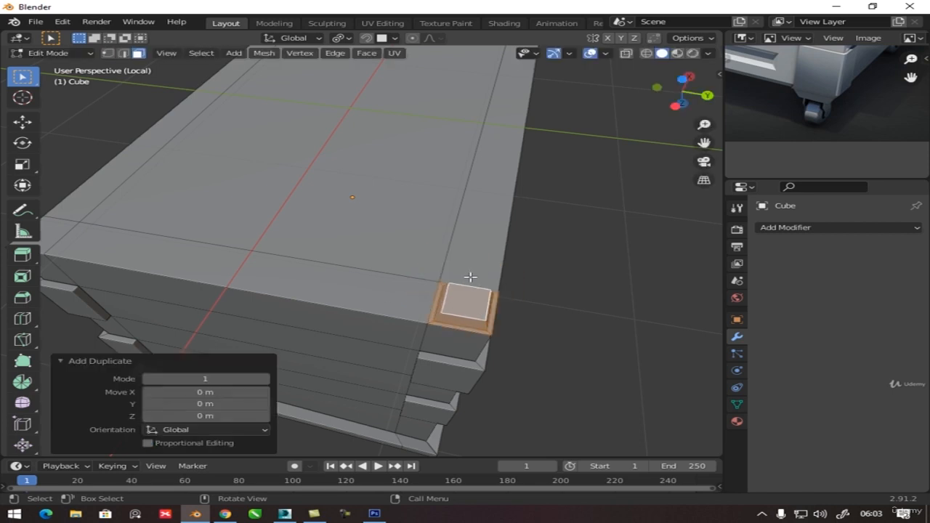
Move the duplicated pad about -1.8945 m along Y toward the corner that lacks a pad.
scroll(470, 277, down, 5)
middle_drag(430, 290, 428, 285)
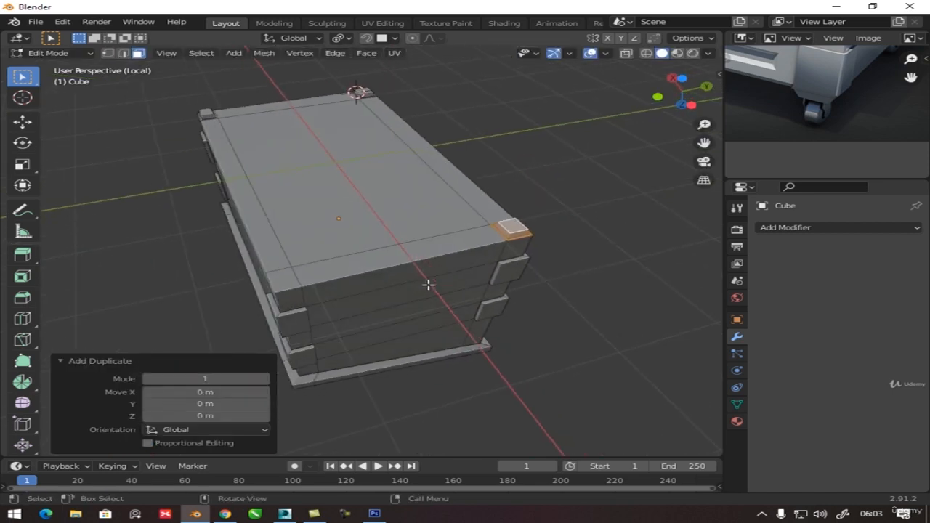
key(g)
key(y)
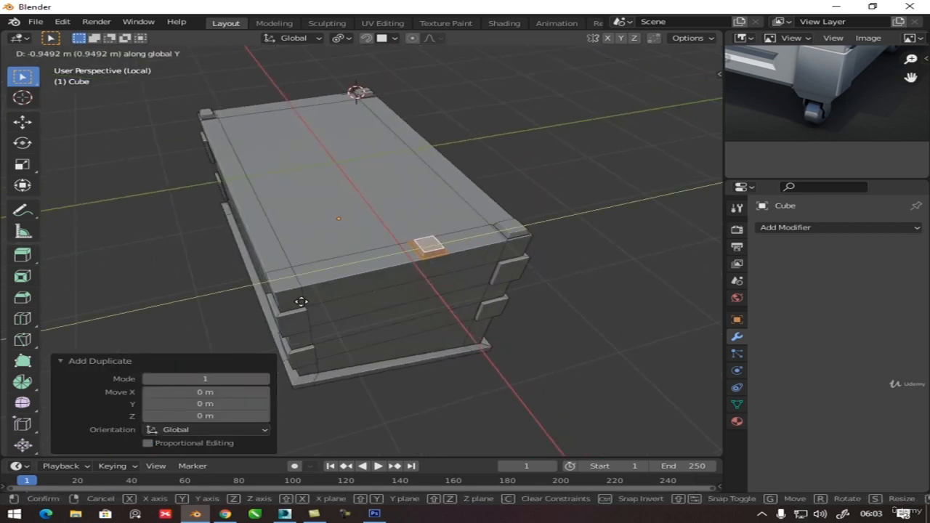
click(249, 310)
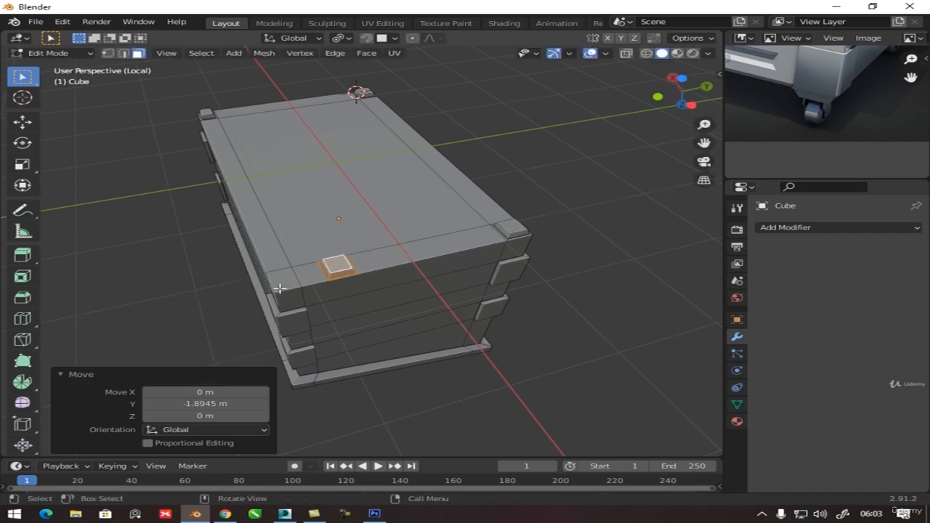
Delete the underside's square face at the corner without a pad.
click(286, 290)
key(x)
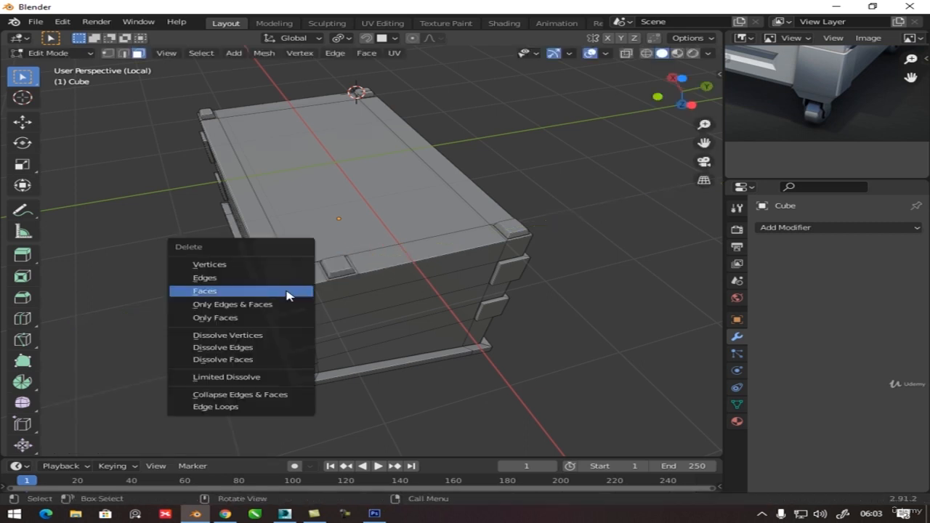
click(286, 290)
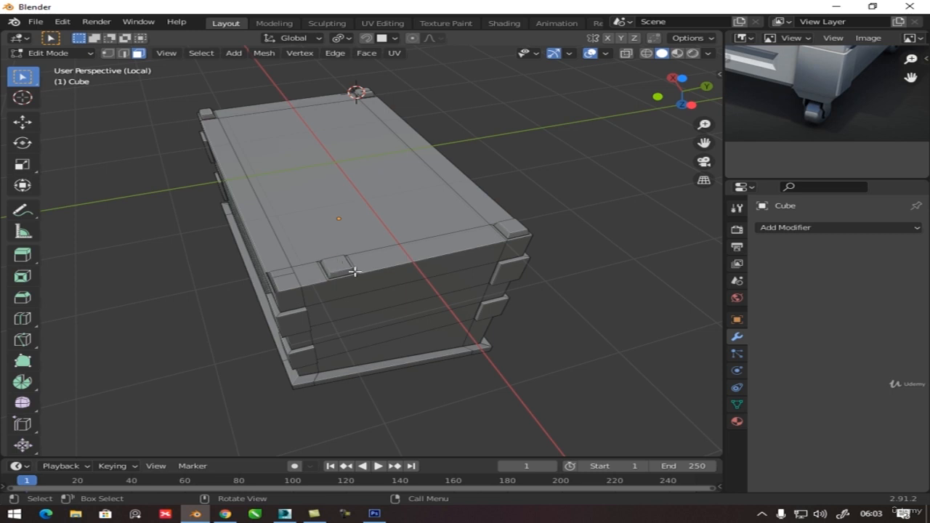
Select the whole duplicated pad and move it about -0.506 m along Y onto the open corner.
key(l)
scroll(306, 252, up, 2)
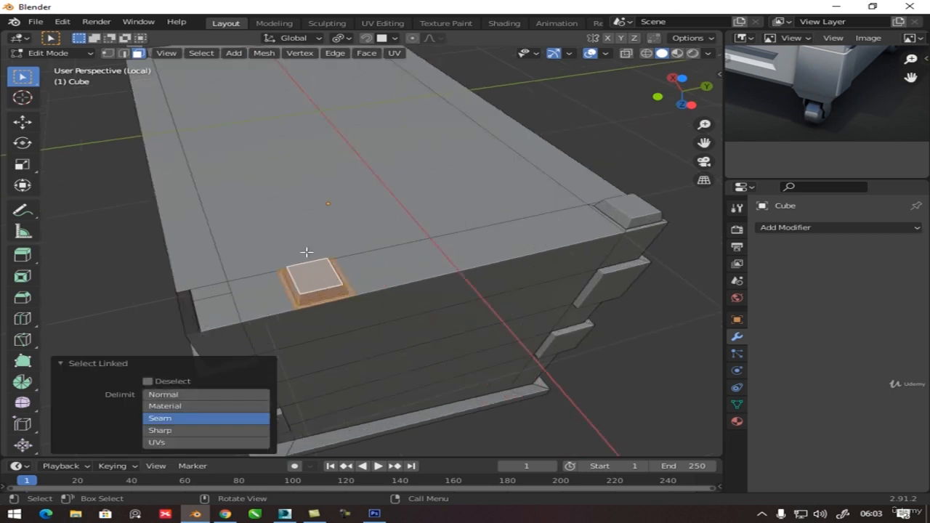
scroll(304, 287, up, 1)
shift+middle_drag(363, 277, 485, 241)
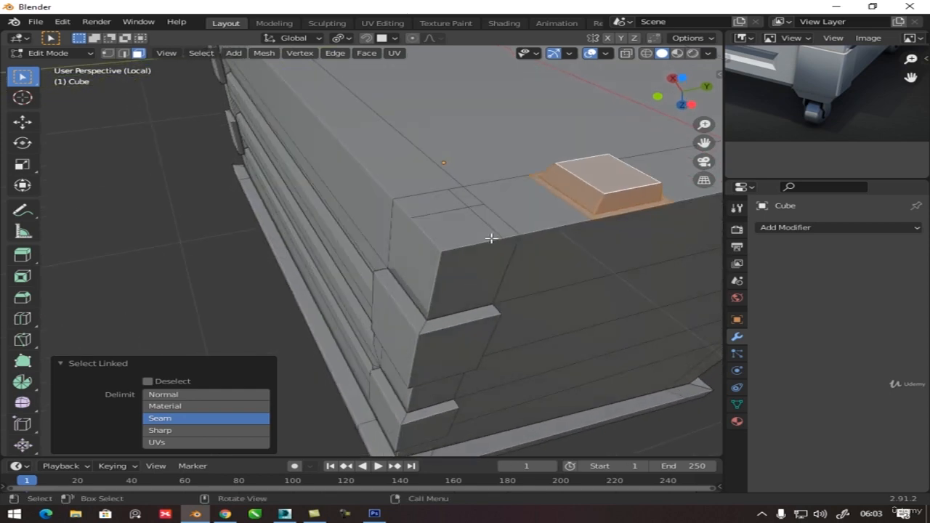
key(g)
key(y)
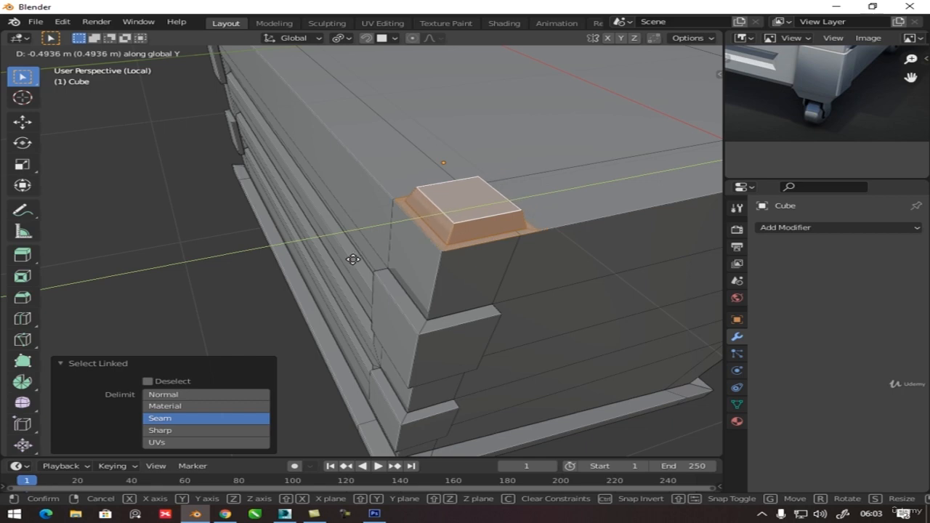
click(349, 260)
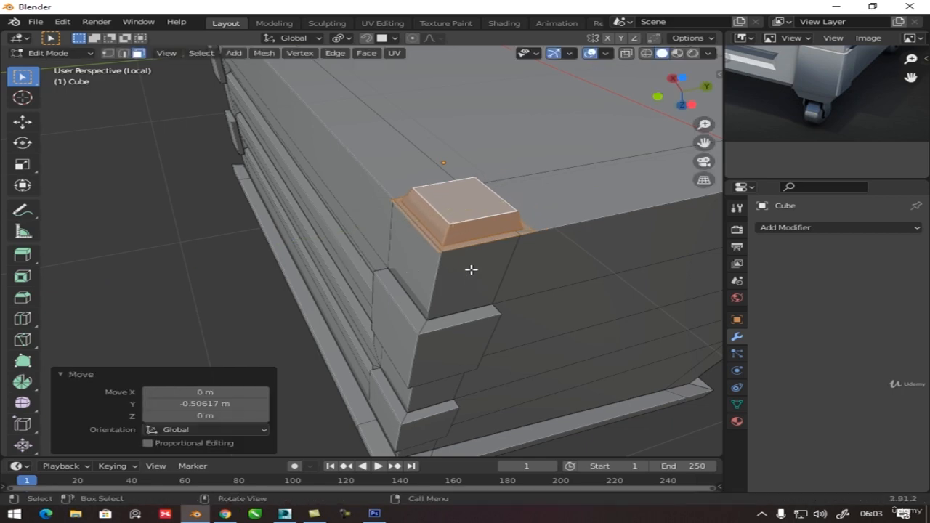
Move the duplicated pad about -0.101 m along Z, away from the dumpster's underside.
key(g)
key(z)
click(469, 247)
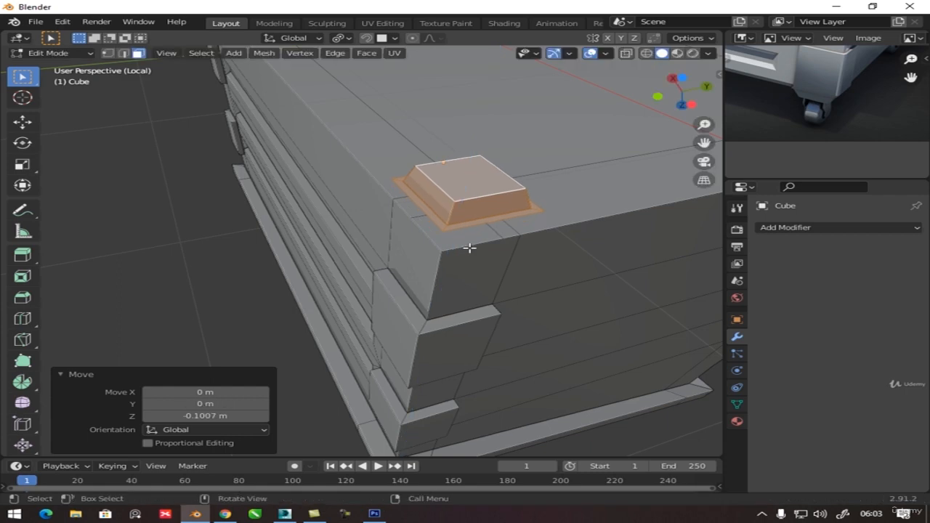
Switch to edge selection and select the outer border loop around the duplicated pad's base.
scroll(469, 250, up, 3)
middle_drag(467, 254, 416, 263)
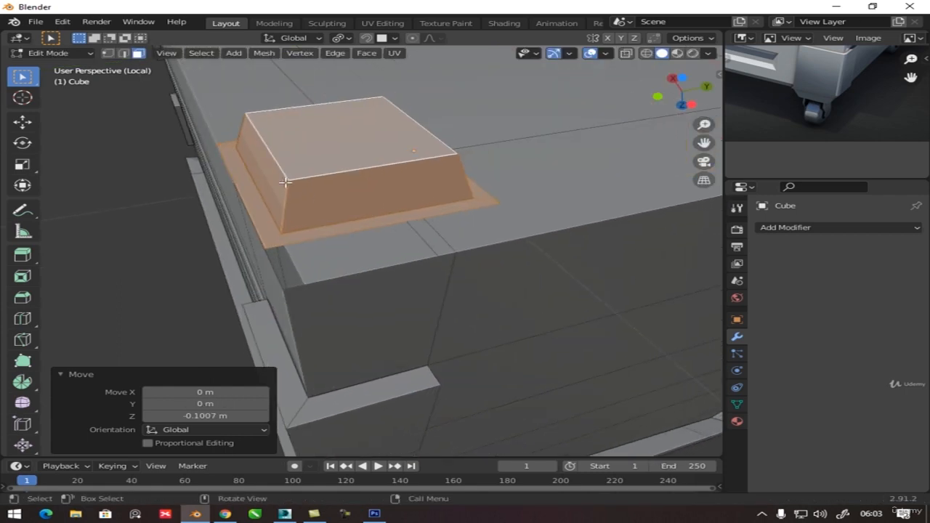
click(124, 54)
click(229, 173)
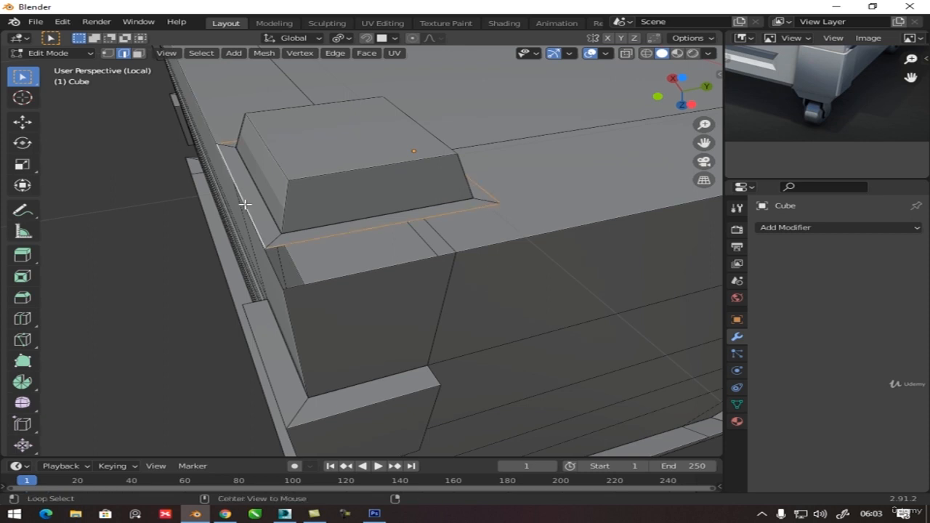
Bridge the foot block's outer edges to the bottom edges of the adjacent corner post with Bridge Edge Loops.
click(333, 292)
alt+shift+click(374, 267)
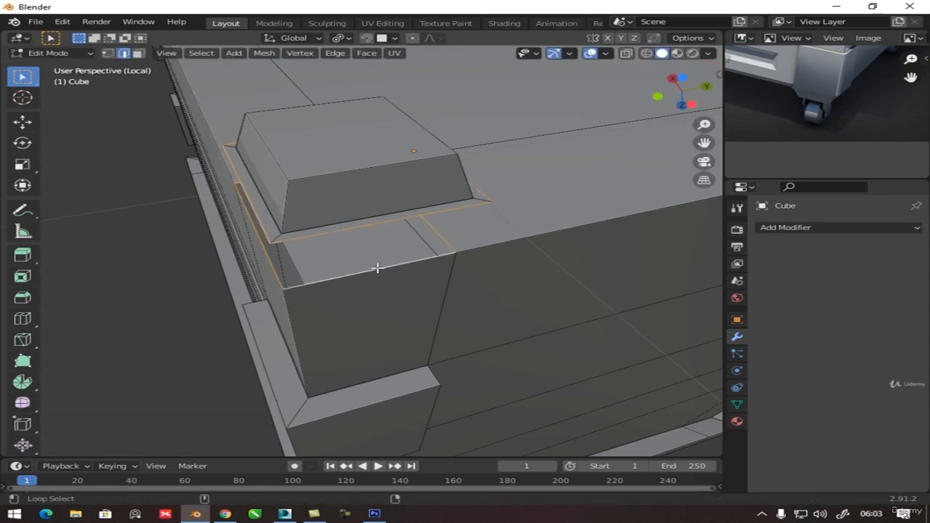
mouse_move(378, 268)
middle_down()
mouse_move(411, 254)
mouse_move(385, 251)
middle_up()
scroll(404, 255, down, 5)
key(ctrl+e)
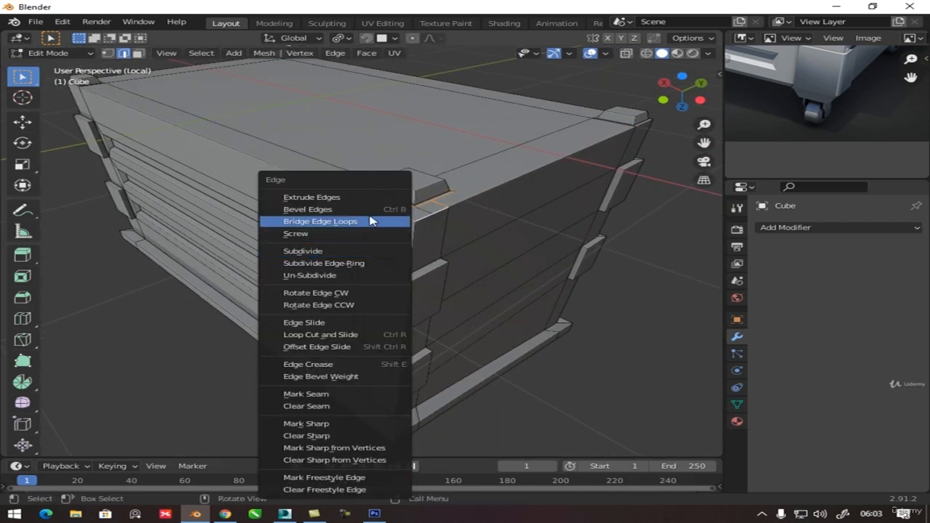
click(364, 221)
scroll(410, 211, up, 3)
scroll(412, 210, up, 1)
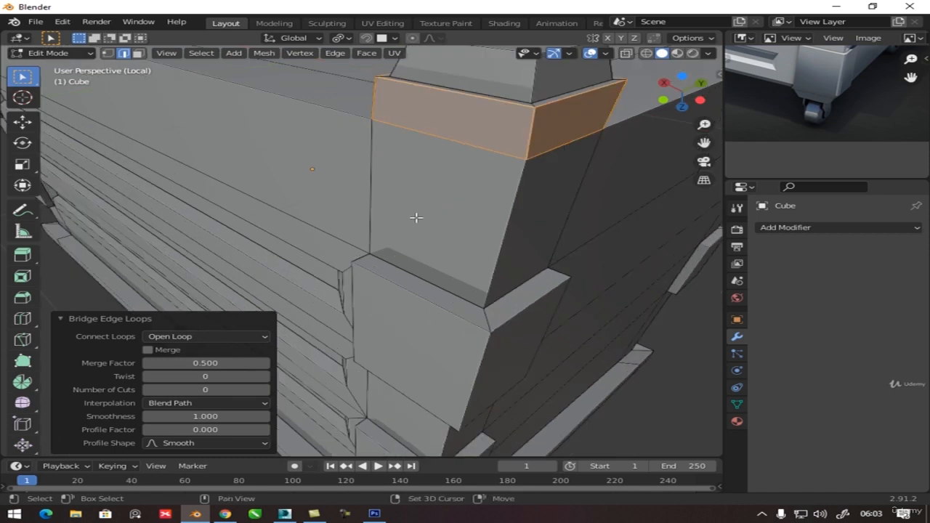
Select the bridged corner foot's geometry through the mesh, switch to vertex selection, and restore the opaque display in front view.
shift+middle_drag(415, 218, 441, 239)
key(alt+z)
scroll(445, 231, down, 6)
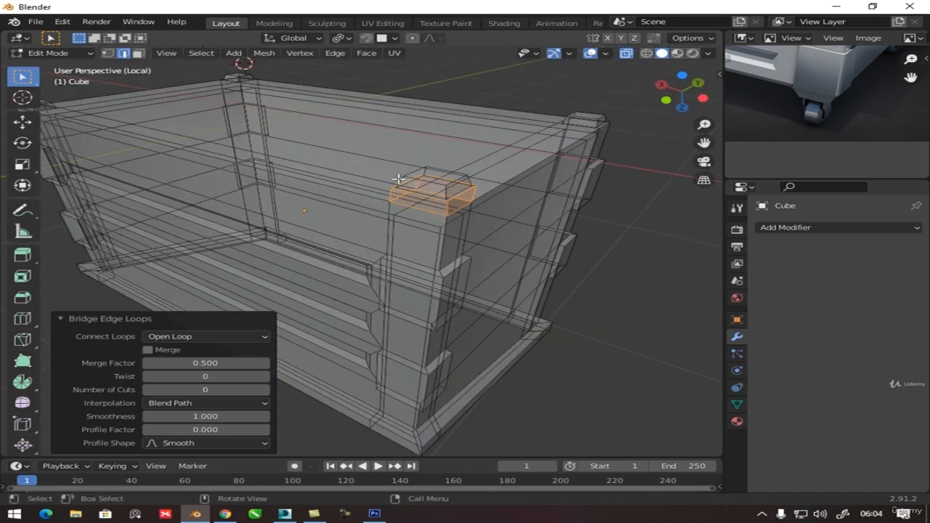
drag(376, 146, 483, 204)
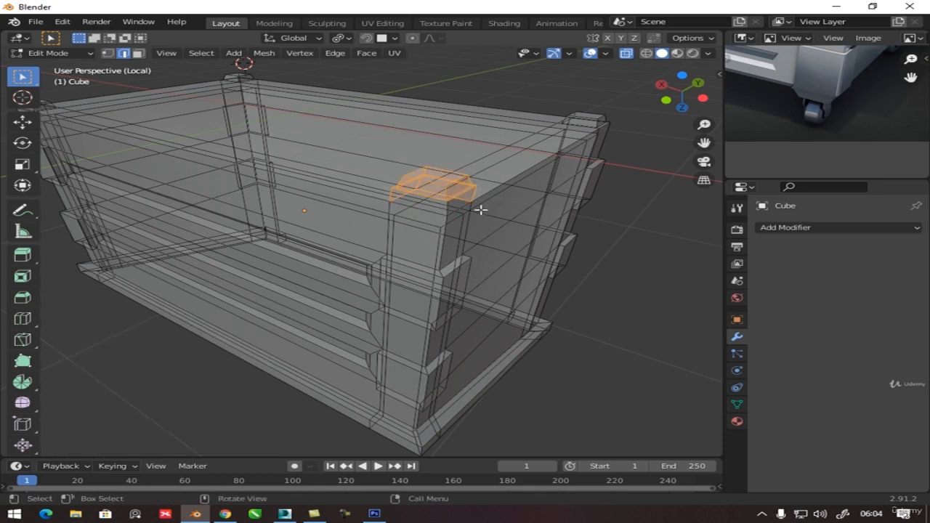
middle_drag(482, 208, 370, 195)
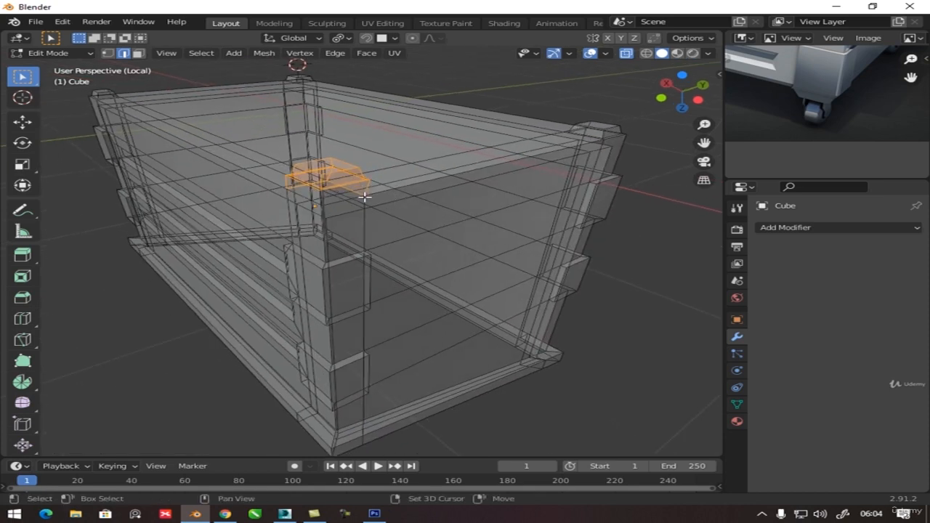
shift+click(365, 190)
click(108, 54)
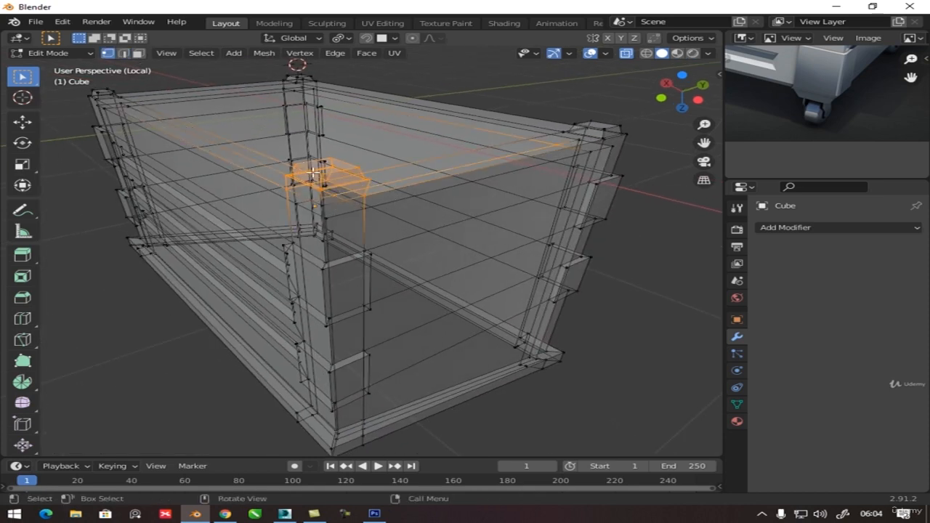
key(alt+z)
key(KP_1)
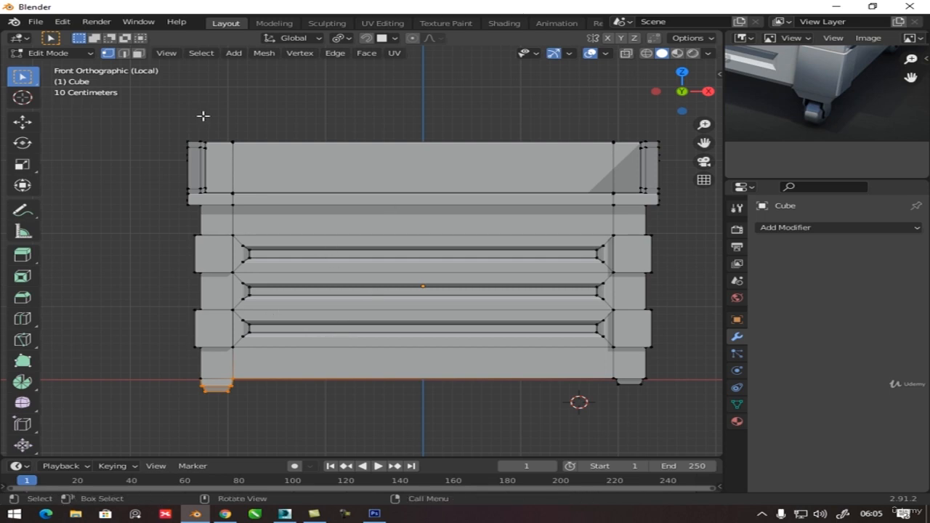
Consult the dumpster reference image in the Chrome browser and return to Blender.
click(194, 514)
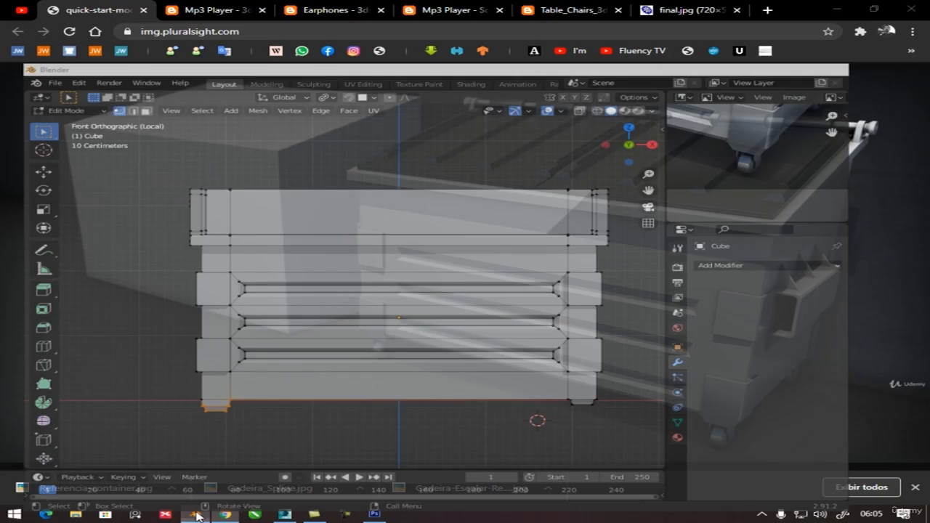
click(194, 513)
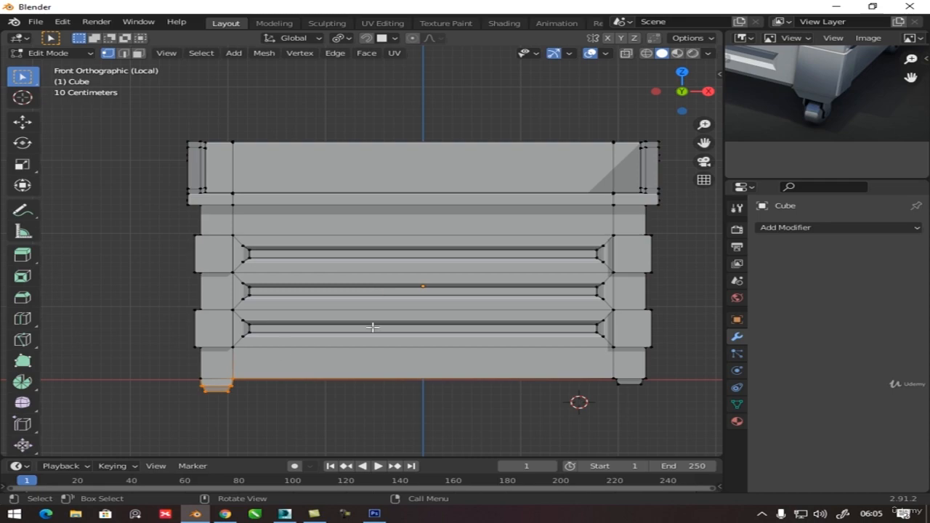
click(224, 513)
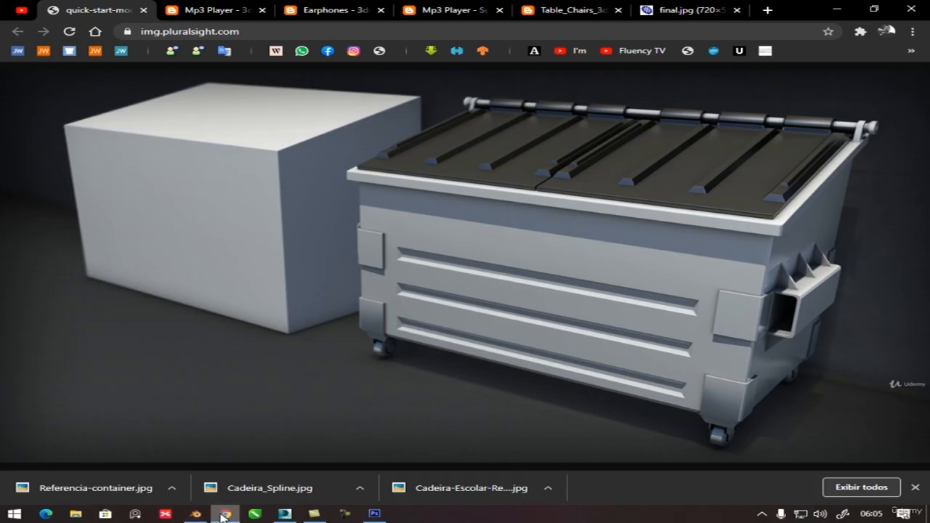
click(195, 513)
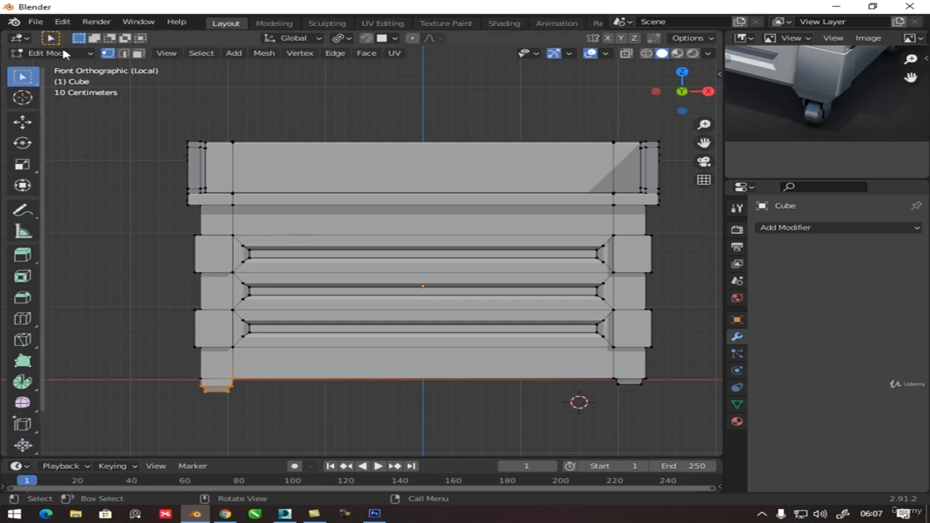
Save the project as Container in the Arquivos do Curso folder.
click(36, 22)
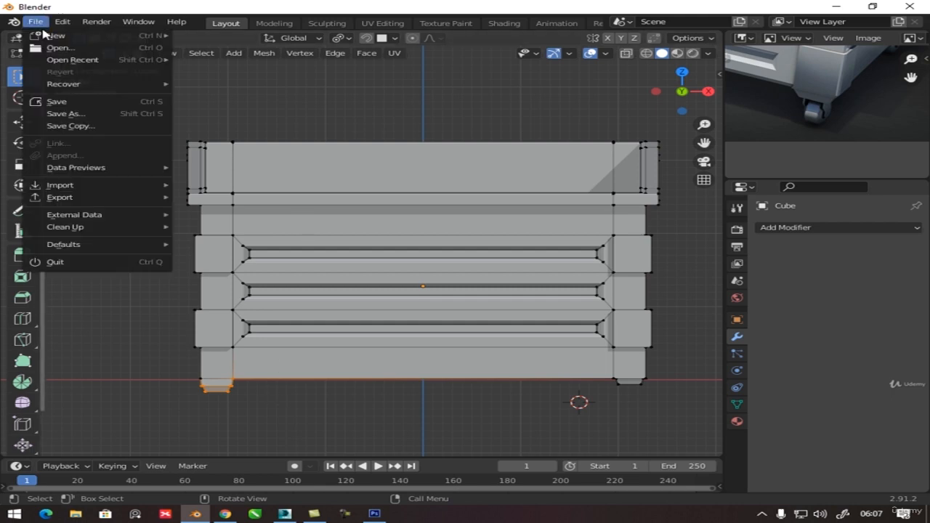
click(83, 114)
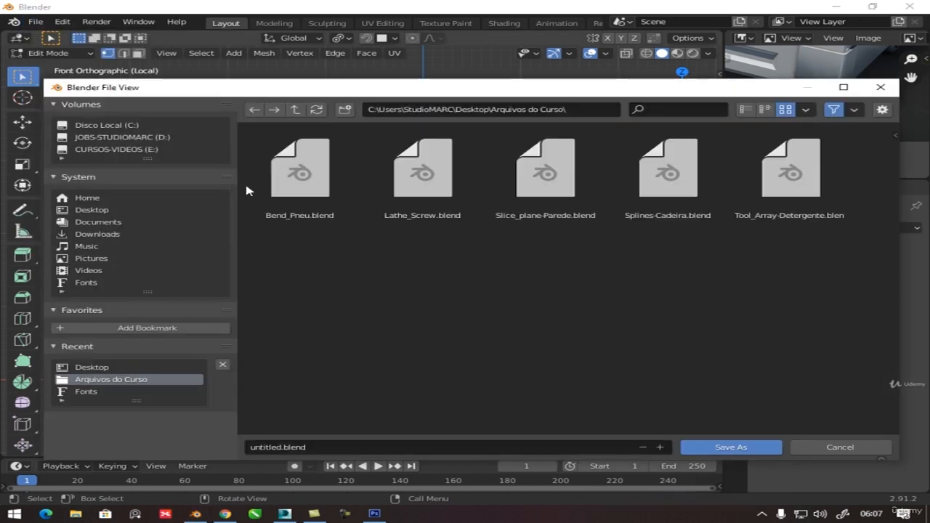
click(318, 449)
text(c)
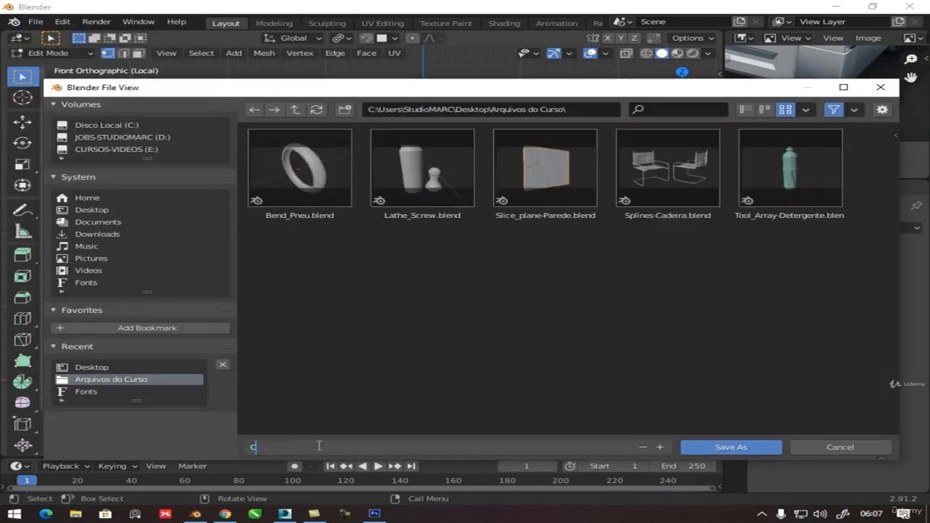
text(ontainer)
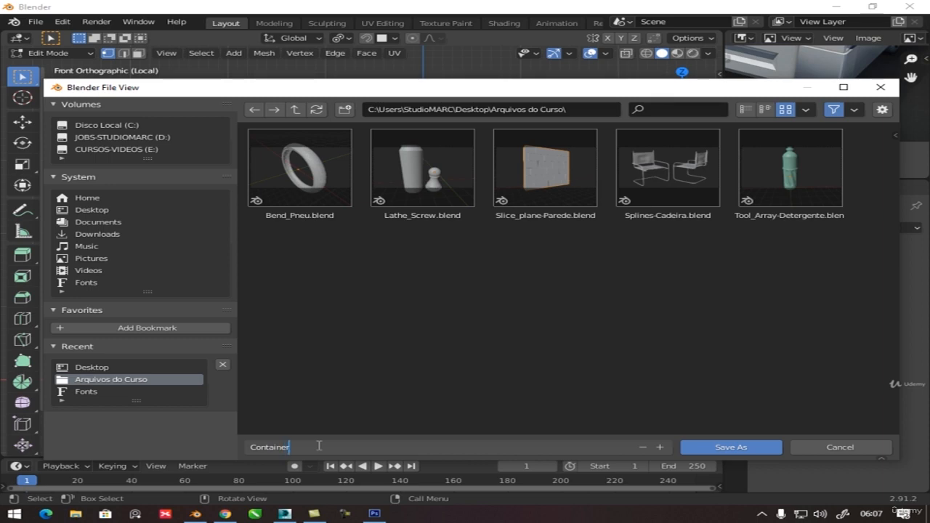
key(Return)
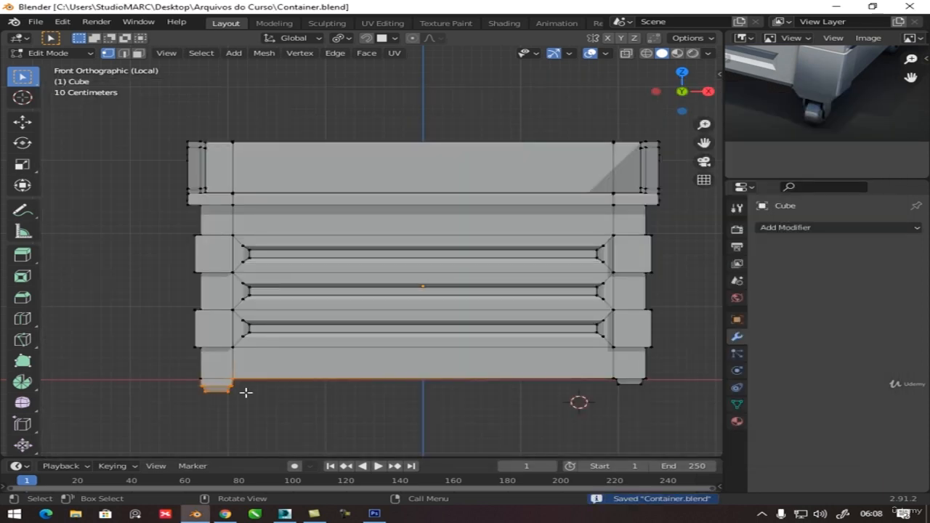
Raise only the protruding corner foot's vertices about 0.093 m along Z, leaving the foot behind it out of the selection.
middle_drag(269, 361, 302, 351)
key(KP_1)
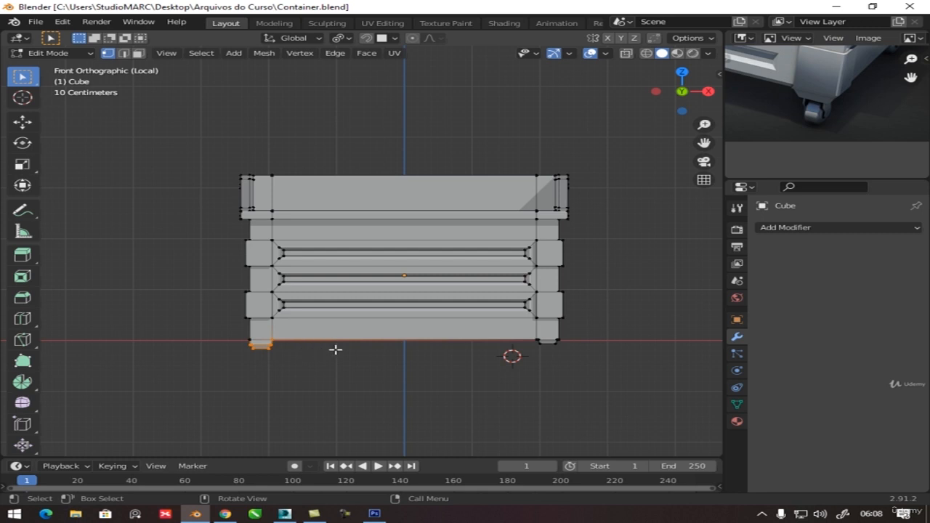
scroll(335, 349, up, 2)
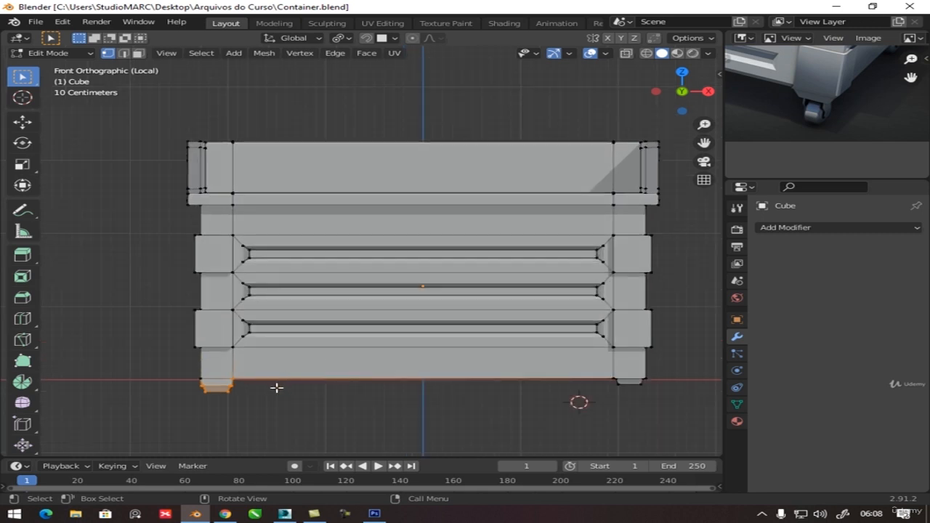
shift+middle_drag(276, 388, 259, 294)
key(alt+z)
scroll(216, 326, up, 2)
drag(168, 301, 288, 341)
middle_drag(282, 342, 305, 313)
key(b)
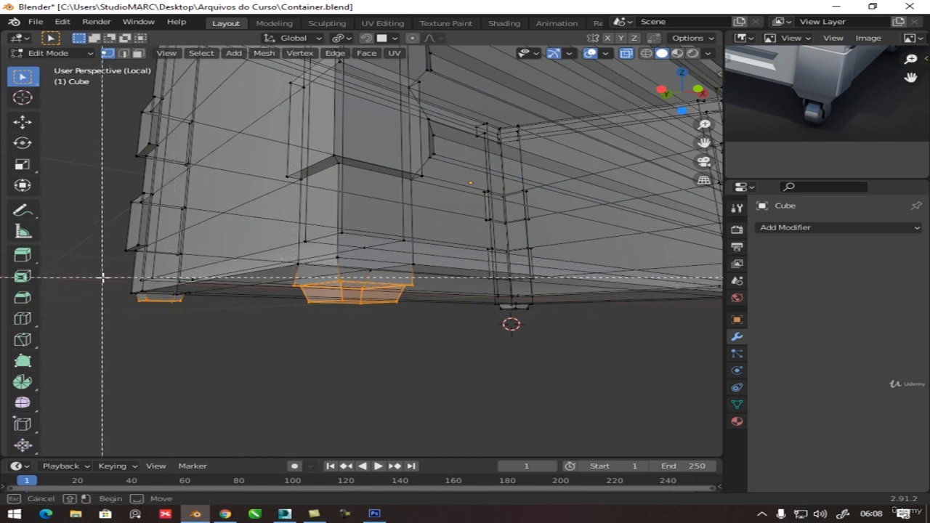
shift+drag(101, 276, 243, 335)
key(b)
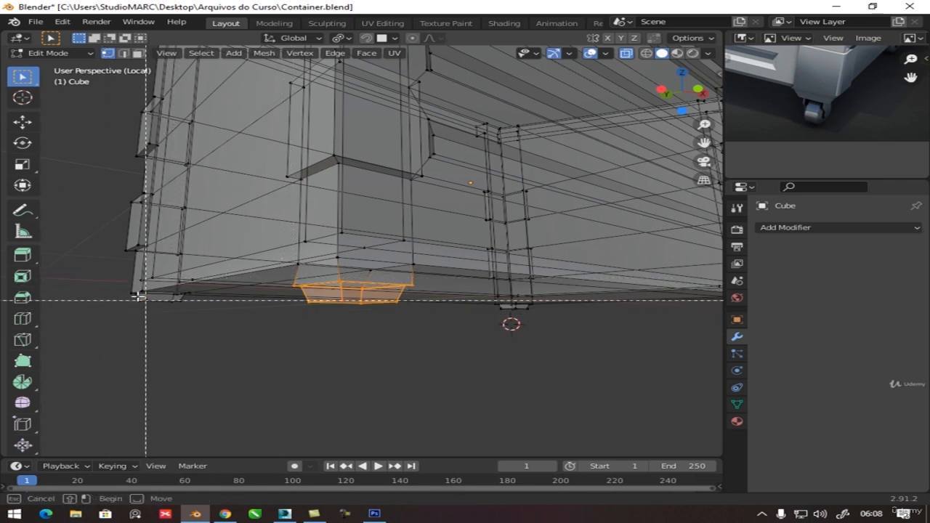
shift+drag(118, 279, 217, 335)
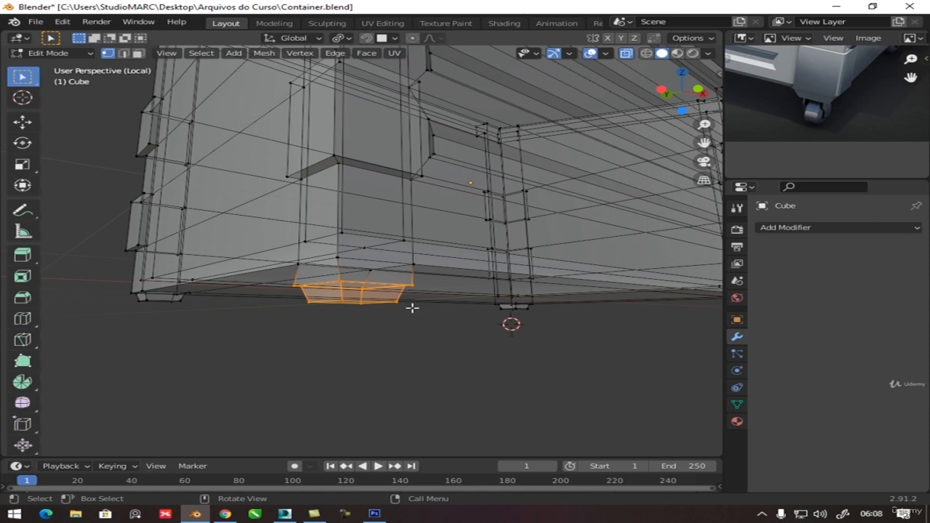
middle_drag(412, 308, 376, 376)
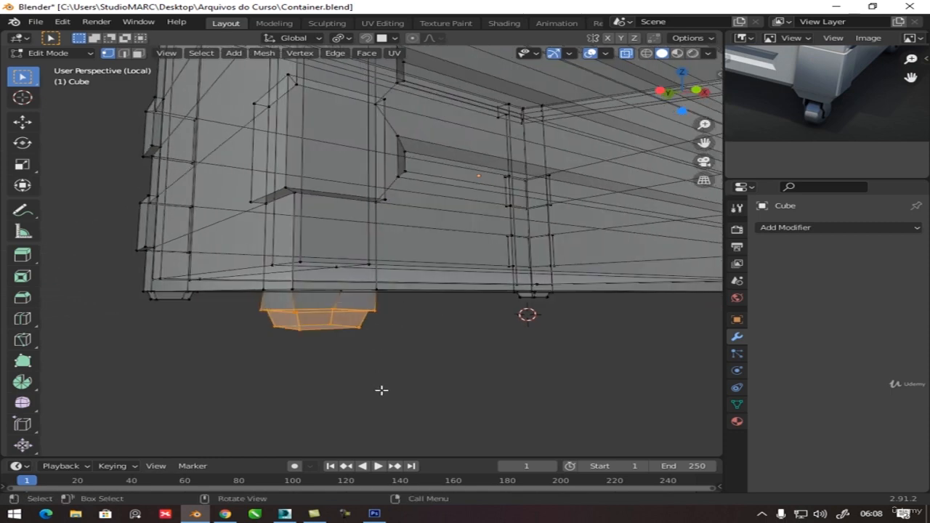
key(s)
click(381, 390)
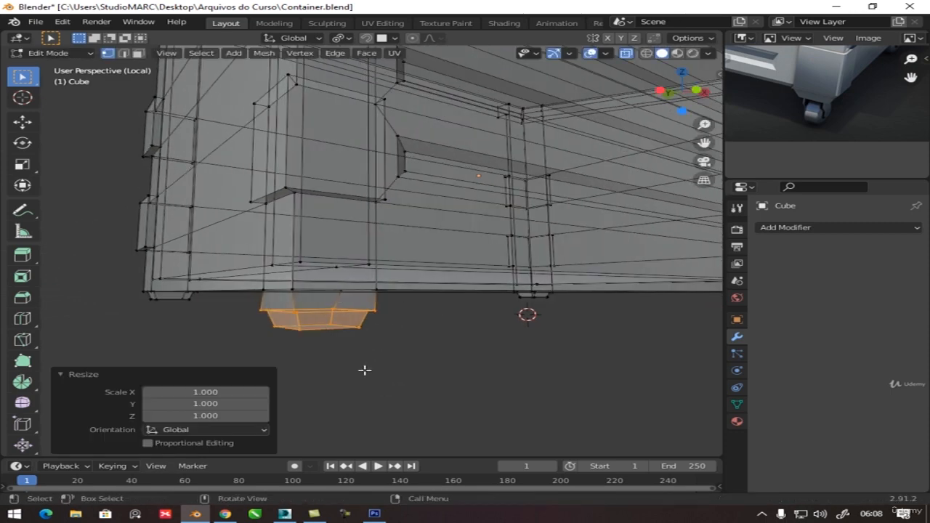
key(g)
key(z)
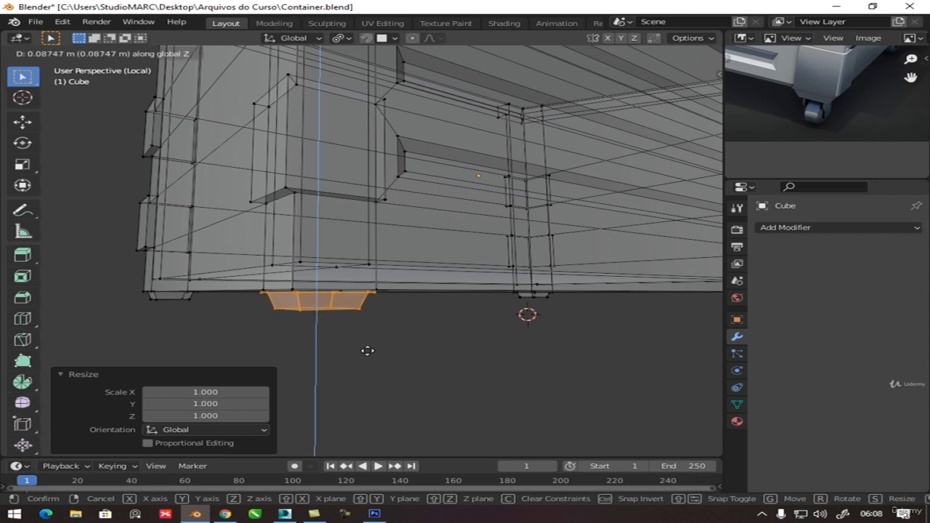
click(367, 351)
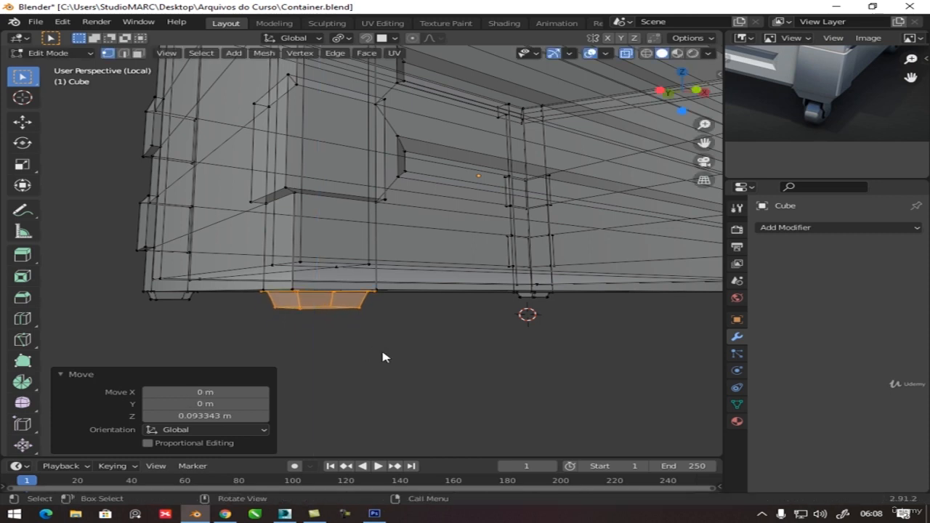
Return to Object Mode with opaque display, exit the isolated view of the container body, and deselect everything.
key(Tab)
key(alt+z)
middle_drag(386, 356, 368, 323)
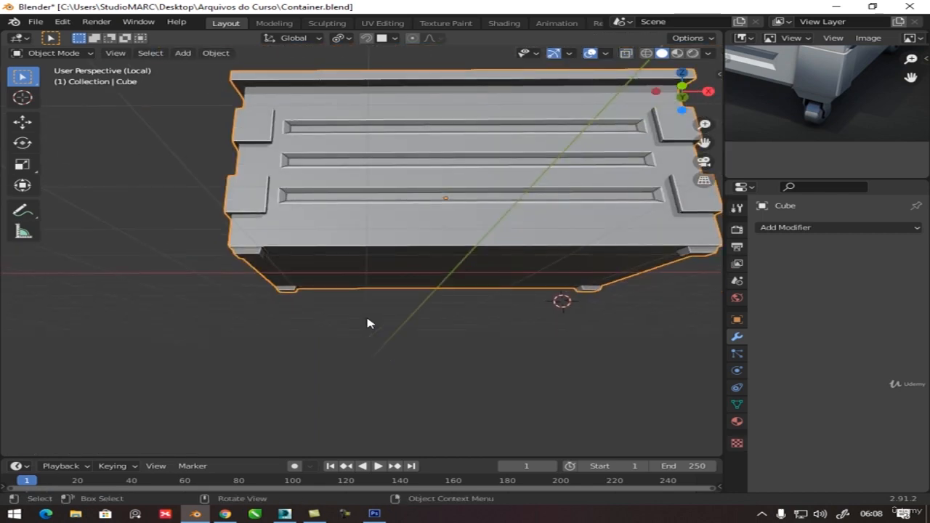
key(KP_Divide)
scroll(345, 330, down, 2)
key(alt+a)
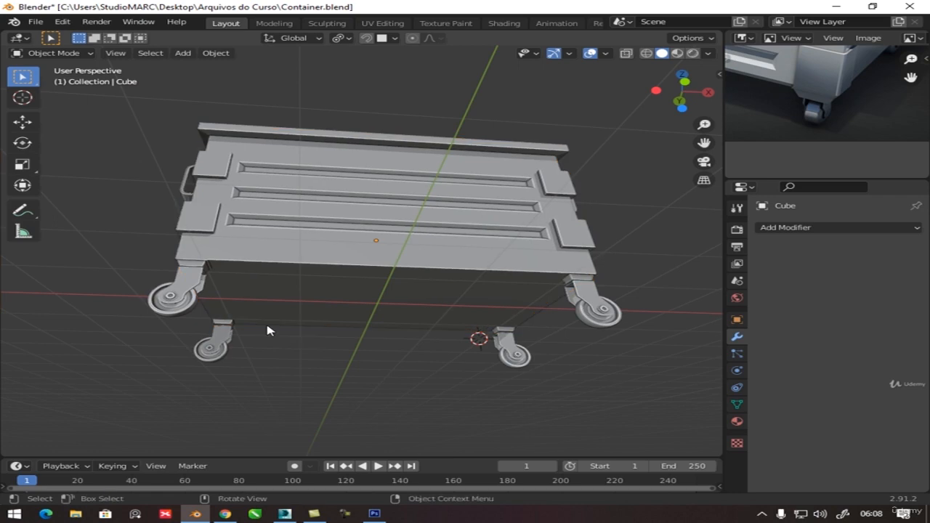
middle_drag(268, 330, 258, 312)
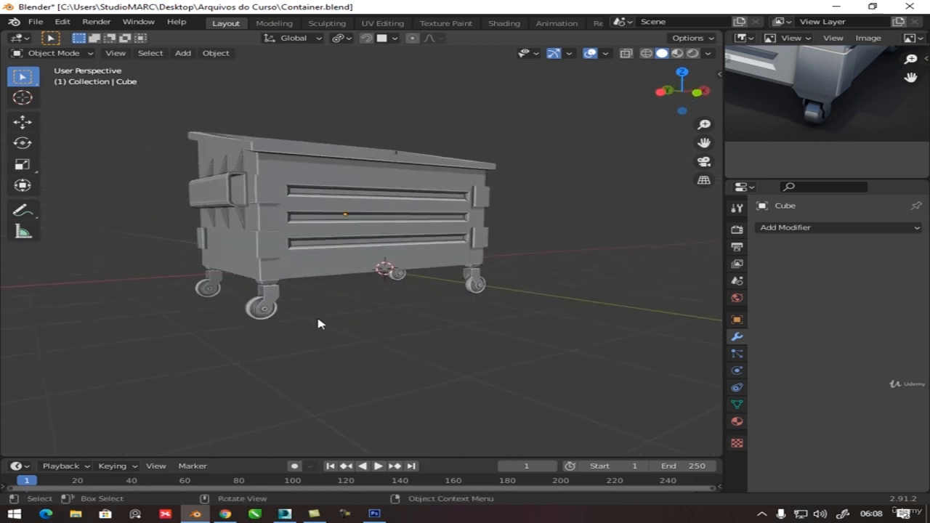
Collapse the settings of the Subdivision and Mirror modifiers on the caster wheels, and deselect the wheels.
click(256, 312)
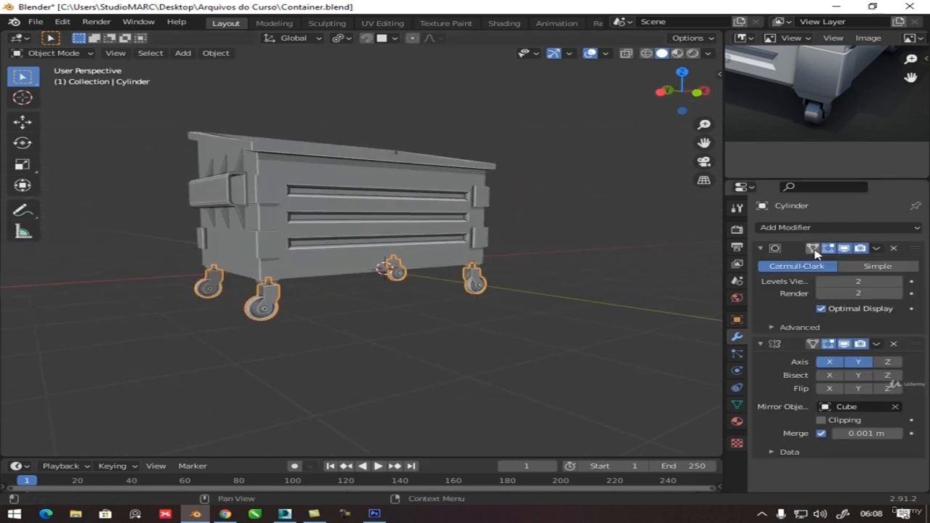
drag(761, 251, 762, 284)
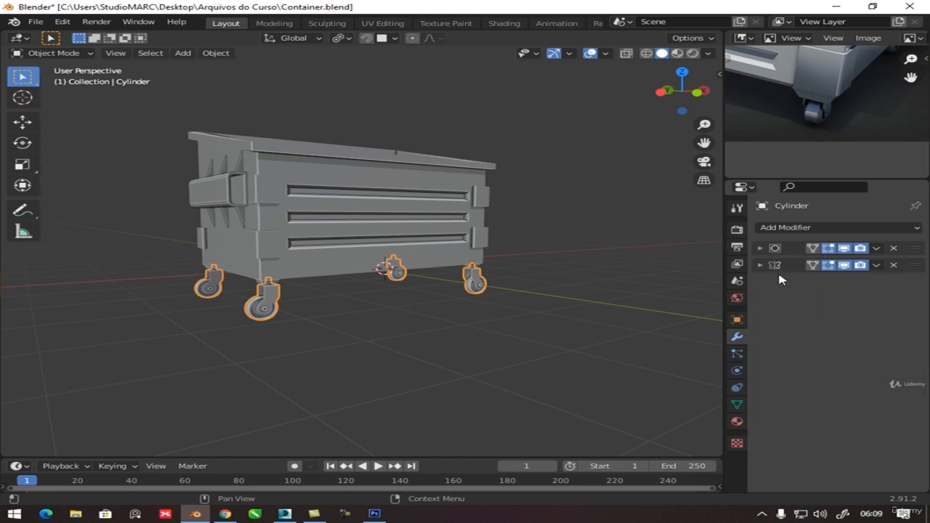
click(876, 249)
click(413, 340)
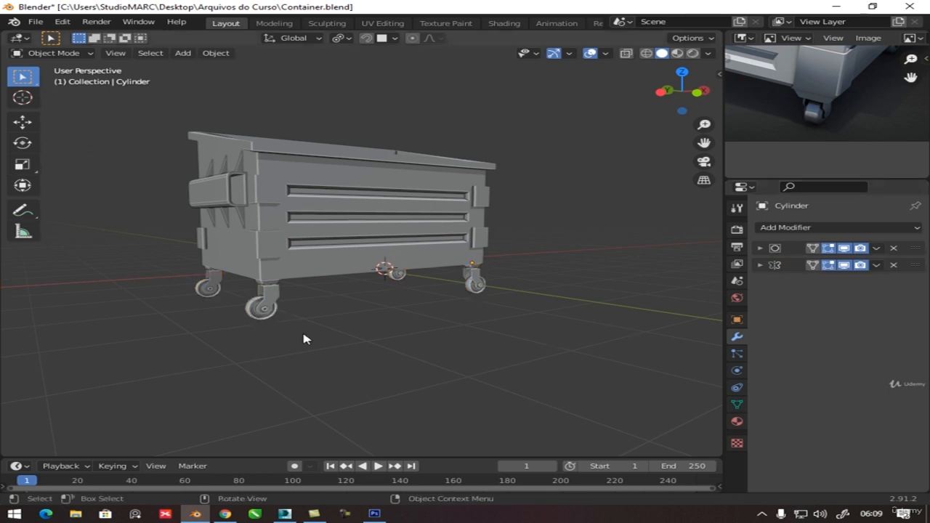
click(258, 314)
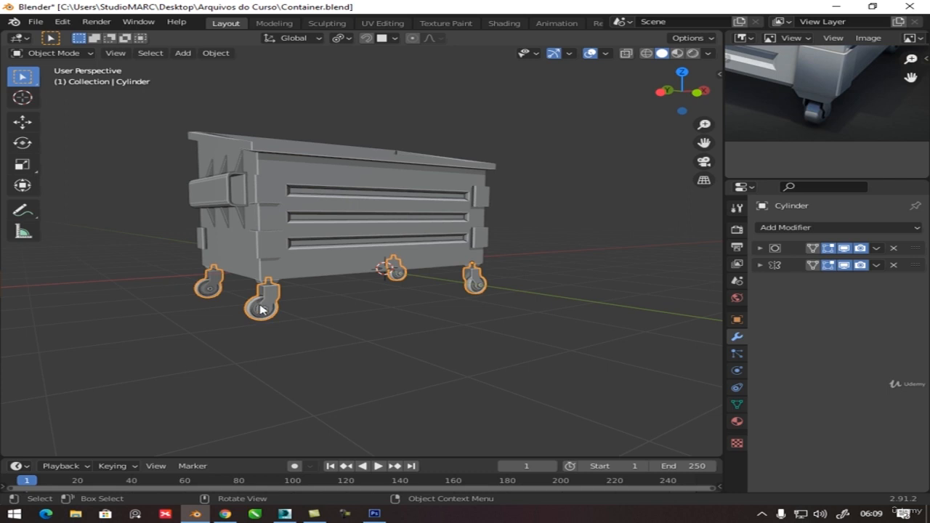
key(Tab)
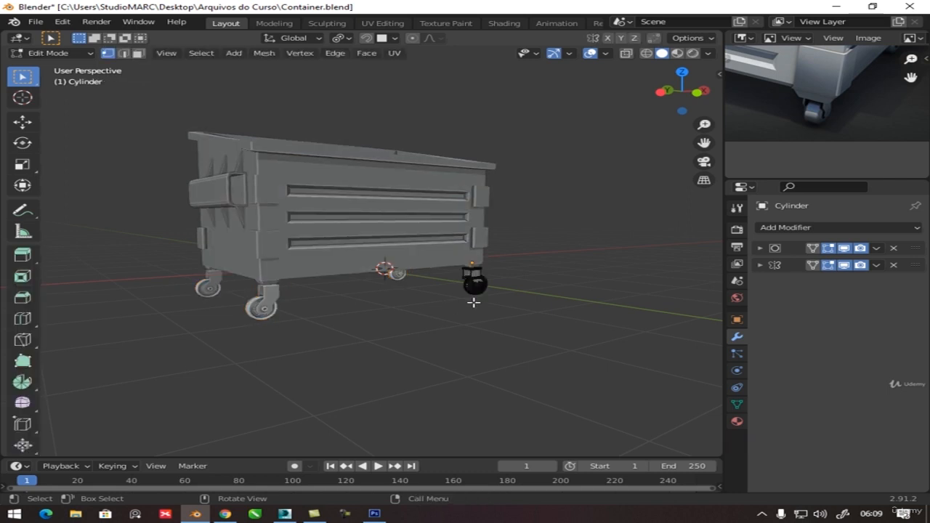
scroll(473, 302, up, 8)
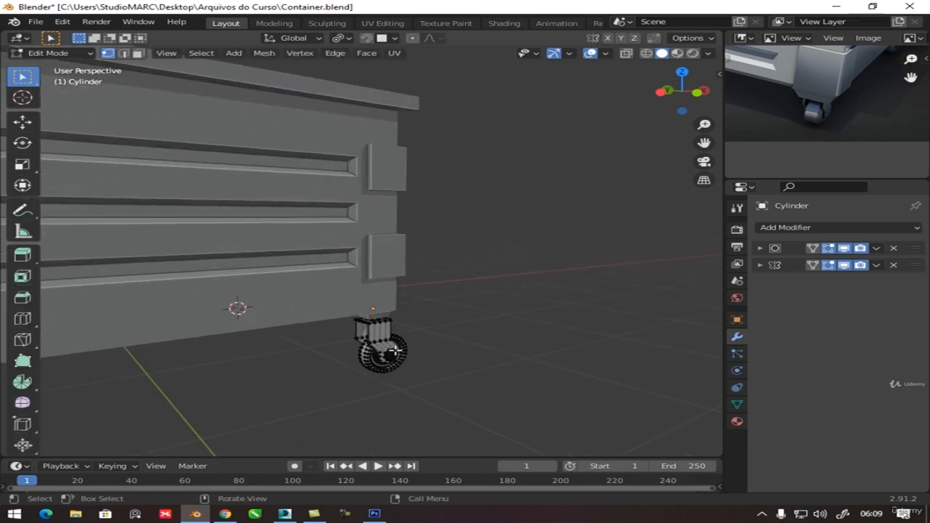
key(l)
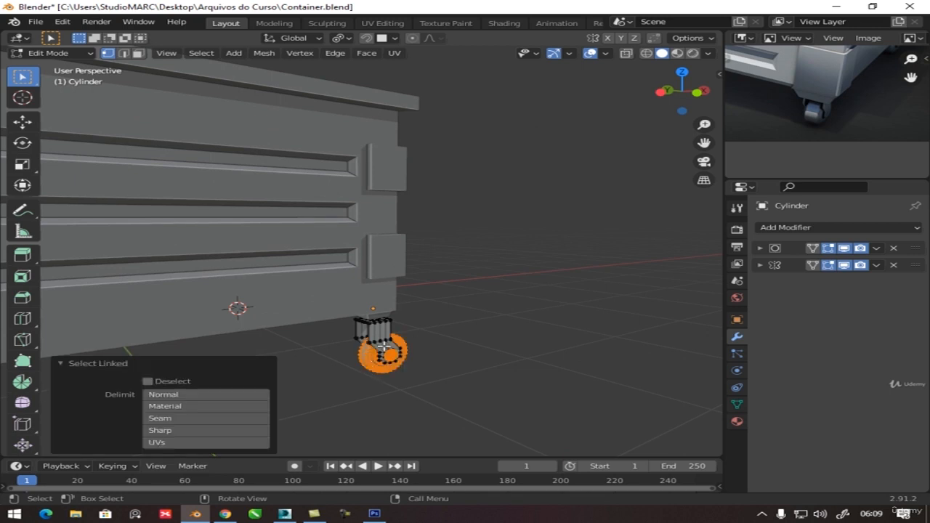
key(l)
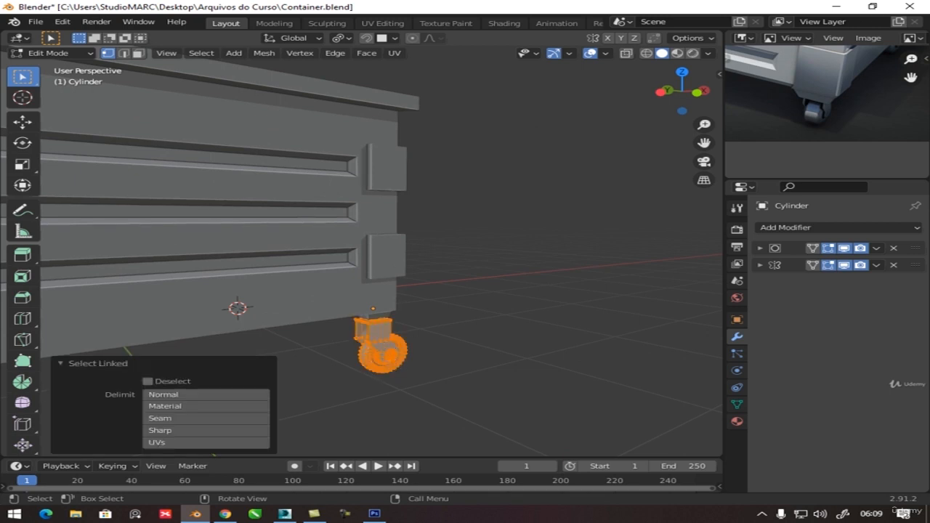
key(r)
key(z)
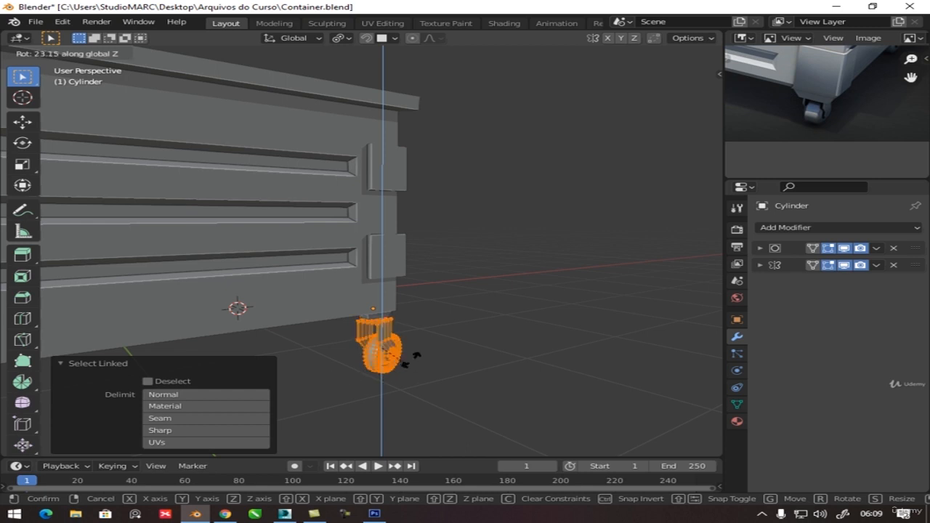
click(517, 333)
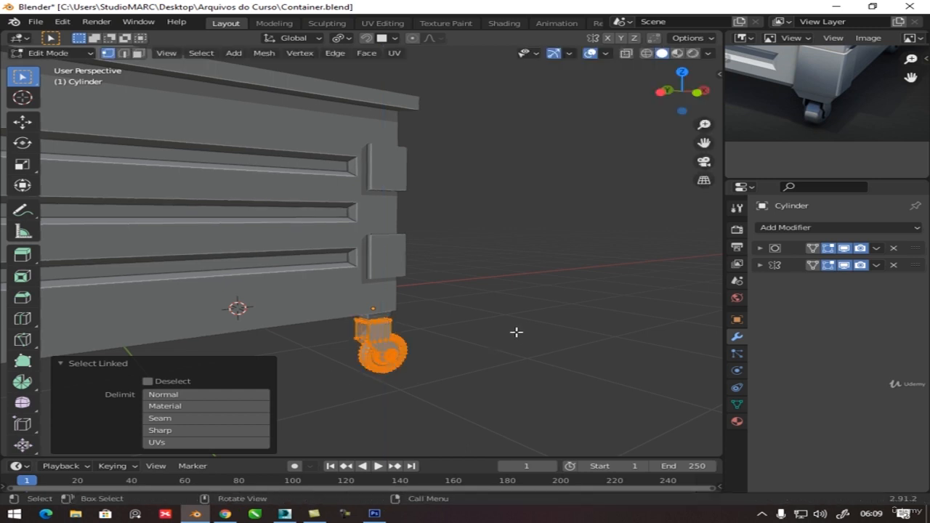
key(Tab)
key(alt+a)
scroll(470, 352, down, 4)
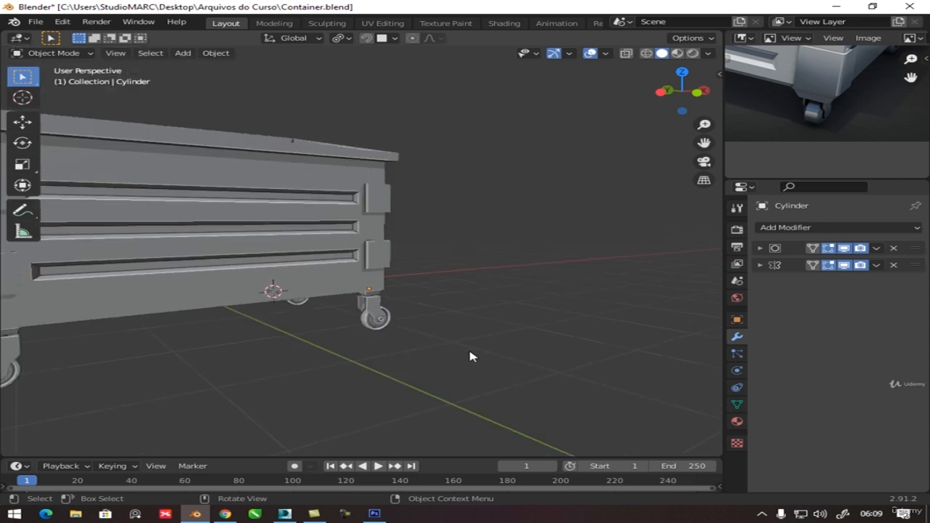
Turn off Shadow and Cavity in the viewport shading options.
middle_drag(375, 357, 538, 356)
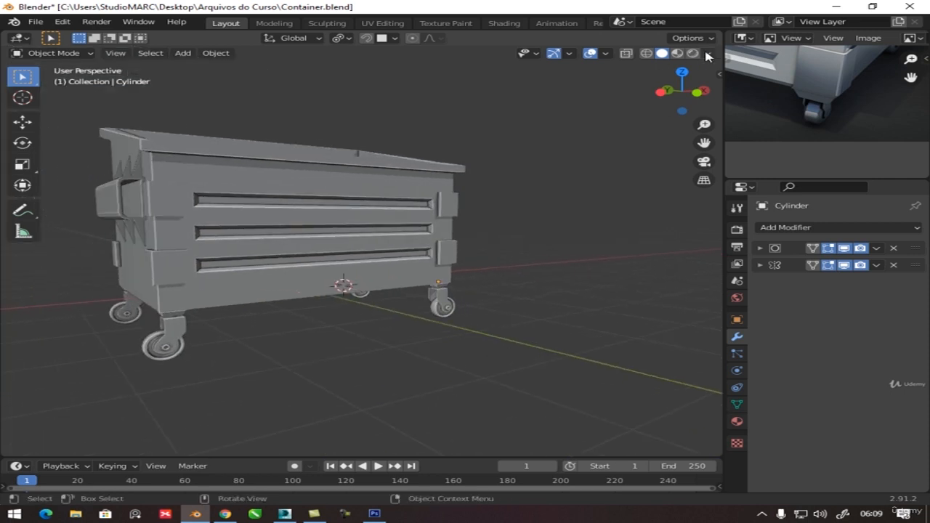
click(708, 53)
click(616, 311)
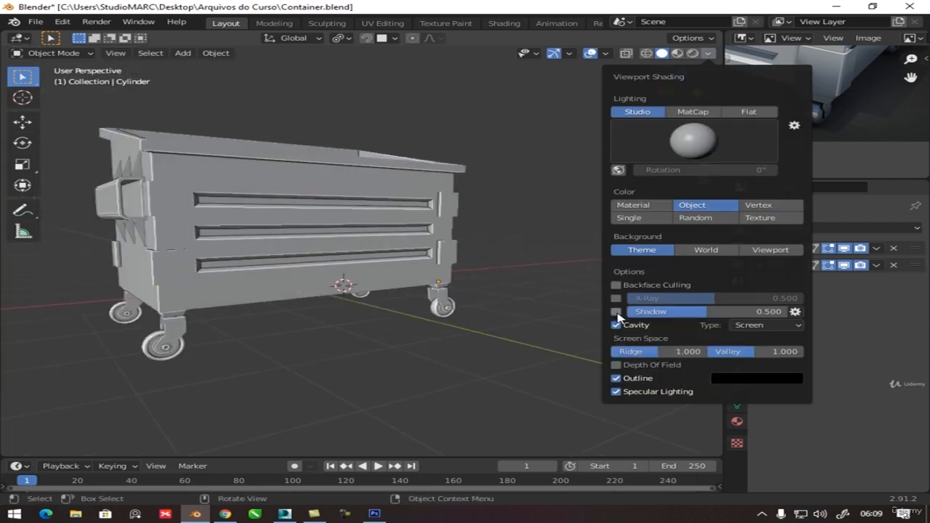
click(617, 324)
middle_drag(458, 312, 353, 252)
scroll(312, 287, up, 1)
middle_drag(232, 156, 436, 291)
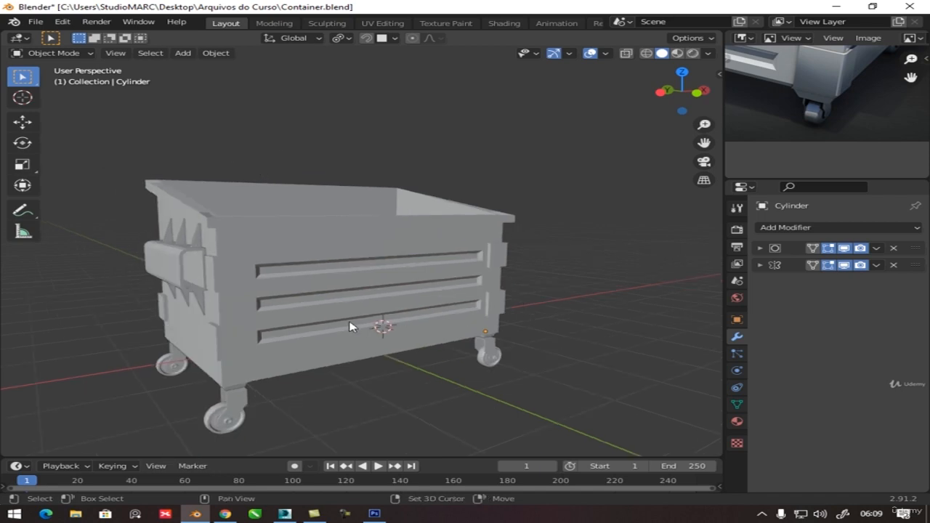
Select the container body and snap the 3D cursor to its origin.
middle_drag(353, 326, 411, 285)
click(228, 228)
key(Tab)
scroll(212, 216, up, 1)
key(Tab)
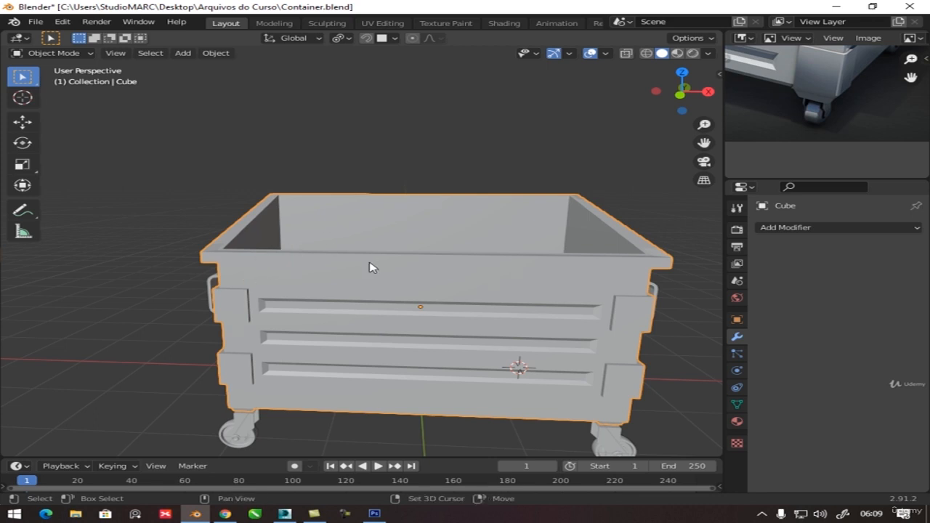
key(shift+s)
click(375, 334)
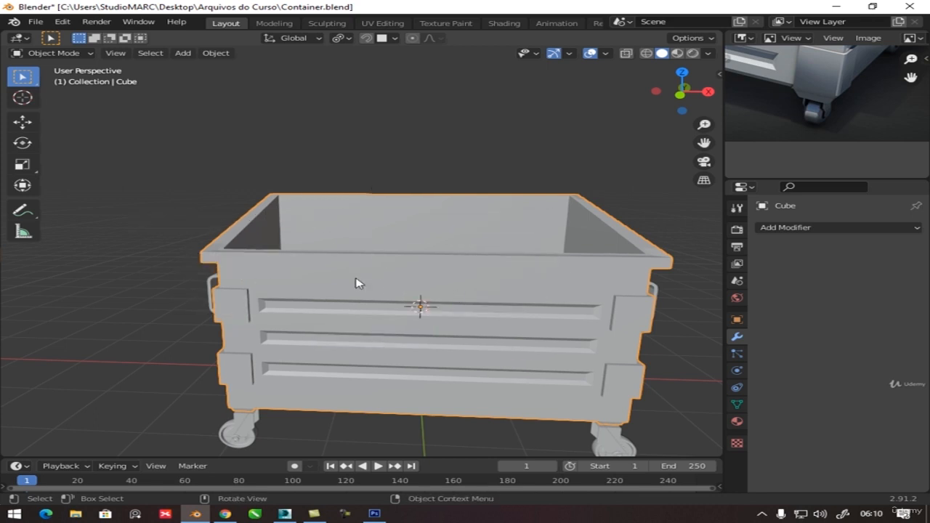
Add a 2 m plane at the 3D cursor and raise it about 1.81 m along Z to the container's opening.
middle_drag(400, 336, 417, 356)
key(shift+a)
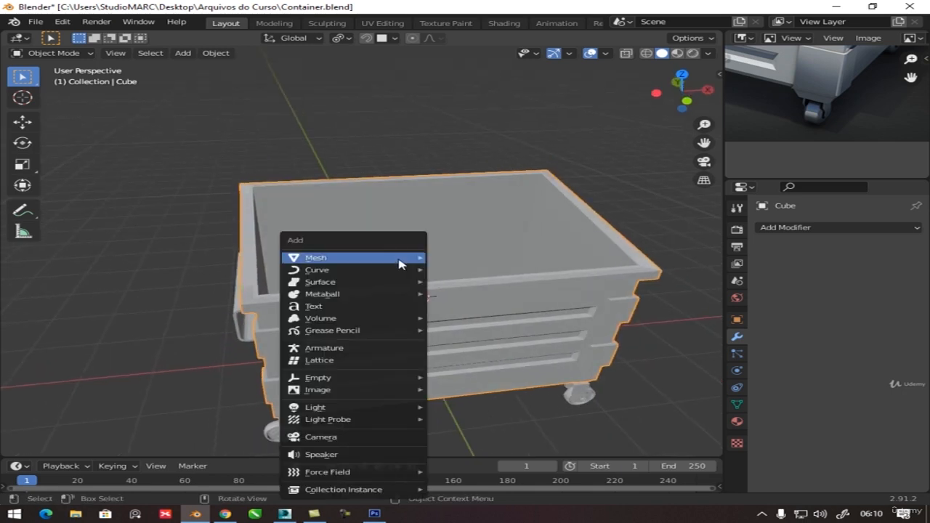
mouse_move(399, 263)
click(454, 258)
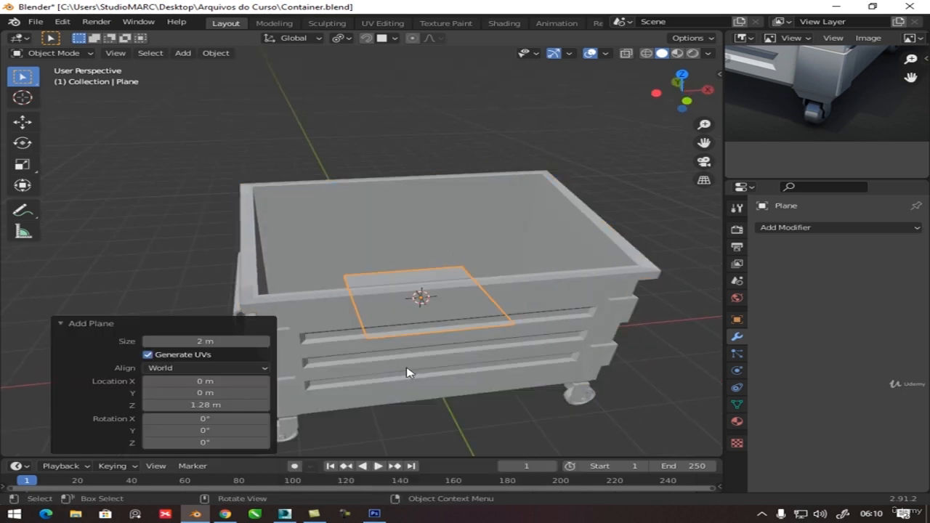
key(g)
key(z)
click(434, 295)
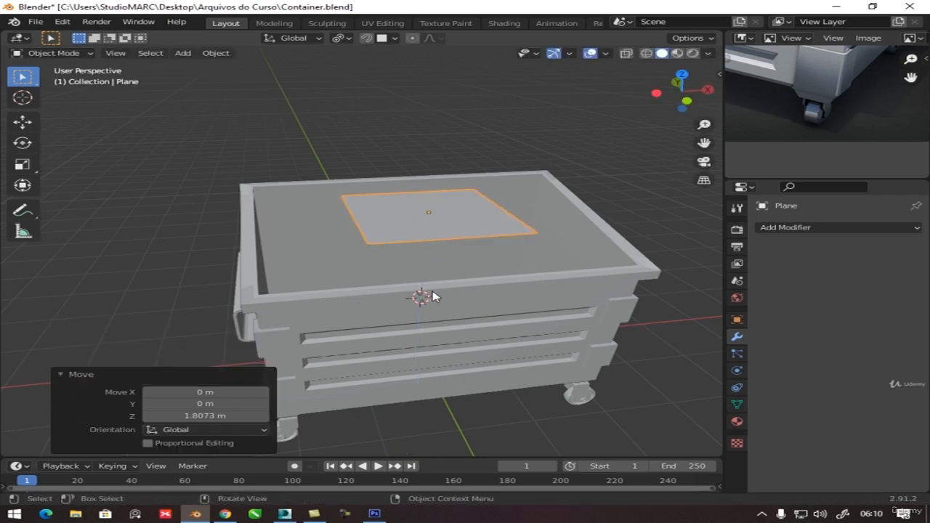
Scale the plane uniformly by about 1.78, and by a further 1.37 along X, to span the container's opening.
key(s)
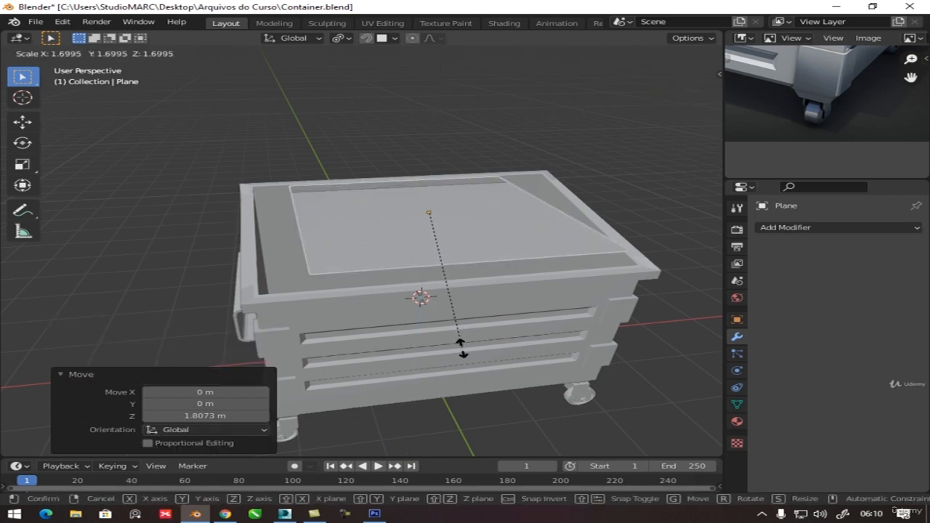
click(461, 356)
key(s)
key(x)
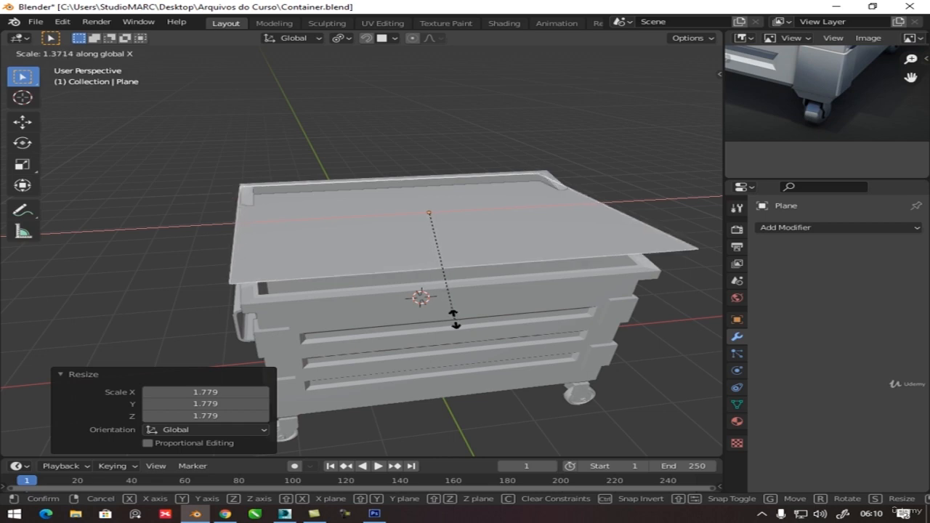
click(453, 318)
In the right side view, rotate the plane about -14.9° to follow the sloped rim and lower it about 0.135 m along local Z.
middle_drag(398, 301, 498, 276)
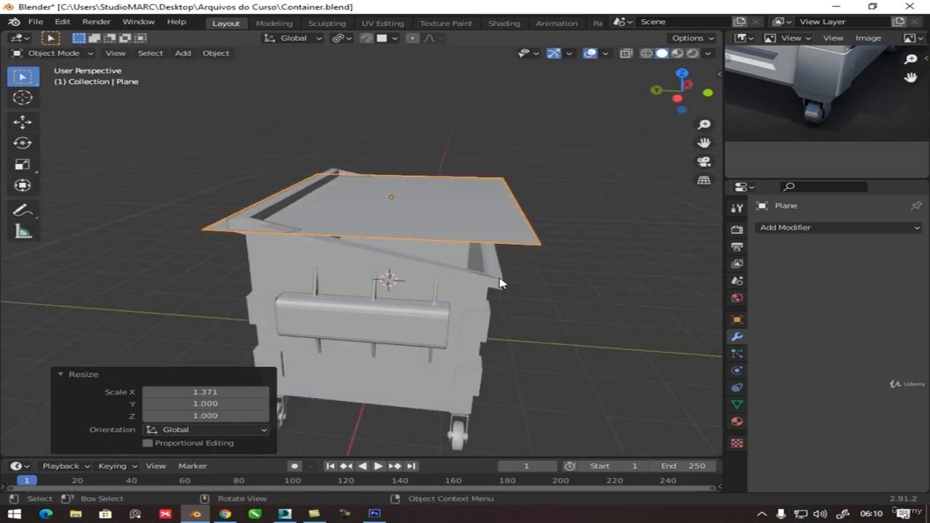
key(KP_3)
key(r)
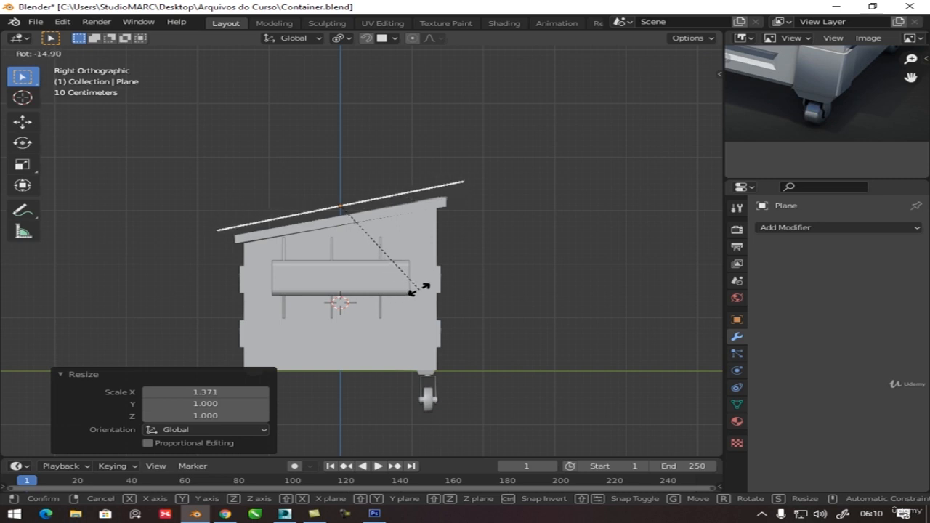
click(413, 293)
key(g)
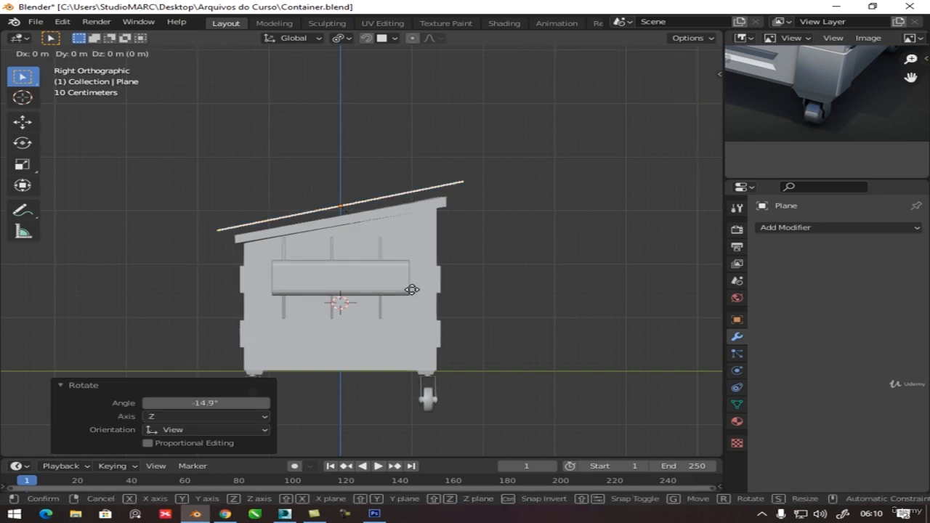
key(z)
key(z)
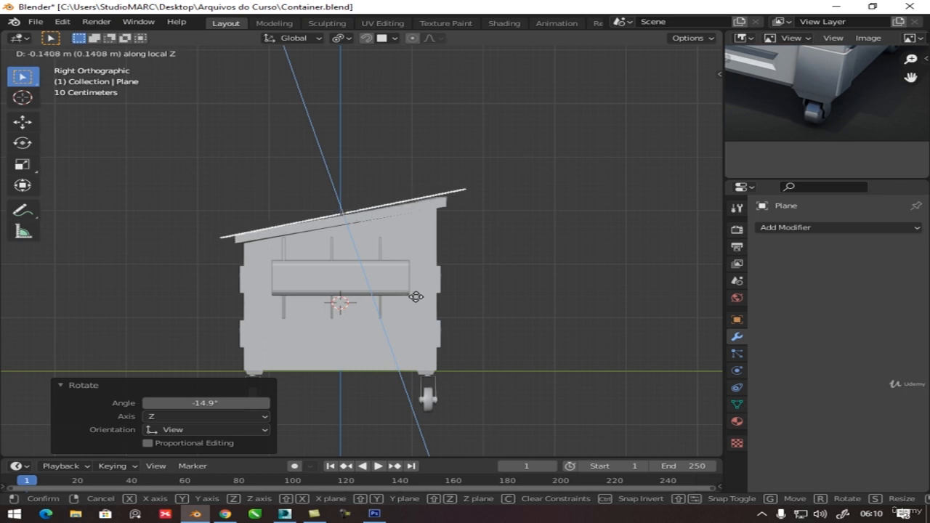
click(418, 300)
Refine the plane's tilt by about 0.72° and move it about -0.025 m along its local Z onto the rim.
scroll(334, 240, up, 2)
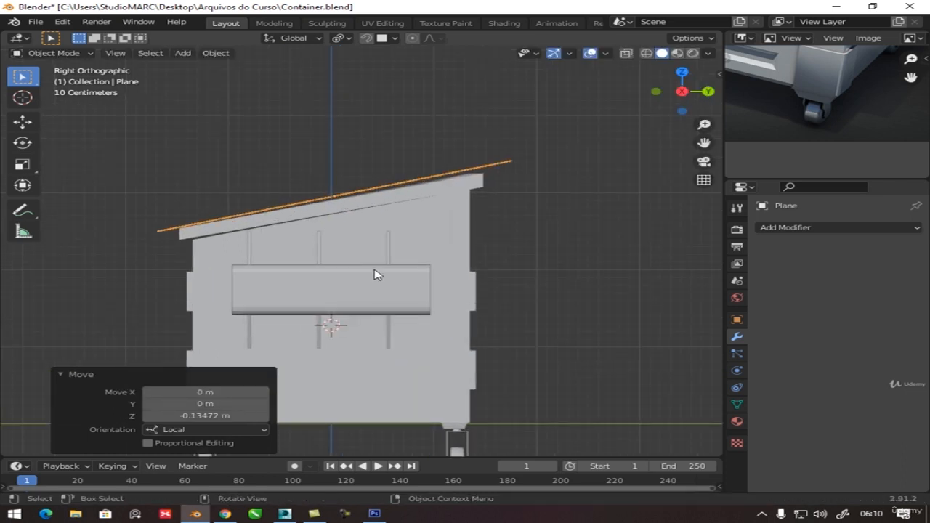
key(r)
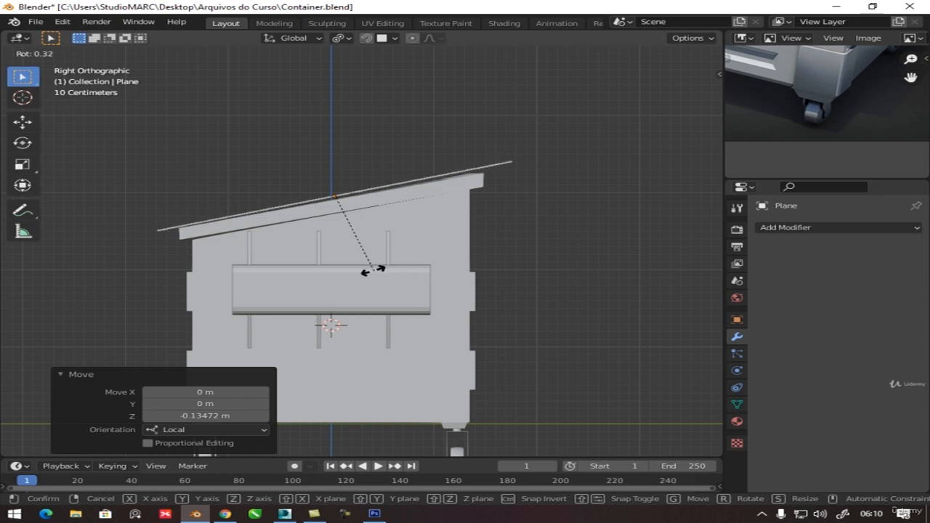
click(374, 274)
key(g)
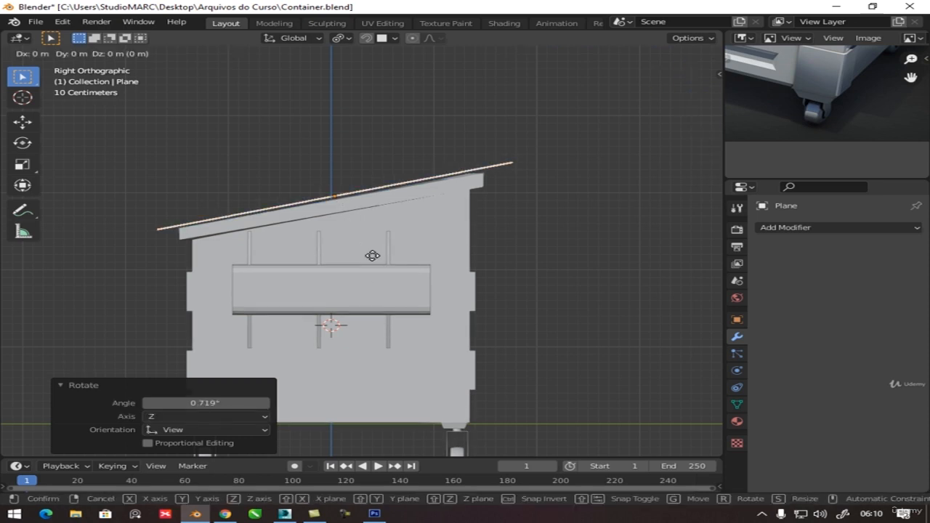
key(z)
key(z)
click(372, 256)
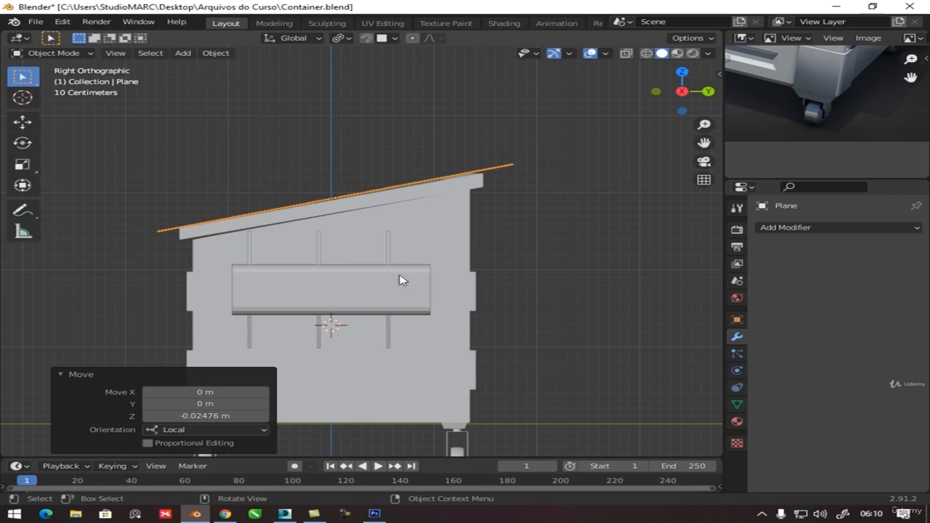
Fit the plane to the rim's outline by scaling it to about 0.887 along local Y and 0.991 along local X.
middle_drag(263, 182, 442, 264)
scroll(392, 233, down, 4)
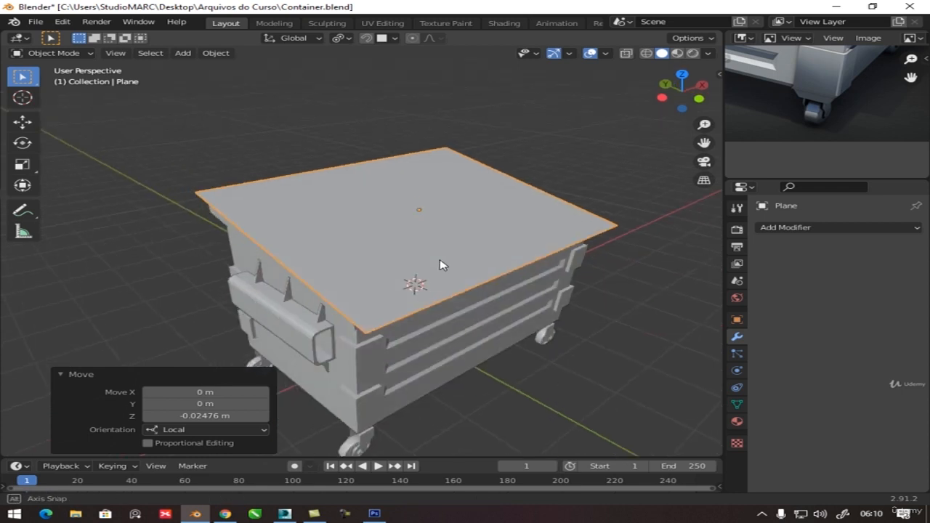
key(s)
key(y)
key(y)
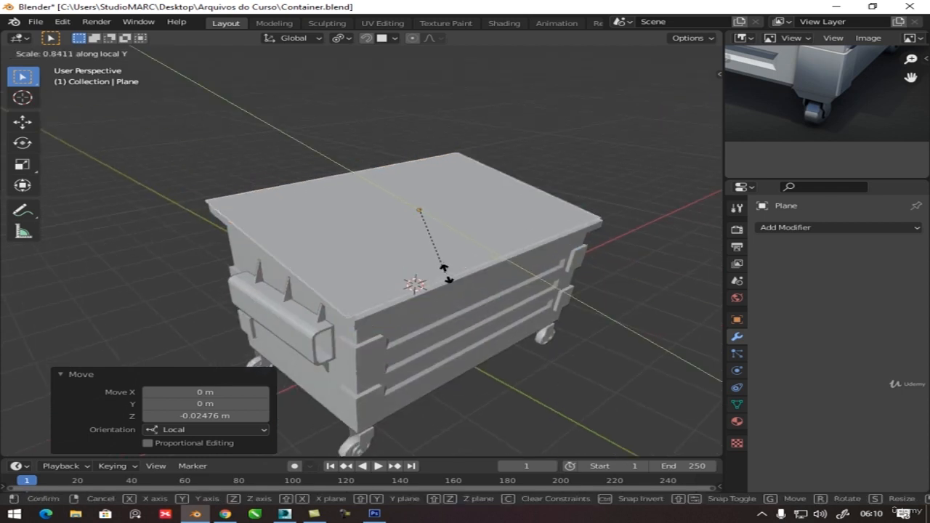
click(449, 279)
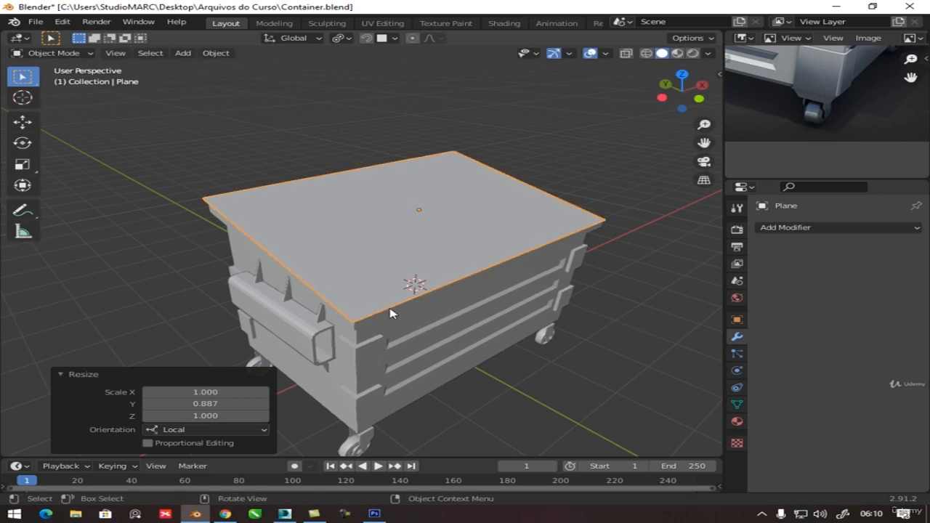
key(s)
key(x)
key(x)
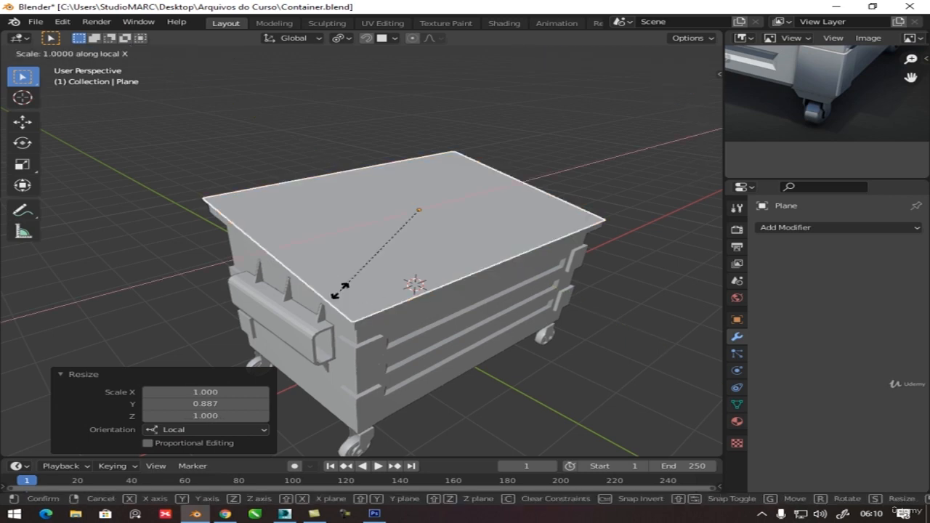
click(345, 293)
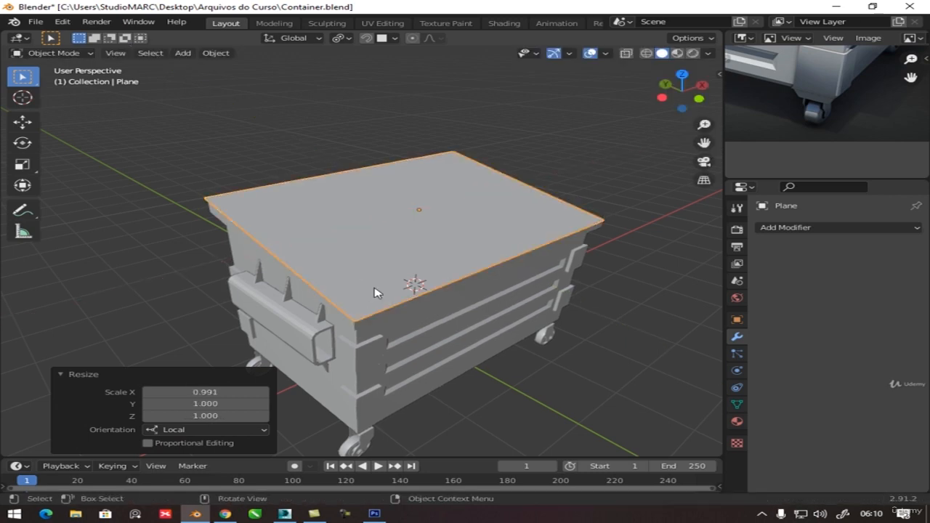
Enter Edit Mode on the plane and add one centred loop cut dividing its length into two halves.
key(Tab)
middle_drag(411, 284, 429, 264)
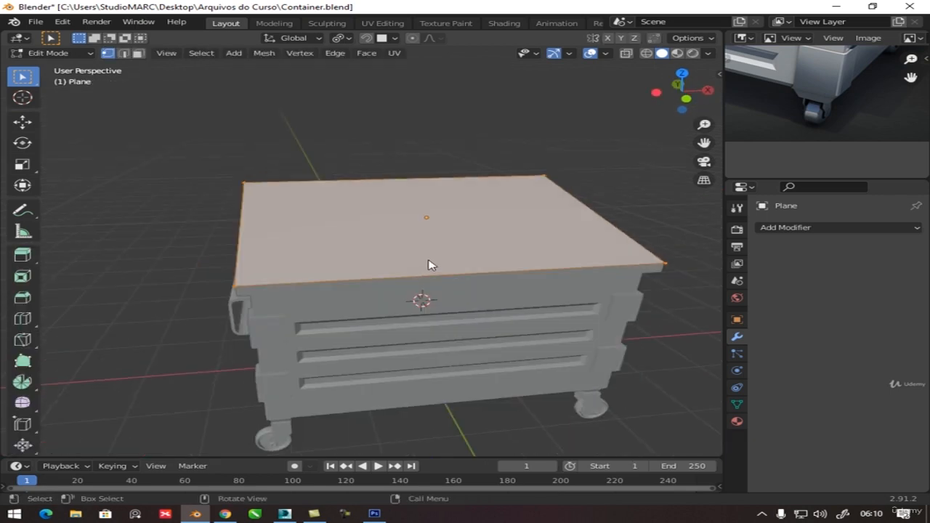
key(Tab)
key(Tab)
key(ctrl+r)
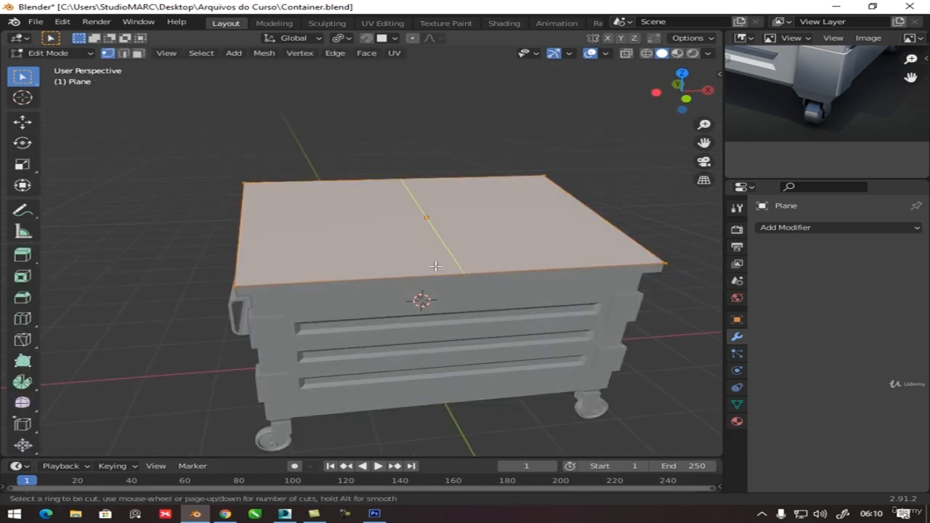
click(435, 266)
right_click(435, 266)
Delete the left half of the split plane, keeping only the right half, and return to Object Mode.
drag(219, 132, 297, 300)
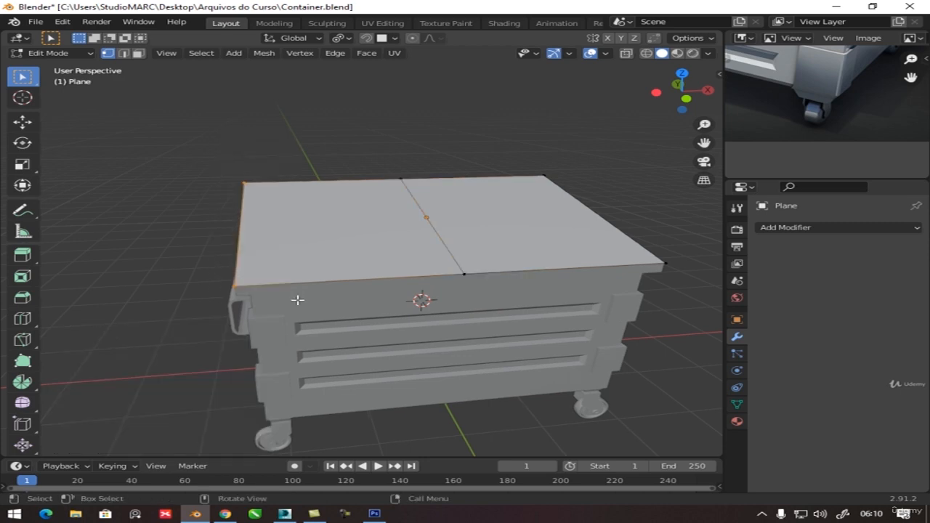
key(x)
key(Up)
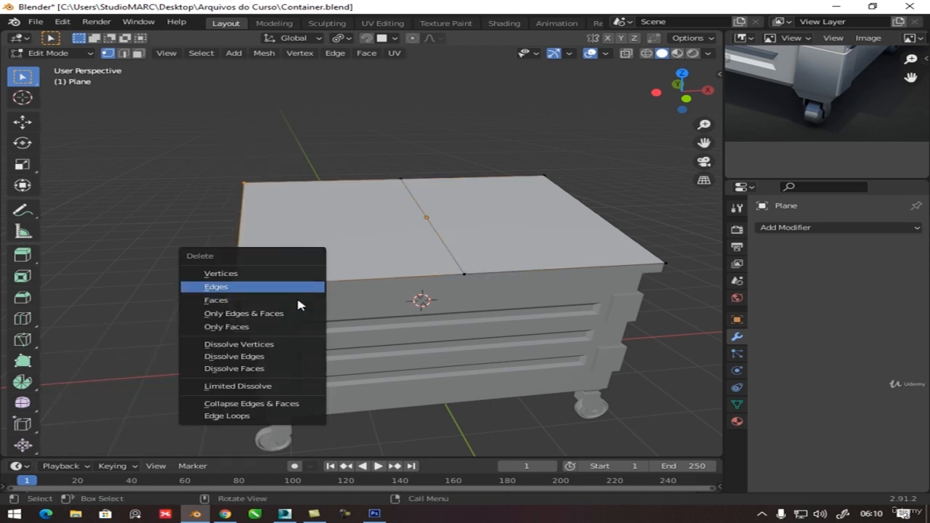
key(Return)
key(Tab)
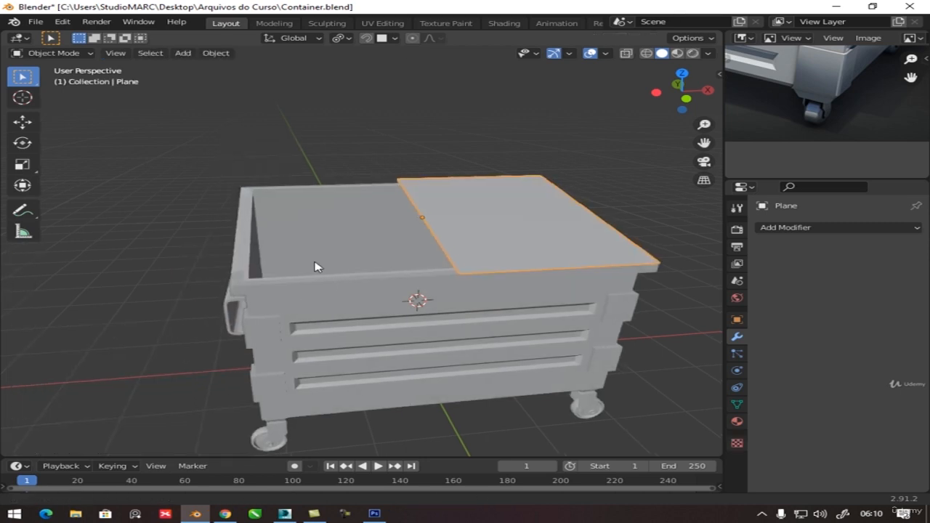
Apply the scale of the remaining half plane in Object Mode.
mouse_move(315, 264)
middle_down()
mouse_move(332, 242)
mouse_move(330, 286)
mouse_move(338, 249)
mouse_move(324, 274)
middle_up()
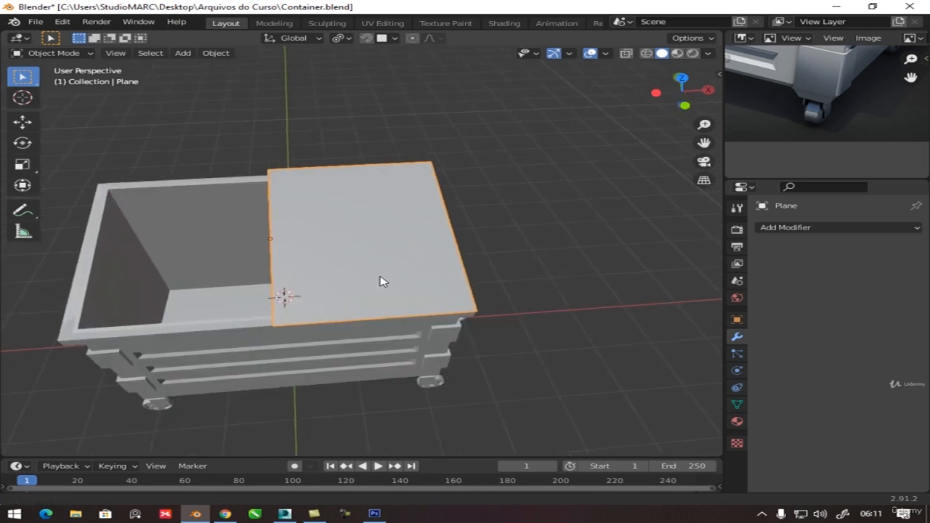
mouse_move(382, 281)
middle_down()
mouse_move(421, 288)
mouse_move(365, 274)
mouse_move(390, 280)
middle_up()
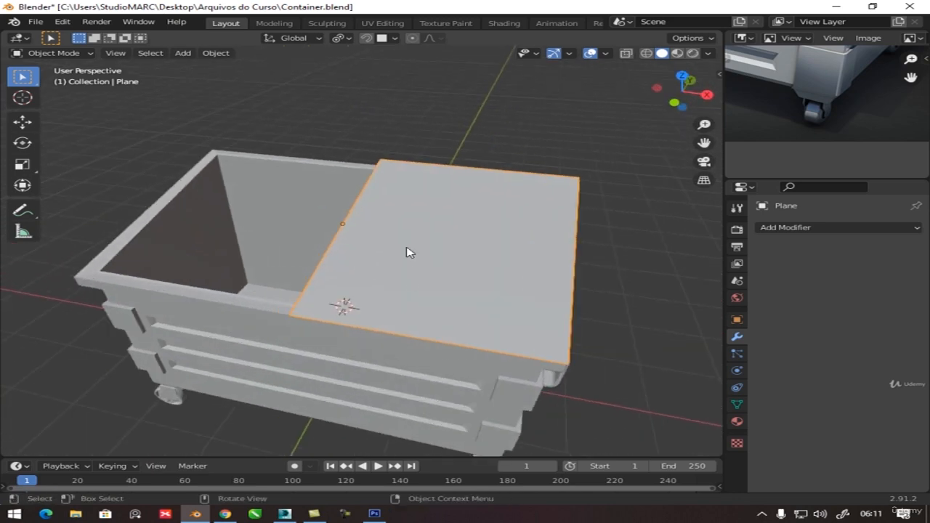
key(Tab)
key(Tab)
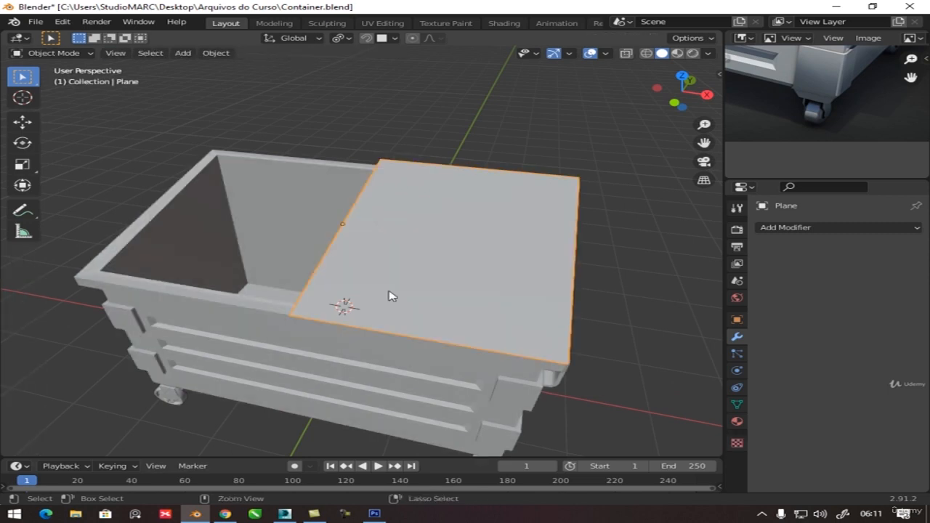
key(ctrl+a)
click(345, 283)
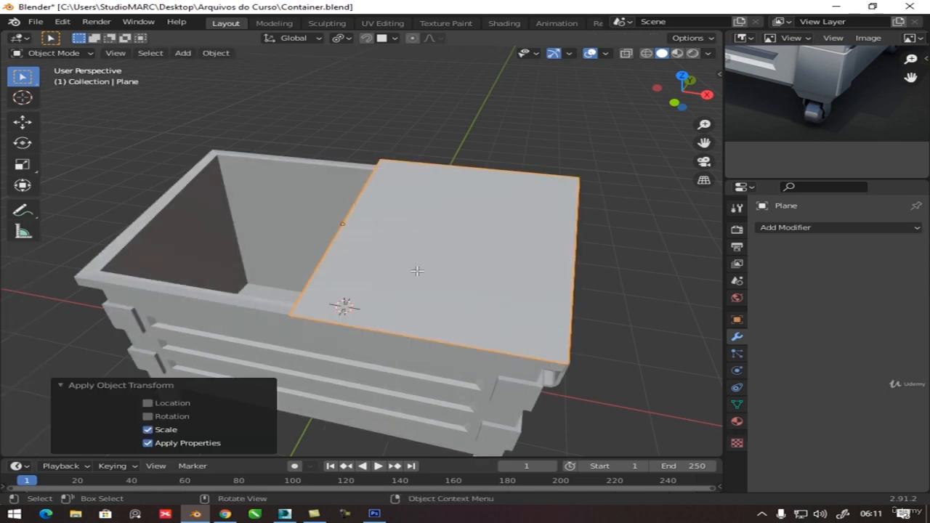
In Edit Mode, extrude the whole half plane about 0.123 m upward along global Z to give the lid thickness.
key(Tab)
middle_drag(363, 291, 326, 264)
key(a)
key(g)
key(z)
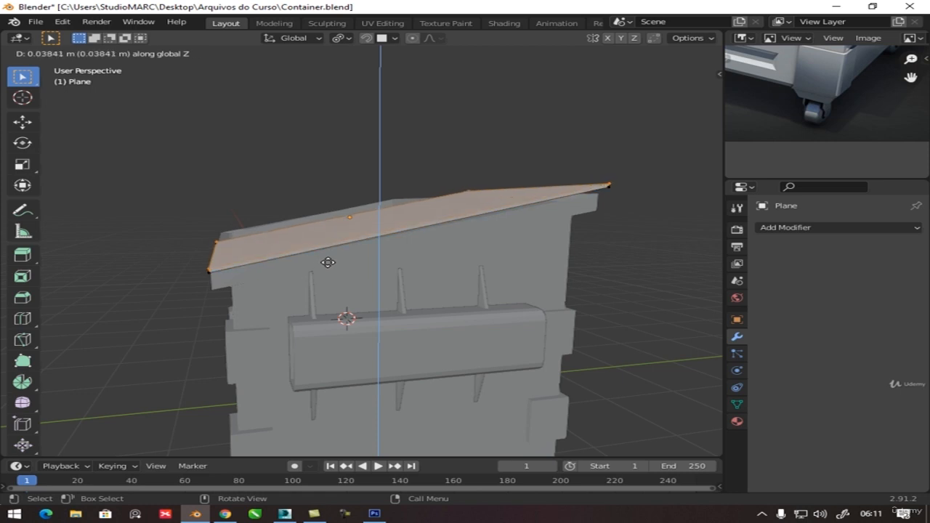
key(z)
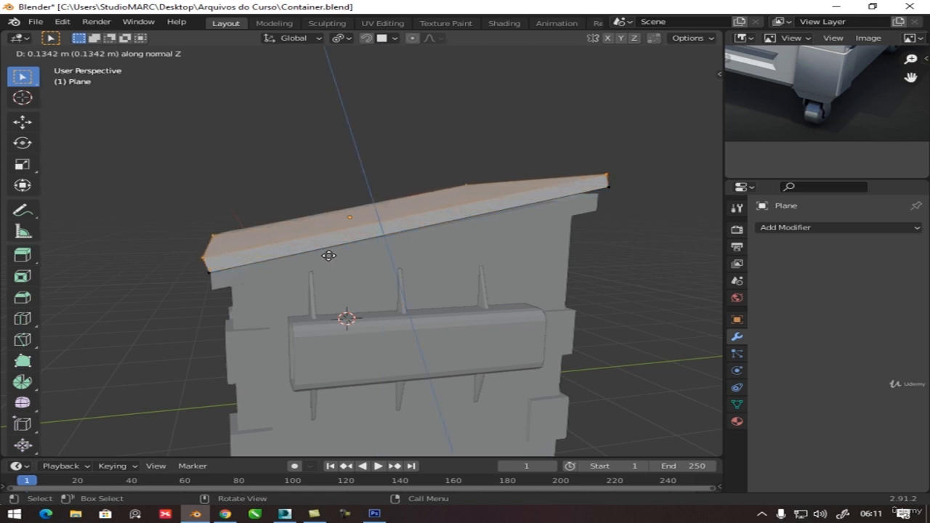
key(z)
key(z)
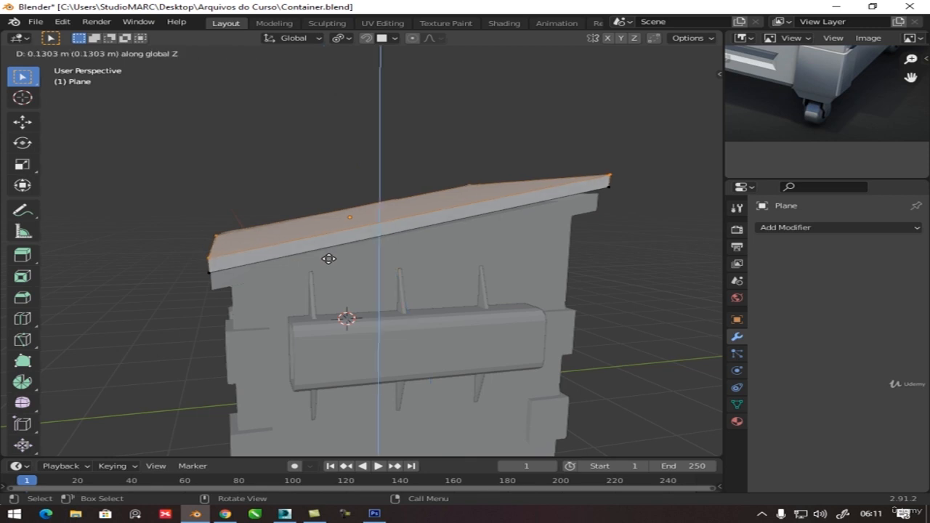
click(327, 257)
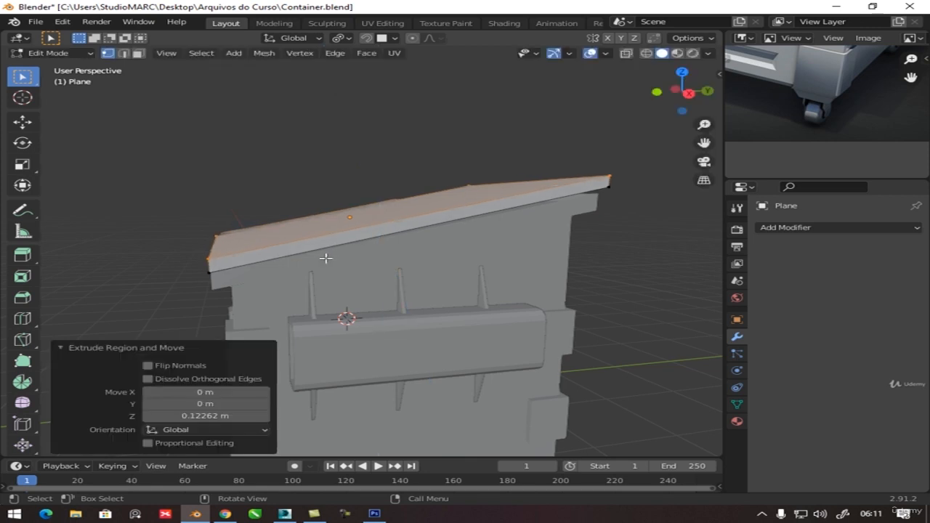
Add seven evenly spaced, centred loop cuts running front to back across the lid.
middle_drag(327, 257, 425, 276)
key(ctrl+r)
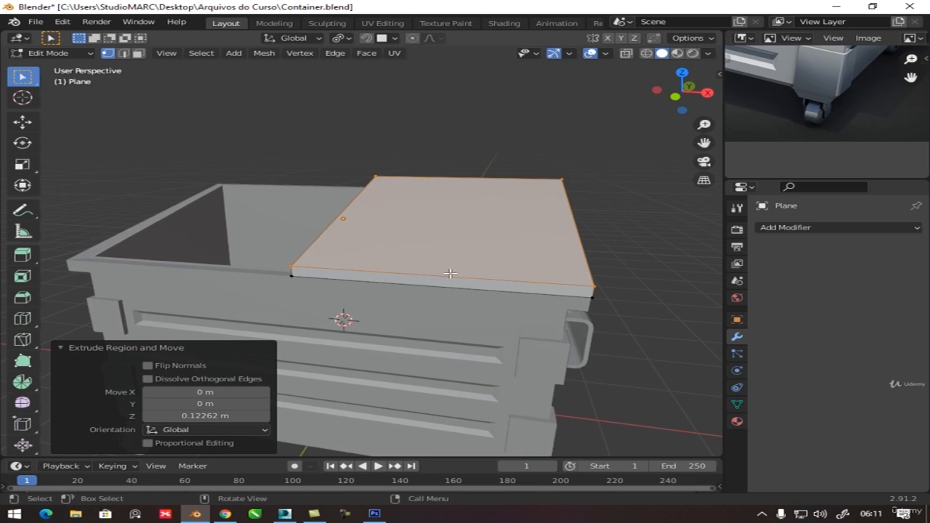
scroll(448, 273, up, 5)
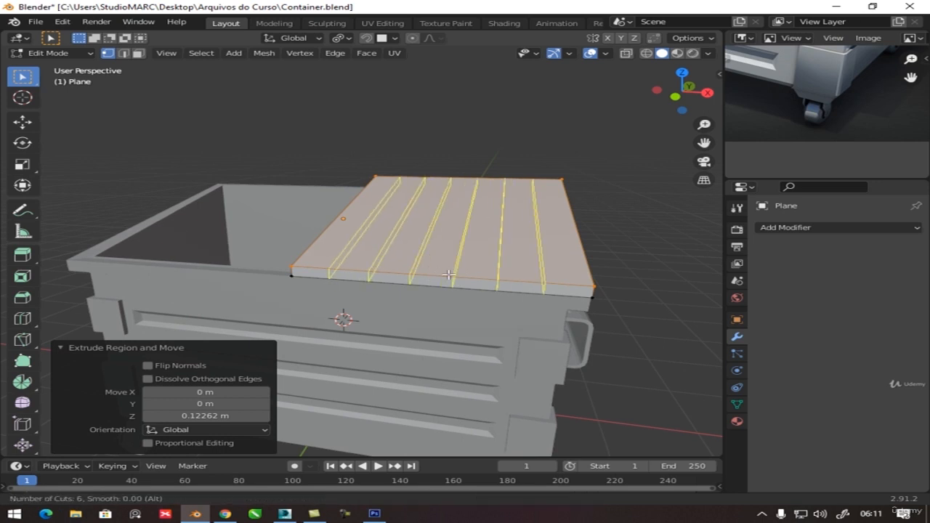
scroll(448, 274, up, 1)
click(448, 273)
right_click(448, 274)
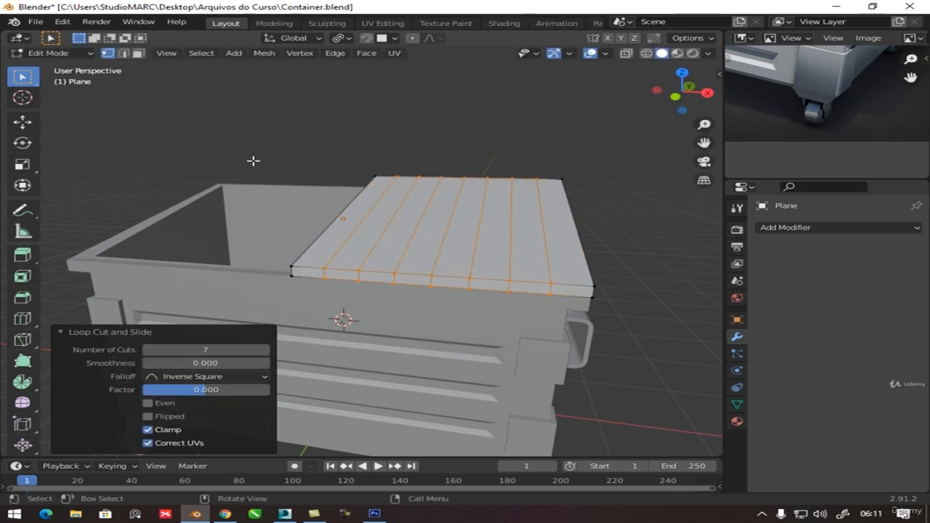
click(138, 54)
click(327, 236)
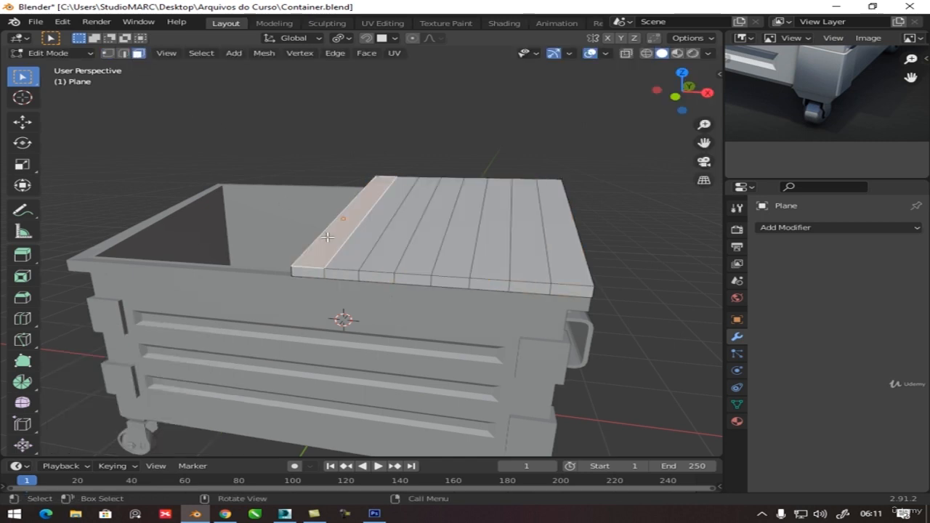
shift+click(388, 244)
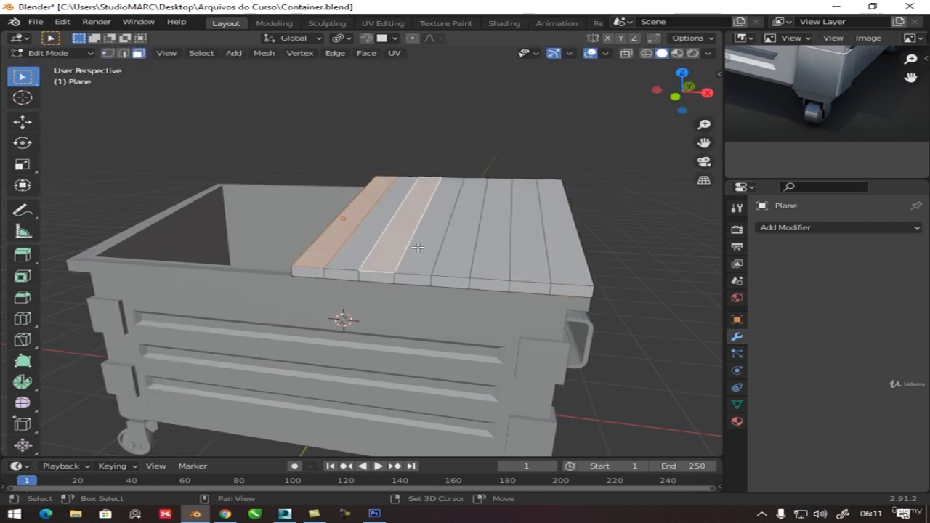
shift+click(468, 248)
shift+click(536, 247)
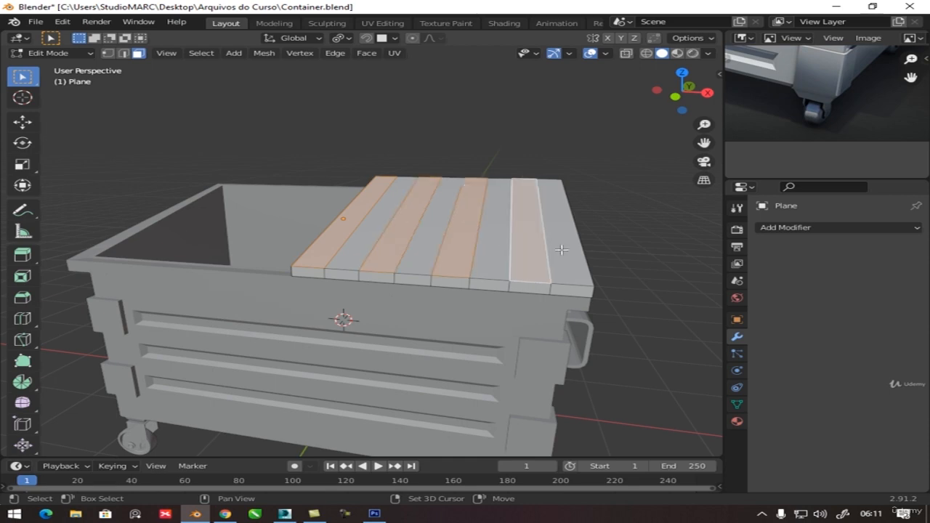
middle_drag(561, 250, 488, 297)
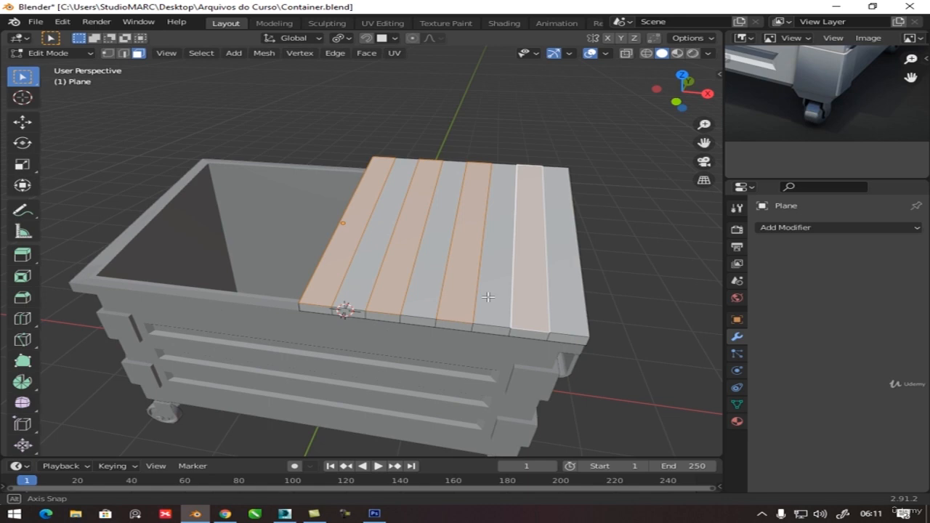
Bevel every other front-to-back edge loop on the lid, four in total, with one segment and a width of about 0.141 m.
scroll(802, 105, down, 3)
middle_drag(809, 80, 807, 153)
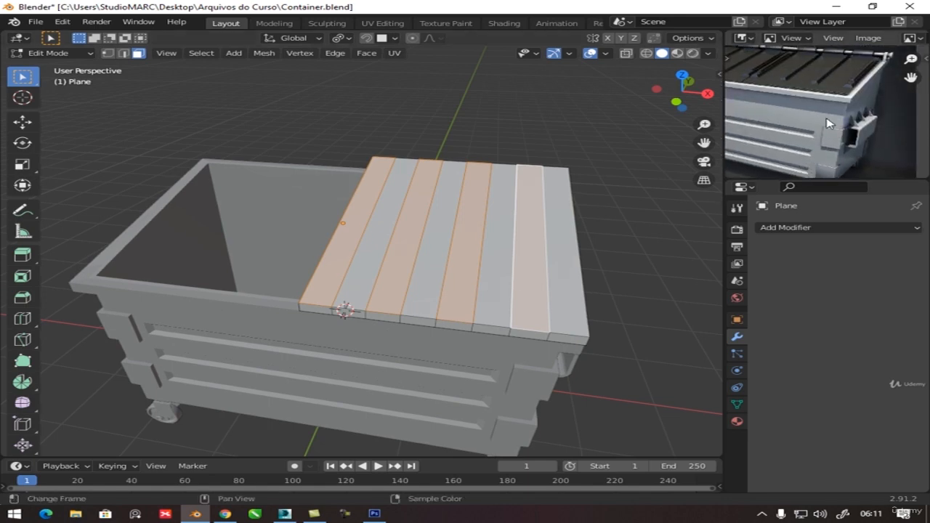
middle_drag(826, 123, 837, 155)
scroll(833, 148, up, 2)
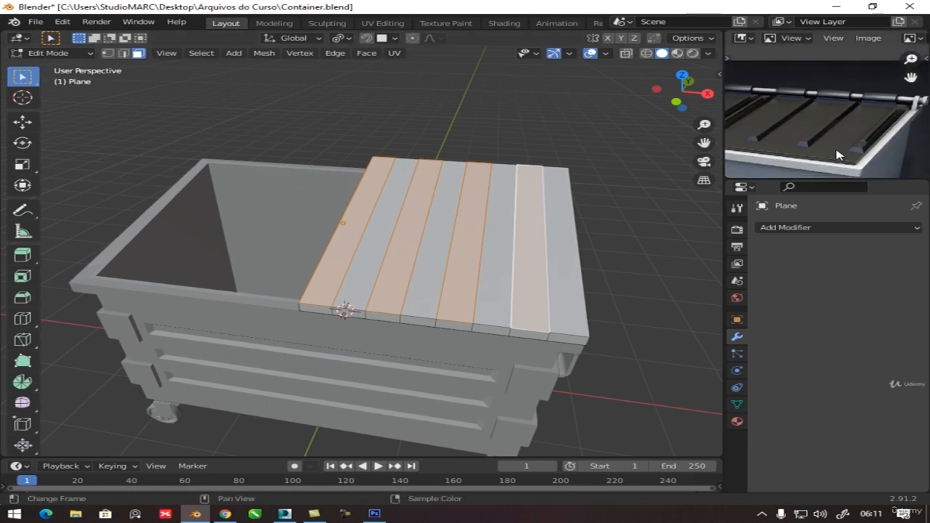
click(546, 257)
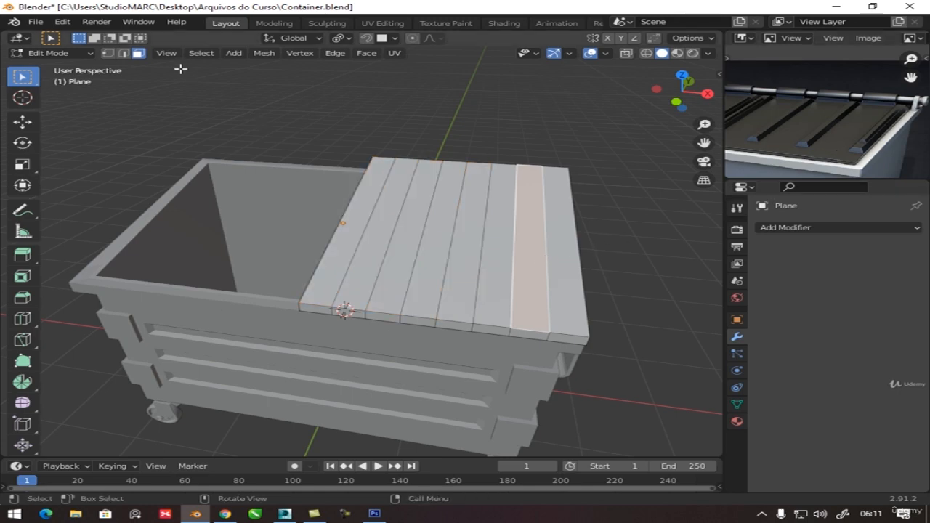
click(122, 53)
alt+click(550, 264)
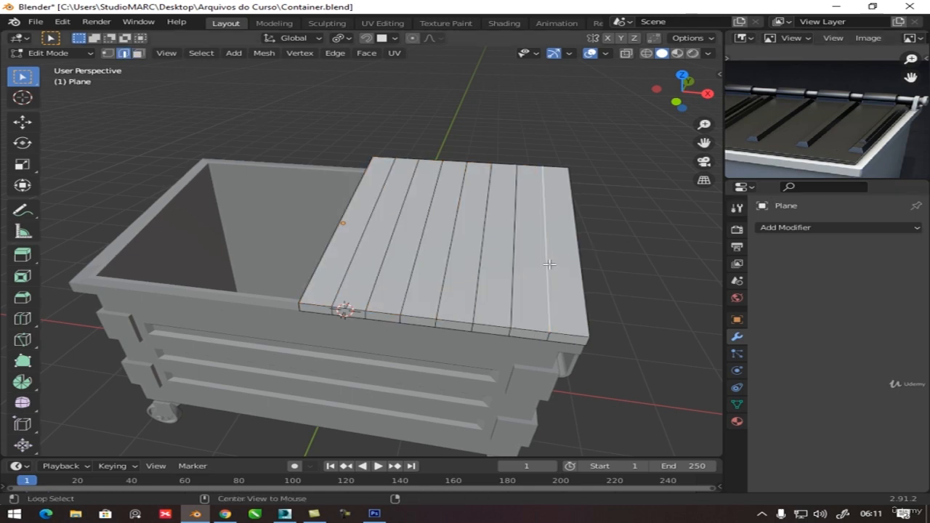
alt+shift+click(481, 269)
alt+shift+click(414, 270)
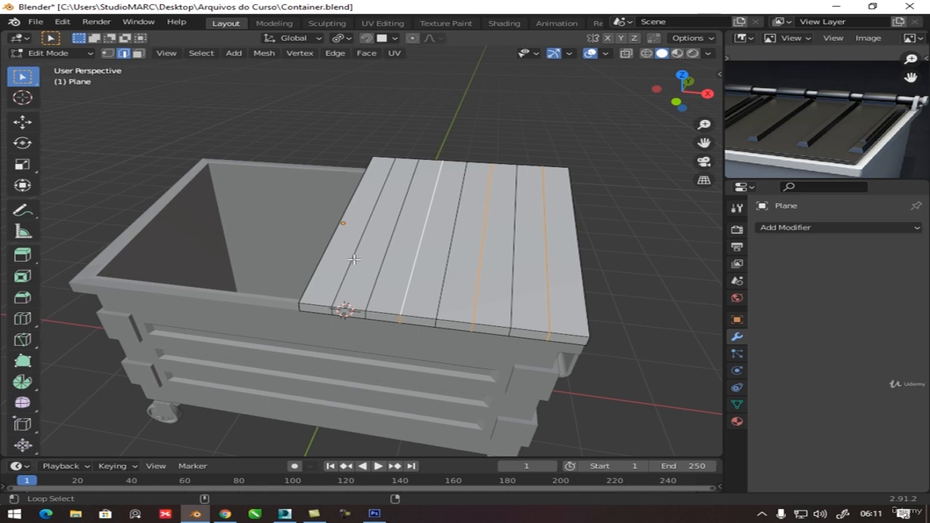
alt+shift+click(354, 260)
key(ctrl+b)
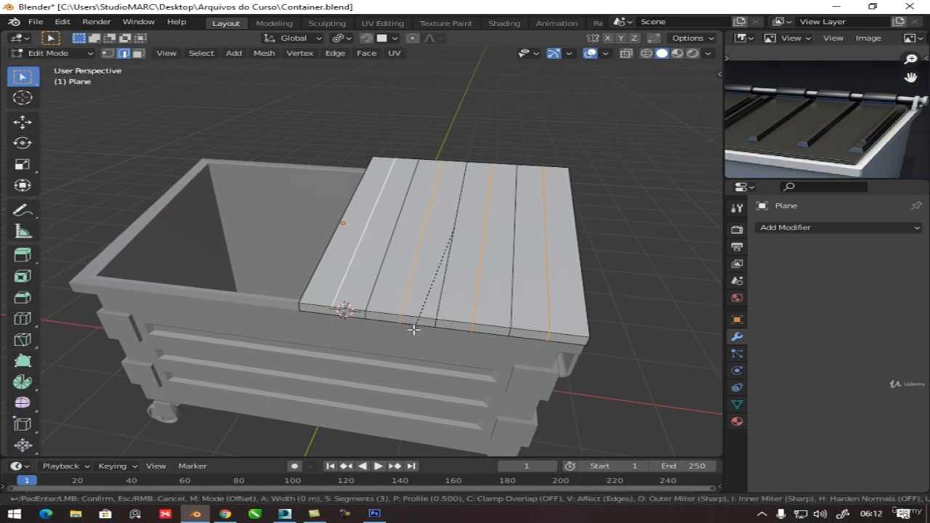
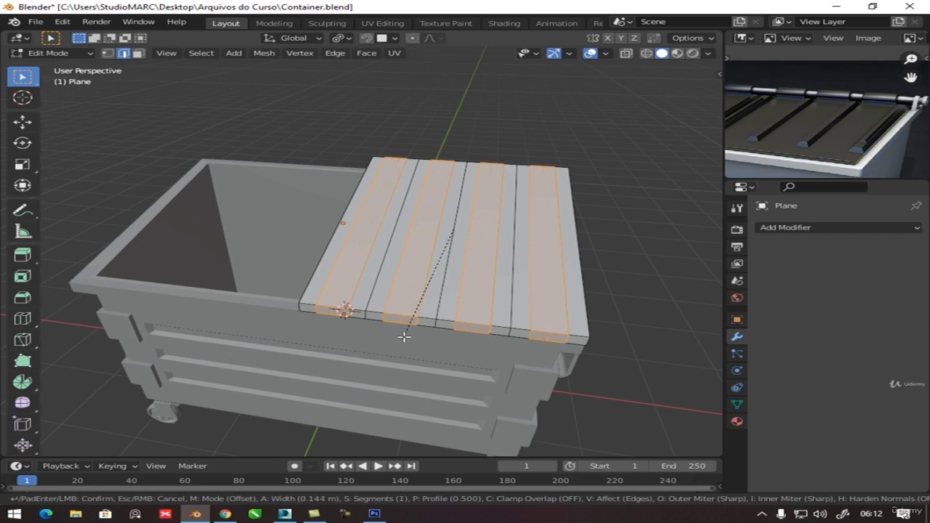
click(405, 336)
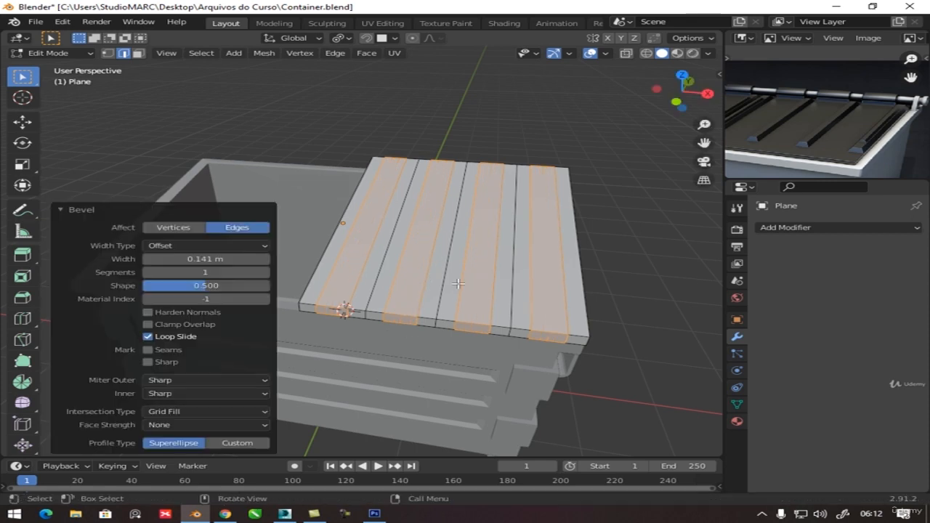
Add one loop cut across all the lid's strips and slide it toward the front edge with a factor of about 0.634.
click(138, 53)
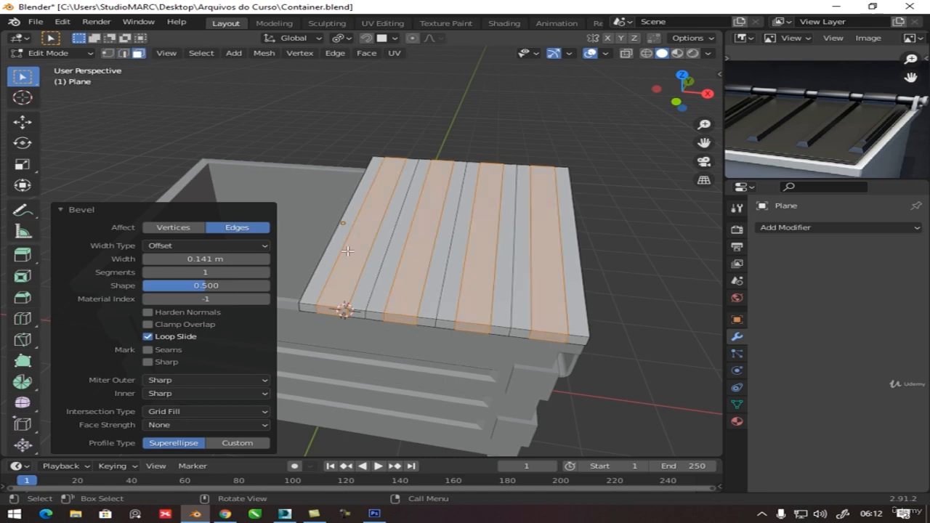
key(ctrl+r)
click(348, 285)
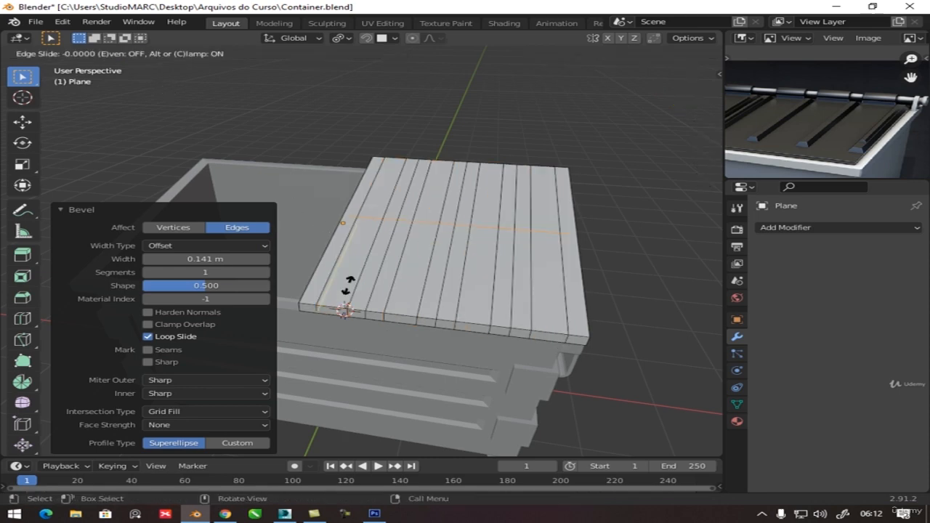
click(315, 328)
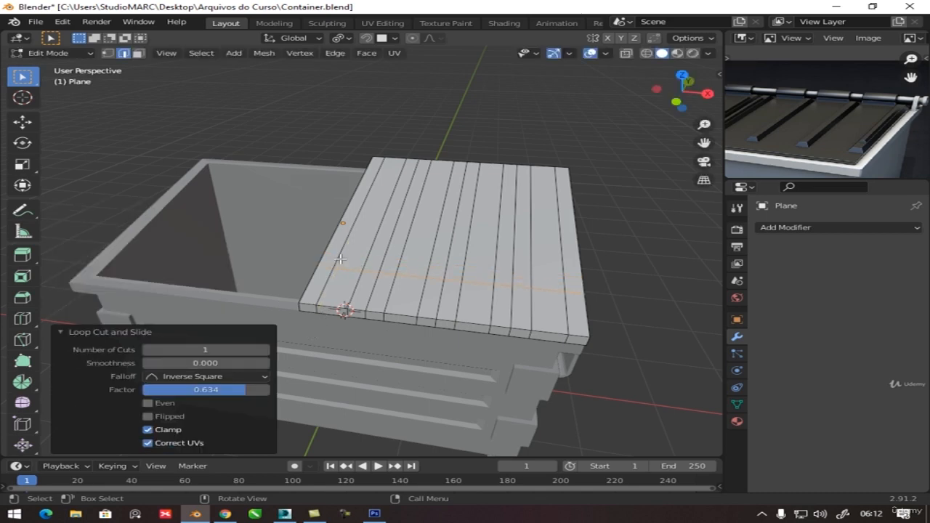
click(138, 53)
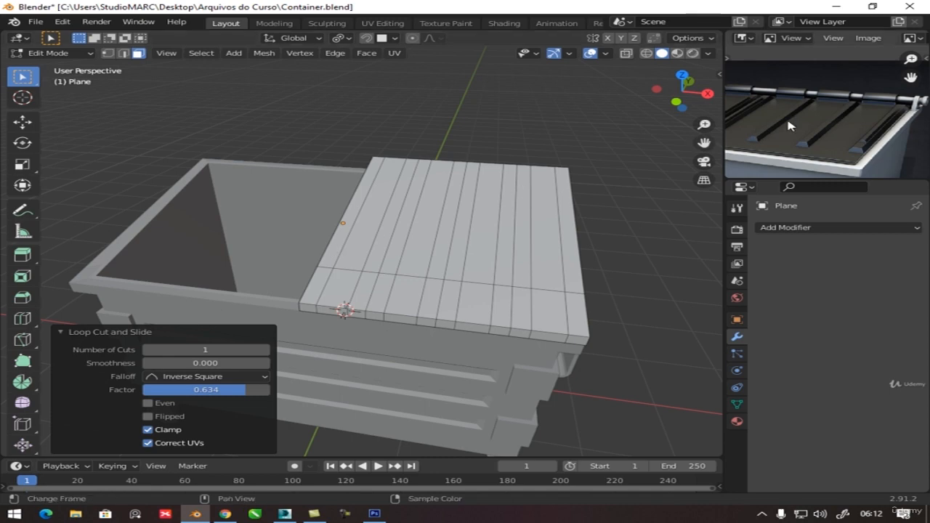
middle_drag(823, 133, 786, 122)
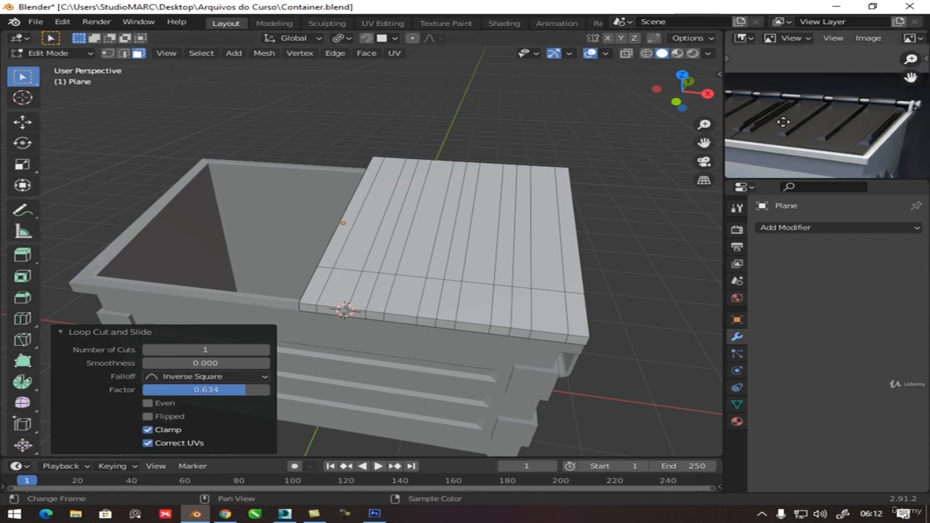
click(328, 257)
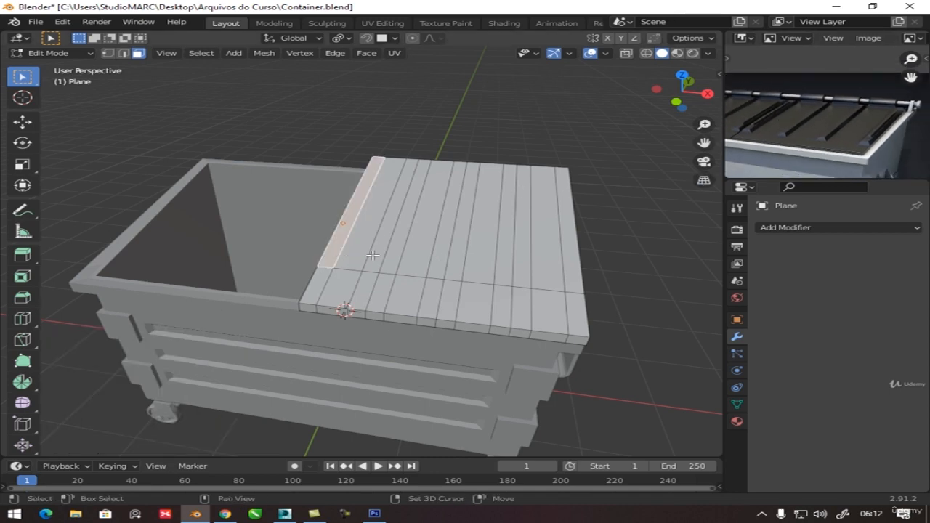
shift+click(373, 256)
shift+click(447, 236)
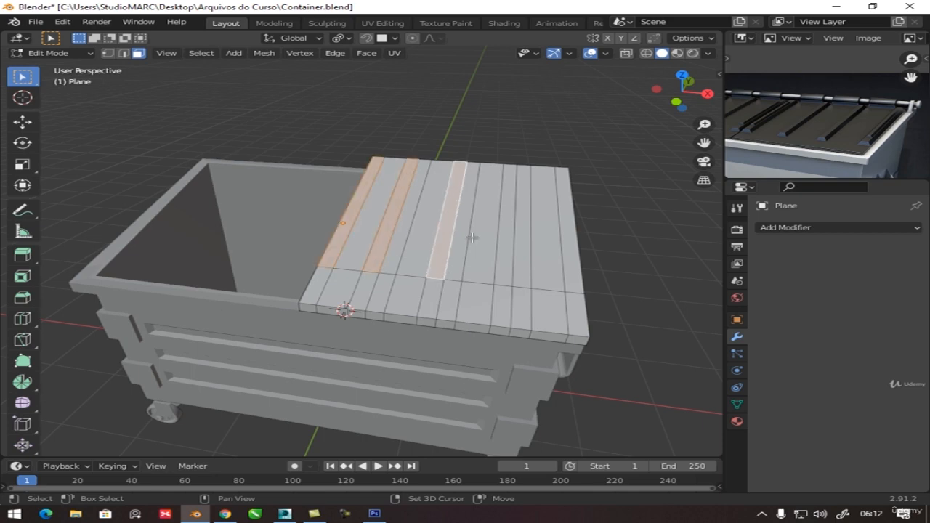
shift+click(521, 258)
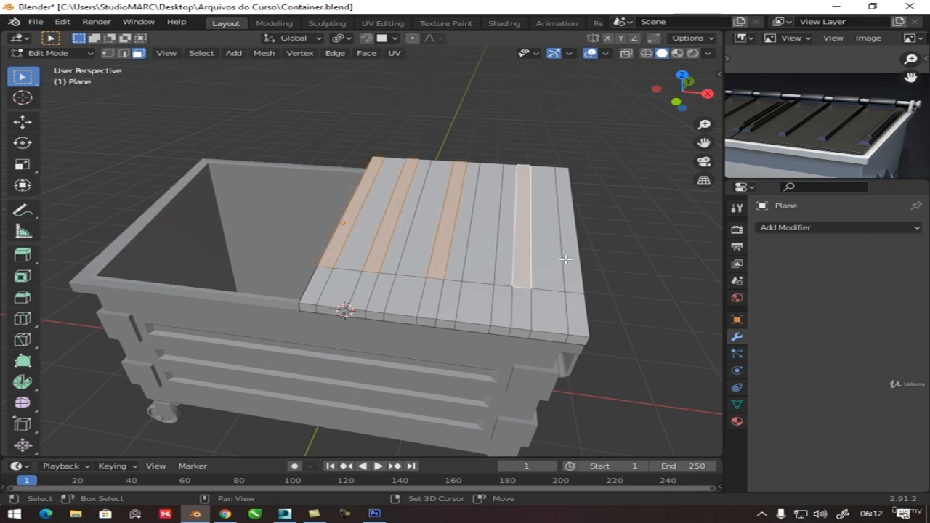
shift+click(568, 259)
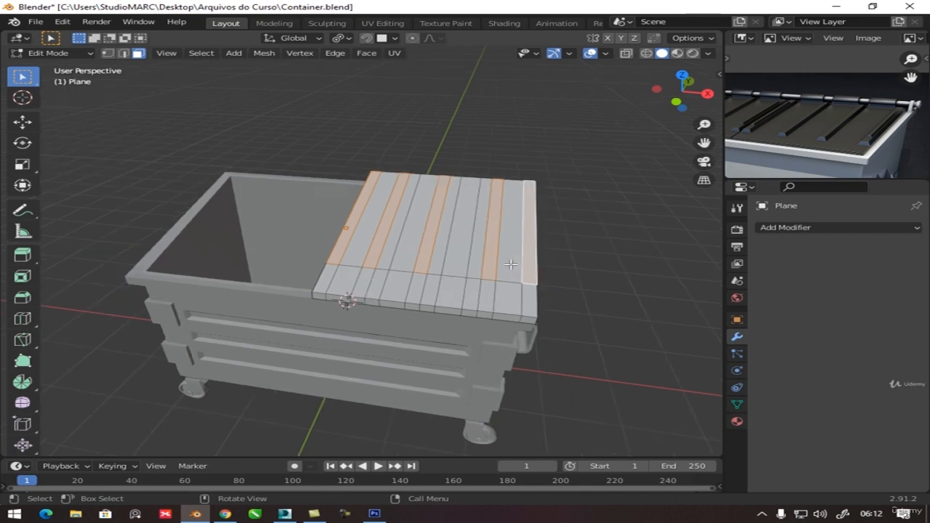
Add one loop cut across all the lid's strips and slide it toward the back edge with a factor of about -0.753.
middle_drag(528, 239, 428, 247)
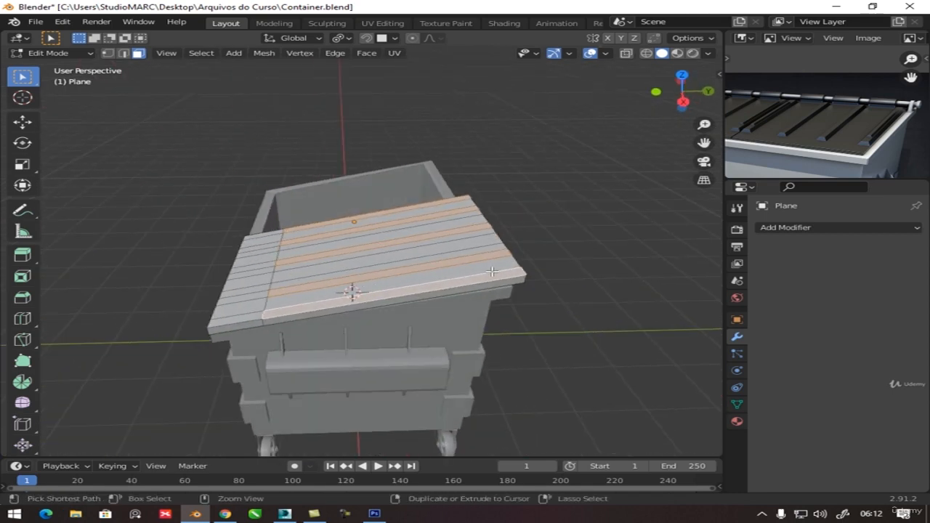
key(ctrl+r)
click(492, 270)
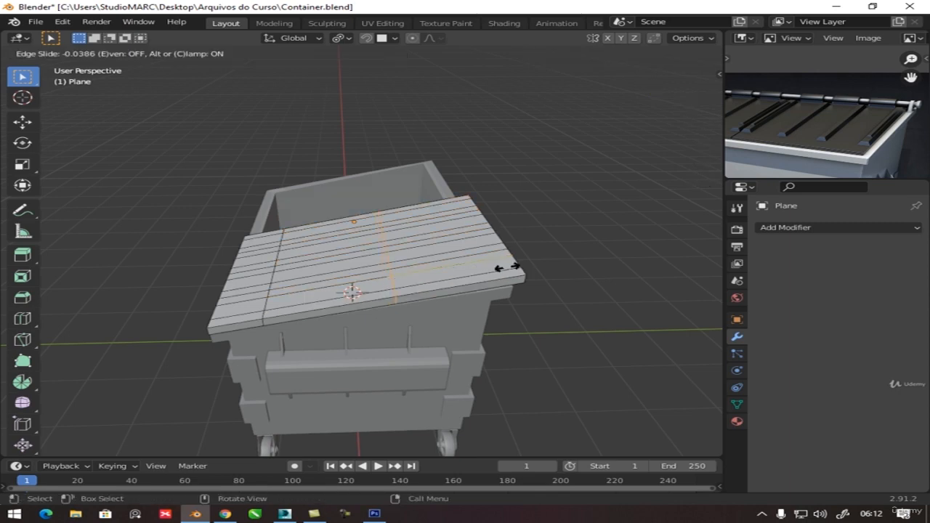
click(588, 254)
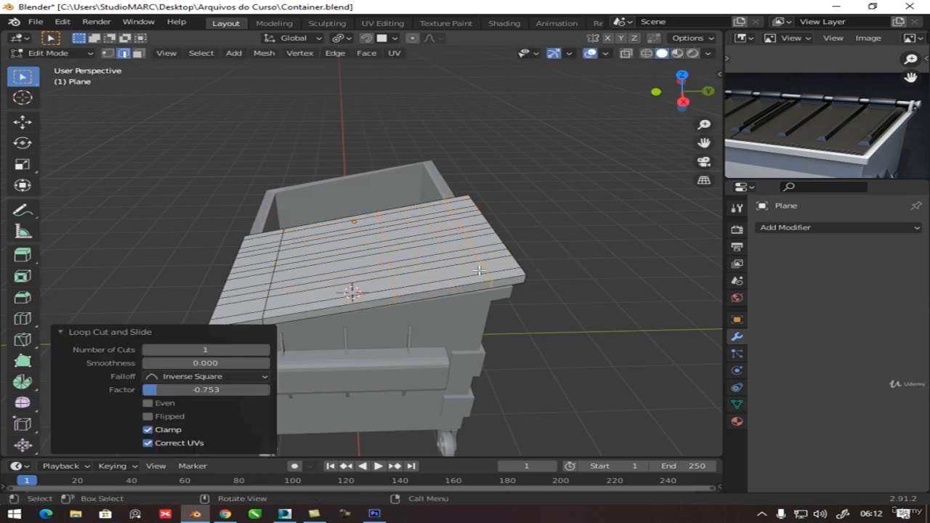
Inset the five narrow strip faces between the two cross cuts with a thickness of 0.03861 m and a depth of 0.061 m to raise ribs.
click(138, 53)
middle_drag(290, 210, 436, 240)
click(354, 240)
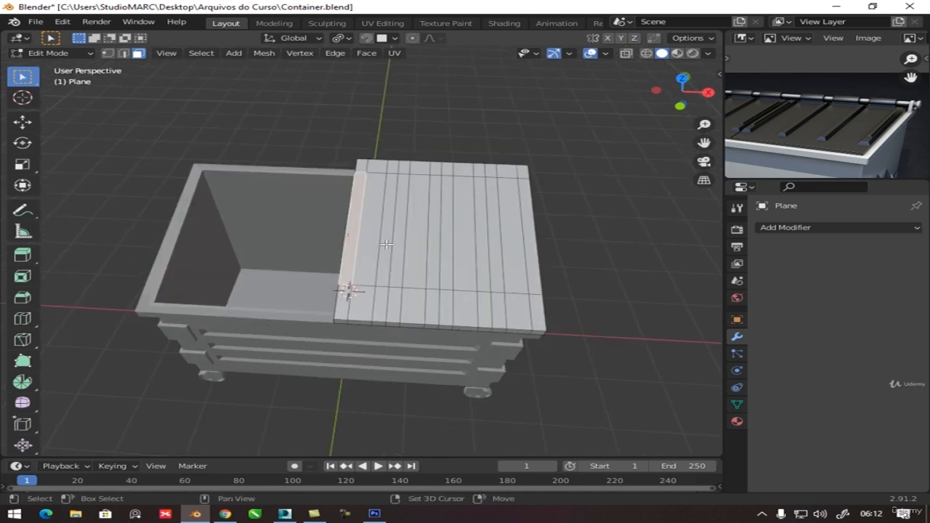
shift+click(386, 244)
shift+click(433, 244)
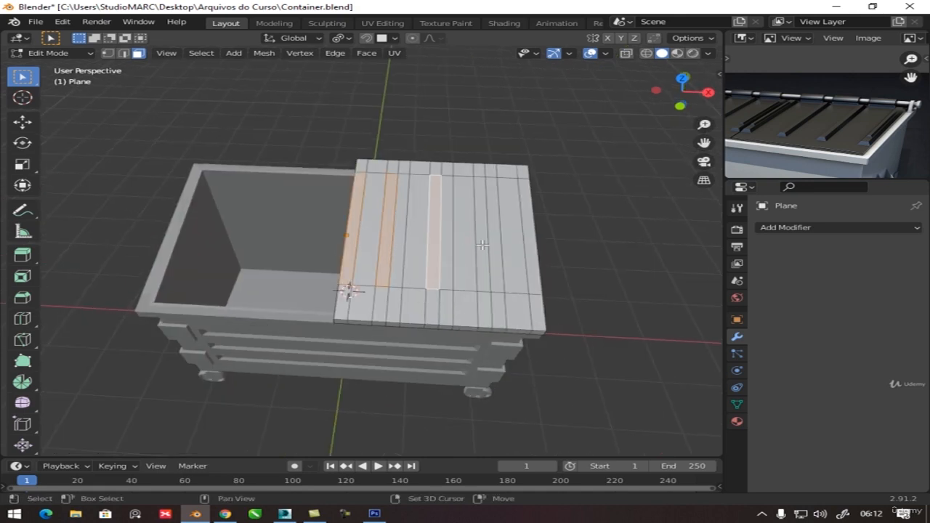
shift+click(483, 244)
shift+click(525, 244)
middle_drag(503, 252, 425, 231)
scroll(458, 296, up, 3)
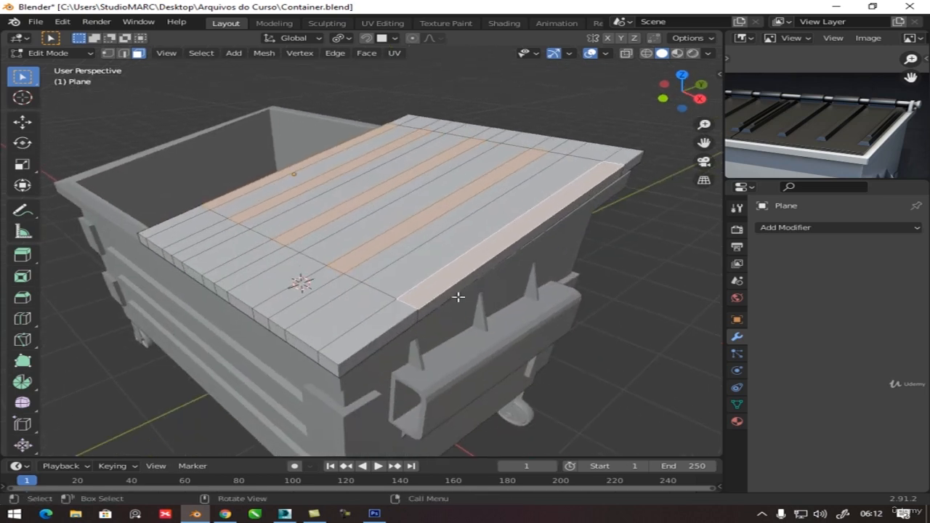
key(i)
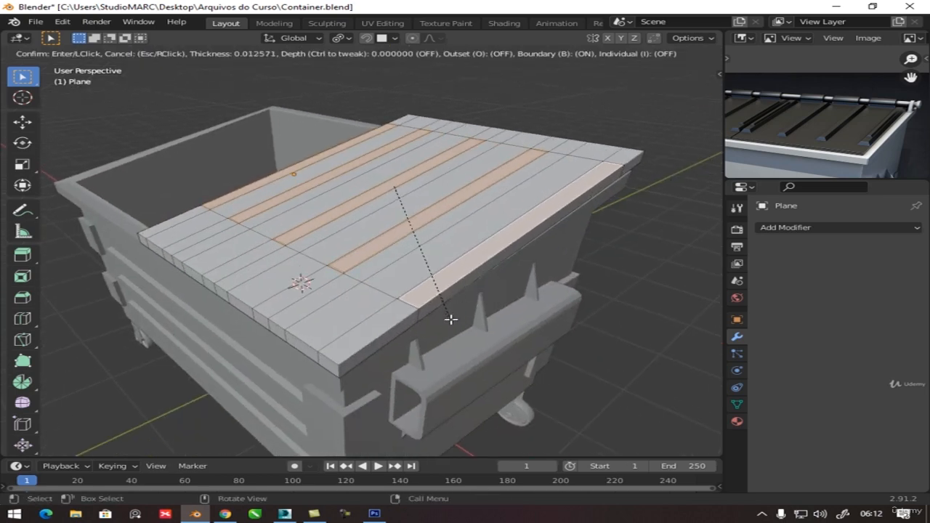
click(450, 318)
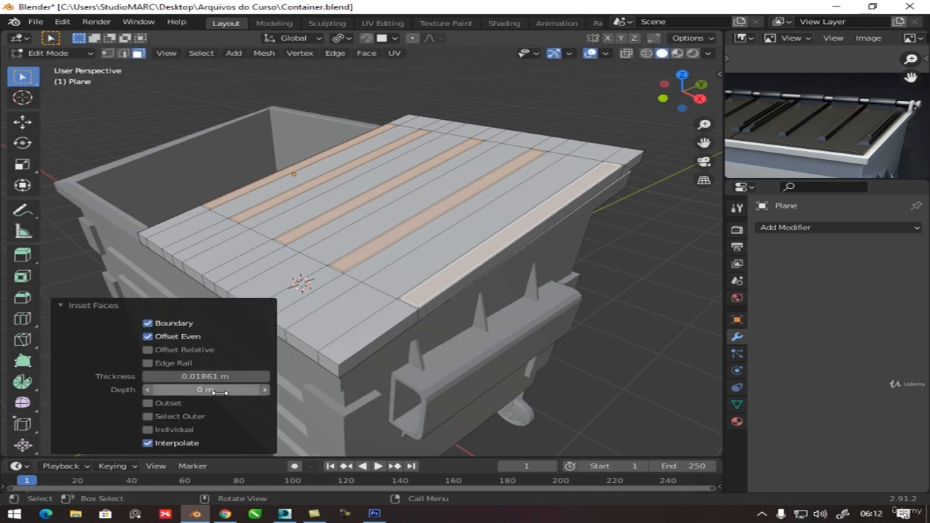
drag(206, 389, 247, 389)
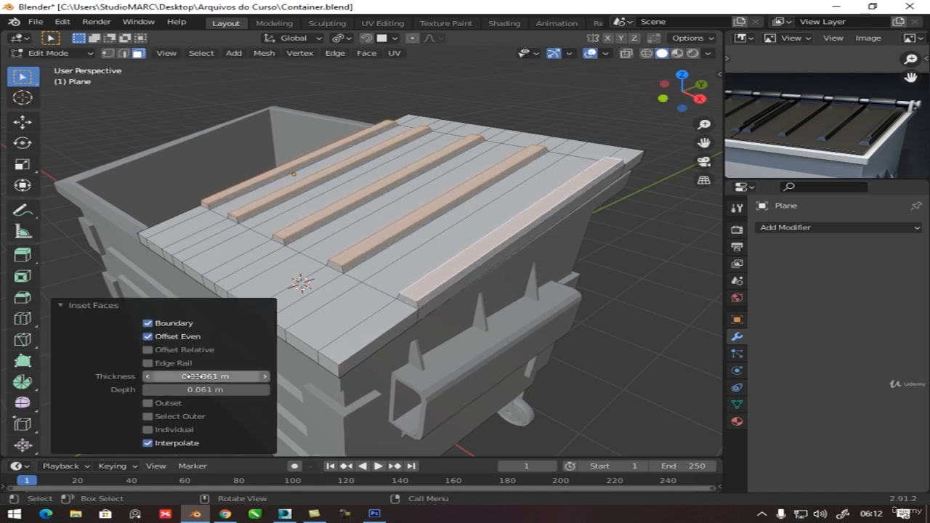
drag(190, 376, 206, 376)
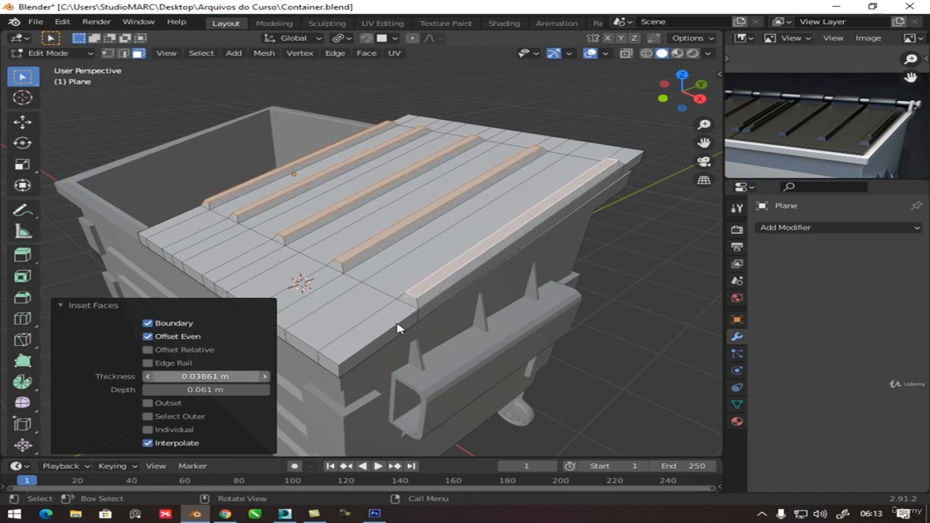
Add one loop cut across the lid and its ribs and slide it toward the ribs' front ends with a factor of about -0.723.
key(ctrl+r)
click(433, 285)
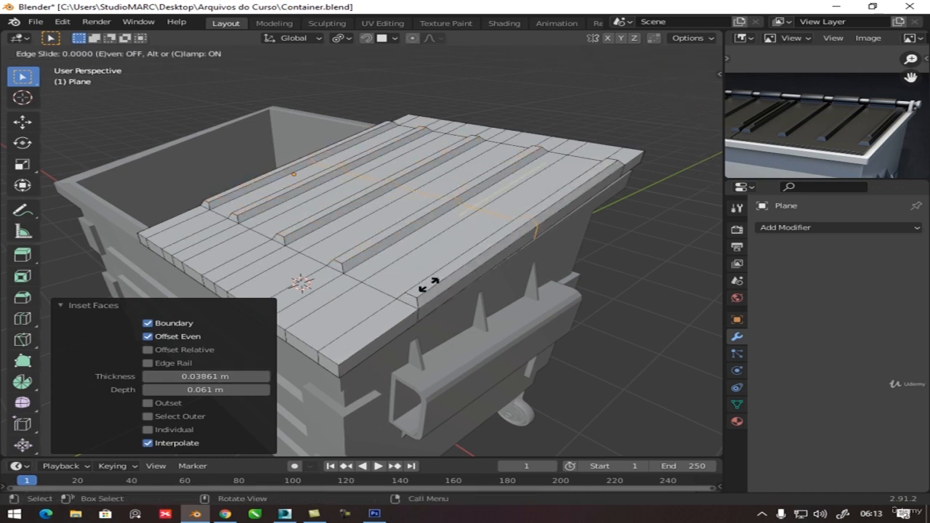
click(365, 331)
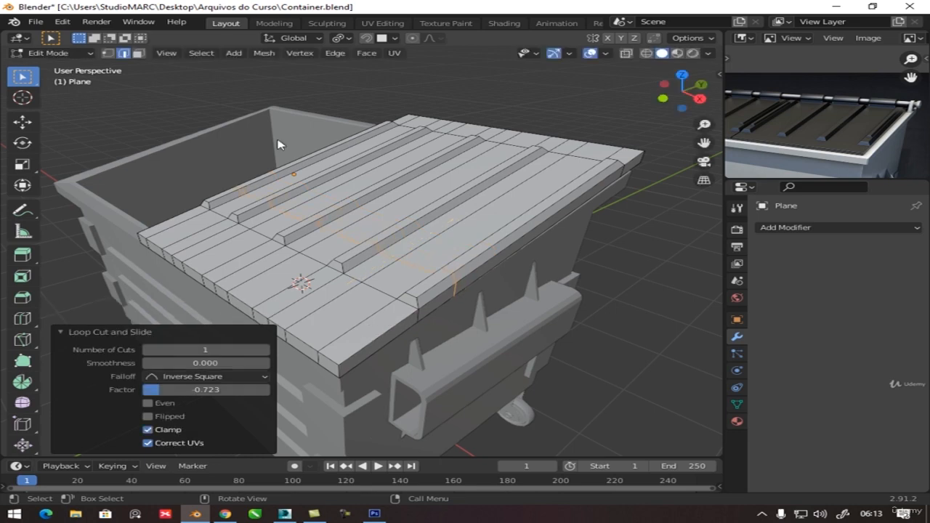
Inset the long top faces of the two outermost ribs with a thickness of about 0.02473 m and increase the depth to raise them.
click(138, 54)
click(456, 260)
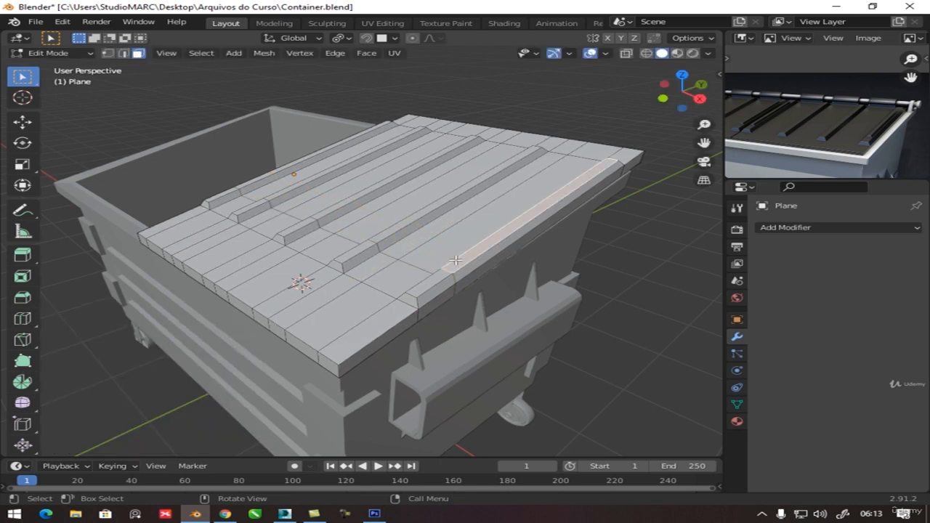
shift+click(251, 181)
middle_drag(271, 201, 352, 217)
key(i)
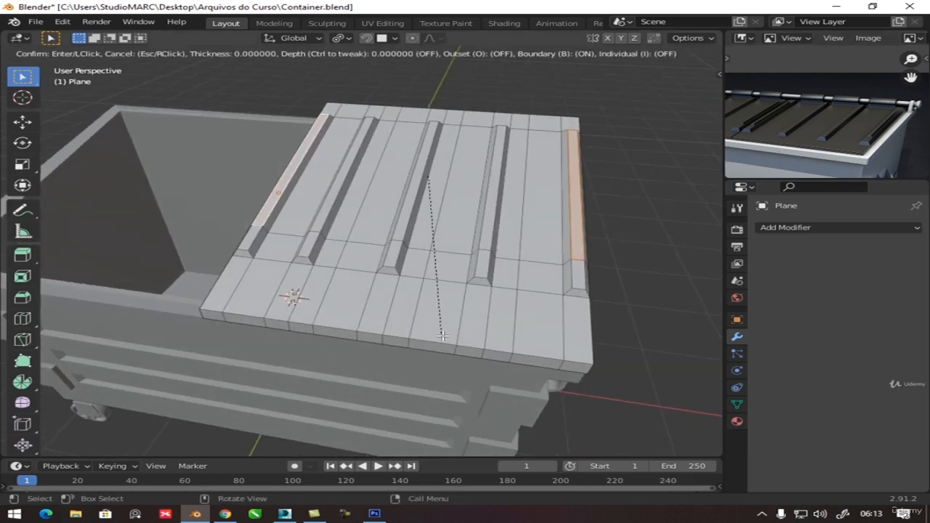
click(443, 334)
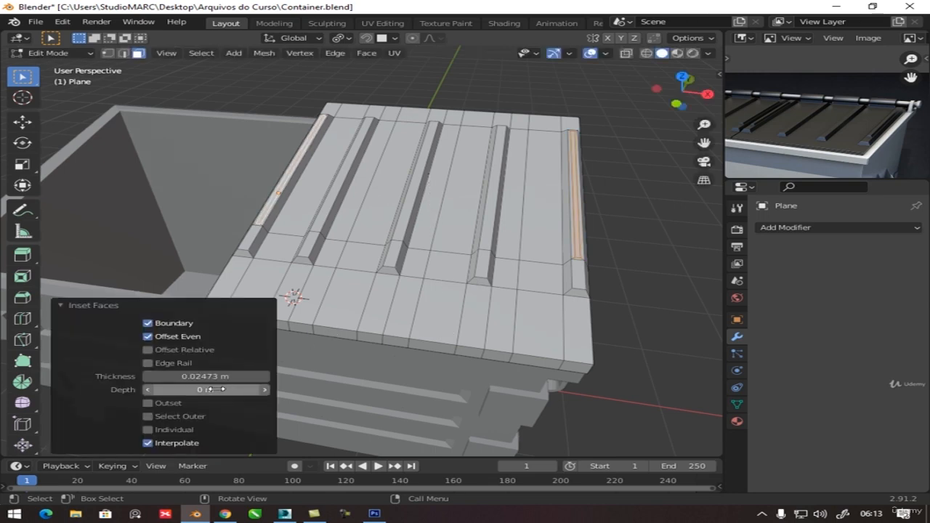
drag(222, 389, 245, 389)
middle_drag(461, 260, 379, 249)
key(Tab)
key(Tab)
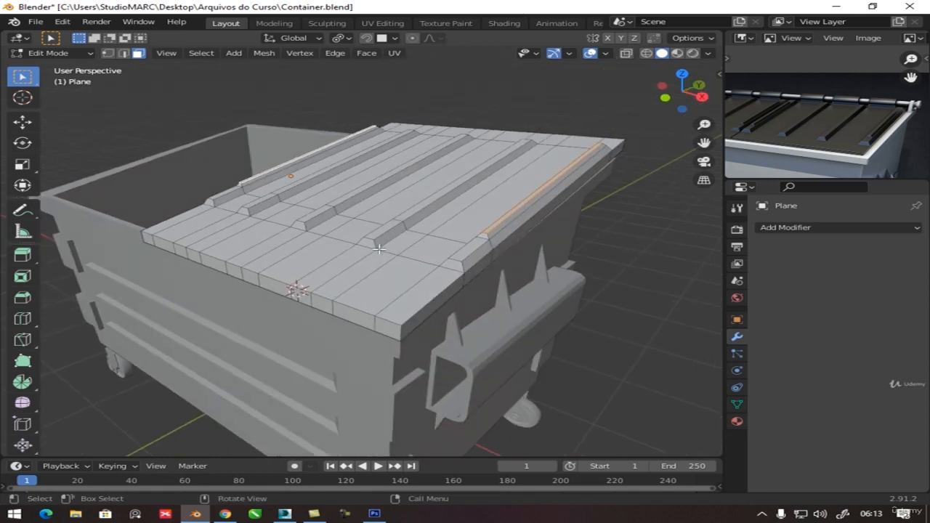
Select the loops of sloping side faces around all five ribs and the two raised upper sections, and try to inset them.
ctrl+alt+click(376, 244)
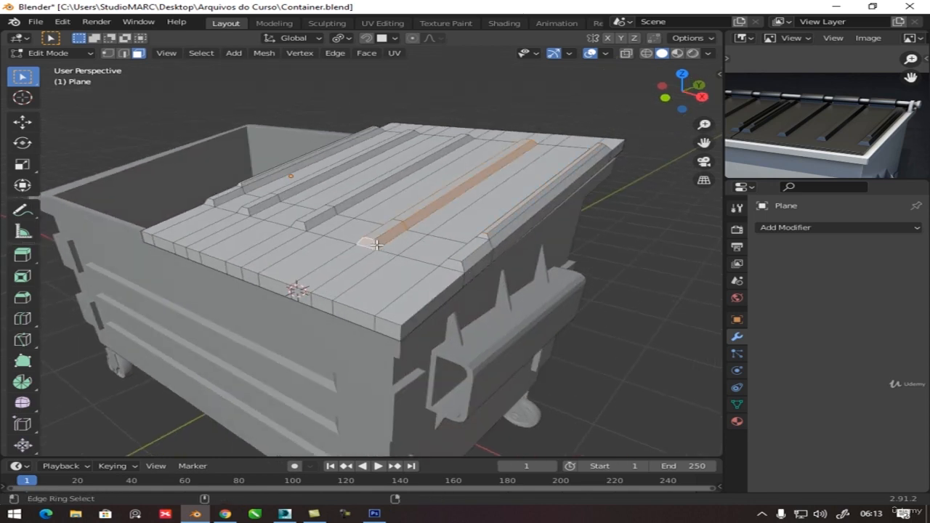
ctrl+alt+shift+click(299, 225)
ctrl+alt+shift+click(243, 209)
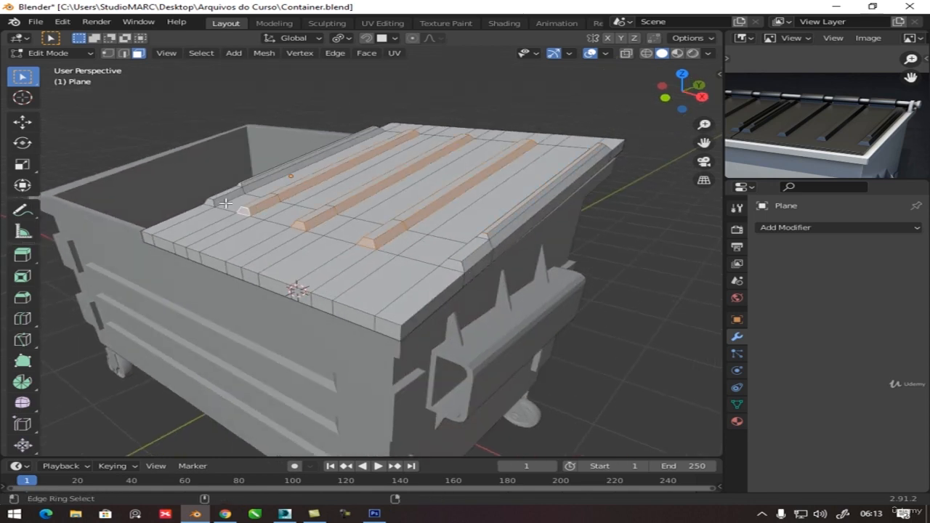
ctrl+alt+shift+click(216, 201)
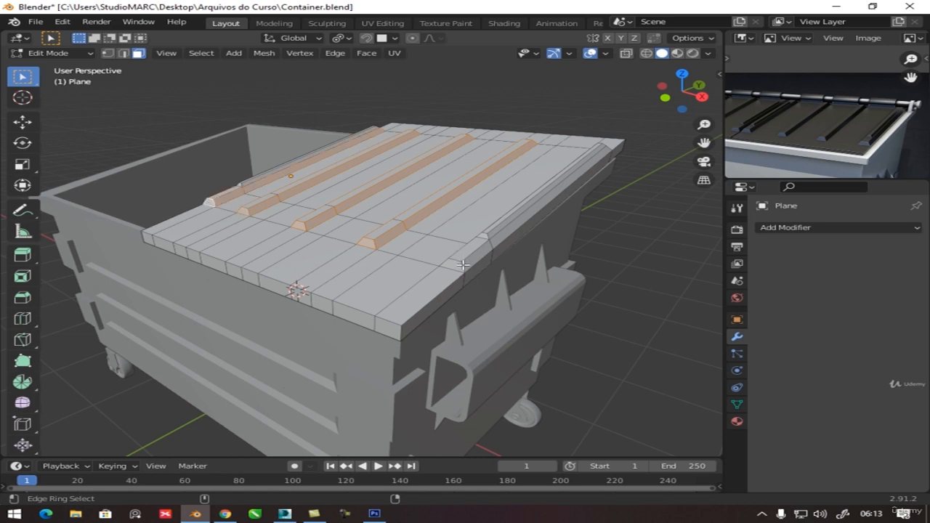
ctrl+alt+shift+click(485, 235)
ctrl+alt+shift+click(487, 235)
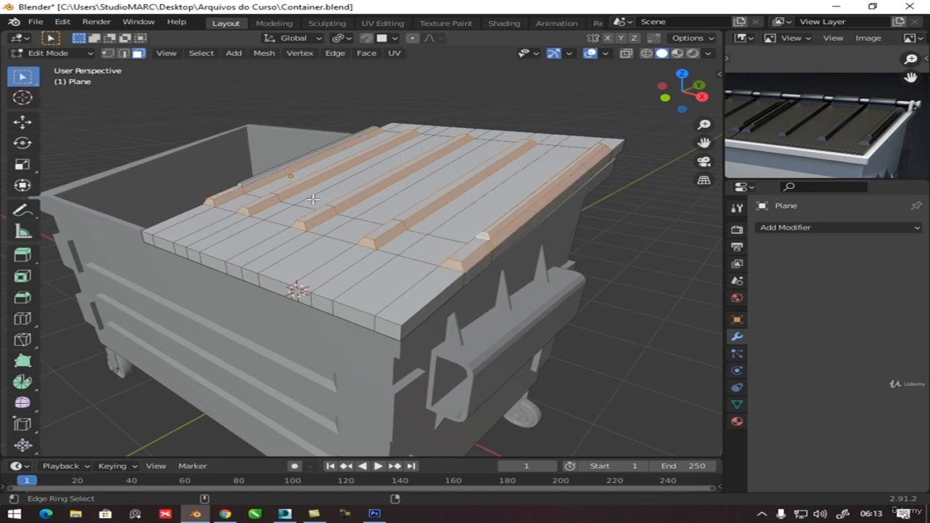
ctrl+alt+shift+click(242, 185)
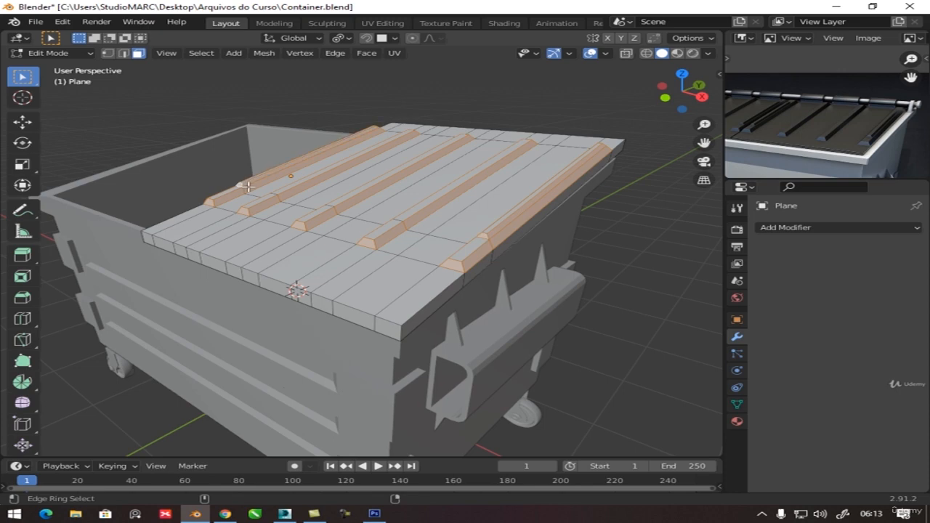
scroll(539, 247, up, 2)
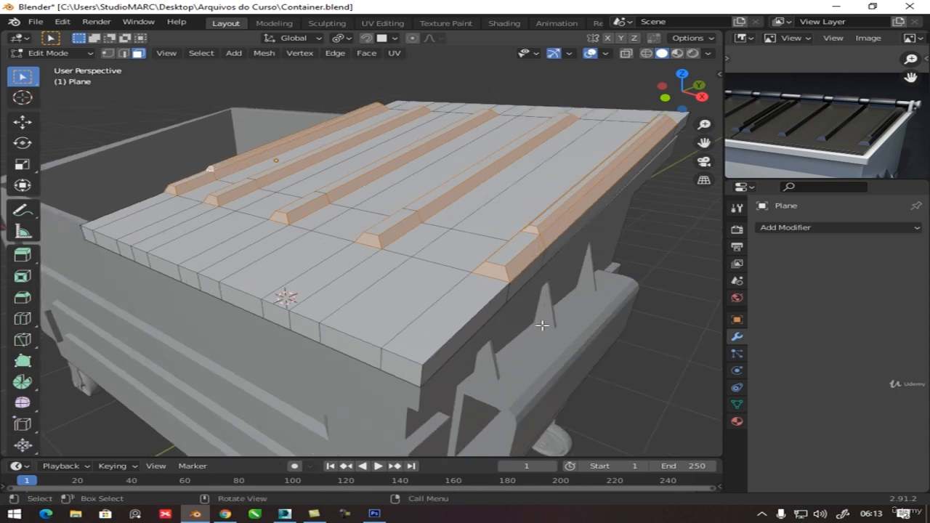
key(i)
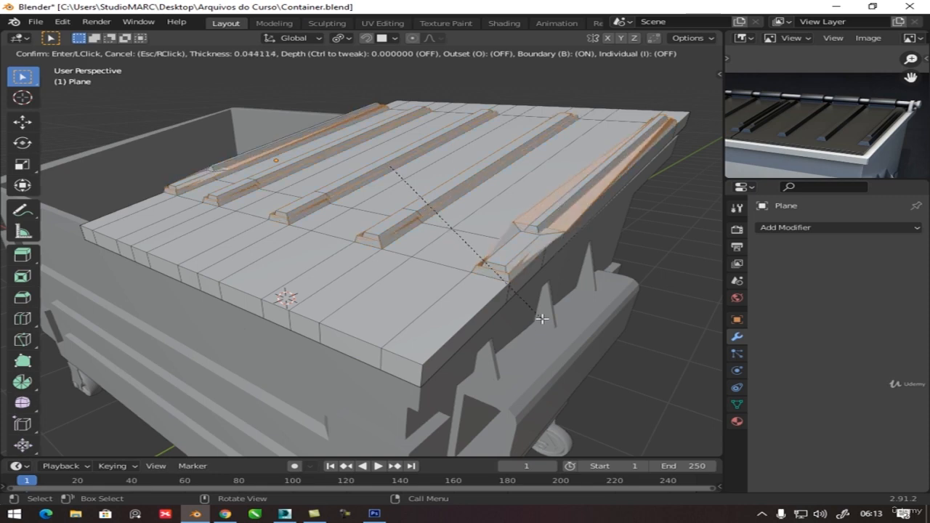
key(Escape)
Deselect the loops around the two raised upper sections and inset the remaining rib side faces with a thickness of about 0.006664 m.
ctrl+alt+shift+click(527, 232)
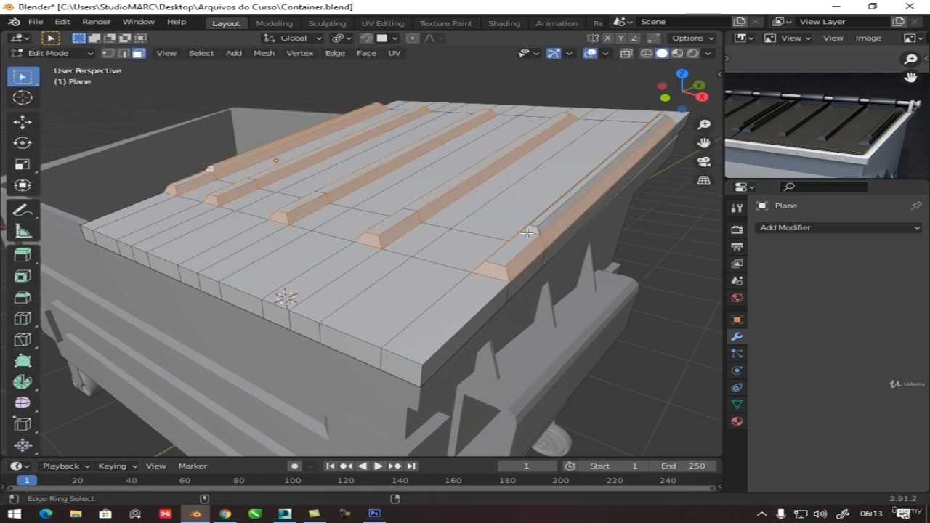
ctrl+alt+shift+click(213, 169)
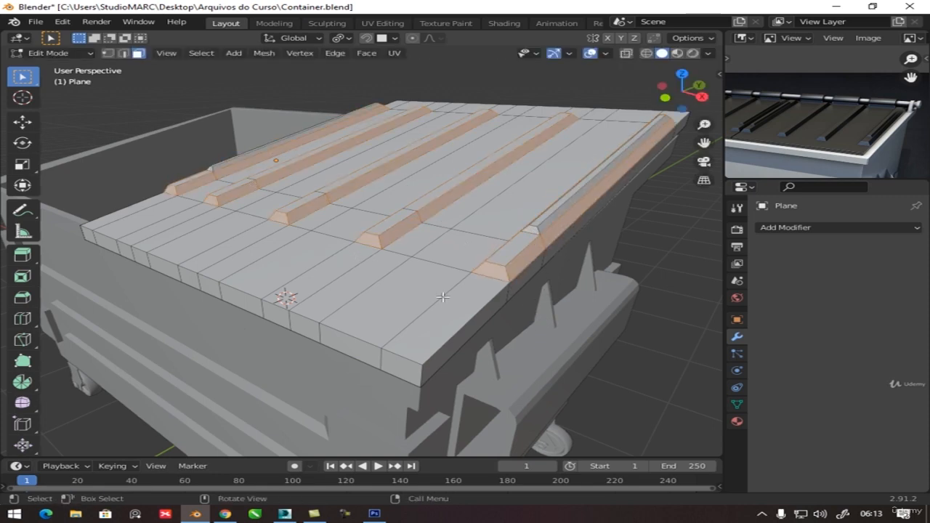
key(i)
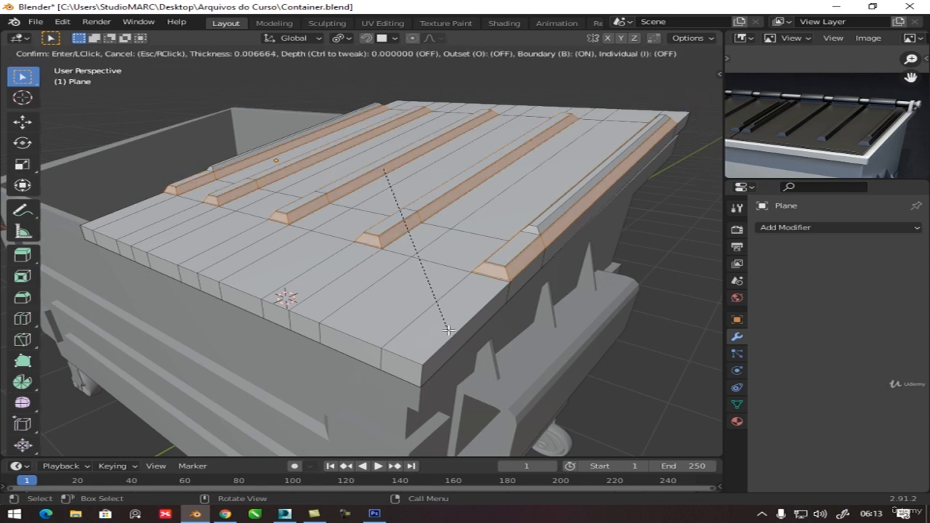
click(448, 329)
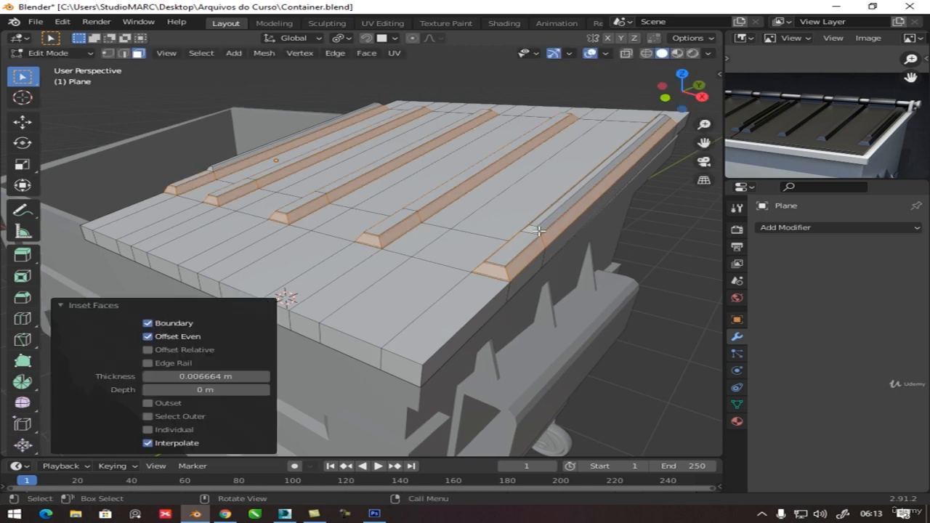
Select the loops of side faces around the raised upper sections of the two outermost ribs and inset them.
alt+click(538, 231)
alt+click(538, 230)
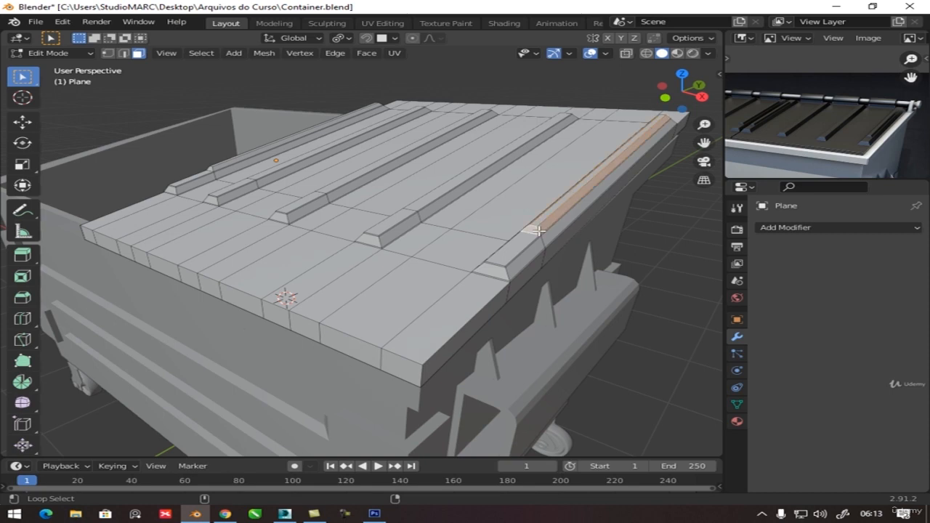
middle_drag(538, 230, 370, 270)
alt+click(369, 272)
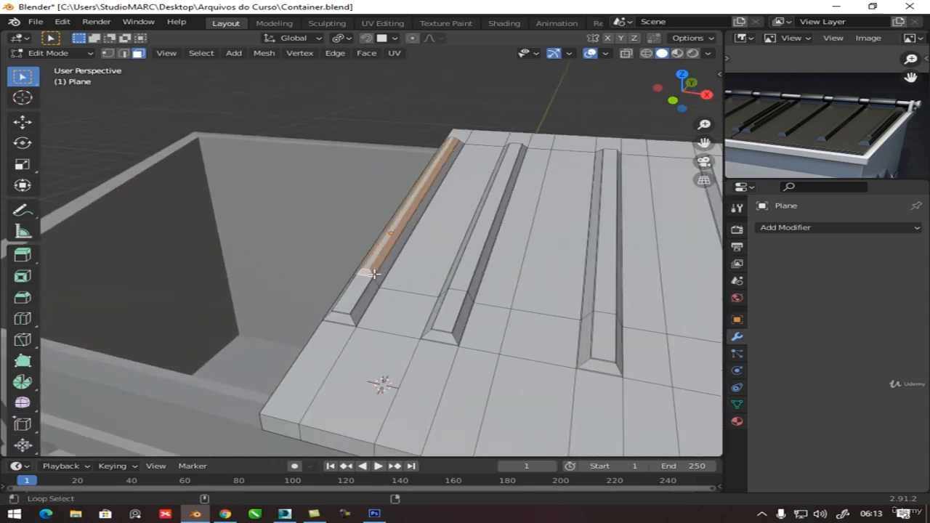
scroll(373, 273, up, 1)
key(i)
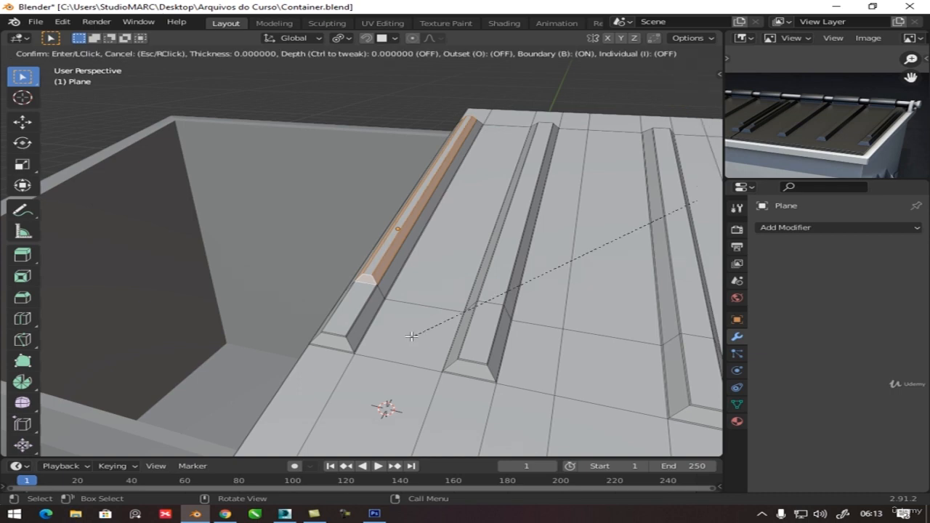
click(412, 336)
key(Tab)
scroll(432, 291, down, 3)
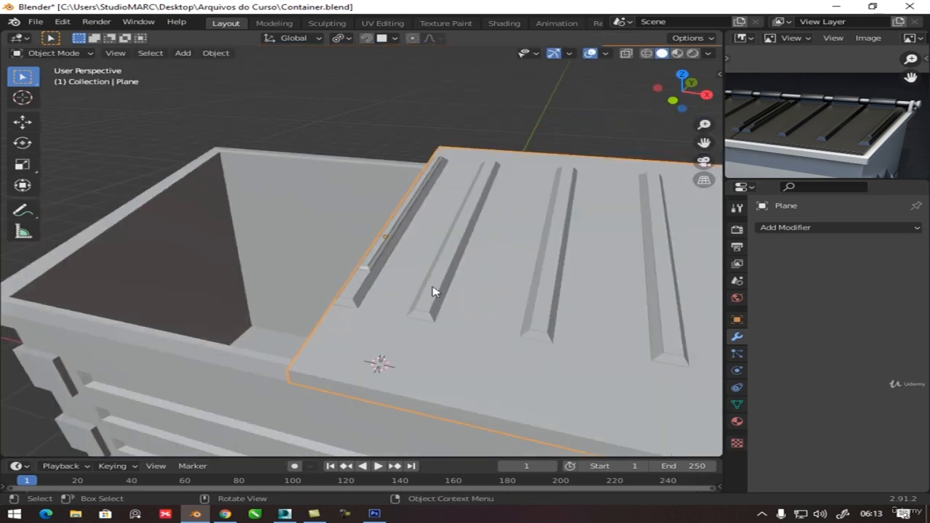
Add the loop of side faces around the lid's outer edge to the selection and inset it.
middle_drag(431, 290, 452, 278)
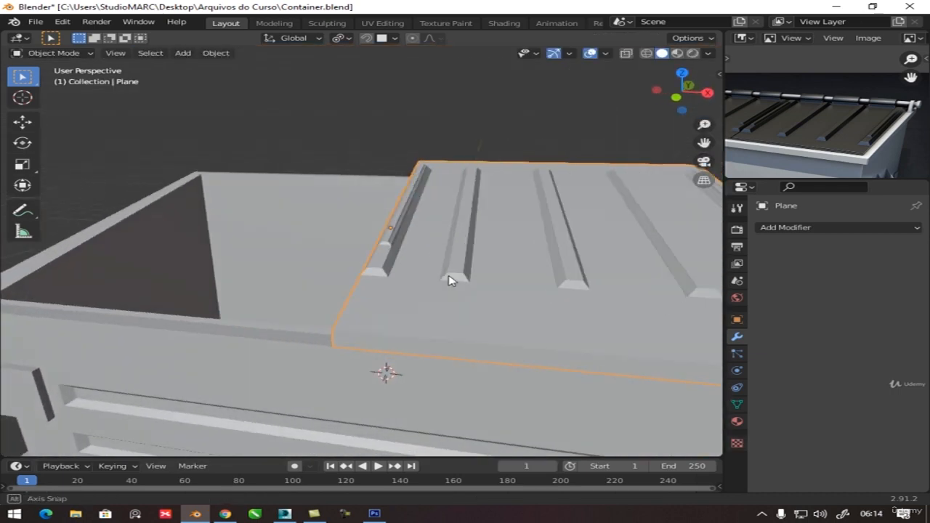
middle_drag(386, 263, 411, 297)
key(Tab)
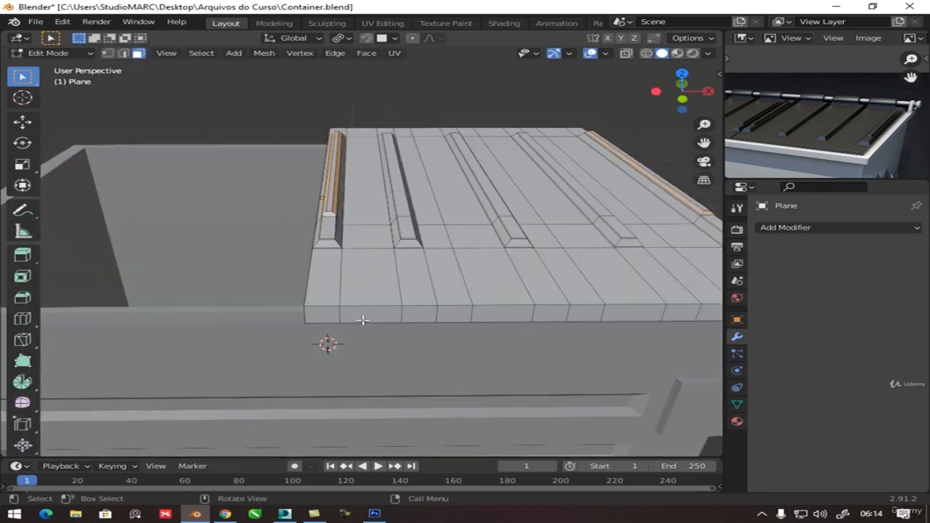
middle_drag(366, 317, 386, 334)
alt+click(367, 291)
key(i)
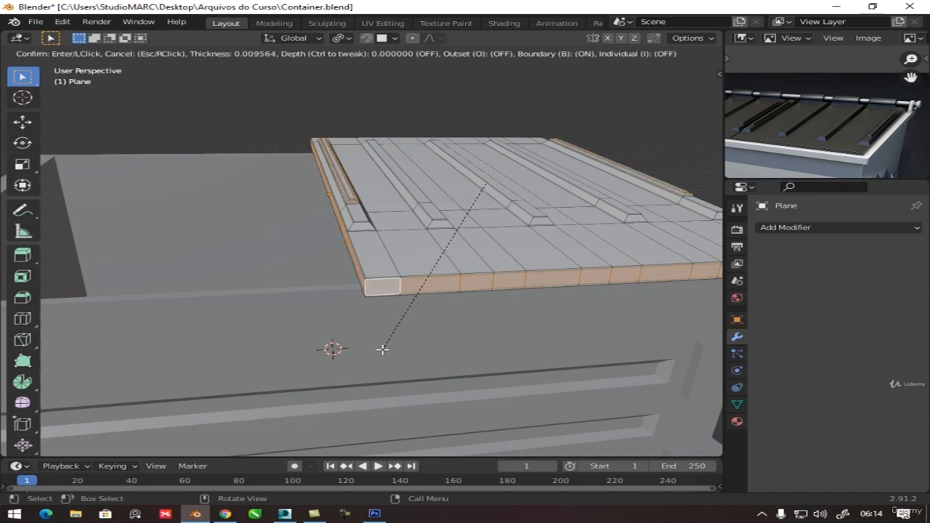
click(413, 248)
key(Tab)
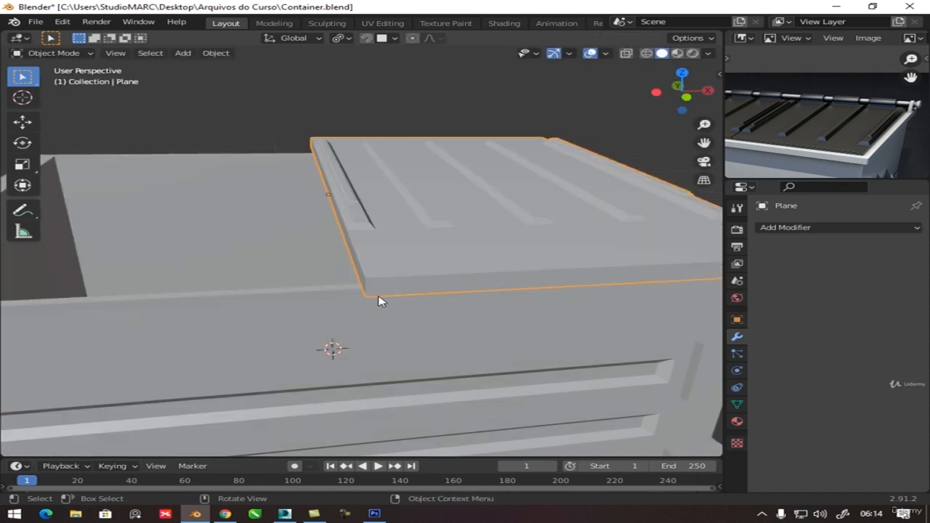
Reselect the side faces around the lid's outer edge and examine the lid's edge and ribs from several sides.
key(Tab)
key(alt+a)
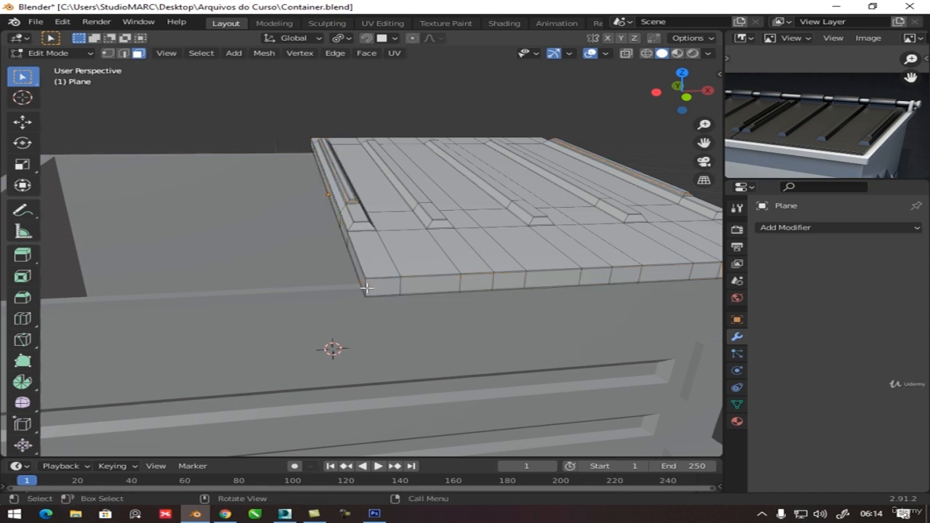
ctrl+alt+click(364, 287)
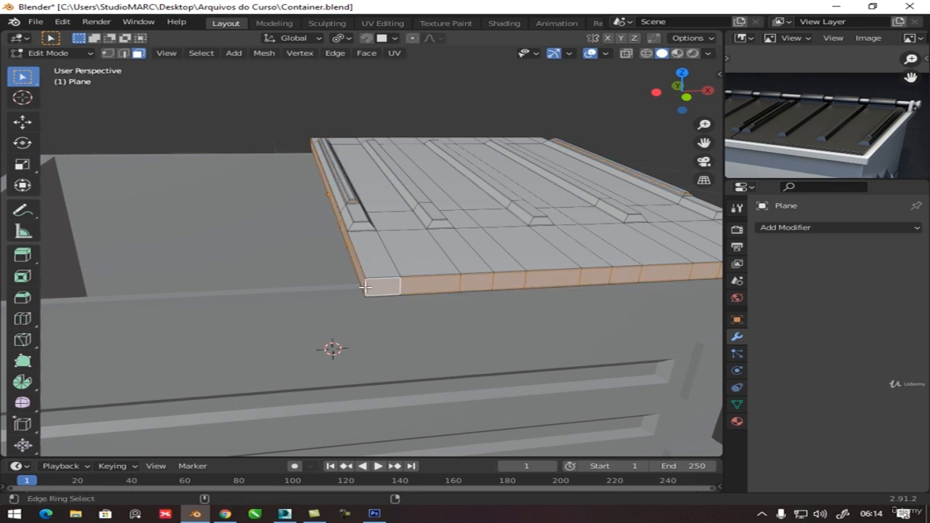
key(Tab)
scroll(378, 240, down, 3)
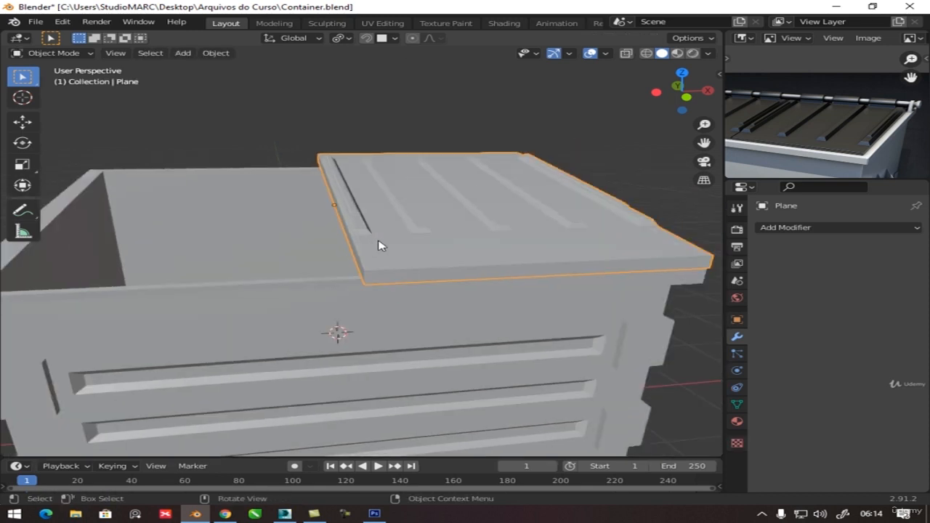
middle_drag(379, 243, 309, 270)
key(Tab)
middle_drag(364, 288, 320, 297)
key(Tab)
middle_drag(396, 276, 429, 305)
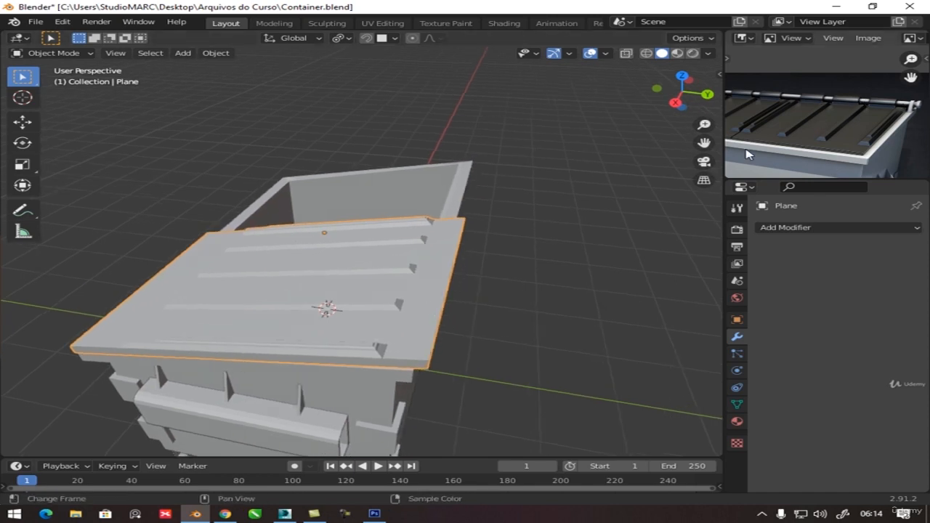
Clear the selection and select the six faces along the lid's rear edge that fill the first three gaps between the ribs.
key(Tab)
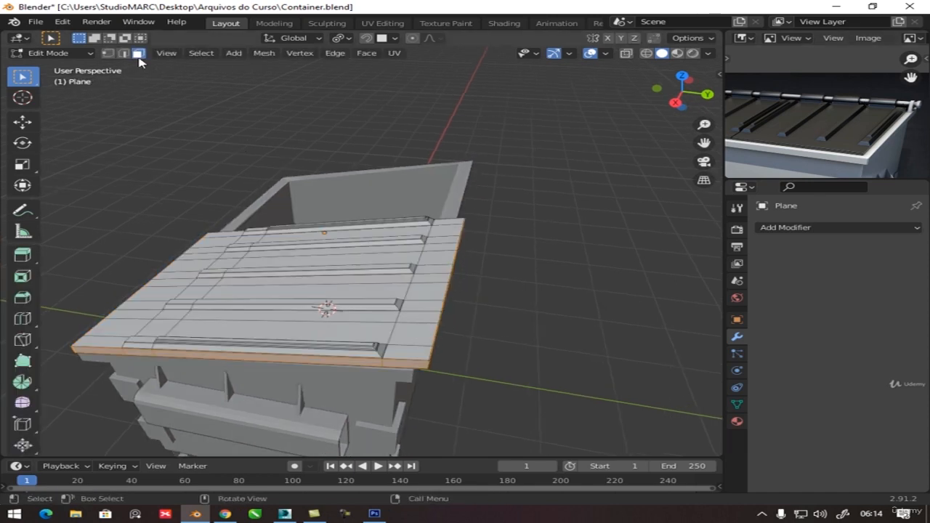
key(alt+a)
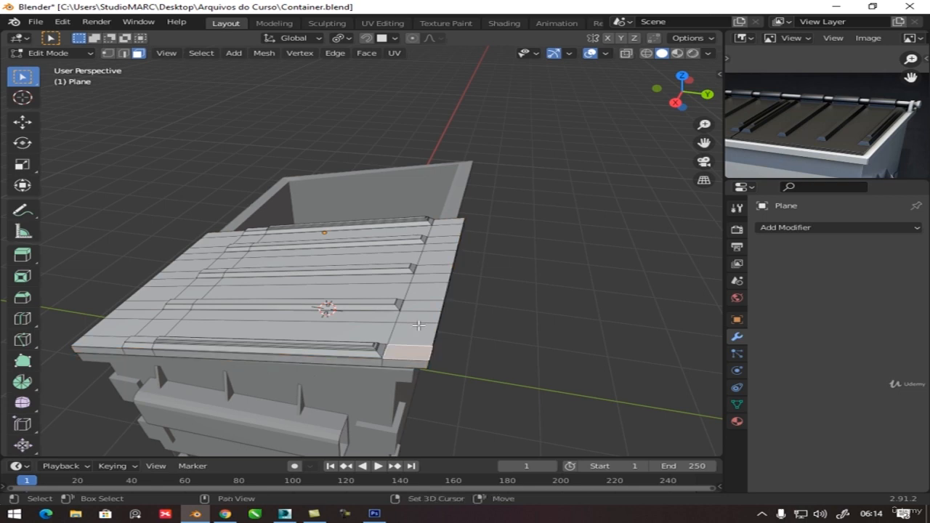
click(419, 326)
middle_drag(427, 320, 395, 351)
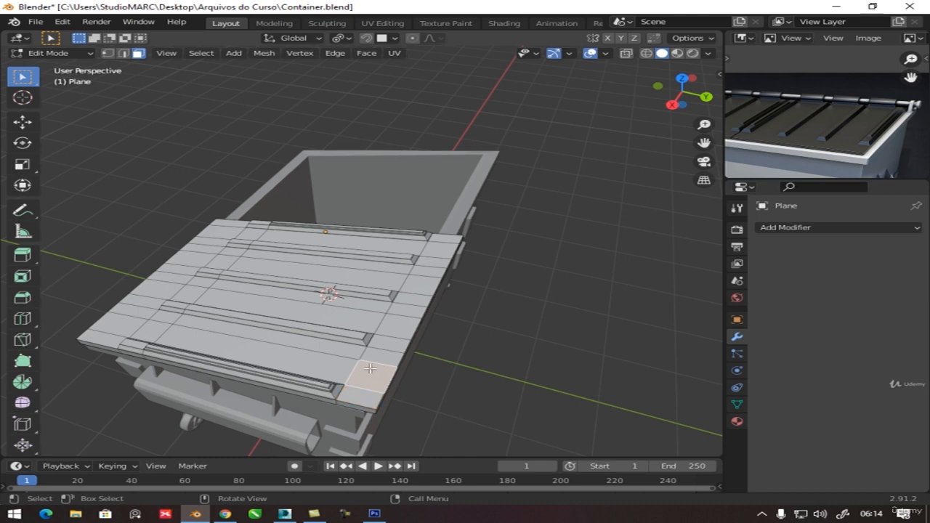
shift+click(389, 348)
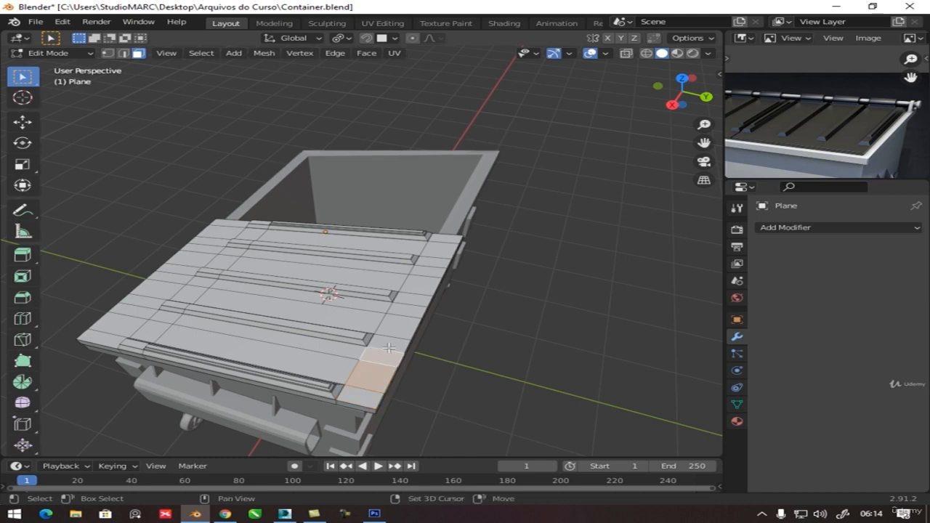
shift+click(398, 328)
shift+click(408, 309)
shift+click(421, 282)
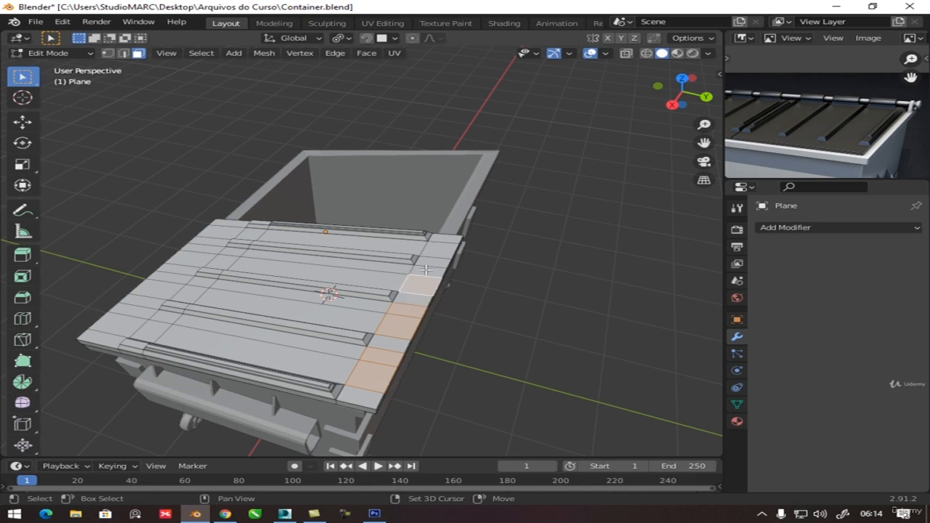
shift+click(433, 265)
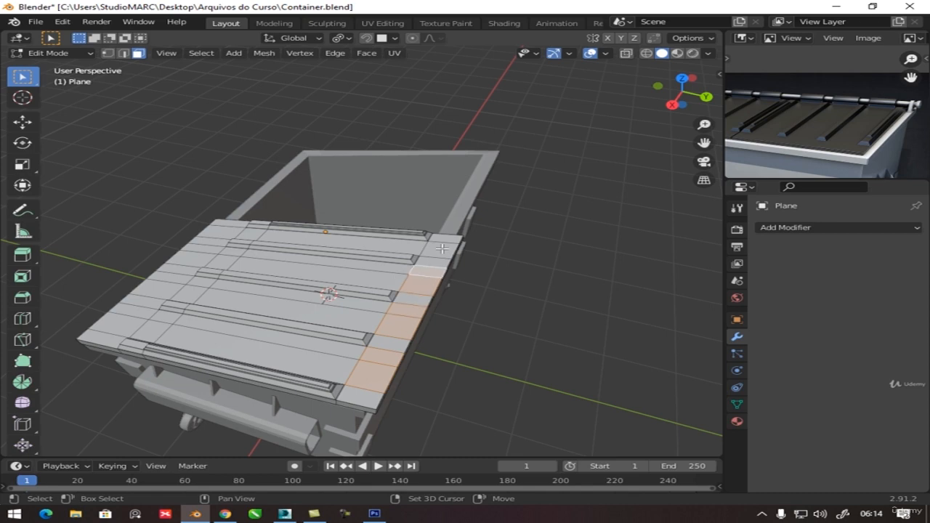
Add the rear-edge face in the fourth gap to the selection and inset the selected faces with a thickness of about 0.01214 m.
middle_drag(441, 248, 771, 181)
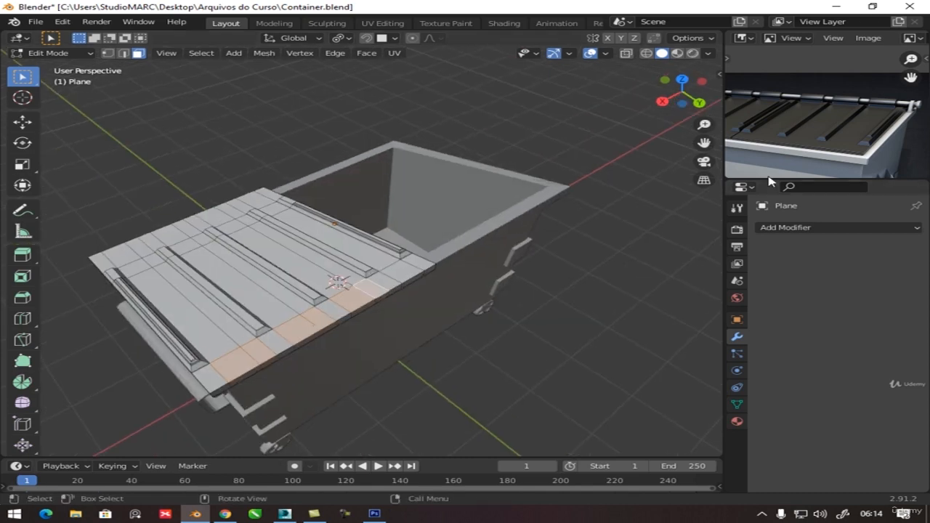
scroll(815, 138, down, 1)
middle_drag(792, 131, 815, 153)
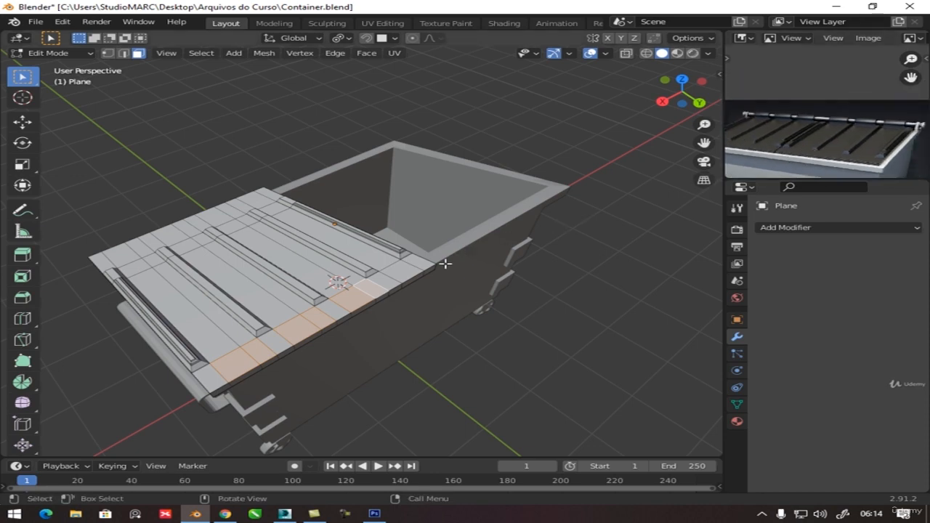
middle_drag(446, 264, 313, 292)
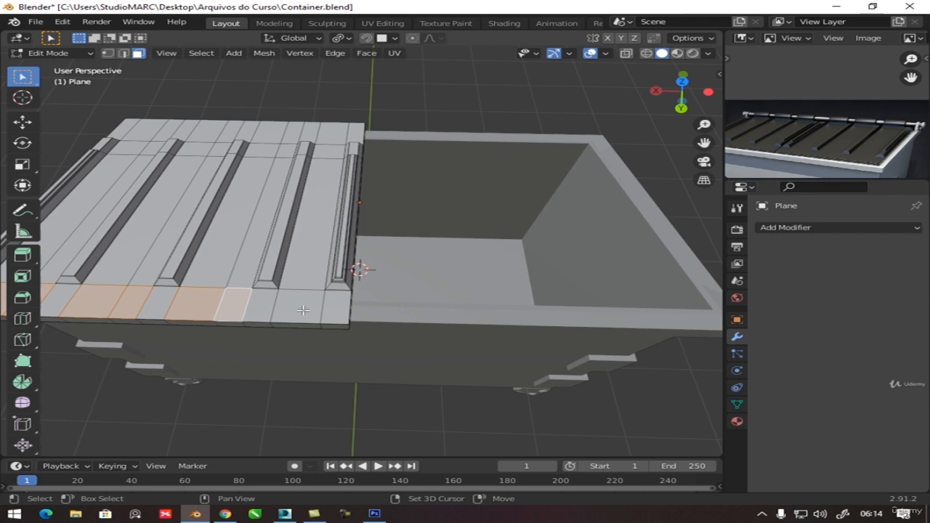
shift+click(303, 310)
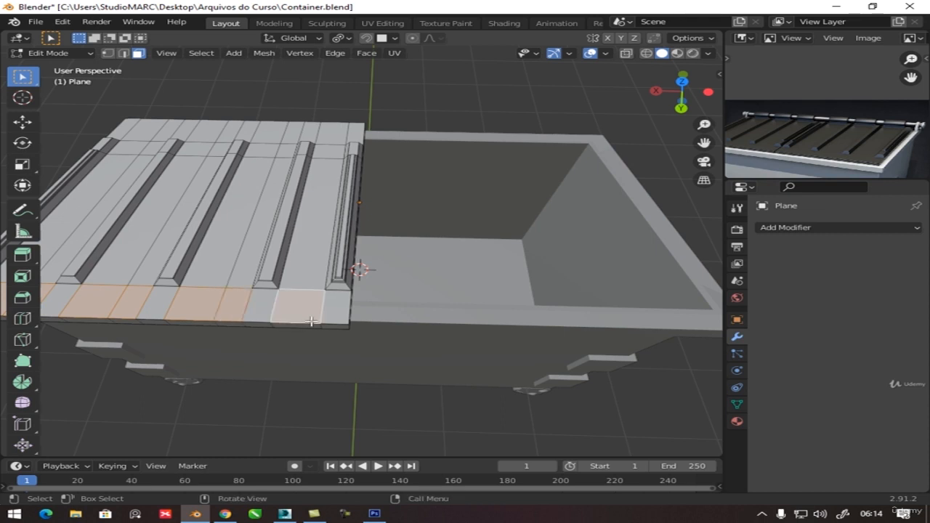
middle_drag(311, 320, 280, 385)
shift+click(363, 295)
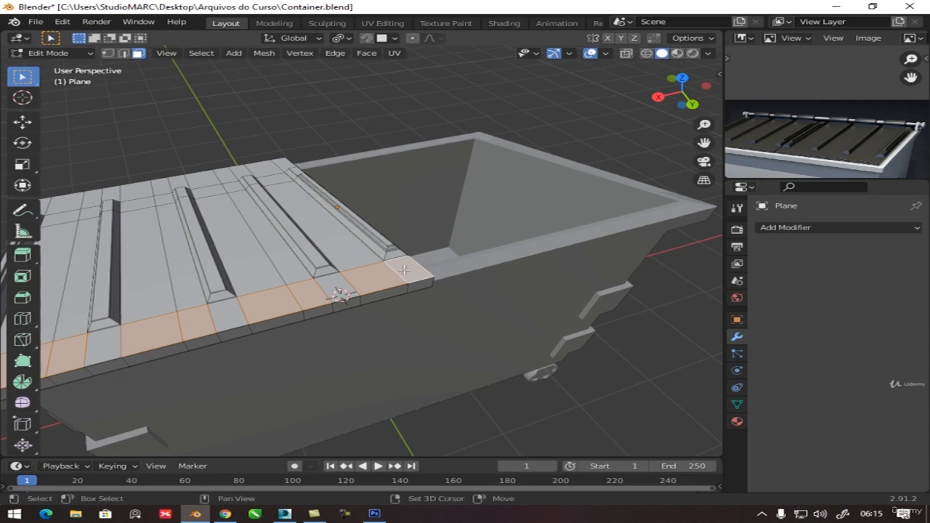
middle_drag(404, 278, 425, 290)
middle_drag(413, 335, 415, 379)
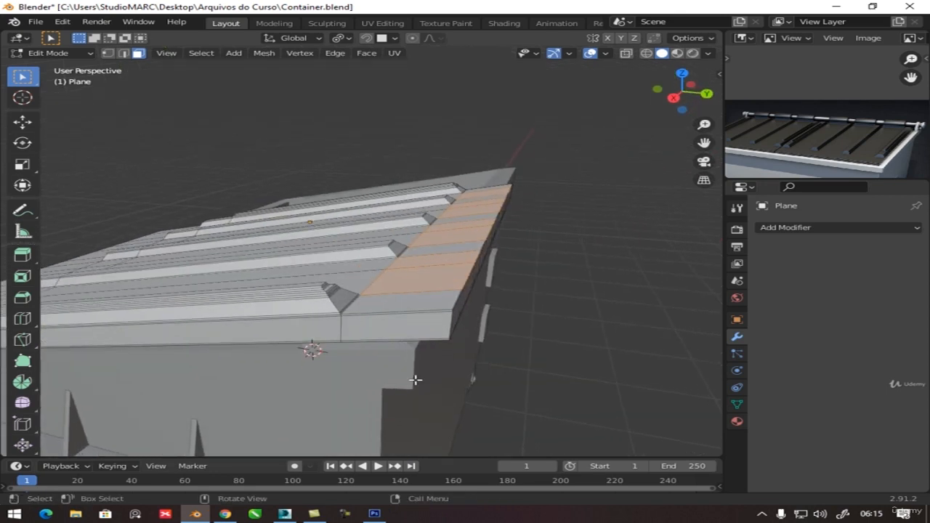
key(i)
click(422, 387)
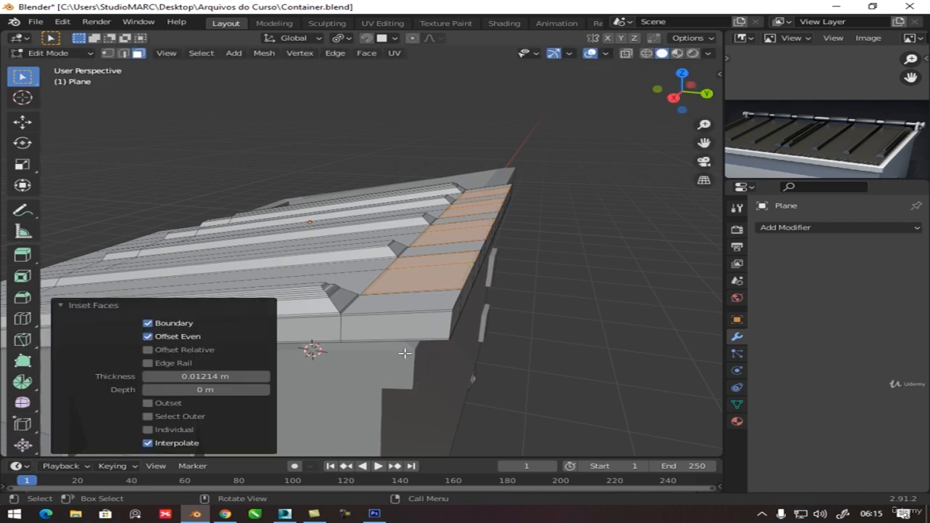
Extrude the inset rear-edge faces about 0.1716 m along their normals and scale their tops to about 0.568 along local Y.
key(e)
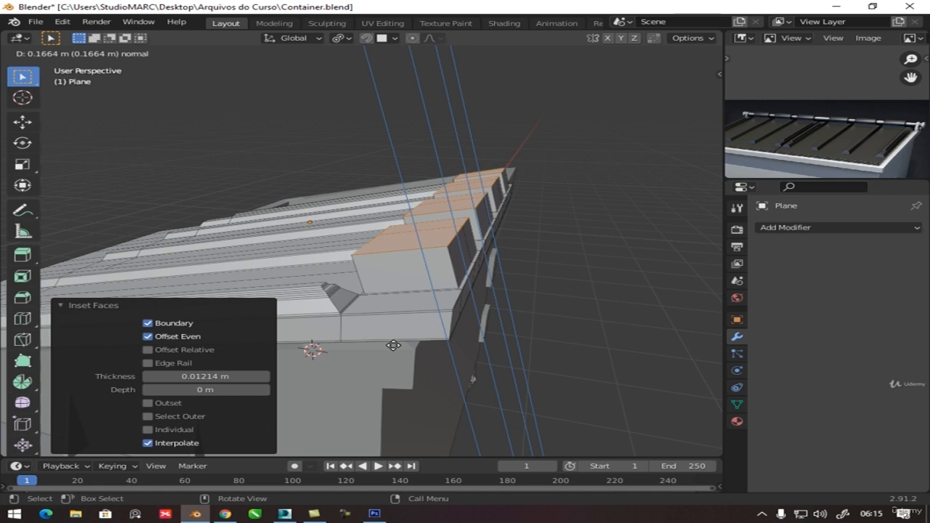
click(393, 345)
middle_drag(393, 344, 444, 333)
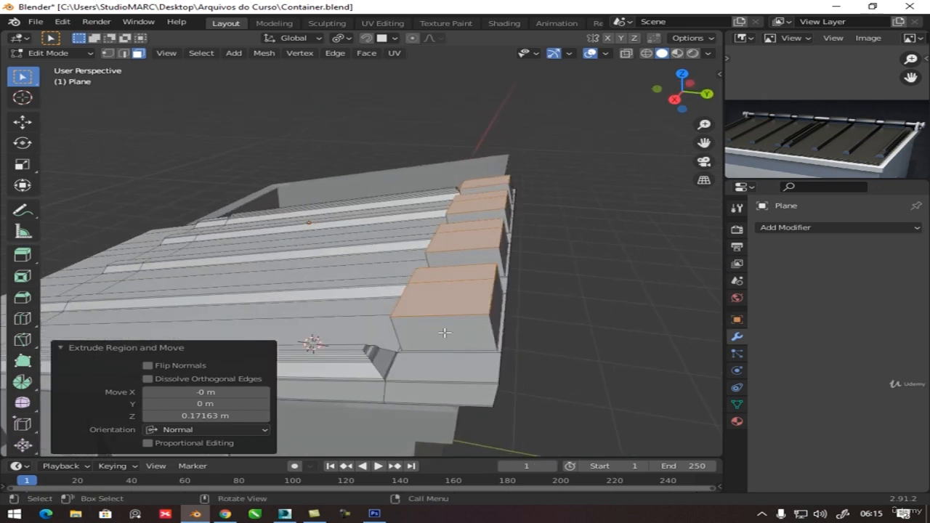
key(s)
key(y)
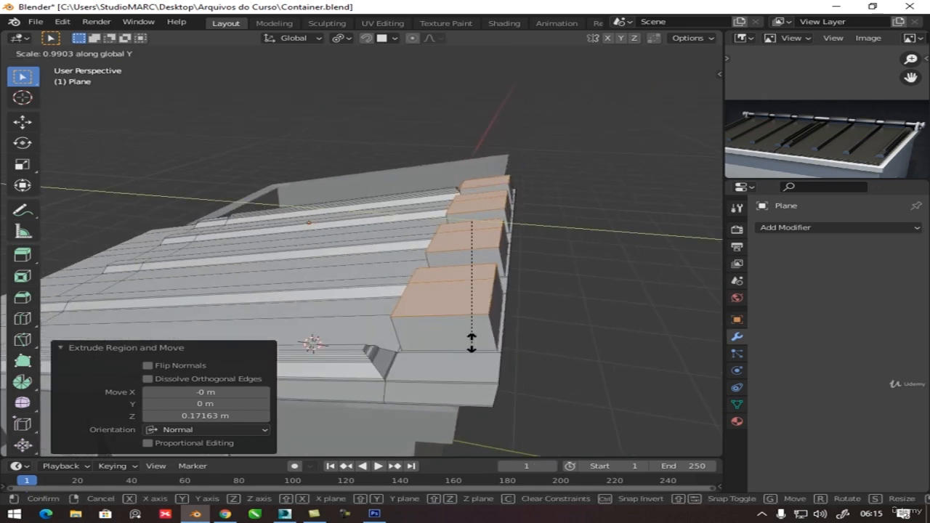
key(y)
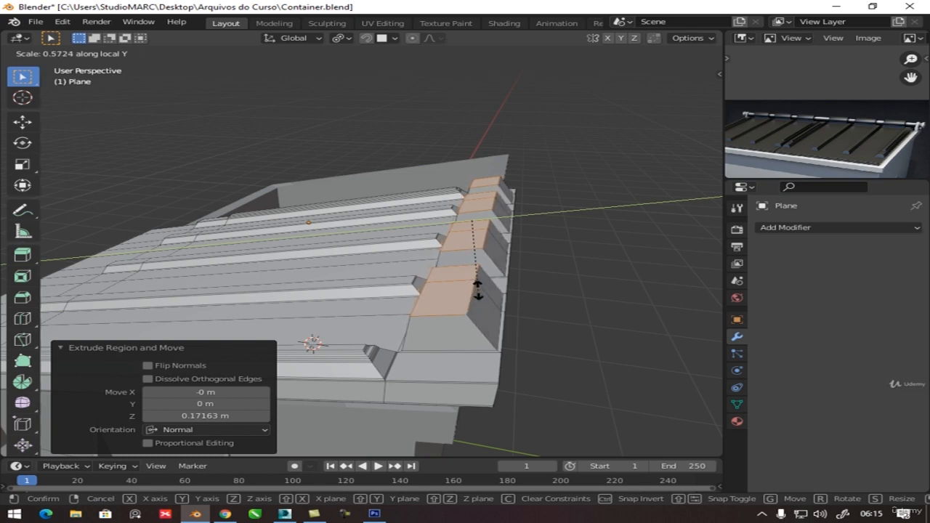
click(476, 294)
Select the two long top edges of each extruded block along the lid's rear edge in edge select mode.
middle_drag(476, 294, 469, 318)
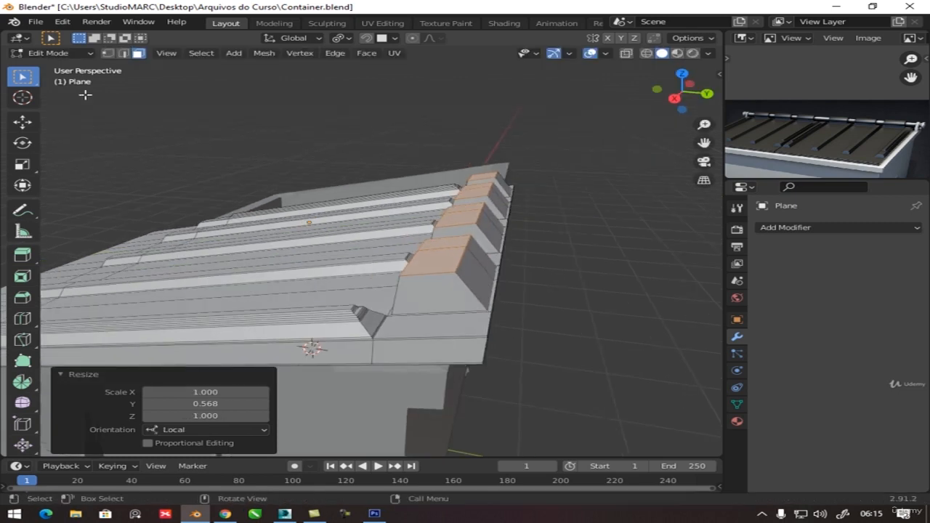
click(123, 53)
middle_drag(434, 292, 486, 262)
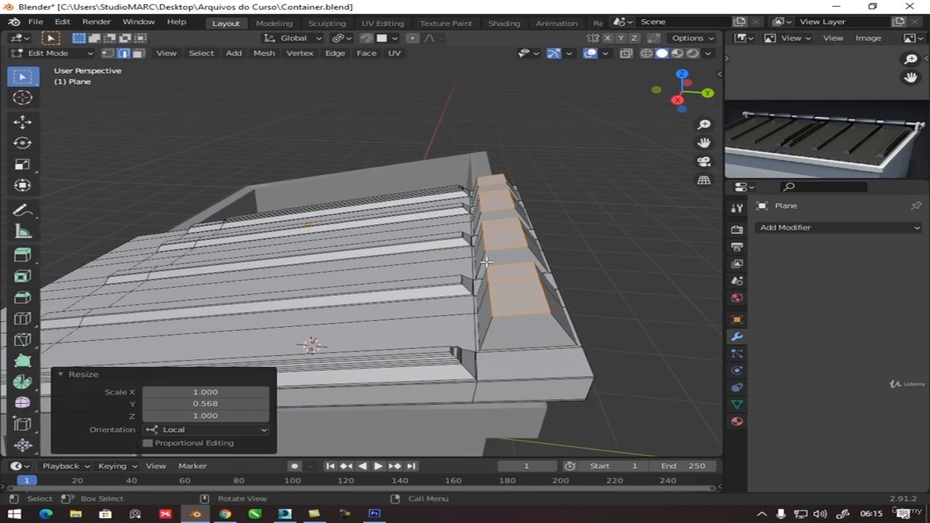
ctrl+drag(518, 283, 519, 335)
ctrl+drag(512, 260, 541, 344)
click(543, 288)
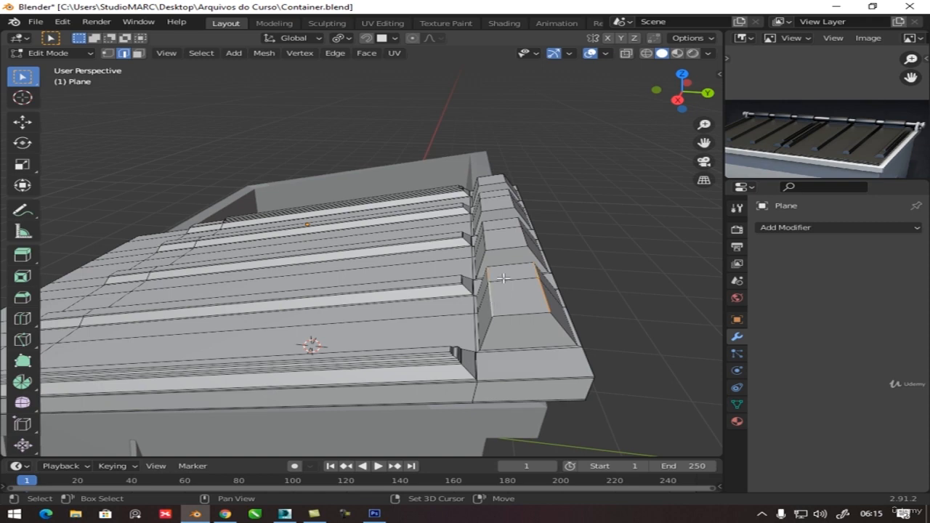
middle_drag(503, 278, 461, 319)
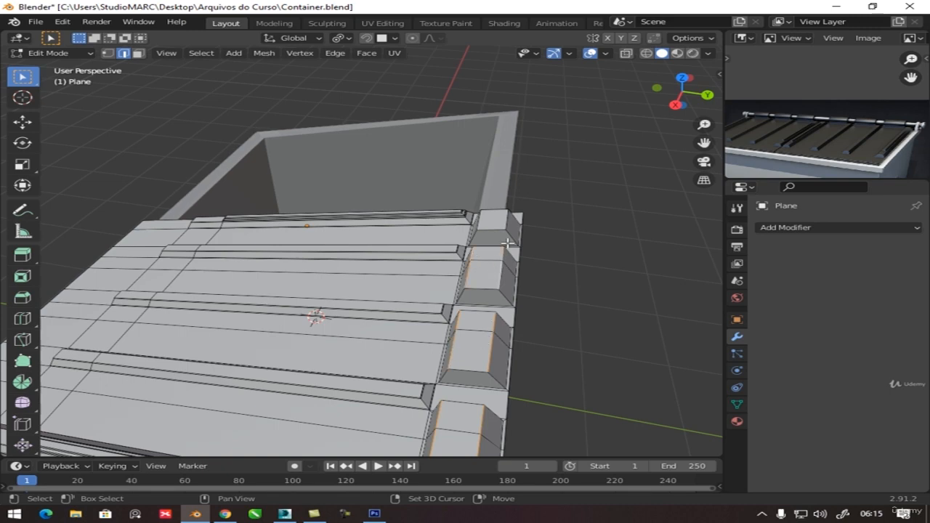
Bevel the selected block edges with a width of about 0.0739 m and 3 segments to round the sleeves.
middle_drag(481, 310, 512, 321)
key(ctrl+b)
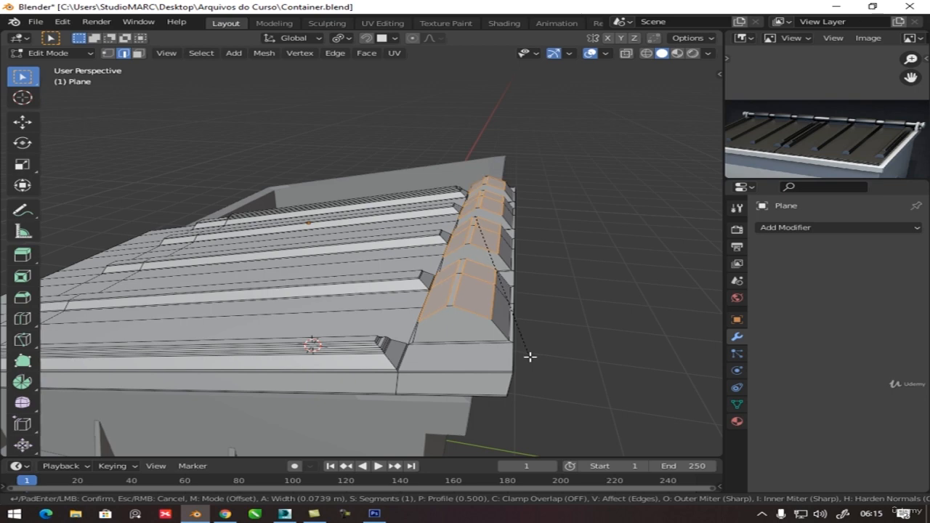
scroll(529, 356, up, 1)
scroll(530, 357, up, 1)
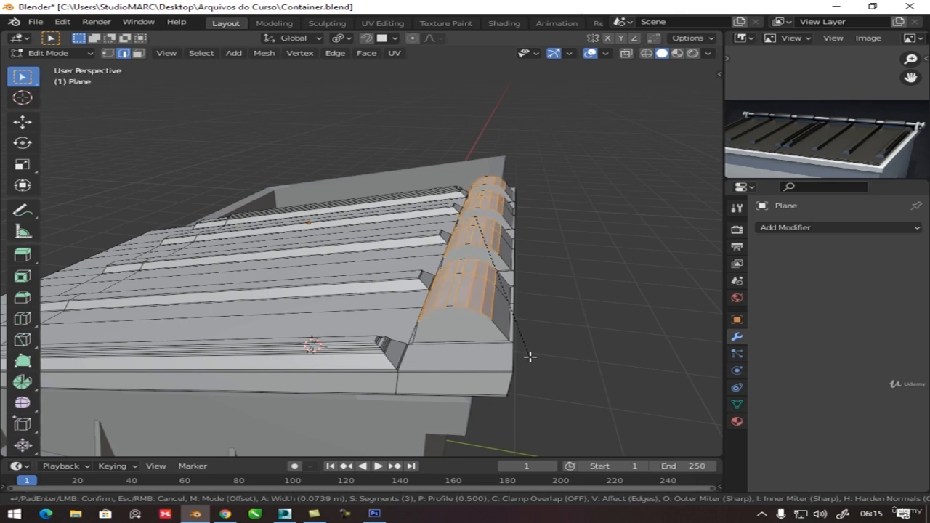
click(530, 357)
Examine the rounded hinge sleeves in object mode from several sides, compare them with the reference image, and clear the edge selection.
key(Tab)
scroll(537, 344, up, 5)
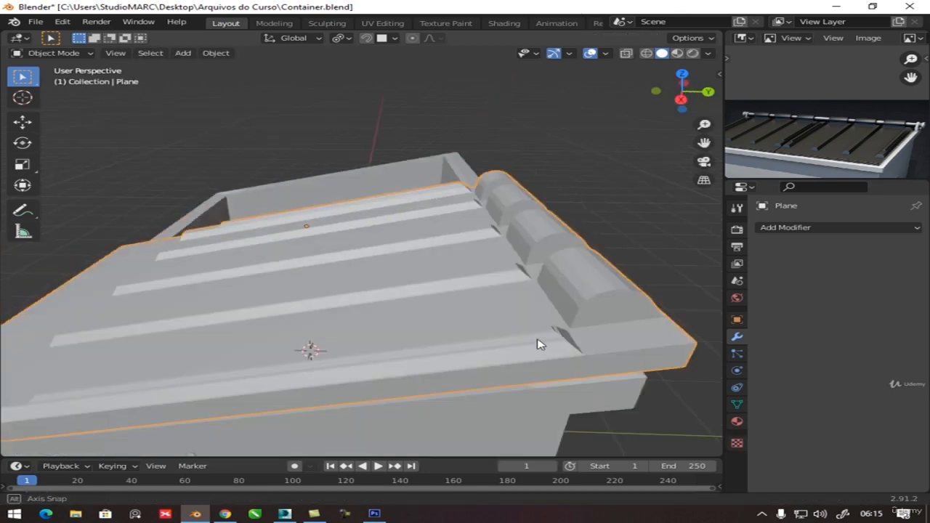
middle_drag(558, 343, 654, 228)
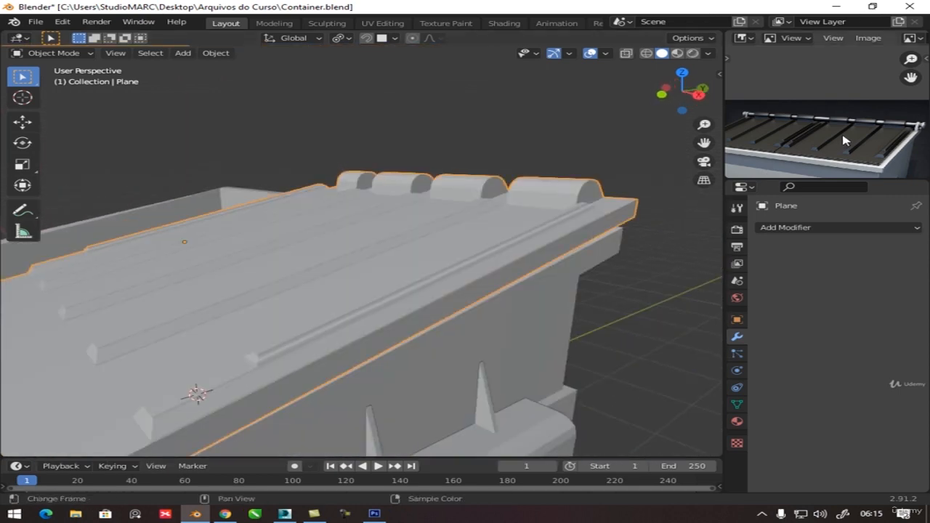
scroll(852, 133, up, 2)
scroll(852, 133, down, 3)
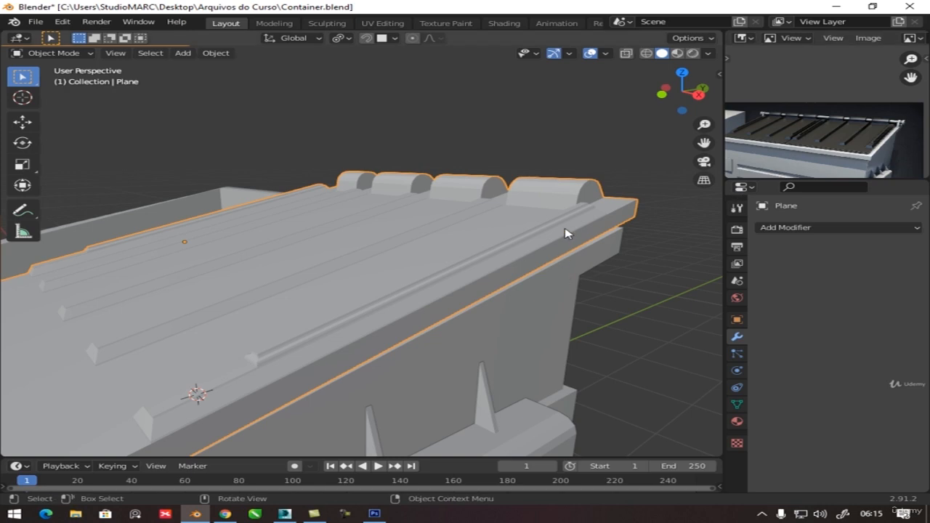
middle_drag(564, 232, 494, 289)
key(Tab)
key(alt+a)
key(Tab)
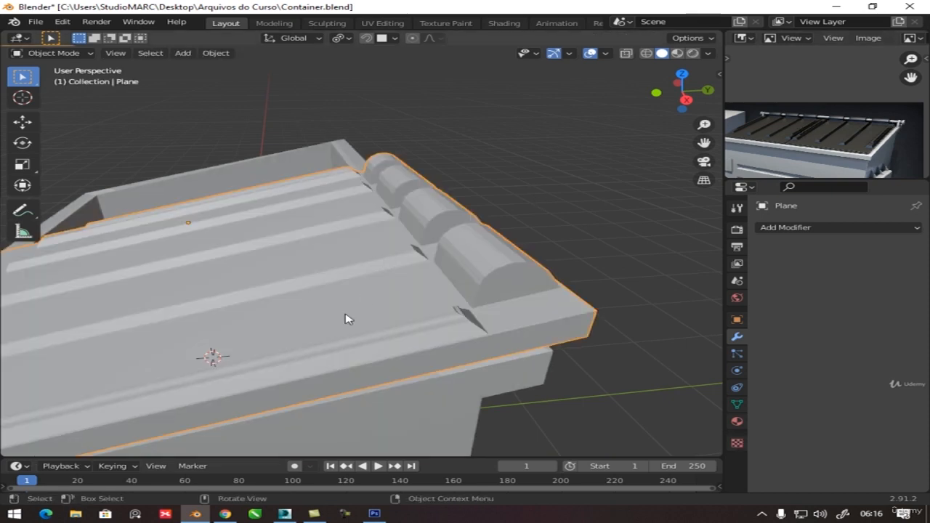
Select the outer end face of the nearest hinge sleeve and snap the 3D cursor to it.
middle_drag(346, 318, 345, 289)
key(Tab)
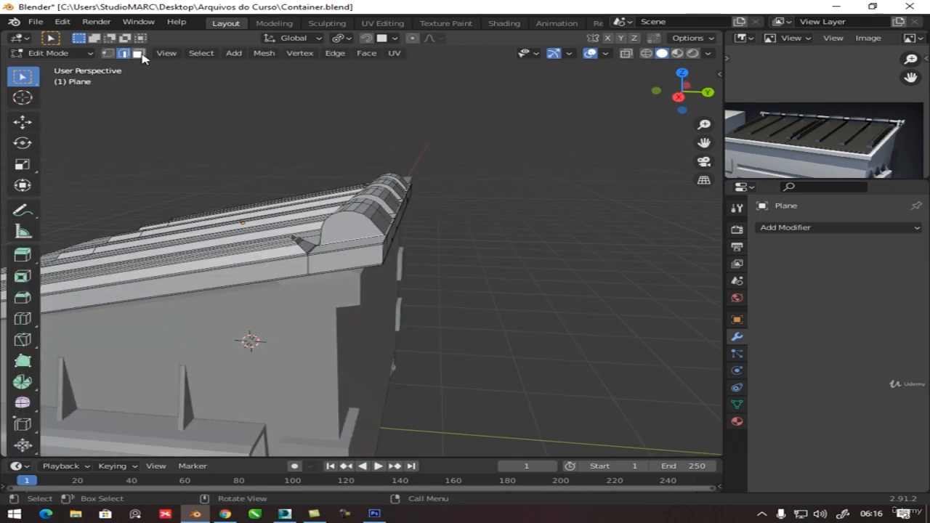
click(139, 54)
click(359, 234)
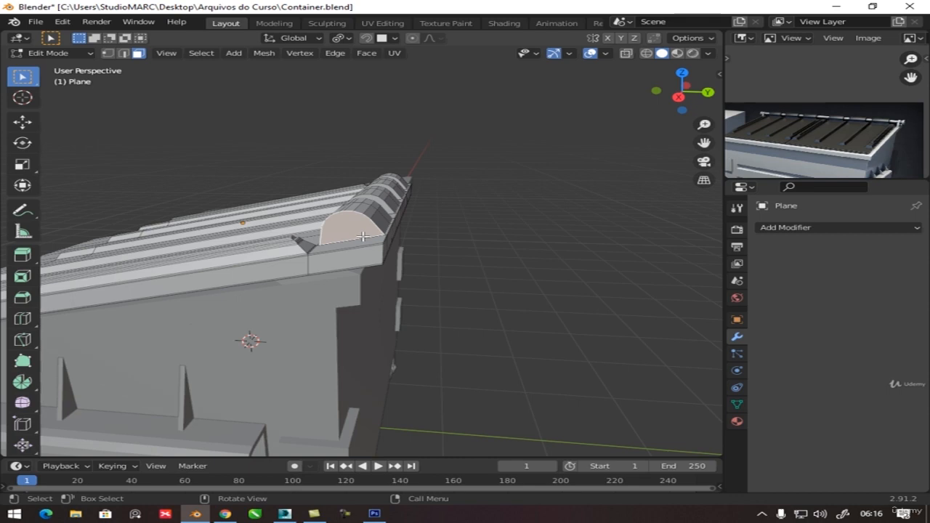
key(shift+s)
click(362, 306)
Add a 32-vertex cylinder with 1 m radius and 2 m depth at the 3D cursor, aligned to the view.
key(Tab)
key(shift+a)
mouse_move(289, 261)
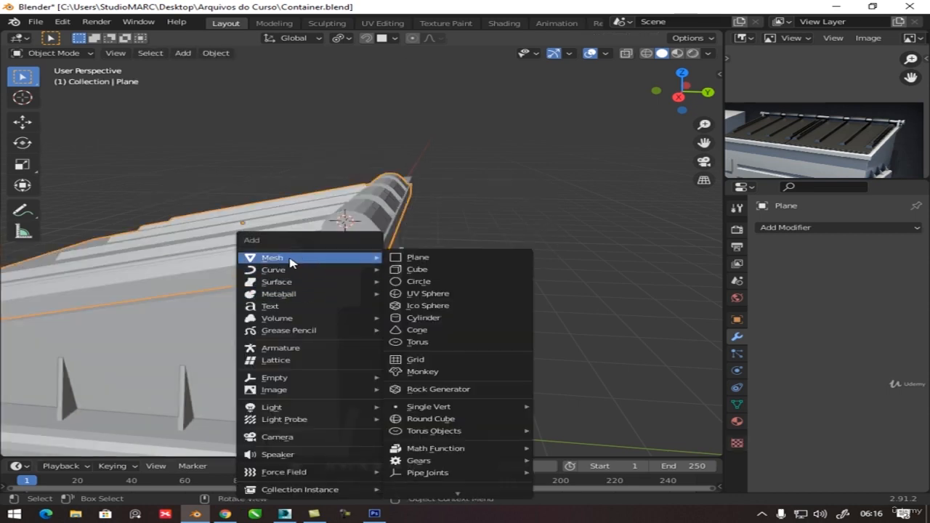
click(419, 318)
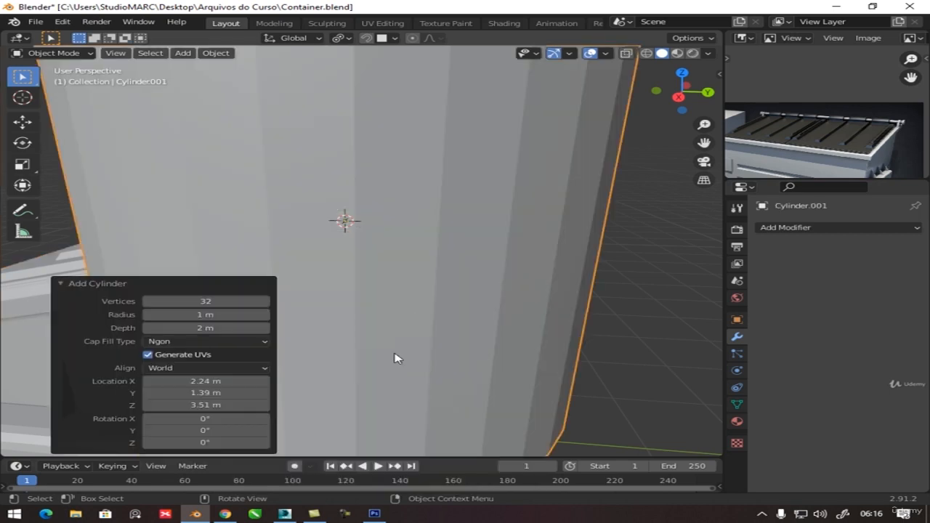
click(182, 343)
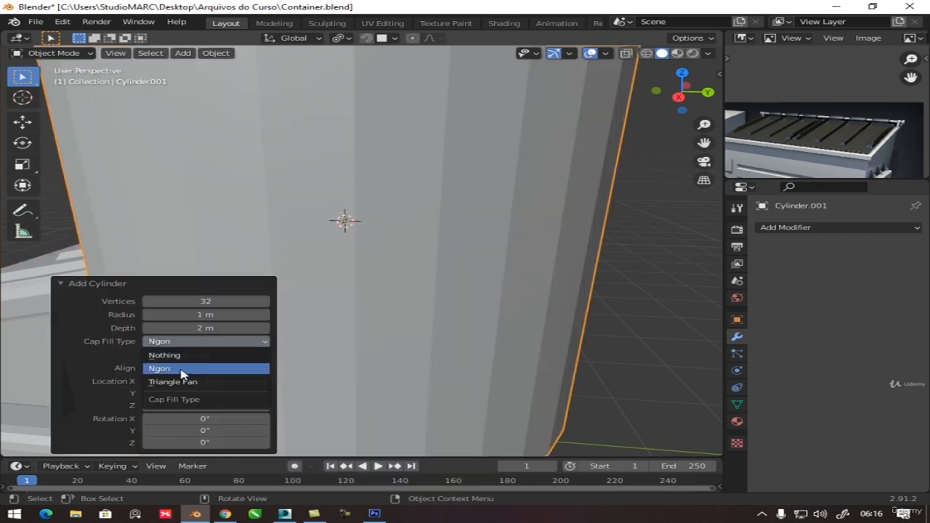
click(133, 357)
click(166, 369)
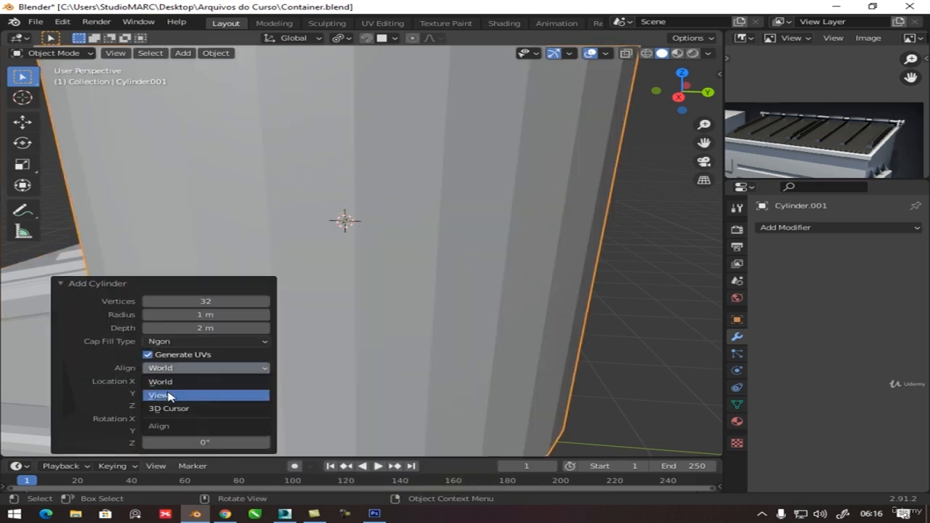
click(168, 396)
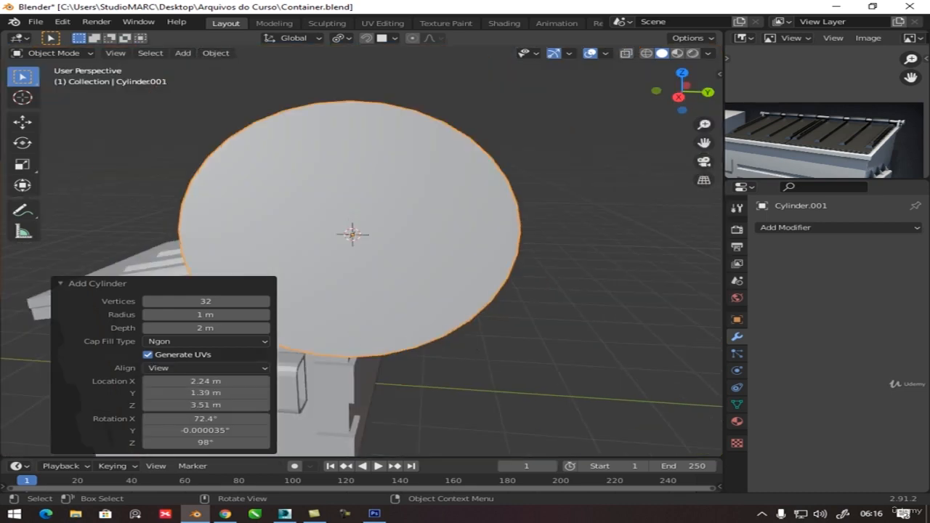
Scale the new cylinder by about 0.145 and clear its rotation in front view.
key(s)
click(391, 270)
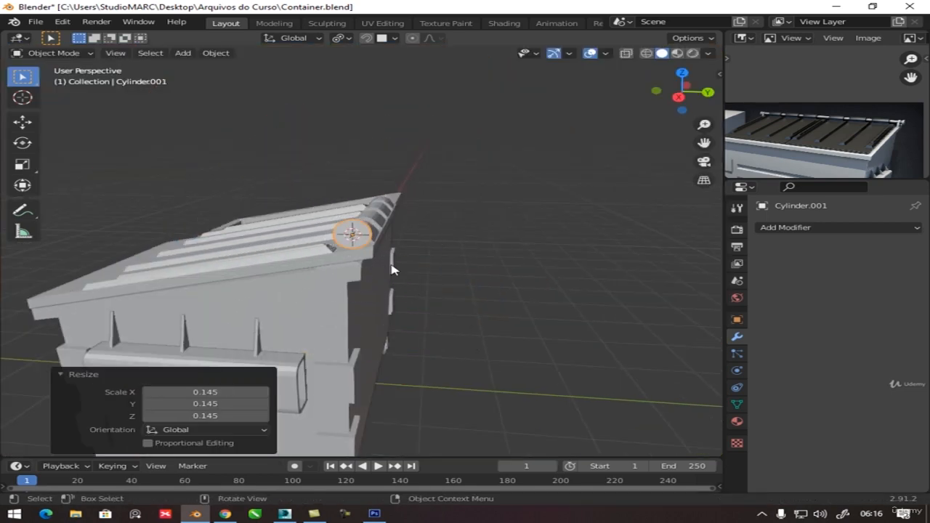
middle_drag(391, 270, 302, 288)
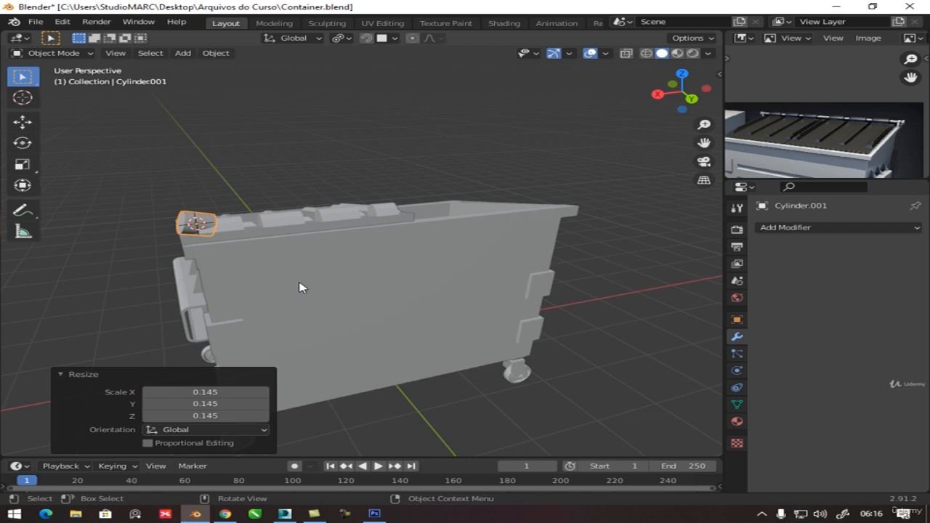
key(KP_1)
key(alt+r)
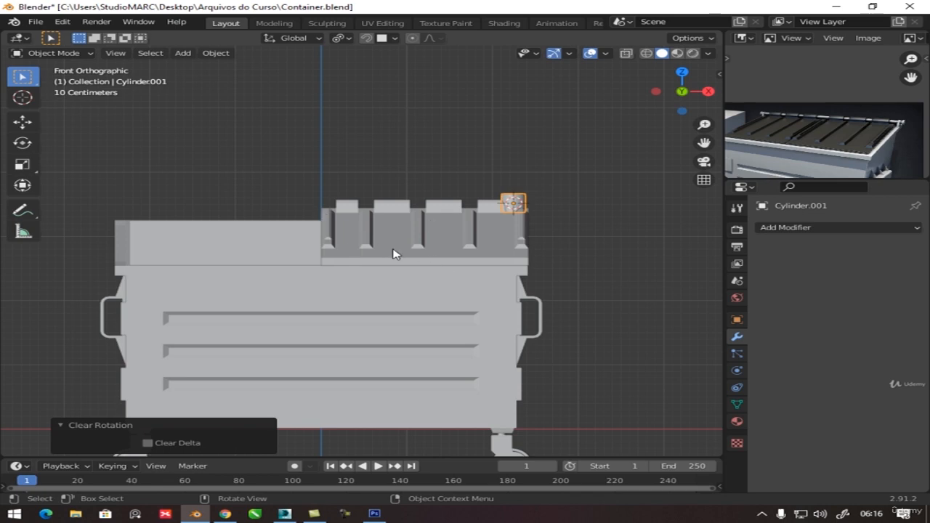
Rotate the cylinder 90° around global X and 90° around global Z to lay it along the hinge line.
key(r)
key(x)
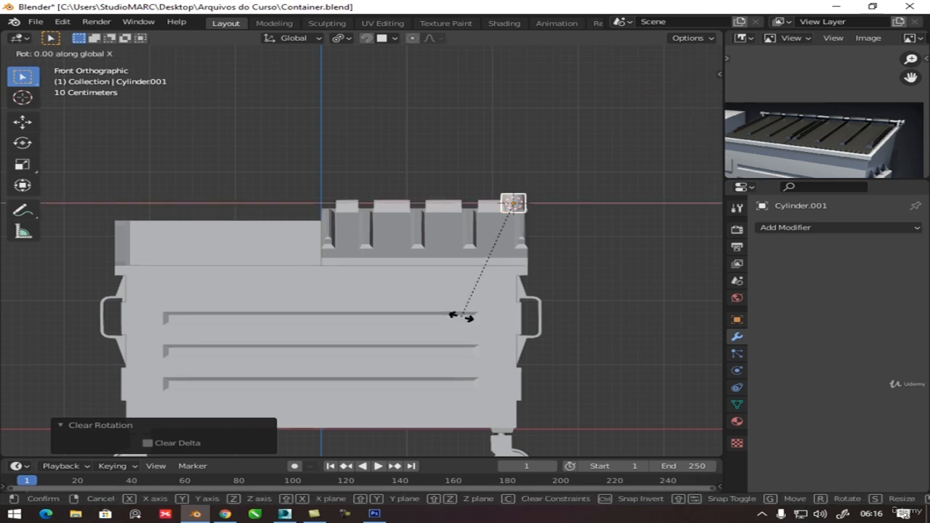
text(90)
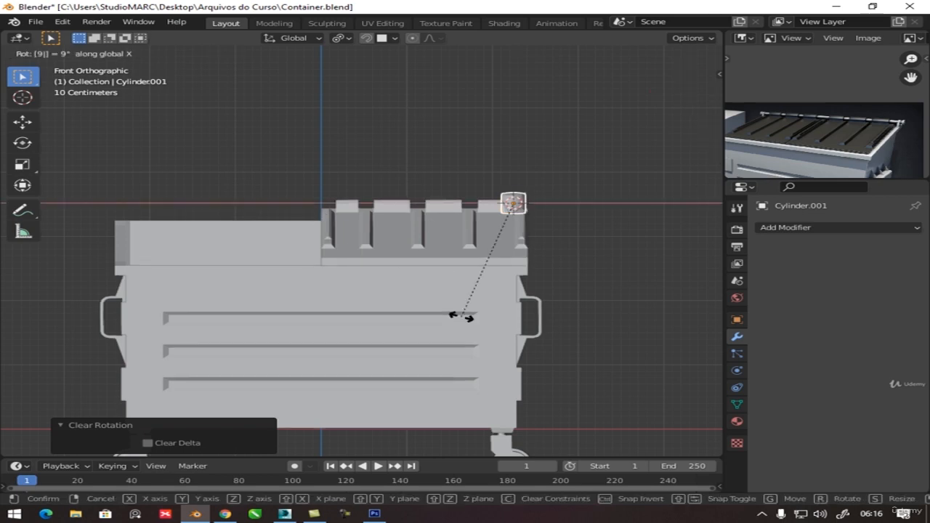
key(Return)
text(rz)
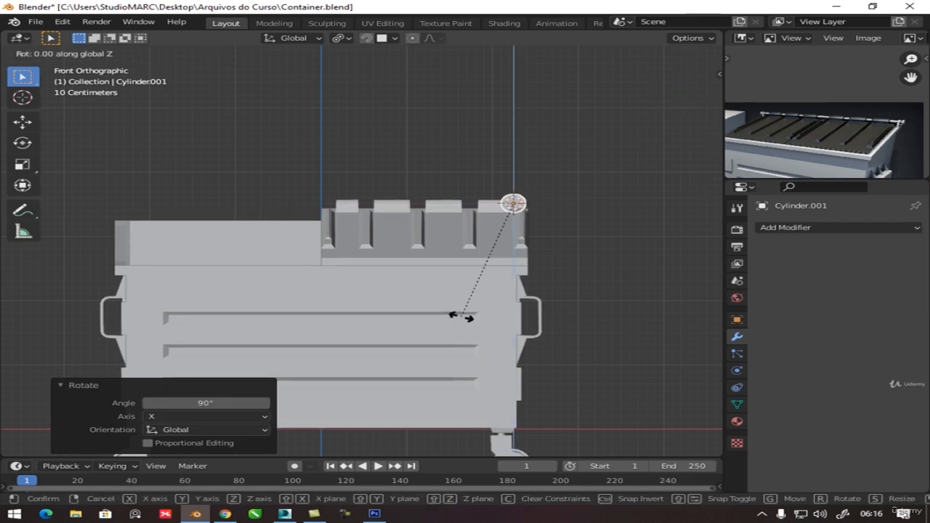
text(90)
key(Return)
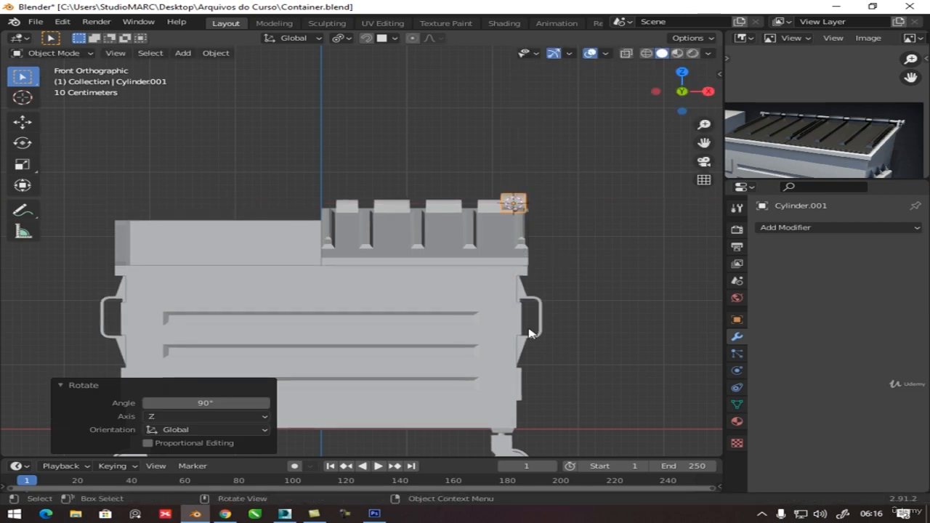
Scale the cylinder by about 0.583 and move it about 0.2073 m along X, past the lid's outer end.
key(s)
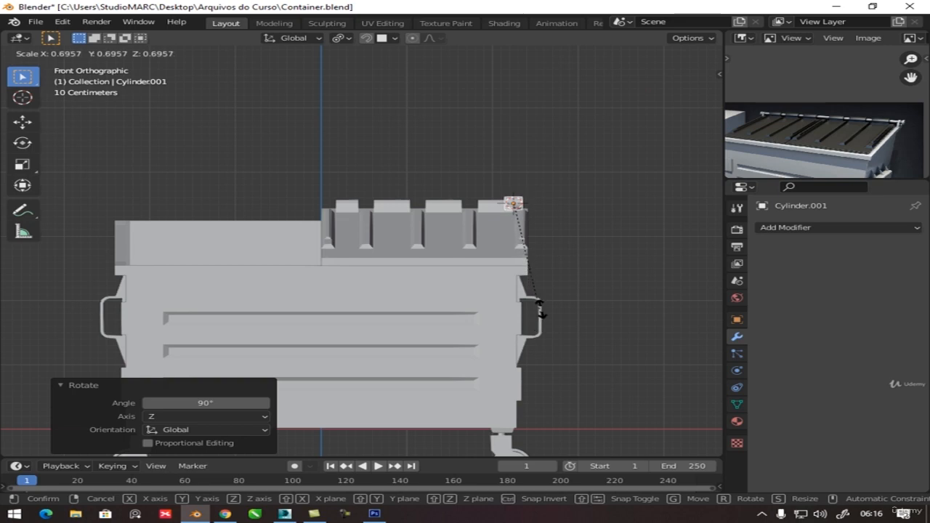
click(512, 266)
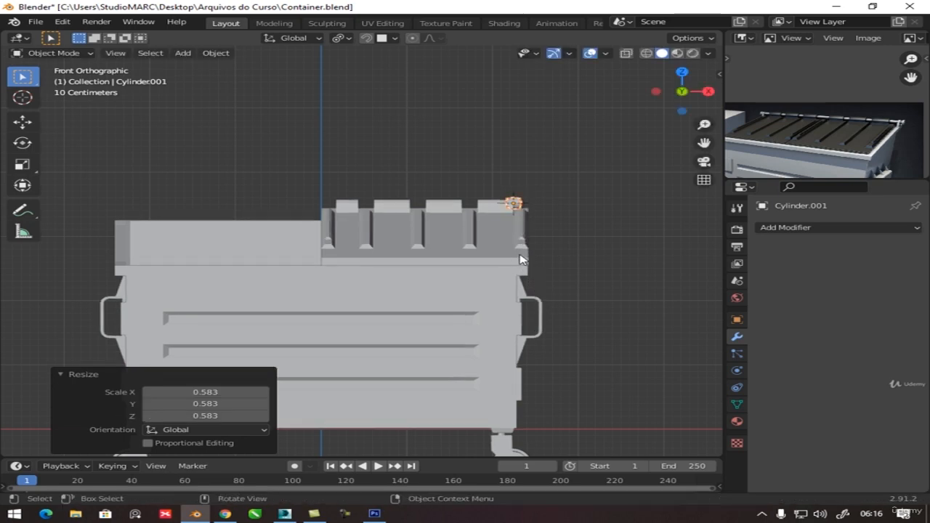
key(g)
key(x)
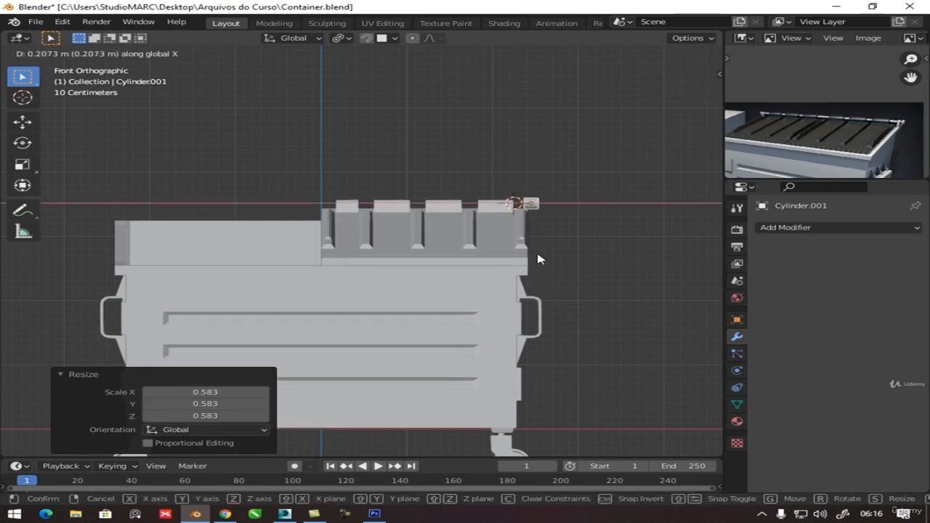
click(538, 260)
Select the vertices at the cylinder's inner end with X-ray on and move them about -3.3303 m along X.
key(Tab)
scroll(535, 207, up, 2)
key(1)
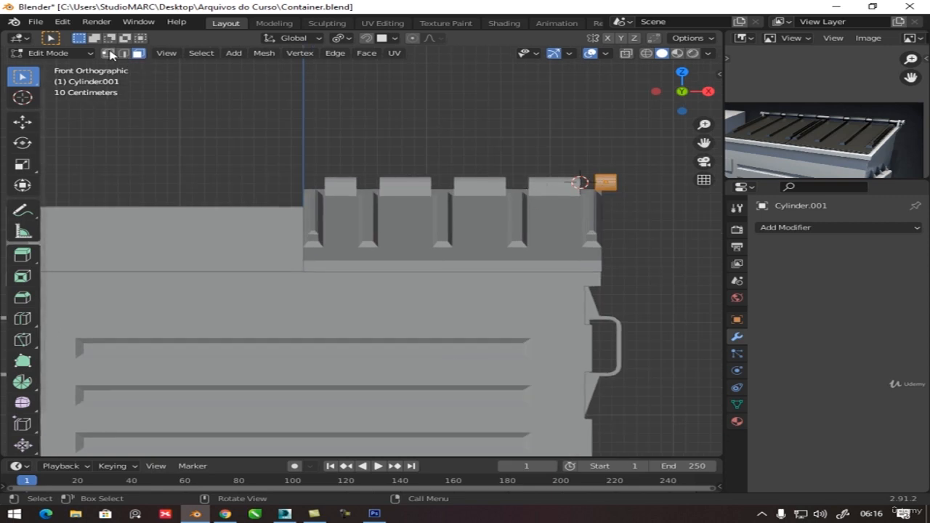
key(alt+z)
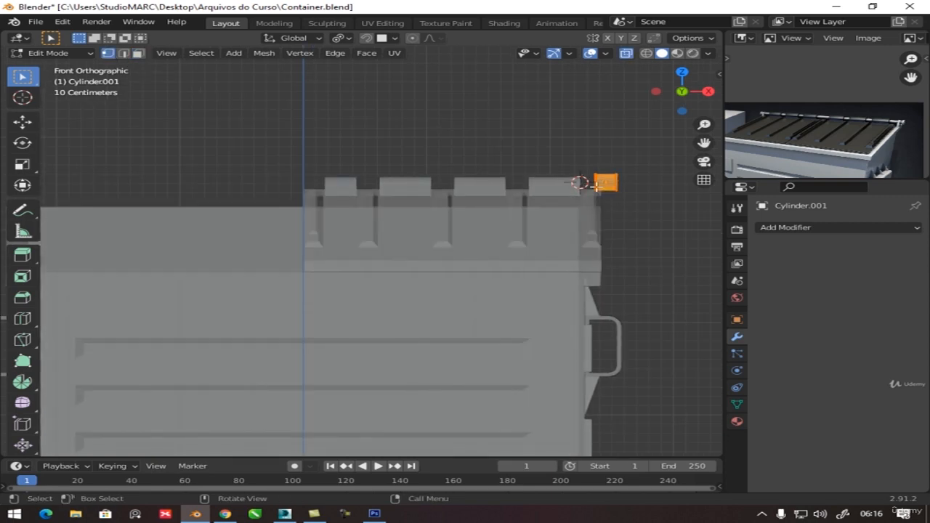
drag(577, 157, 610, 229)
key(alt+z)
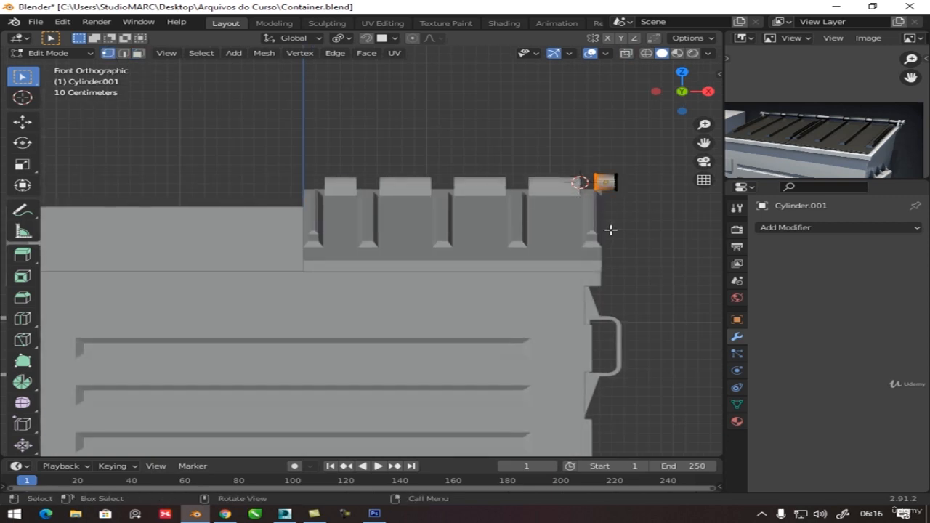
key(g)
key(x)
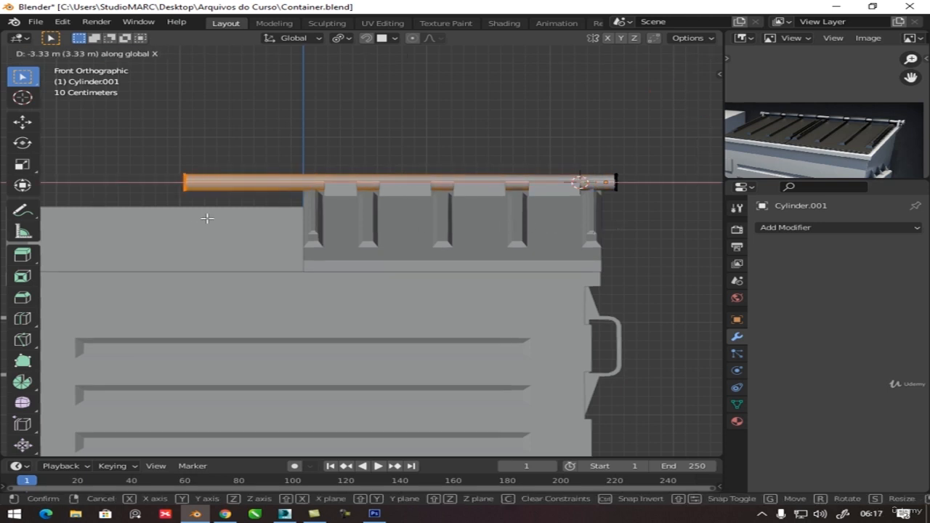
click(208, 218)
Extend the cylinder's inner end about another 1.658 m in negative X, past the container's opposite side.
scroll(208, 221, down, 2)
shift+middle_drag(208, 224, 322, 239)
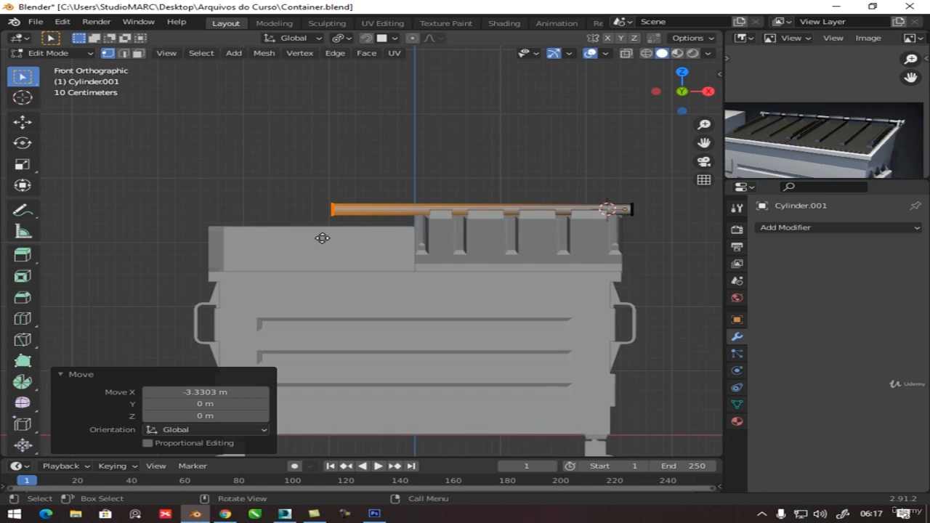
key(g)
key(x)
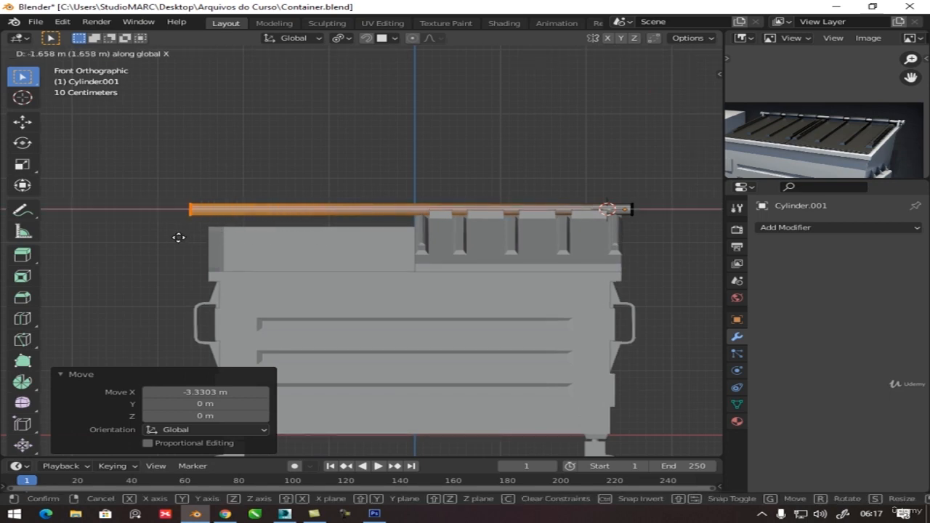
click(178, 237)
middle_drag(327, 245, 308, 287)
middle_drag(435, 308, 407, 284)
click(404, 293)
click(397, 288)
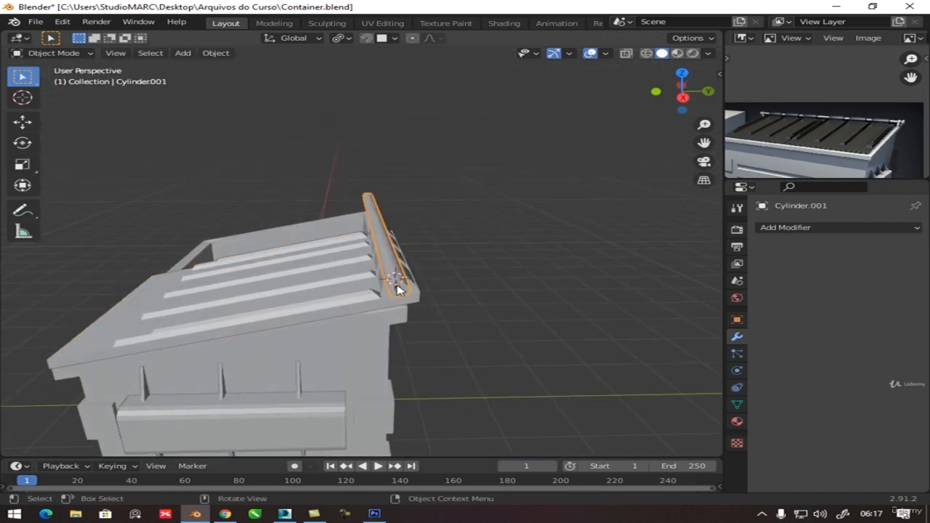
key(s)
key(shift+z)
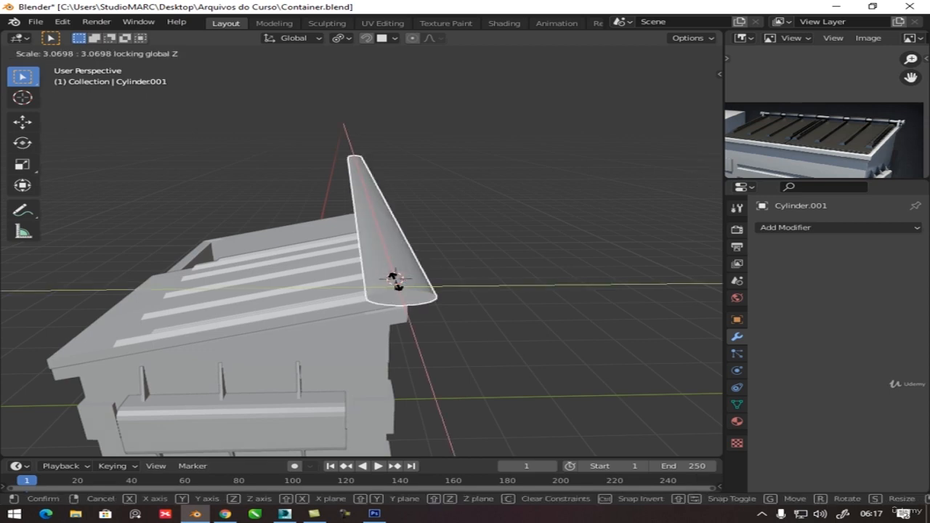
click(401, 292)
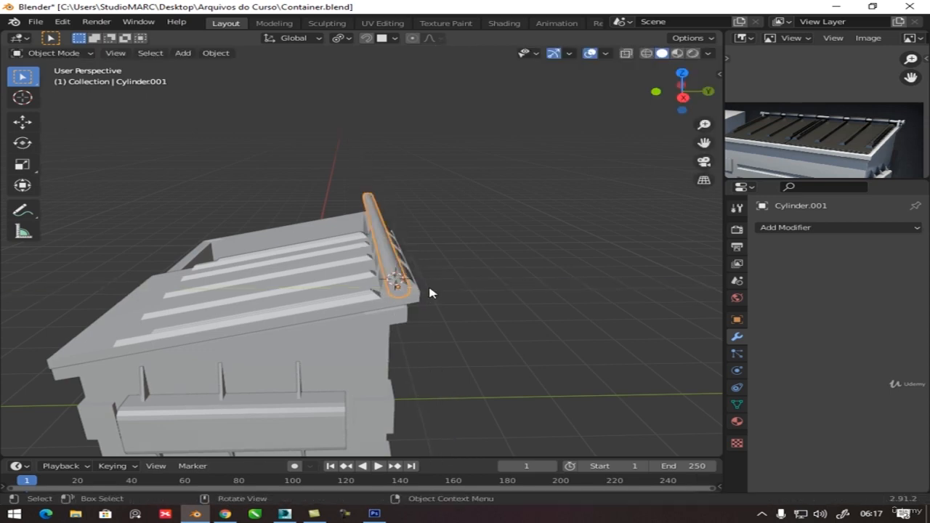
Scale the hinge rod by 0.726 in X and Y, leaving its global Z size locked.
scroll(429, 293, up, 5)
middle_drag(446, 313, 475, 324)
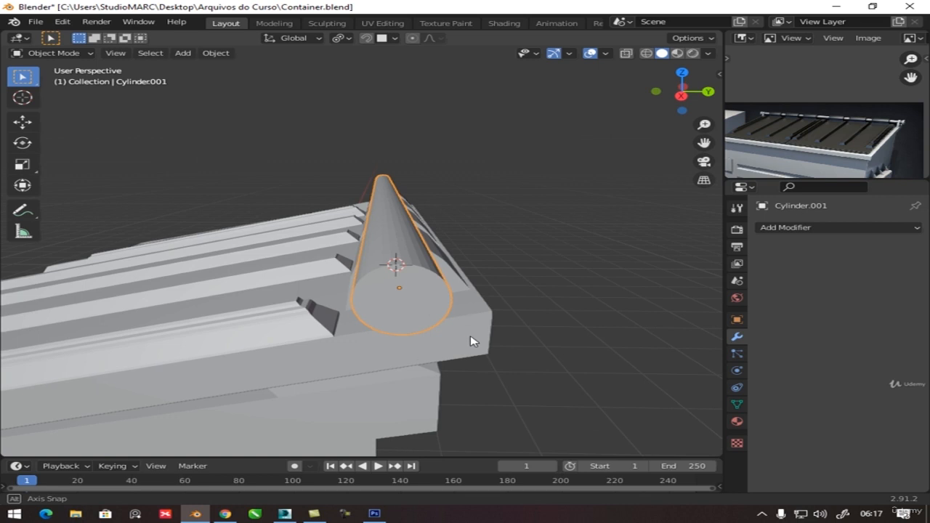
key(s)
key(shift+z)
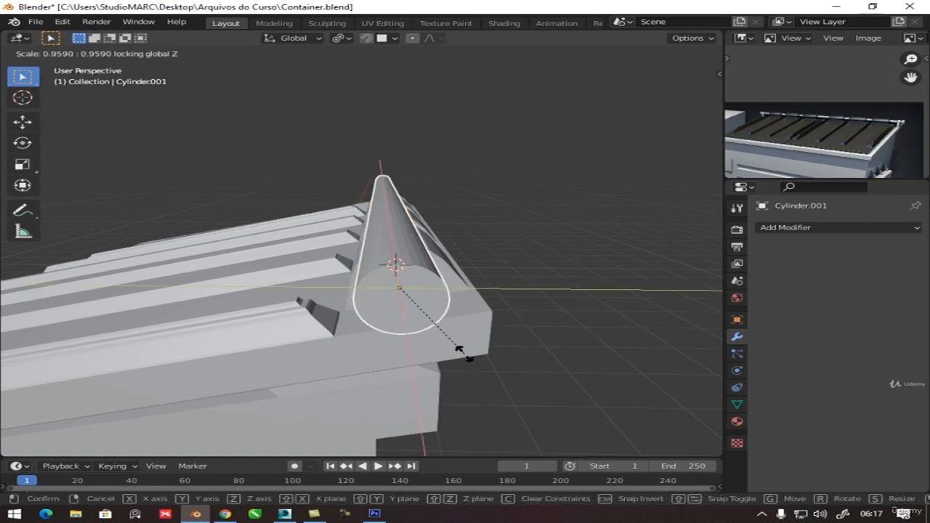
click(452, 341)
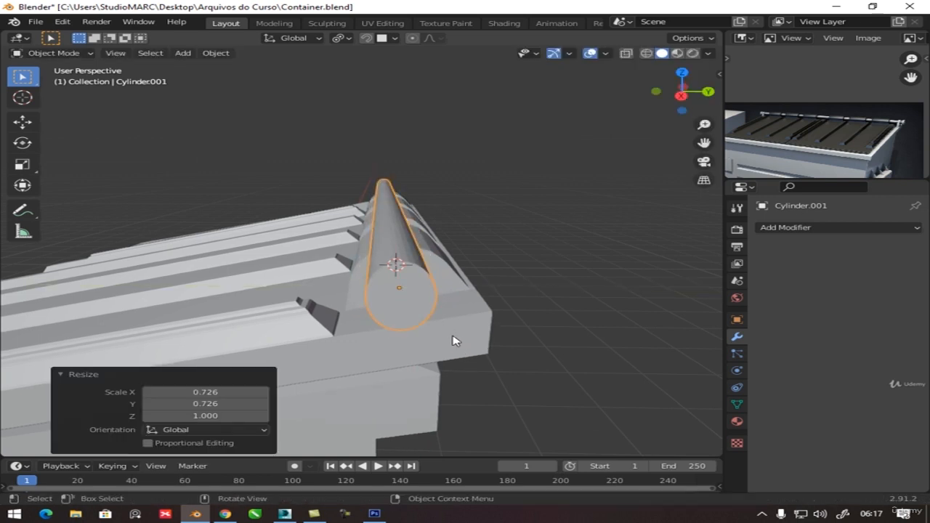
Scale the rod by about 0.84 in X and Z with global Y locked, to even out its cross-section.
mouse_move(451, 362)
middle_down()
mouse_move(440, 344)
mouse_move(441, 370)
middle_up()
key(s)
key(shift+z)
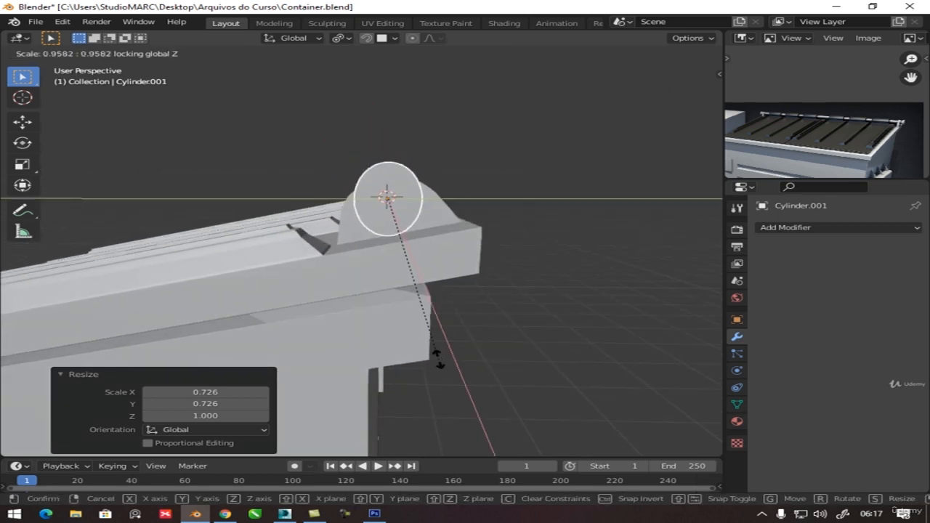
key(shift+y)
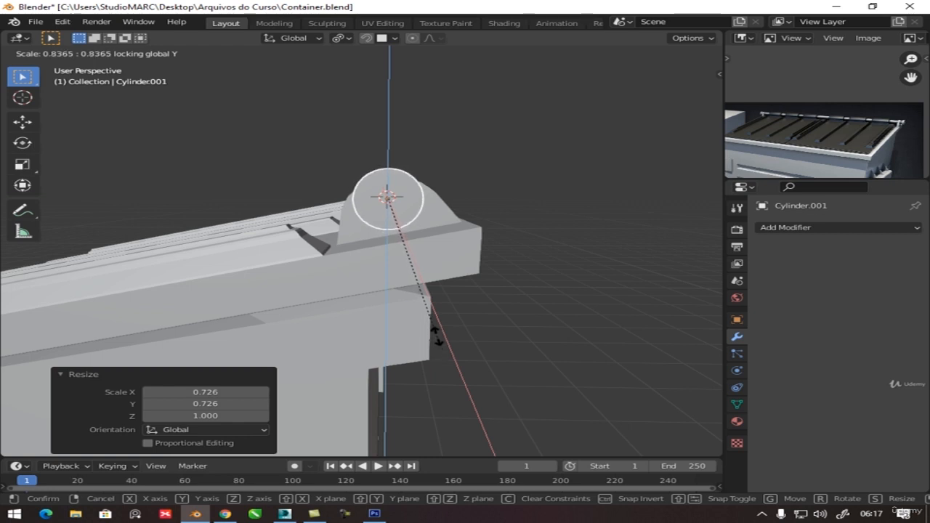
click(435, 335)
Select the rod's whole mesh and shrink it along its normals so it is thinner than the sleeves.
middle_drag(415, 281, 417, 298)
key(Tab)
key(a)
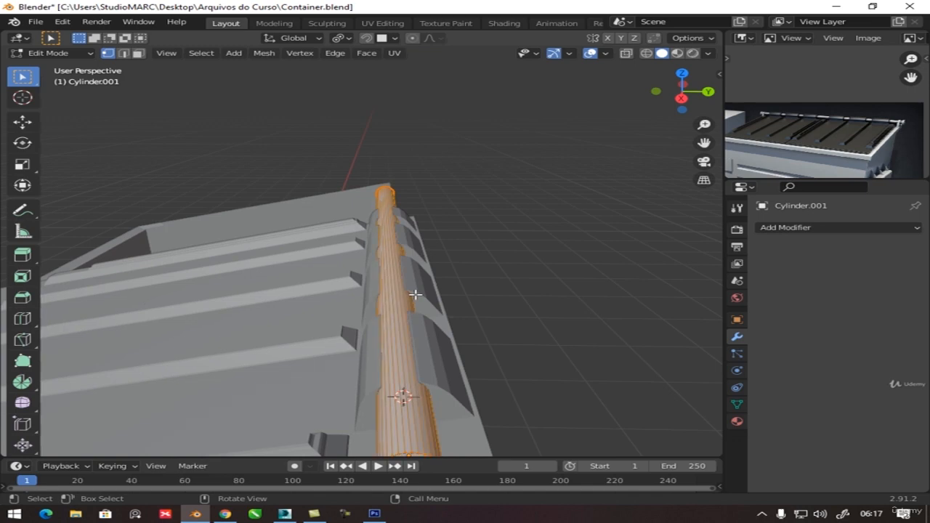
middle_drag(444, 340, 443, 336)
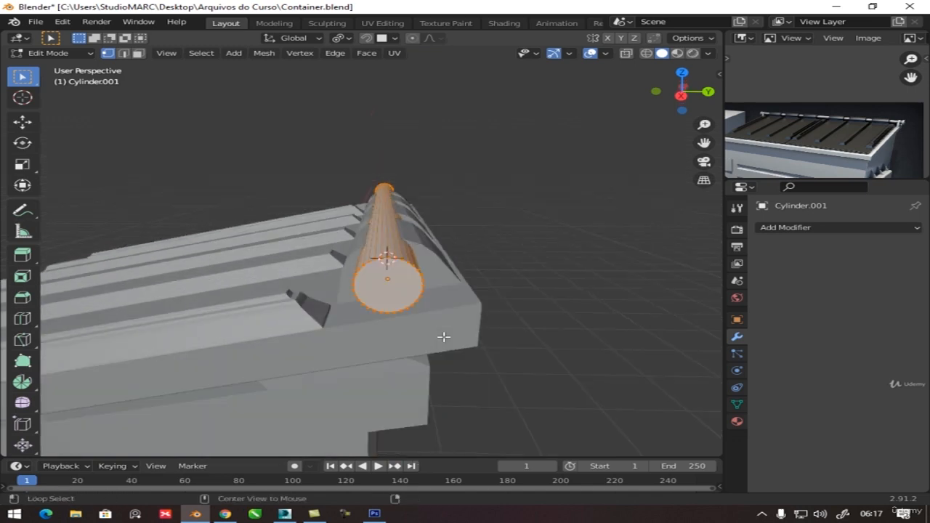
key(alt+s)
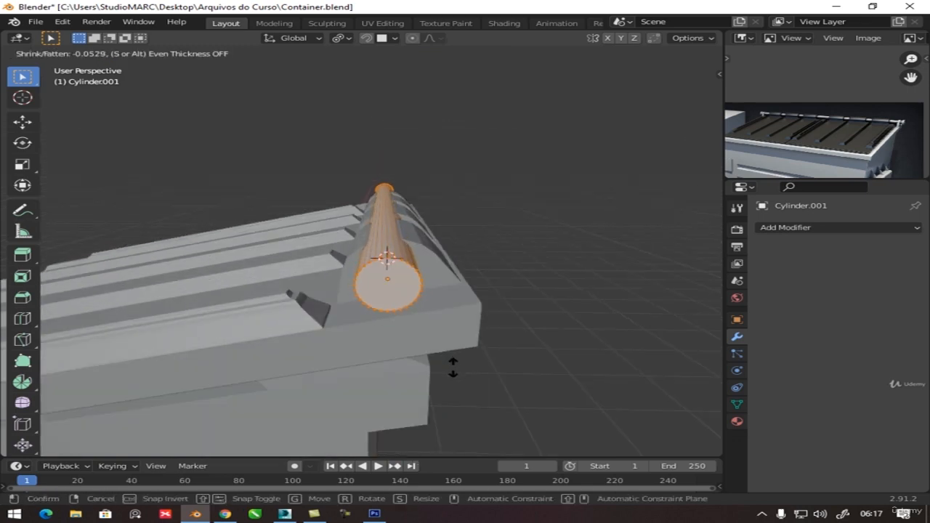
click(418, 397)
key(Tab)
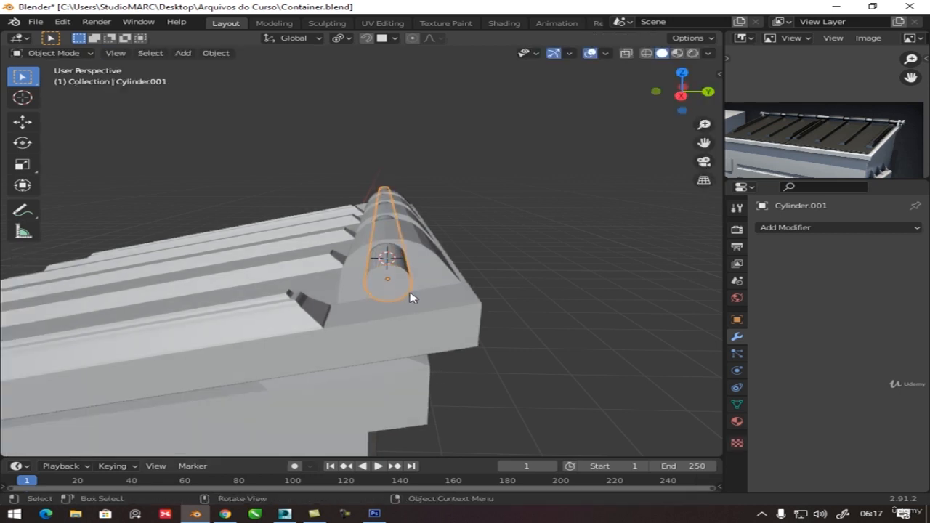
Lower the rod about 0.043 m along its local Y axis to centre it inside the rounded sleeves.
middle_drag(409, 295, 411, 278)
key(g)
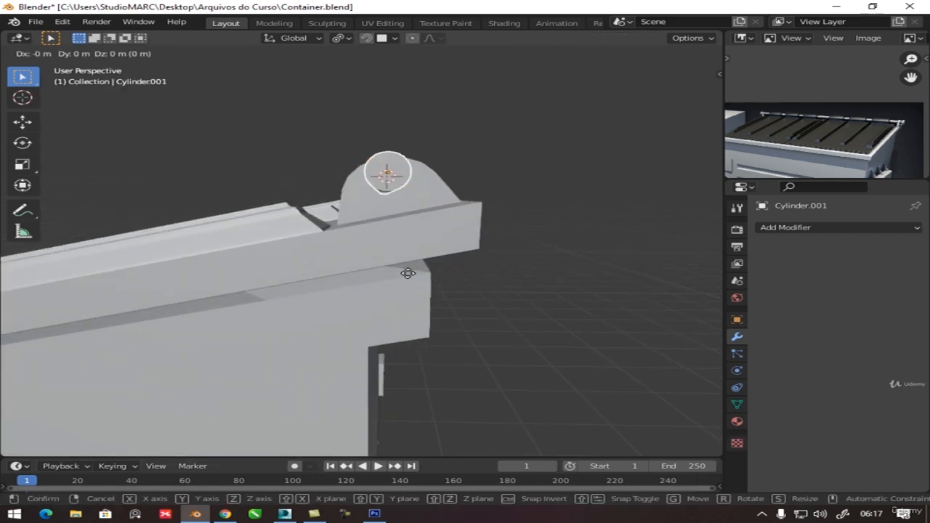
key(z)
key(z)
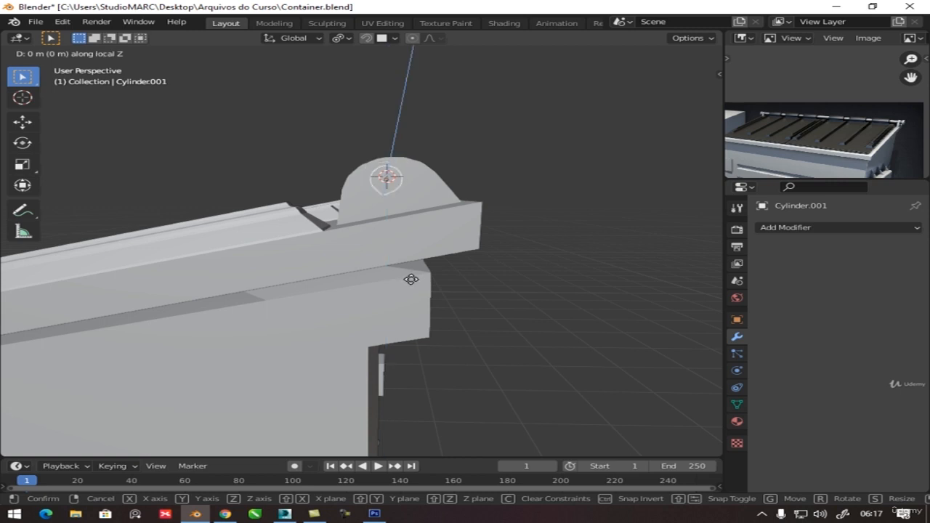
key(z)
key(y)
key(y)
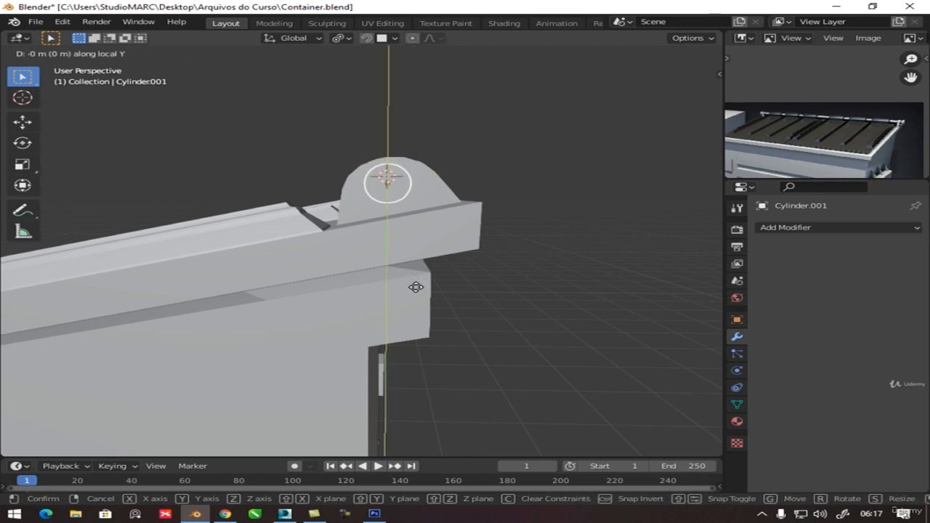
click(419, 295)
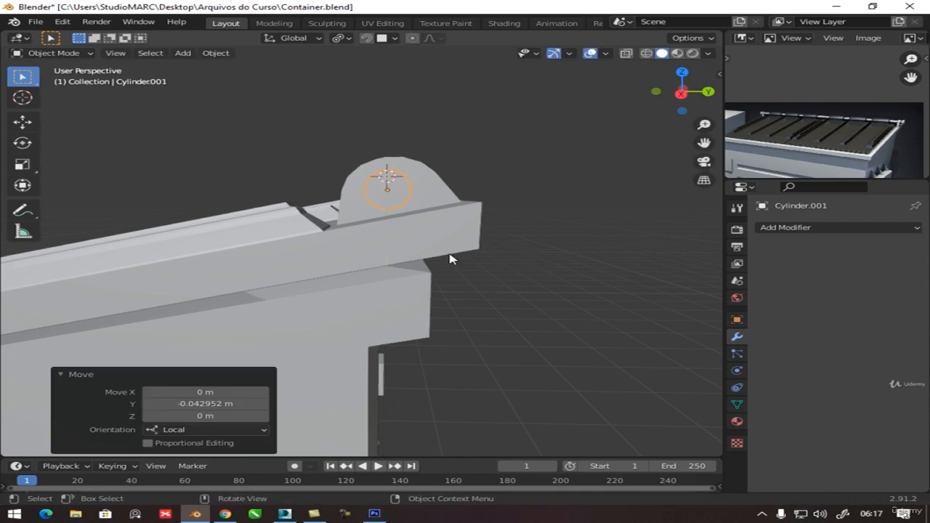
Try to extend the rod's inner end in negative X across the open half of the container, then undo it.
middle_drag(453, 258, 507, 293)
key(alt+a)
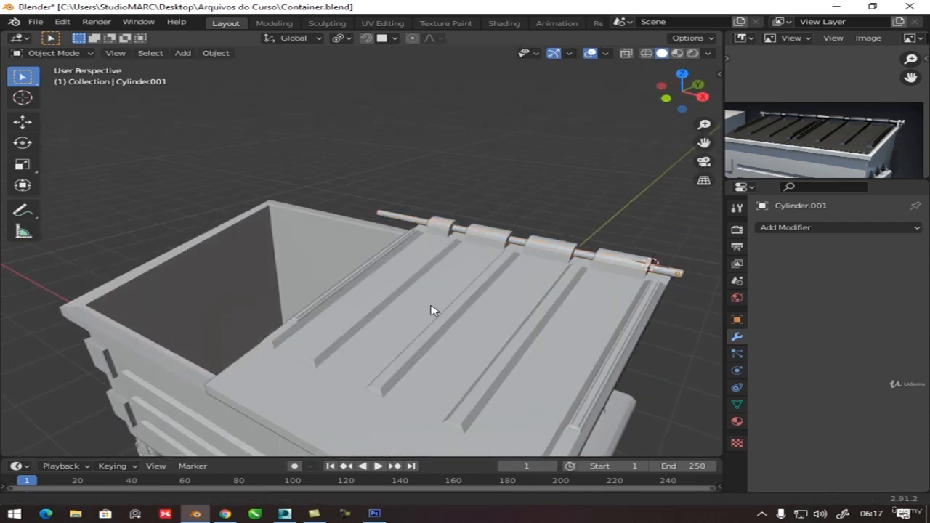
middle_drag(434, 310, 425, 284)
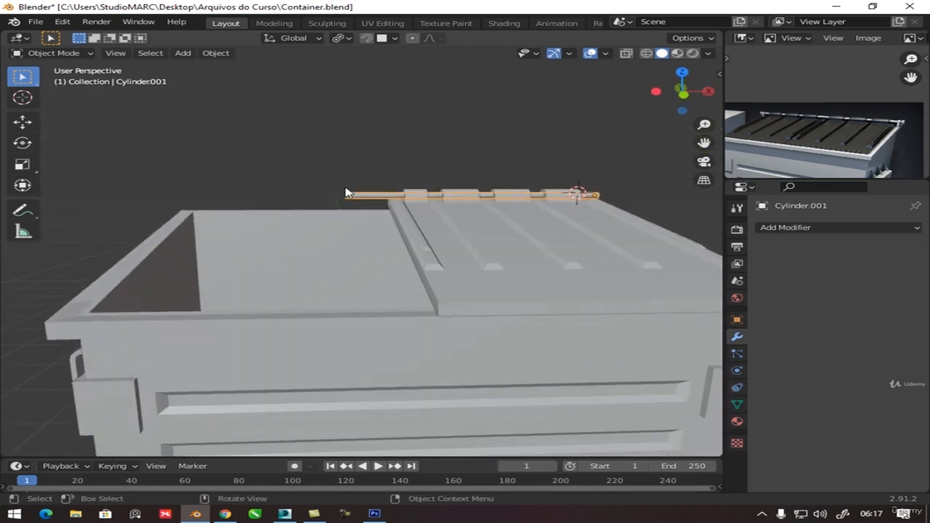
key(KP_1)
key(Tab)
drag(327, 178, 359, 217)
key(g)
key(x)
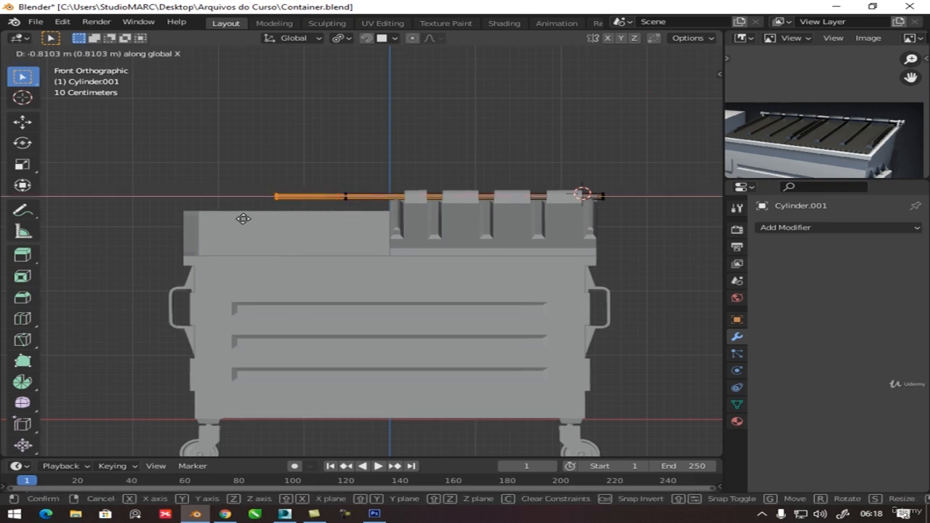
click(188, 228)
key(Tab)
mouse_move(339, 247)
middle_down()
mouse_move(348, 288)
mouse_move(331, 247)
middle_up()
key(alt+a)
mouse_move(395, 208)
middle_down()
mouse_move(504, 201)
mouse_move(387, 198)
mouse_move(395, 223)
middle_up()
scroll(388, 197, up, 2)
key(ctrl+z)
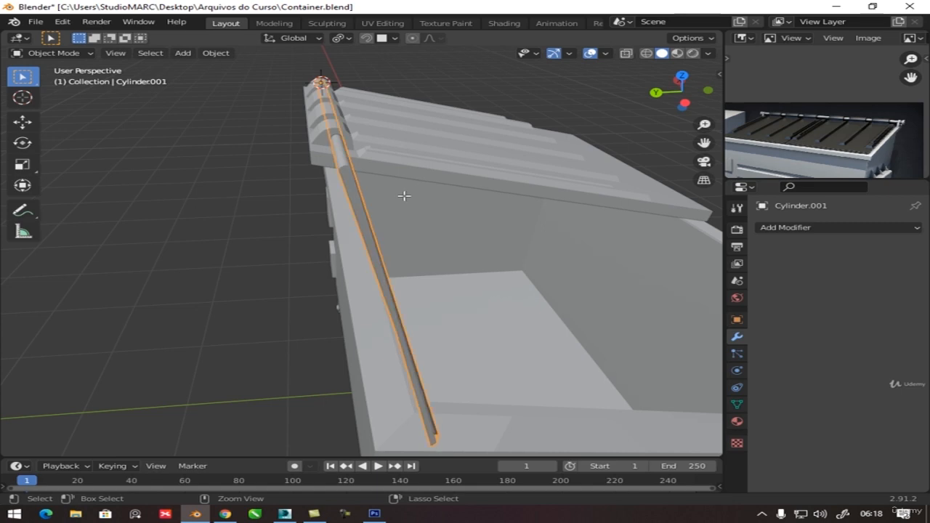
Select all vertices at the rod's inner end and move them in negative X just past the container's opposite side.
key(Tab)
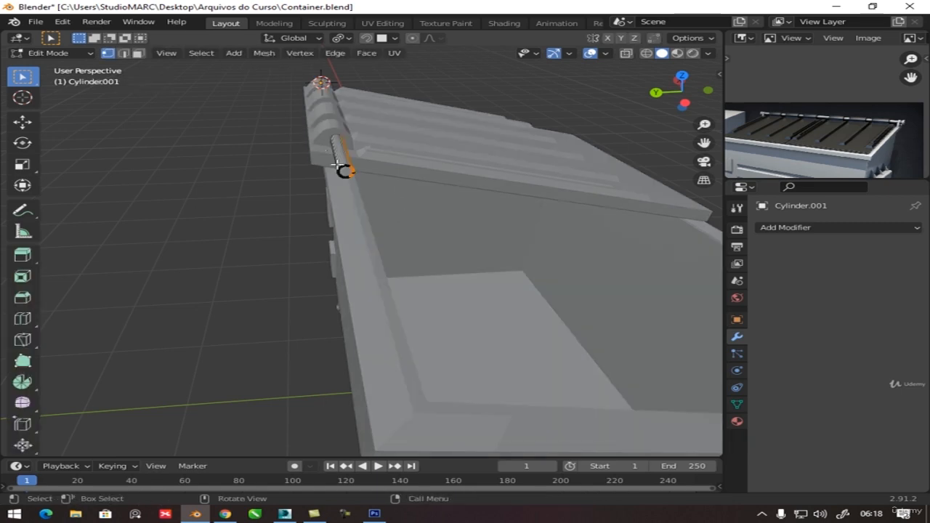
key(a)
middle_drag(433, 226, 288, 201)
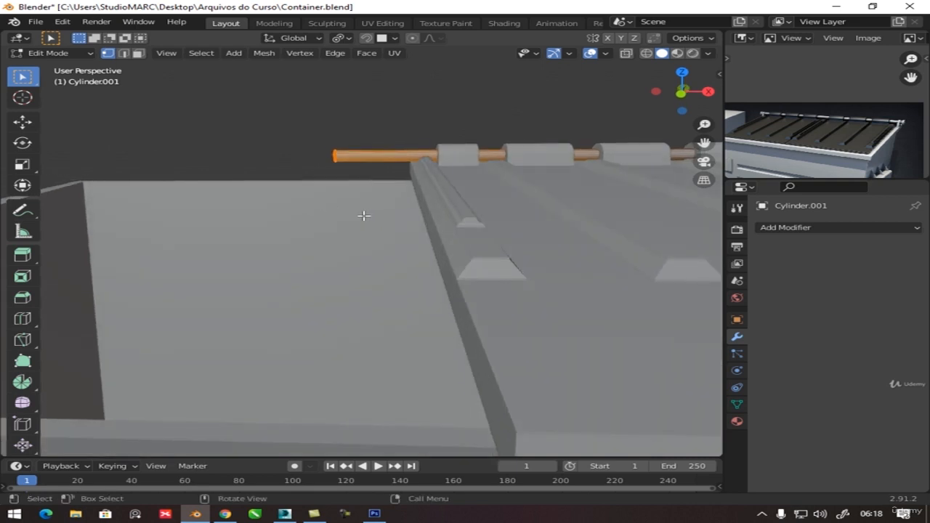
key(KP_1)
key(g)
key(x)
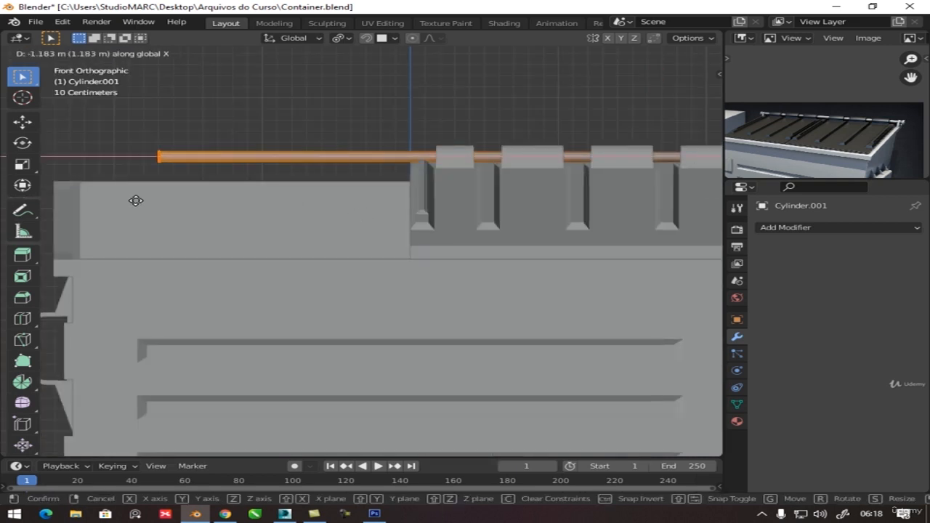
click(74, 210)
key(Tab)
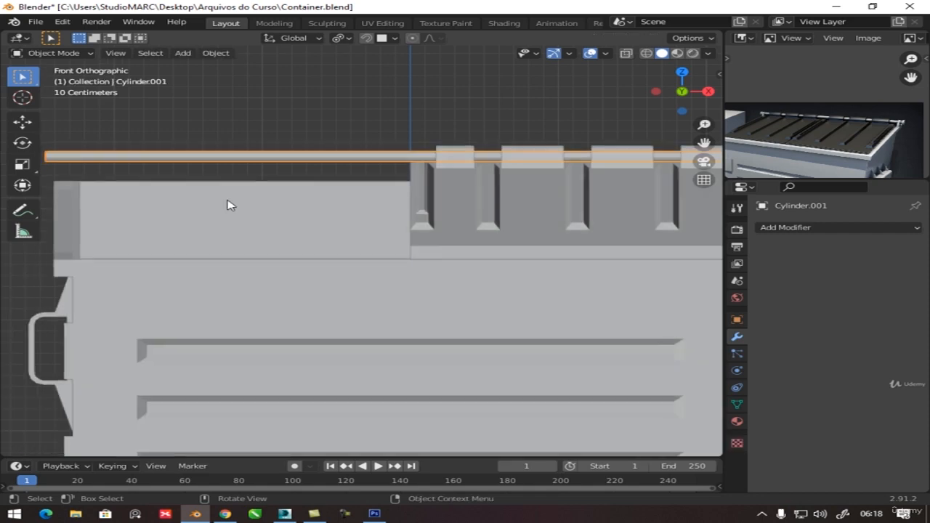
Open the lid mesh for editing and select the edges along its upper front border in edge select mode.
scroll(305, 225, down, 3)
middle_drag(305, 226, 363, 262)
click(405, 278)
key(Tab)
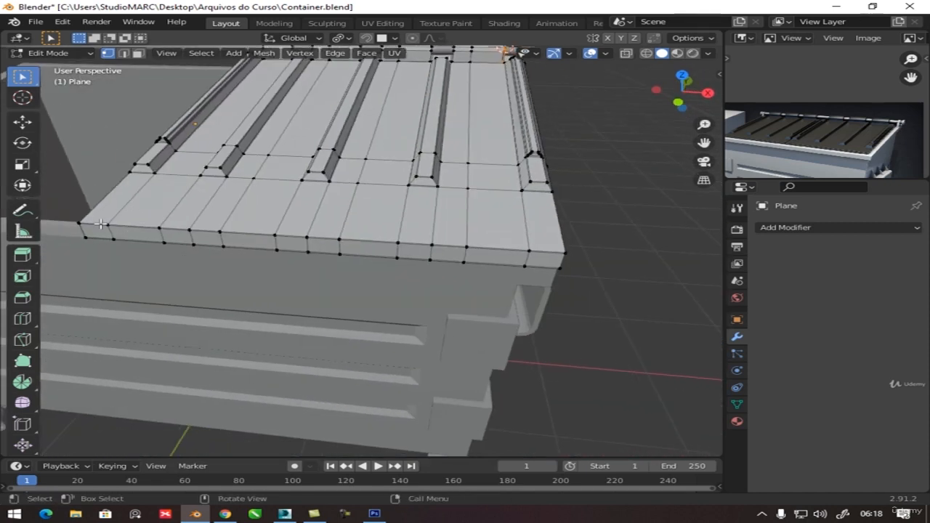
drag(70, 210, 568, 252)
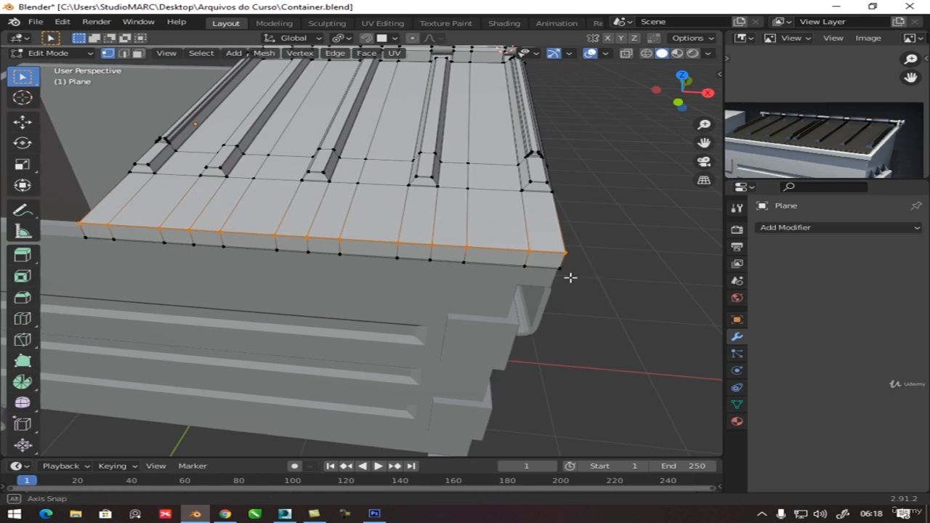
middle_drag(571, 276, 199, 142)
click(123, 54)
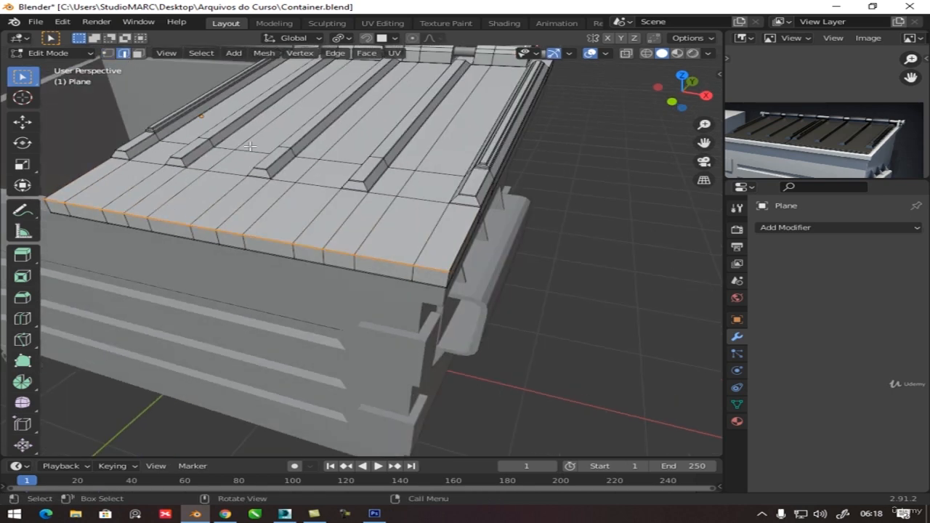
Try to bevel the lid's selected upper front edges with three segments.
scroll(349, 256, up, 2)
middle_drag(382, 277, 348, 266)
middle_drag(330, 234, 344, 228)
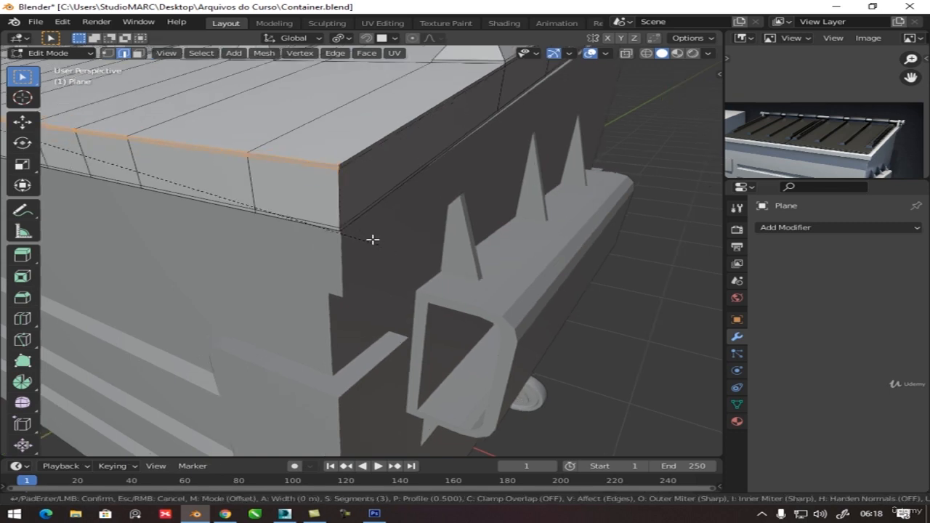
scroll(337, 191, up, 2)
scroll(339, 193, up, 4)
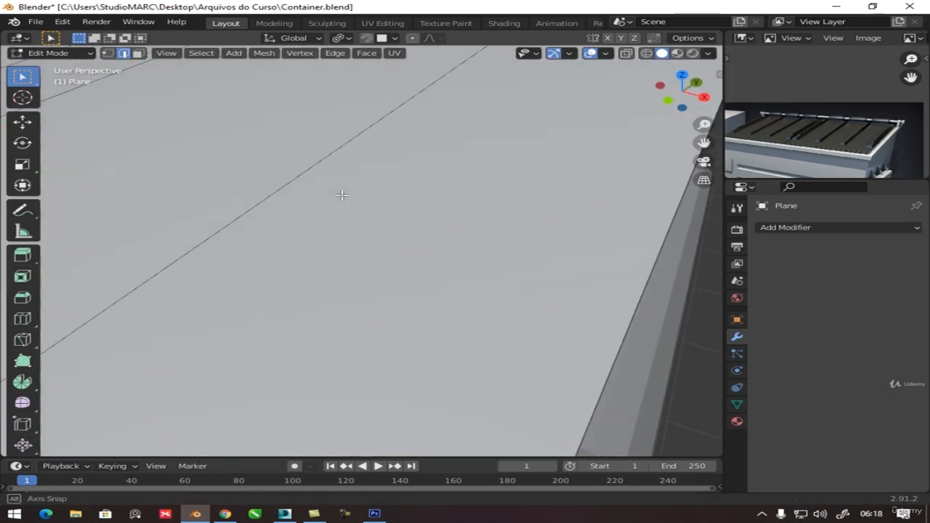
Slide the edge loop just beneath the lid's upper rim down by a factor of about 0.54, to mid-thickness.
scroll(341, 197, down, 4)
middle_drag(343, 223, 337, 236)
alt+click(311, 199)
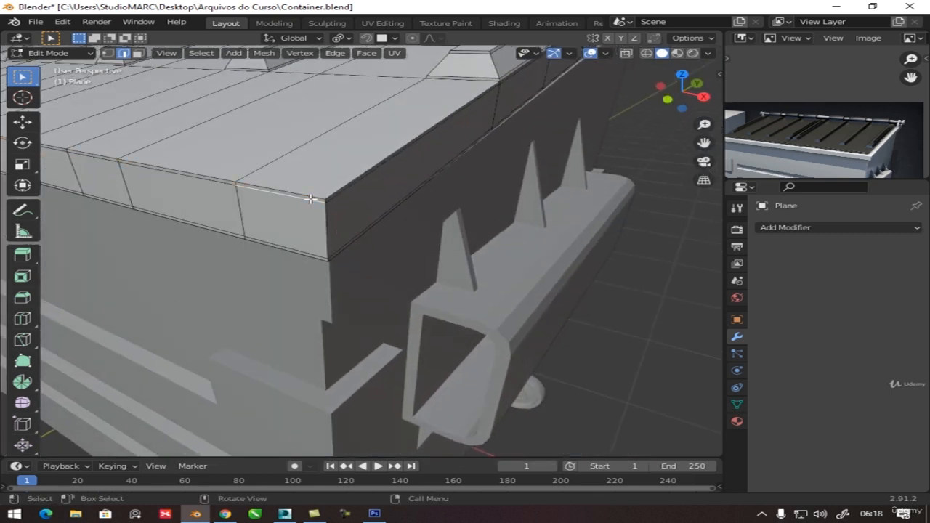
key(g)
key(g)
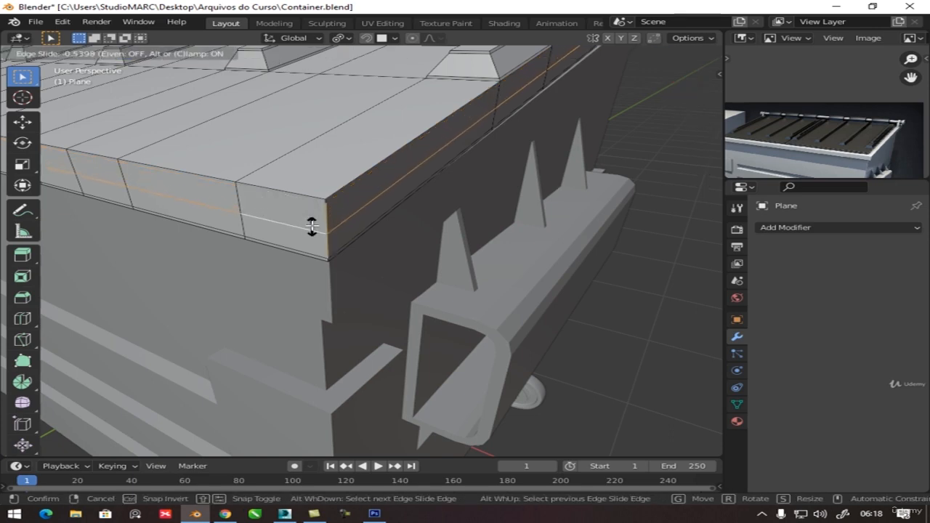
click(312, 226)
key(alt+a)
scroll(289, 198, down, 2)
middle_drag(299, 212, 403, 218)
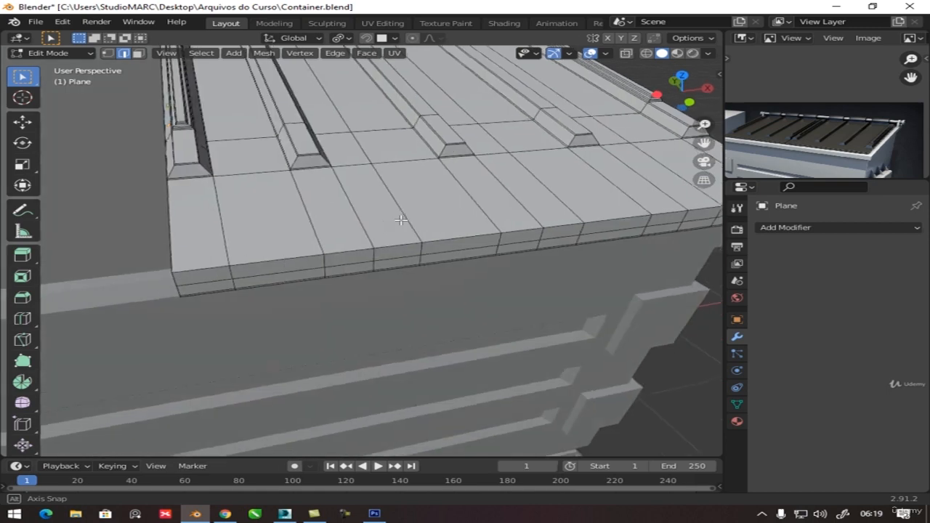
Select the full run of edges along the lid's upper front border and bevel it with four segments.
ctrl+shift+click(207, 266)
middle_drag(290, 269, 469, 242)
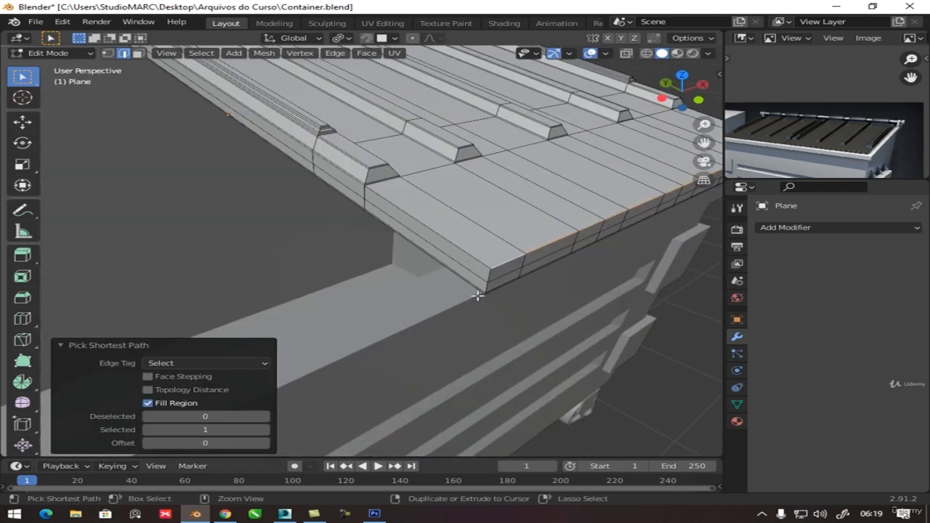
key(ctrl+b)
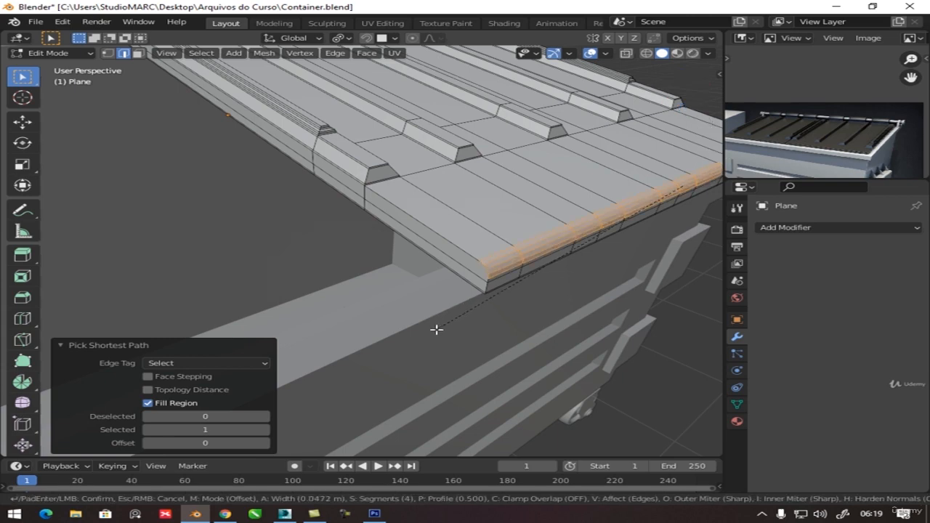
click(443, 284)
key(Tab)
scroll(444, 284, down, 3)
middle_drag(443, 284, 419, 257)
scroll(344, 230, down, 2)
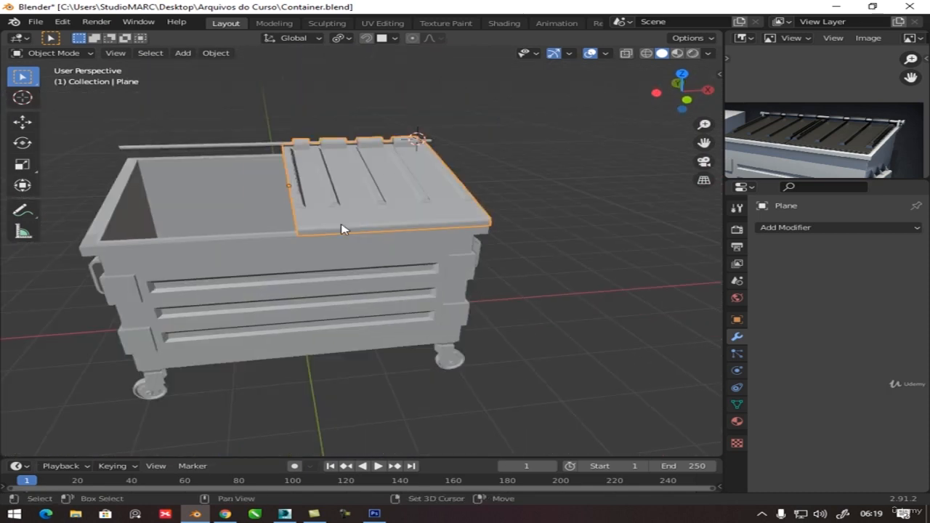
Add a Mirror modifier to the lid, using the container body (Cube) as mirror object and only the Y axis.
middle_drag(343, 230, 369, 274)
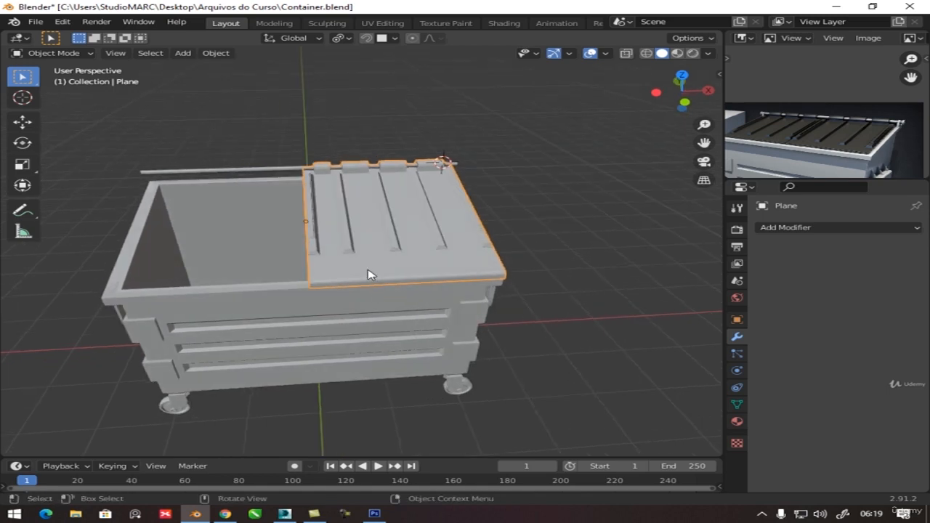
click(785, 229)
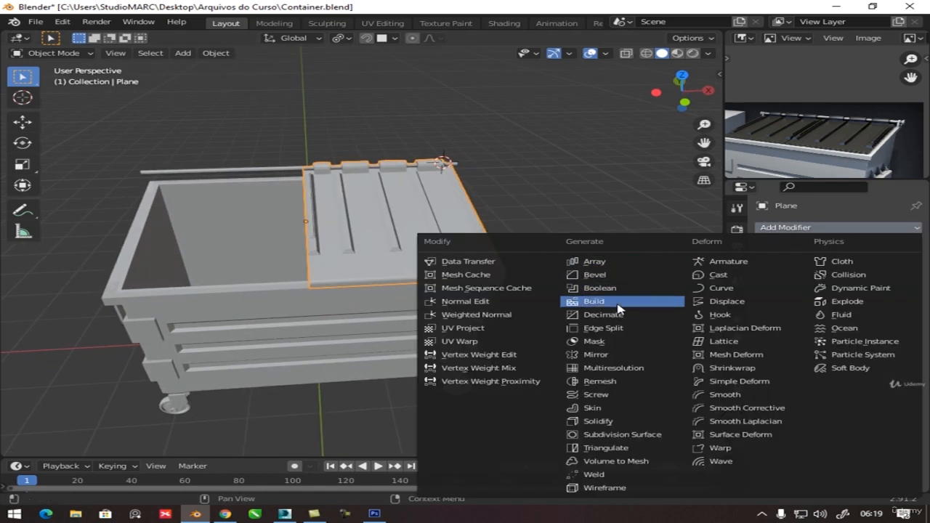
click(598, 354)
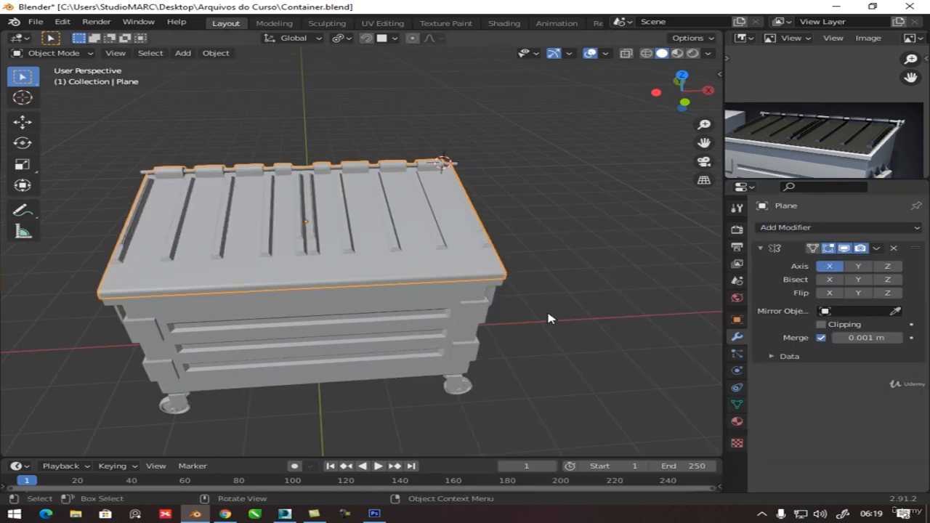
click(895, 311)
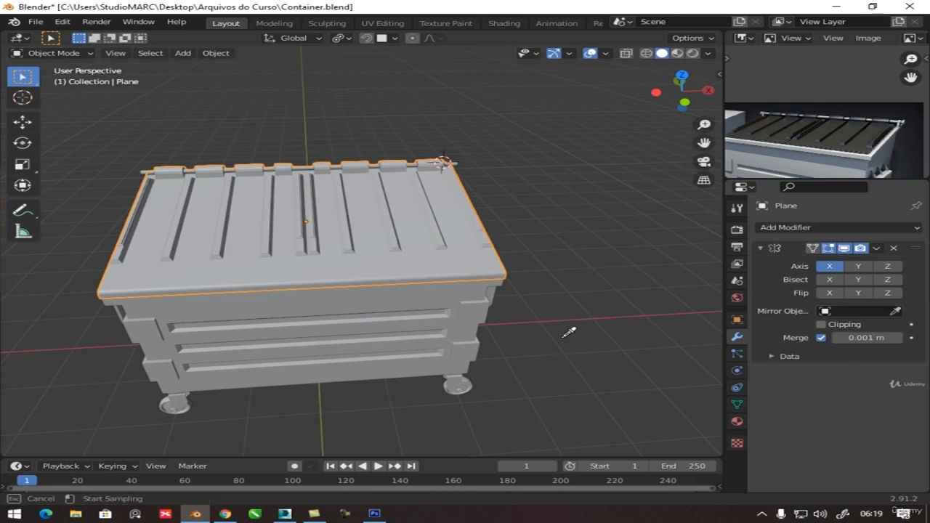
click(423, 304)
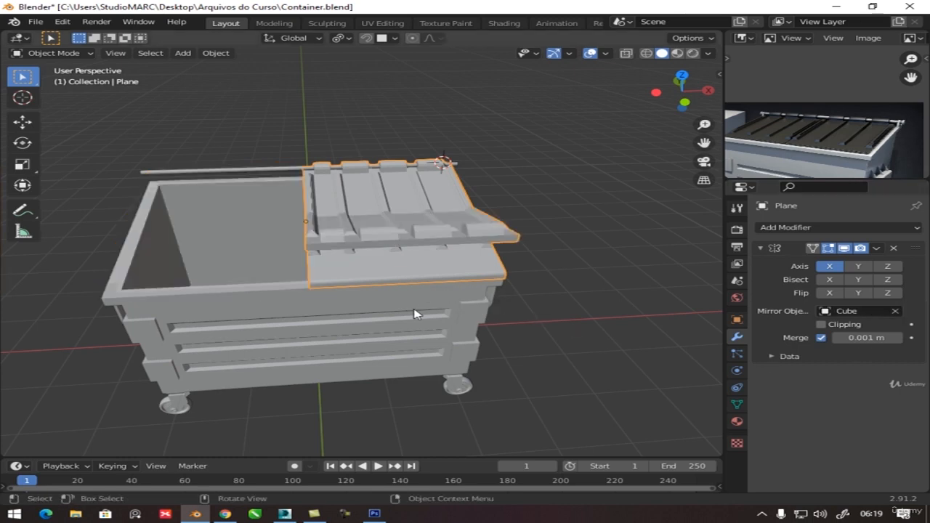
click(831, 267)
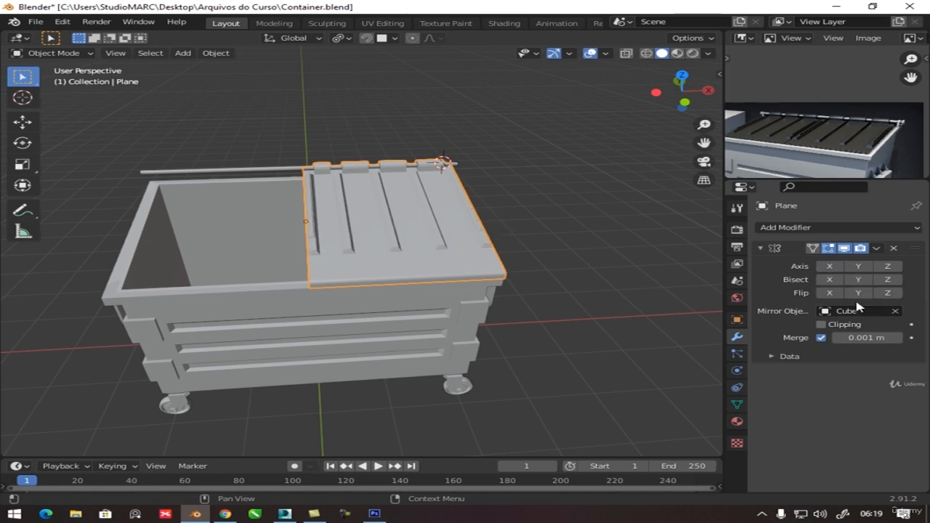
click(837, 269)
click(854, 268)
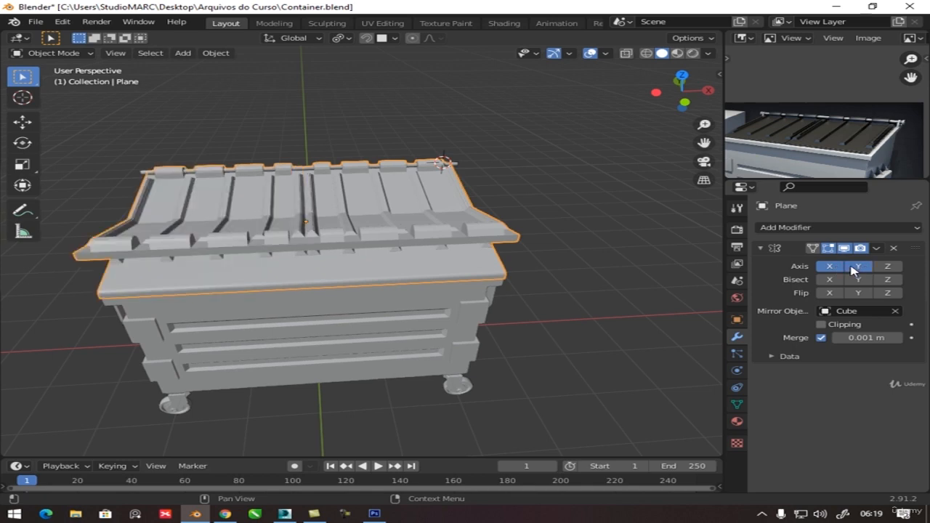
click(835, 267)
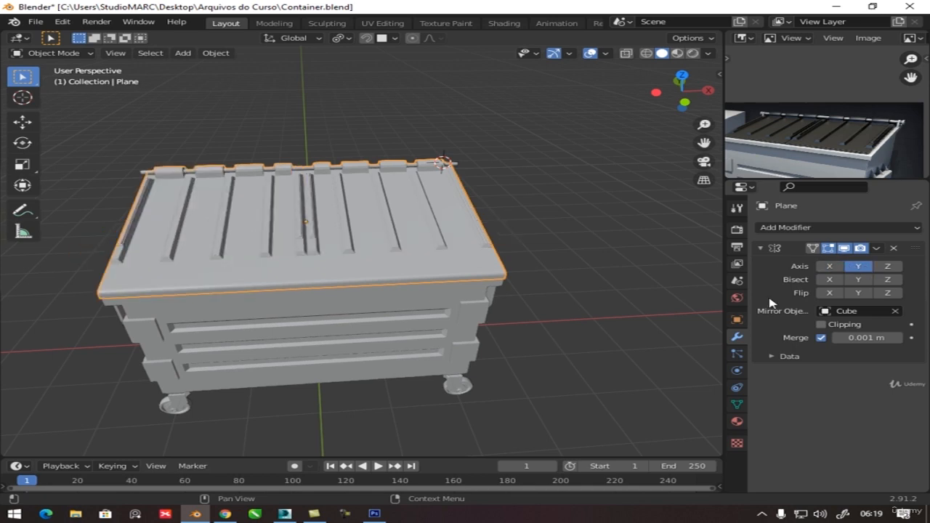
Scale the lid's whole linked mesh along X to 0.991, leaving a narrow gap between the two lid halves.
middle_drag(690, 287, 677, 318)
scroll(374, 292, up, 1)
shift+middle_drag(373, 292, 388, 315)
key(Tab)
key(ctrl+l)
key(s)
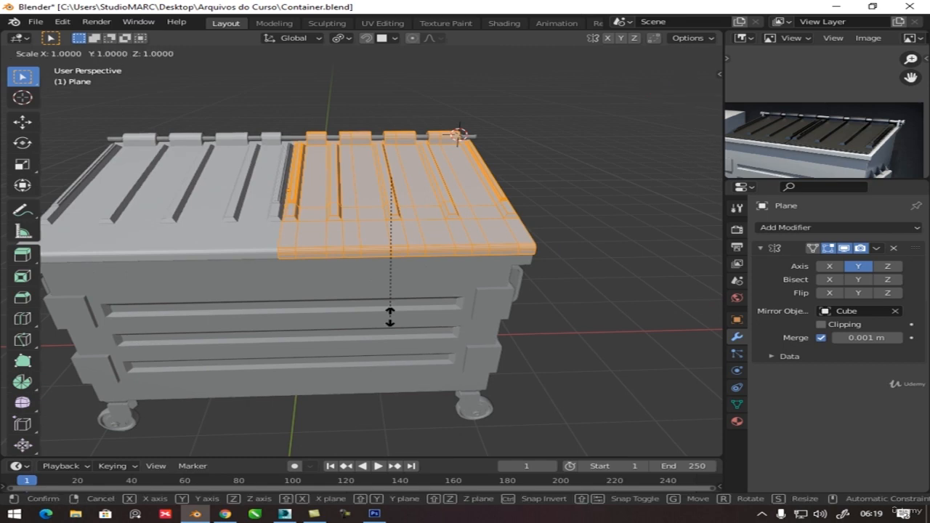
key(x)
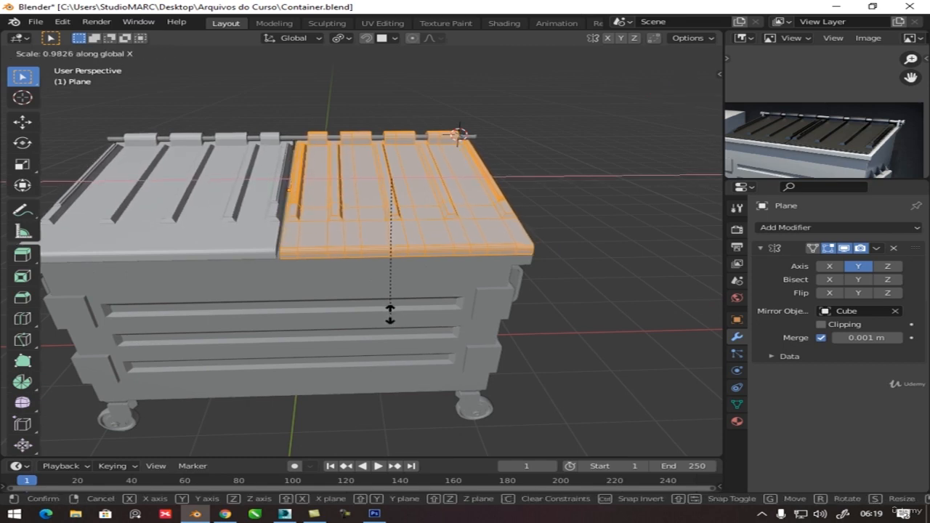
click(390, 315)
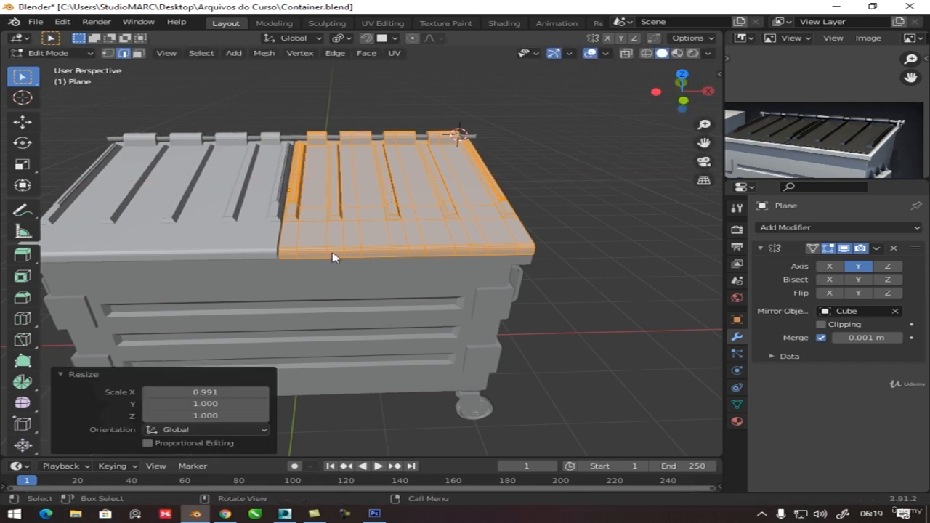
key(Tab)
middle_drag(353, 266, 618, 214)
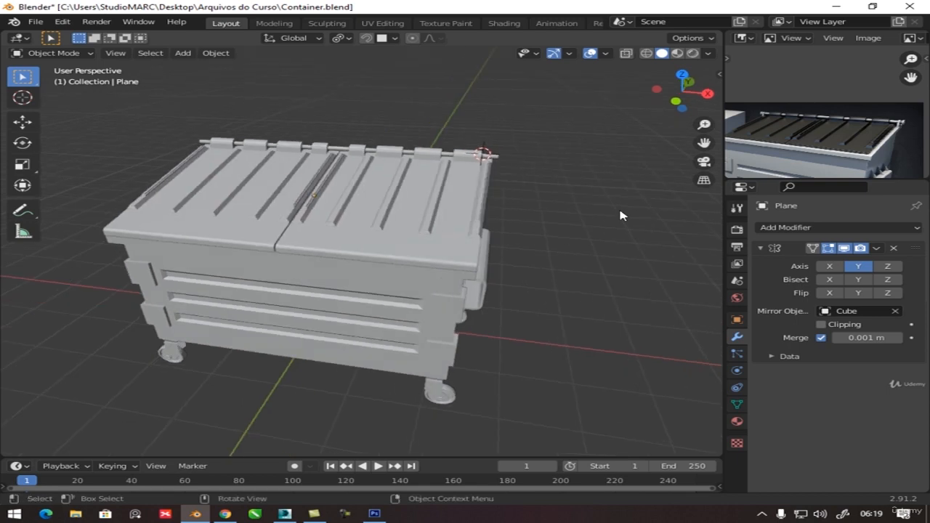
Open the container body mesh for editing in face select mode with the upper rim band's faces selected.
middle_drag(499, 254, 363, 221)
scroll(416, 245, up, 3)
click(439, 223)
key(Tab)
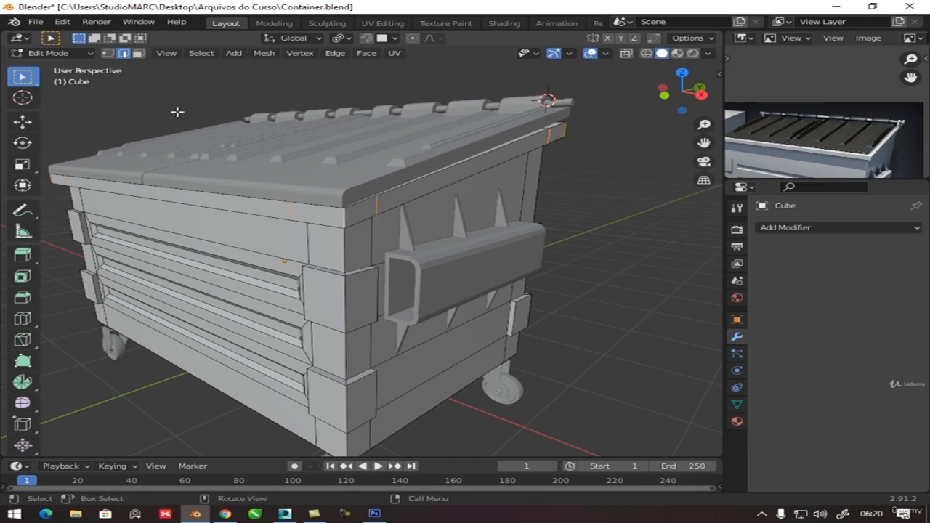
click(139, 53)
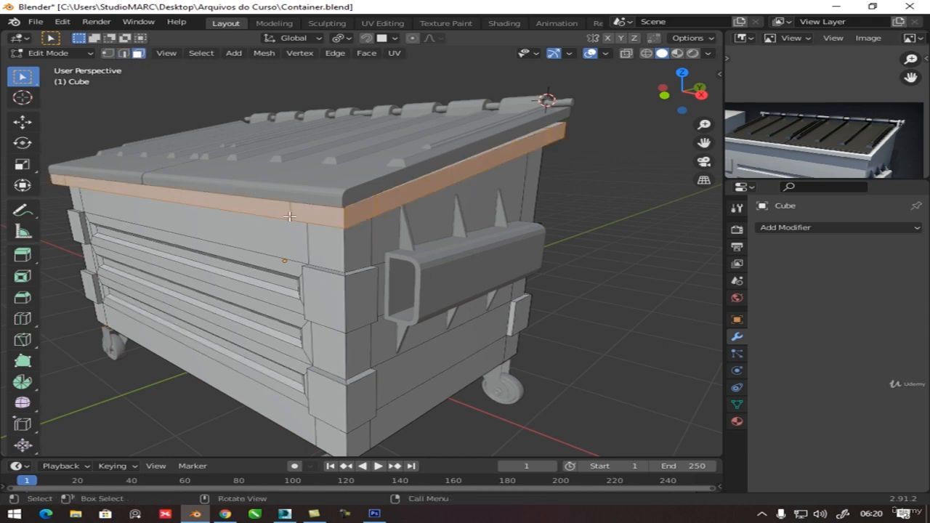
middle_drag(371, 281, 336, 275)
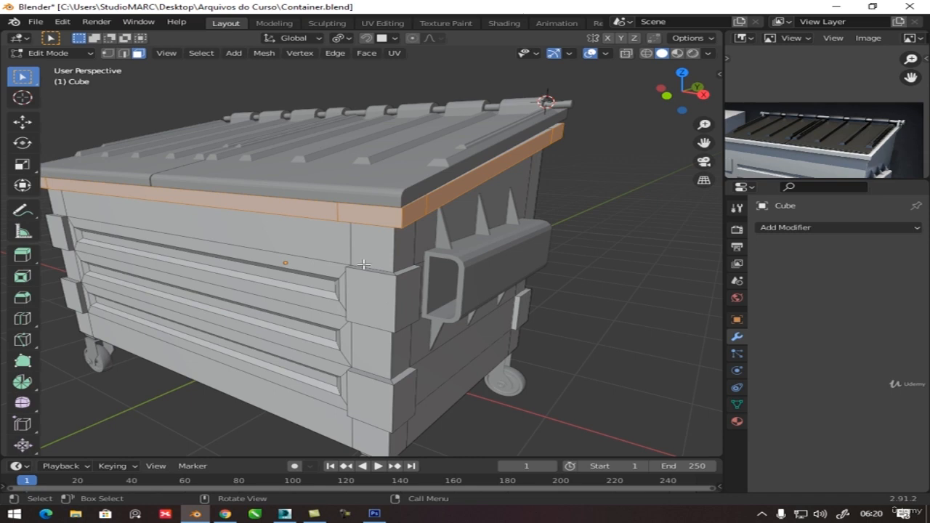
Inset the selected rim faces with zero thickness and a depth of 0.064 m to push the rim outward.
scroll(372, 211, up, 4)
middle_drag(382, 204, 399, 293)
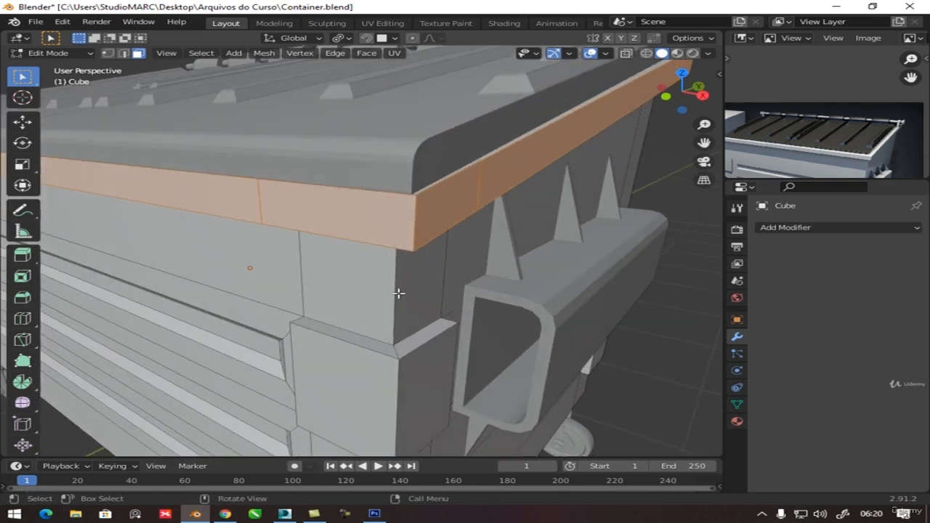
key(i)
click(417, 320)
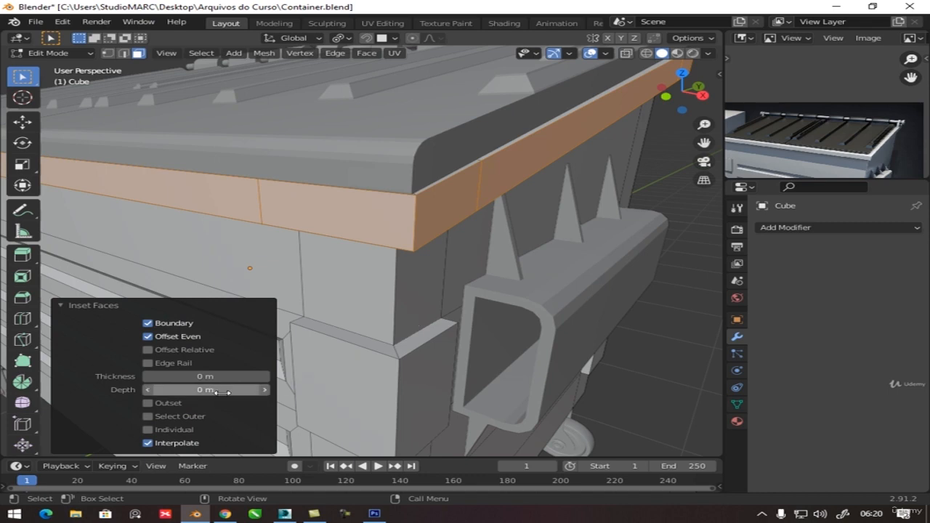
drag(205, 389, 247, 390)
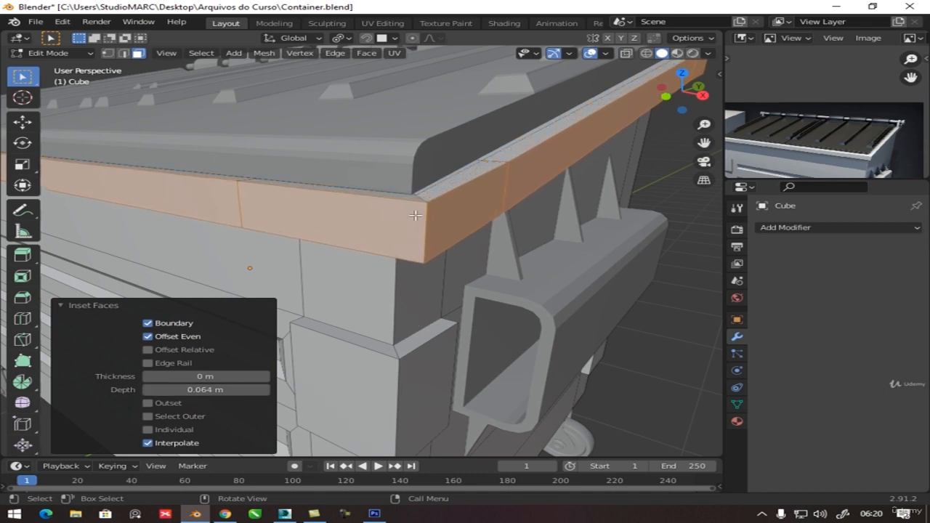
scroll(415, 215, down, 5)
key(Tab)
Set the solid viewport shading colour to Random so each object shows in its own colour.
middle_drag(371, 255, 404, 387)
scroll(405, 315, down, 2)
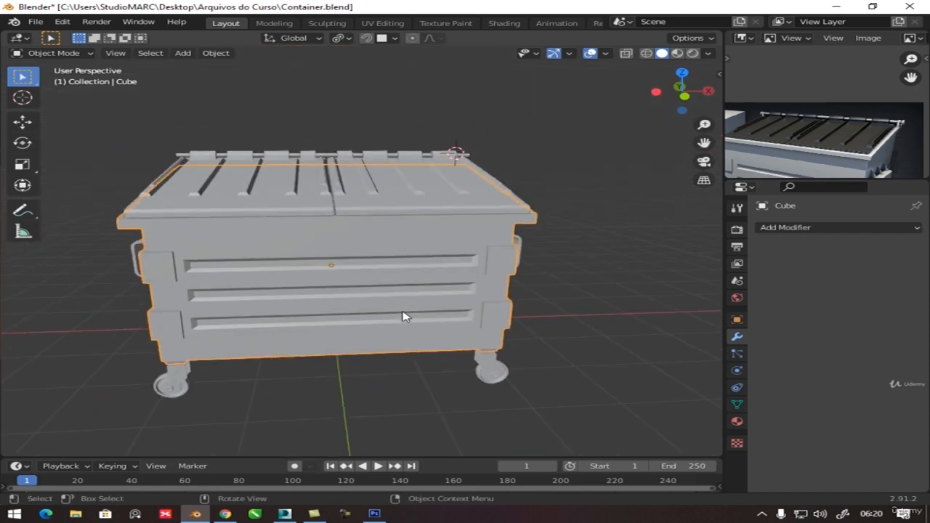
scroll(455, 259, down, 1)
click(708, 53)
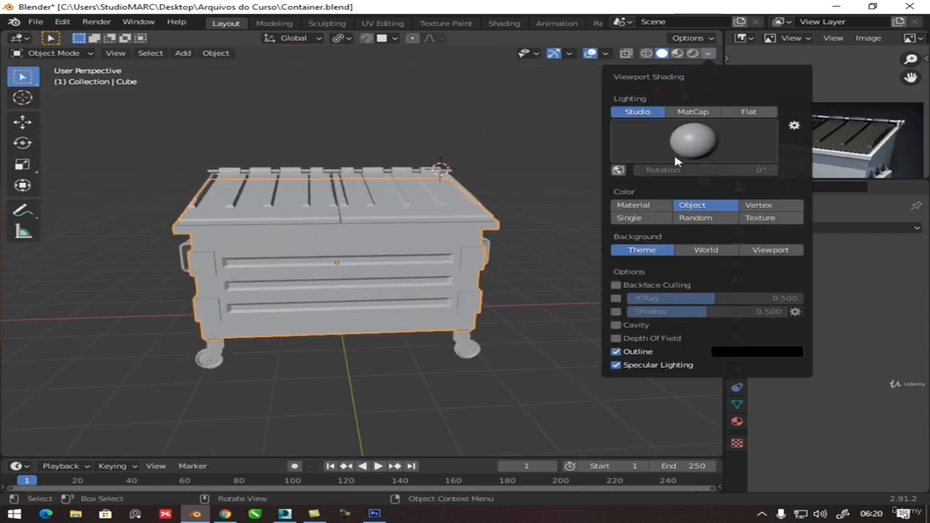
click(695, 218)
Examine the hinge rod's end in the reference image and the matching rod end on the model.
middle_drag(344, 300, 257, 257)
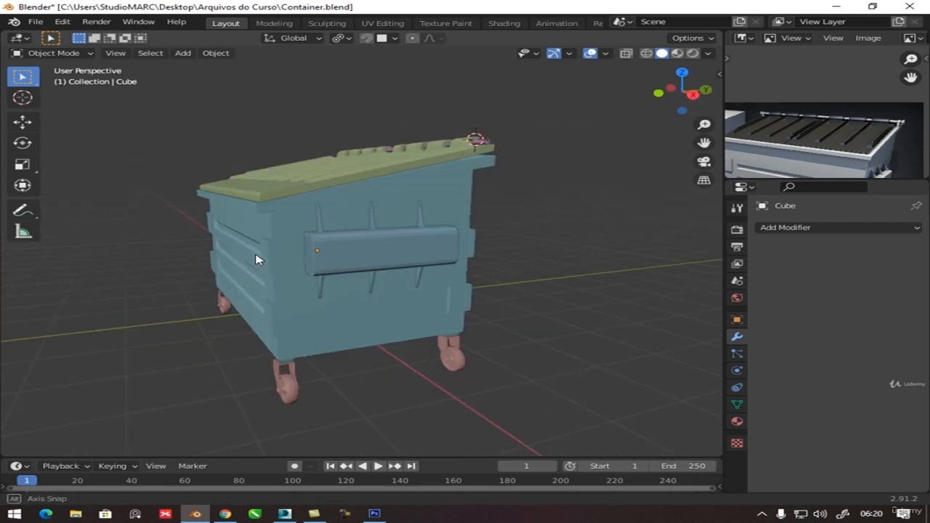
scroll(388, 202, up, 2)
shift+middle_drag(388, 201, 330, 263)
scroll(777, 106, up, 6)
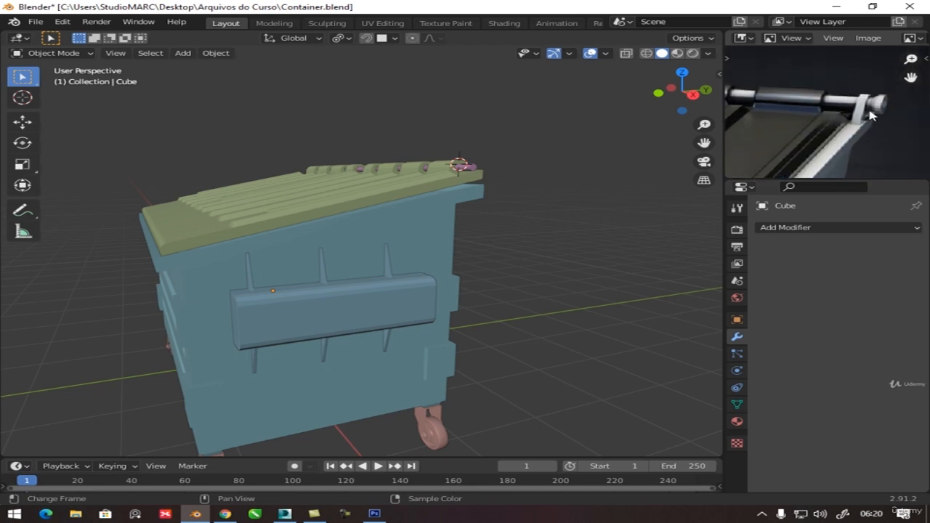
middle_drag(469, 177, 457, 215)
scroll(479, 265, up, 3)
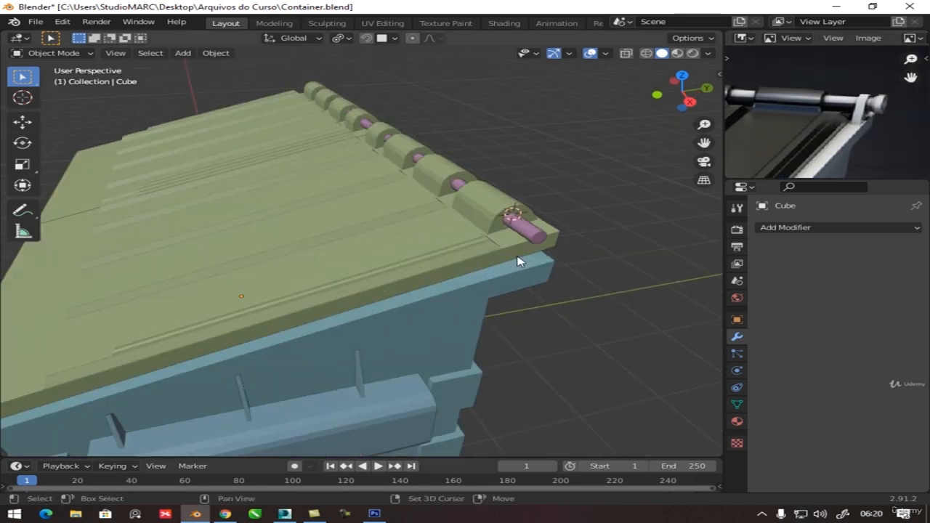
scroll(517, 254, up, 2)
key(Tab)
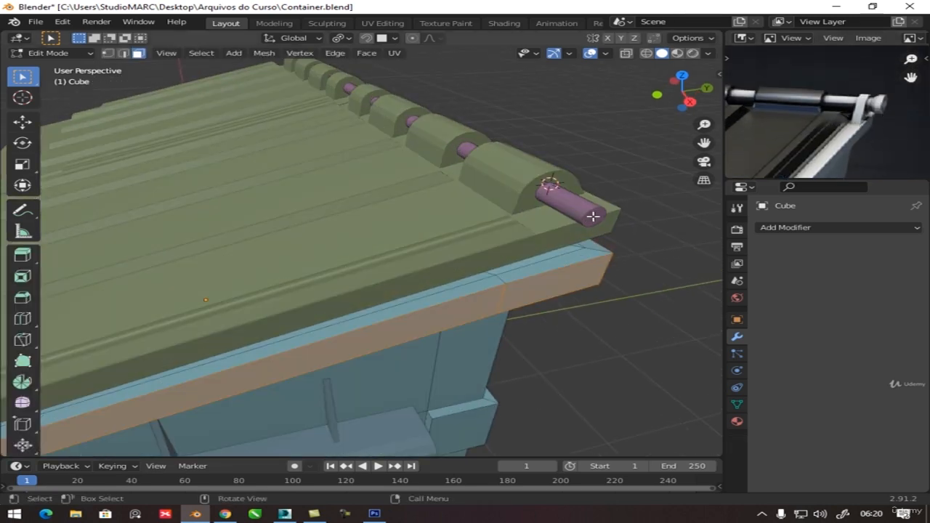
key(Tab)
click(593, 220)
key(Tab)
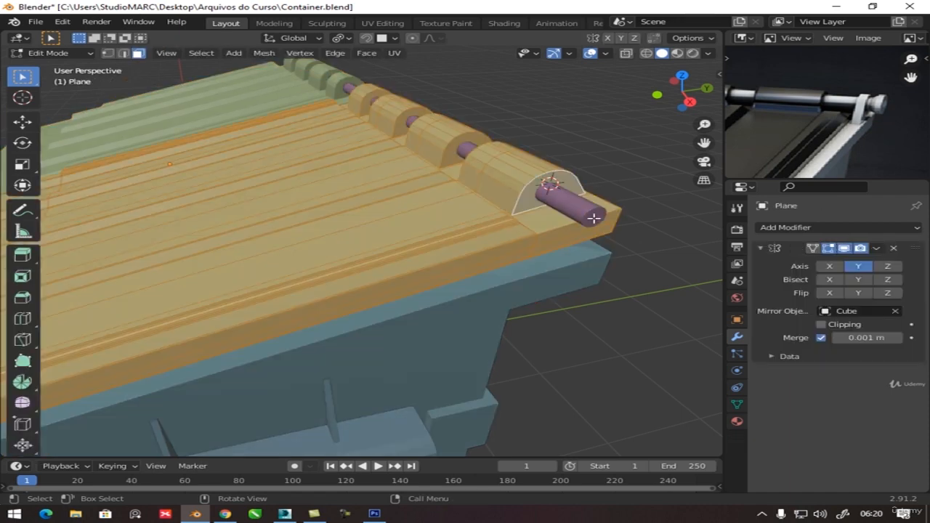
click(598, 218)
key(Tab)
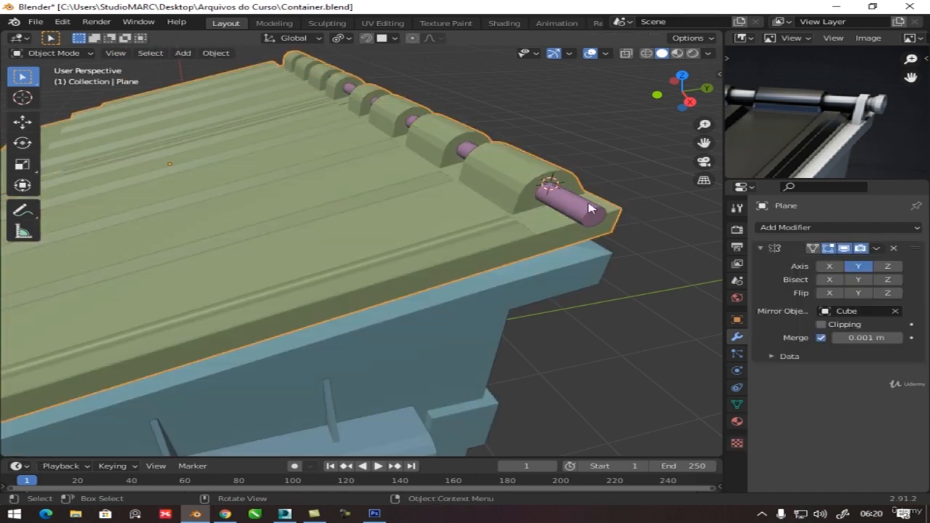
Open the hinge rod mesh for editing and extrude its end faces along their normals by 0.709 m.
click(591, 211)
key(Tab)
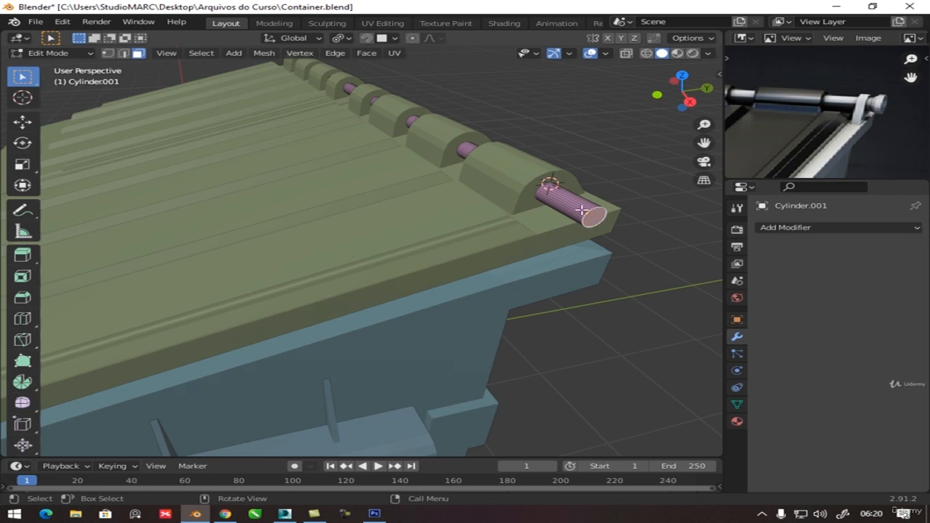
middle_drag(452, 181, 195, 267)
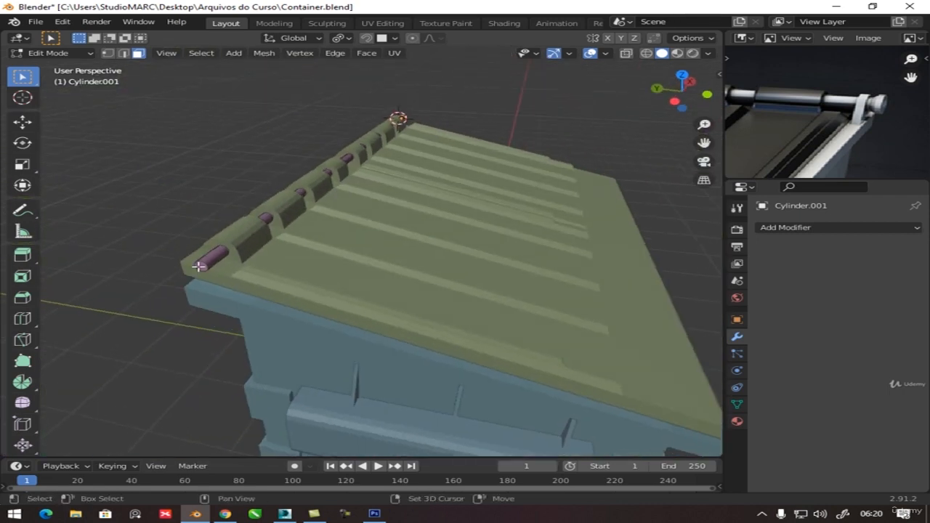
middle_drag(312, 222, 276, 210)
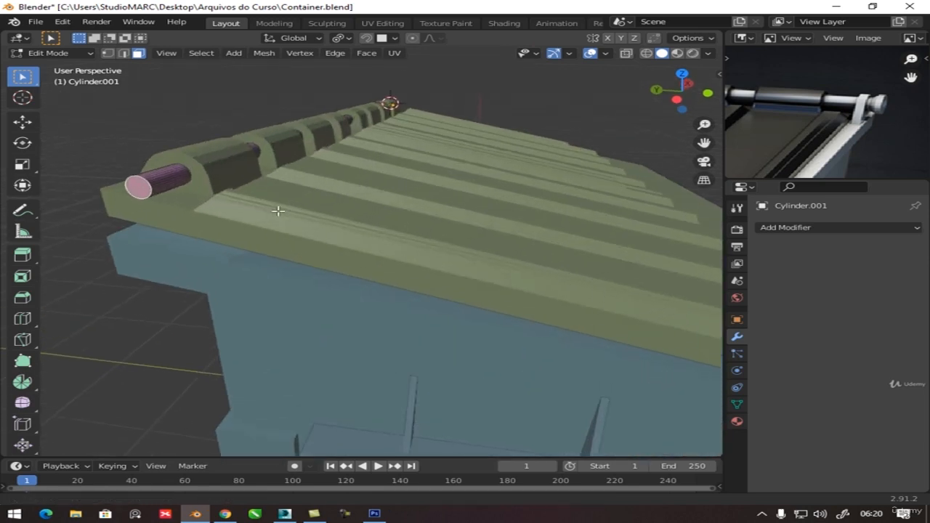
scroll(241, 204, up, 2)
key(alt+e)
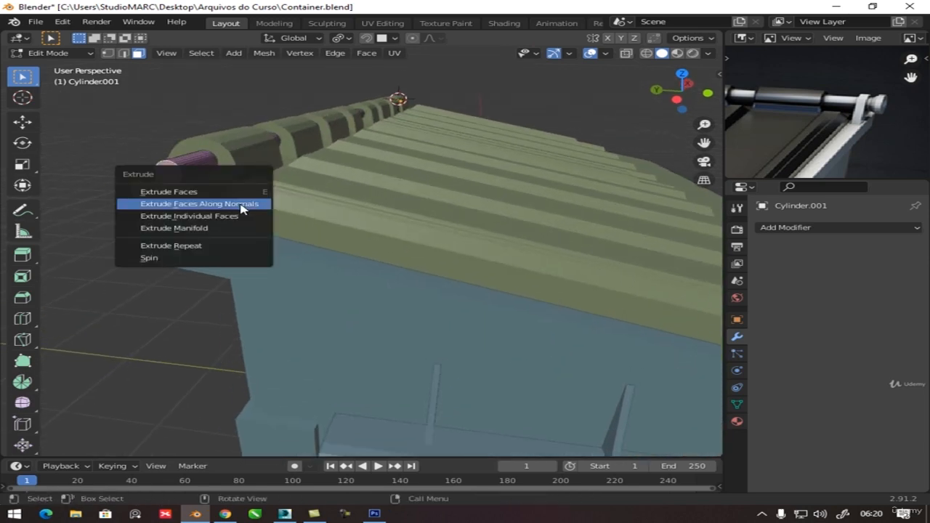
click(241, 207)
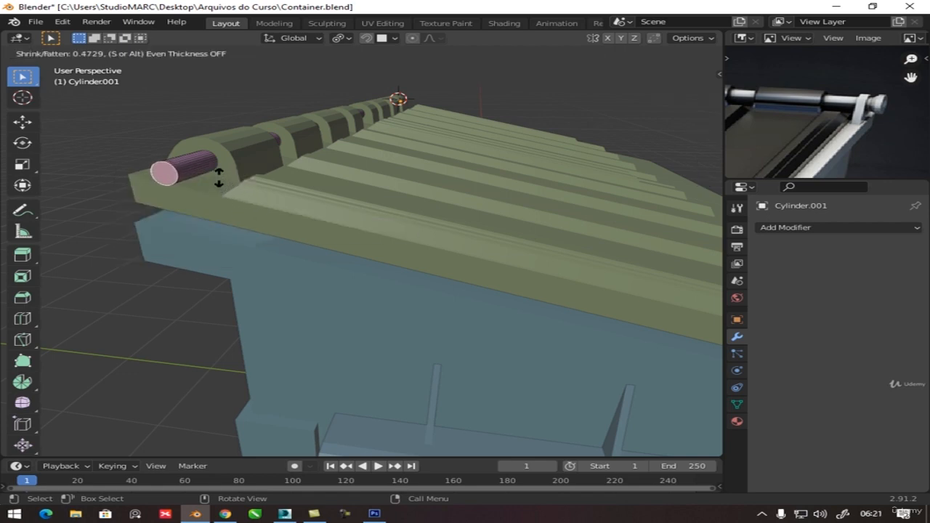
click(216, 171)
Extrude the ring of side faces at the hinge rod's end along their normals by 0.371 m to form a flared cap.
middle_drag(216, 176, 240, 195)
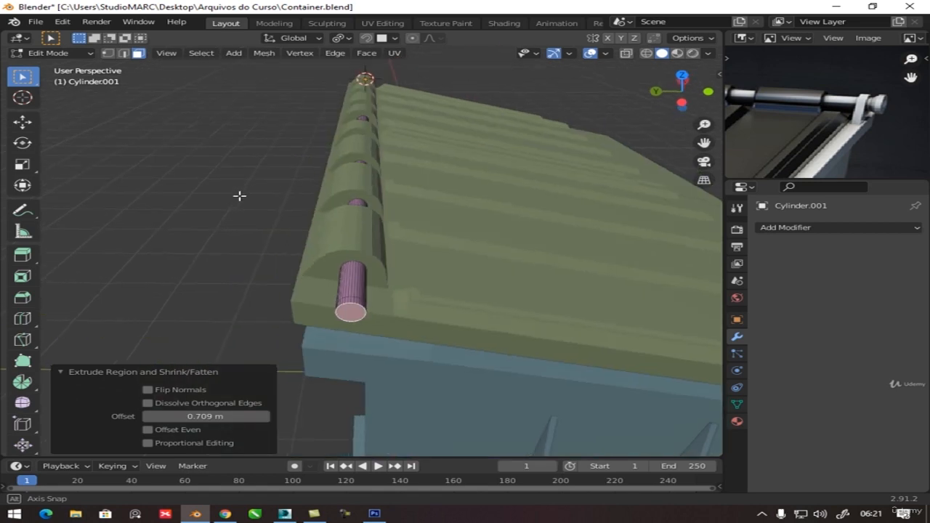
alt+click(357, 298)
middle_drag(405, 194, 359, 157)
scroll(351, 130, up, 5)
middle_drag(351, 121, 363, 211)
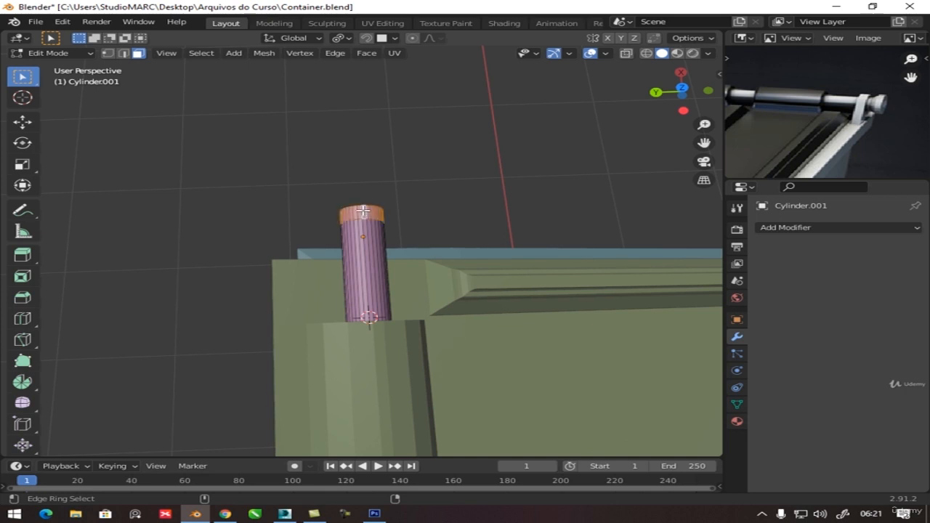
middle_drag(375, 226, 406, 303)
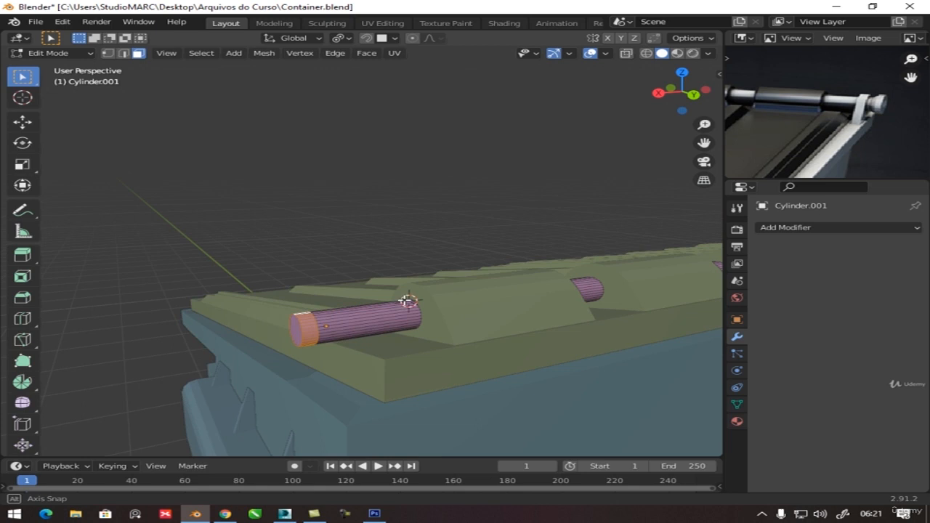
key(alt+e)
click(361, 324)
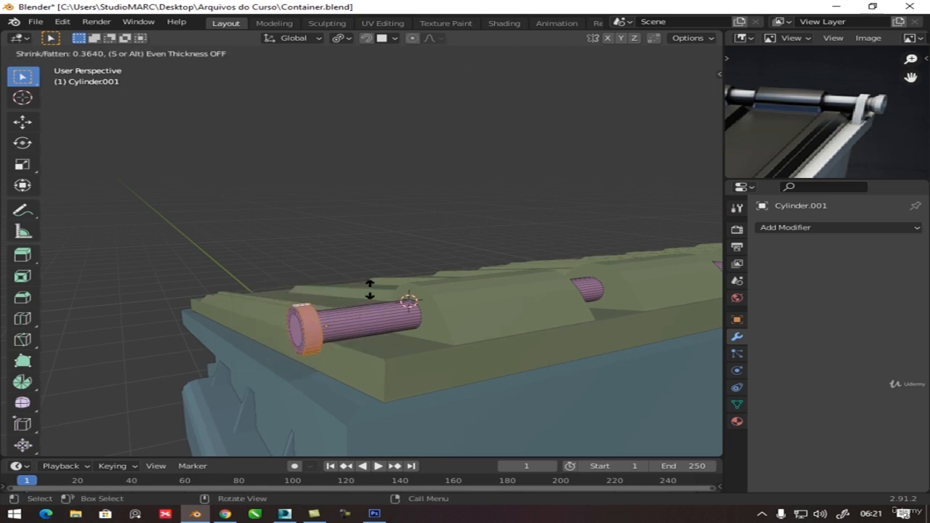
click(369, 290)
key(i)
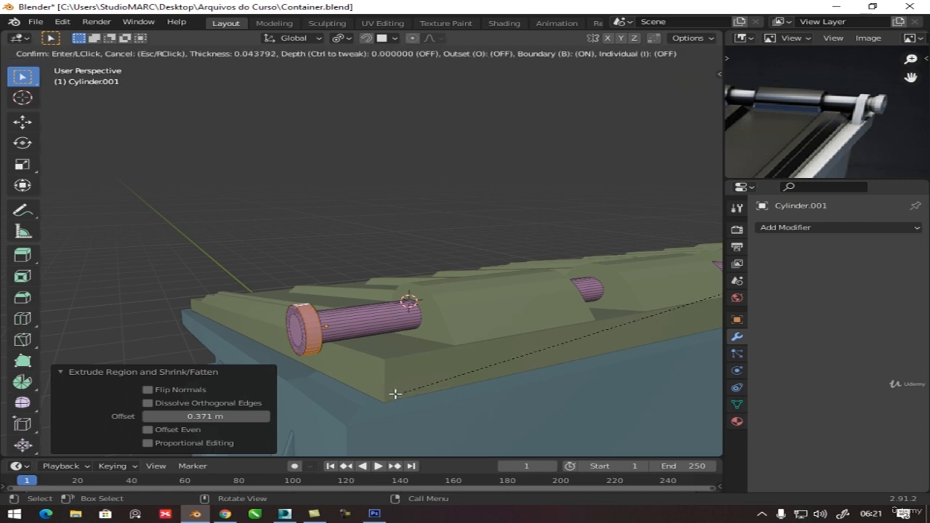
click(357, 293)
key(Tab)
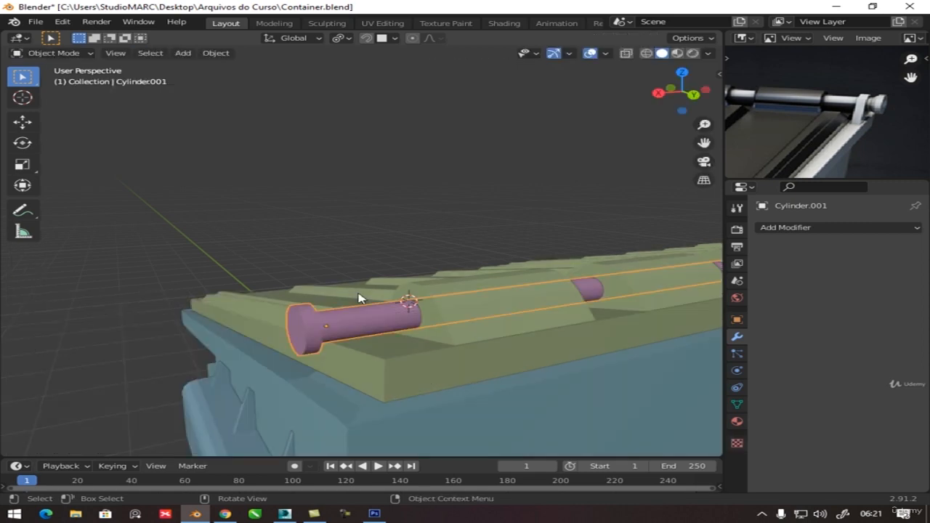
middle_drag(356, 297, 534, 279)
scroll(339, 303, down, 2)
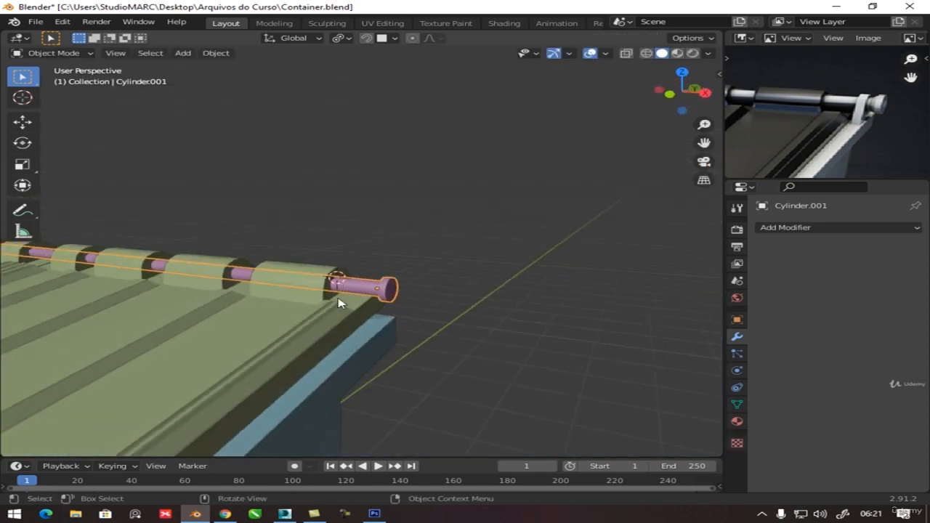
shift+middle_drag(455, 266, 639, 199)
scroll(340, 236, down, 3)
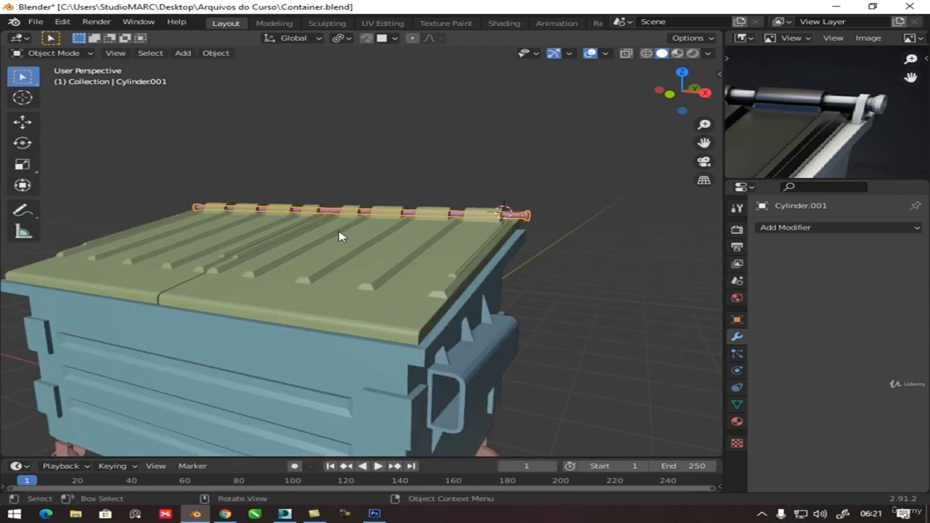
scroll(339, 237, up, 2)
middle_drag(320, 245, 400, 250)
key(s)
key(x)
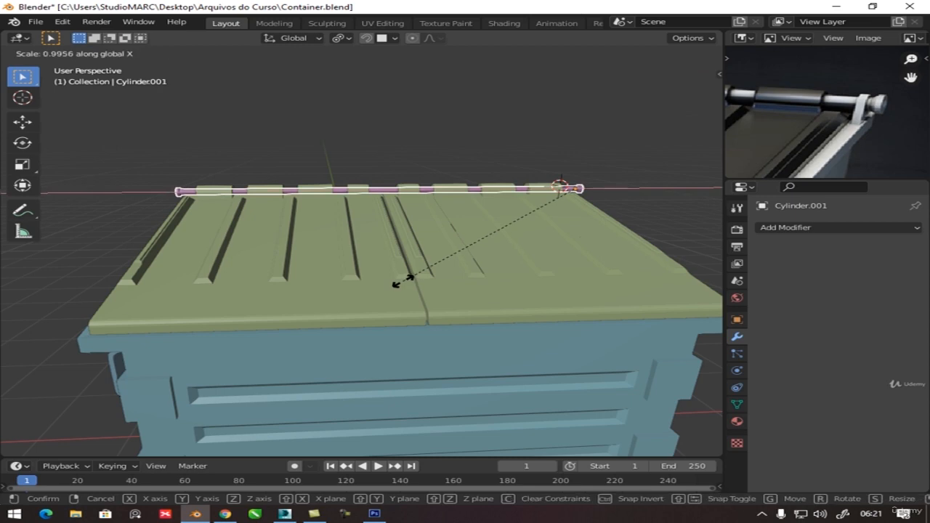
right_click(403, 280)
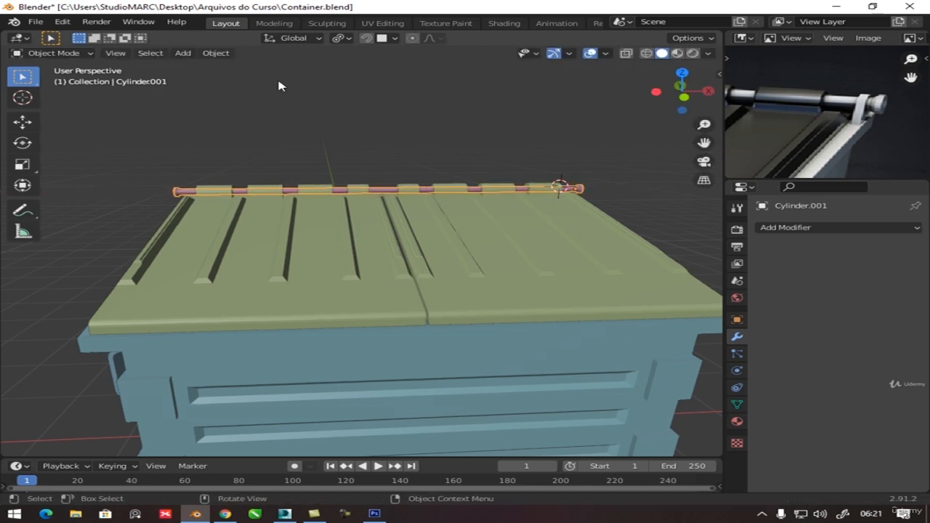
Set the hinge rod's origin to its geometry and scale the rod by 0.958 along the X axis.
click(218, 54)
mouse_move(247, 78)
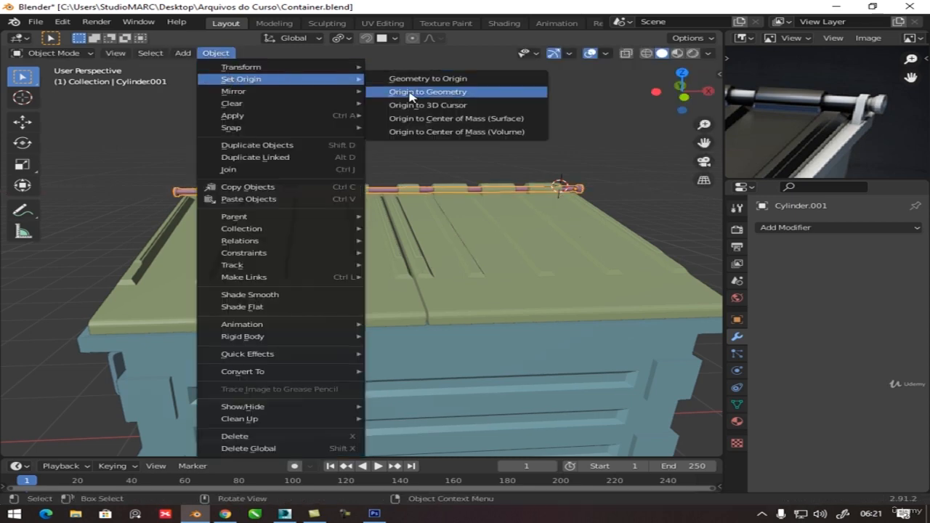
click(422, 93)
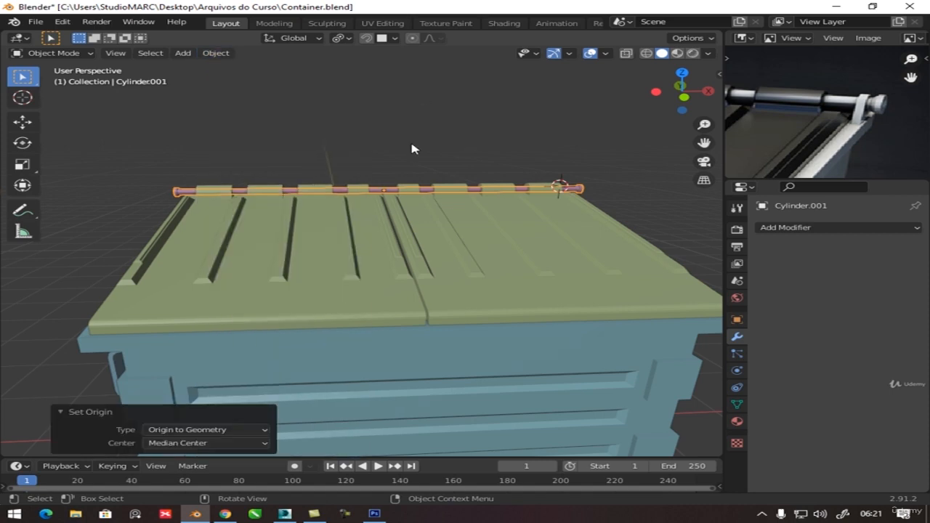
key(s)
key(x)
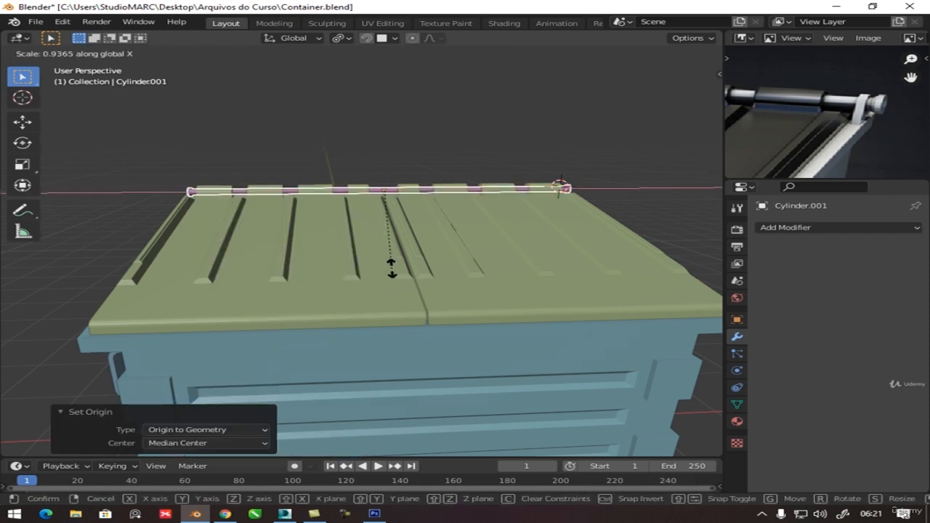
click(392, 269)
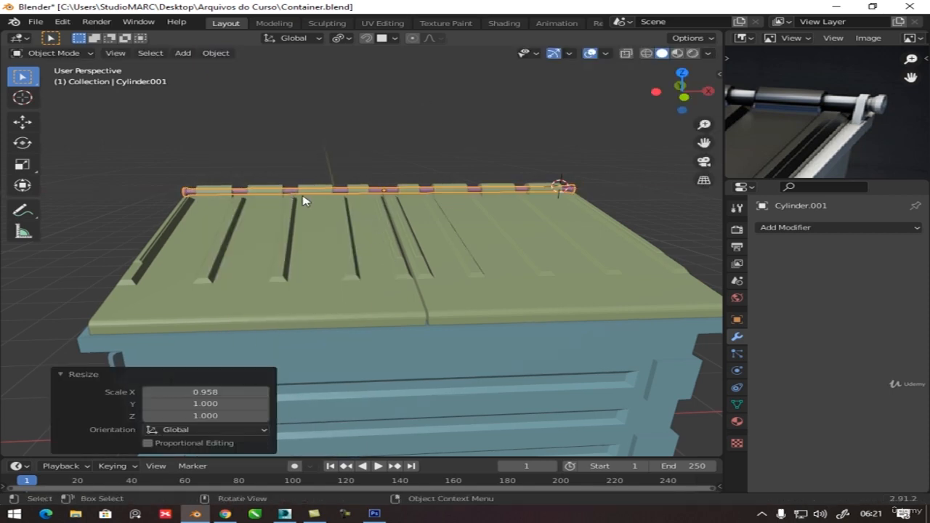
Fatten the entire hinge rod mesh along its normals with an offset of 0.265 m.
middle_drag(305, 199, 388, 199)
scroll(262, 211, up, 2)
middle_drag(329, 206, 293, 213)
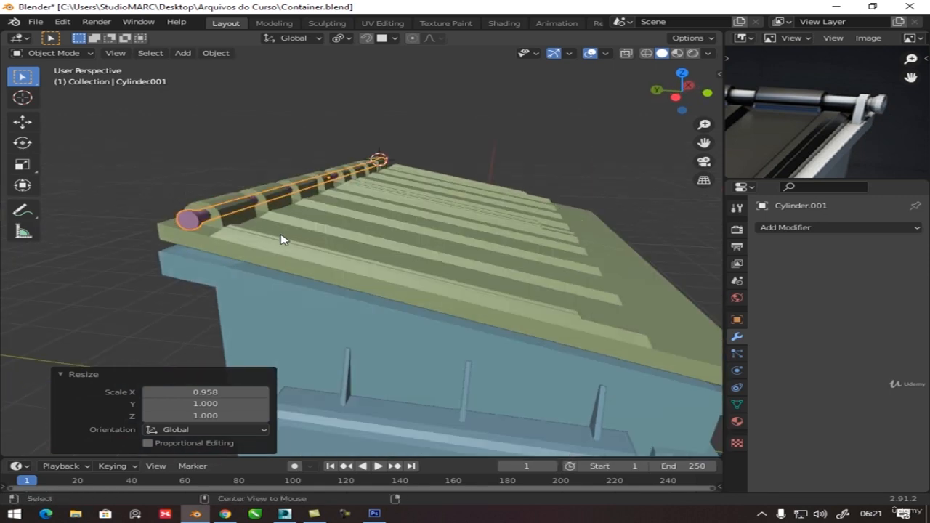
key(alt+s)
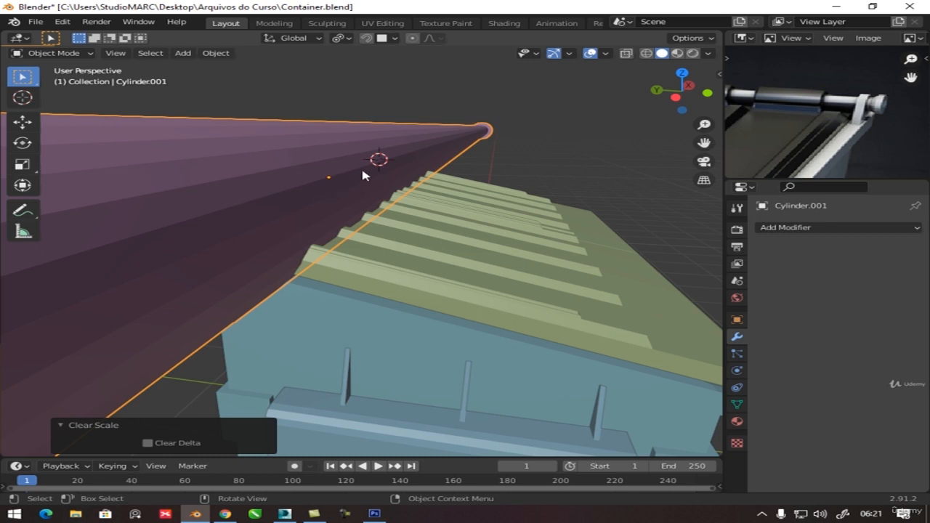
key(ctrl+z)
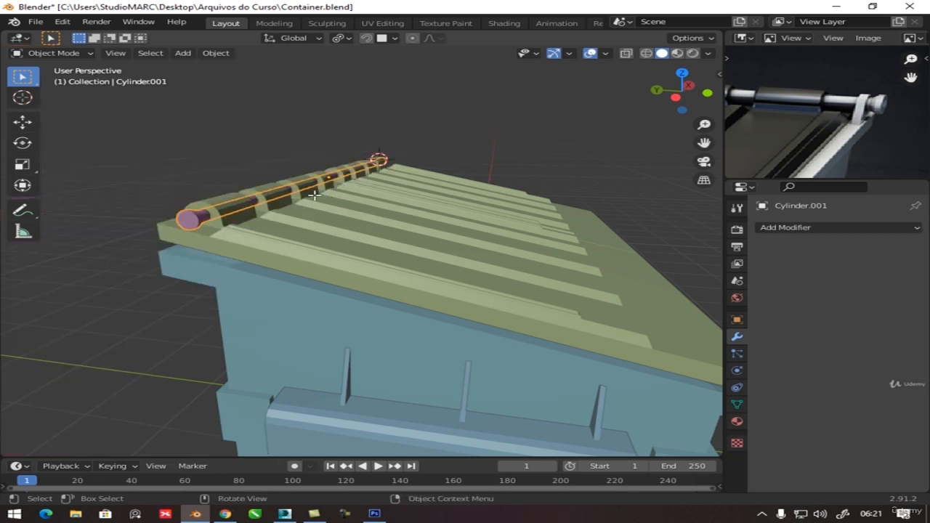
key(Tab)
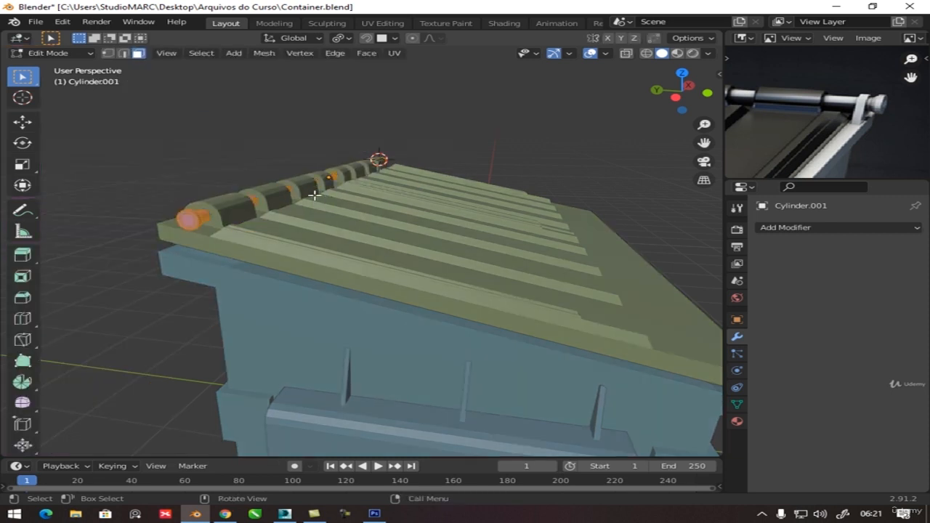
key(alt+s)
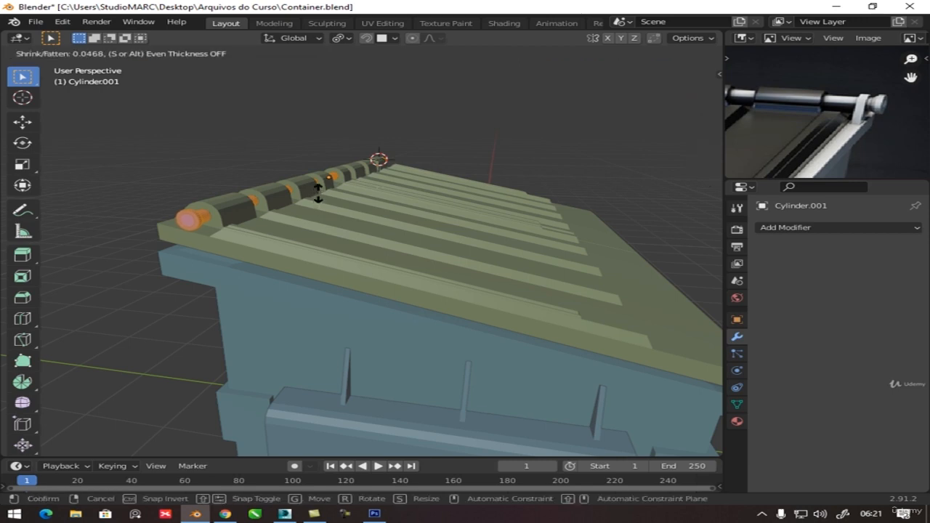
click(317, 185)
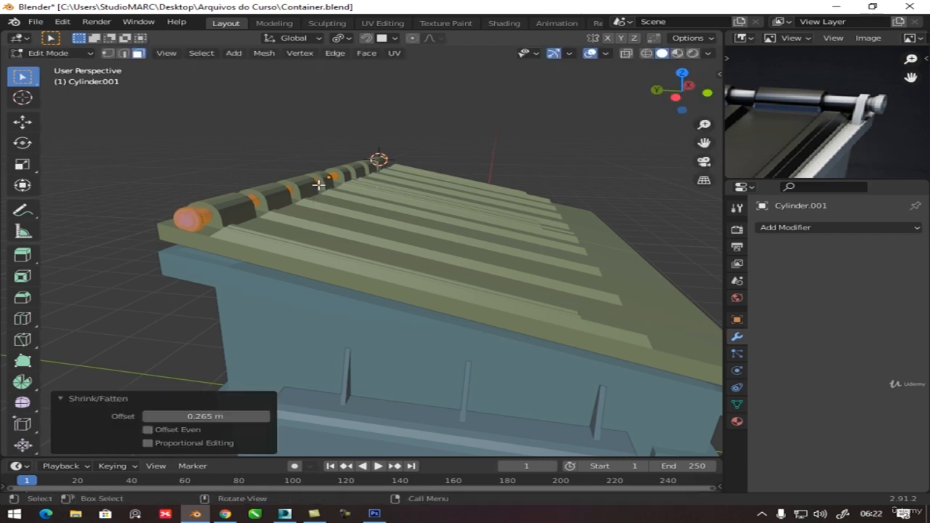
key(Tab)
Lengthen the hinge rod slightly along the global X axis so its caps extend past the lid, and deselect it.
middle_drag(262, 206, 273, 241)
key(s)
key(x)
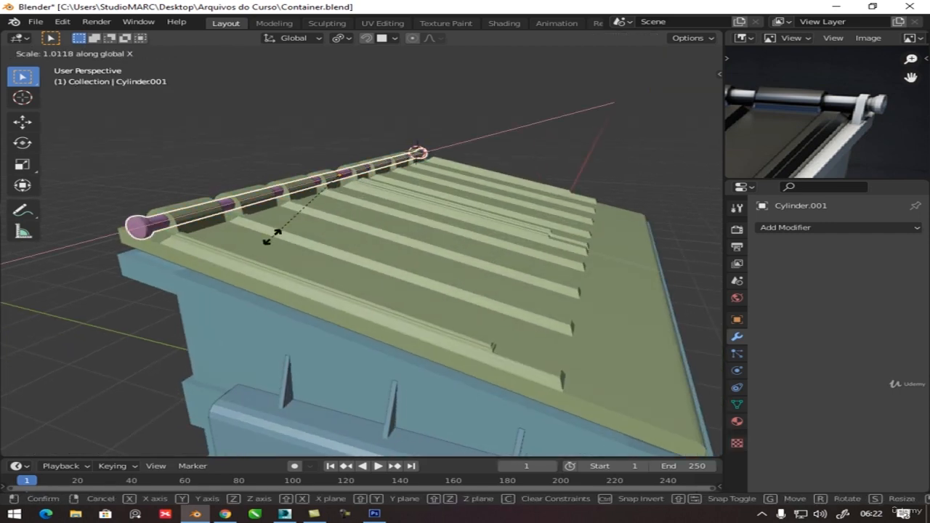
click(264, 241)
key(alt+a)
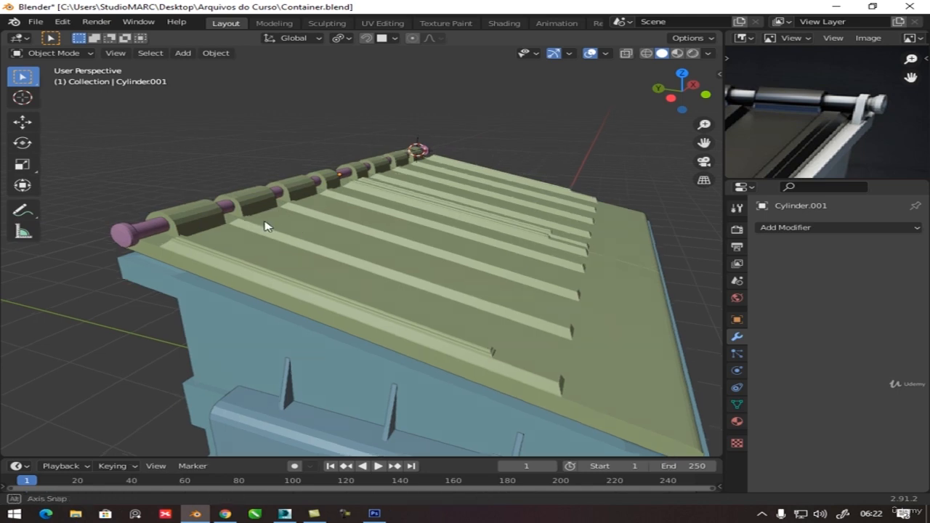
Select the lid and apply its Mirror modifier.
middle_drag(265, 226, 225, 216)
scroll(224, 216, down, 4)
middle_drag(307, 213, 229, 246)
scroll(268, 216, down, 2)
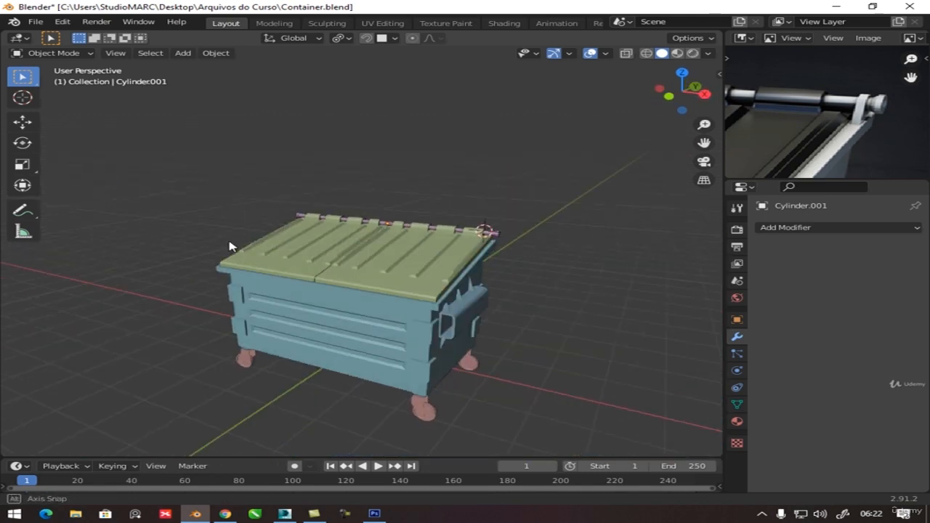
scroll(403, 268, up, 3)
middle_drag(430, 264, 396, 233)
click(419, 246)
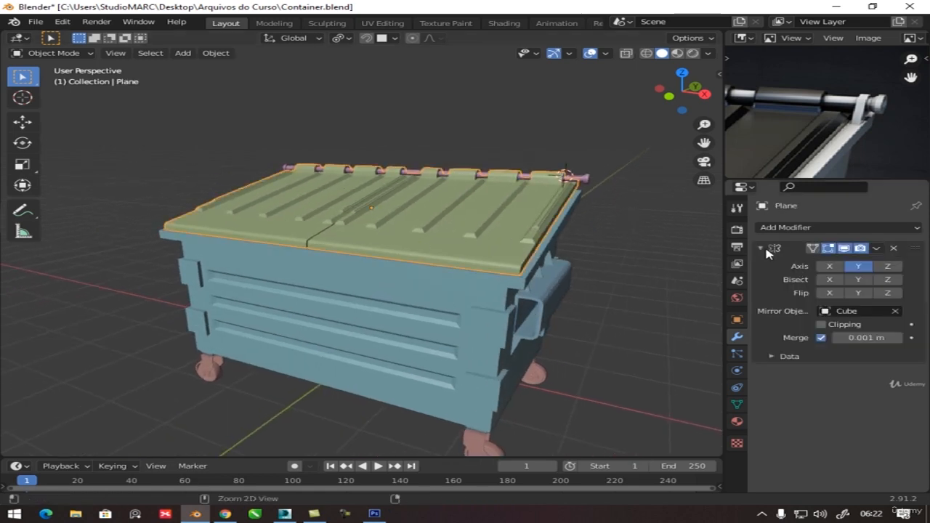
key(ctrl+a)
Select all linked faces of the lid half on the positive X side and separate them into their own object.
key(Tab)
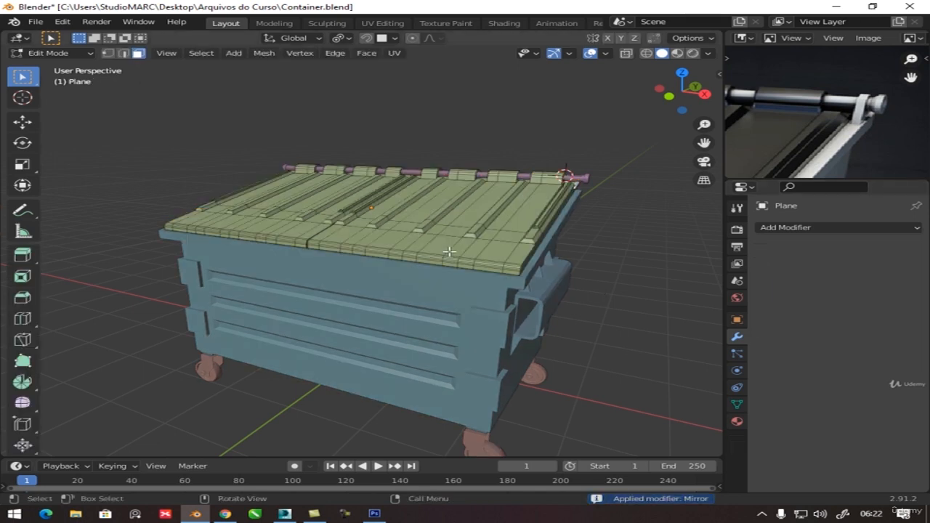
middle_drag(448, 252, 462, 213)
click(461, 225)
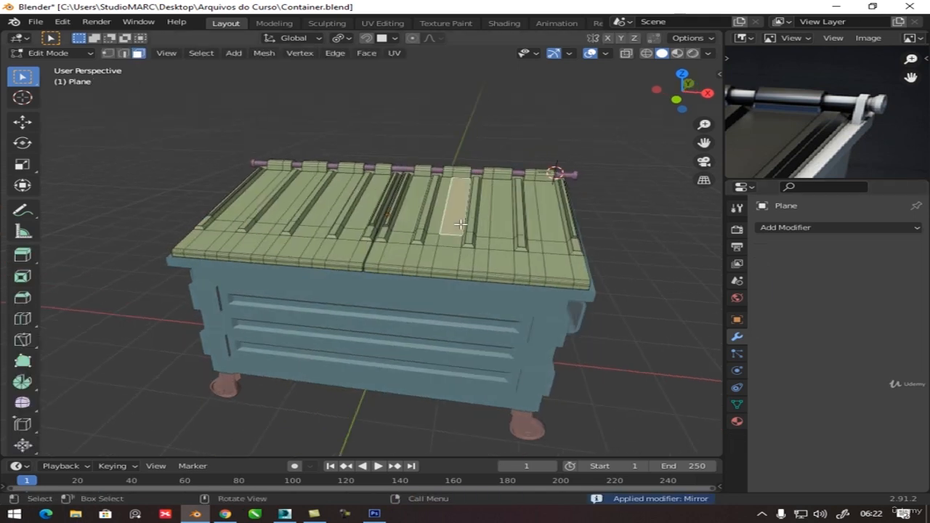
key(ctrl+l)
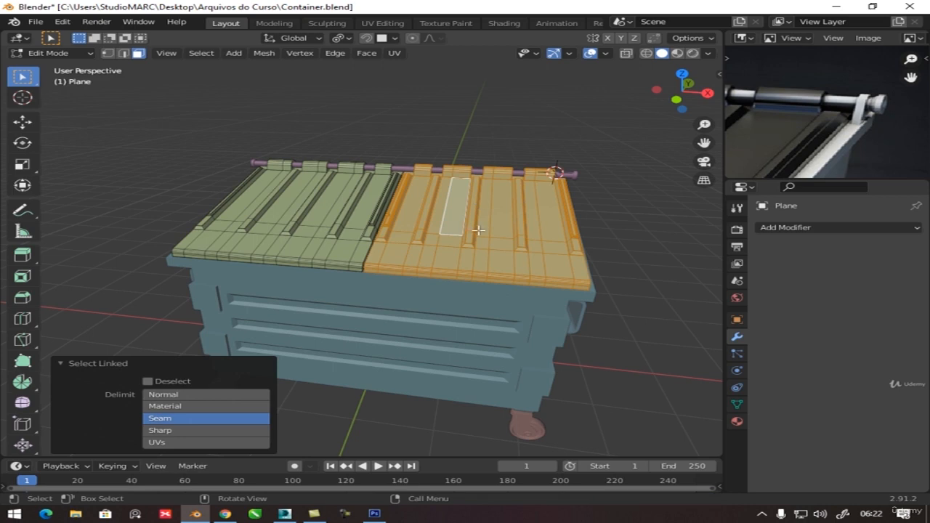
key(g)
key(Escape)
key(p)
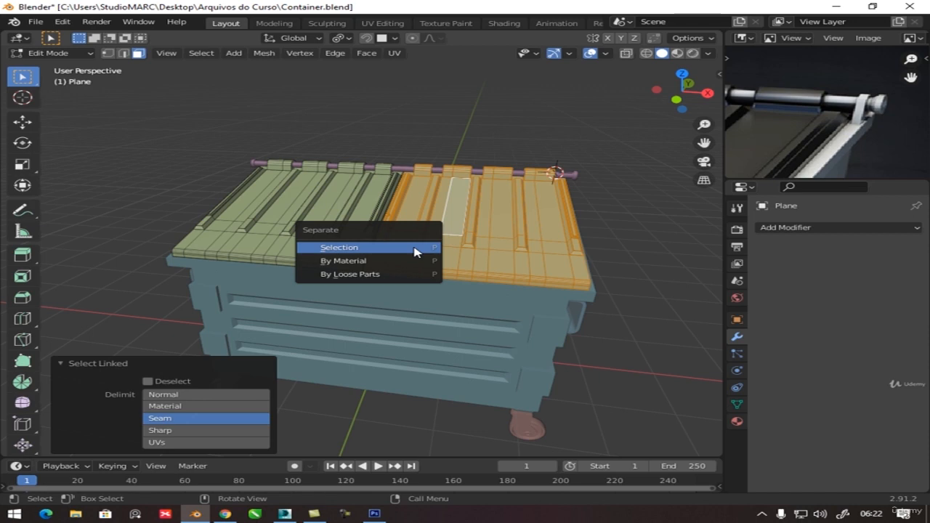
click(416, 248)
key(Tab)
click(444, 253)
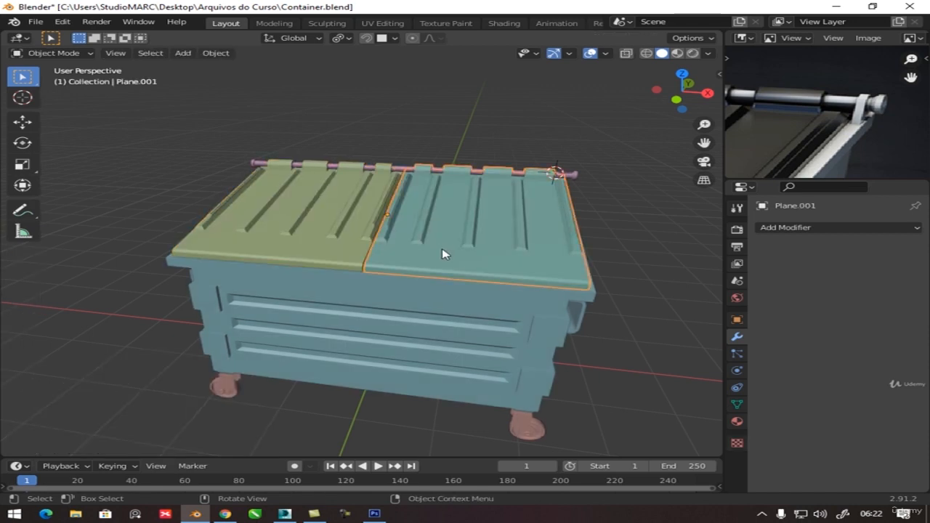
key(g)
key(Escape)
Select a ring of faces on a middle hinge sleeve of the separated lid half and snap the 3D cursor to it.
middle_drag(577, 244, 410, 282)
key(Tab)
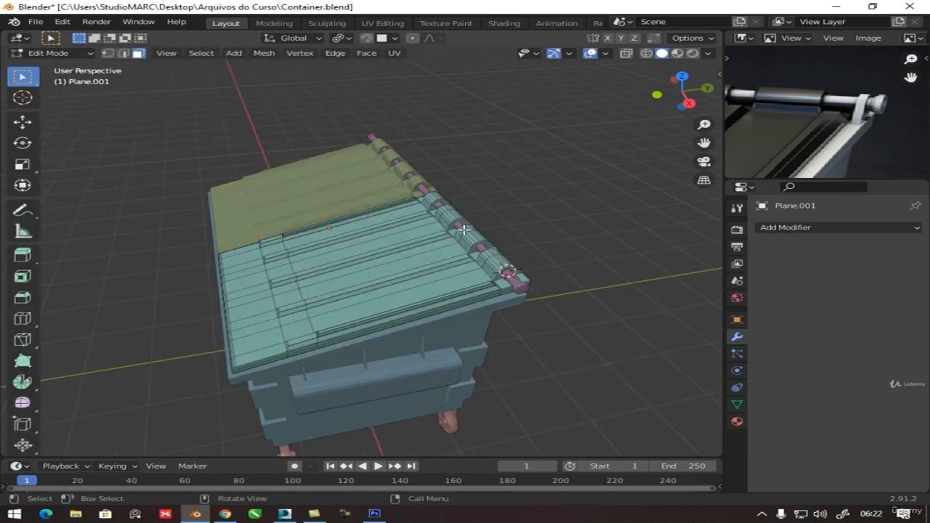
middle_drag(464, 230, 464, 275)
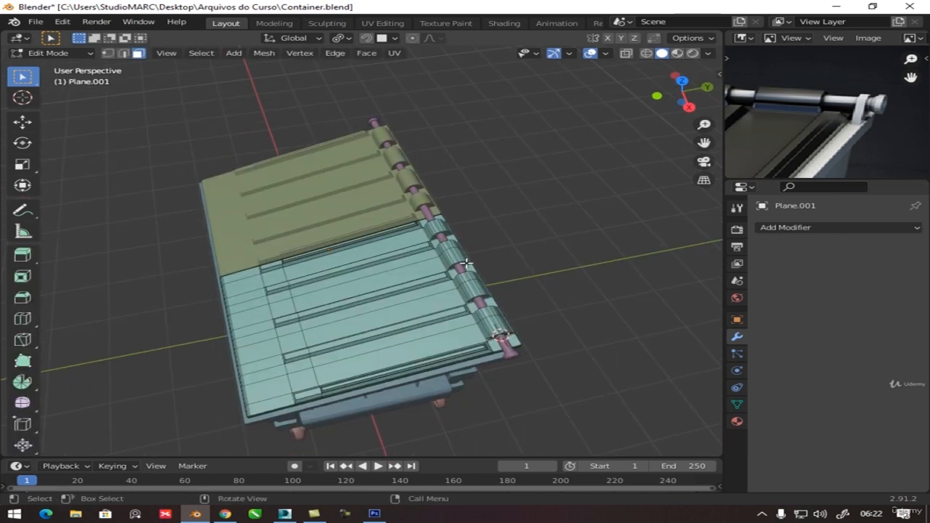
scroll(465, 263, up, 3)
alt+click(517, 263)
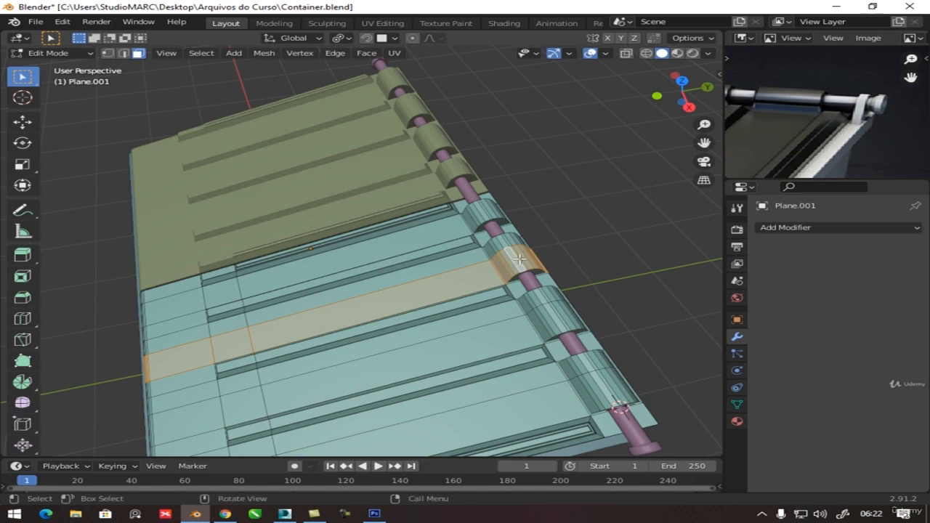
click(526, 254)
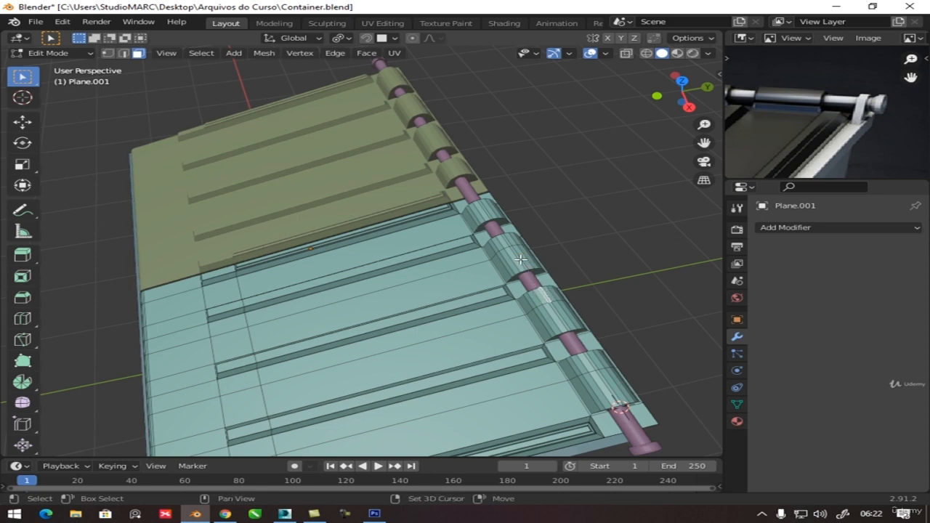
middle_drag(520, 258, 600, 233)
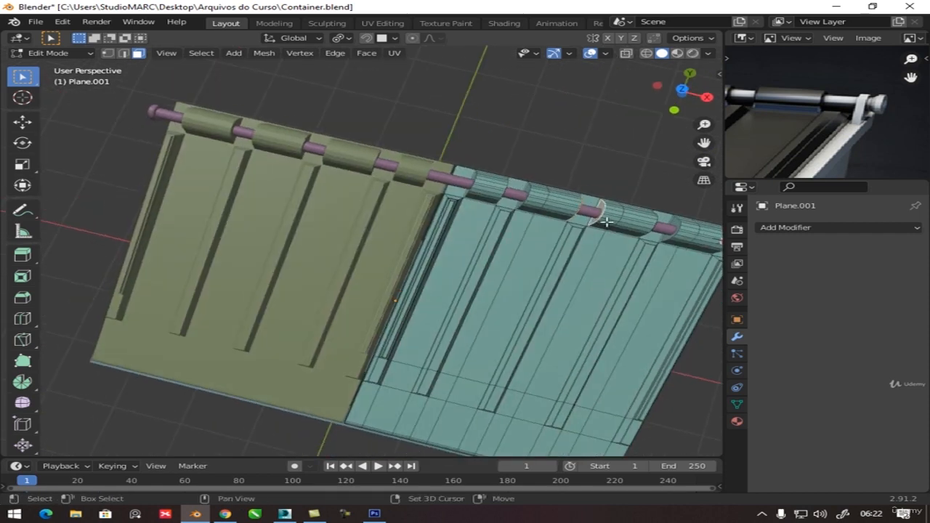
key(shift+s)
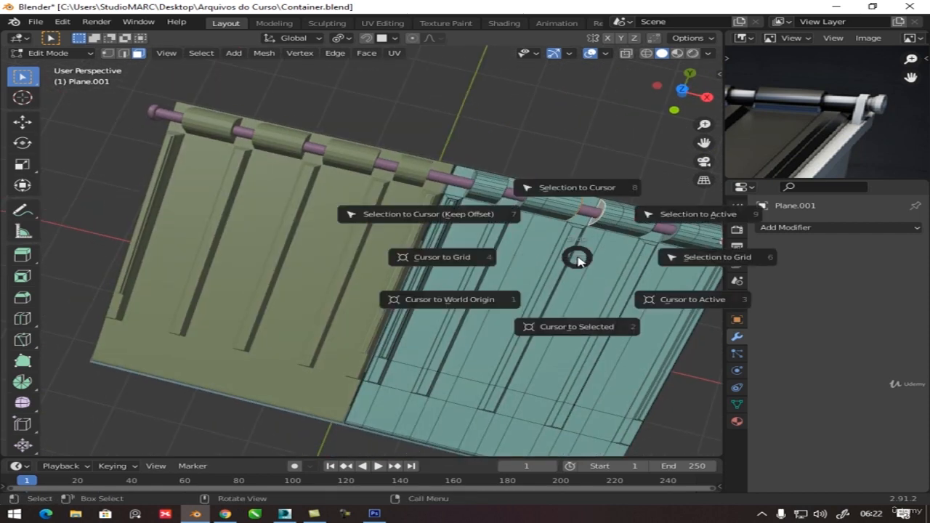
click(568, 325)
Set the separated lid half's origin to the 3D cursor on the hinge.
key(Tab)
click(212, 54)
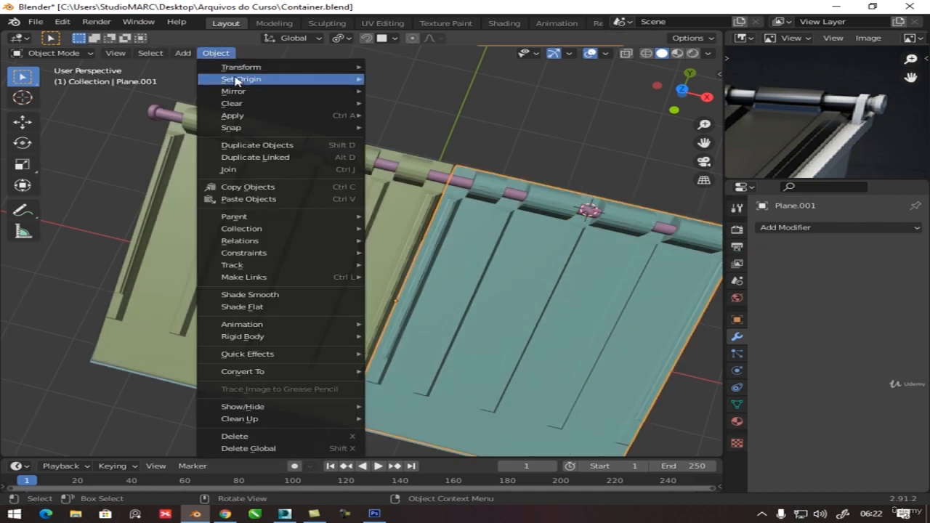
mouse_move(290, 77)
click(414, 108)
Try rotating the lid half open around the global X axis to test its hinge pivot, then cancel and deselect it.
middle_drag(430, 190, 368, 184)
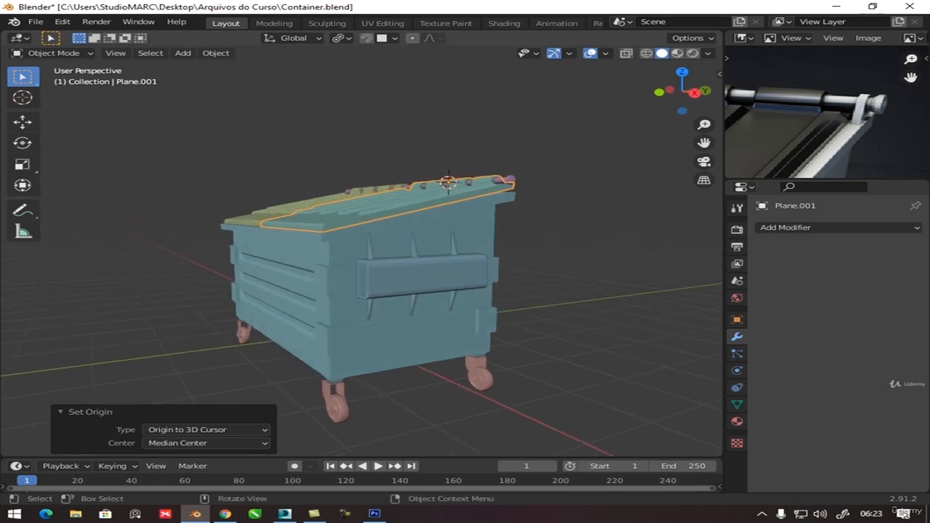
key(r)
key(x)
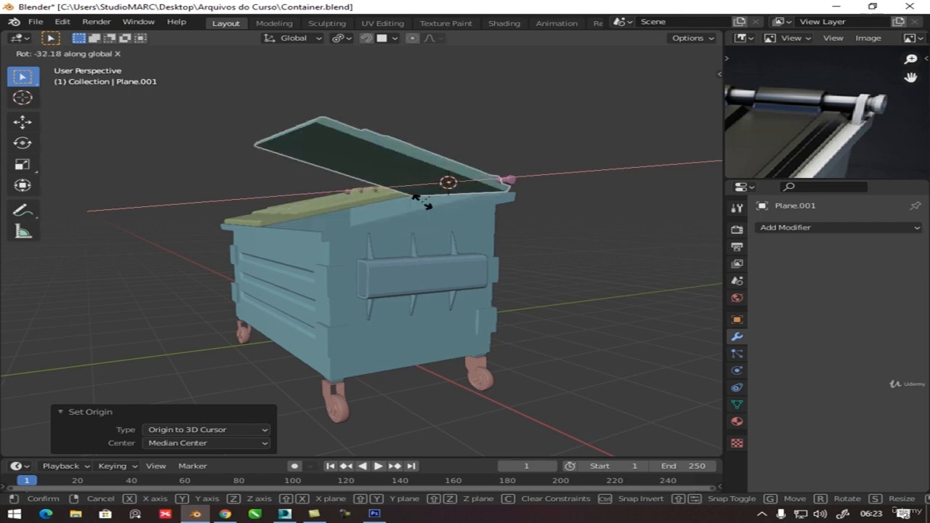
right_click(423, 207)
middle_drag(423, 208, 411, 310)
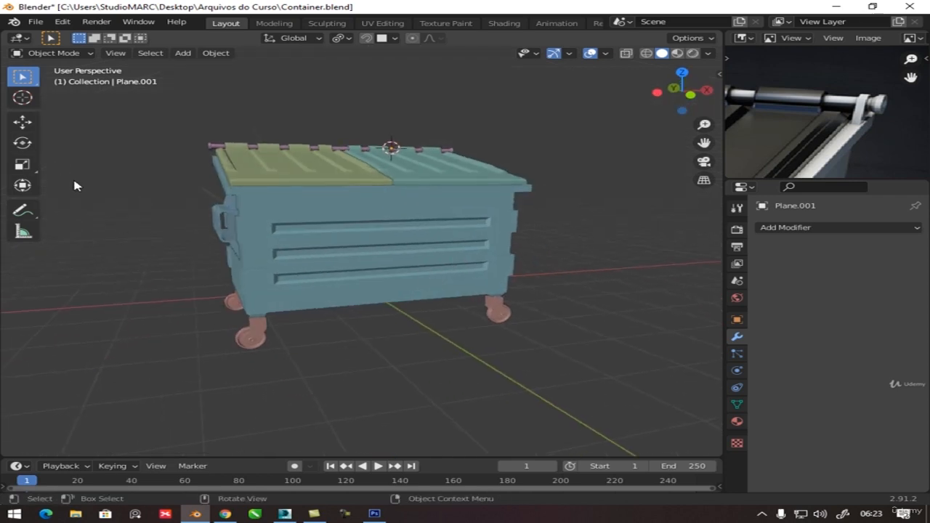
Save the scene as Container.blend in the Desktop folder Arquivos do Curso, overwriting the existing file.
click(35, 21)
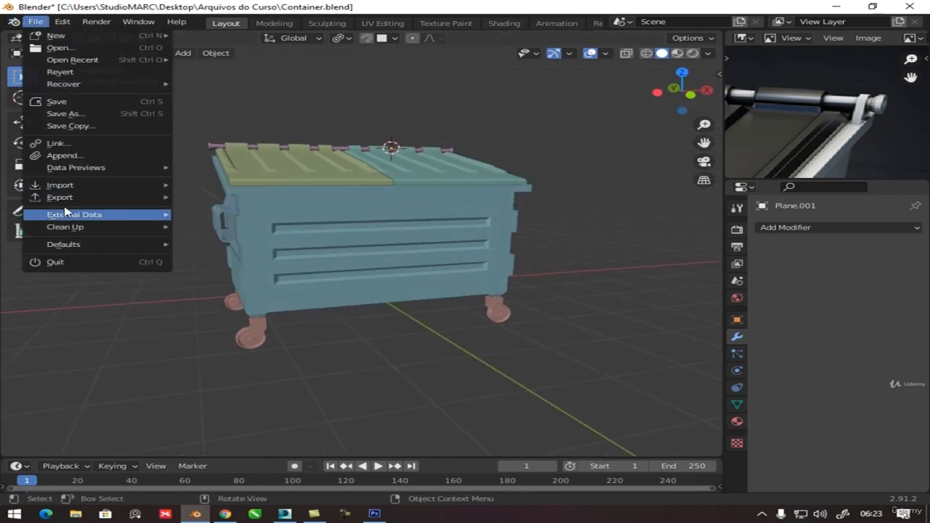
click(75, 116)
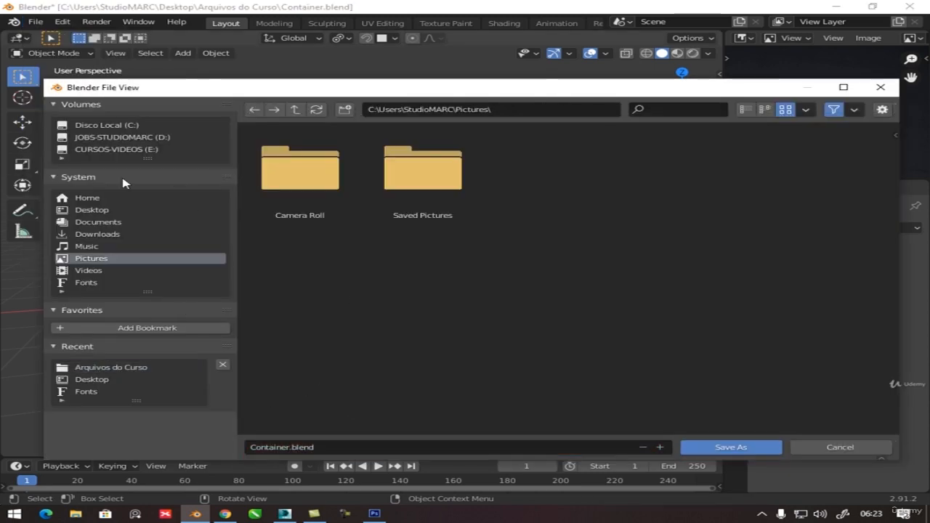
click(91, 210)
double_click(293, 182)
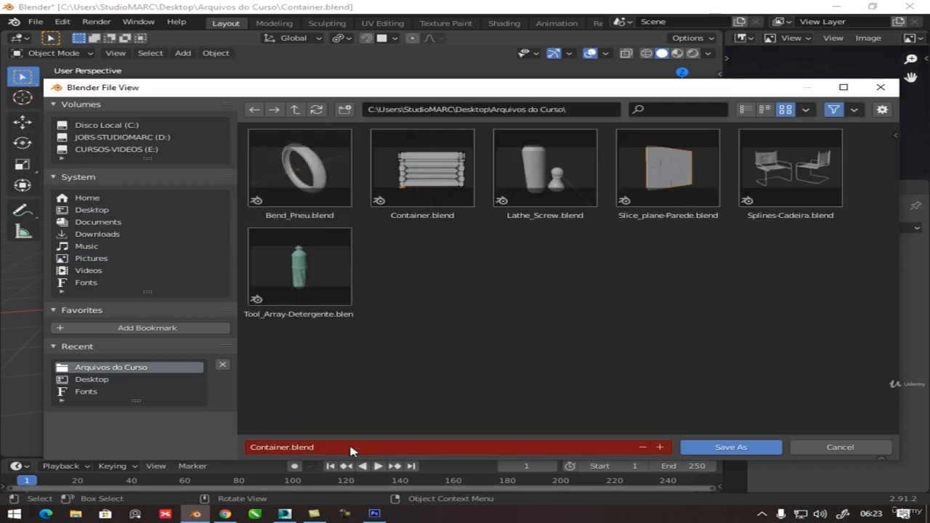
click(423, 174)
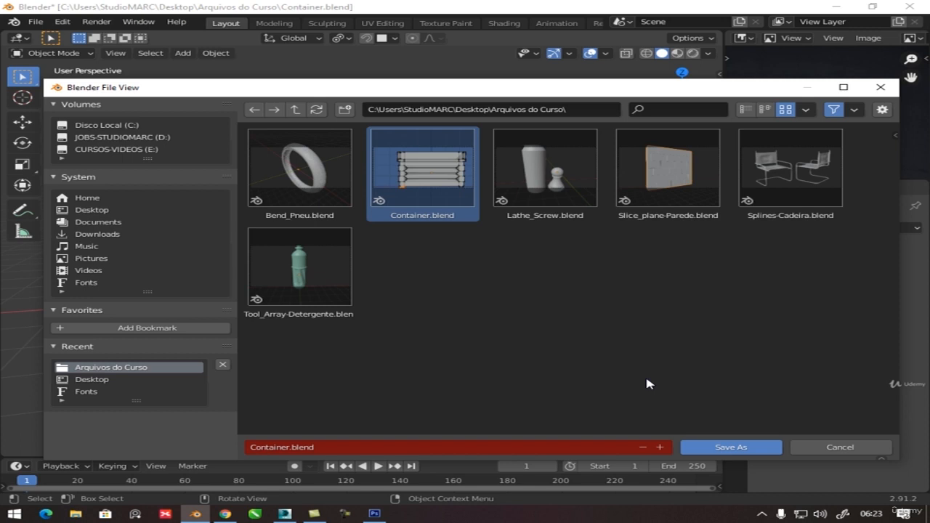
click(728, 449)
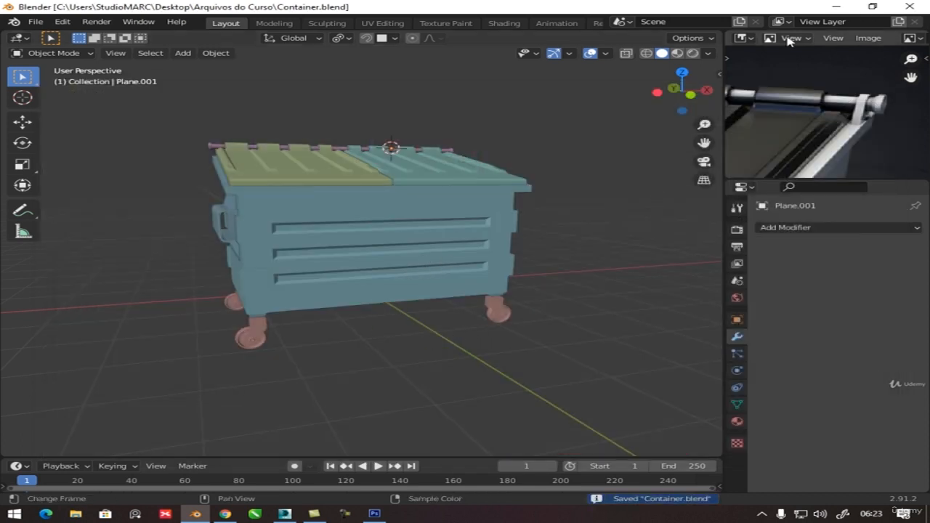
Replace the reference image editor with the Outliner, widen the 3D viewport slightly, and save the file.
click(741, 38)
click(668, 71)
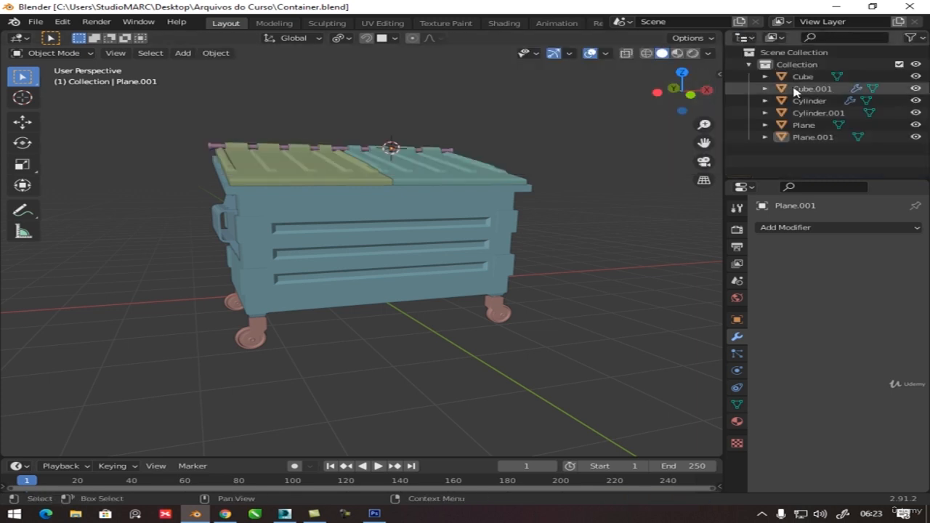
drag(721, 203, 749, 205)
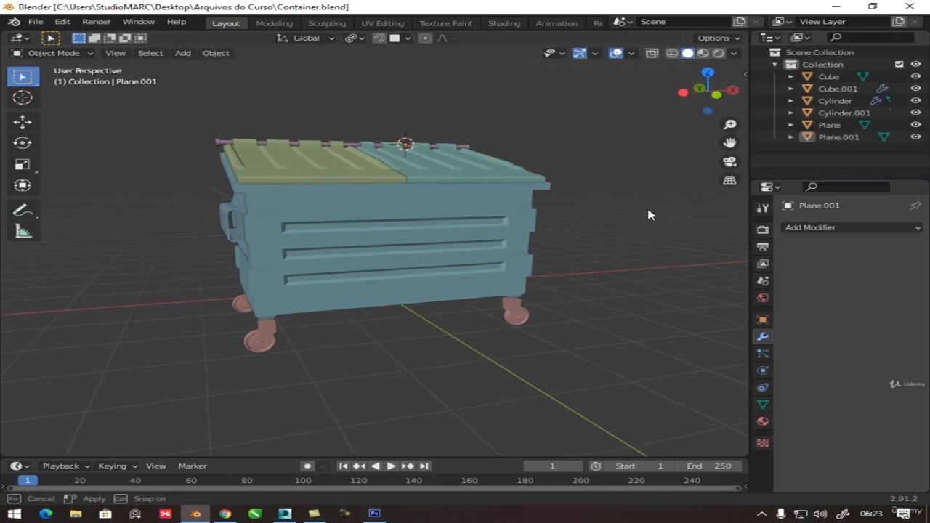
middle_drag(449, 247, 489, 252)
key(ctrl+s)
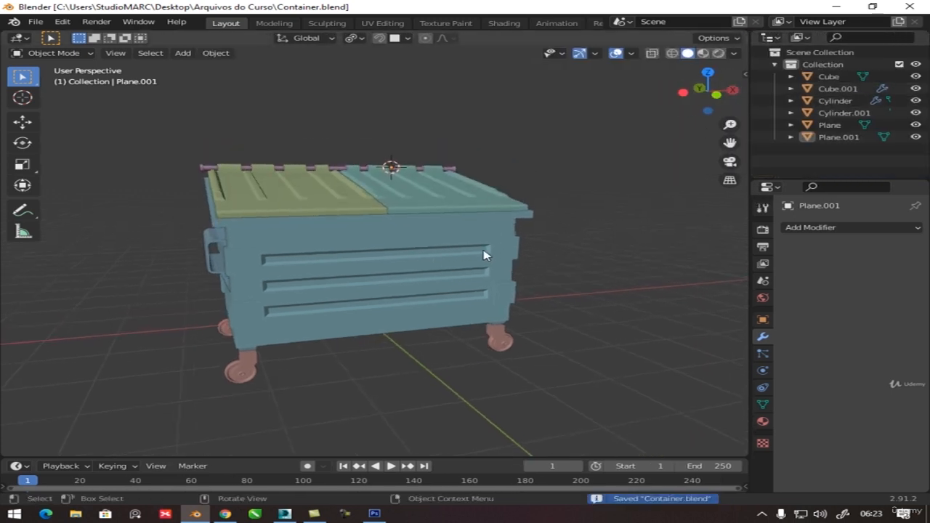
Set the solid shading colour to Object and the lighting to MatCap, using the bright white-grey sphere.
scroll(346, 255, up, 3)
shift+middle_drag(348, 266, 363, 249)
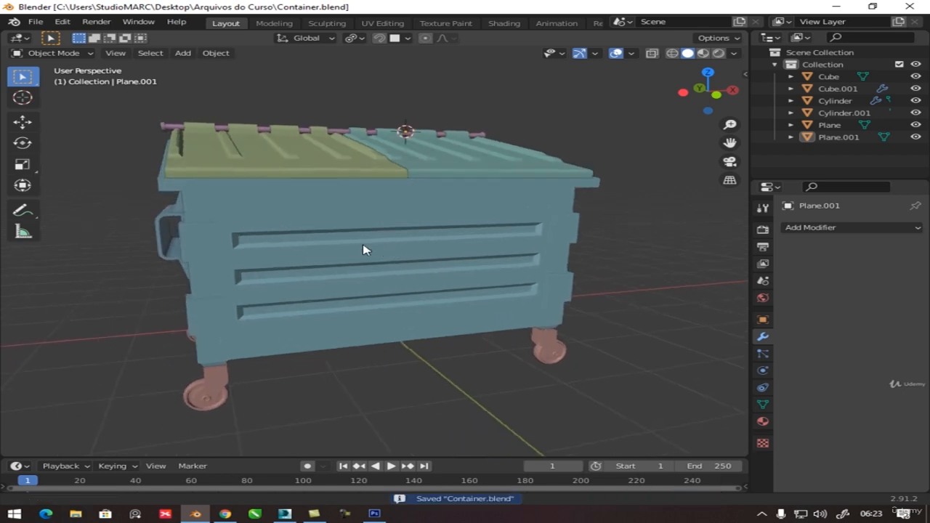
click(734, 53)
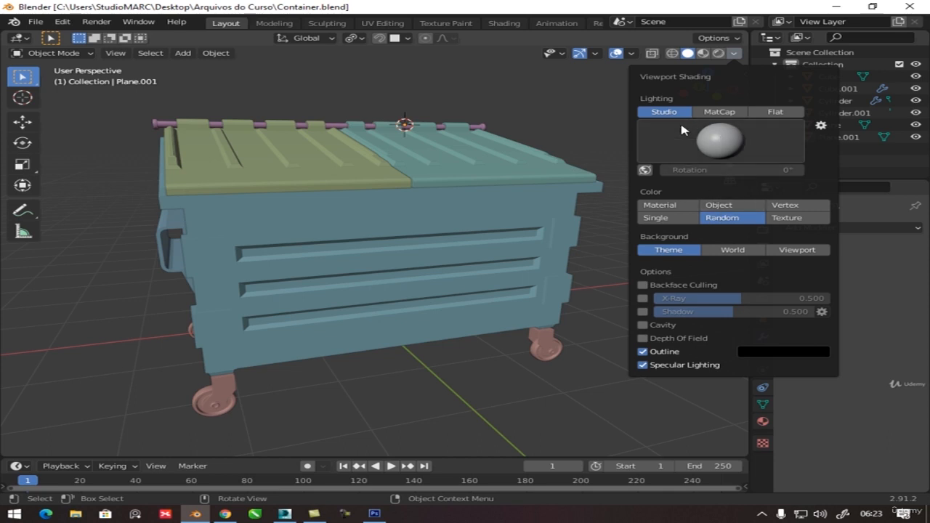
click(721, 205)
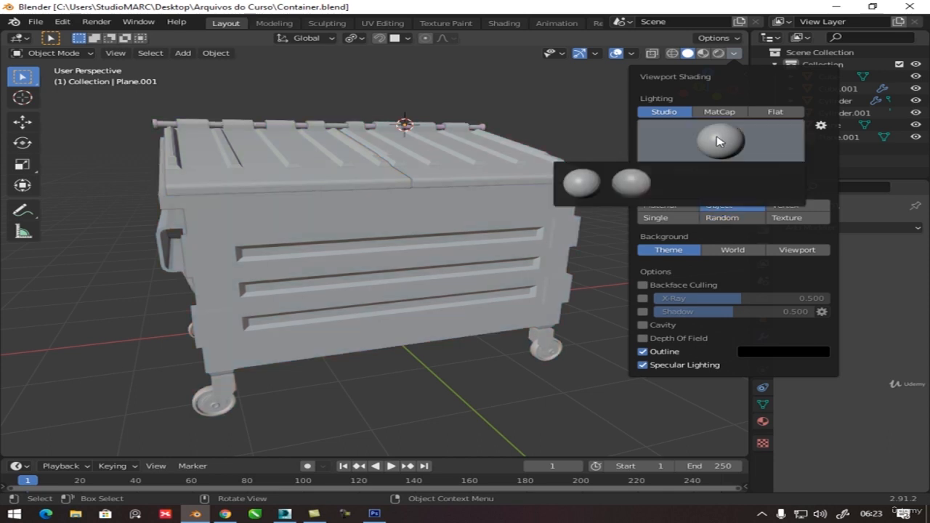
click(719, 112)
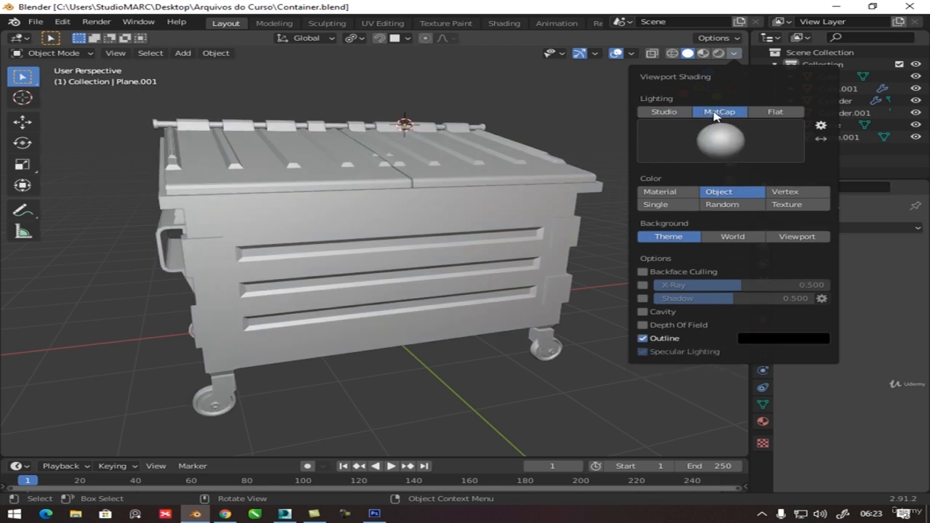
click(722, 141)
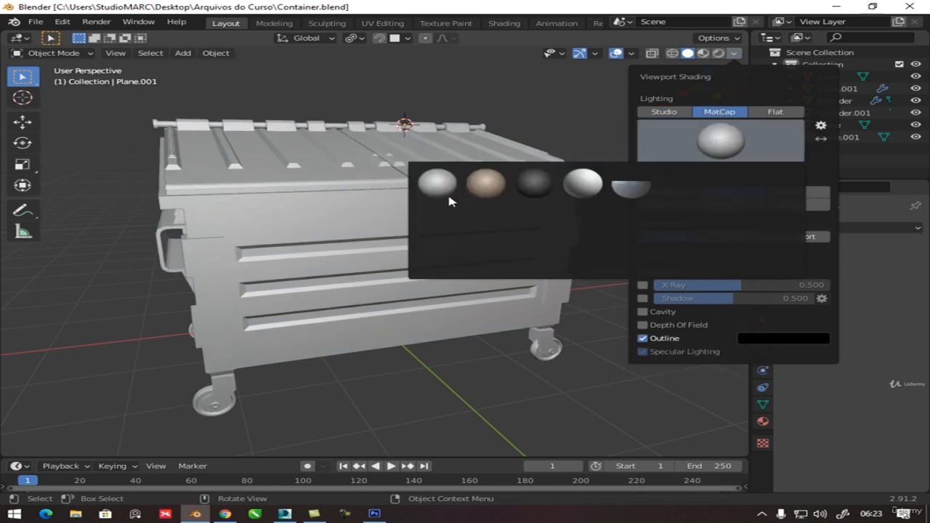
click(585, 185)
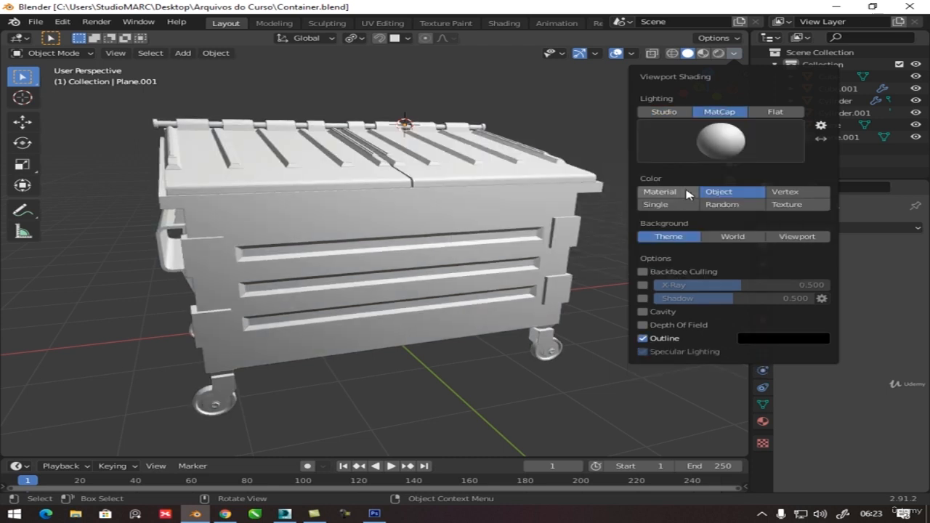
mouse_move(416, 231)
middle_down()
mouse_move(423, 247)
mouse_move(493, 225)
mouse_move(415, 222)
mouse_move(364, 253)
mouse_move(378, 247)
middle_up()
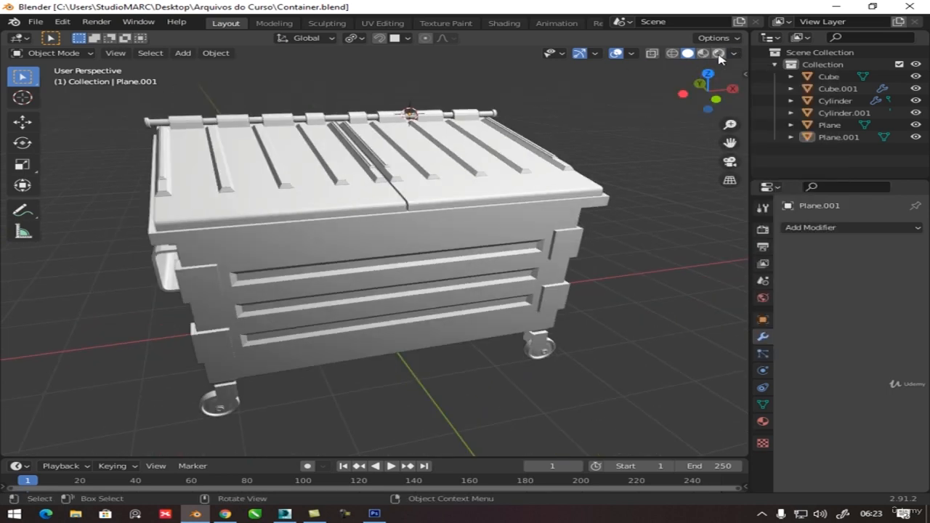
Preview the container with the multicoloured blue, green and pink normals MatCap.
click(734, 53)
click(729, 144)
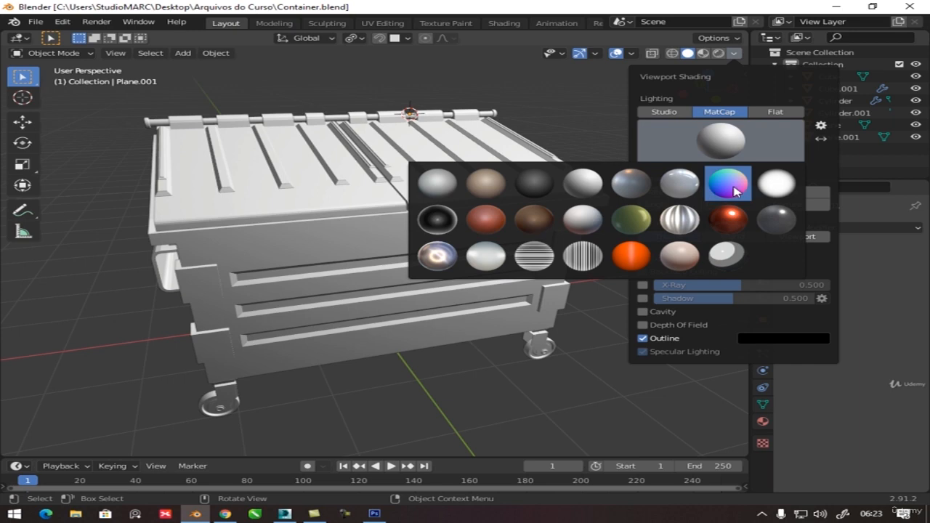
click(735, 190)
middle_drag(554, 207, 682, 93)
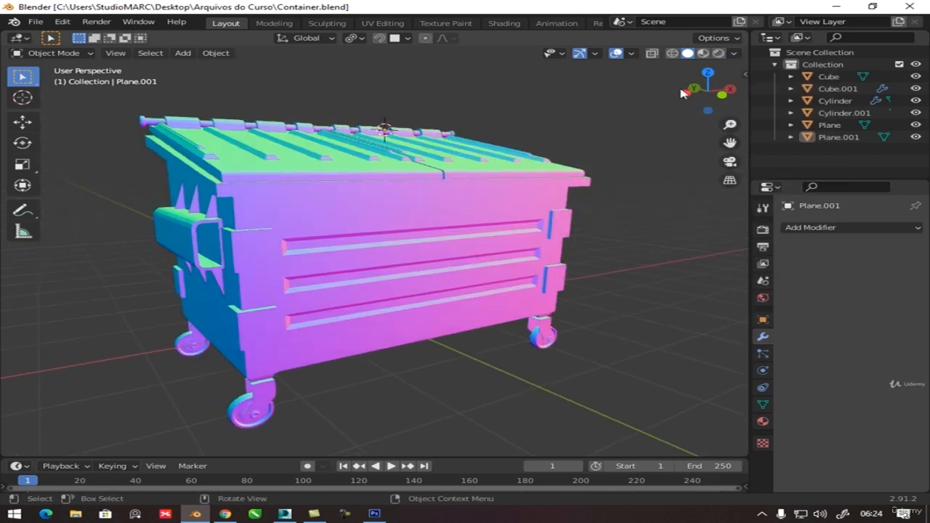
Preview the container with the glossy dark red MatCap.
click(735, 54)
click(726, 145)
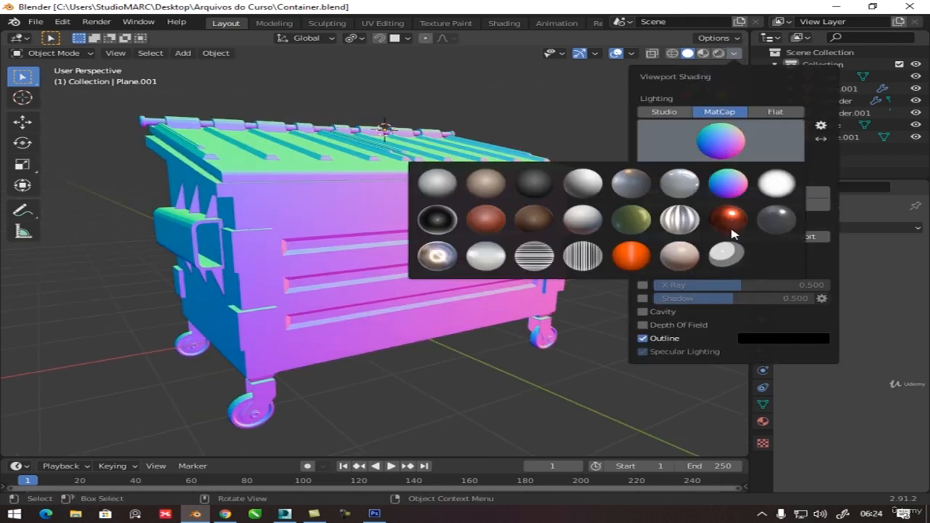
click(735, 221)
mouse_move(407, 240)
middle_down()
mouse_move(322, 258)
mouse_move(263, 207)
mouse_move(312, 187)
mouse_move(388, 211)
mouse_move(406, 226)
mouse_move(409, 250)
mouse_move(504, 225)
mouse_move(403, 240)
mouse_move(301, 239)
mouse_move(303, 216)
mouse_move(402, 237)
middle_up()
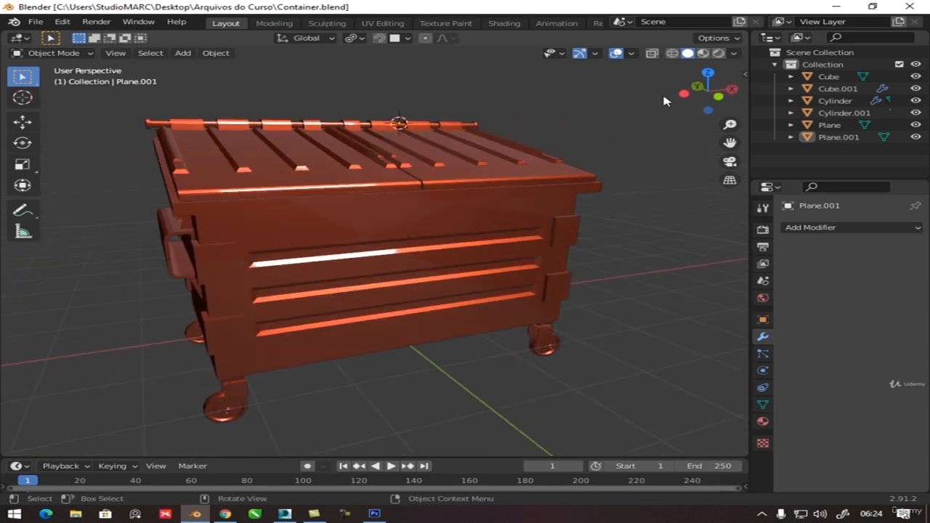
Preview the container with the glossy dark grey MatCap.
click(734, 53)
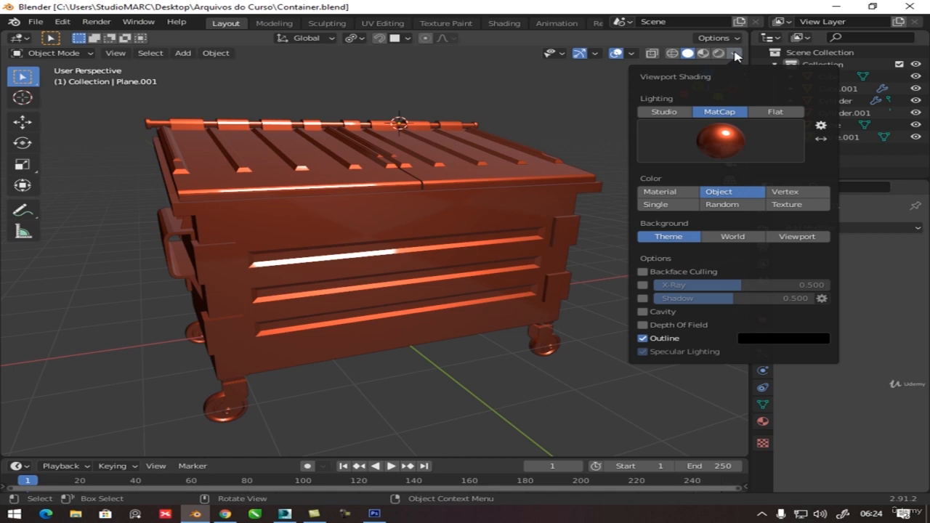
click(731, 141)
click(776, 218)
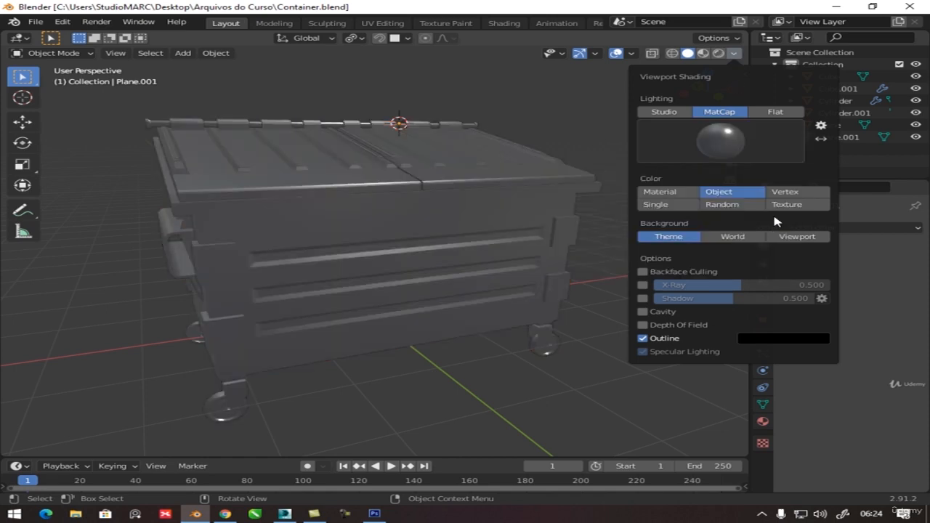
middle_drag(427, 280, 407, 269)
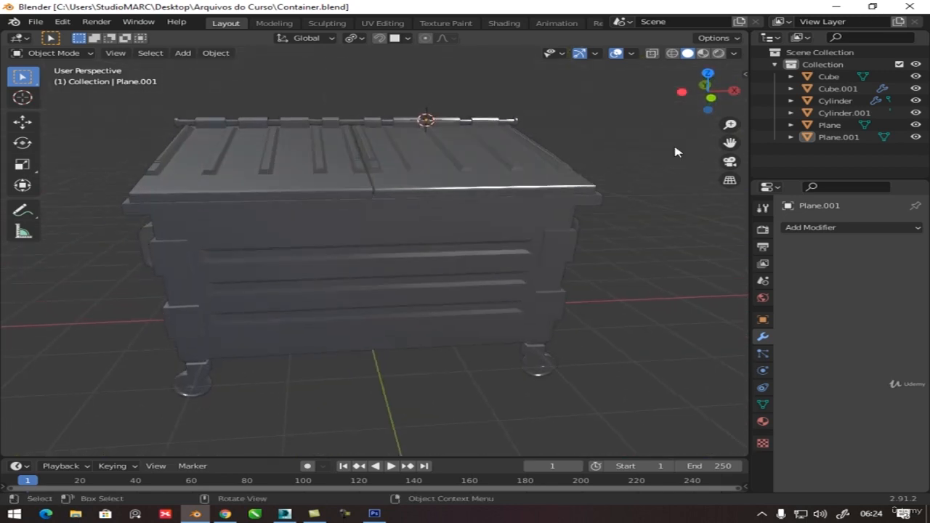
Preview the container with the polished metallic MatCap that has a bright central ring.
click(734, 54)
click(716, 141)
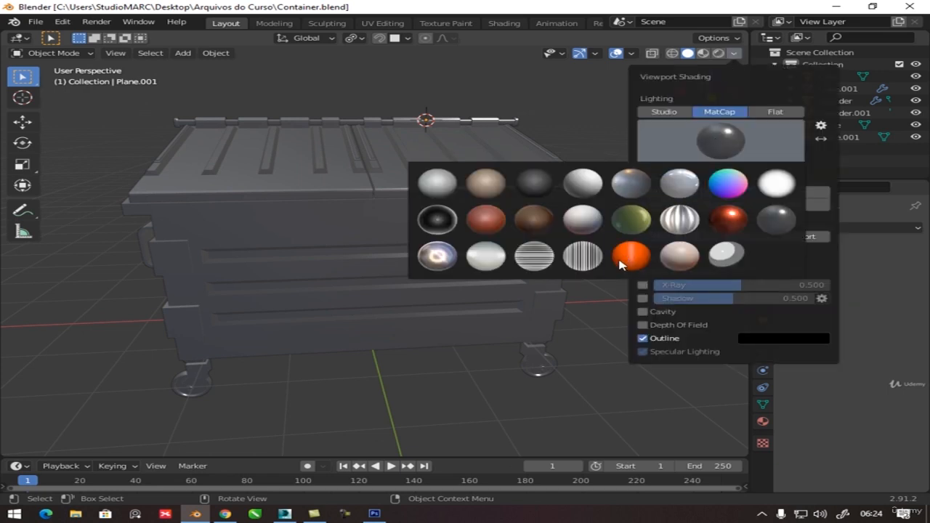
click(440, 263)
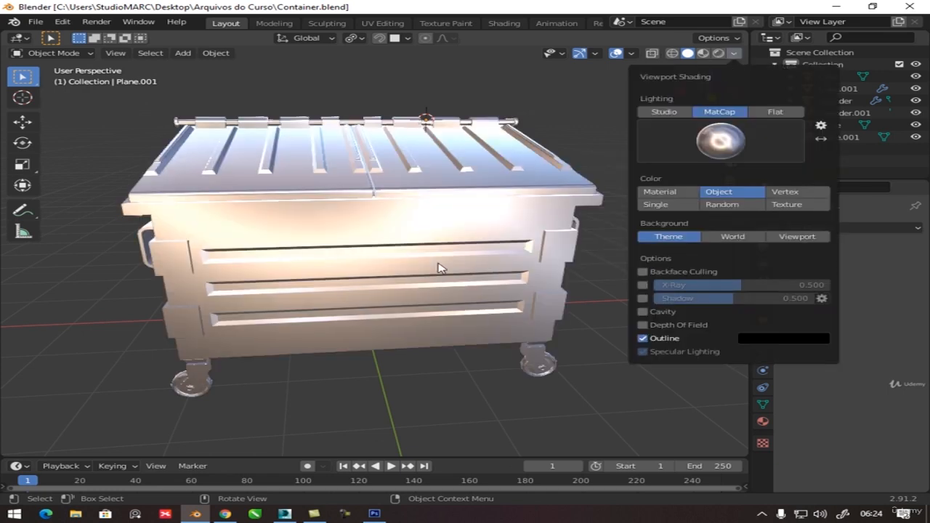
Preview the container with the pale off-white pearl MatCap.
click(720, 141)
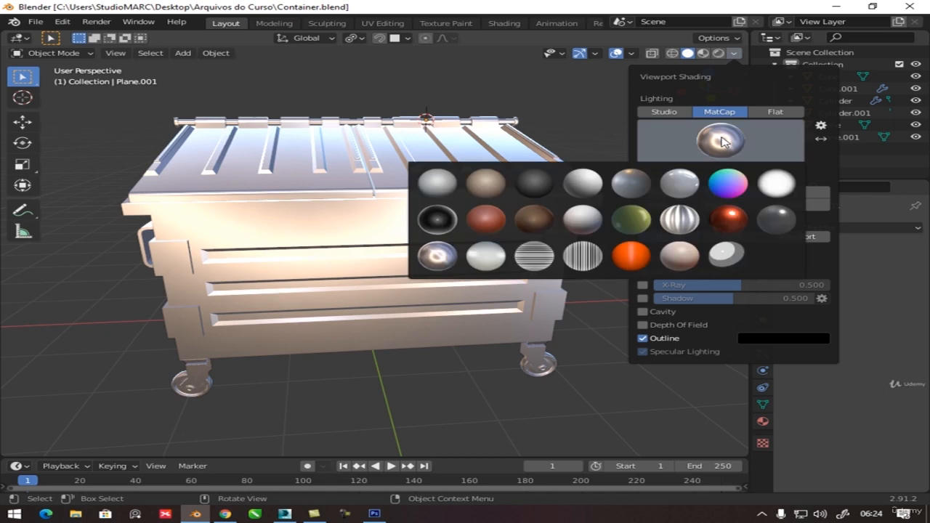
click(484, 261)
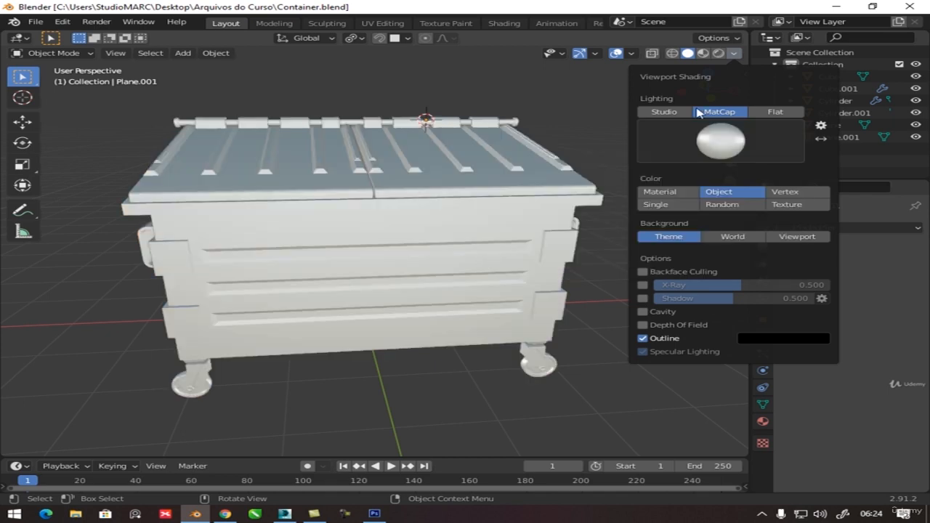
click(735, 54)
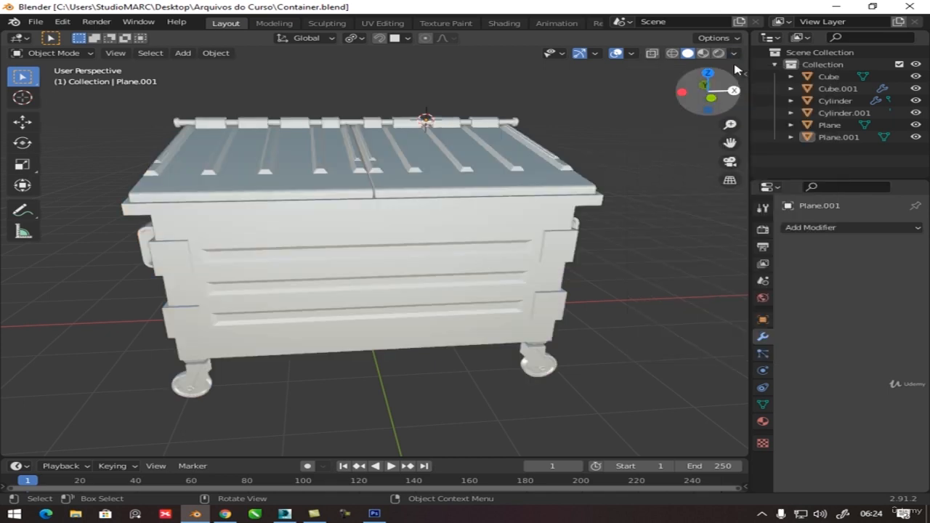
Preview the container with the chrome MatCap that has vertical light and dark stripes.
click(735, 54)
click(724, 139)
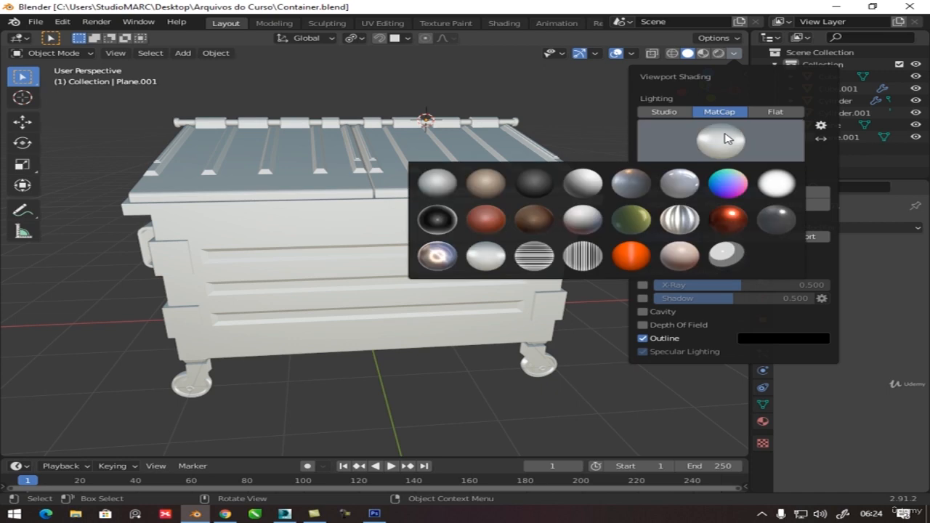
click(680, 227)
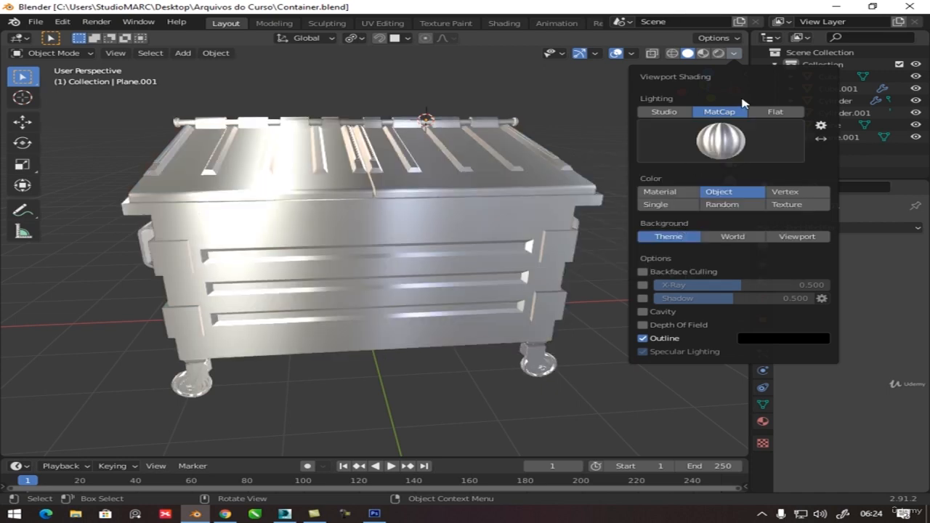
Set the viewport lighting to the olive green MatCap and inspect the container from its side and front.
click(720, 147)
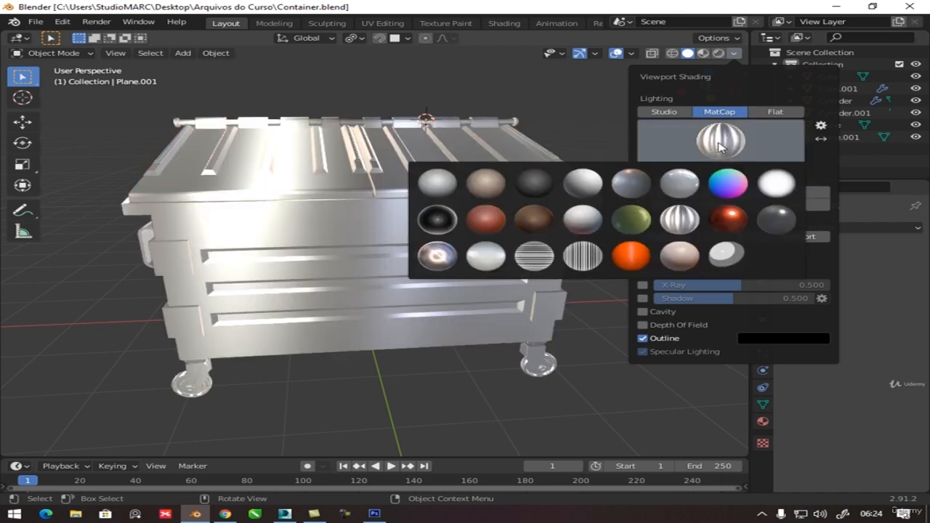
click(638, 221)
mouse_move(414, 224)
middle_down()
mouse_move(515, 196)
mouse_move(334, 208)
mouse_move(321, 245)
mouse_move(375, 252)
mouse_move(465, 220)
mouse_move(450, 233)
mouse_move(460, 257)
mouse_move(465, 243)
middle_up()
scroll(421, 231, up, 2)
scroll(454, 243, down, 2)
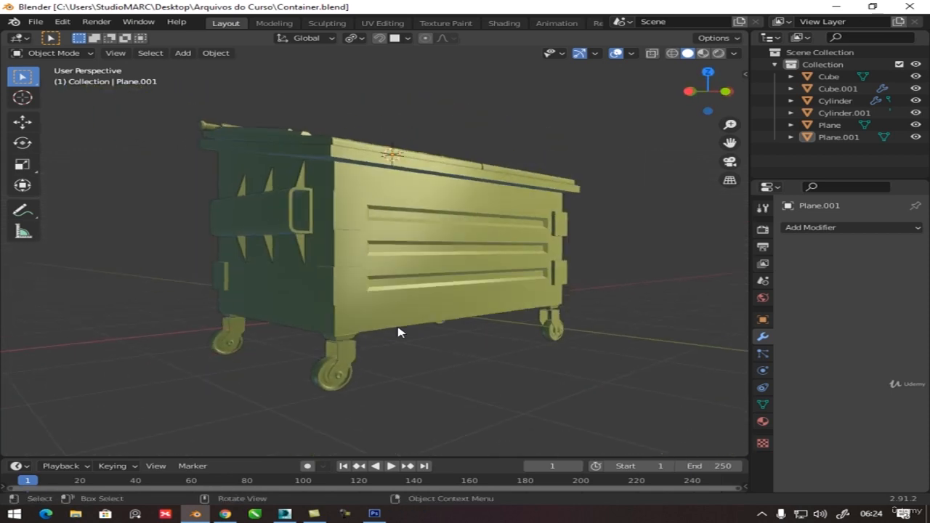
scroll(398, 332, up, 3)
middle_drag(404, 324, 432, 253)
mouse_move(425, 203)
middle_down()
mouse_move(426, 239)
mouse_move(430, 227)
mouse_move(442, 233)
mouse_move(412, 245)
mouse_move(411, 283)
mouse_move(455, 274)
mouse_move(452, 246)
mouse_move(444, 274)
mouse_move(453, 245)
mouse_move(465, 251)
mouse_move(442, 278)
mouse_move(425, 276)
mouse_move(445, 280)
mouse_move(444, 269)
mouse_move(435, 273)
middle_up()
scroll(431, 246, down, 4)
scroll(436, 243, up, 3)
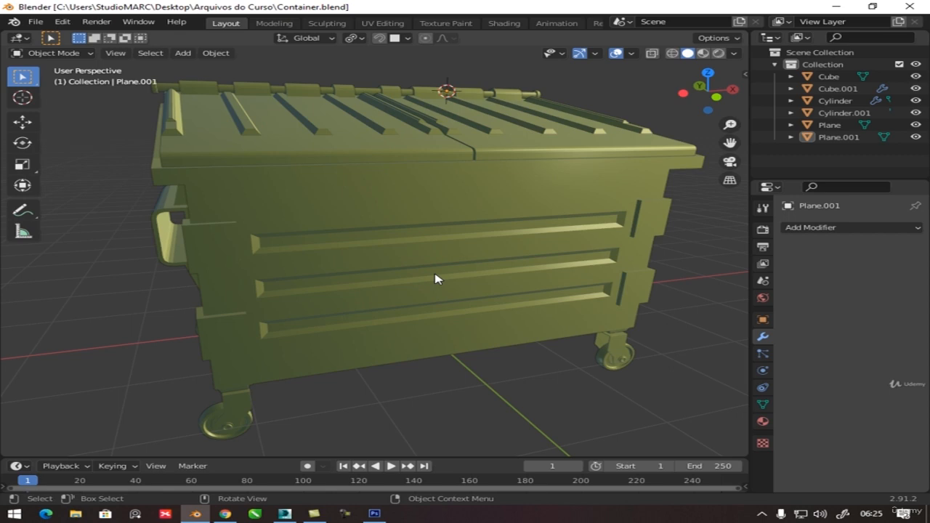
Add a Bevel modifier with 3 segments to the main container body.
click(342, 278)
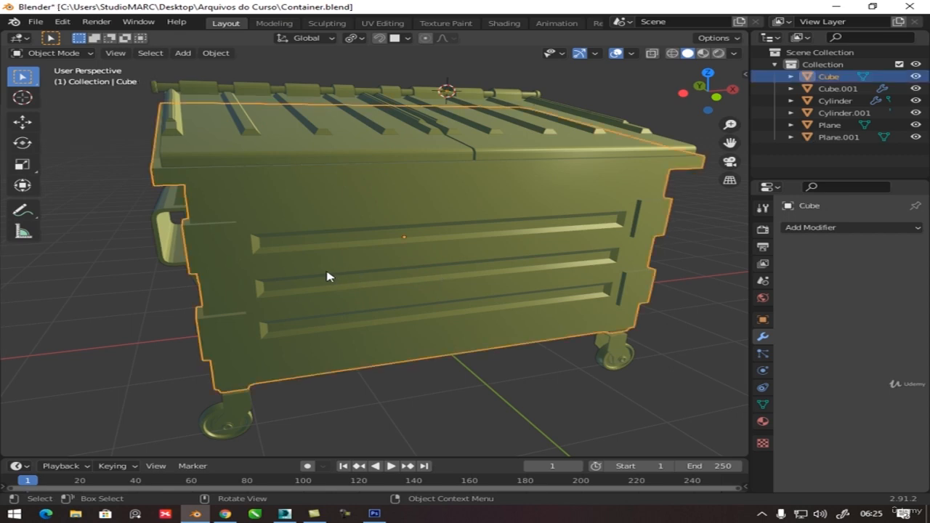
middle_drag(339, 274, 354, 271)
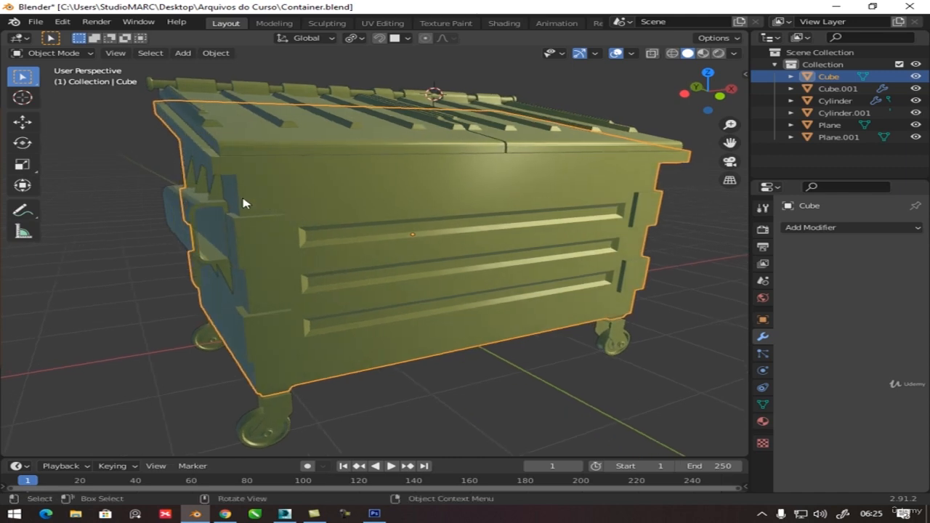
click(795, 228)
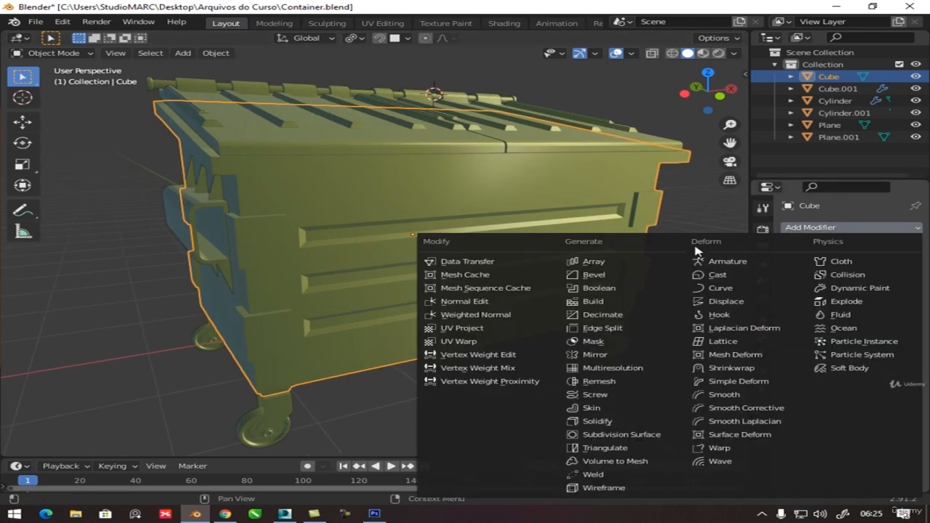
click(612, 275)
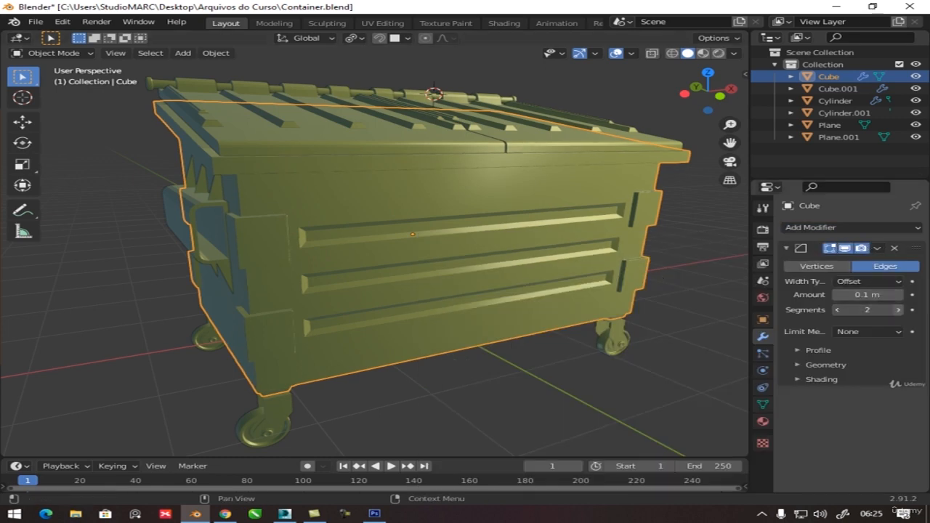
Examine the container body's edges and front corner with the bevel applied, and deselect all objects.
scroll(235, 228, up, 3)
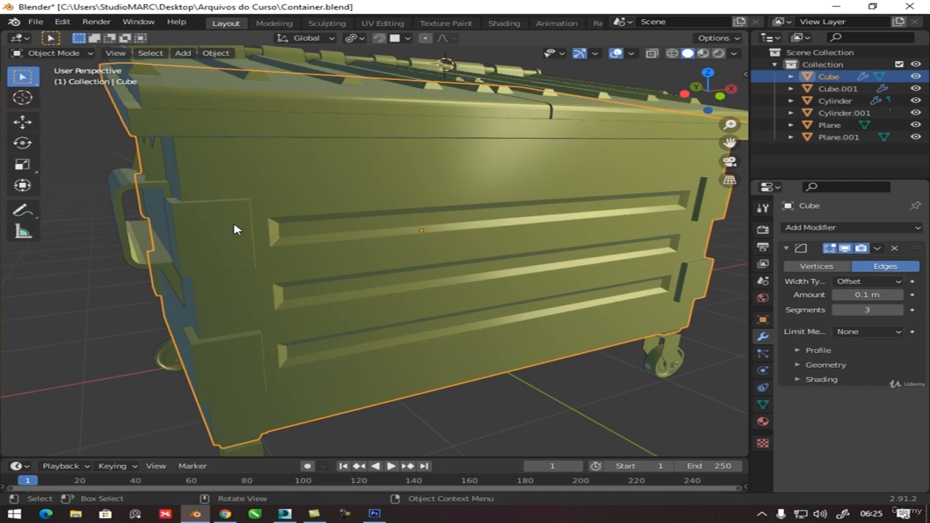
middle_drag(234, 228, 332, 239)
scroll(265, 233, down, 3)
scroll(328, 229, up, 5)
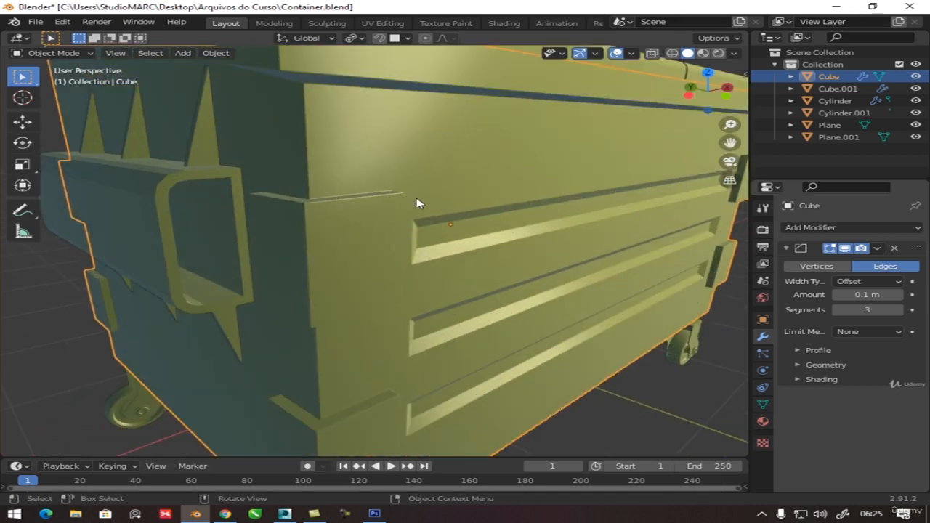
scroll(492, 225, down, 5)
middle_drag(492, 224, 516, 243)
click(562, 273)
key(alt+a)
middle_drag(434, 280, 458, 282)
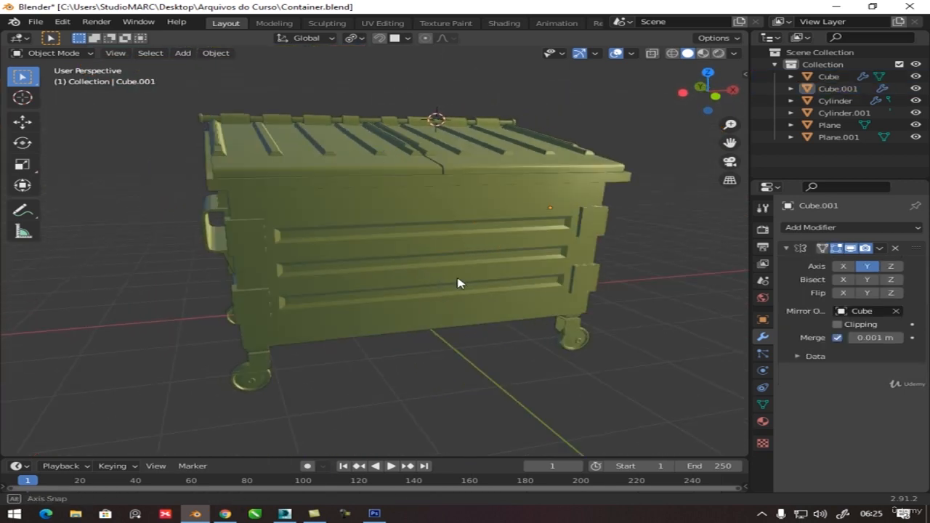
Enable Cavity and Shadow in the solid viewport shading and check the container's edges.
click(733, 53)
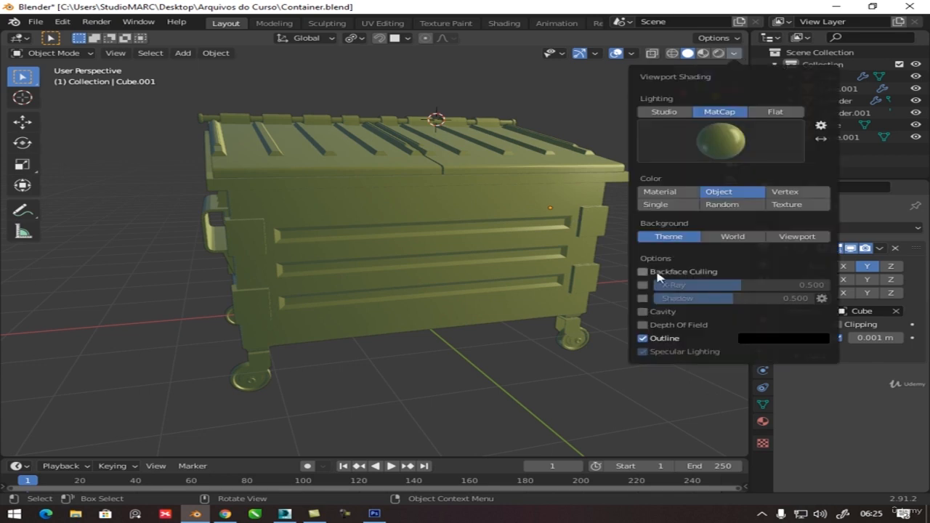
click(643, 311)
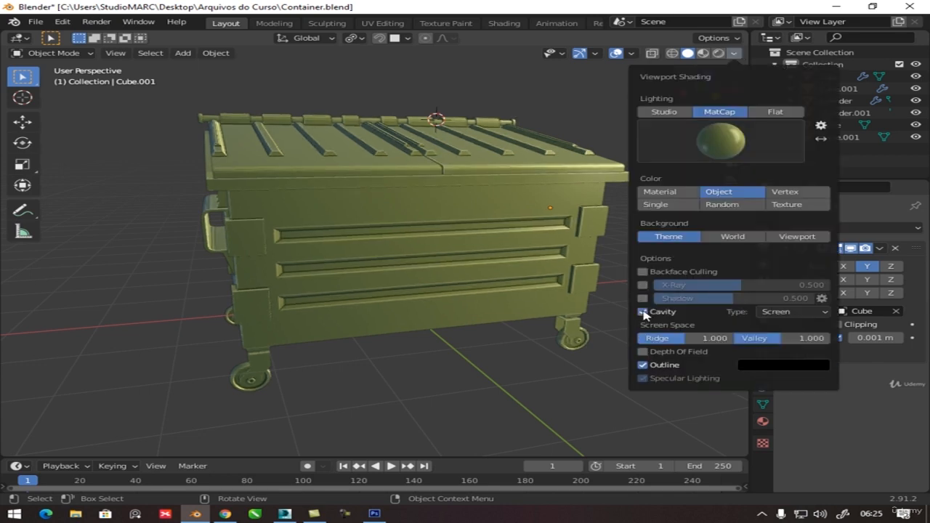
click(643, 298)
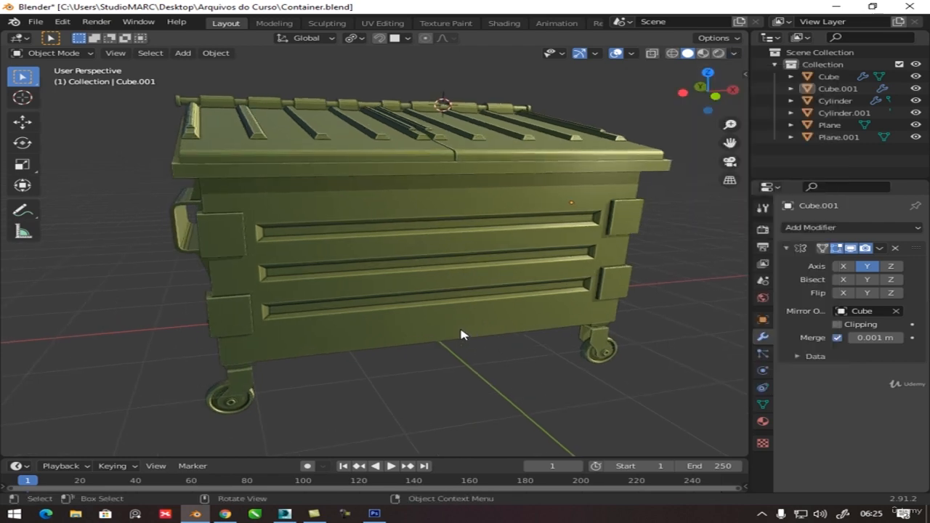
scroll(459, 336, up, 3)
middle_drag(440, 357, 548, 343)
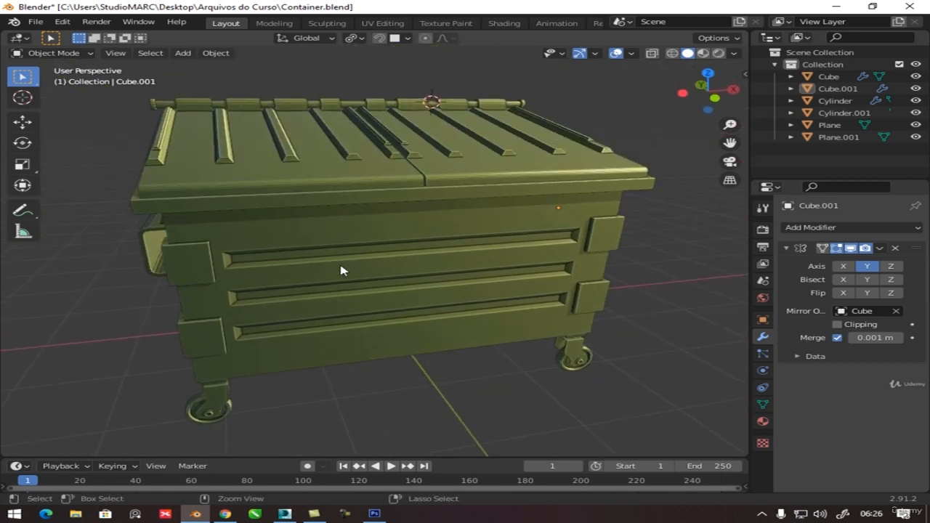
Save the finished dumpster model to the existing Container.blend file.
key(ctrl+s)
middle_drag(404, 251, 426, 295)
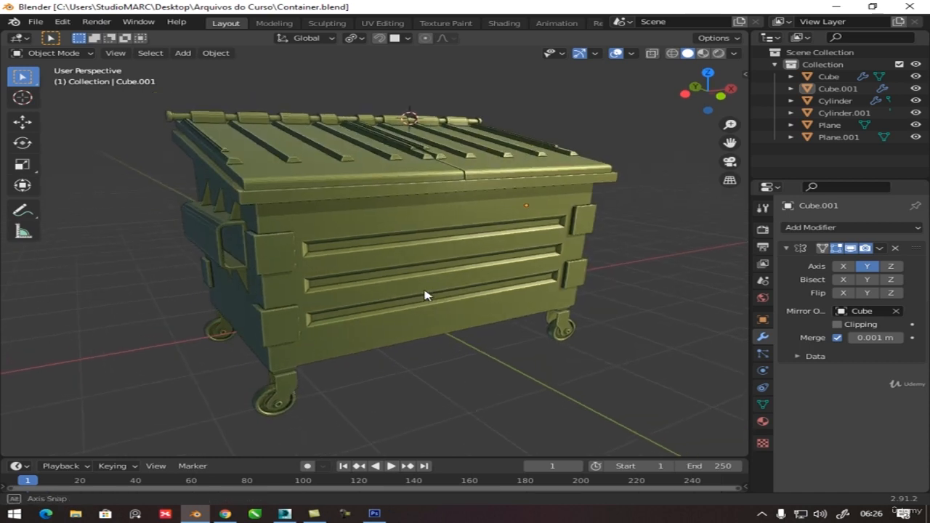
key(ctrl+s)
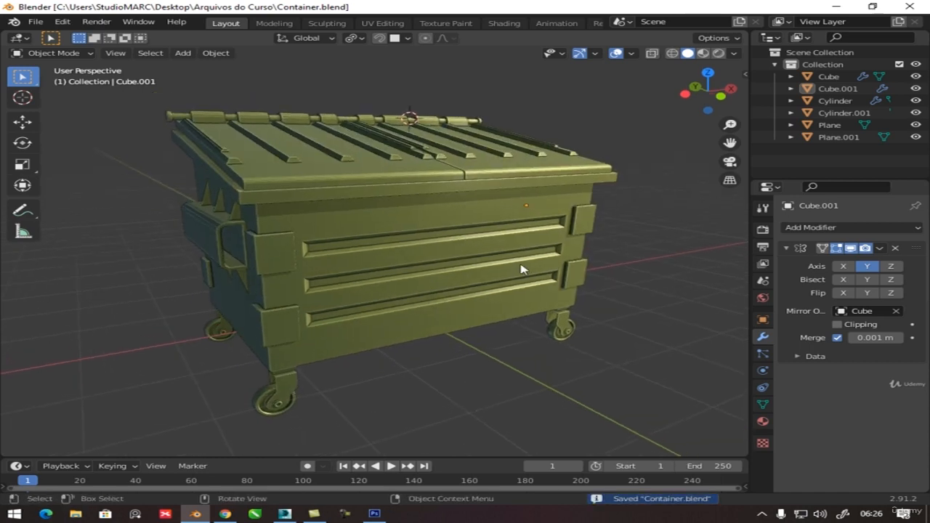